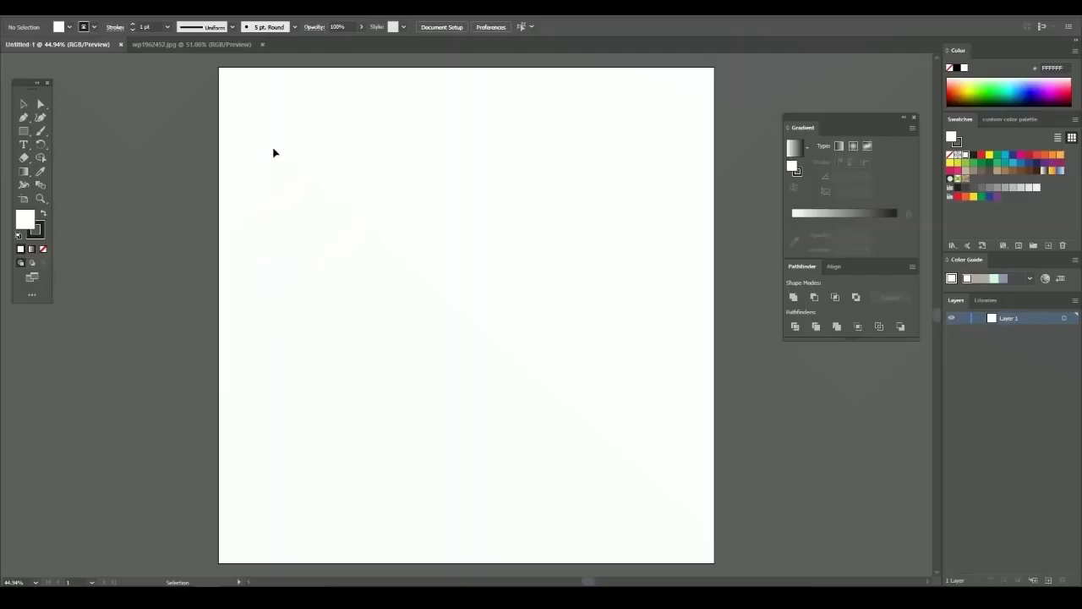
# Bring the bearded man's photo into the new document and enlarge it to fill the artboard
pyautogui.click(218, 45)
pyautogui.moveTo(508, 270); pyautogui.dragTo(538, 275)
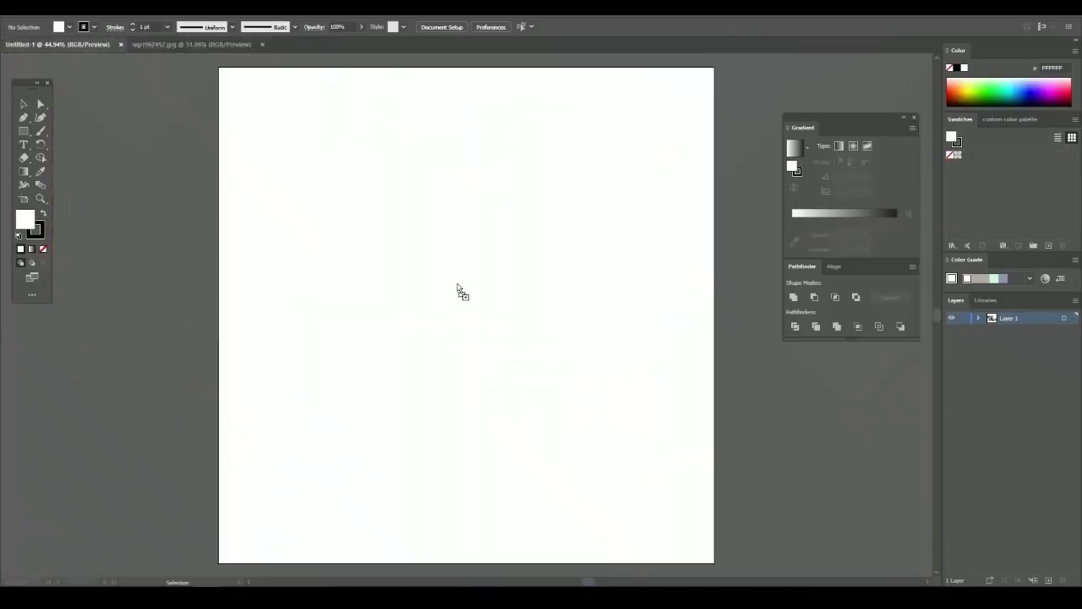
pyautogui.scroll(-5, 539, 276)
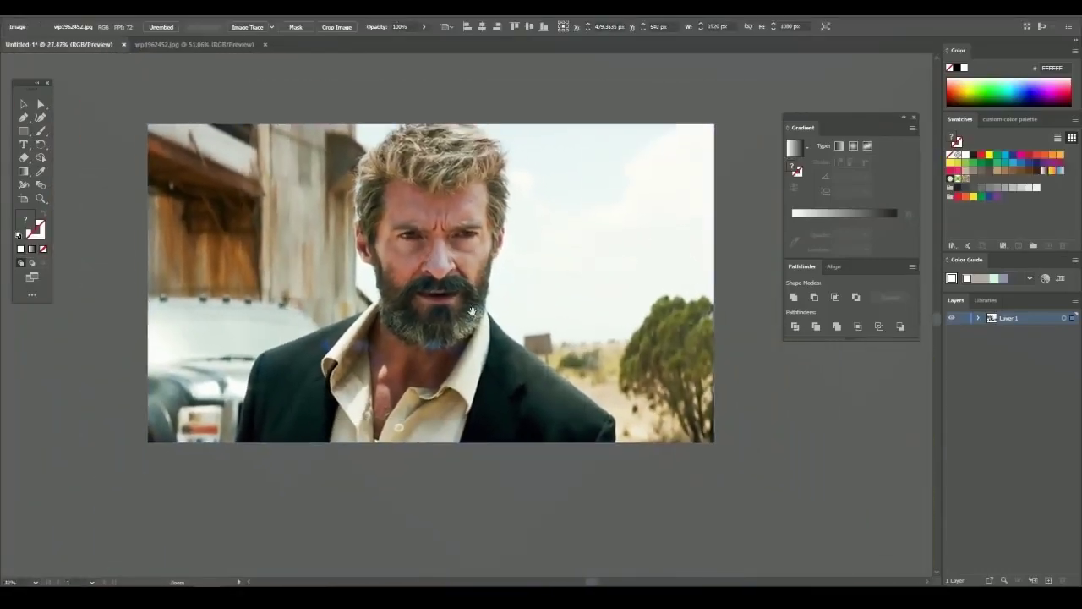
pyautogui.moveTo(713, 442); pyautogui.dragTo(783, 482)
pyautogui.moveTo(492, 294); pyautogui.dragTo(464, 294)
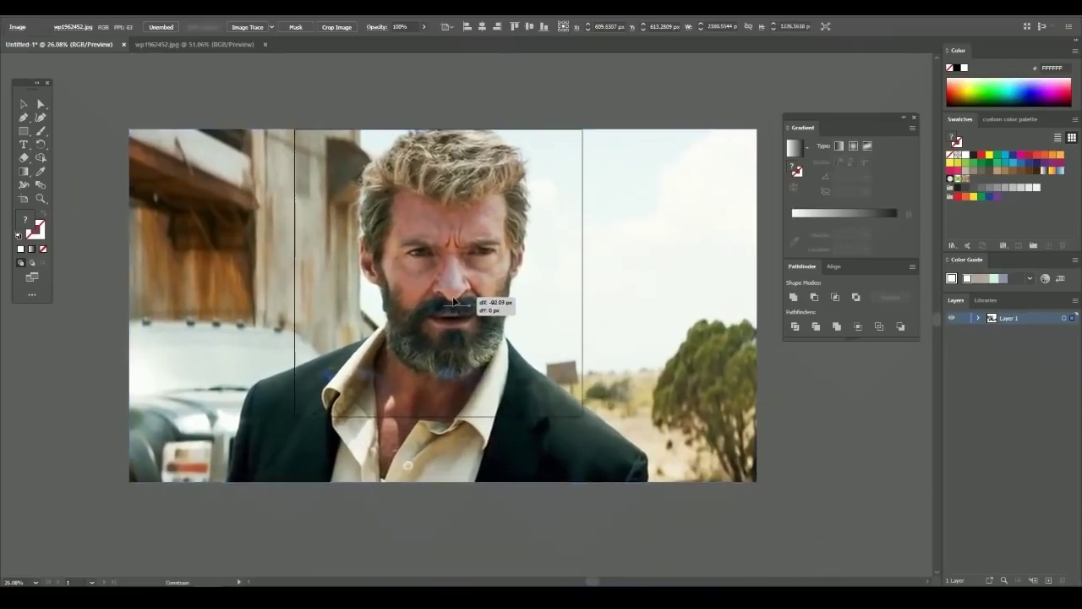
pyautogui.hotkey('ctrl', 'shift', 'a')
pyautogui.scroll(8, 415, 242)
# Dim and lock the photo's Layer 1 as a tracing template, then begin picking the fill colour
pyautogui.doubleClick(1027, 319)
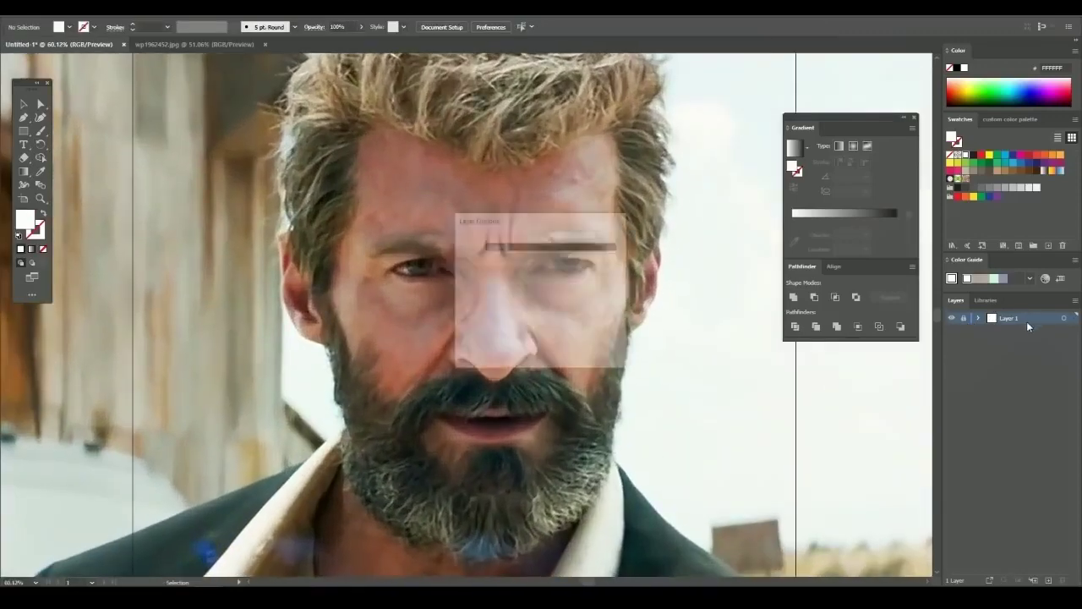
pyautogui.click(561, 346)
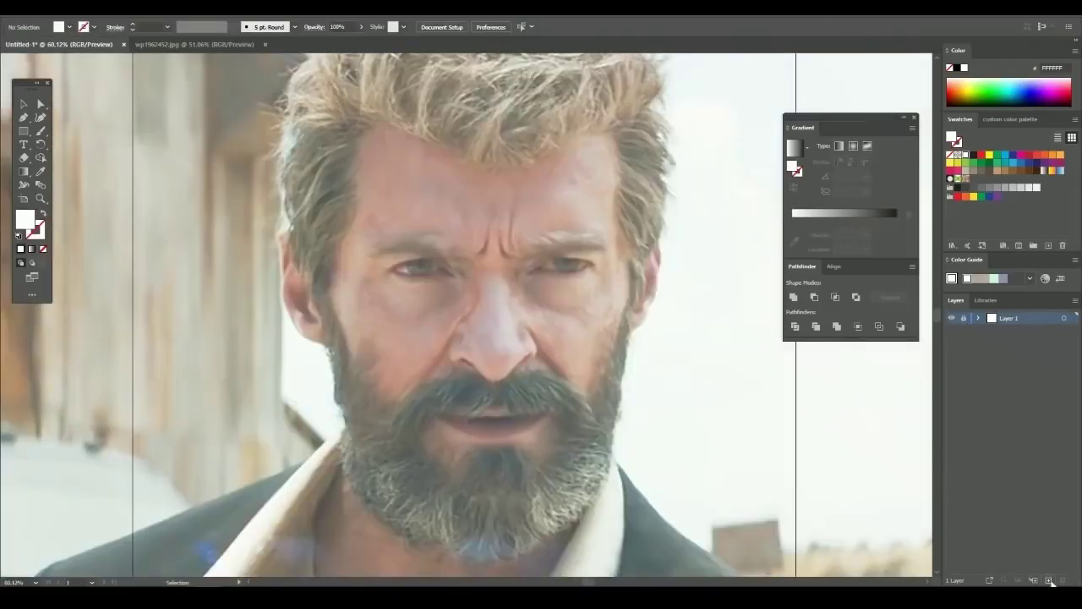
pyautogui.doubleClick(27, 225)
# Set the fill colour to black and centre the view on the face
pyautogui.click(652, 227)
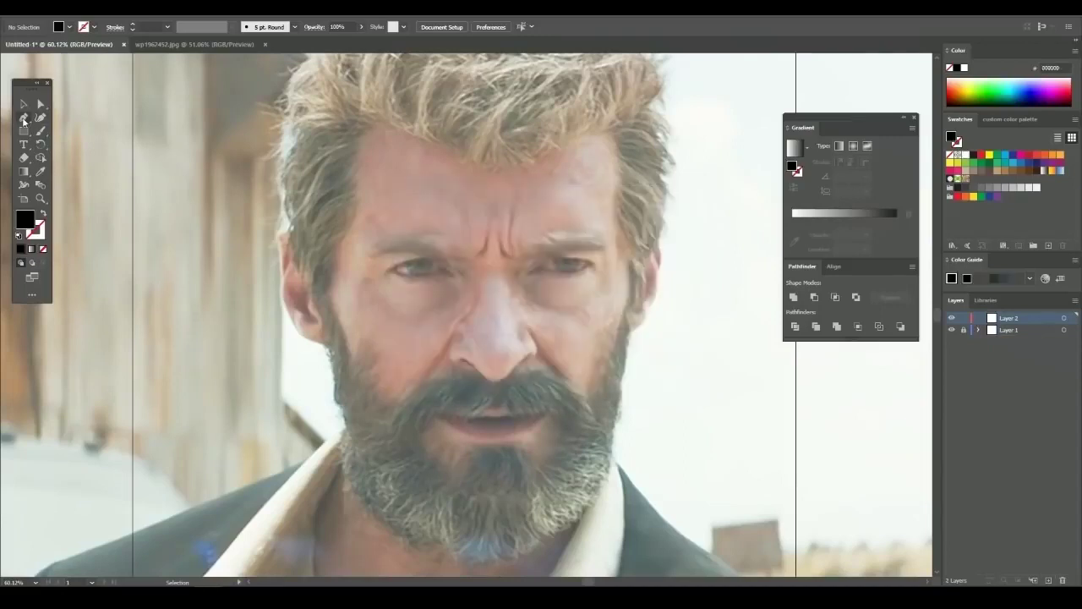
pyautogui.moveTo(457, 240); pyautogui.dragTo(410, 209)
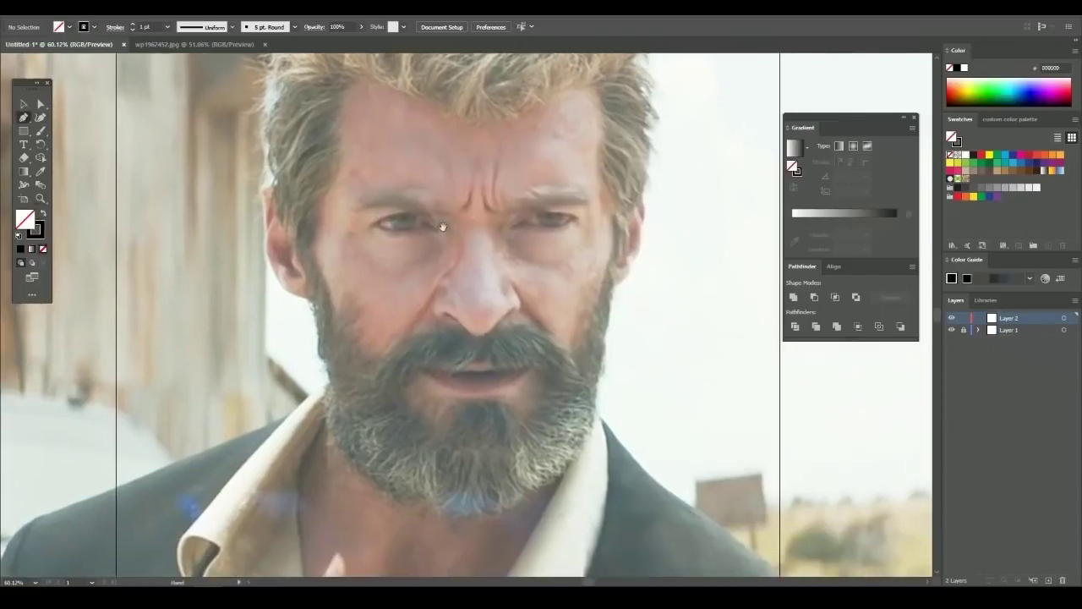
pyautogui.scroll(5, 497, 236)
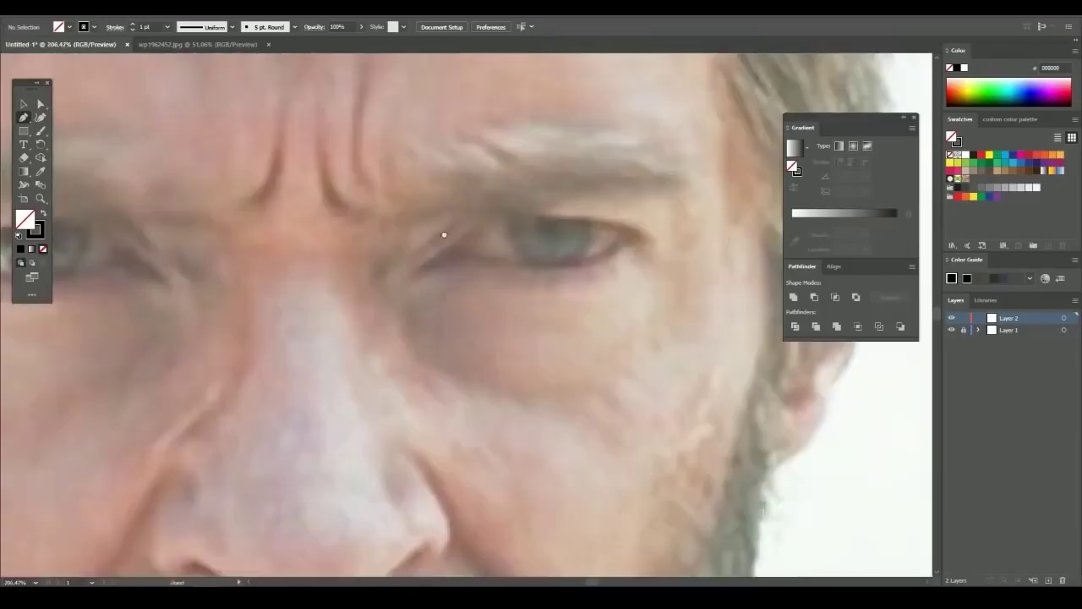
pyautogui.scroll(4, 442, 235)
# Pen-trace the closed outer outline of the right eye around both eyelids
pyautogui.moveTo(414, 222); pyautogui.dragTo(435, 205)
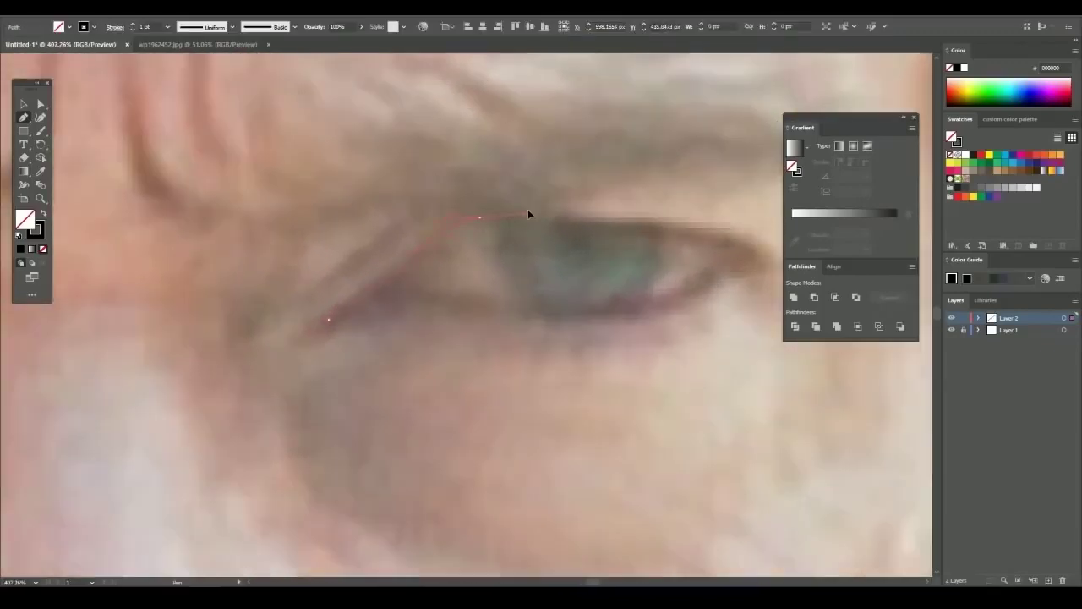
pyautogui.click(529, 214)
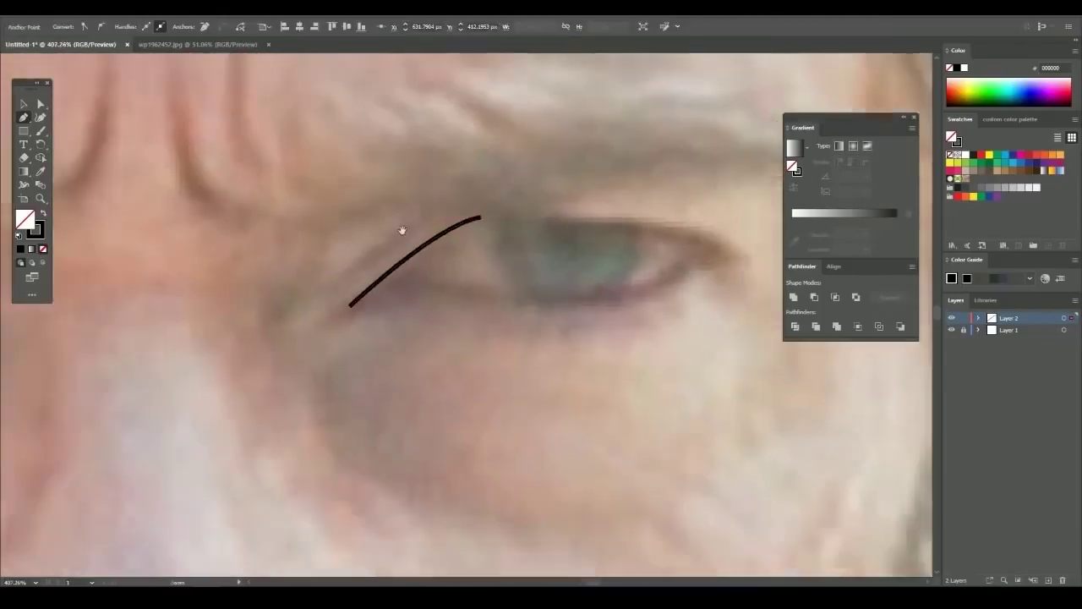
pyautogui.scroll(2, 419, 233)
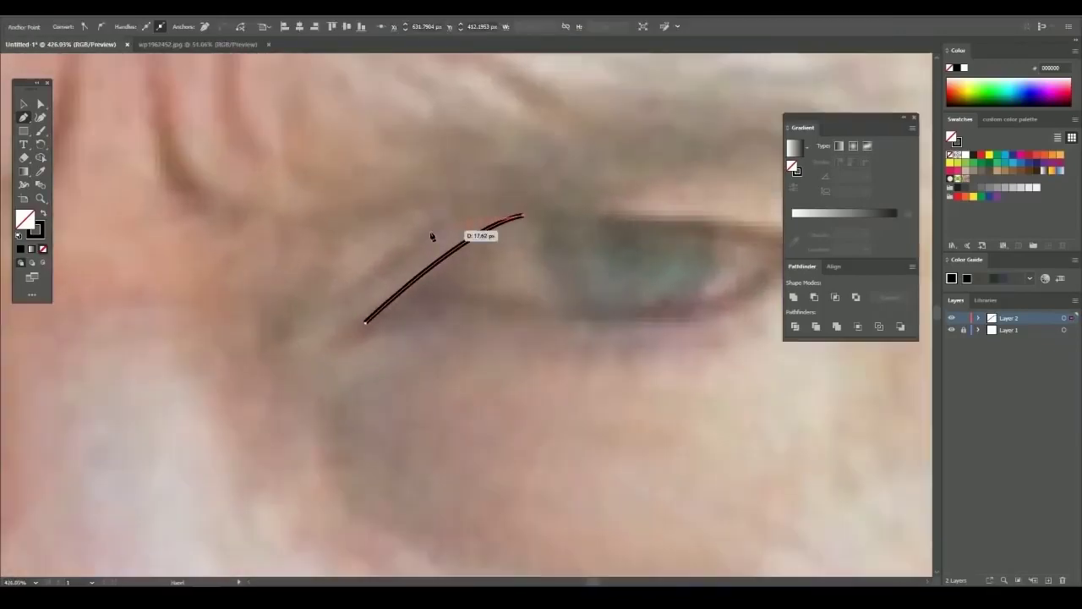
pyautogui.hscroll(3, 561, 217)
pyautogui.click(563, 206)
pyautogui.hscroll(2, 591, 203)
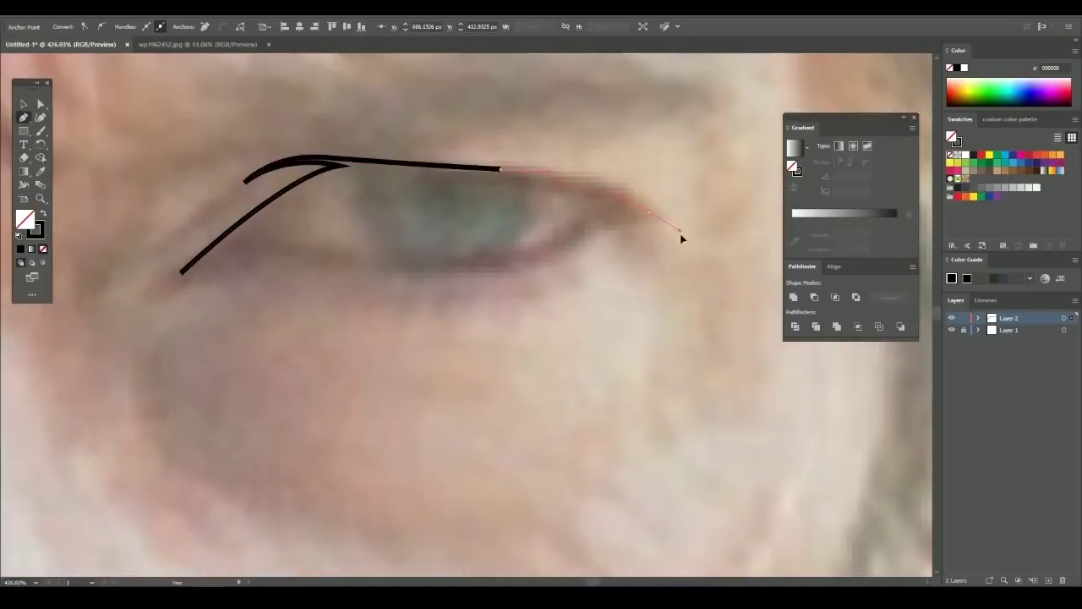
pyautogui.moveTo(644, 208); pyautogui.dragTo(588, 232)
pyautogui.hscroll(-3, 548, 268)
pyautogui.moveTo(526, 264); pyautogui.dragTo(567, 273)
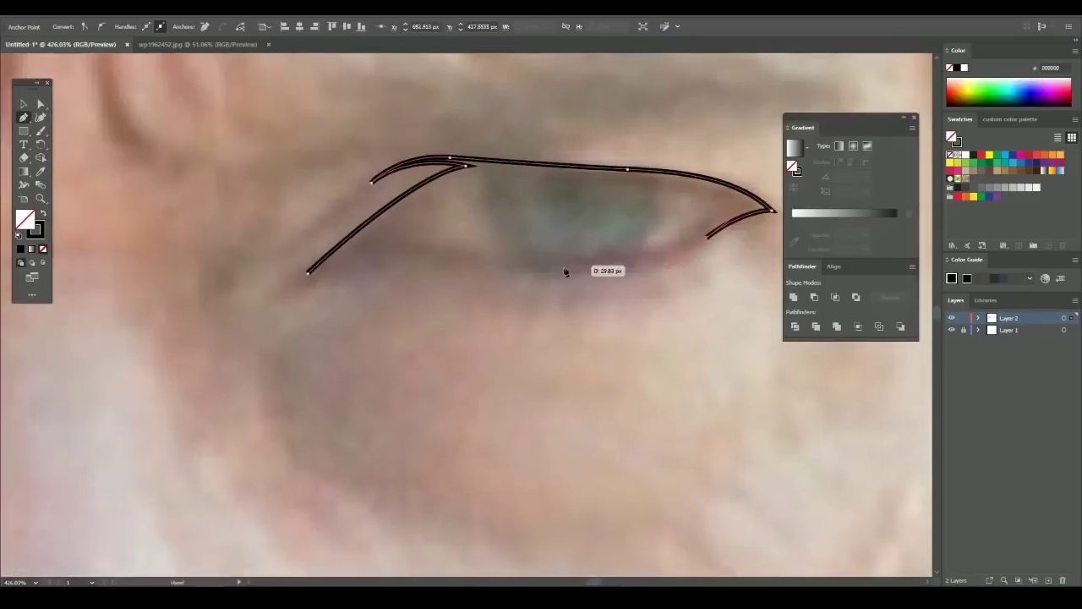
pyautogui.hscroll(-2, 455, 268)
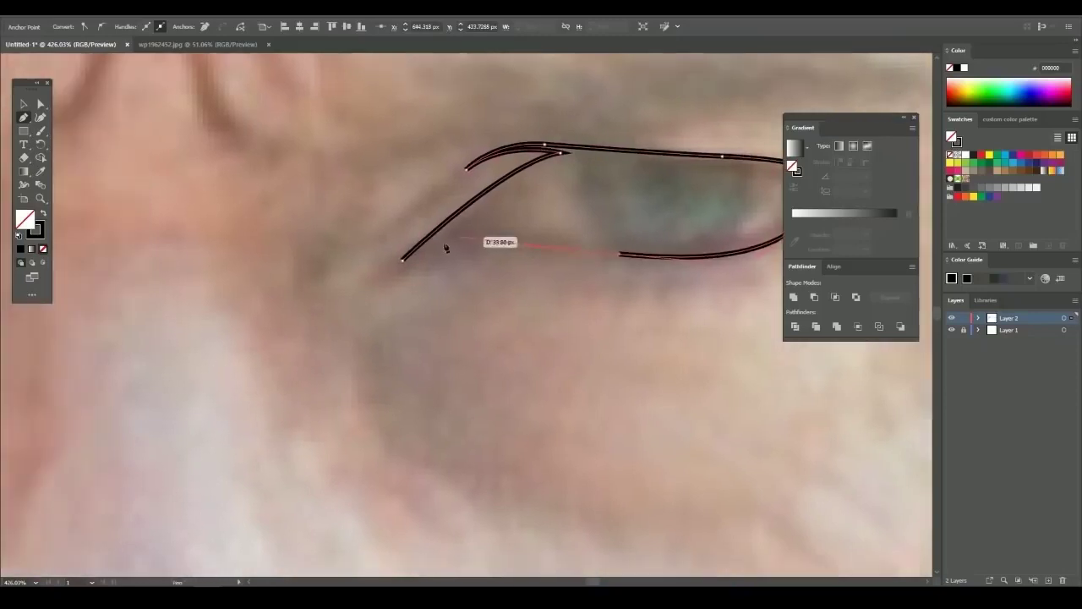
pyautogui.click(402, 259)
pyautogui.scroll(-3, 492, 232)
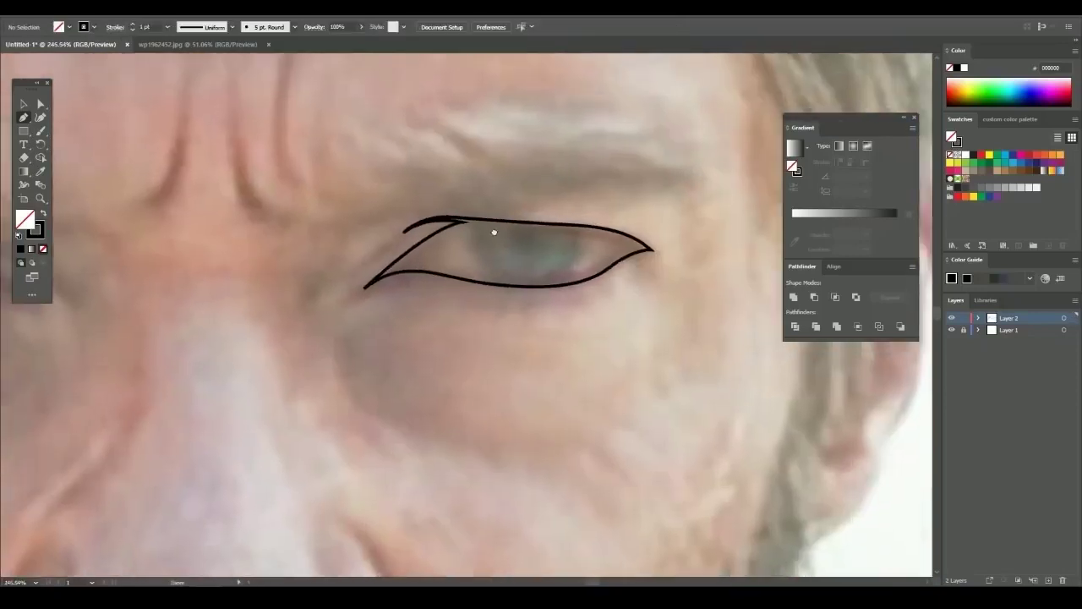
pyautogui.scroll(4, 297, 248)
# Pen-trace the closed inner outline of the eye inside the outer one
pyautogui.click(500, 208)
pyautogui.scroll(1, 592, 216)
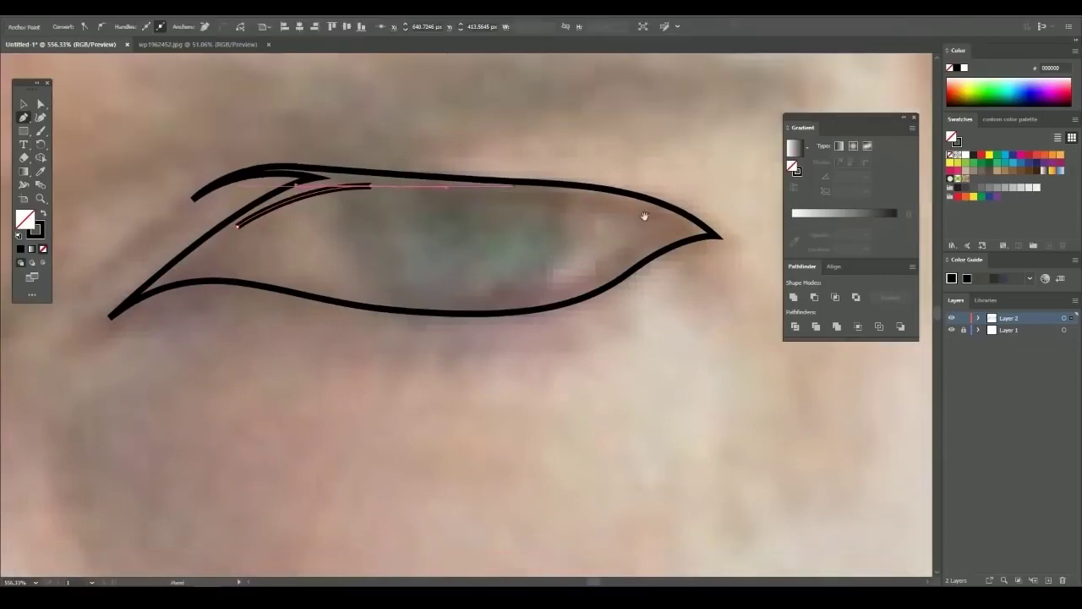
pyautogui.scroll(1, 625, 220)
pyautogui.moveTo(606, 203); pyautogui.dragTo(611, 263)
pyautogui.scroll(-3, 531, 312)
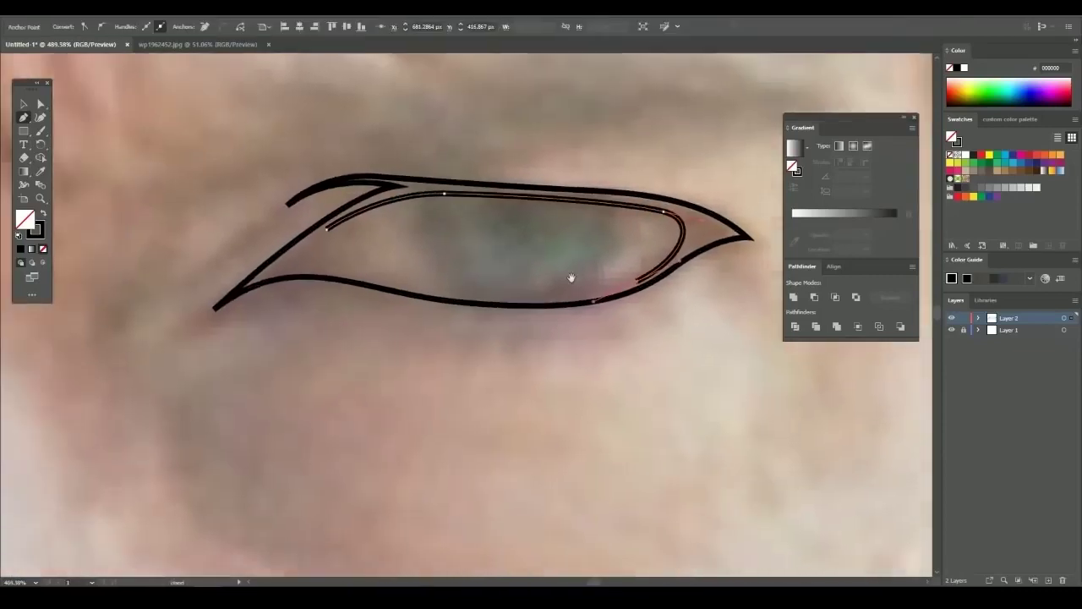
pyautogui.hscroll(-1, 573, 278)
pyautogui.click(463, 288)
pyautogui.click(360, 224)
pyautogui.scroll(-2, 409, 237)
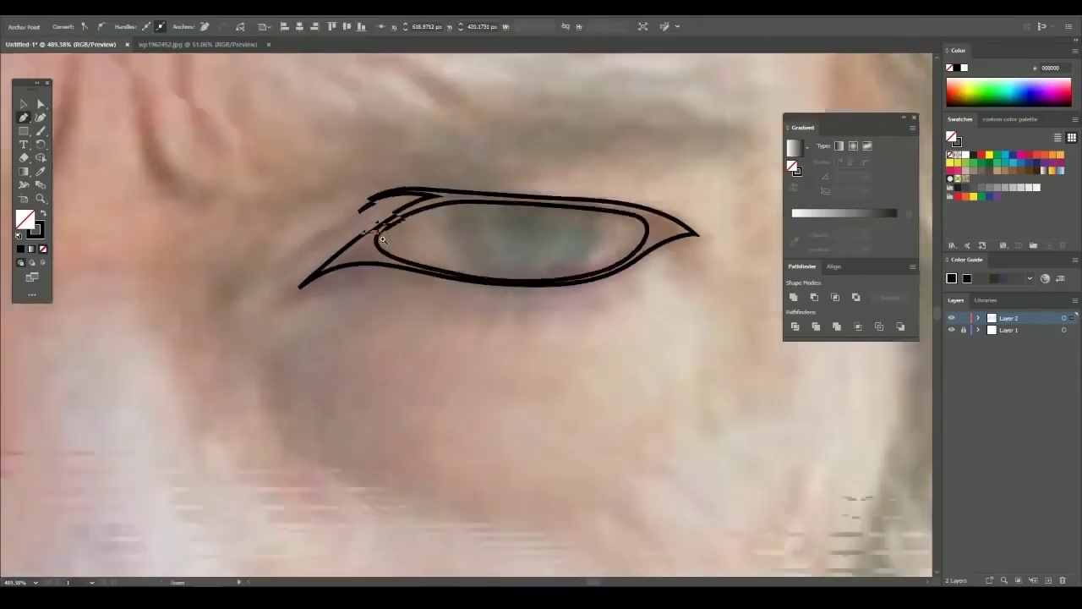
pyautogui.scroll(-1, 408, 236)
# Subtract the inner outline with Pathfinder Minus Front and fill the eyelid shape black
pyautogui.press('v')
pyautogui.click(353, 284)
pyautogui.click(814, 297)
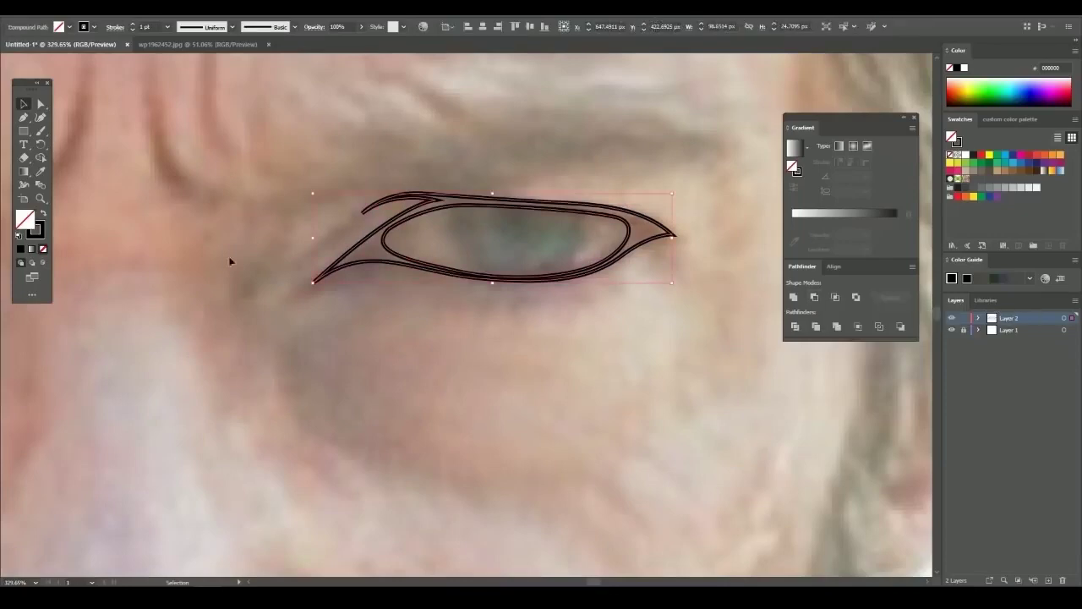
pyautogui.hotkey('shift', 'x')
pyautogui.scroll(-8, 583, 281)
pyautogui.click(951, 330)
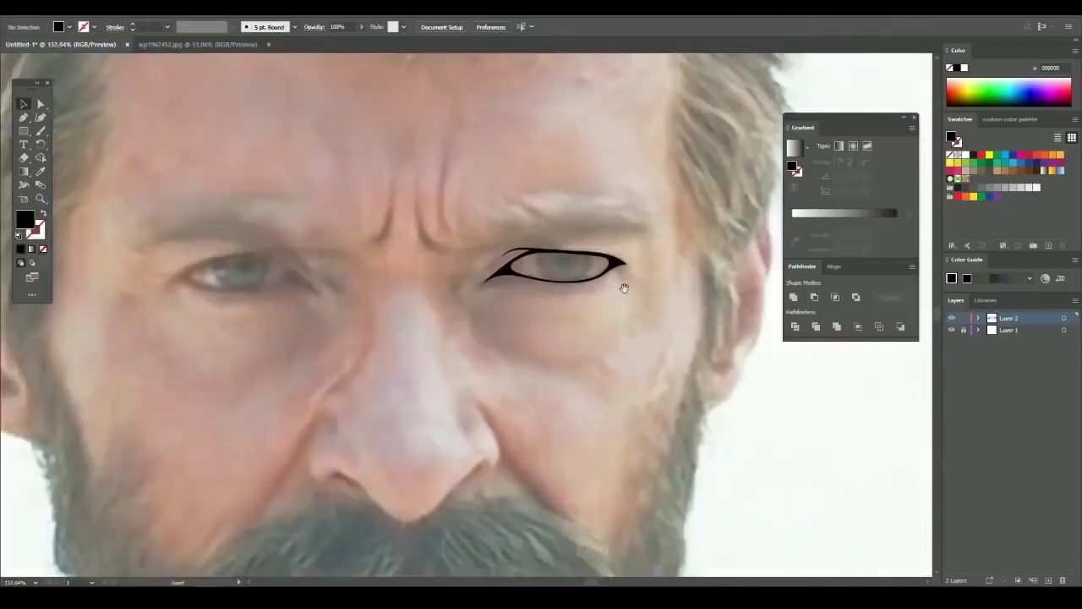
pyautogui.scroll(5, 623, 285)
pyautogui.scroll(1, 203, 198)
# Draw a black-stroked, unfilled iris curve from the upper lid to the lower lid
pyautogui.press('p')
pyautogui.click(44, 217)
pyautogui.scroll(1, 542, 271)
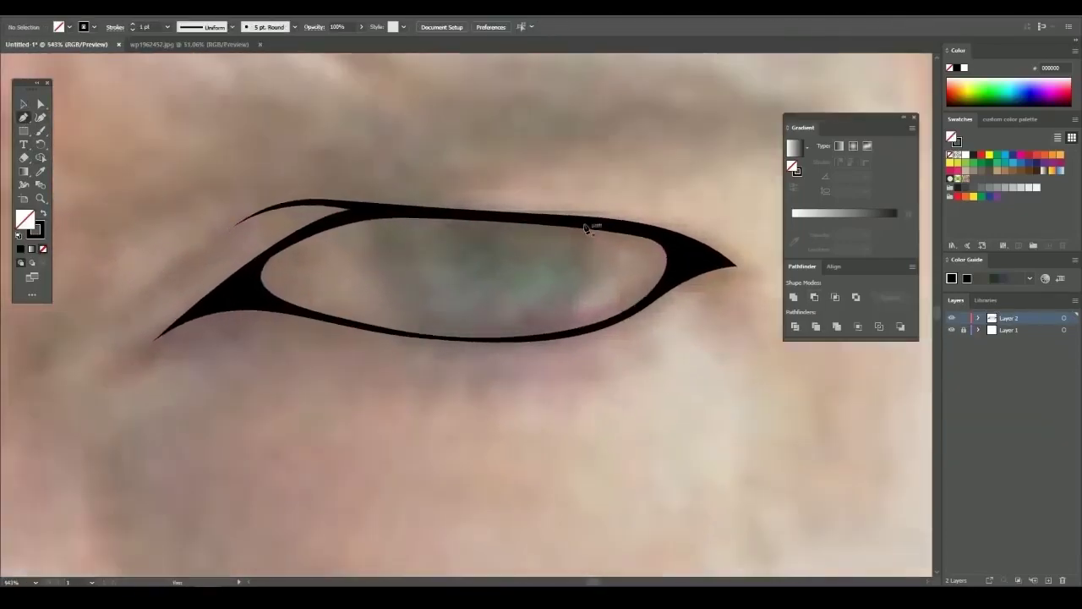
pyautogui.click(581, 222)
pyautogui.moveTo(500, 339); pyautogui.dragTo(598, 326)
pyautogui.moveTo(401, 353); pyautogui.dragTo(381, 210)
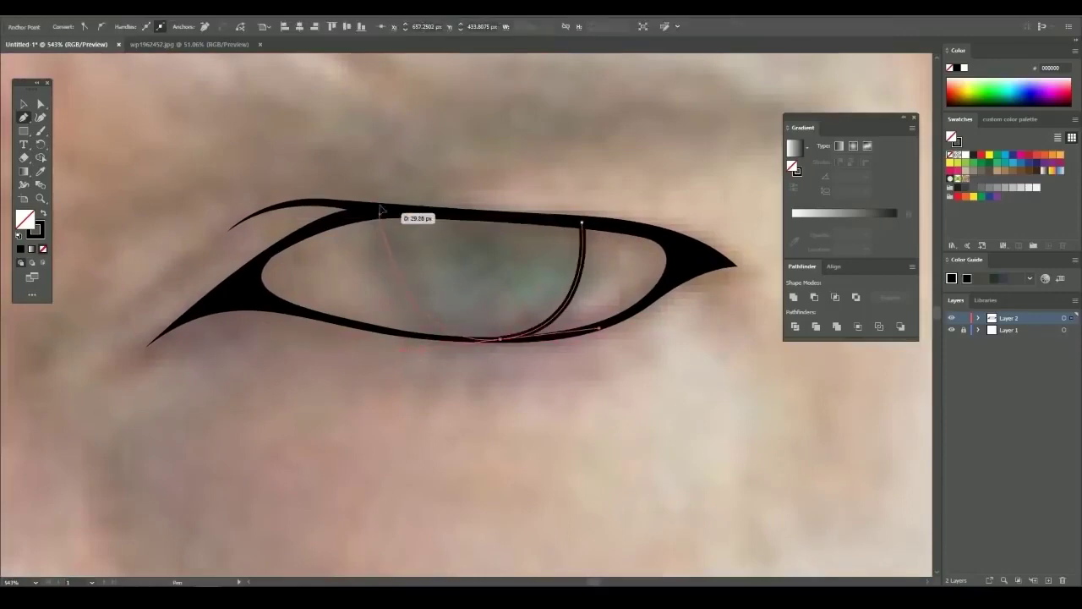
pyautogui.press('v')
pyautogui.scroll(-5, 481, 215)
pyautogui.scroll(-2, 502, 244)
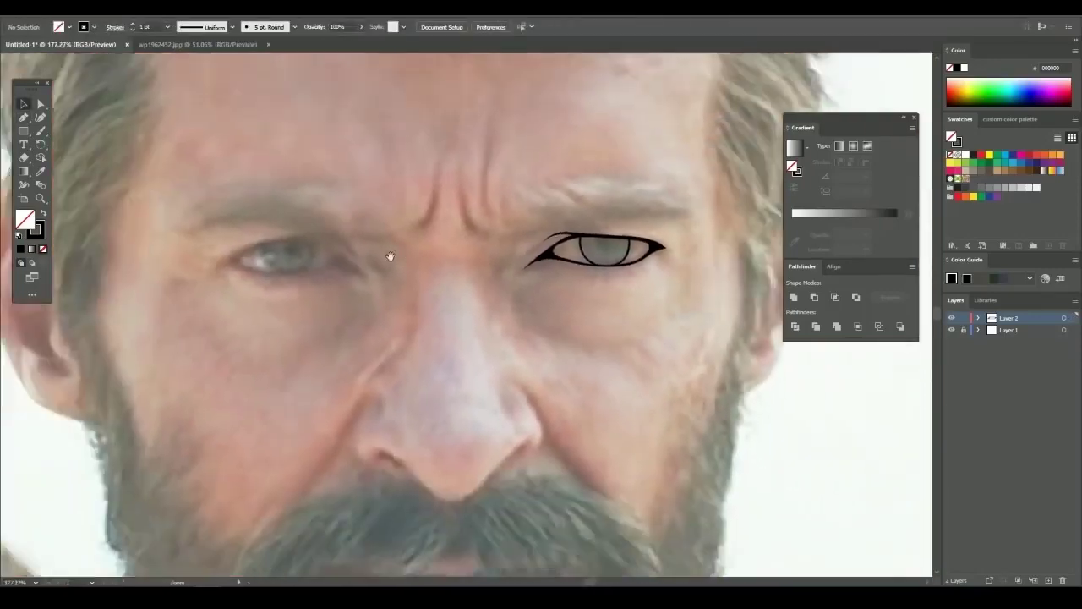
pyautogui.moveTo(492, 234); pyautogui.dragTo(549, 236)
# Pen-trace the left eye's outer lid outline, including the jagged outer corner
pyautogui.scroll(2, 437, 273)
pyautogui.press('p')
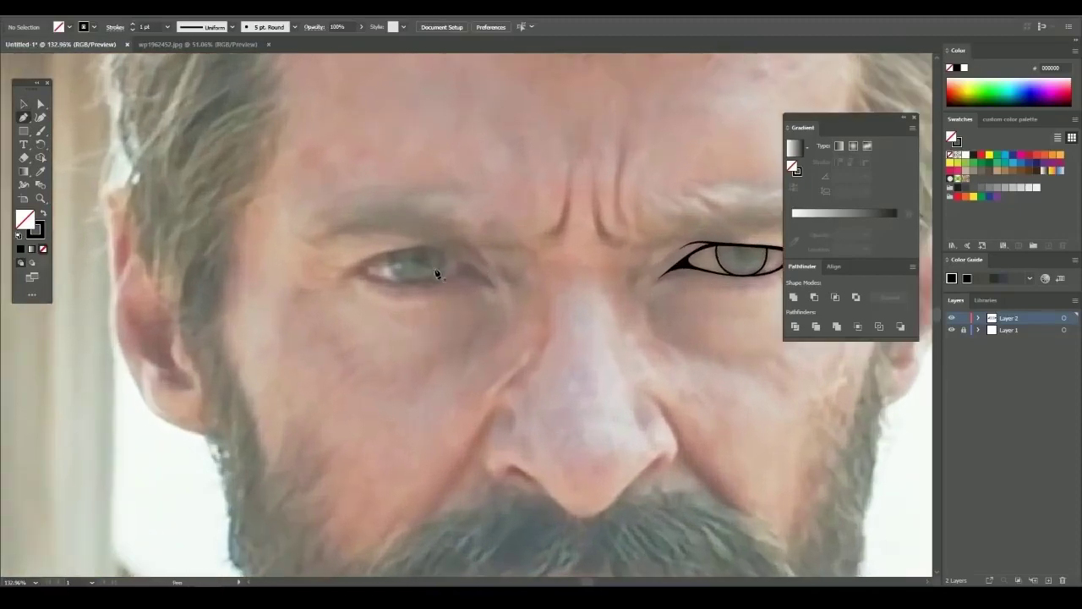
pyautogui.scroll(5, 443, 264)
pyautogui.moveTo(325, 275); pyautogui.dragTo(422, 232)
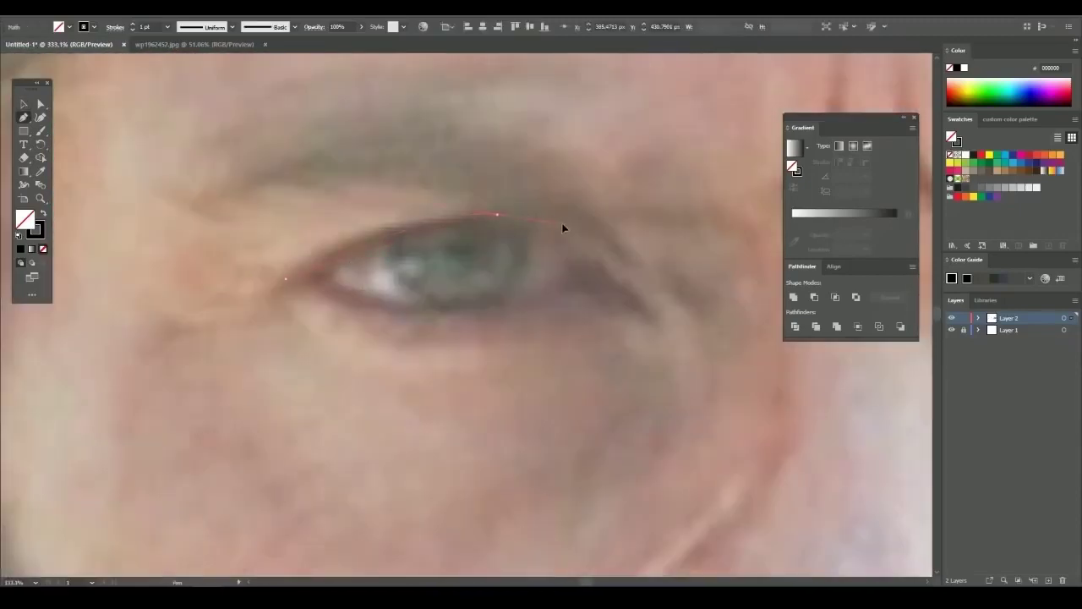
pyautogui.moveTo(563, 227); pyautogui.dragTo(497, 216)
pyautogui.scroll(2, 497, 216)
pyautogui.scroll(-3, 512, 215)
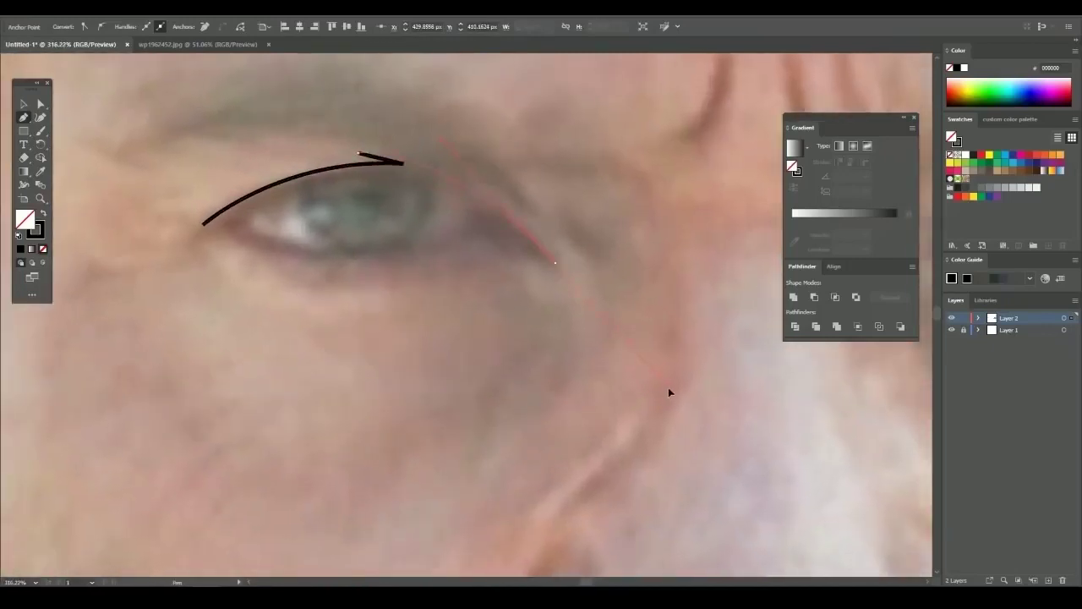
pyautogui.moveTo(556, 261); pyautogui.dragTo(612, 249)
pyautogui.scroll(2, 557, 262)
pyautogui.moveTo(537, 253); pyautogui.dragTo(476, 259)
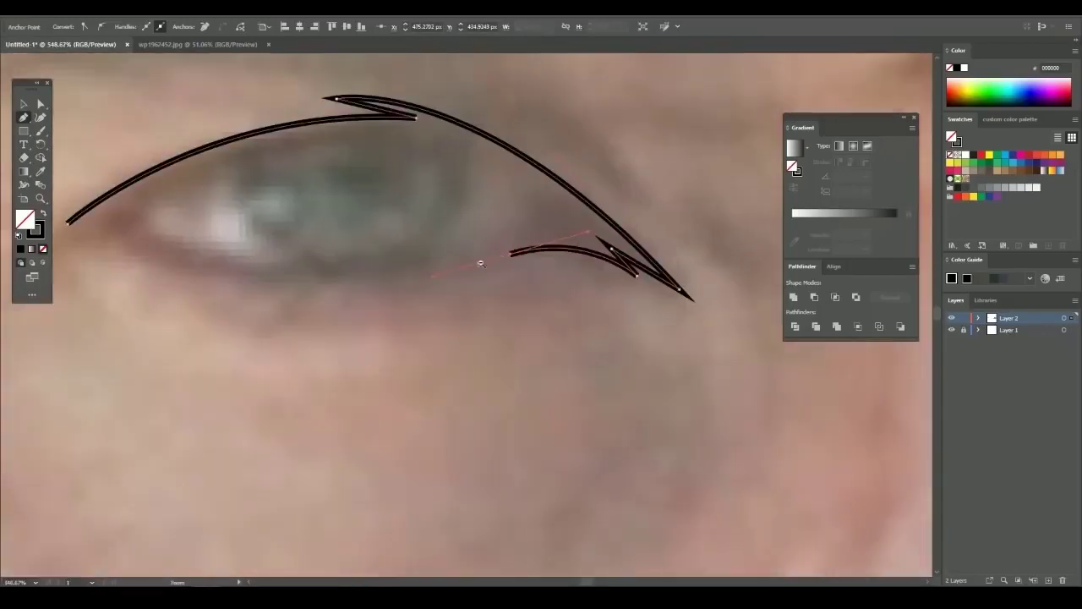
pyautogui.scroll(-2, 362, 268)
pyautogui.moveTo(309, 240); pyautogui.dragTo(385, 254)
# Draw the left eye's inner eyelid curve from the upper to the lower lid
pyautogui.keyDown('ctrl'); pyautogui.click(385, 253); pyautogui.keyUp('ctrl')
pyautogui.scroll(1, 364, 221)
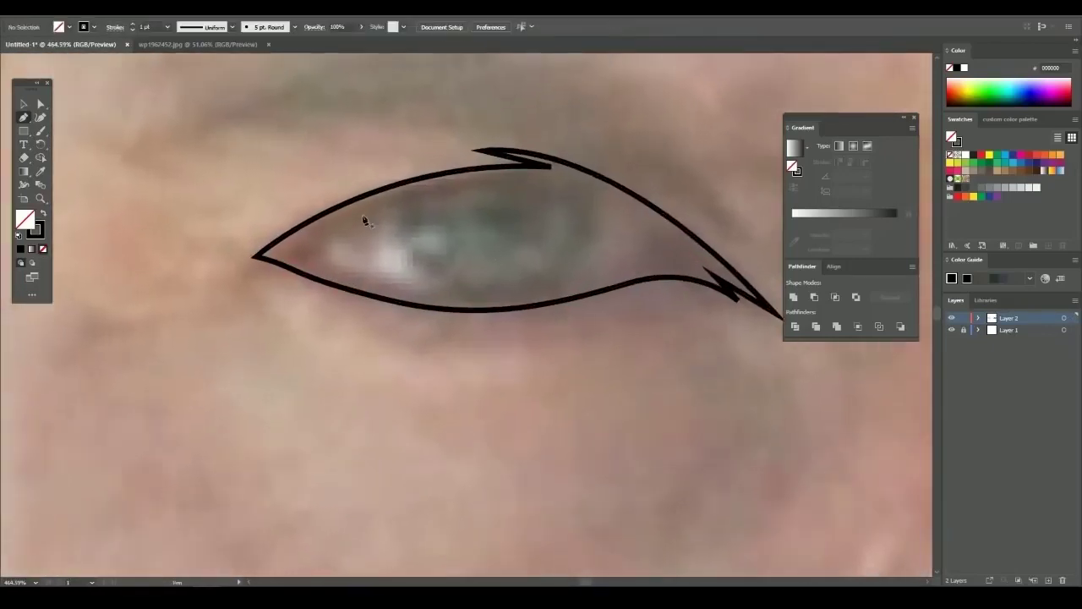
pyautogui.moveTo(532, 179); pyautogui.dragTo(611, 183)
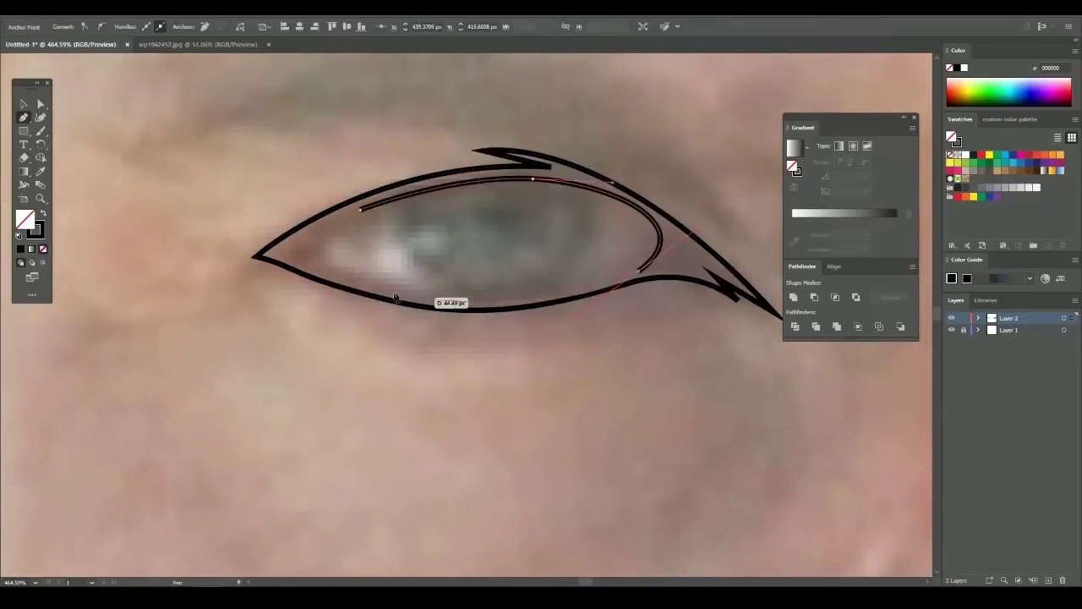
pyautogui.moveTo(395, 297); pyautogui.dragTo(387, 292)
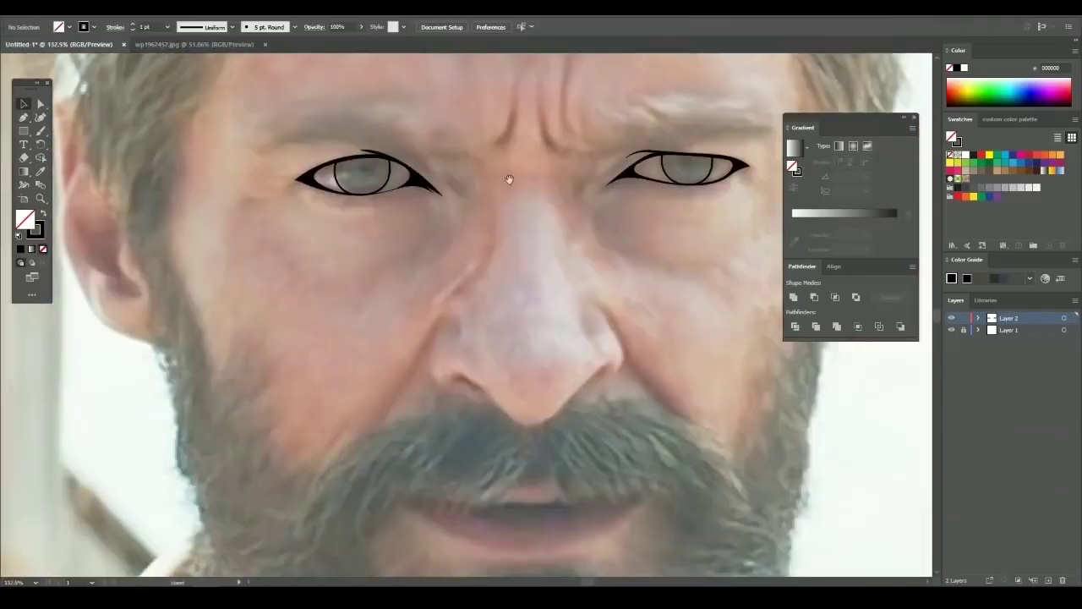
# Trace the right nostril crease as a thin curved crescent
pyautogui.scroll(3, 531, 303)
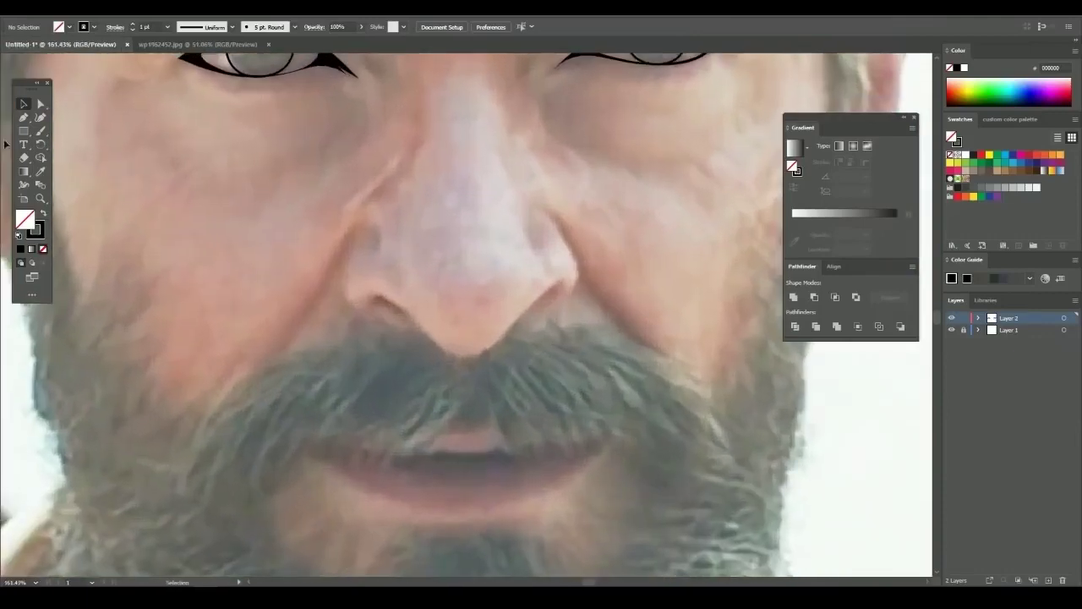
pyautogui.scroll(3, 548, 239)
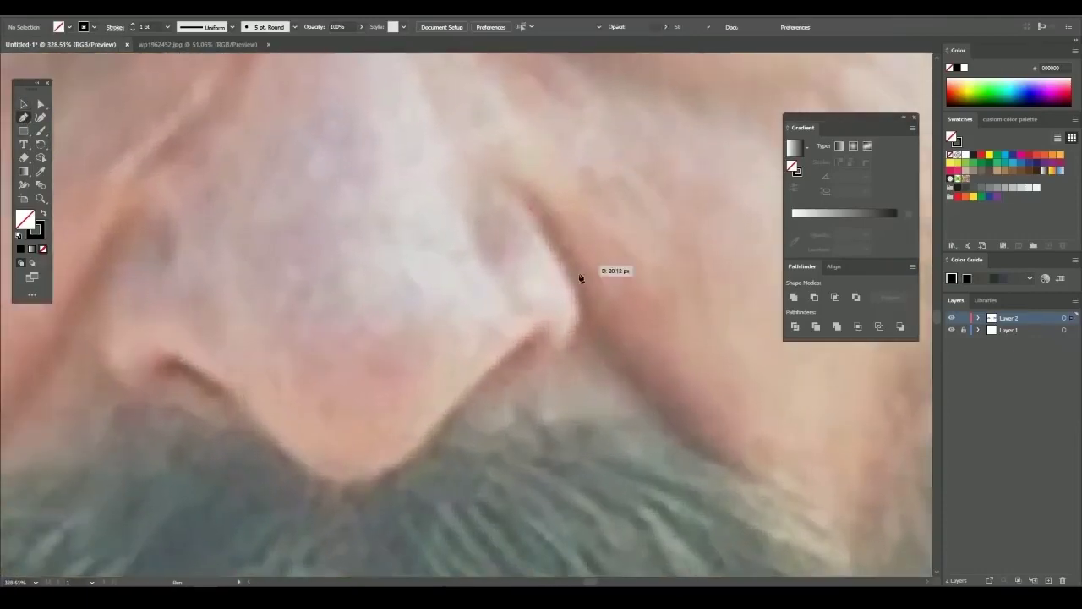
pyautogui.click(521, 187)
pyautogui.scroll(1, 568, 292)
pyautogui.scroll(1, 564, 327)
pyautogui.moveTo(564, 328); pyautogui.dragTo(547, 336)
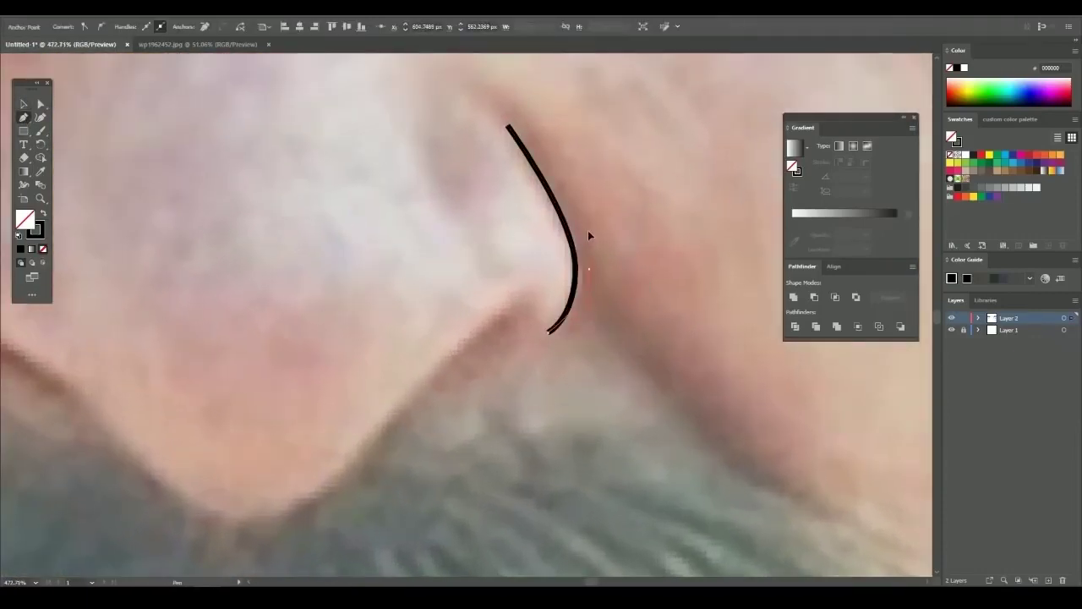
pyautogui.click(587, 261)
pyautogui.moveTo(508, 125); pyautogui.dragTo(513, 167)
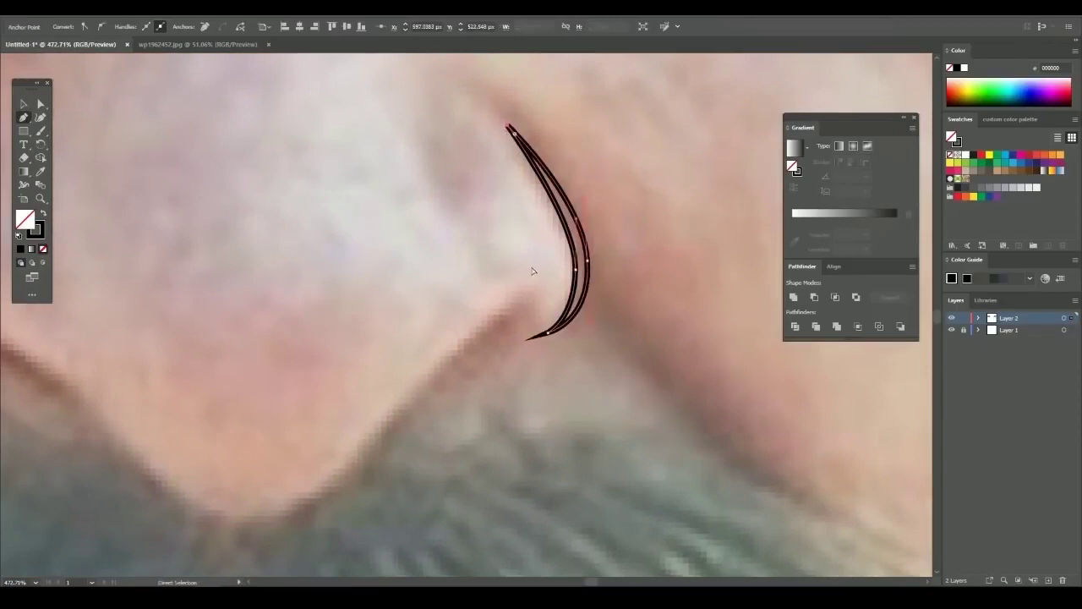
# Draw the thickened curve under the nose tip, dipping toward the left nostril
pyautogui.click(522, 300)
pyautogui.scroll(-1, 533, 271)
pyautogui.moveTo(429, 380); pyautogui.dragTo(566, 305)
pyautogui.moveTo(424, 329); pyautogui.dragTo(439, 334)
pyautogui.moveTo(320, 240); pyautogui.dragTo(473, 270)
pyautogui.moveTo(361, 220); pyautogui.dragTo(470, 269)
pyautogui.moveTo(635, 296); pyautogui.dragTo(683, 258)
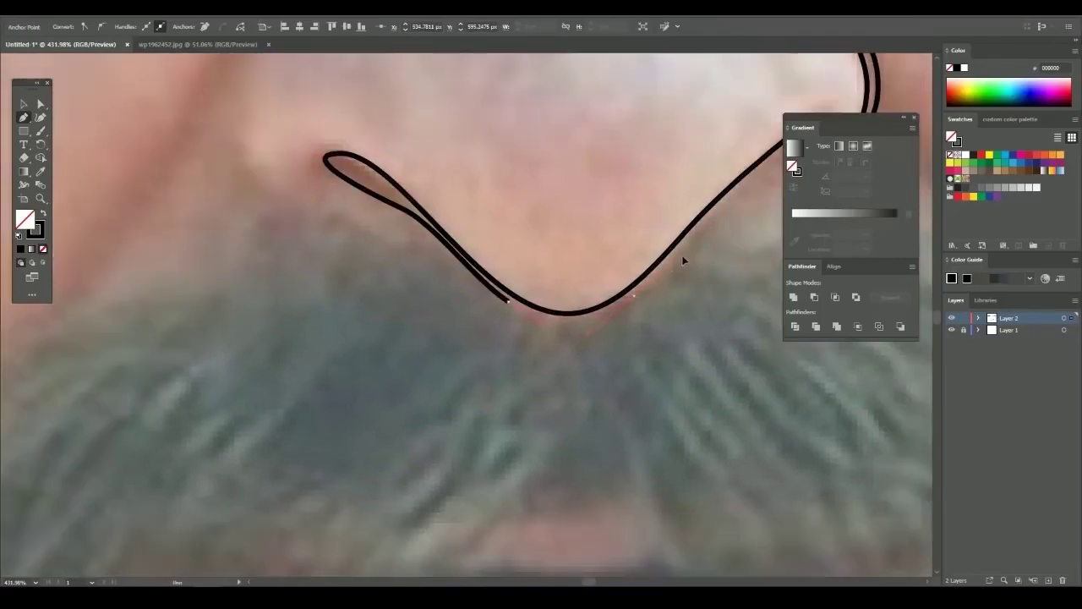
pyautogui.hscroll(3, 677, 245)
pyautogui.scroll(-5, 685, 172)
pyautogui.scroll(5, 448, 220)
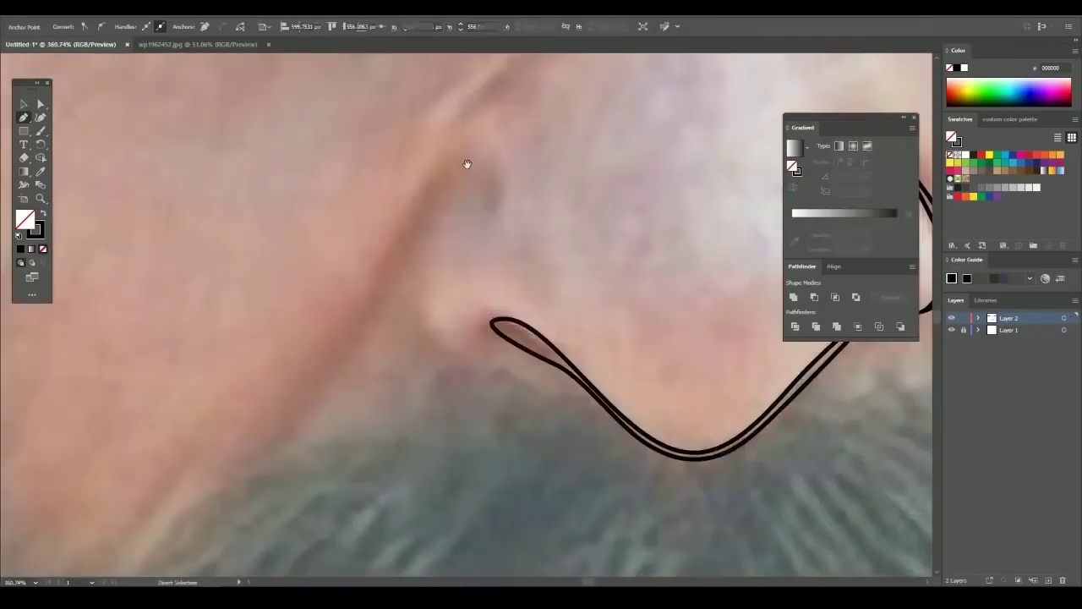
pyautogui.scroll(2, 425, 345)
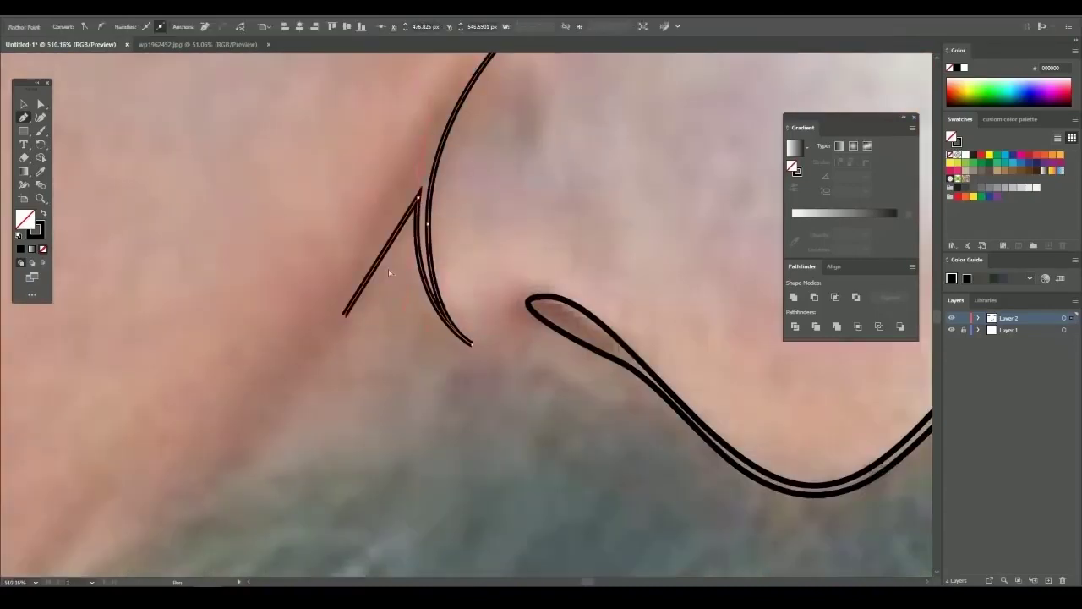
pyautogui.scroll(-1, 388, 269)
pyautogui.scroll(-3, 703, 410)
# Finish and deselect the nose lines, and hide the reference photo to check them
pyautogui.press('v')
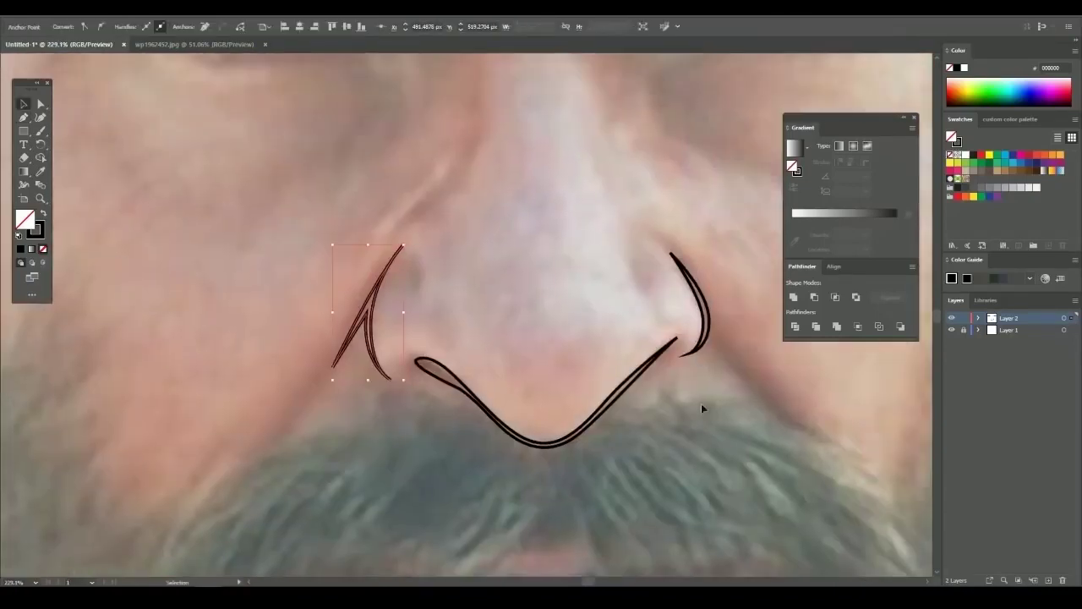
pyautogui.scroll(-2, 557, 355)
pyautogui.hotkey('ctrl', 'shift', 'a')
pyautogui.click(951, 330)
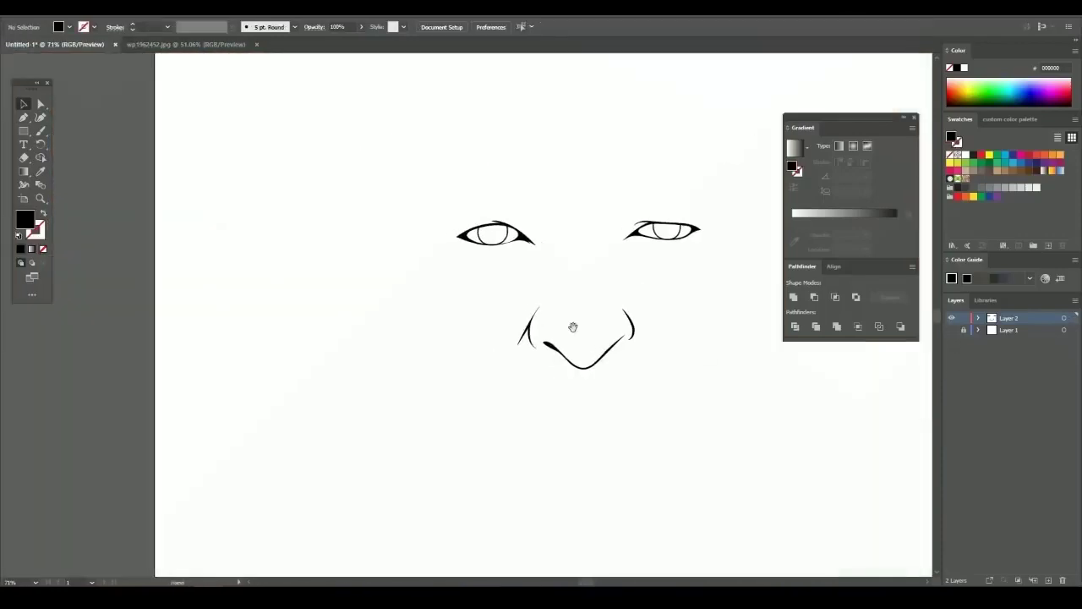
# Show the photo again and draw three frown lines between the eyebrows
pyautogui.click(951, 329)
pyautogui.scroll(2, 252, 224)
pyautogui.press('p')
pyautogui.scroll(1, 496, 189)
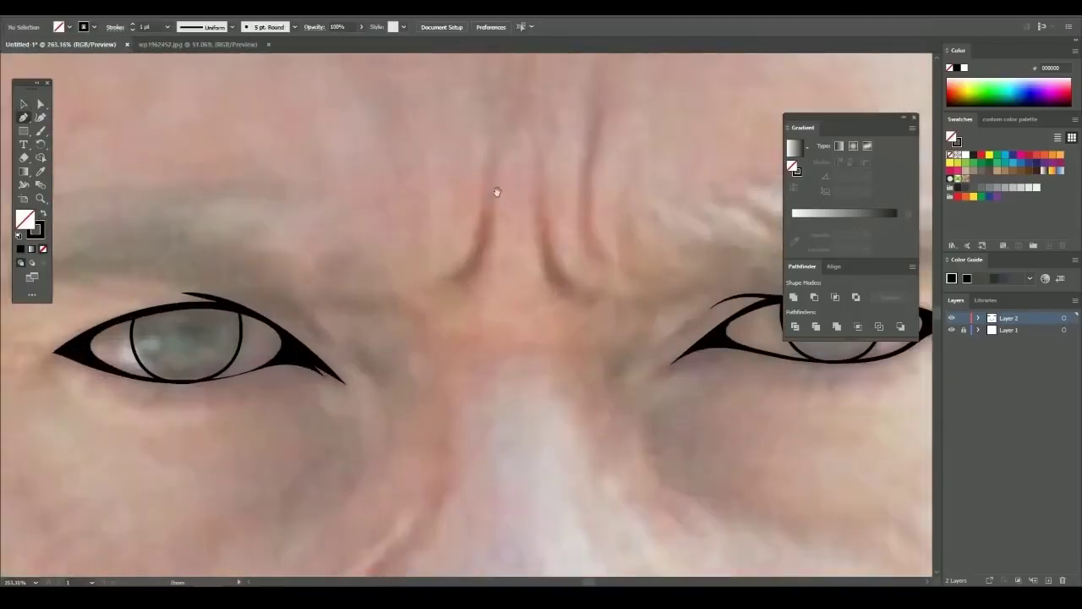
pyautogui.scroll(1, 499, 184)
pyautogui.click(448, 291)
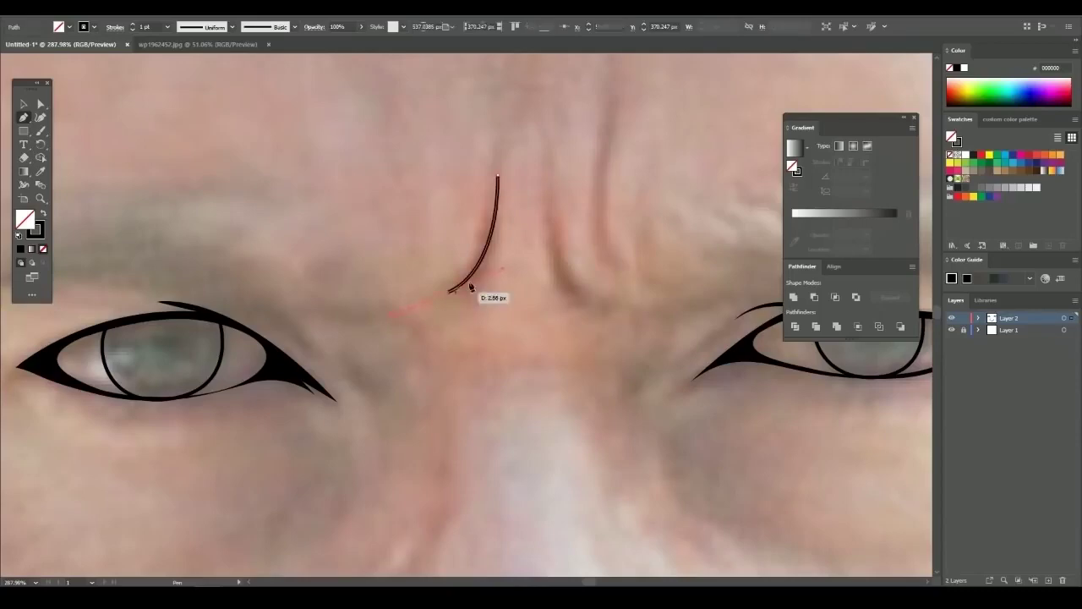
pyautogui.press('v')
pyautogui.keyDown('ctrl'); pyautogui.click(228, 111); pyautogui.keyUp('ctrl')
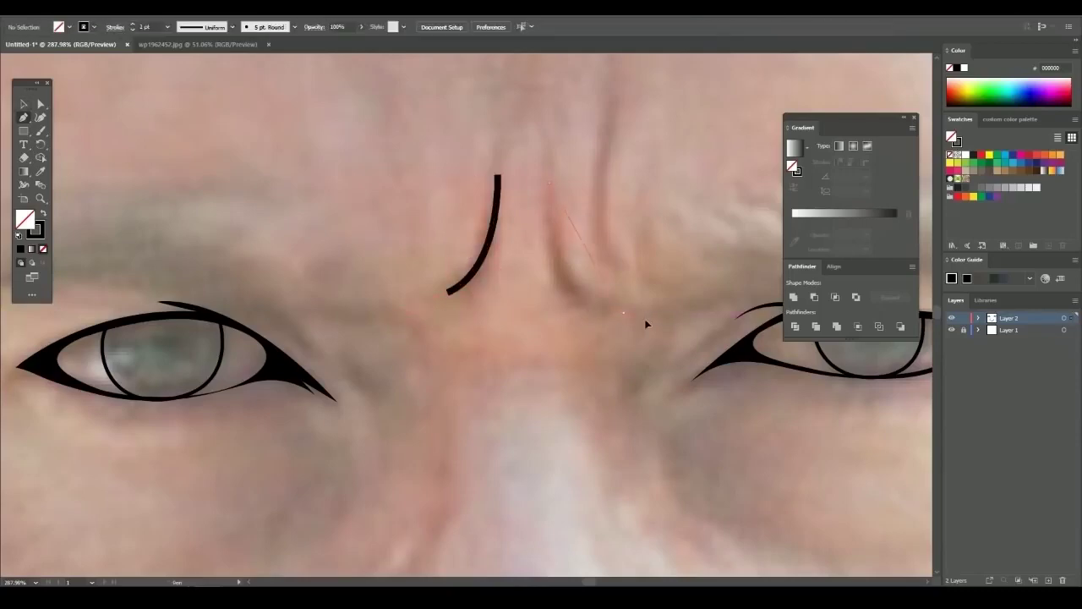
pyautogui.moveTo(623, 312); pyautogui.dragTo(646, 324)
pyautogui.scroll(2, 650, 241)
pyautogui.click(566, 347)
pyautogui.scroll(-5, 594, 309)
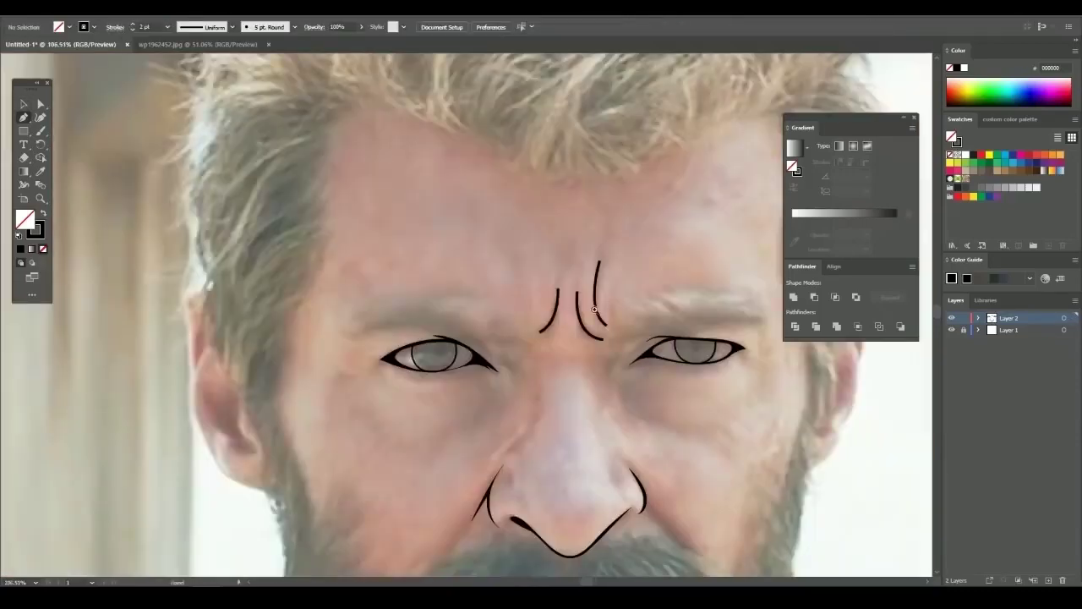
pyautogui.scroll(3, 594, 308)
# Give the frown lines a tapered width profile
pyautogui.press('v')
pyautogui.click(232, 27)
pyautogui.click(203, 68)
pyautogui.scroll(-3, 526, 331)
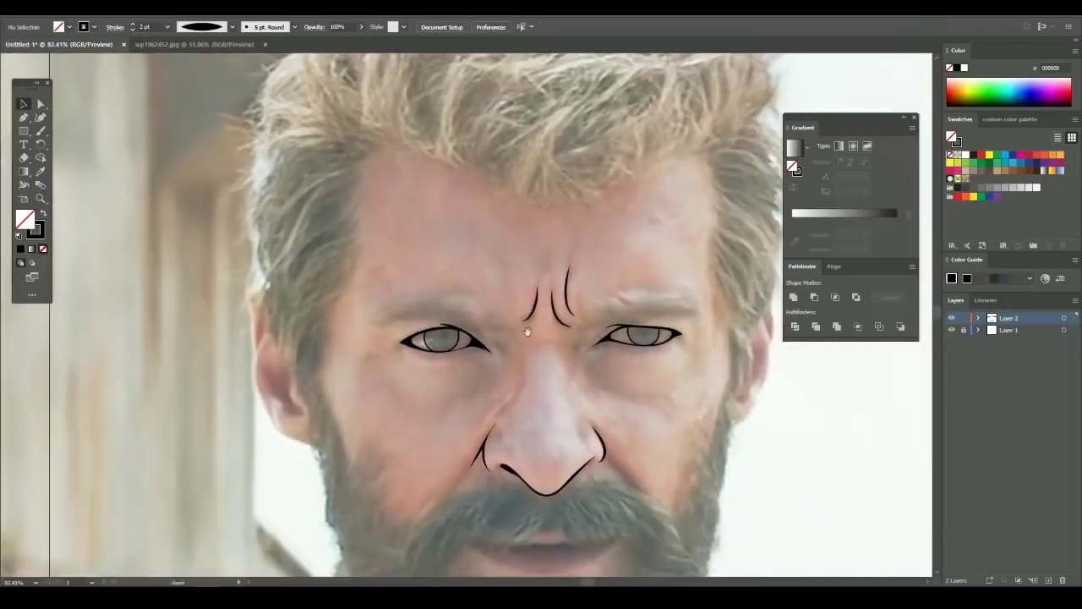
pyautogui.scroll(-2, 657, 377)
pyautogui.scroll(3, 338, 338)
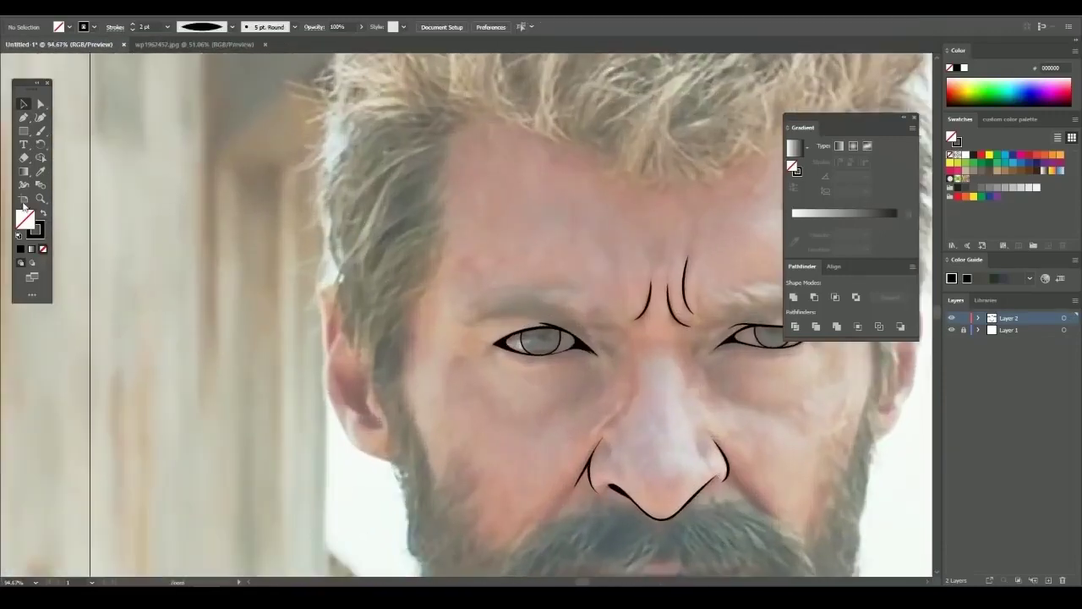
pyautogui.scroll(-3, 388, 241)
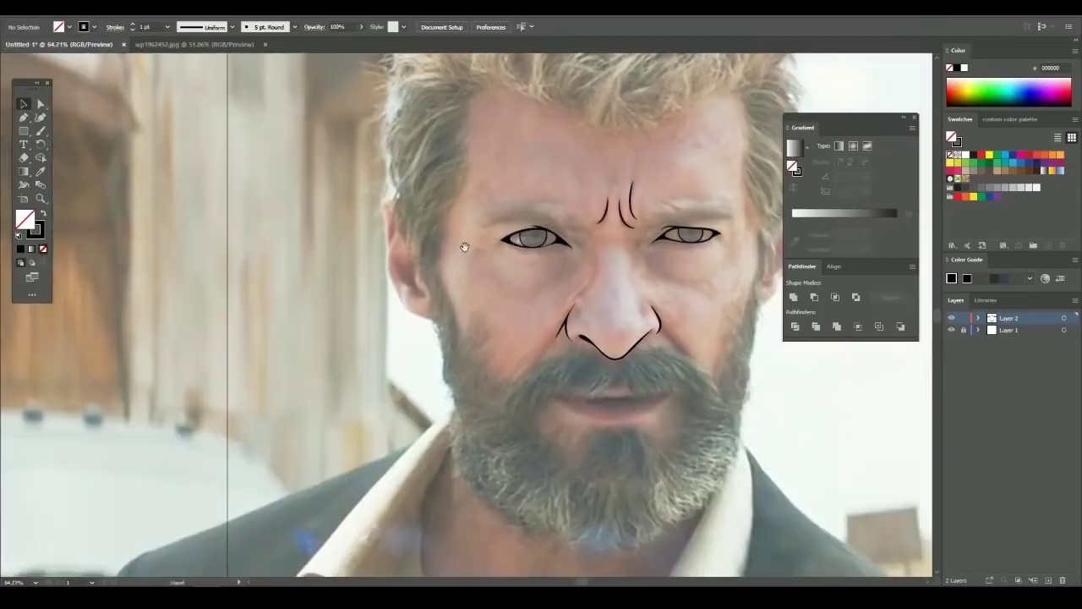
pyautogui.scroll(3, 461, 245)
pyautogui.press('p')
pyautogui.scroll(5, 423, 251)
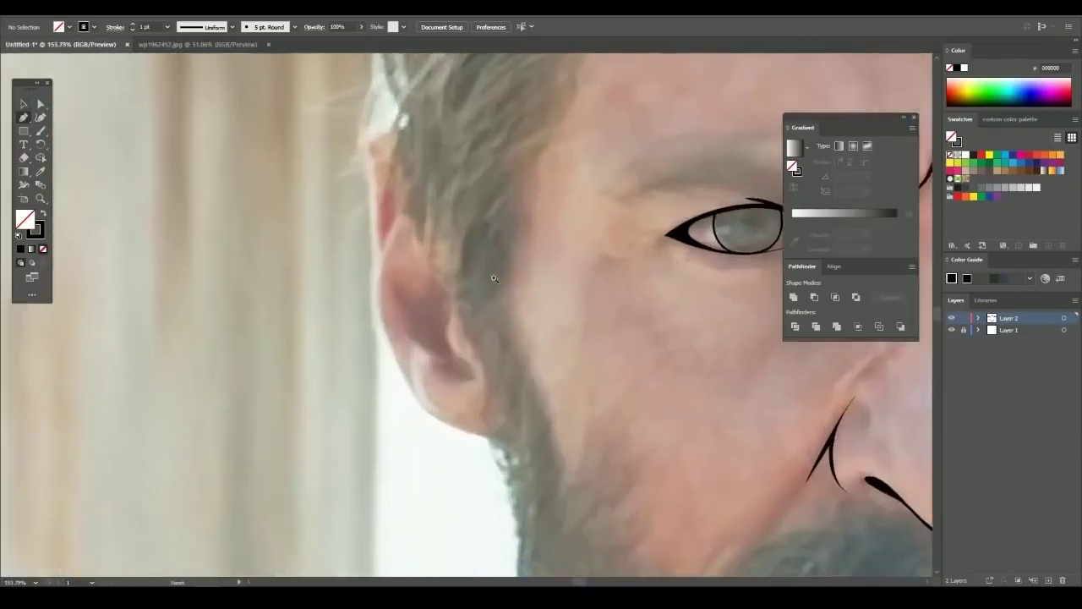
# Start a black Pen stroke down the back of the ear toward the jaw
pyautogui.click(462, 269)
pyautogui.click(458, 324)
pyautogui.scroll(1, 476, 322)
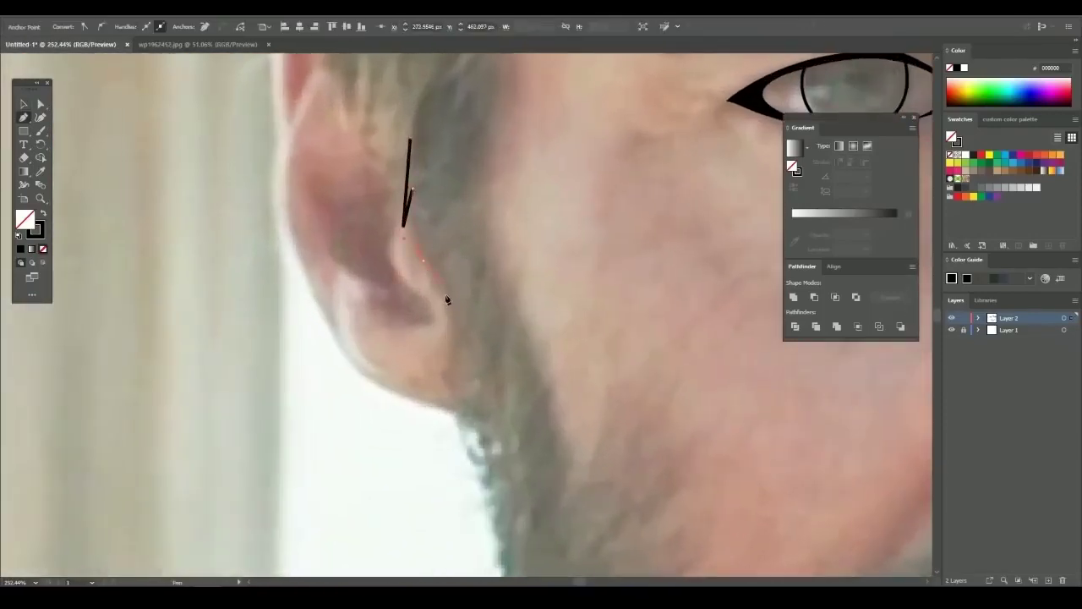
pyautogui.moveTo(459, 298); pyautogui.dragTo(445, 246)
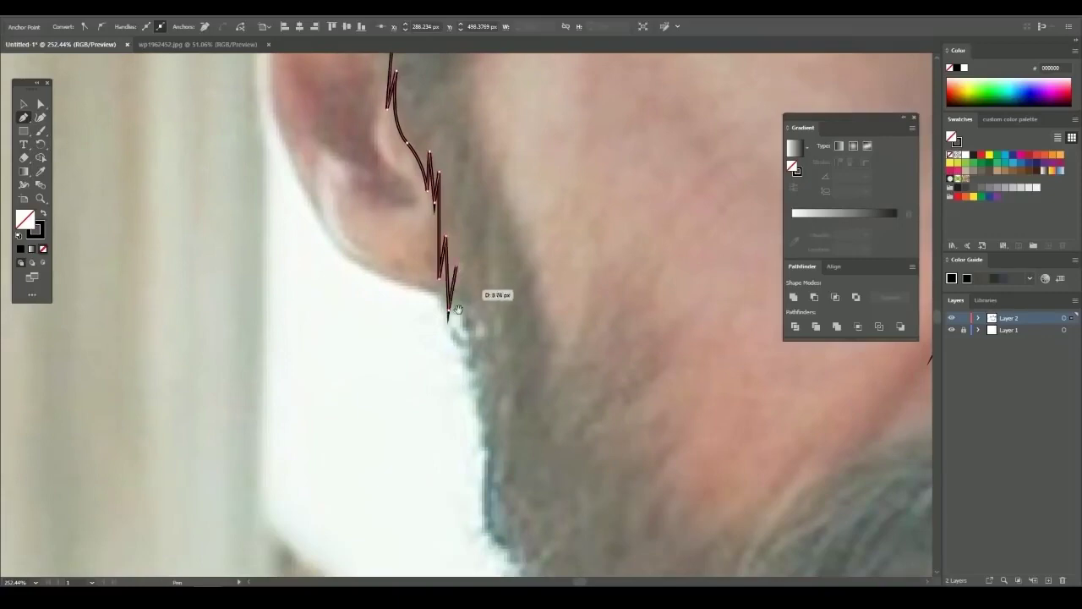
pyautogui.scroll(-2, 457, 308)
# Add the first zigzag points along the beard's lower edge
pyautogui.click(470, 342)
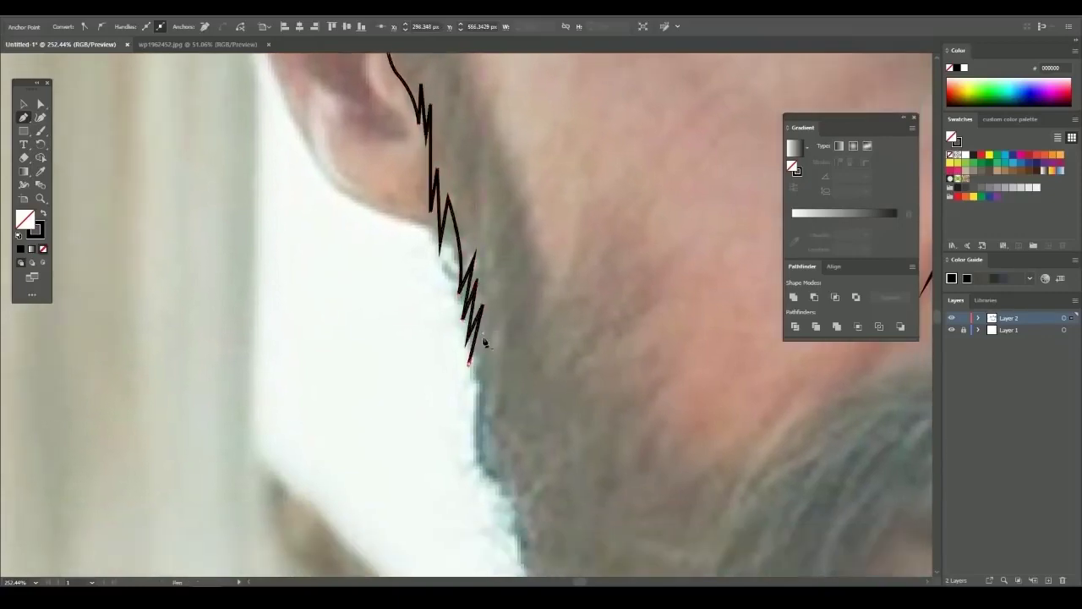
pyautogui.scroll(-2, 483, 338)
pyautogui.click(483, 338)
pyautogui.scroll(-1, 375, 278)
pyautogui.scroll(1, 513, 282)
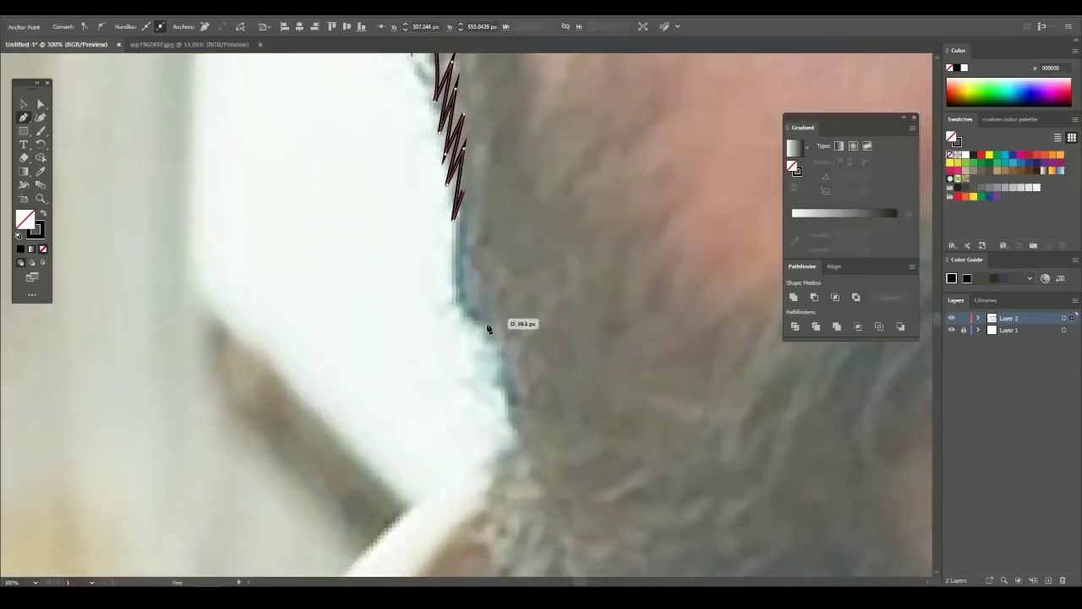
pyautogui.scroll(-2, 483, 353)
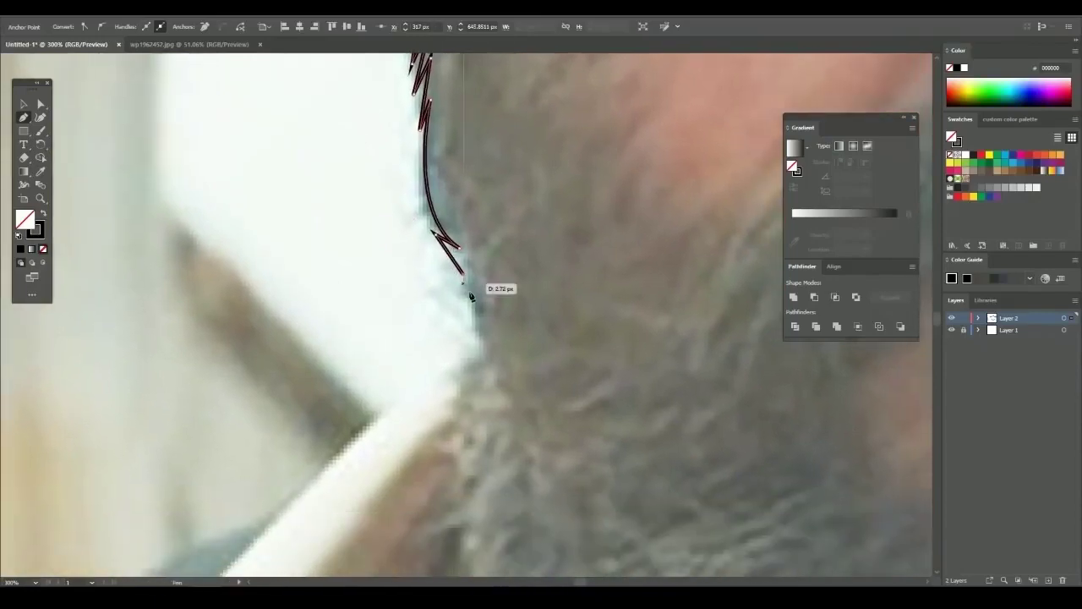
pyautogui.scroll(-3, 487, 345)
pyautogui.scroll(4, 480, 271)
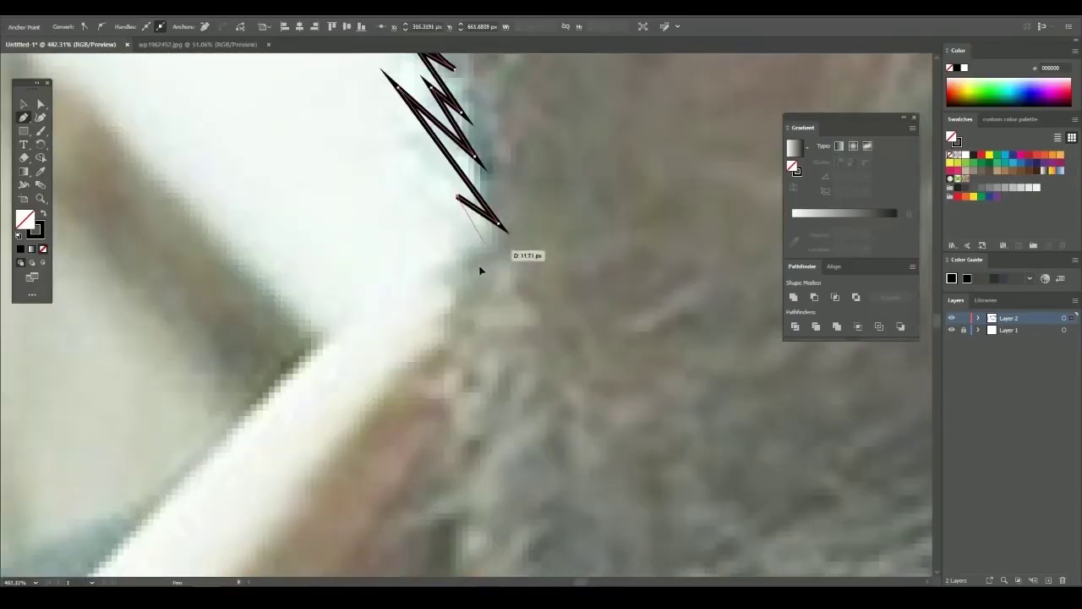
# Extend the jagged beard edge down the neck toward the collar with spikes and a curve
pyautogui.click(444, 294)
pyautogui.scroll(-2, 448, 278)
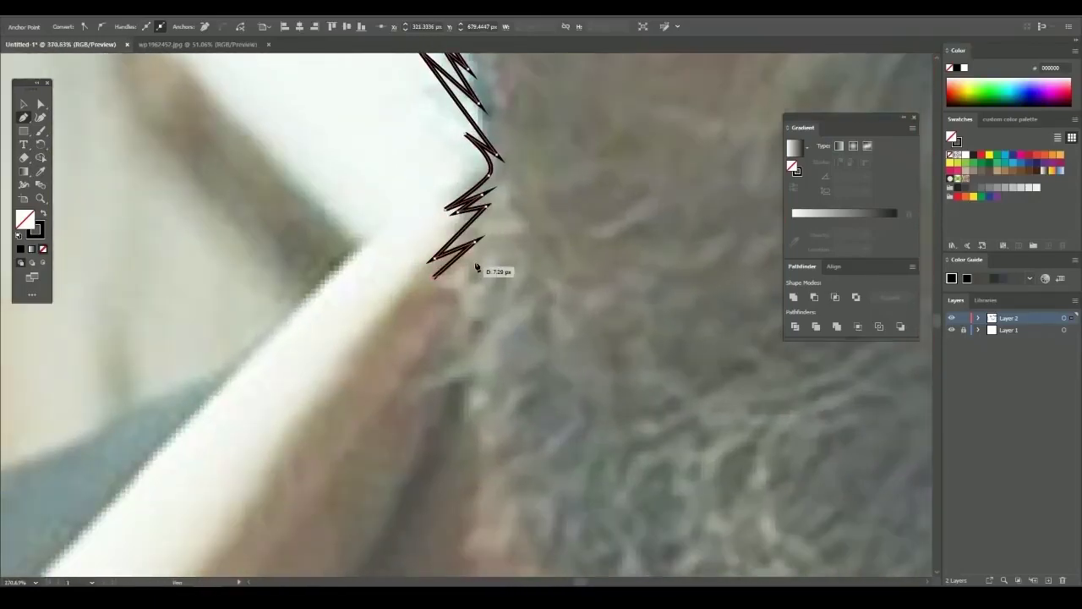
pyautogui.click(491, 311)
pyautogui.click(439, 347)
pyautogui.click(401, 414)
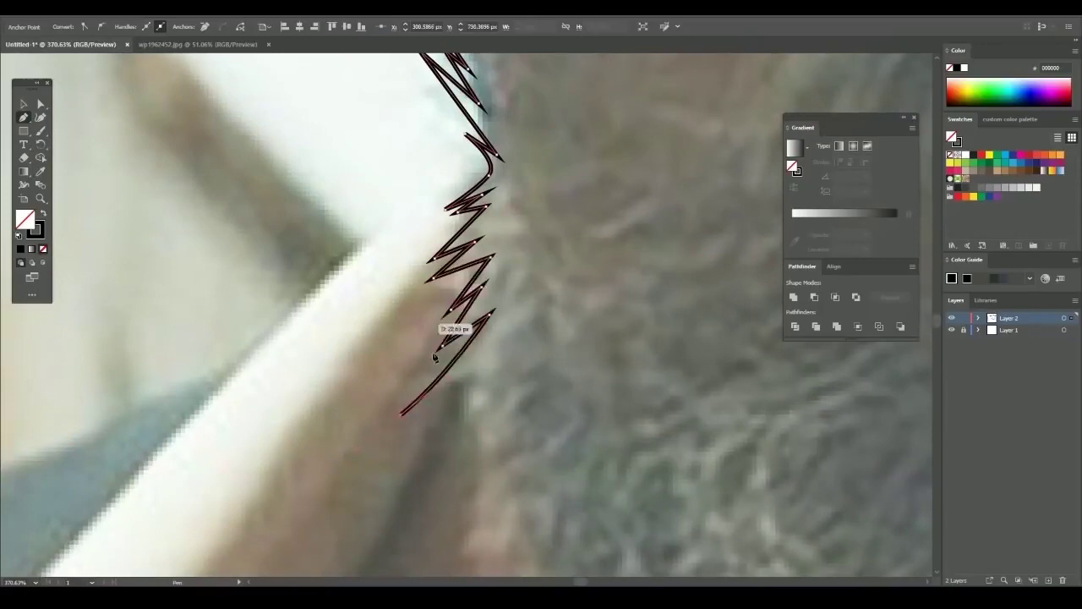
pyautogui.scroll(-2, 404, 418)
pyautogui.scroll(-1, 423, 287)
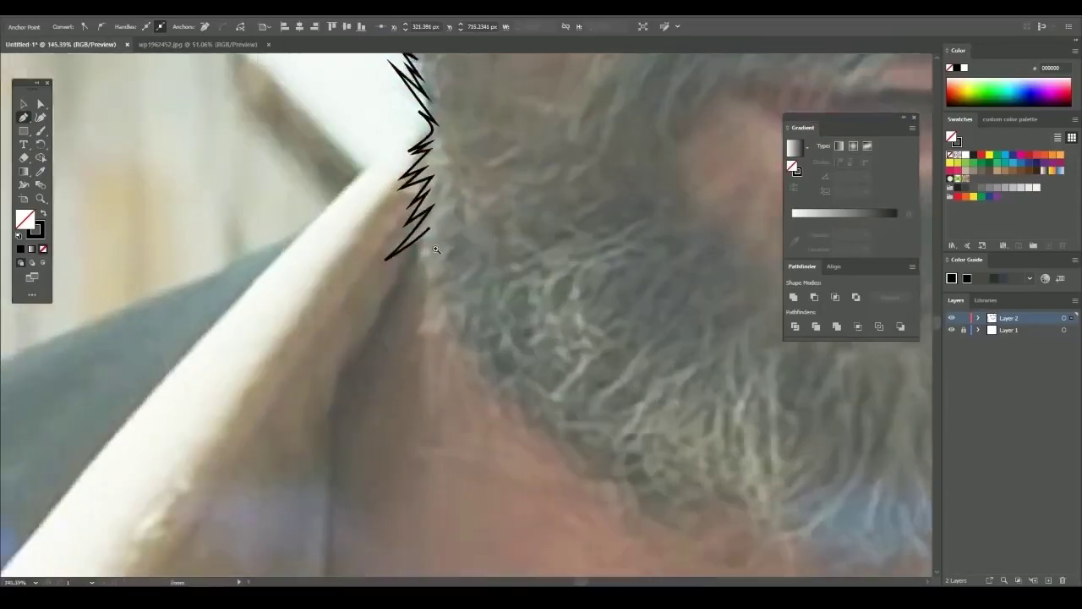
pyautogui.moveTo(429, 290); pyautogui.dragTo(441, 247)
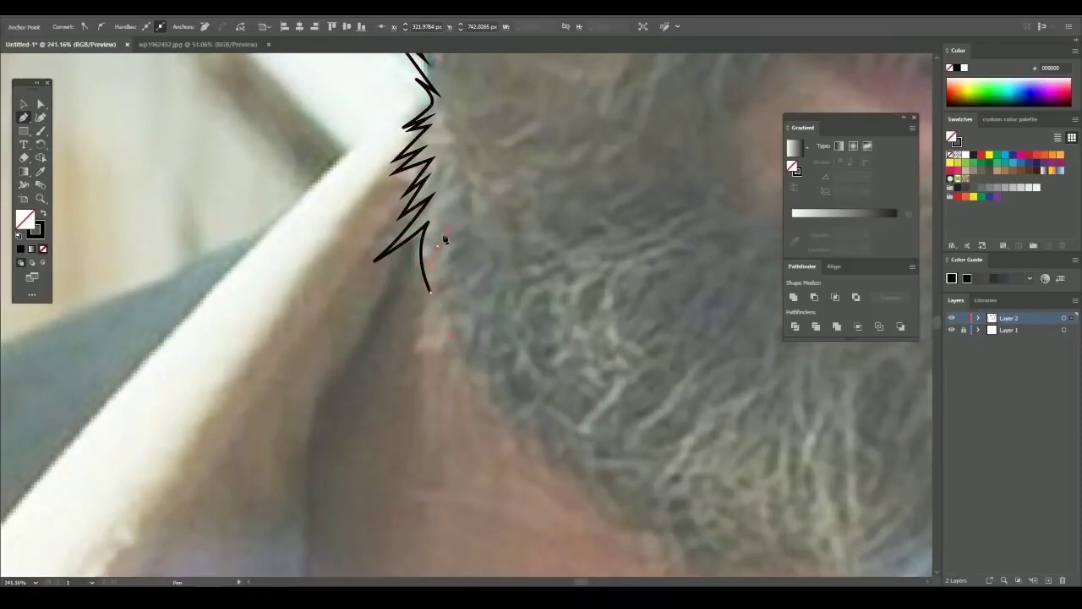
pyautogui.scroll(-5, 444, 240)
pyautogui.scroll(5, 404, 302)
# Curve the beard outline along the chin underside, then deselect the path
pyautogui.click(406, 332)
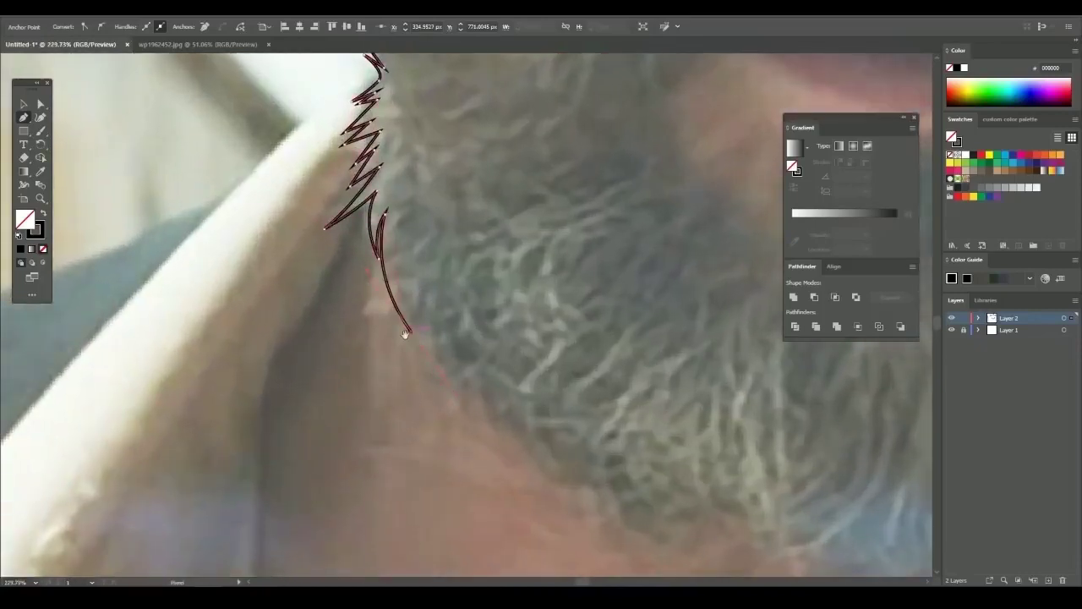
pyautogui.scroll(3, 381, 301)
pyautogui.scroll(-5, 380, 296)
pyautogui.scroll(4, 550, 355)
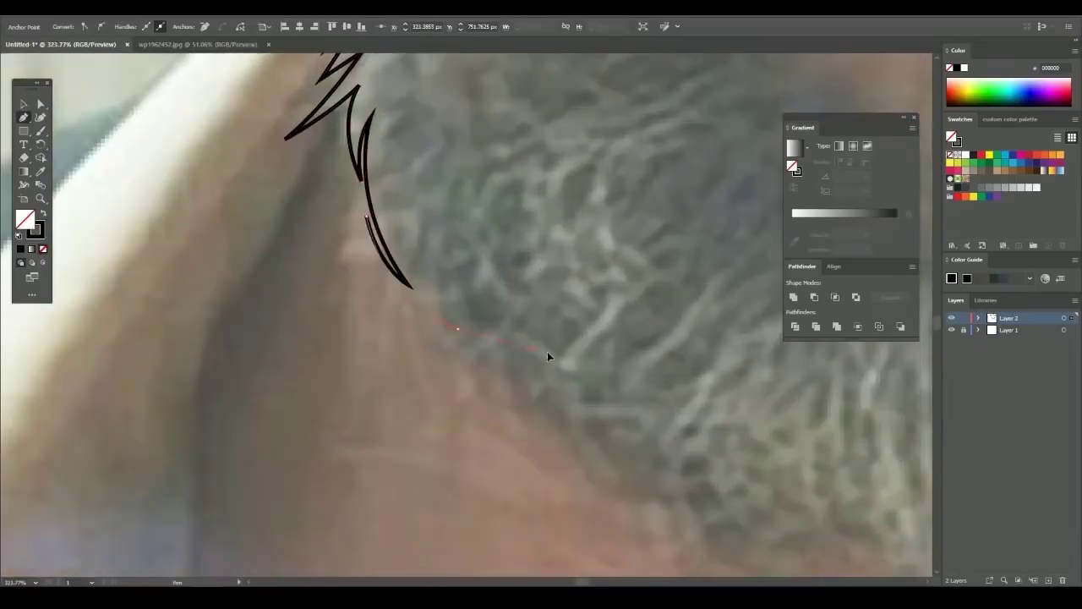
pyautogui.moveTo(459, 328); pyautogui.dragTo(383, 291)
pyautogui.keyDown('ctrl'); pyautogui.click(578, 339); pyautogui.keyUp('ctrl')
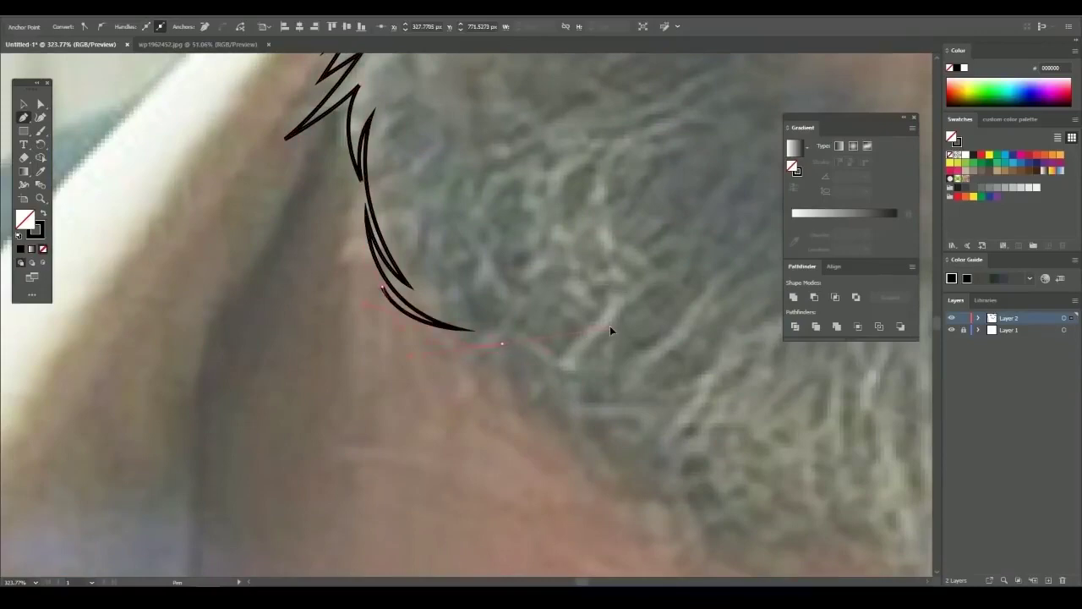
# Continue the outline from its end with more zigzag and curved points along the beard's underside
pyautogui.click(502, 345)
pyautogui.scroll(2, 507, 357)
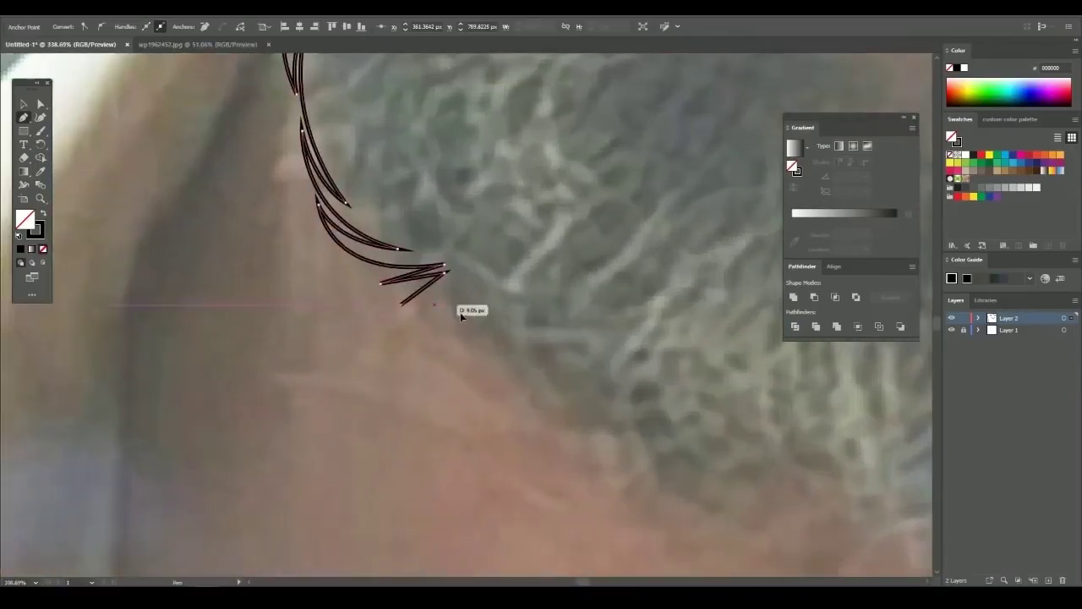
pyautogui.click(493, 367)
pyautogui.click(526, 378)
pyautogui.scroll(3, 526, 378)
pyautogui.keyDown('ctrl'); pyautogui.click(487, 294); pyautogui.keyUp('ctrl')
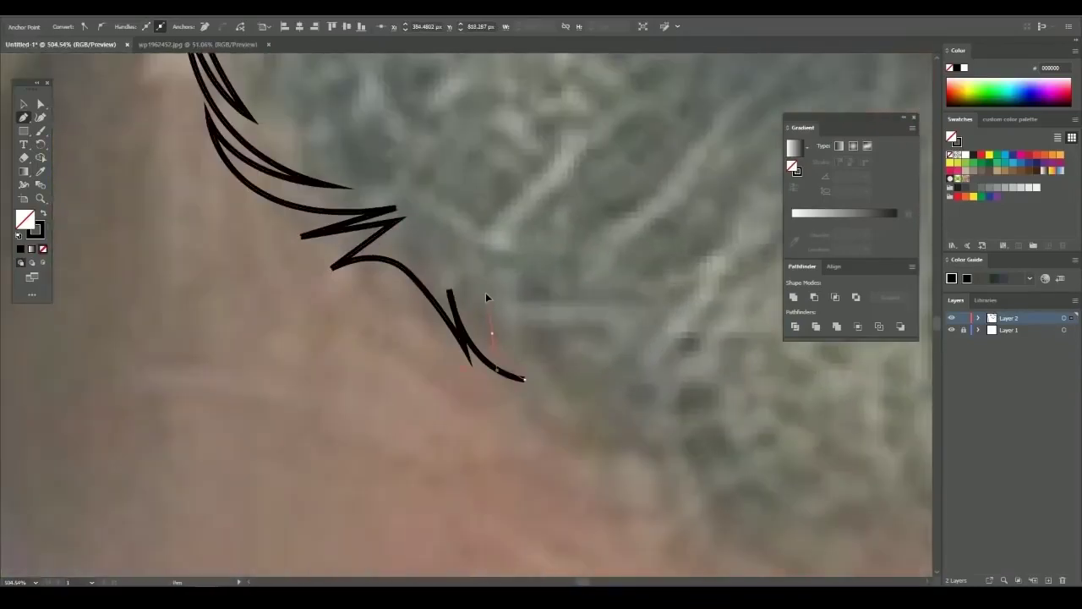
pyautogui.click(527, 380)
pyautogui.click(578, 396)
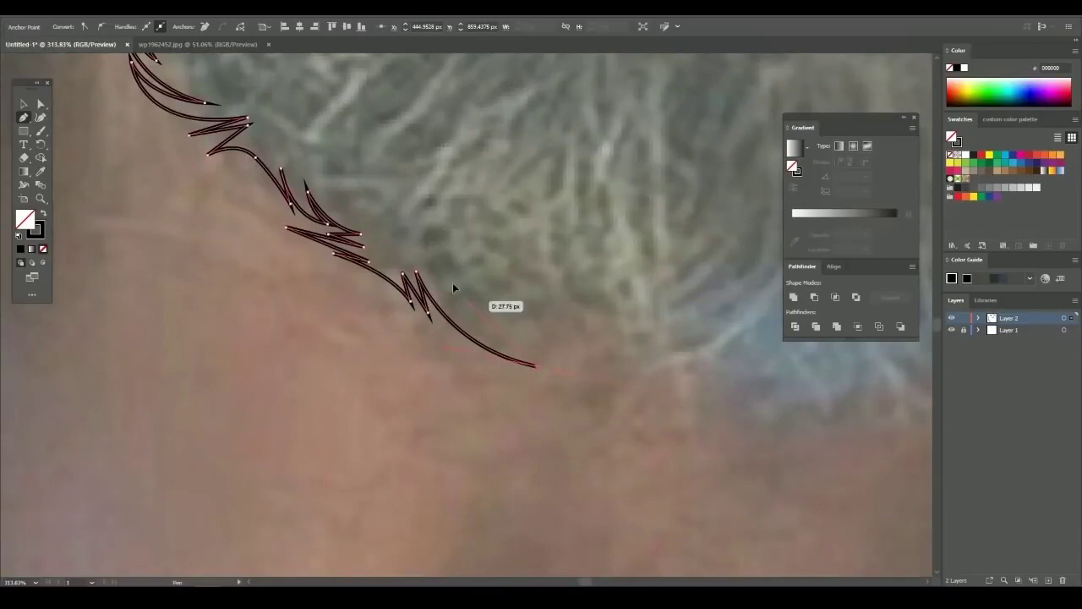
pyautogui.click(452, 288)
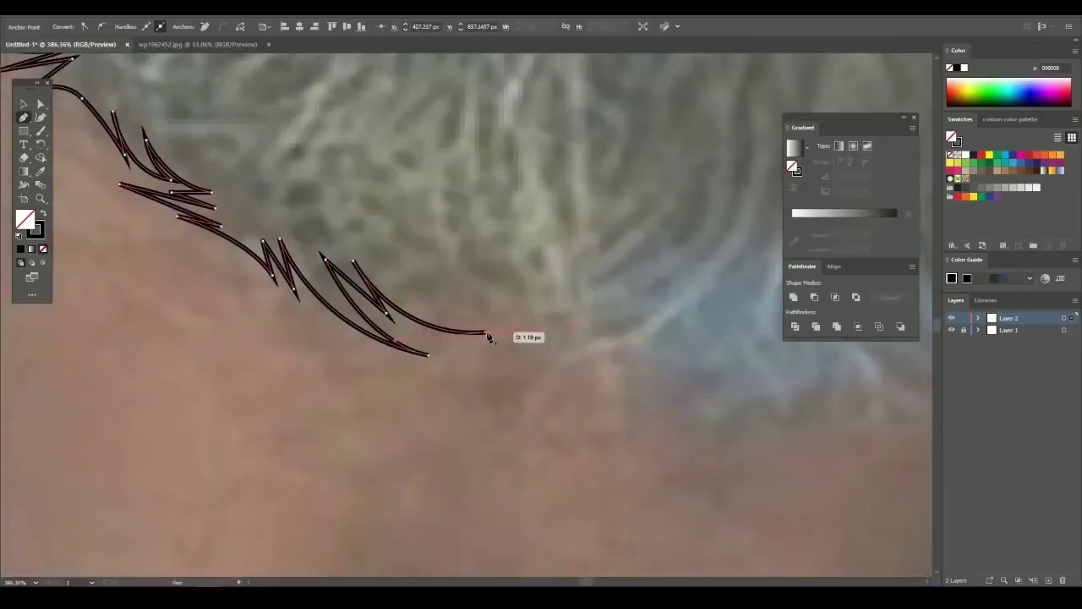
pyautogui.moveTo(596, 291); pyautogui.dragTo(569, 313)
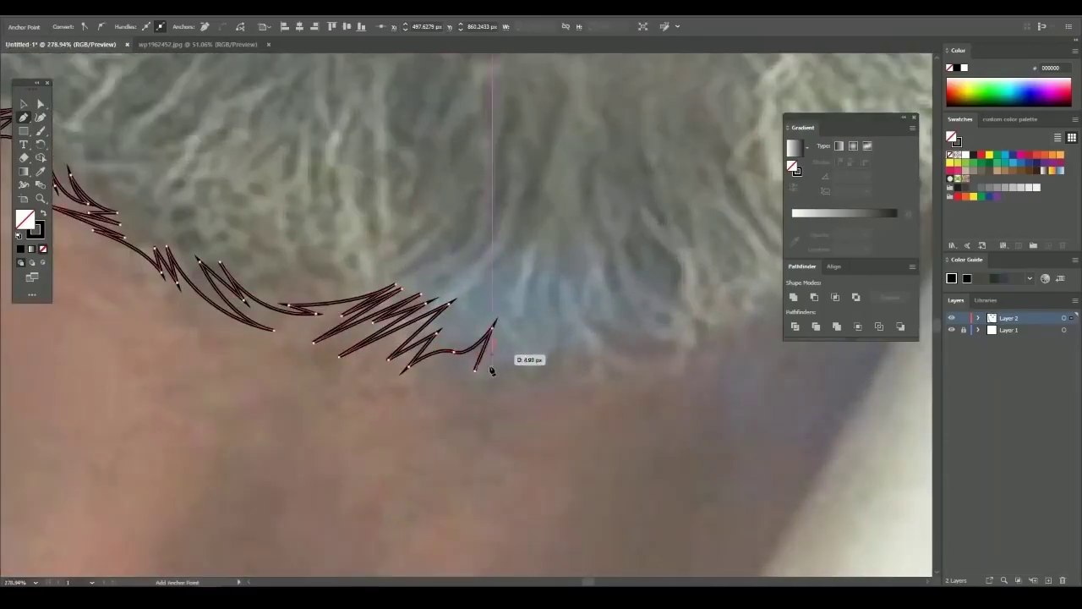
# Draw a curled segment and zigzag peaks along the beard bottom, ending in a smooth curve
pyautogui.moveTo(491, 371); pyautogui.dragTo(542, 368)
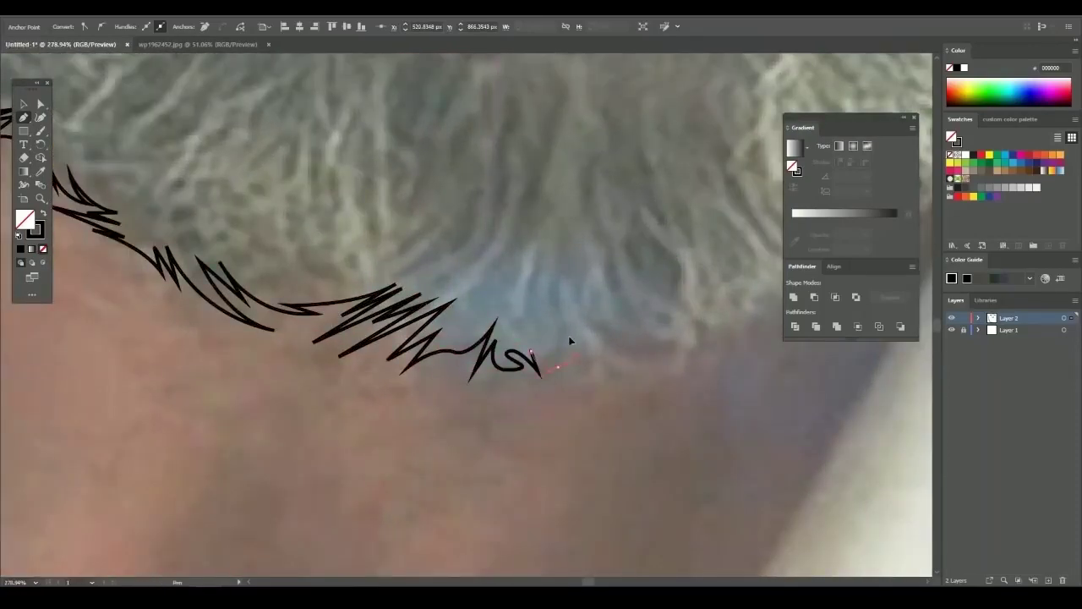
pyautogui.click(562, 314)
pyautogui.click(594, 371)
pyautogui.click(681, 365)
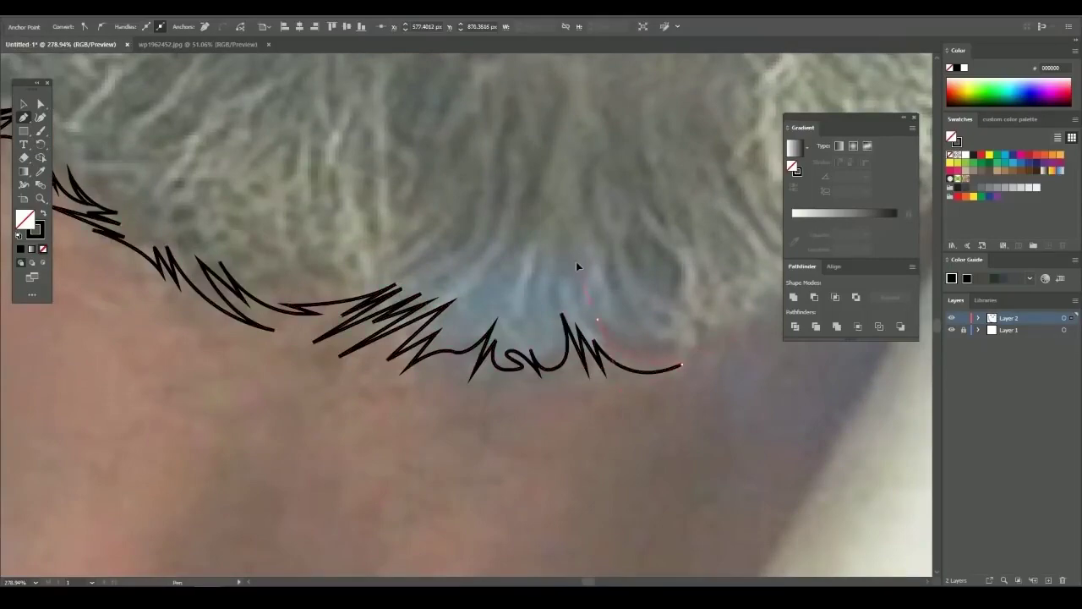
pyautogui.moveTo(576, 261); pyautogui.dragTo(667, 361)
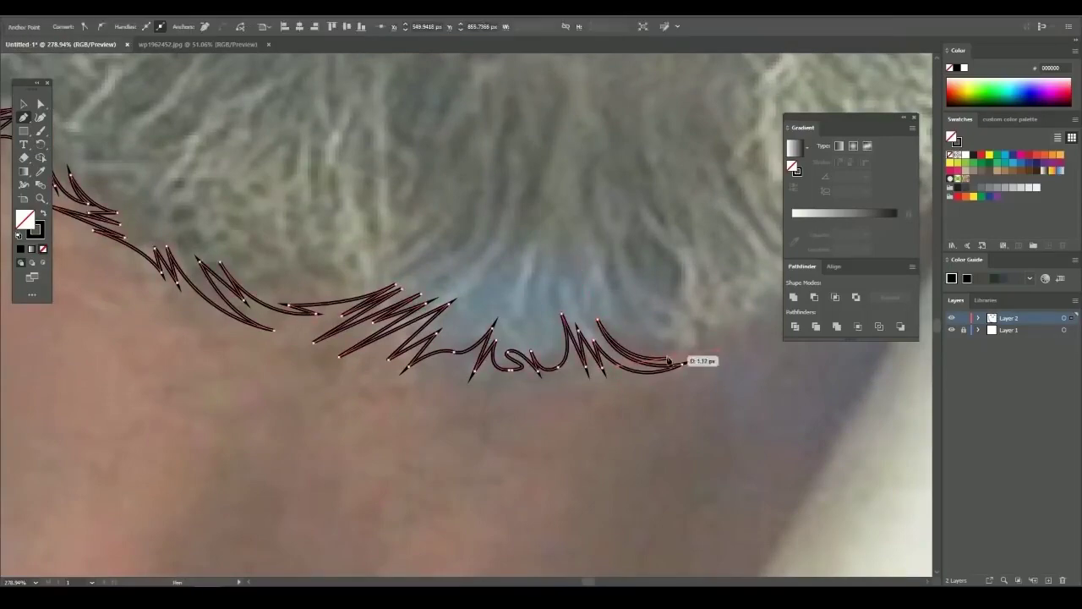
pyautogui.scroll(-3, 721, 347)
pyautogui.scroll(4, 554, 403)
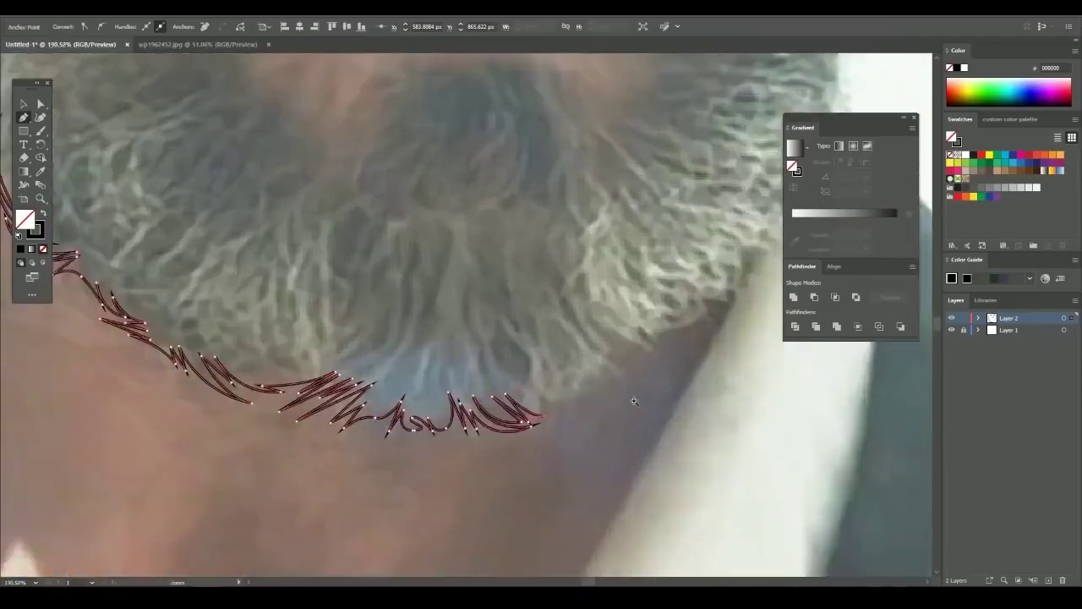
# Add curved points and a spike continuing the outline toward the beard's right corner
pyautogui.moveTo(530, 363); pyautogui.dragTo(596, 387)
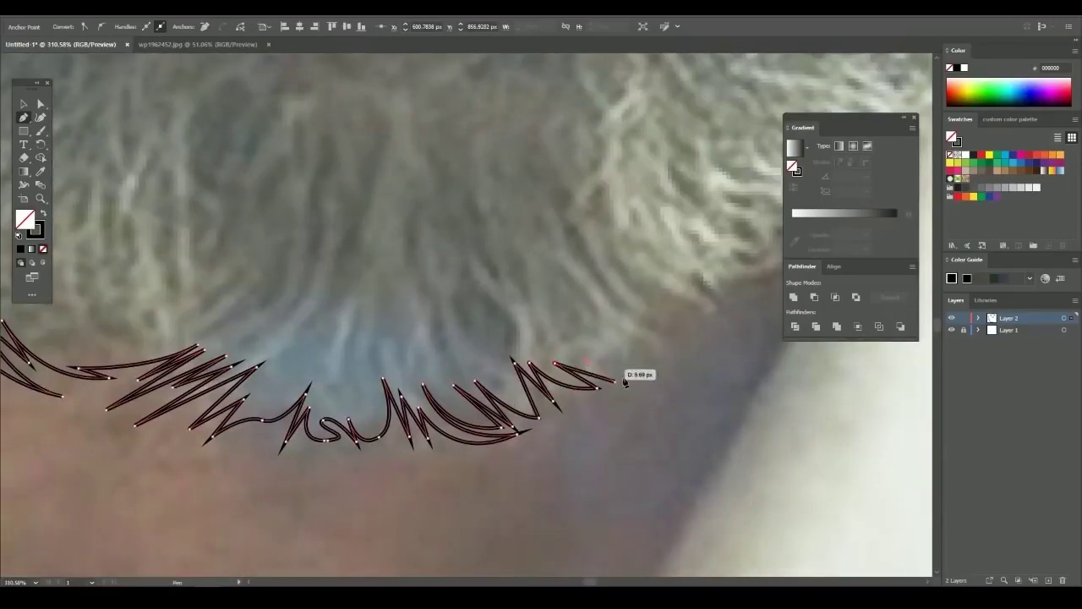
pyautogui.moveTo(592, 290); pyautogui.dragTo(767, 341)
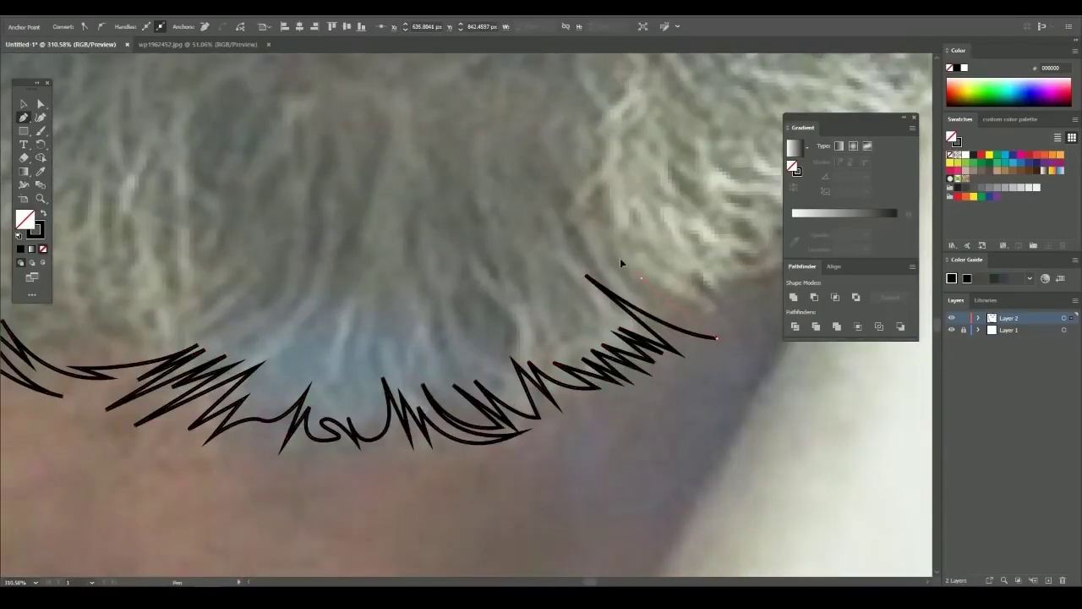
pyautogui.moveTo(620, 262); pyautogui.dragTo(638, 279)
pyautogui.scroll(-3, 681, 300)
pyautogui.scroll(3, 572, 318)
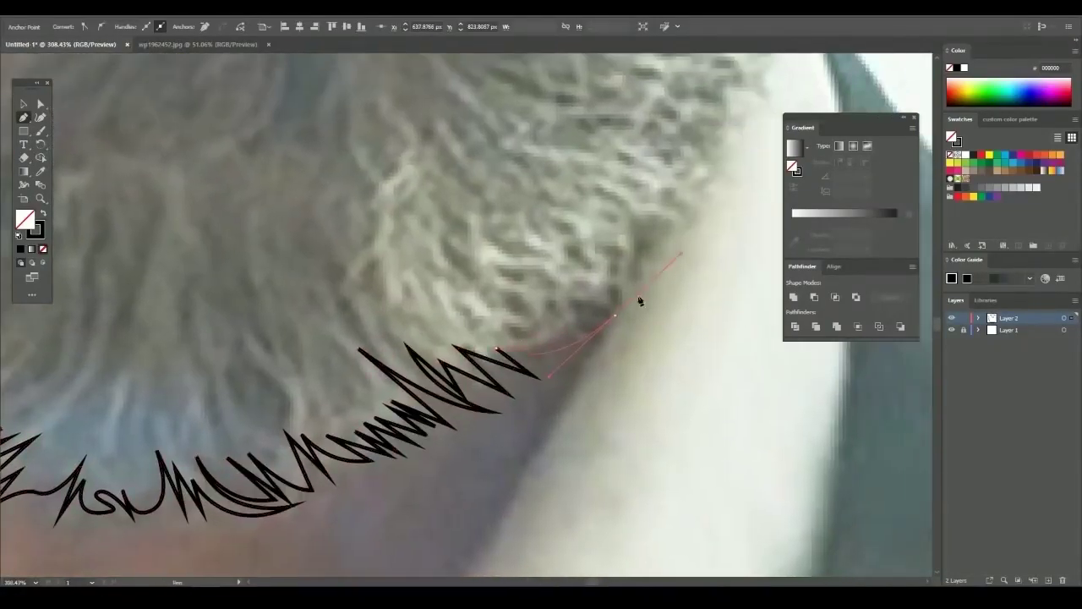
pyautogui.moveTo(612, 314); pyautogui.dragTo(615, 313)
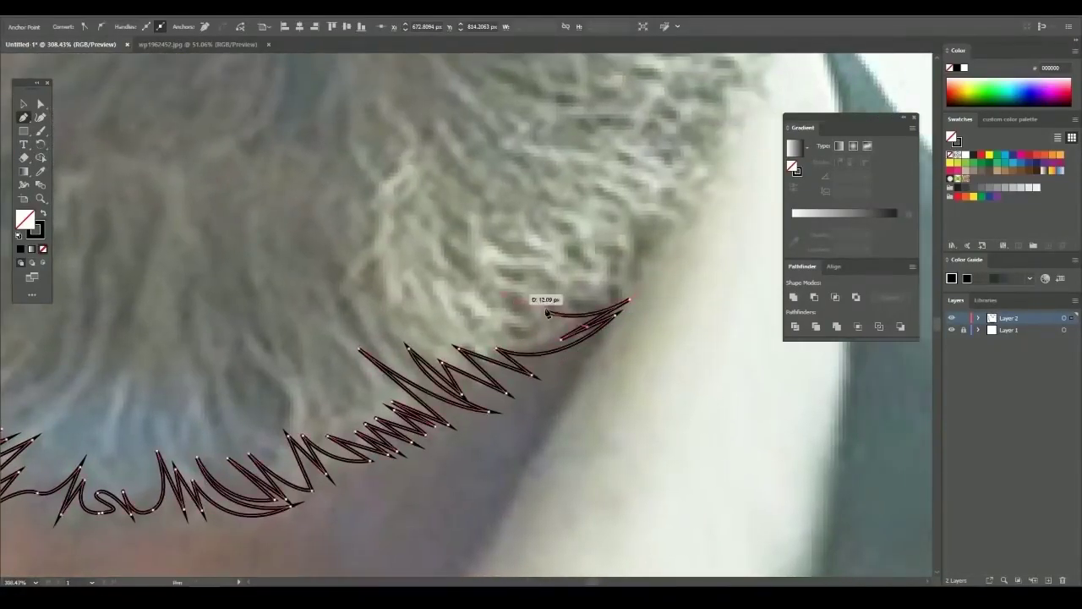
pyautogui.scroll(-3, 628, 326)
pyautogui.scroll(4, 640, 328)
# Draw a crescent at the beard's right edge, then zigzag hooks climbing up its side
pyautogui.moveTo(558, 250); pyautogui.dragTo(580, 259)
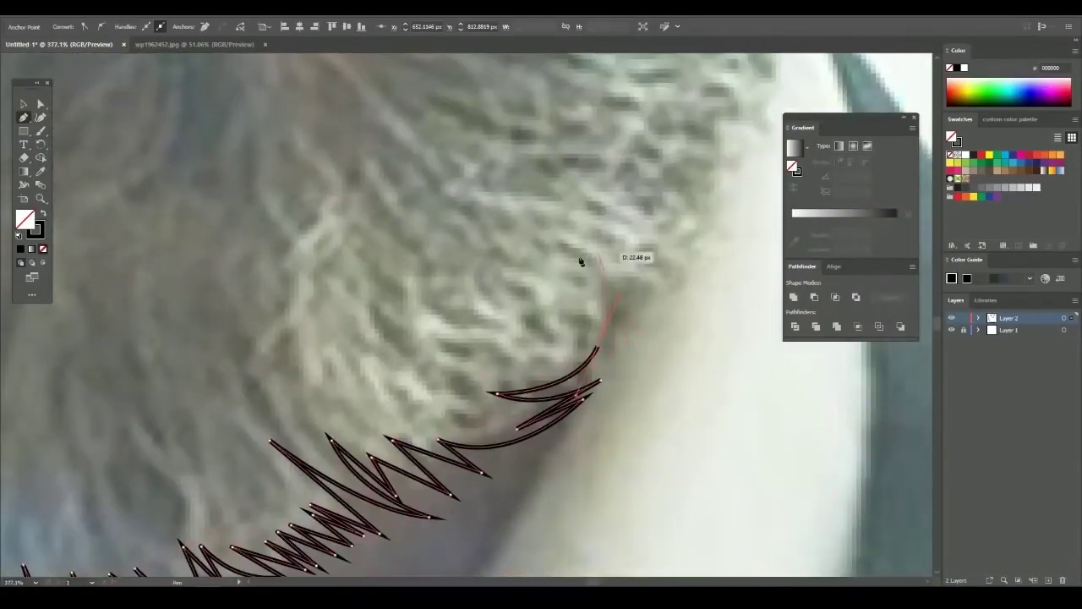
pyautogui.click(621, 332)
pyautogui.click(618, 283)
pyautogui.click(632, 333)
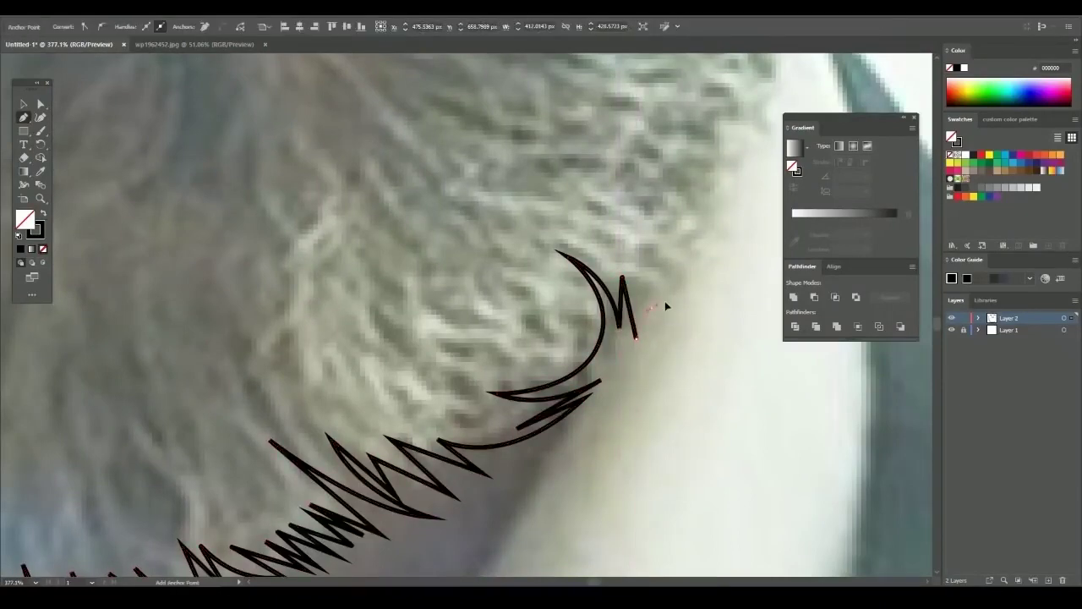
pyautogui.moveTo(645, 243); pyautogui.dragTo(699, 298)
pyautogui.scroll(-2, 597, 344)
pyautogui.scroll(-2, 598, 344)
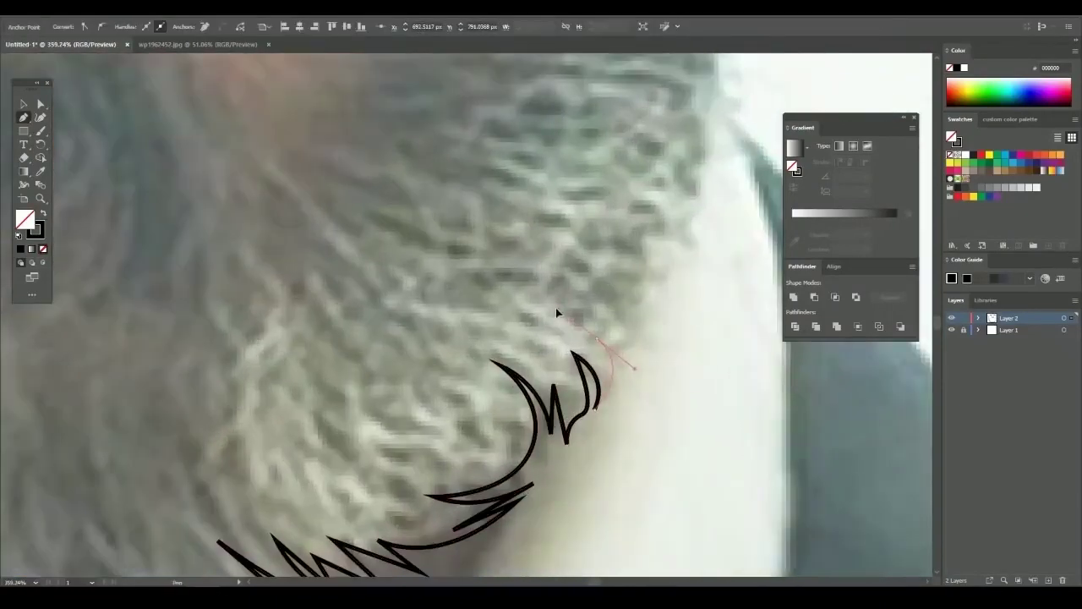
pyautogui.scroll(2, 555, 309)
pyautogui.moveTo(621, 371); pyautogui.dragTo(624, 377)
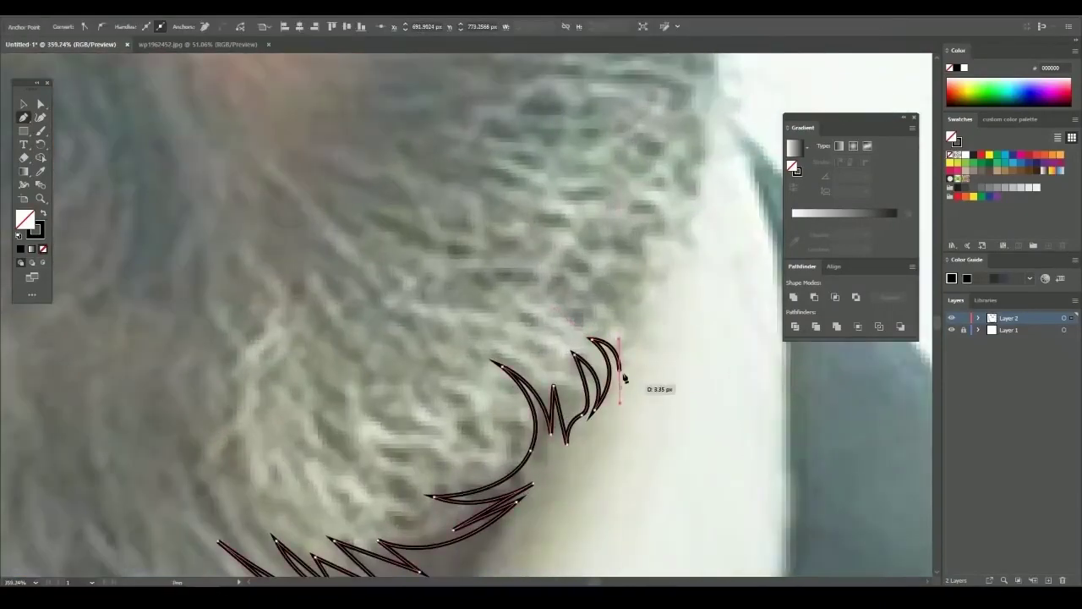
pyautogui.click(623, 309)
pyautogui.moveTo(626, 295); pyautogui.dragTo(634, 293)
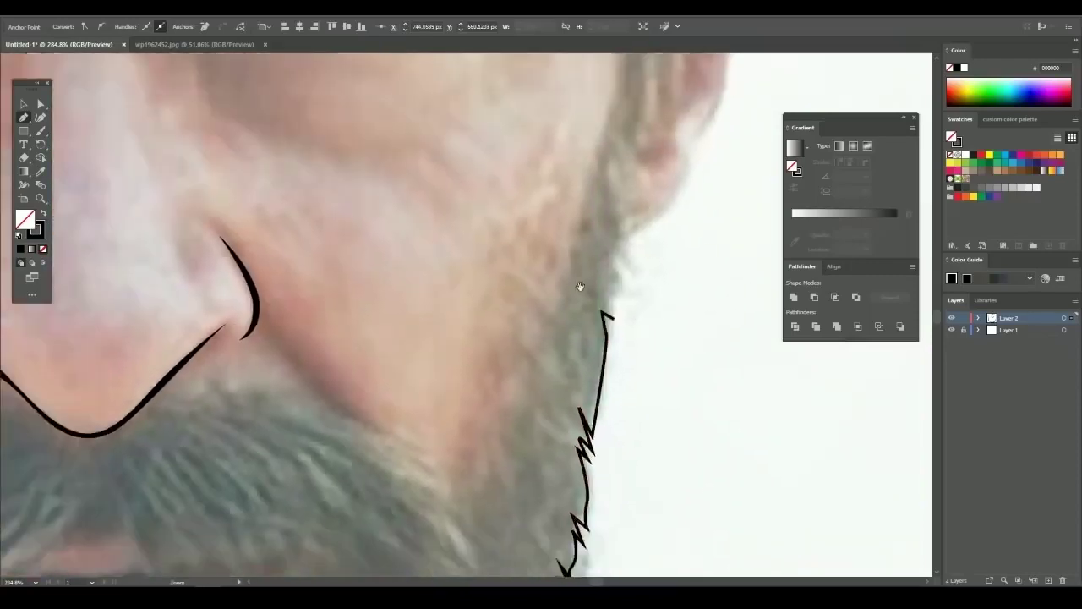
# Pan up and add zigzag points up the right side of the face to the temple hairline
pyautogui.scroll(-5, 619, 269)
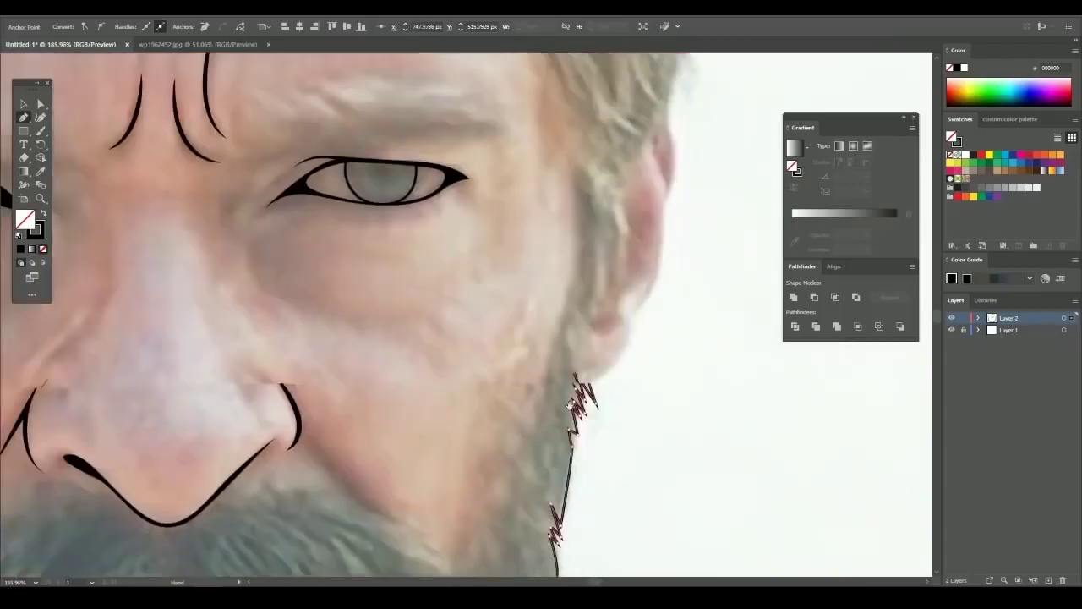
pyautogui.scroll(3, 588, 379)
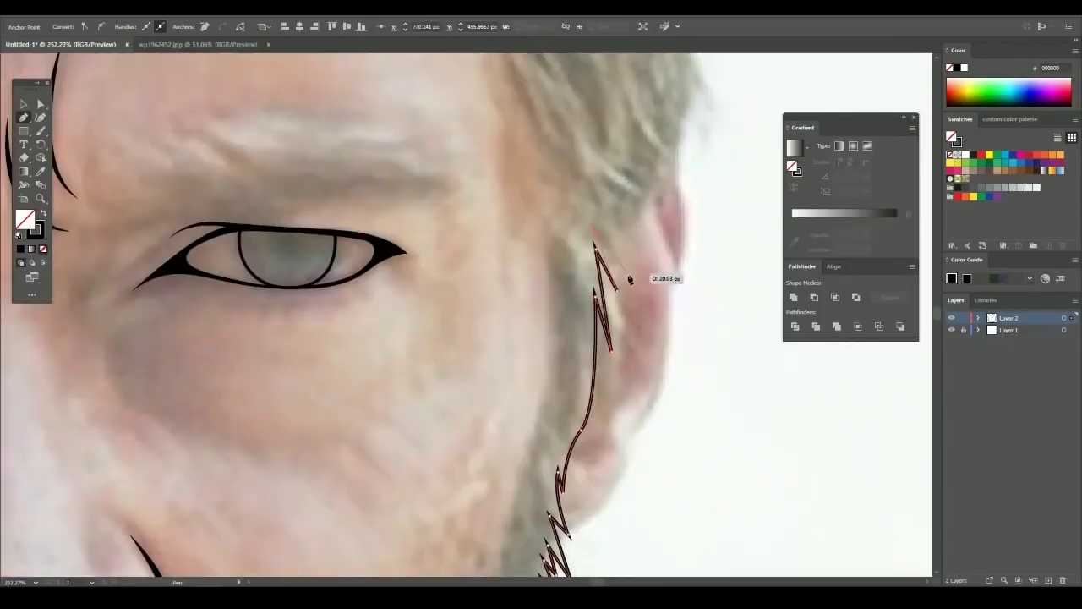
pyautogui.scroll(2, 630, 279)
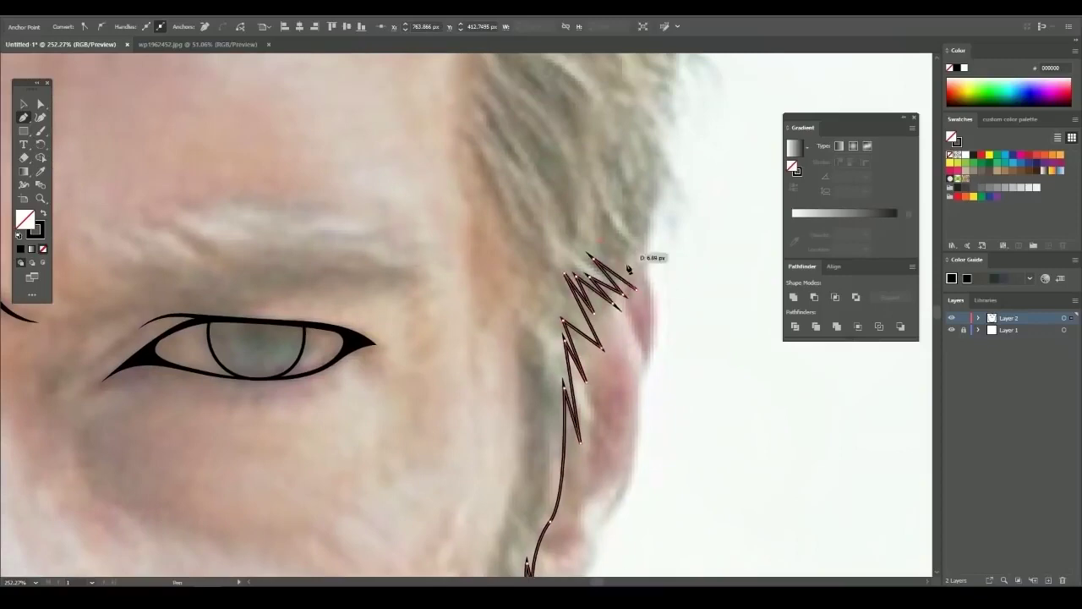
pyautogui.scroll(4, 642, 222)
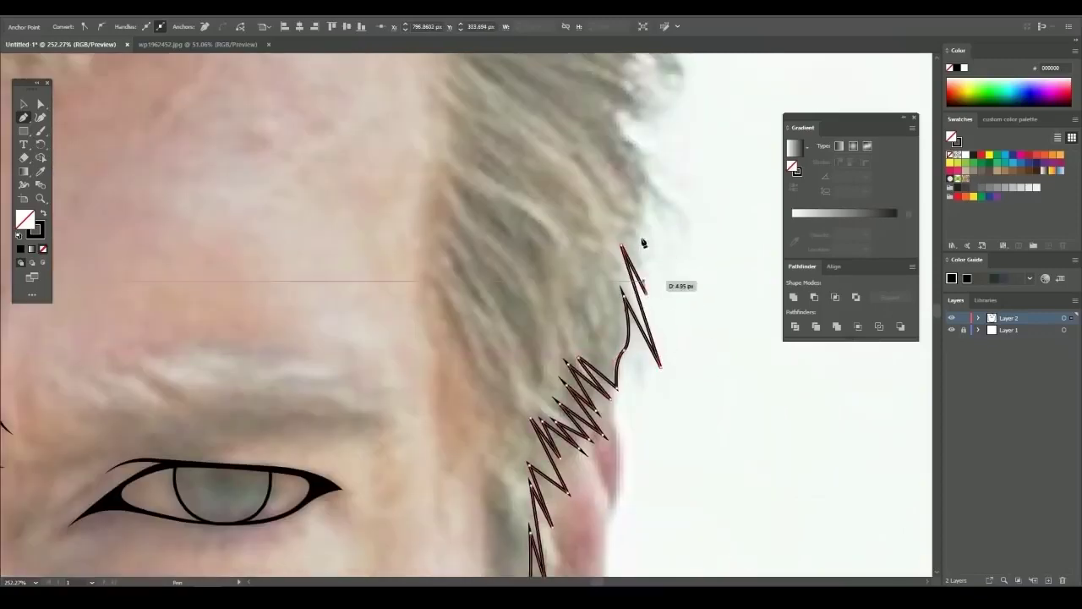
pyautogui.scroll(2, 655, 283)
pyautogui.click(612, 296)
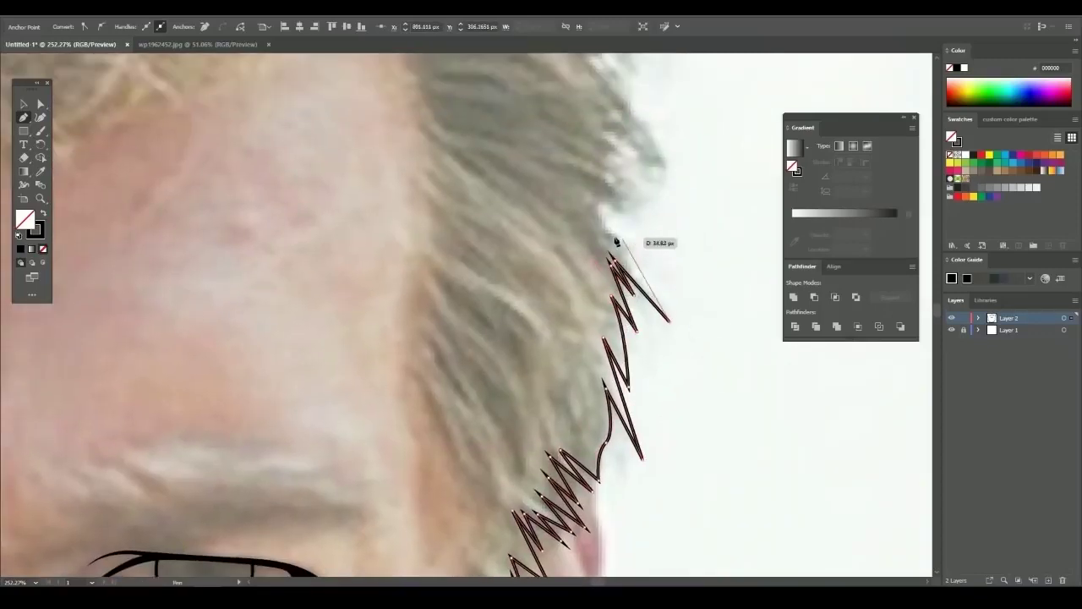
pyautogui.click(615, 243)
pyautogui.scroll(5, 626, 279)
# Draw and close the first pointed hair strand along the hair's outer right edge
pyautogui.scroll(-5, 672, 355)
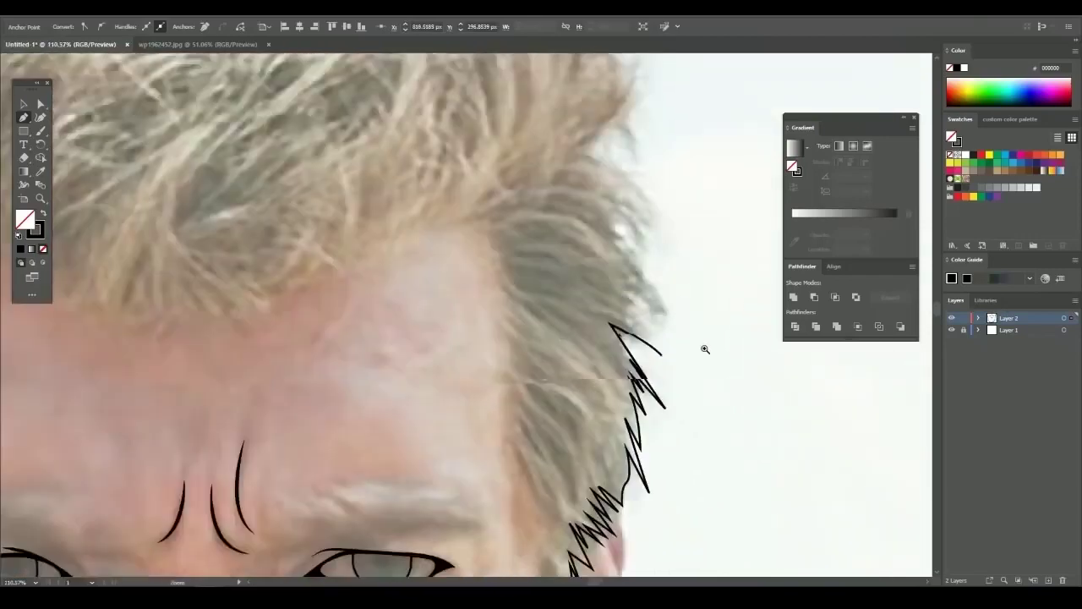
pyautogui.scroll(6, 703, 348)
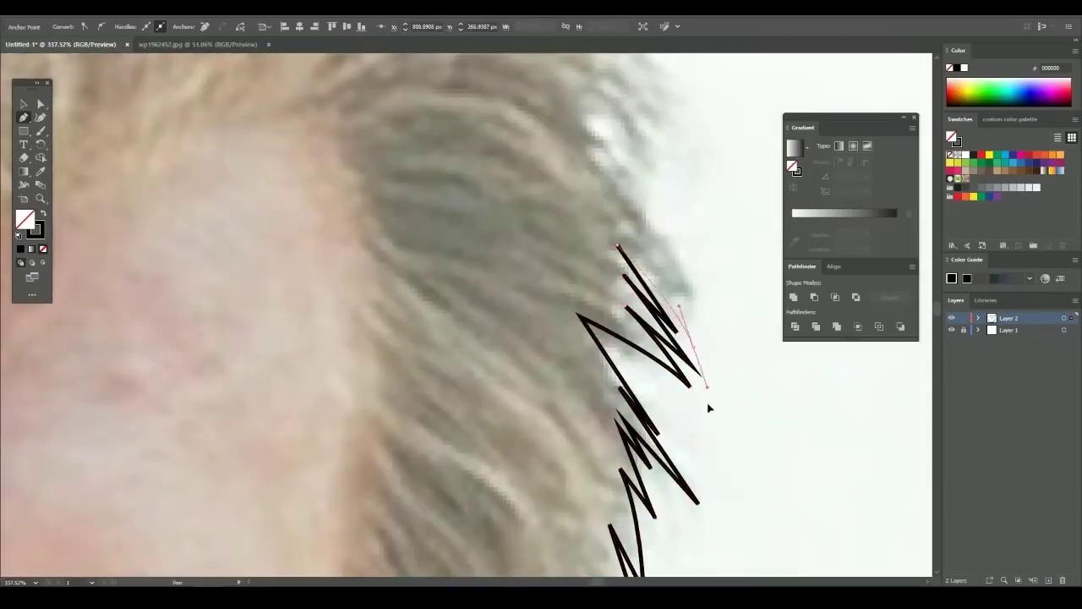
pyautogui.scroll(-2, 664, 214)
pyautogui.click(592, 285)
pyautogui.scroll(1, 617, 321)
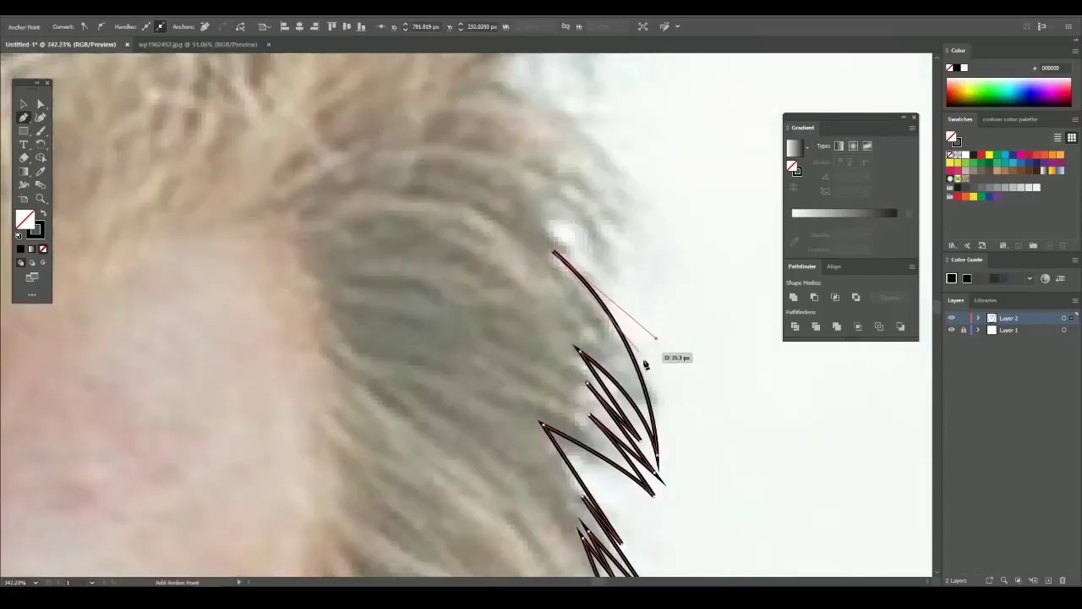
pyautogui.scroll(1, 575, 288)
pyautogui.click(656, 374)
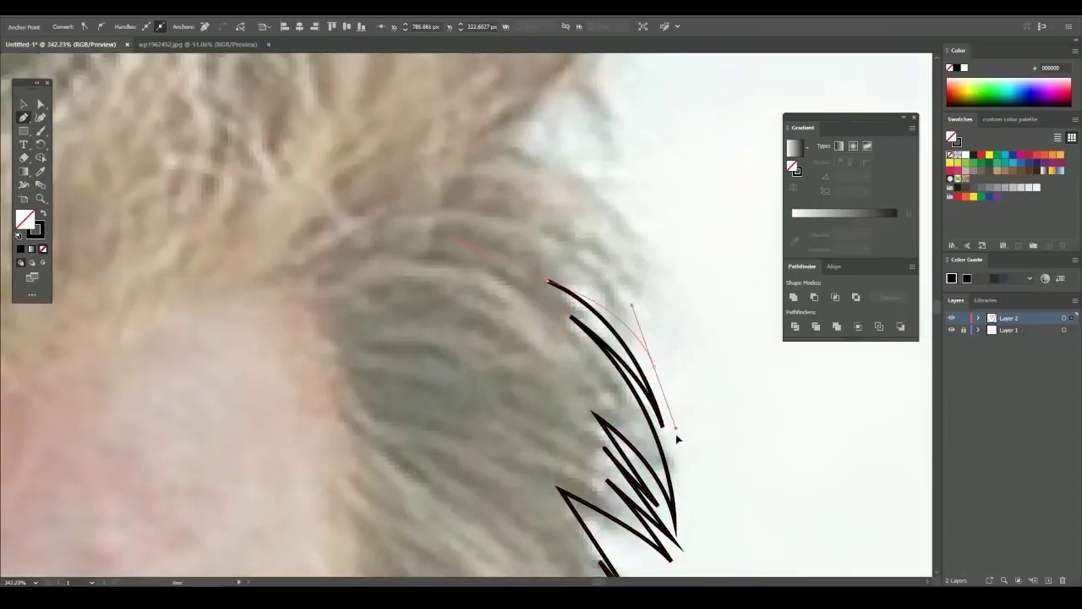
pyautogui.scroll(1, 640, 295)
pyautogui.moveTo(565, 284); pyautogui.dragTo(629, 321)
pyautogui.scroll(-1, 629, 321)
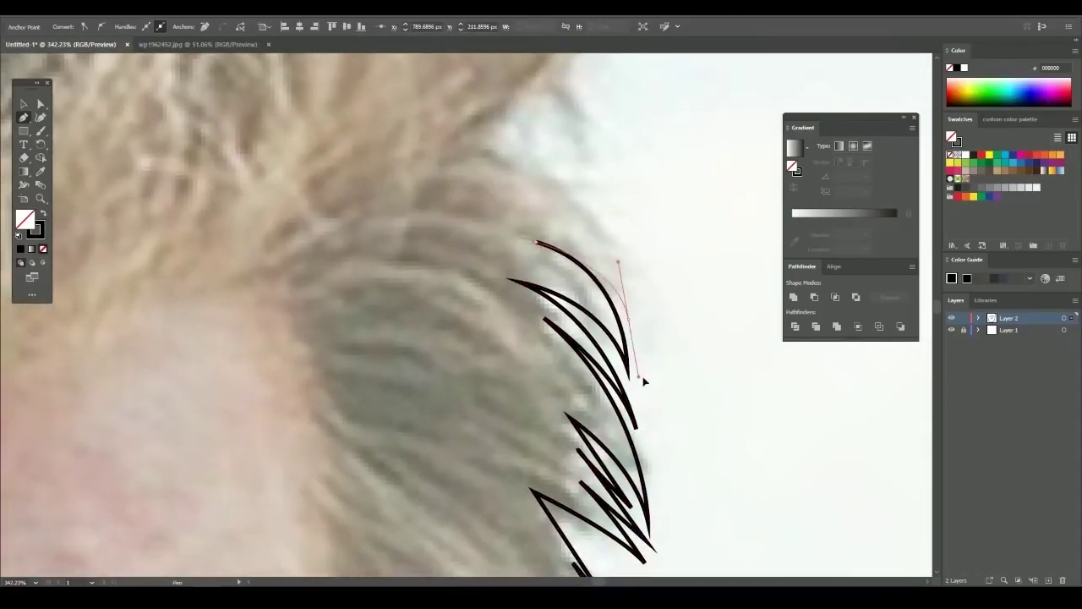
pyautogui.scroll(-1, 667, 335)
pyautogui.moveTo(544, 282); pyautogui.dragTo(456, 277)
pyautogui.click(639, 338)
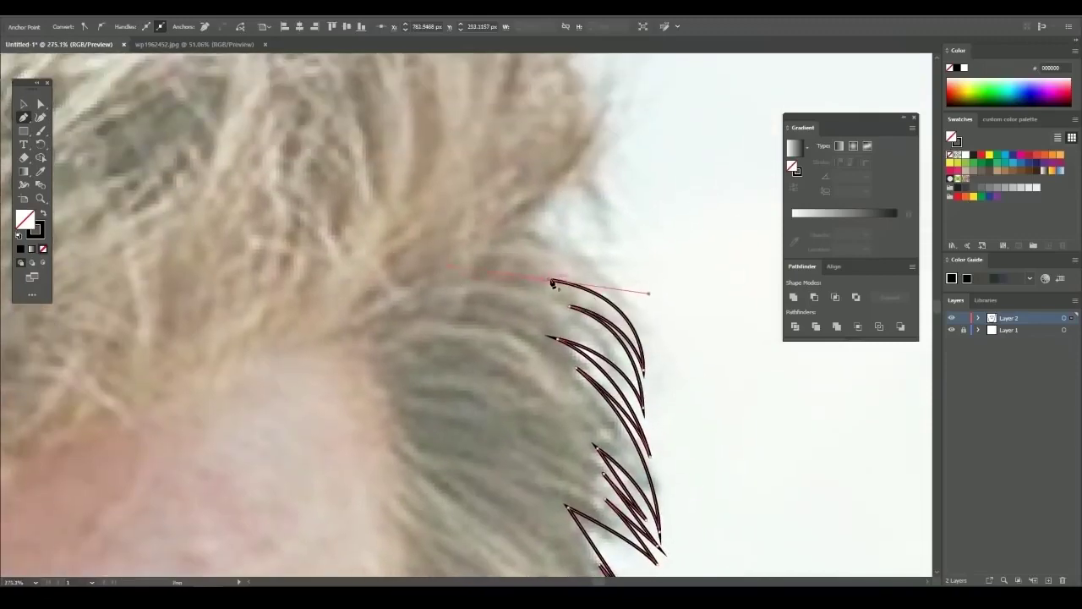
# Draw a second curved hair strand on the right edge and finish it
pyautogui.moveTo(551, 259); pyautogui.dragTo(554, 262)
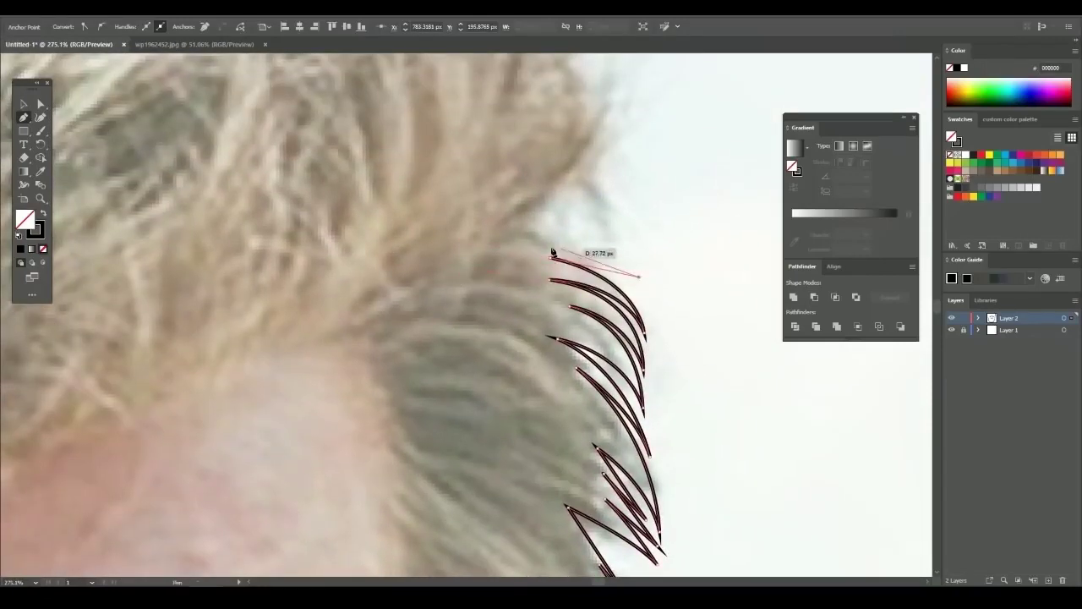
pyautogui.scroll(-2, 552, 251)
pyautogui.scroll(2, 555, 358)
pyautogui.click(555, 358)
pyautogui.scroll(-1, 602, 305)
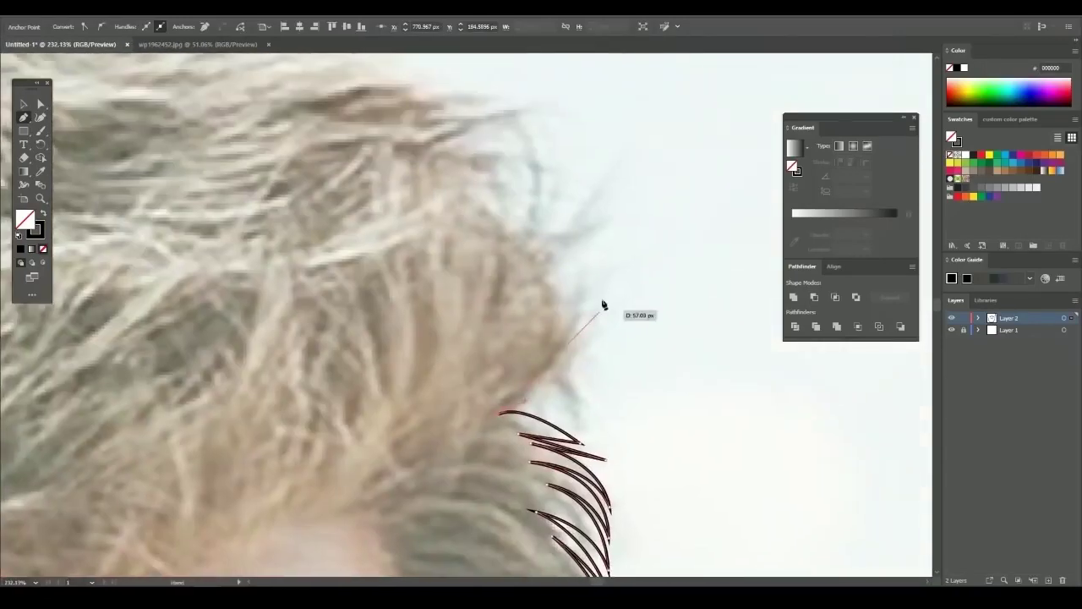
pyautogui.moveTo(603, 305); pyautogui.dragTo(620, 131)
pyautogui.scroll(2, 603, 295)
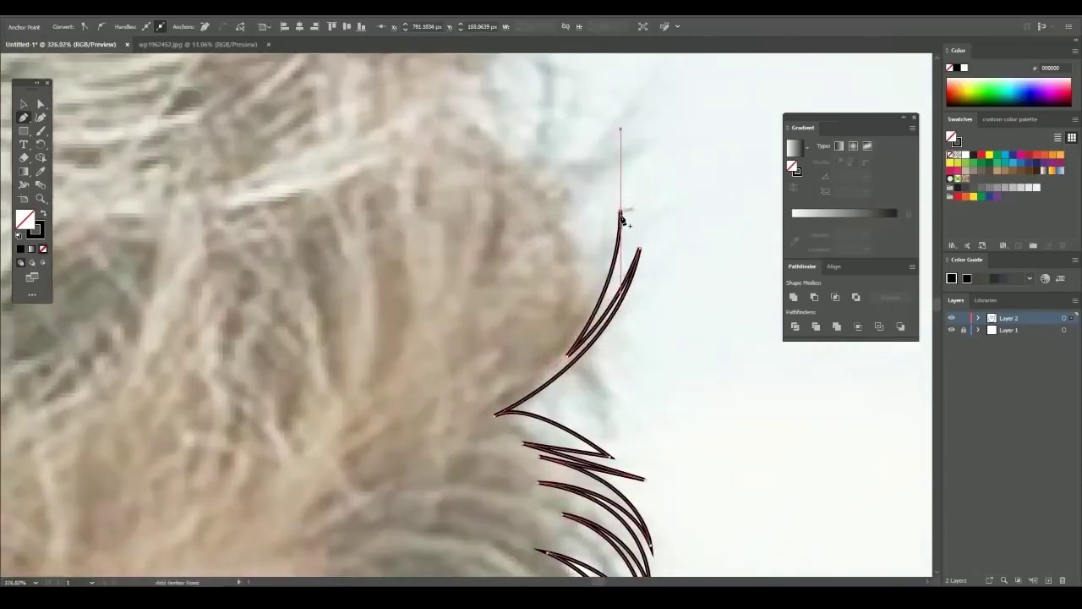
pyautogui.click(564, 355)
pyautogui.scroll(1, 575, 278)
# Add a thin closed hair strand above the earlier ones
pyautogui.moveTo(578, 269); pyautogui.dragTo(570, 218)
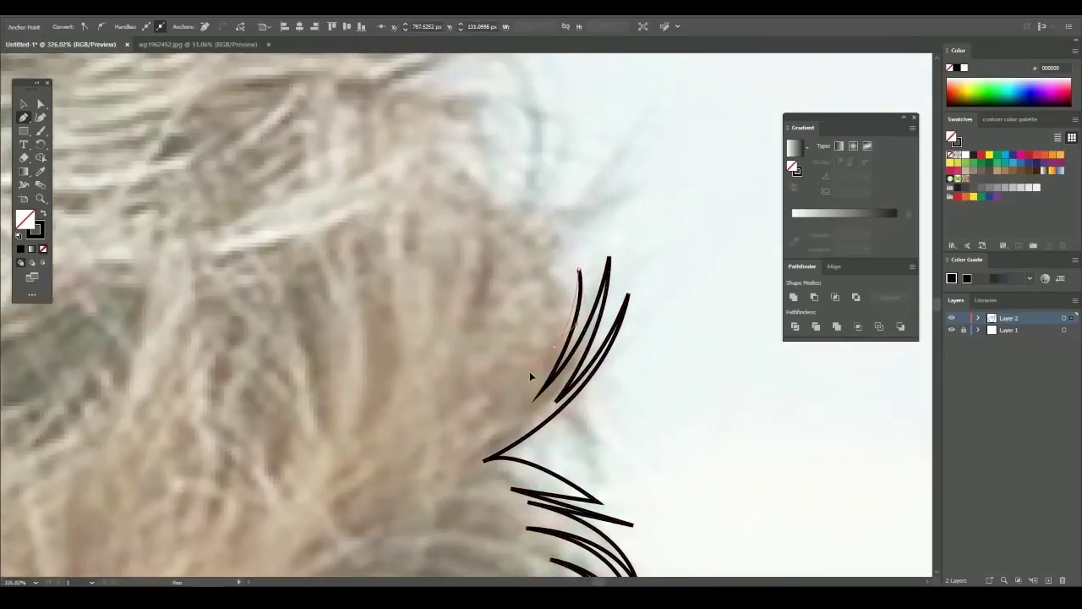
pyautogui.click(551, 348)
pyautogui.click(578, 269)
pyautogui.scroll(-3, 631, 329)
pyautogui.scroll(3, 631, 329)
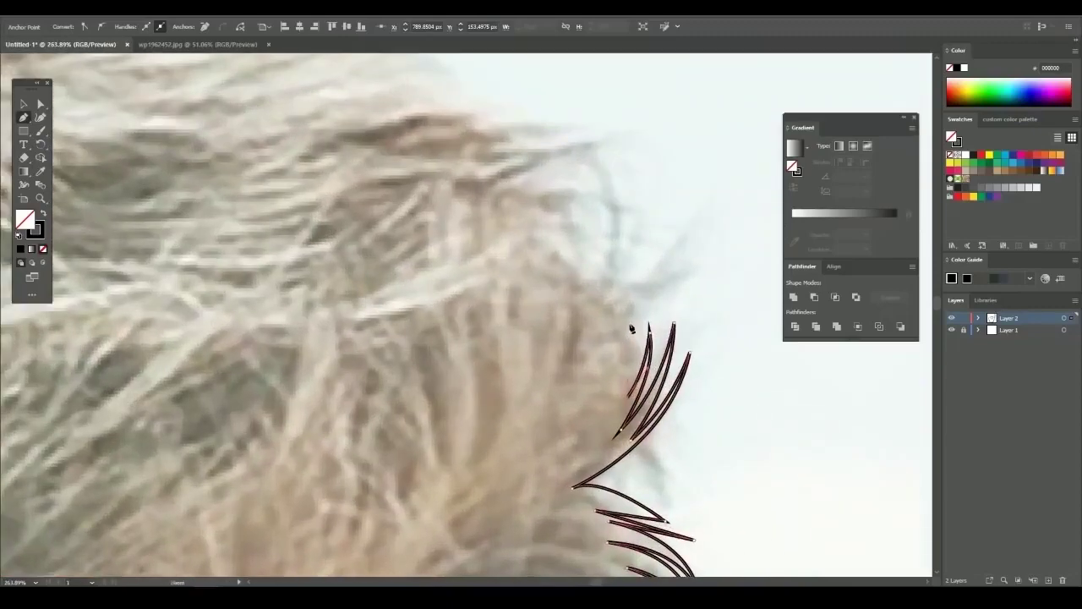
# Draw another strand near the strand tips, bending it left and closing it at its start
pyautogui.click(626, 298)
pyautogui.scroll(2, 668, 292)
pyautogui.moveTo(665, 302); pyautogui.dragTo(574, 343)
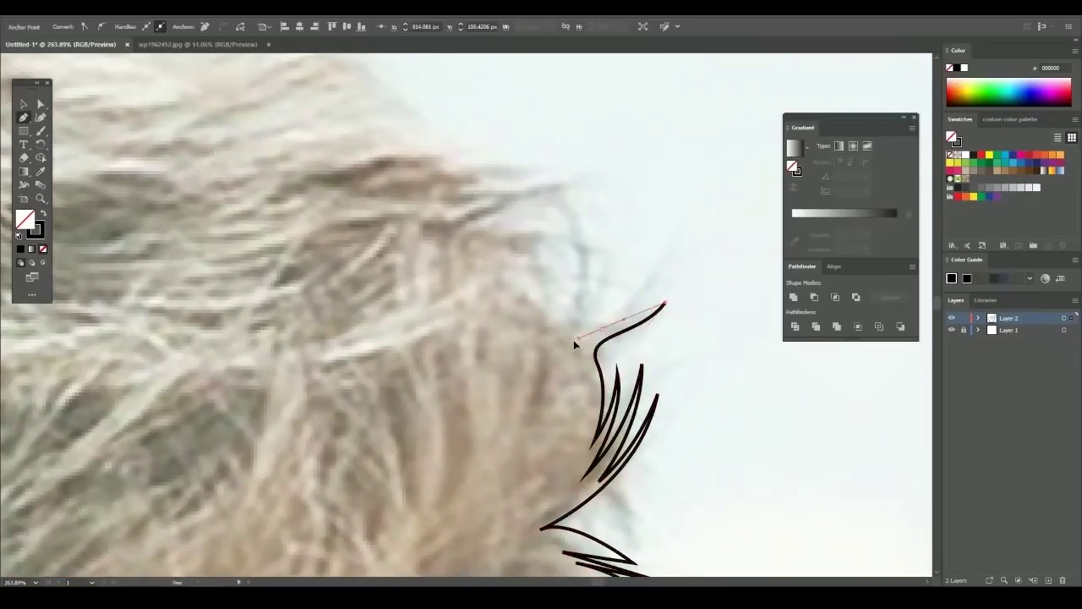
pyautogui.scroll(1, 578, 338)
pyautogui.moveTo(541, 268); pyautogui.dragTo(474, 268)
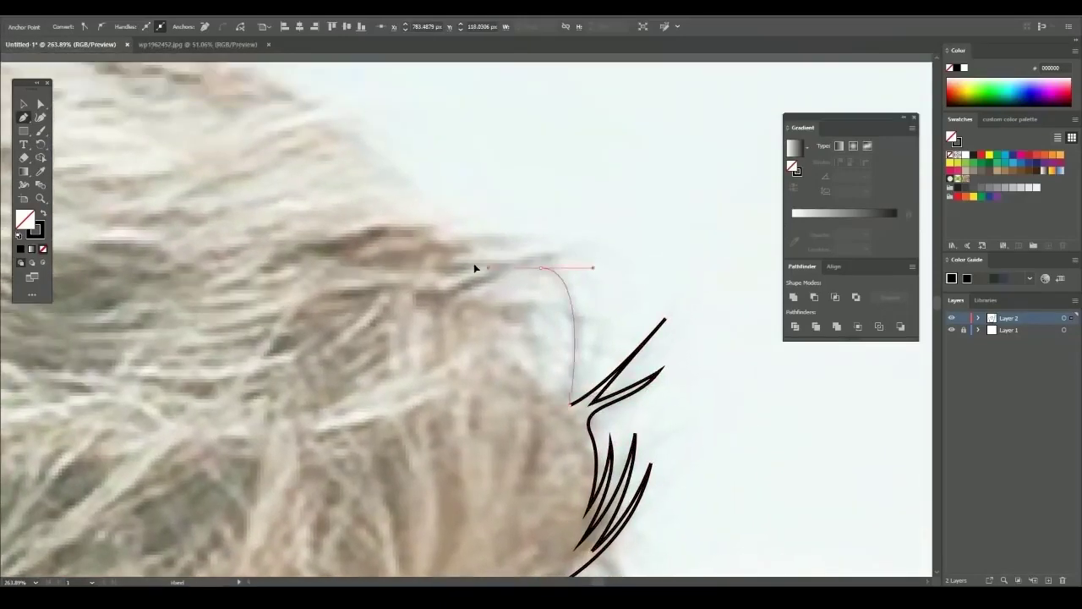
pyautogui.scroll(-1, 545, 281)
pyautogui.click(557, 353)
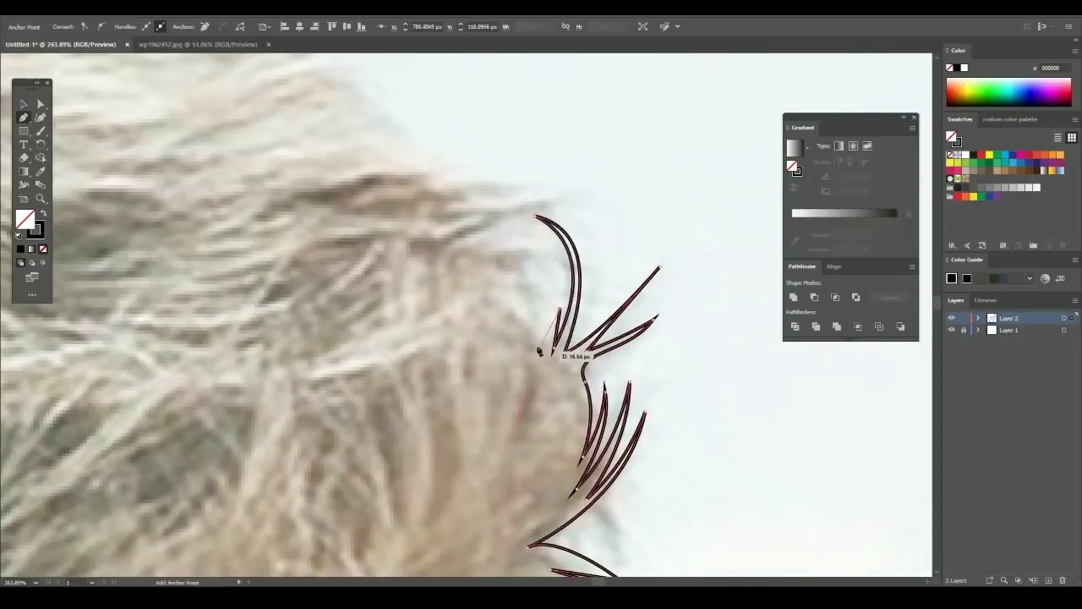
pyautogui.scroll(1, 539, 351)
# Draw the next strand curving to a leftward pointed tip
pyautogui.click(528, 393)
pyautogui.moveTo(514, 336); pyautogui.dragTo(499, 318)
pyautogui.click(499, 300)
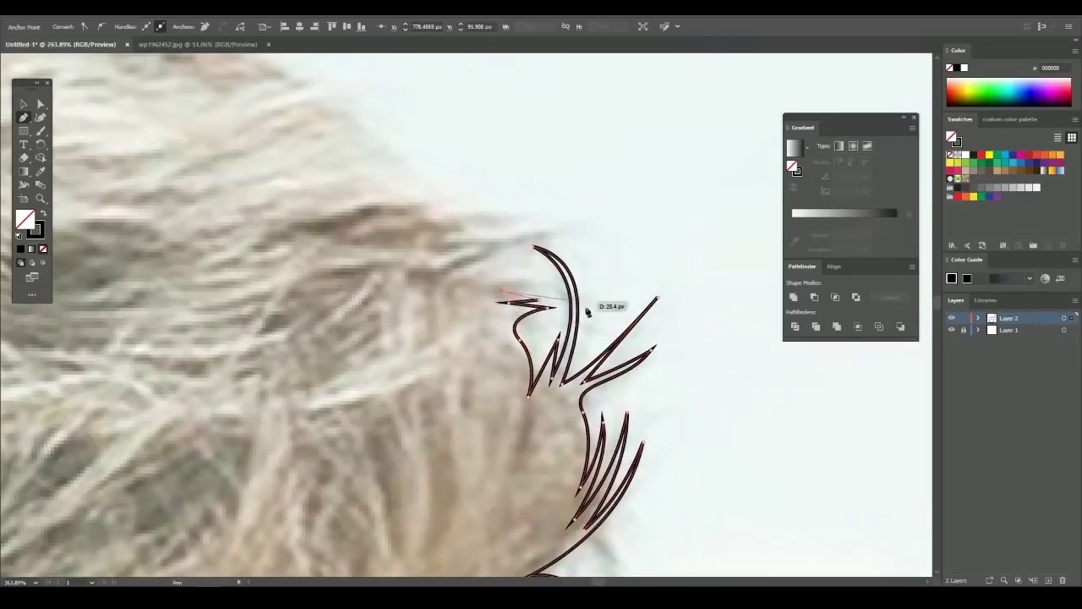
pyautogui.scroll(1, 592, 313)
pyautogui.hscroll(-2, 592, 313)
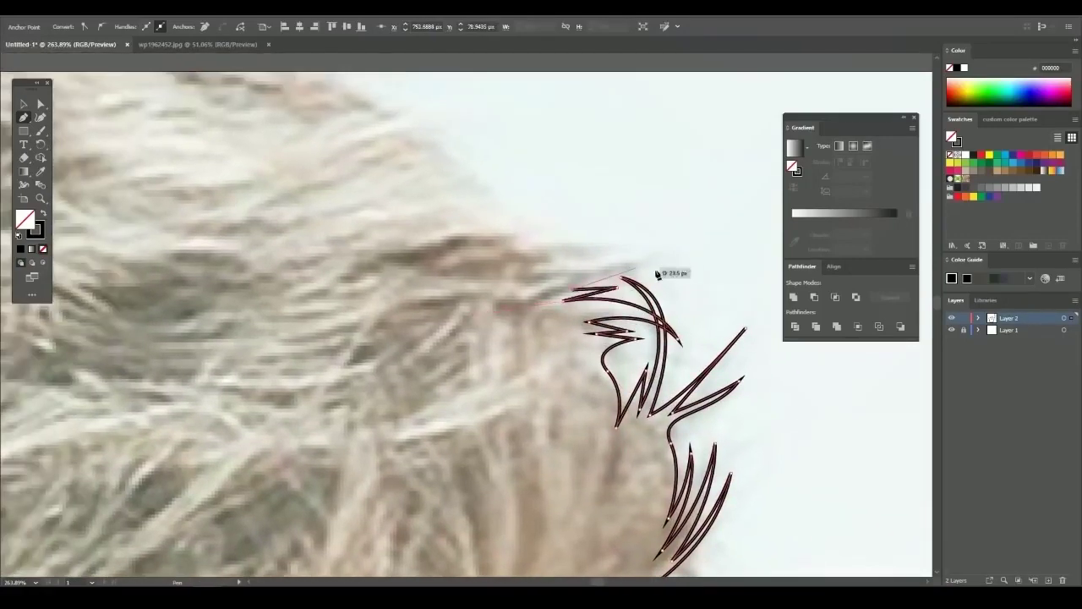
# Draw a pointed strand along the crown edge, curving over the top of the hair
pyautogui.moveTo(558, 263); pyautogui.dragTo(491, 283)
pyautogui.hscroll(1, 635, 261)
pyautogui.moveTo(646, 271); pyautogui.dragTo(712, 316)
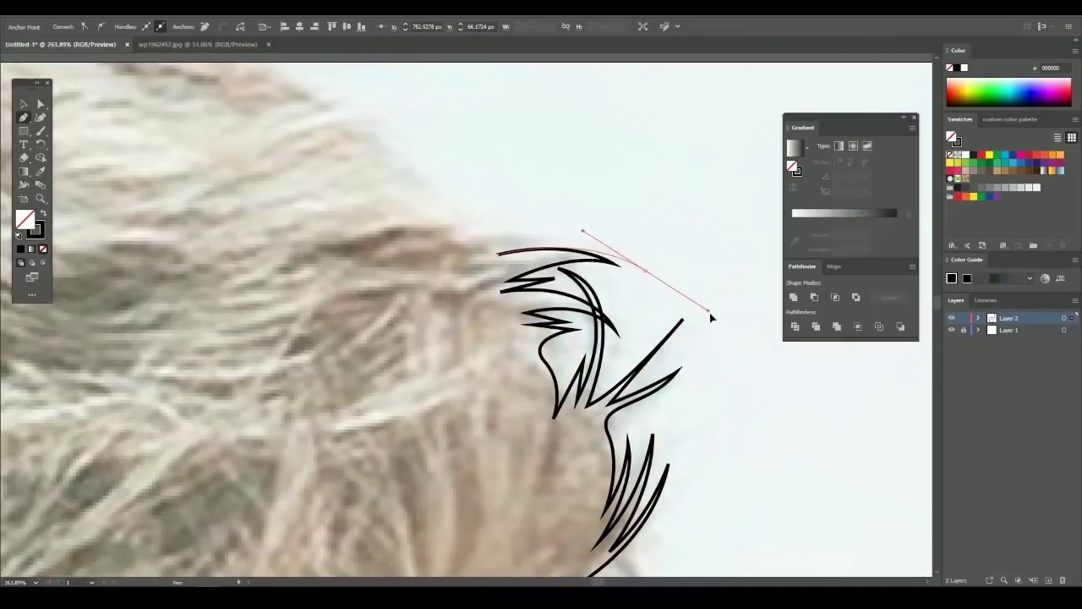
pyautogui.scroll(2, 711, 316)
pyautogui.hscroll(-2, 712, 316)
pyautogui.click(533, 265)
pyautogui.click(665, 279)
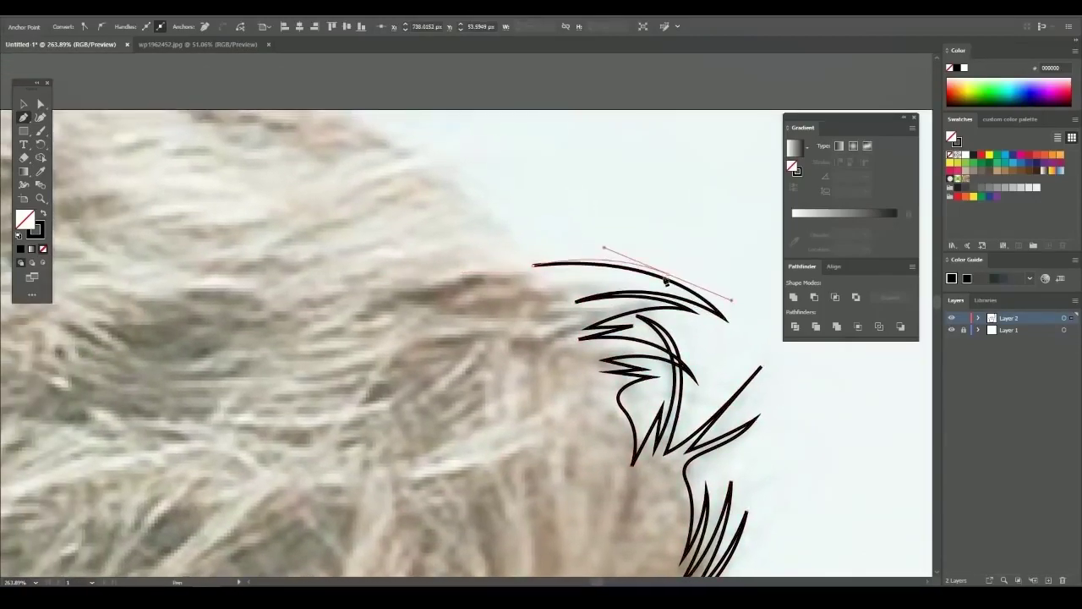
pyautogui.scroll(-2, 665, 279)
pyautogui.scroll(3, 486, 304)
pyautogui.moveTo(583, 290); pyautogui.dragTo(649, 271)
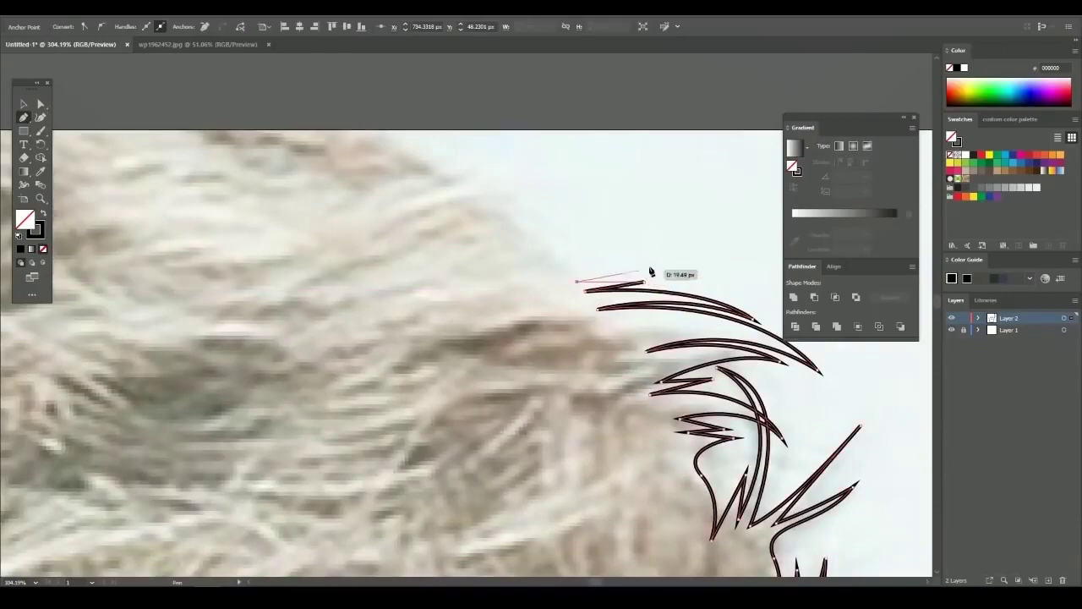
pyautogui.scroll(2, 604, 270)
pyautogui.moveTo(551, 267); pyautogui.dragTo(507, 258)
# Curve the hair outline leftward across the crown with click-drag Pen anchors
pyautogui.scroll(-5, 606, 268)
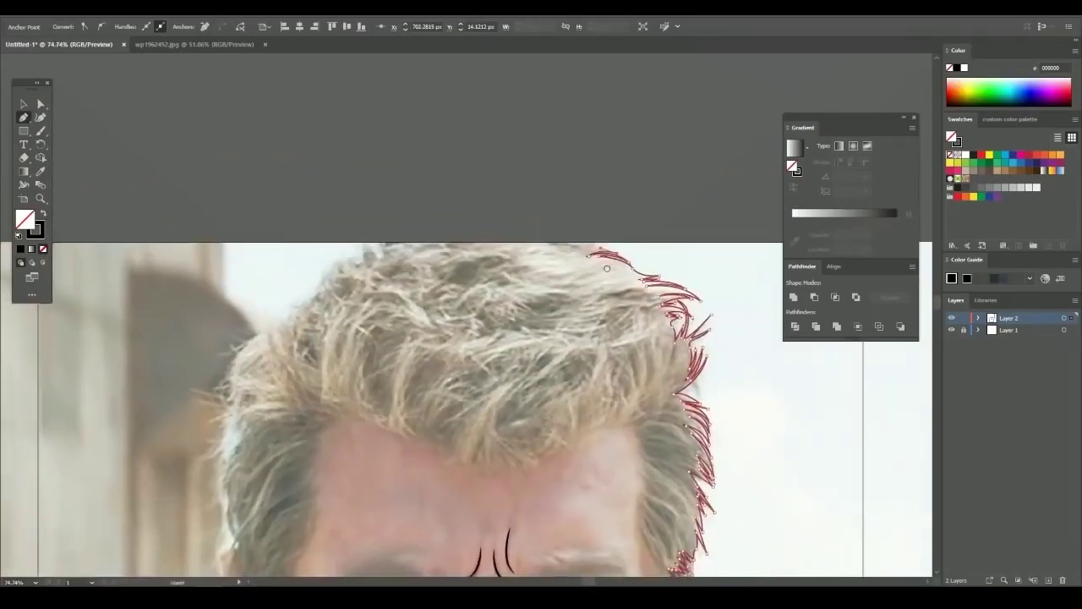
pyautogui.scroll(3, 606, 268)
pyautogui.scroll(-1, 654, 270)
pyautogui.scroll(-1, 633, 255)
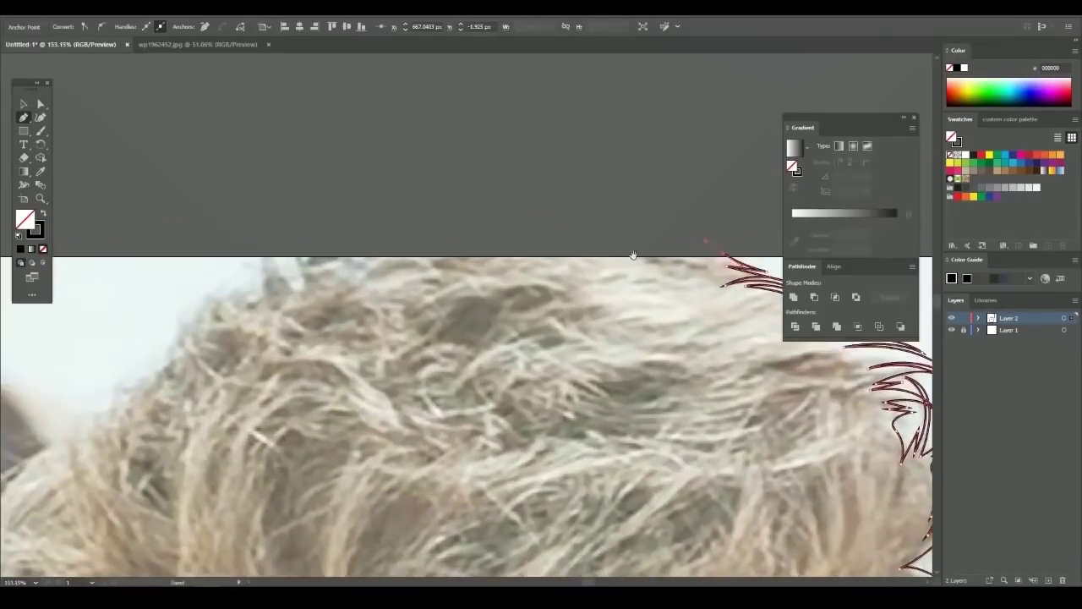
pyautogui.scroll(1, 633, 256)
pyautogui.scroll(4, 510, 245)
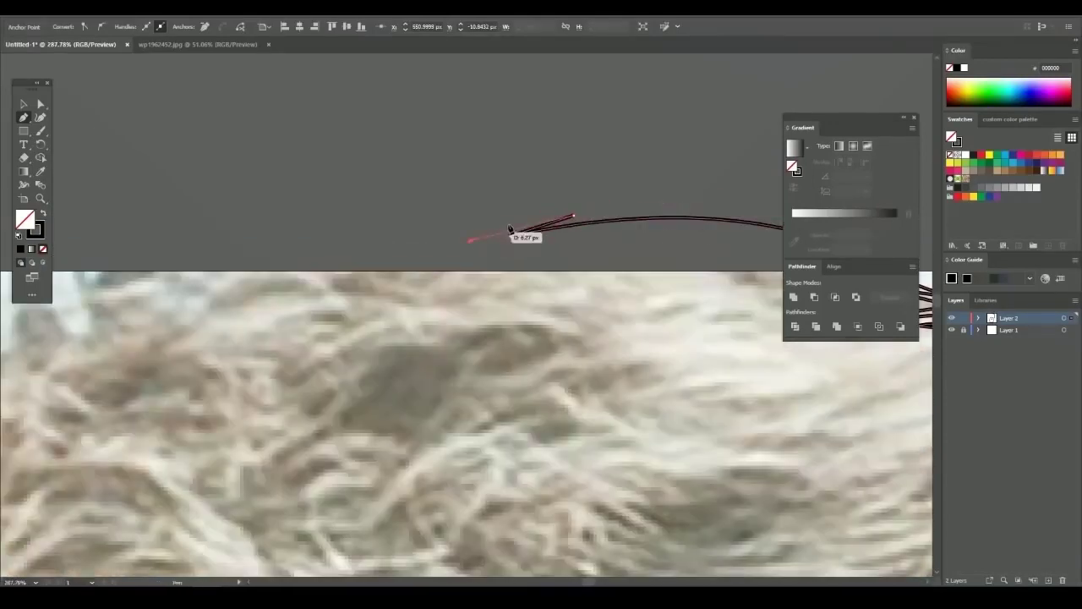
pyautogui.scroll(1, 508, 265)
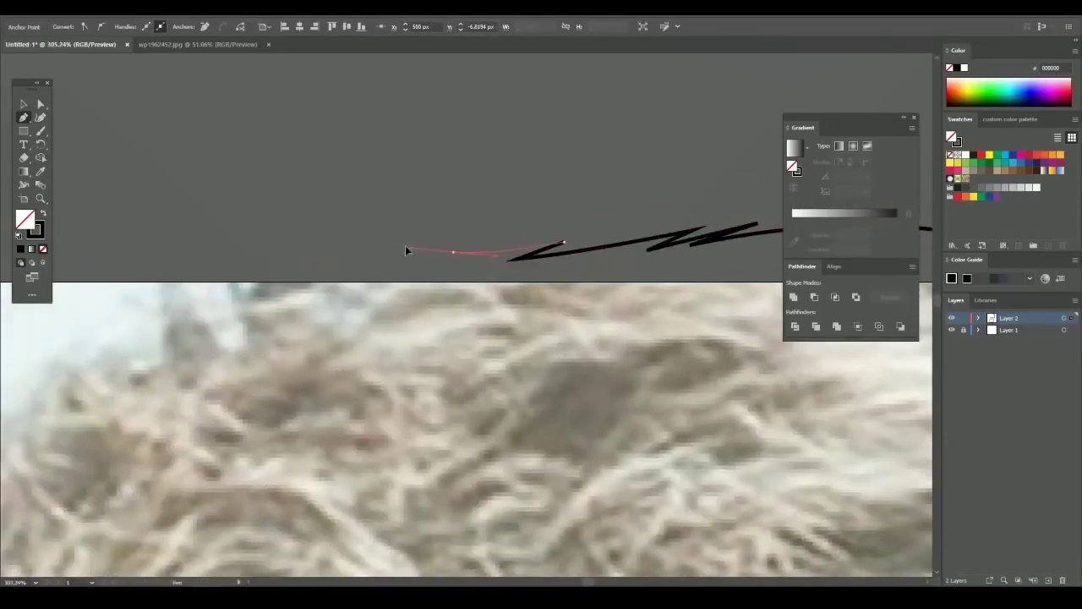
pyautogui.scroll(-1, 404, 250)
pyautogui.moveTo(479, 253); pyautogui.dragTo(461, 294)
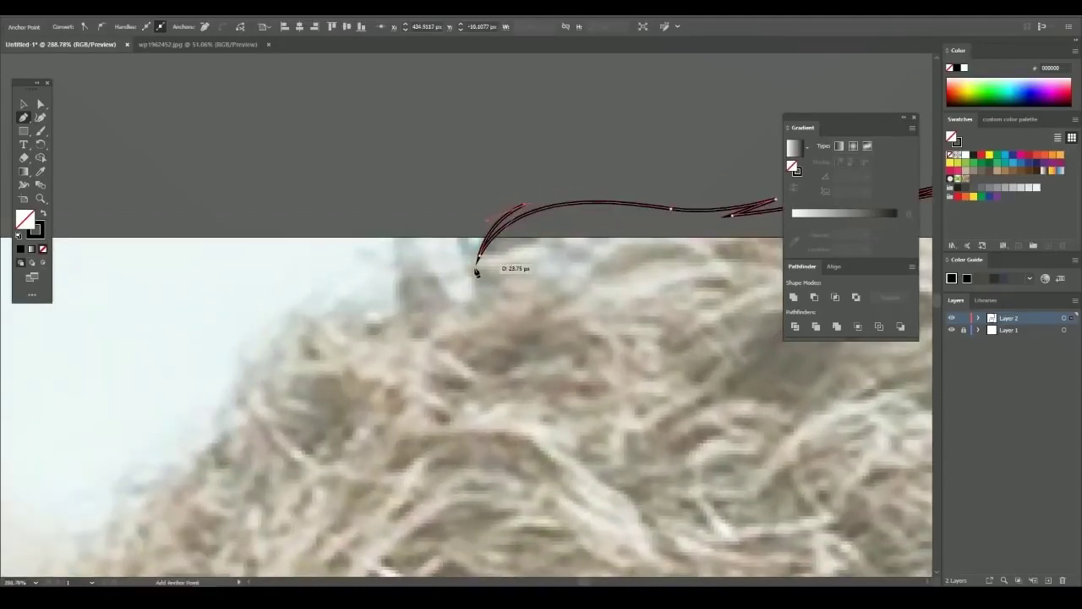
pyautogui.moveTo(469, 298); pyautogui.dragTo(470, 303)
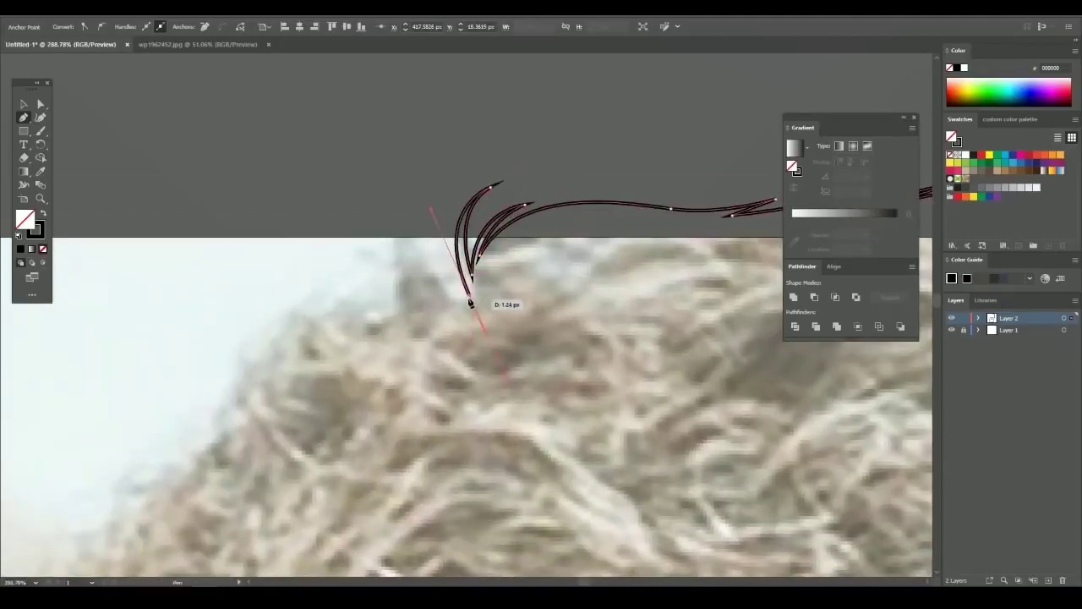
# Add pointed zigzag hair tips across the top of the head, extending further left
pyautogui.moveTo(414, 241); pyautogui.dragTo(429, 152)
pyautogui.moveTo(426, 292); pyautogui.dragTo(436, 301)
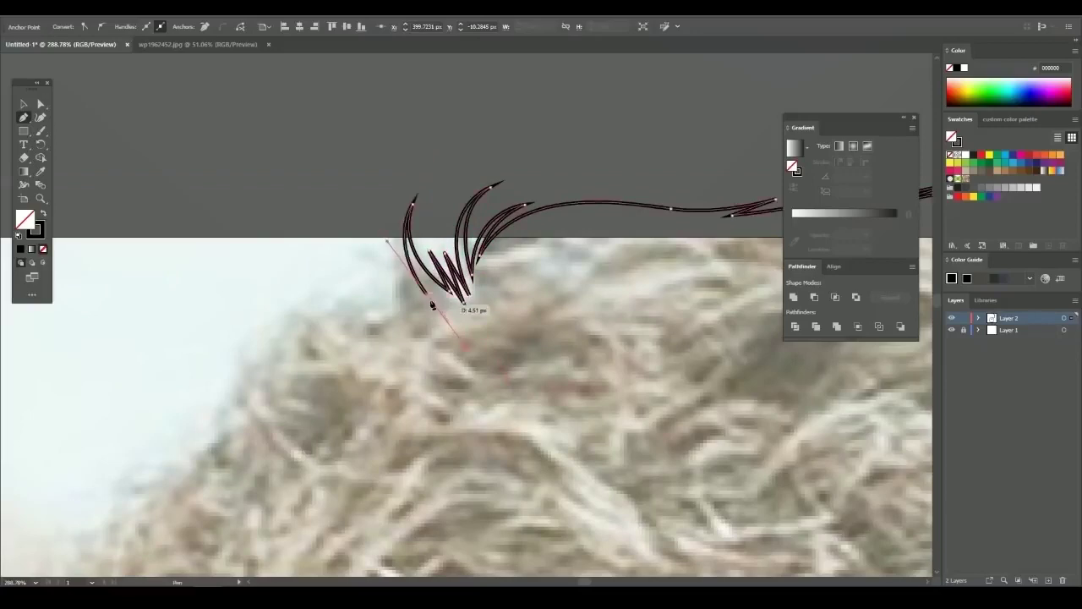
pyautogui.moveTo(397, 214); pyautogui.dragTo(411, 174)
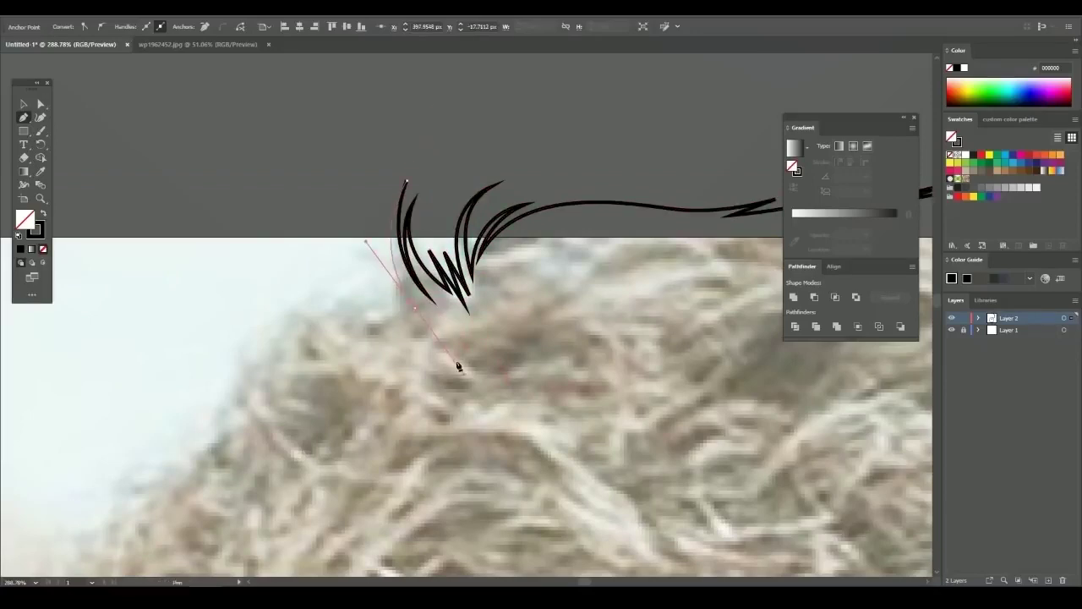
pyautogui.moveTo(368, 248); pyautogui.dragTo(374, 230)
pyautogui.moveTo(402, 312); pyautogui.dragTo(403, 330)
# Continue the zigzag hair tips along the hairline and down the head's left side
pyautogui.scroll(-5, 403, 329)
pyautogui.scroll(4, 575, 294)
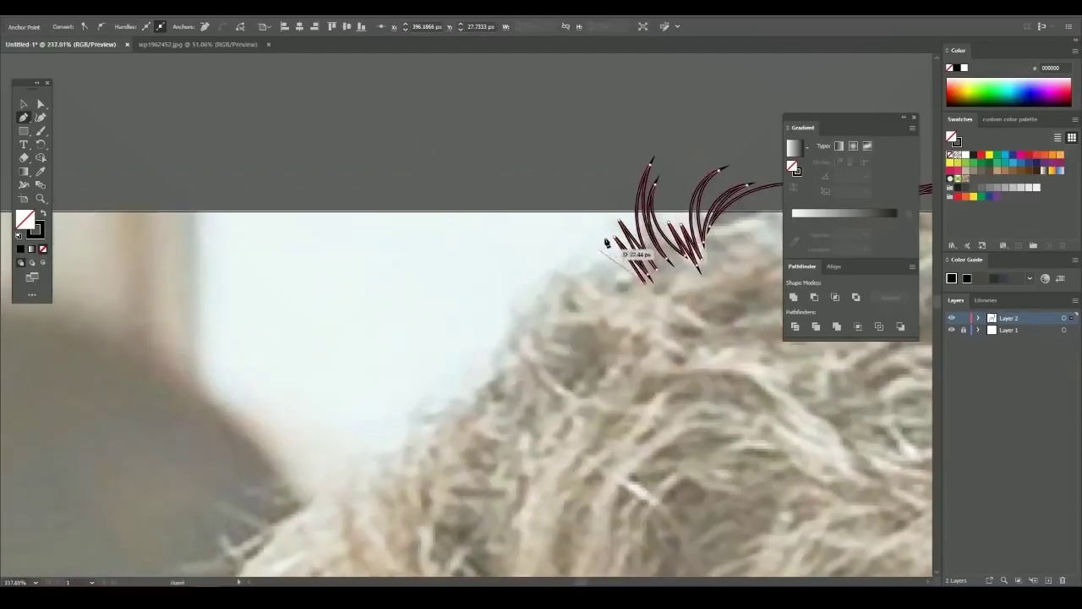
pyautogui.moveTo(575, 291); pyautogui.dragTo(569, 262)
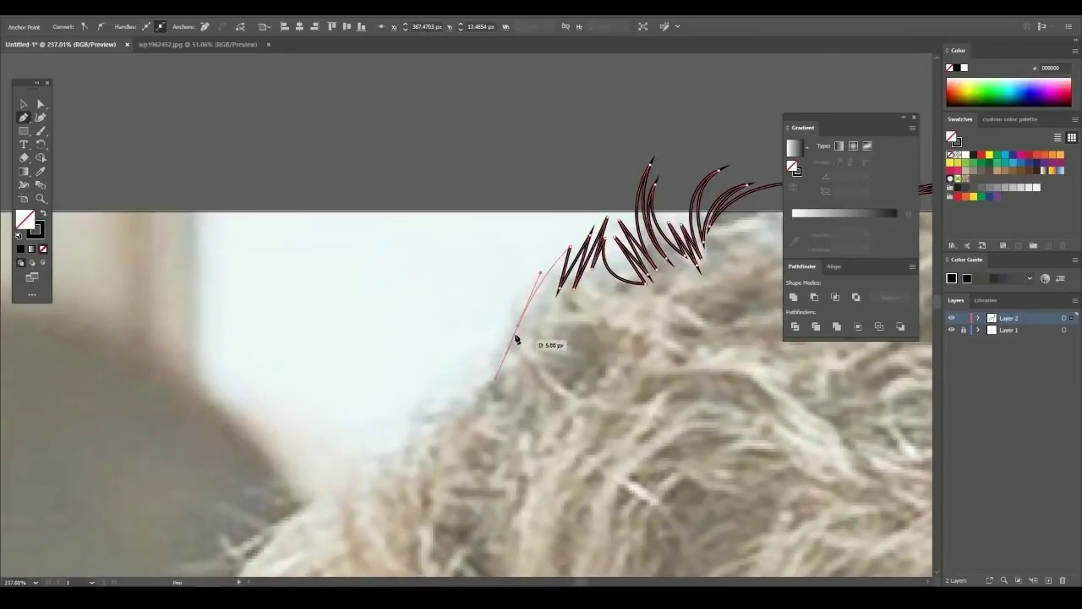
pyautogui.scroll(-5, 517, 339)
pyautogui.scroll(5, 526, 247)
pyautogui.moveTo(463, 342); pyautogui.dragTo(466, 345)
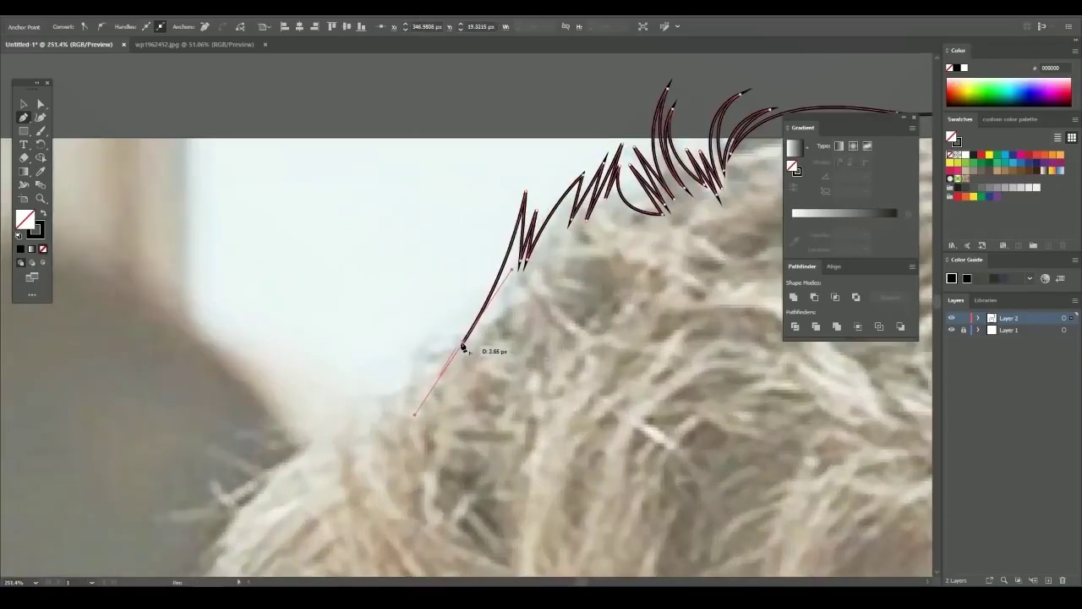
pyautogui.moveTo(475, 264); pyautogui.dragTo(466, 296)
pyautogui.moveTo(459, 341); pyautogui.dragTo(440, 321)
pyautogui.moveTo(437, 306)
pyautogui.mouseDown()
pyautogui.moveTo(392, 394)
pyautogui.moveTo(408, 363)
pyautogui.mouseUp()
# Shape the hair stroke into parallel curved strands on the head's left side
pyautogui.scroll(-5, 407, 363)
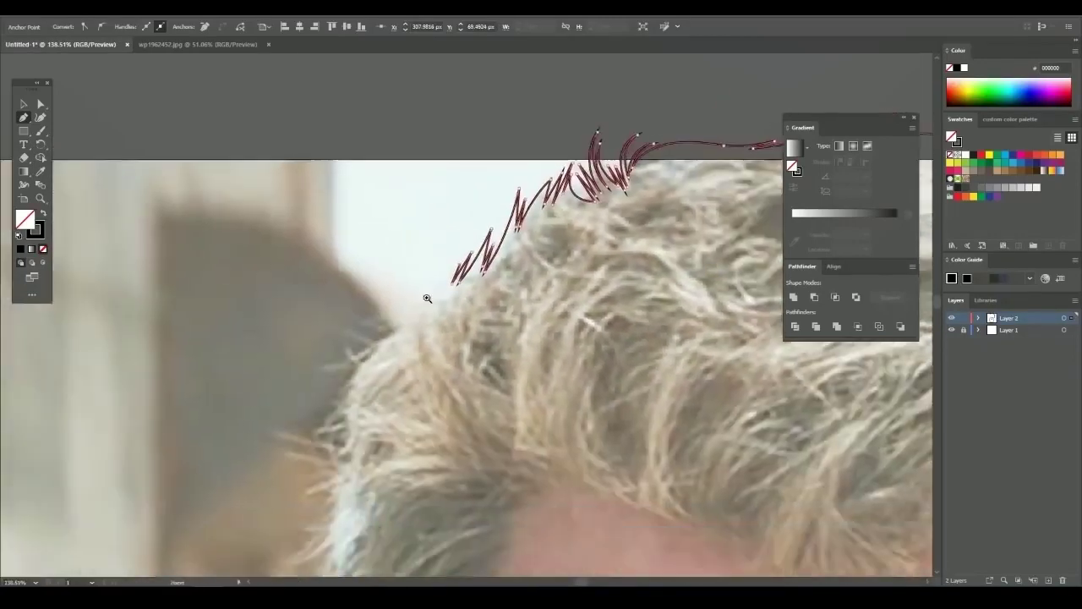
pyautogui.scroll(6, 388, 299)
pyautogui.moveTo(429, 254); pyautogui.dragTo(495, 181)
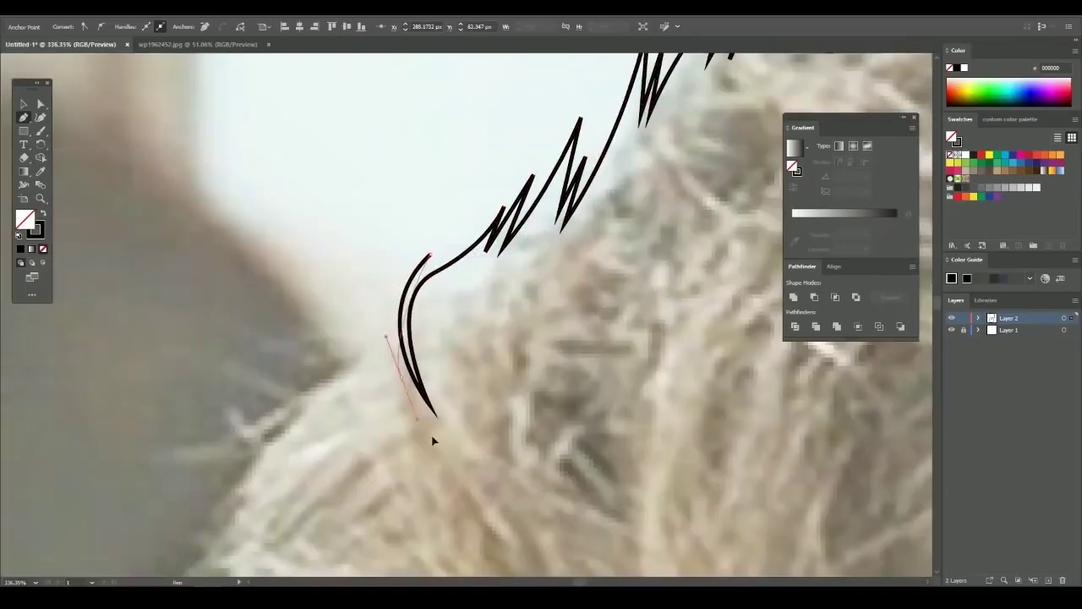
pyautogui.moveTo(400, 378); pyautogui.dragTo(404, 372)
pyautogui.moveTo(386, 287); pyautogui.dragTo(415, 222)
pyautogui.scroll(-5, 402, 273)
pyautogui.scroll(5, 498, 296)
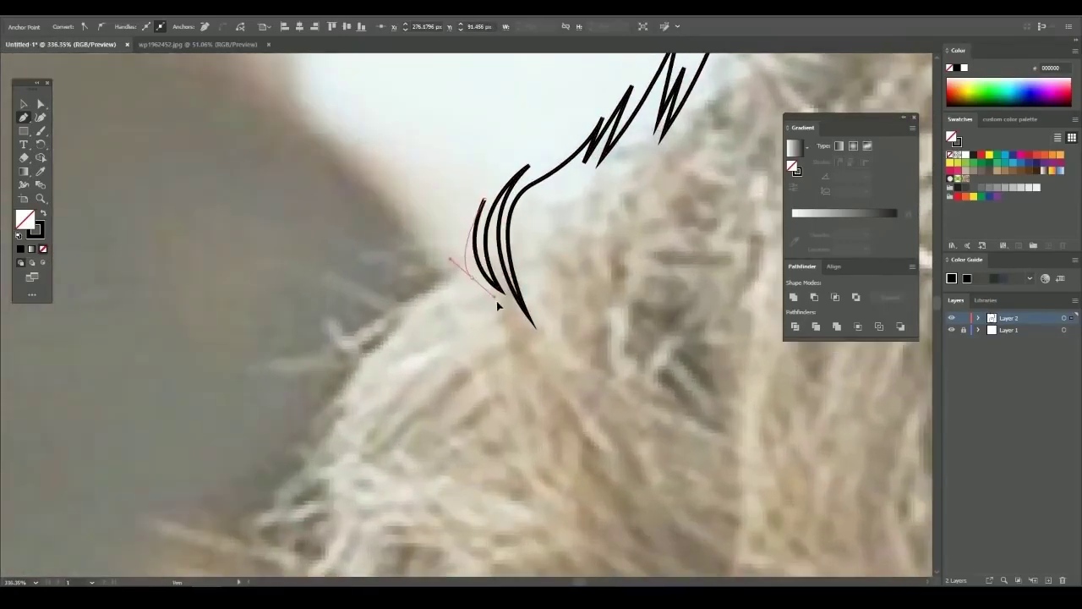
pyautogui.scroll(-1, 418, 317)
pyautogui.scroll(1, 417, 317)
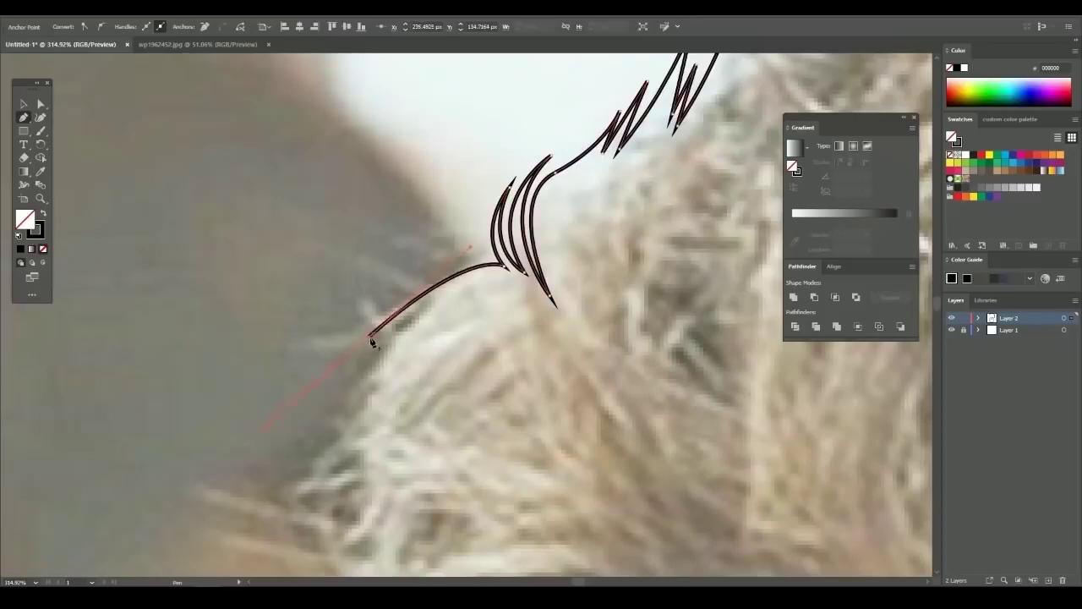
pyautogui.scroll(-2, 372, 340)
pyautogui.scroll(2, 406, 321)
# Add zigzag points down the head's left edge, curving the outline's end downward
pyautogui.click(427, 314)
pyautogui.scroll(-2, 428, 313)
pyautogui.scroll(3, 423, 313)
pyautogui.moveTo(397, 303)
pyautogui.mouseDown()
pyautogui.moveTo(449, 320)
pyautogui.moveTo(465, 426)
pyautogui.mouseUp()
pyautogui.scroll(-2, 466, 425)
pyautogui.scroll(1, 432, 362)
pyautogui.moveTo(421, 359); pyautogui.dragTo(433, 362)
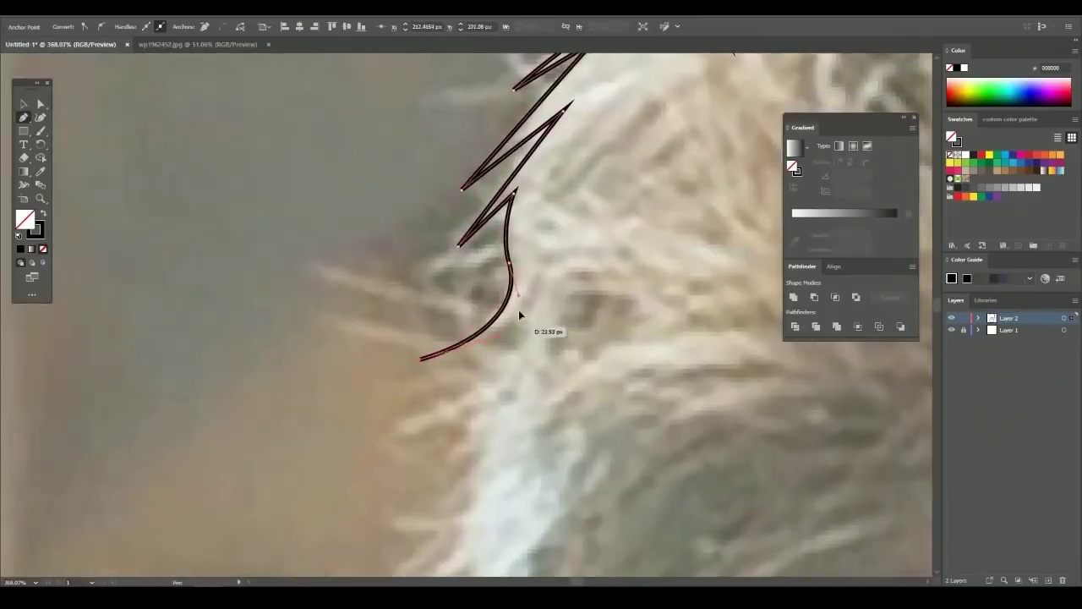
pyautogui.scroll(-1, 519, 312)
pyautogui.click(423, 386)
pyautogui.moveTo(493, 389); pyautogui.dragTo(502, 359)
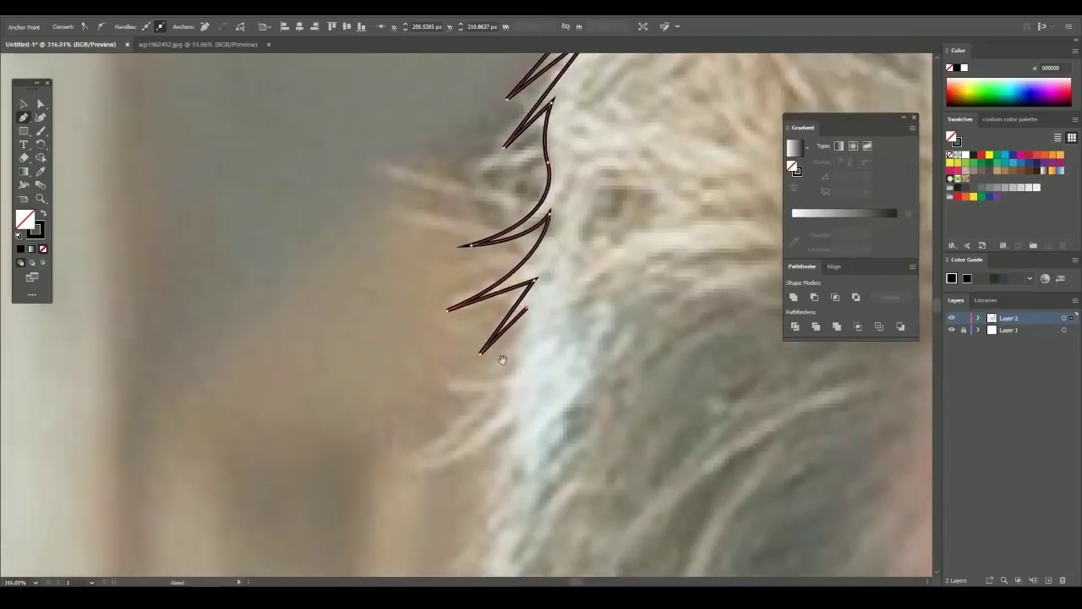
pyautogui.moveTo(449, 381); pyautogui.dragTo(496, 379)
pyautogui.scroll(-1, 482, 368)
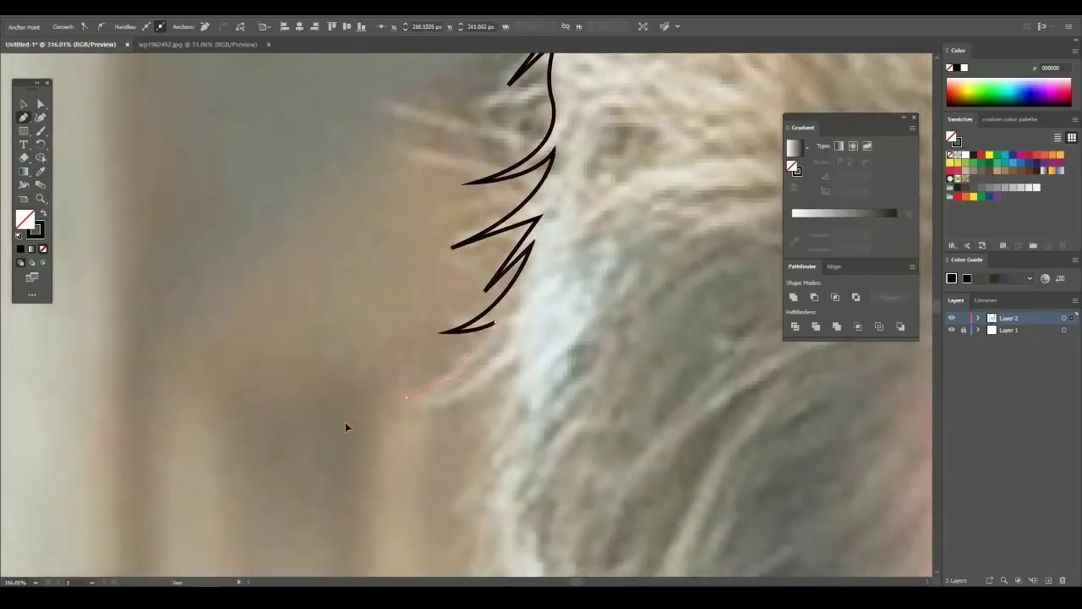
# Add more hair spikes along the edge, curving the outline down toward the ear
pyautogui.moveTo(507, 317); pyautogui.dragTo(529, 346)
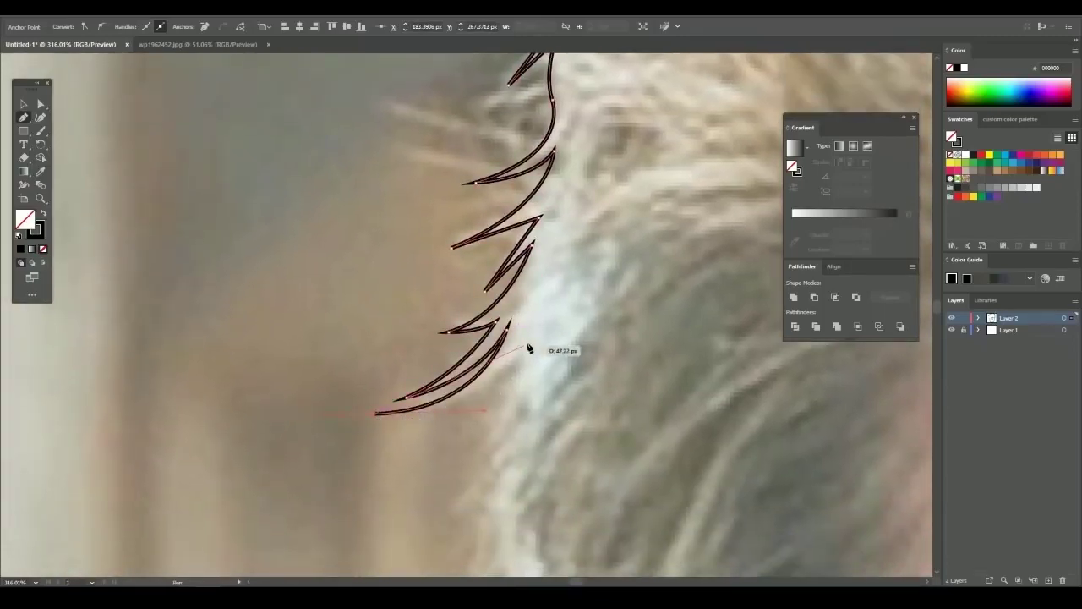
pyautogui.scroll(-5, 536, 343)
pyautogui.scroll(5, 524, 347)
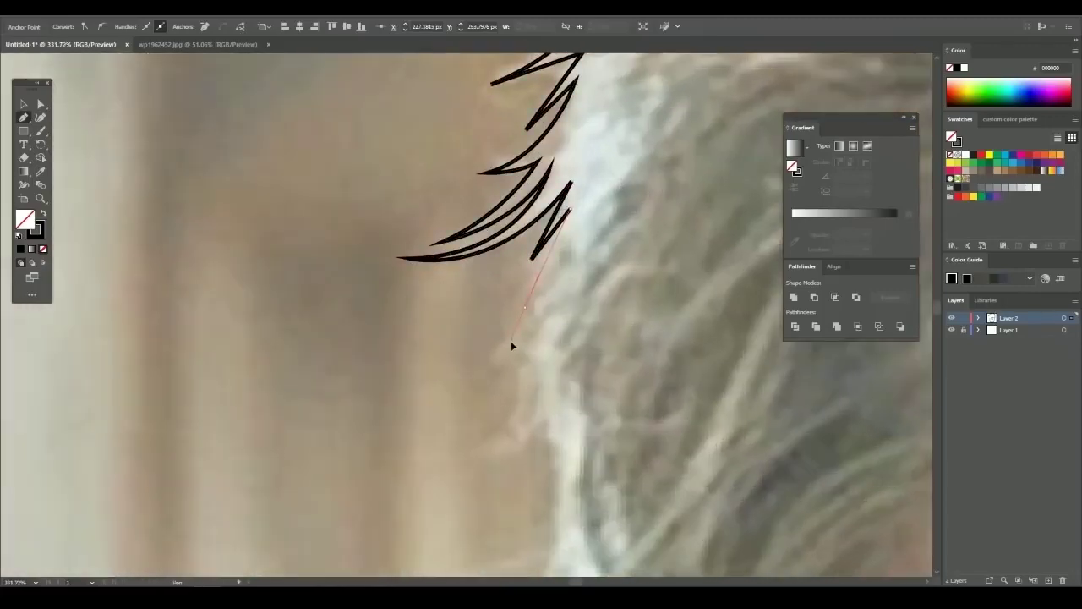
pyautogui.click(562, 281)
pyautogui.click(502, 380)
pyautogui.moveTo(463, 473); pyautogui.dragTo(442, 483)
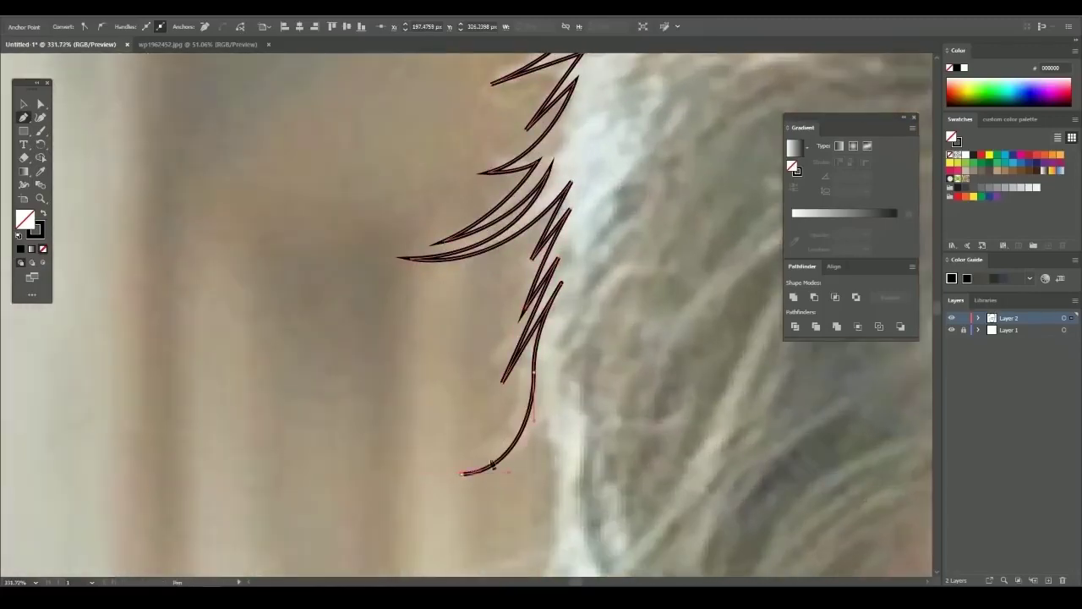
pyautogui.click(548, 384)
pyautogui.scroll(-3, 558, 372)
pyautogui.click(545, 345)
pyautogui.click(558, 287)
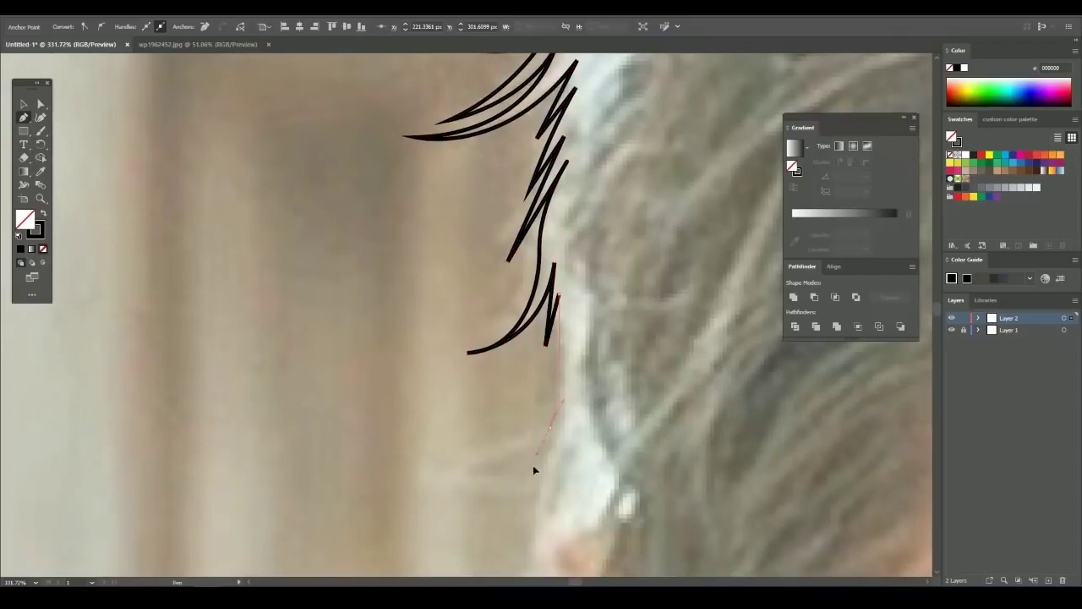
pyautogui.moveTo(550, 426); pyautogui.dragTo(573, 409)
pyautogui.scroll(-3, 573, 409)
pyautogui.scroll(2, 522, 394)
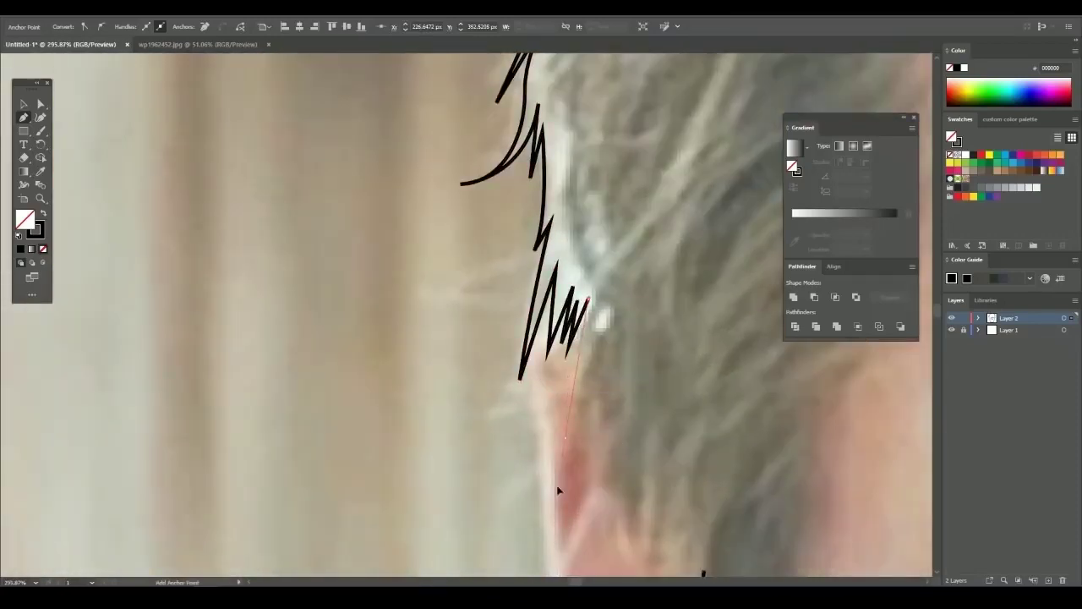
# Place zigzag hair points along the edge near the ear
pyautogui.click(607, 324)
pyautogui.scroll(-2, 507, 321)
pyautogui.scroll(2, 536, 302)
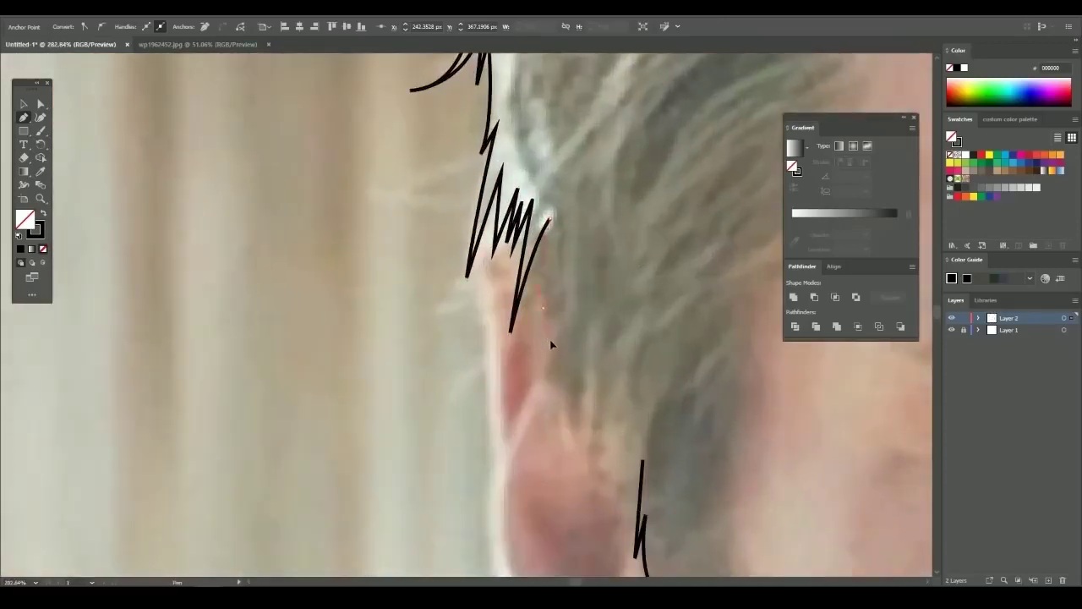
pyautogui.click(539, 307)
pyautogui.scroll(-1, 558, 321)
pyautogui.click(563, 277)
pyautogui.scroll(-1, 563, 254)
pyautogui.click(557, 342)
pyautogui.click(571, 292)
# Finish the hair points by the ear and start the beard edge below the cheek
pyautogui.click(568, 360)
pyautogui.click(581, 279)
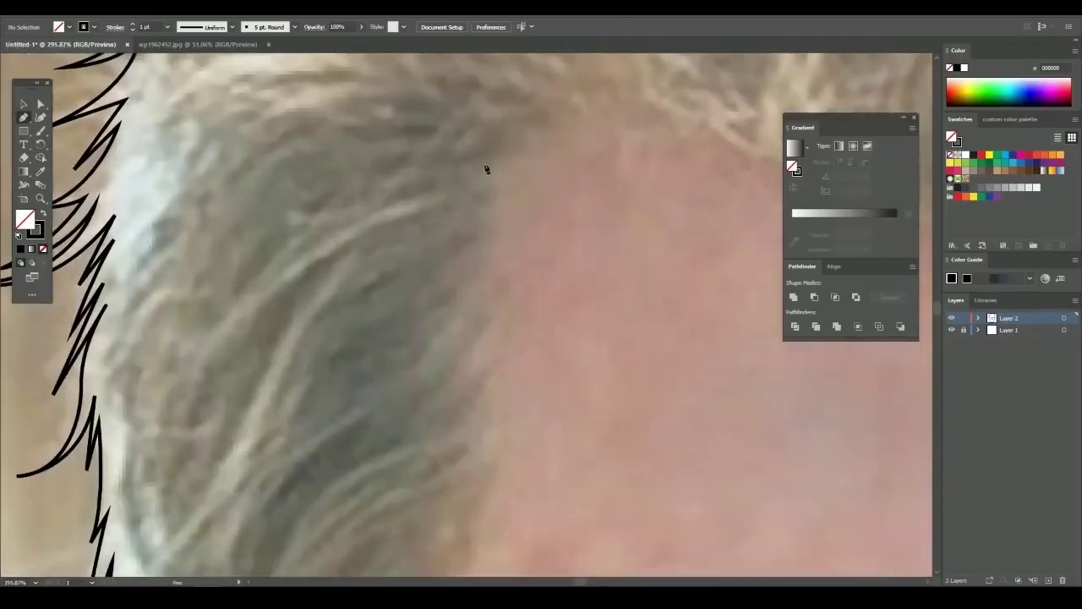
pyautogui.moveTo(502, 161); pyautogui.dragTo(470, 182)
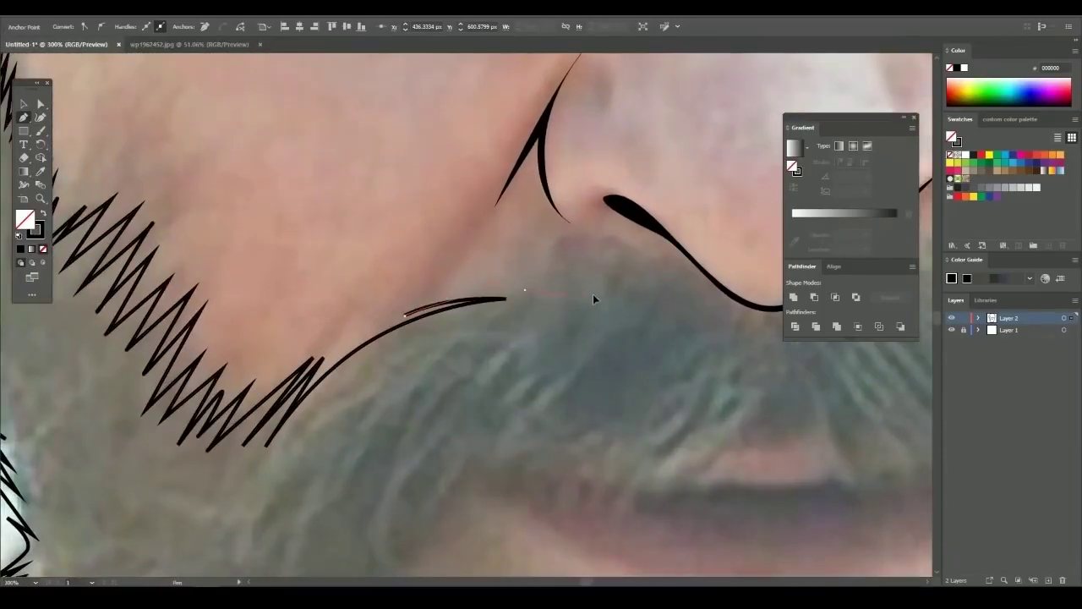
pyautogui.click(478, 279)
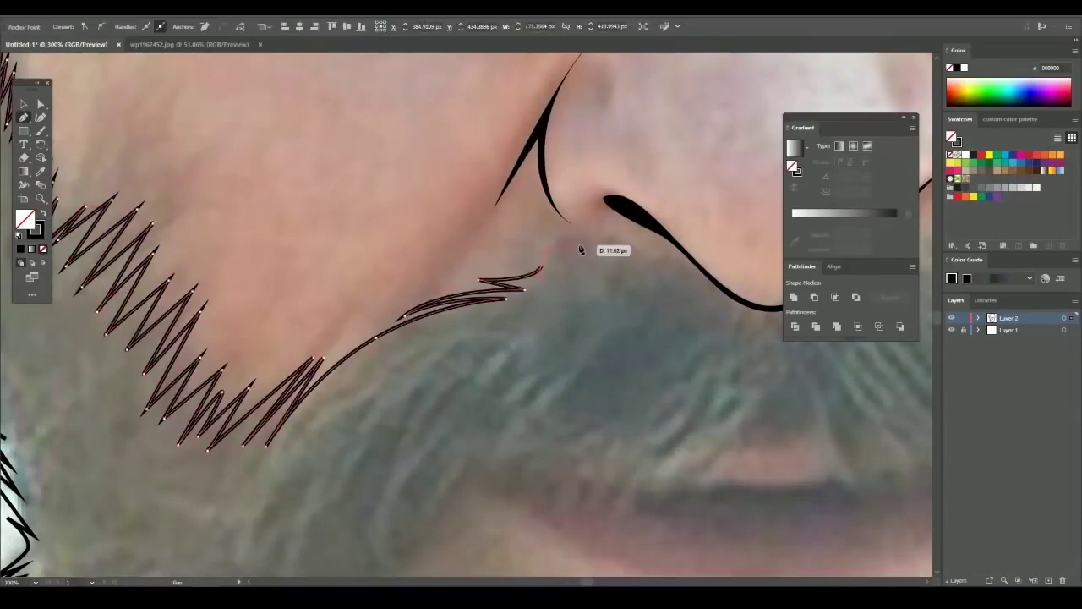
# Zigzag the beard's upper edge up toward and under the nose, then zoom out
pyautogui.click(541, 267)
pyautogui.click(590, 244)
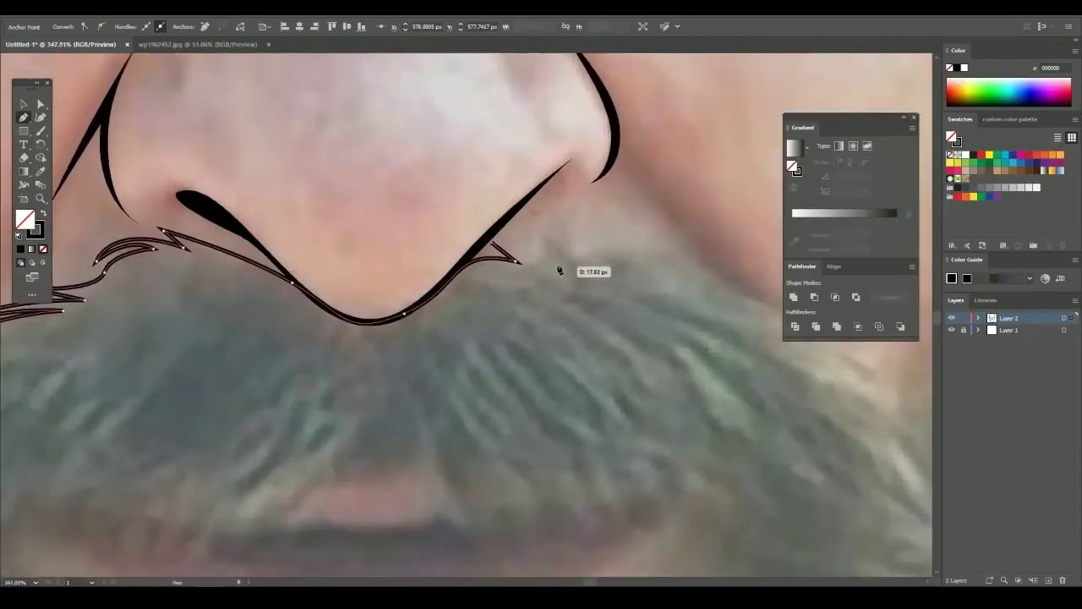
pyautogui.click(572, 249)
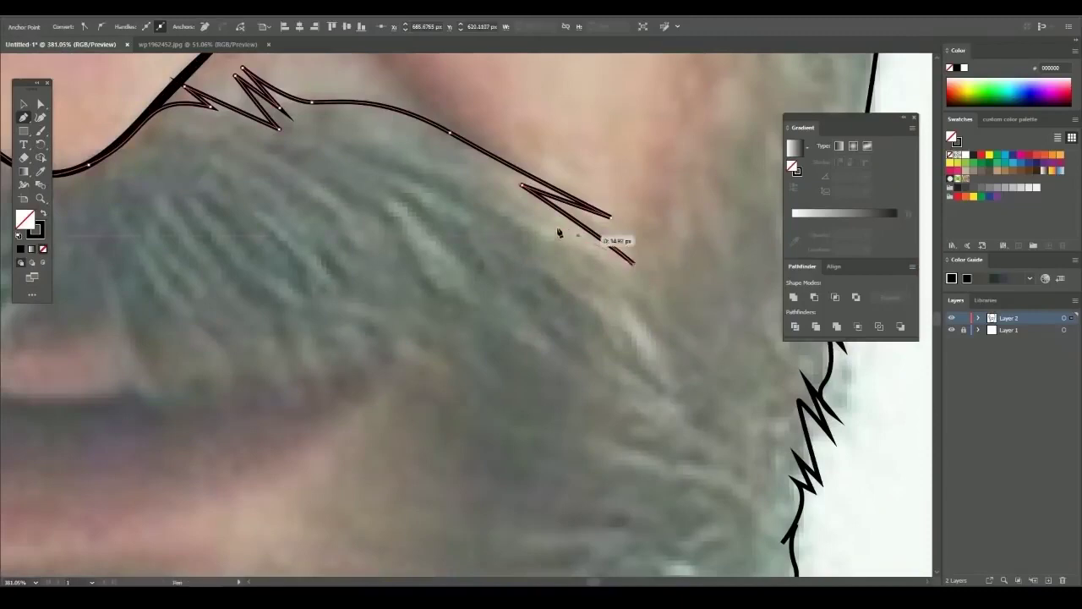
pyautogui.scroll(-3, 558, 233)
pyautogui.scroll(-3, 563, 338)
pyautogui.scroll(-2, 583, 333)
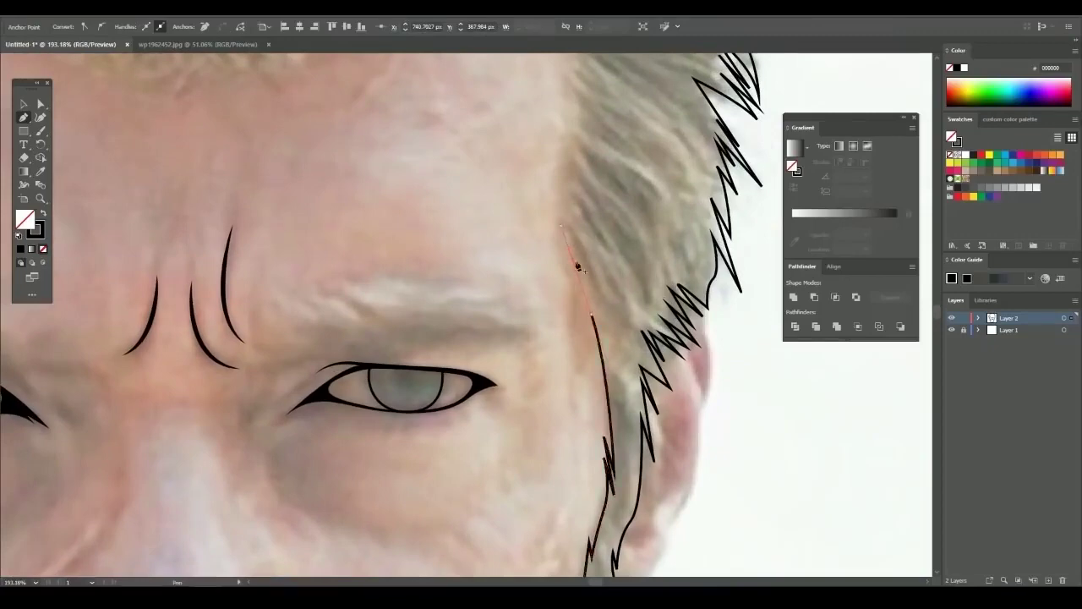
# Pan to the forehead and trace the hairline leftward to the left temple
pyautogui.moveTo(577, 267); pyautogui.dragTo(588, 363)
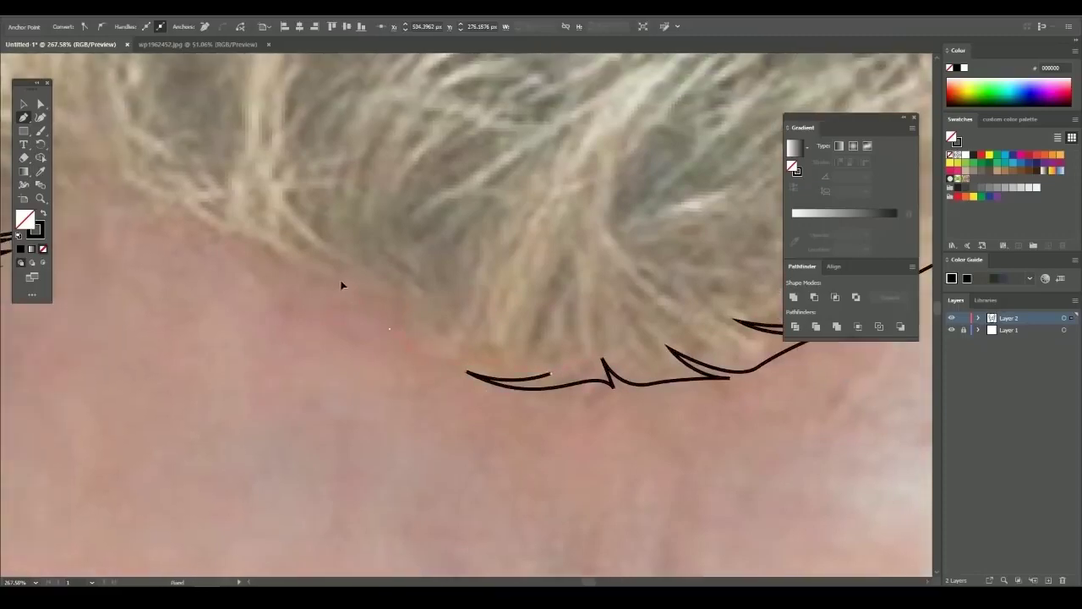
pyautogui.click(391, 333)
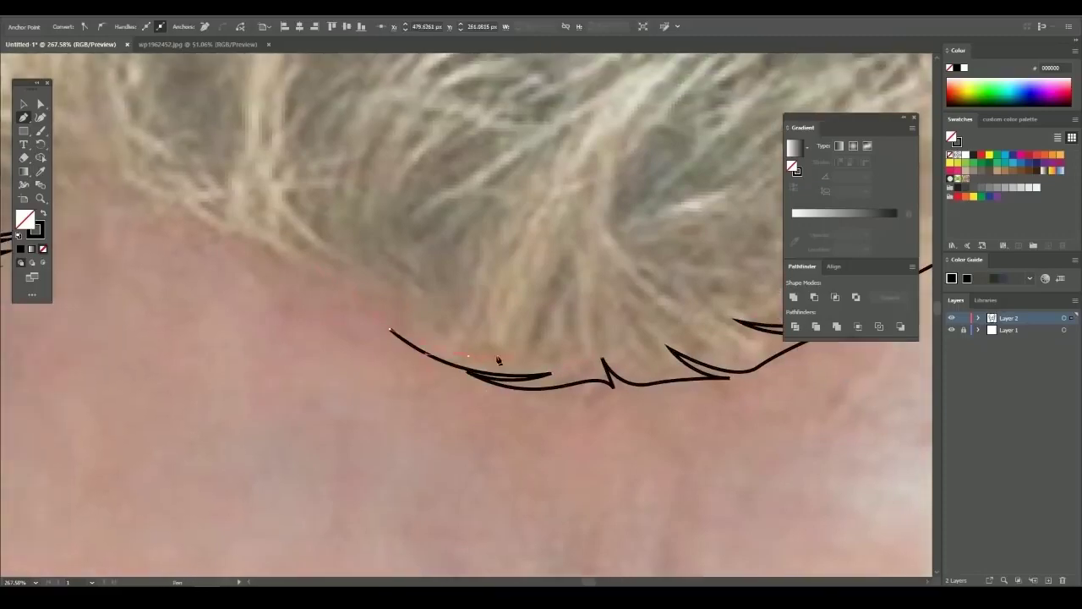
pyautogui.moveTo(472, 356); pyautogui.dragTo(444, 336)
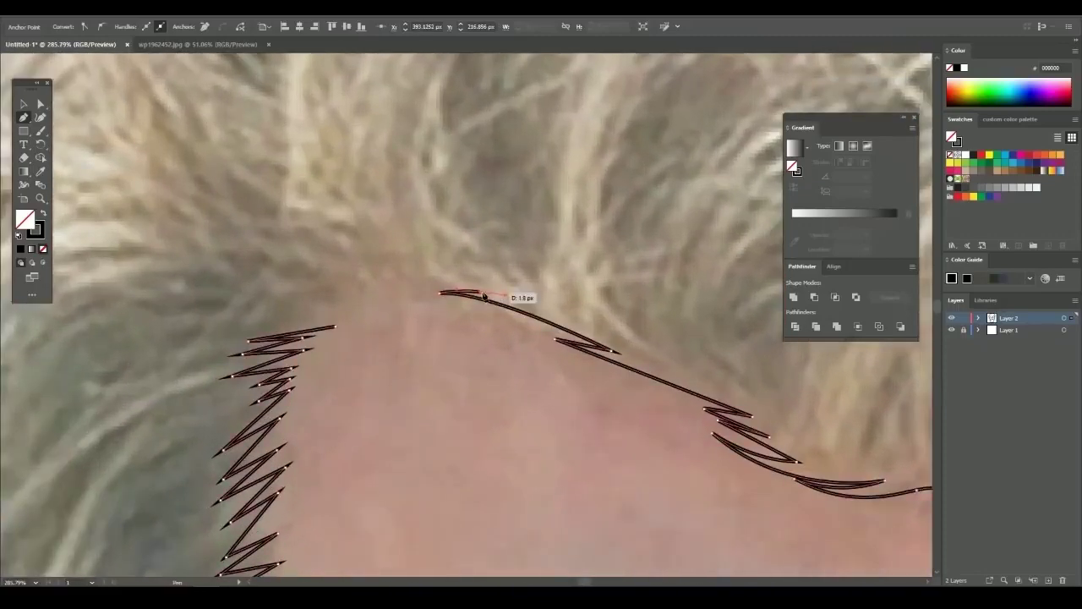
pyautogui.click(397, 290)
pyautogui.moveTo(297, 306); pyautogui.dragTo(295, 319)
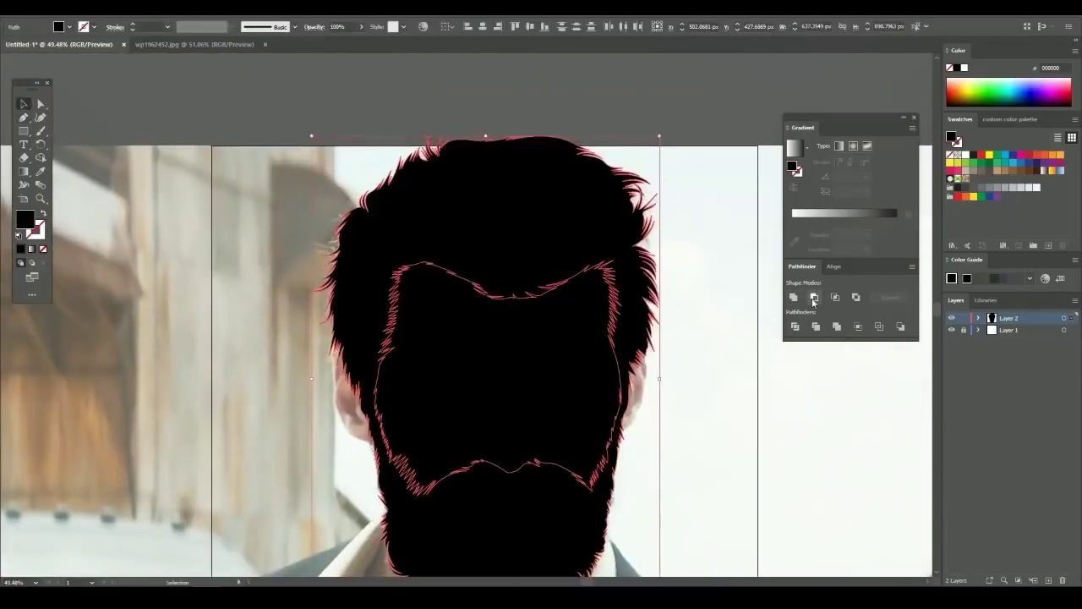
# Reselect the Pen tool with P and zoom back in
pyautogui.scroll(3, 375, 339)
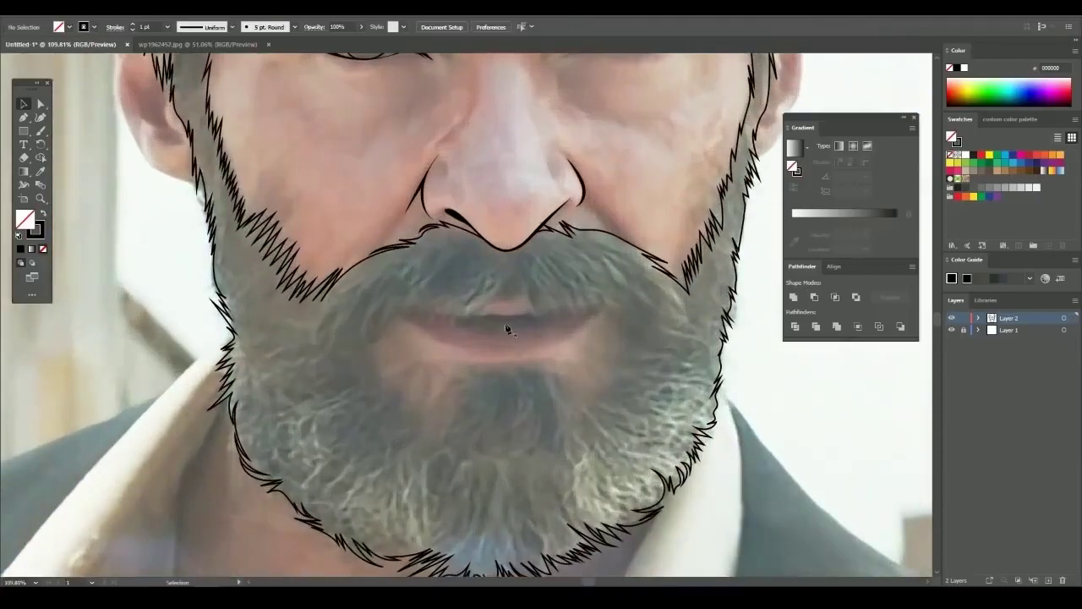
pyautogui.press('p')
pyautogui.scroll(2, 495, 227)
# Start the mouth outline with a curved point and bring it down the left side
pyautogui.moveTo(441, 273); pyautogui.dragTo(510, 264)
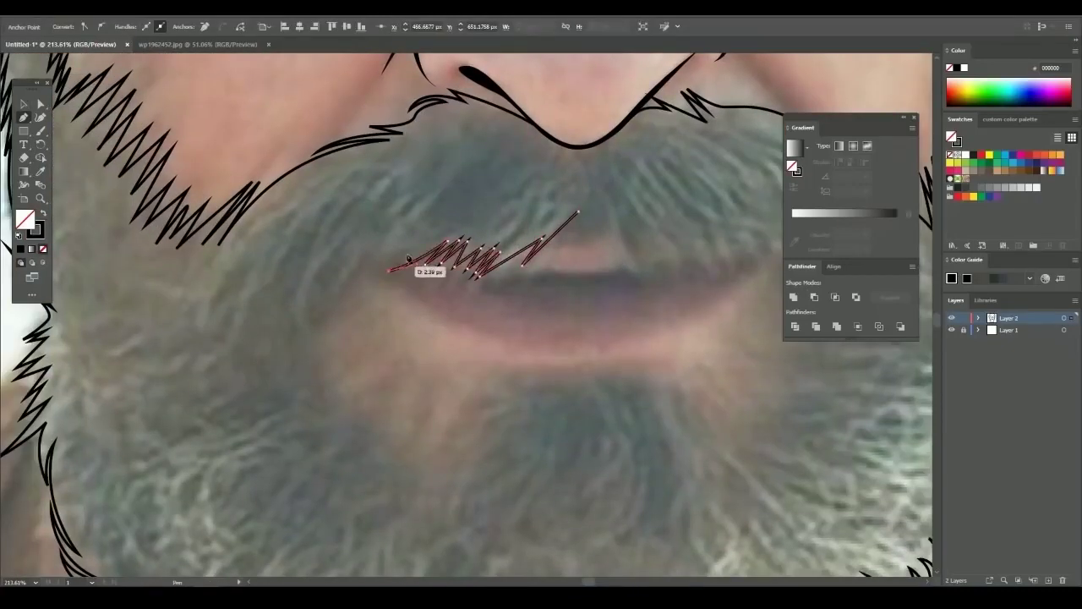
pyautogui.click(314, 339)
pyautogui.scroll(-1, 338, 265)
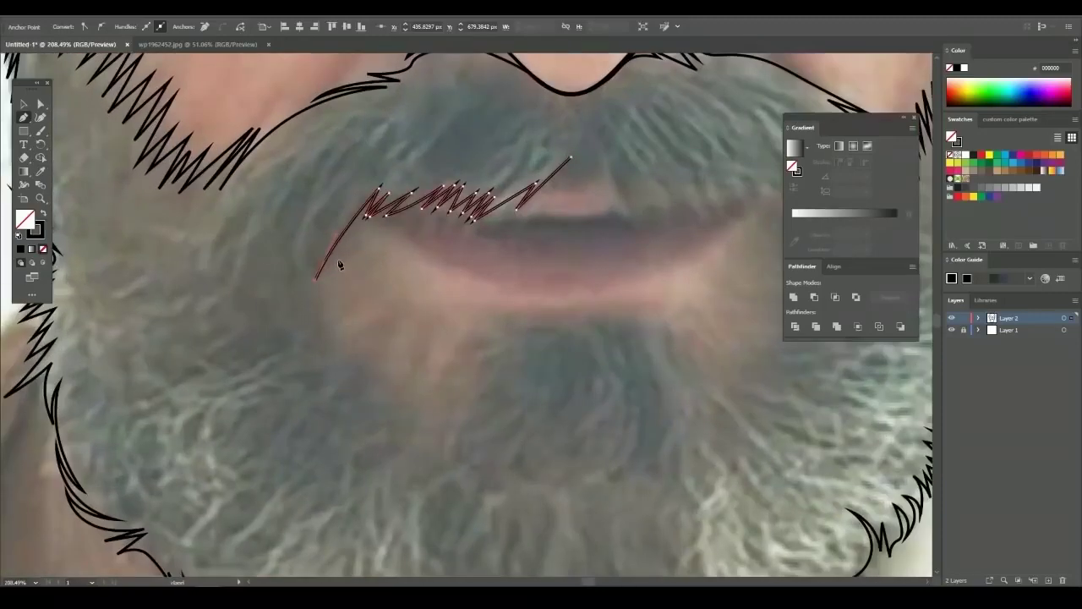
pyautogui.click(344, 349)
pyautogui.moveTo(410, 449); pyautogui.dragTo(409, 427)
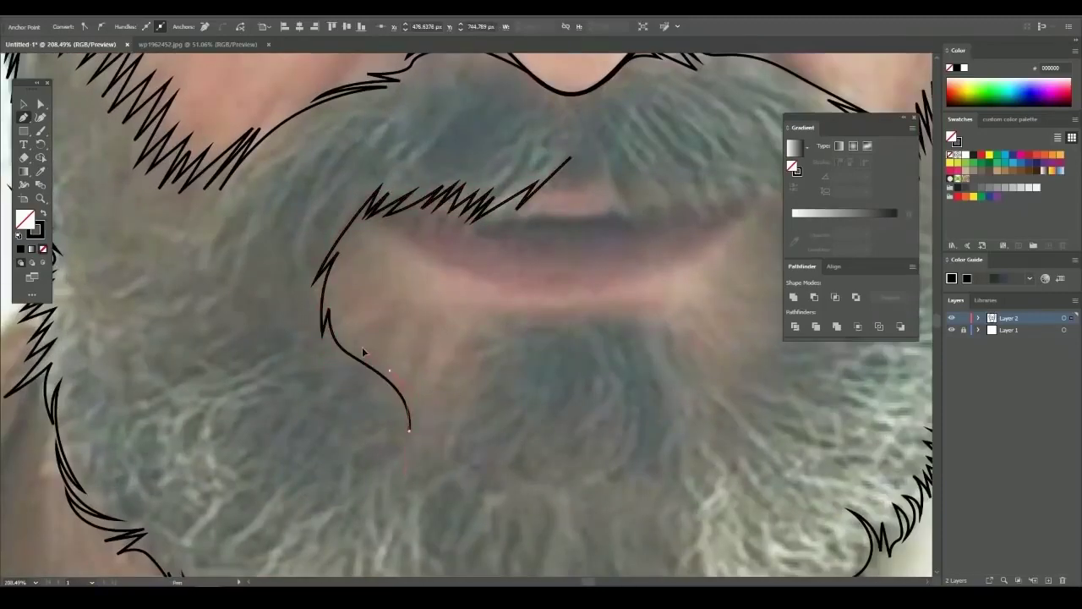
pyautogui.scroll(-2, 406, 397)
# Add zigzag beard spikes beneath the lower lip
pyautogui.click(401, 323)
pyautogui.click(394, 379)
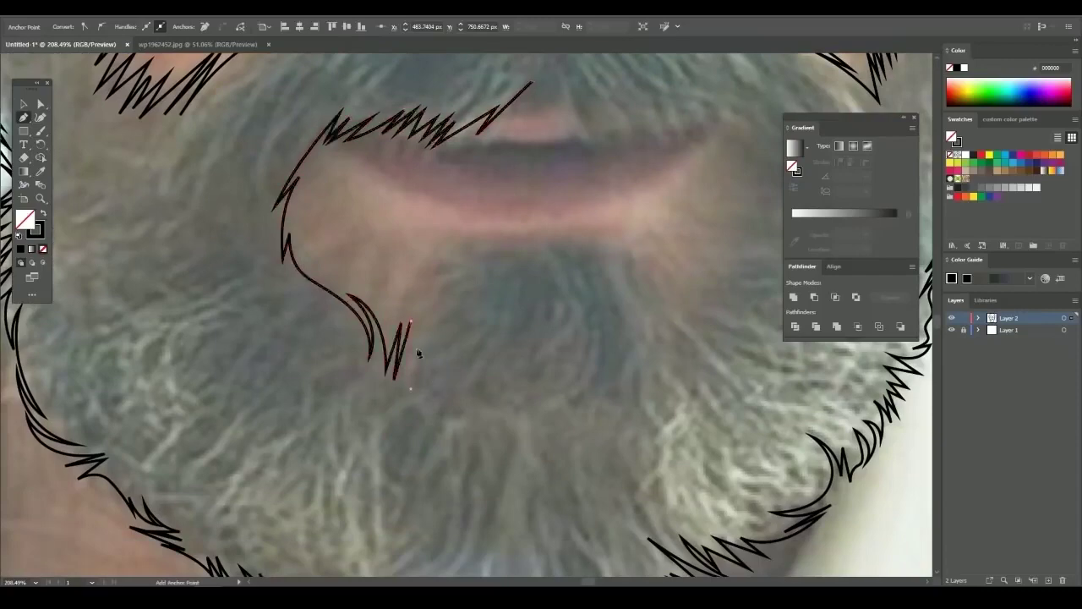
pyautogui.click(410, 317)
pyautogui.click(410, 387)
pyautogui.click(448, 298)
pyautogui.click(393, 297)
pyautogui.click(454, 285)
pyautogui.click(473, 263)
pyautogui.click(415, 241)
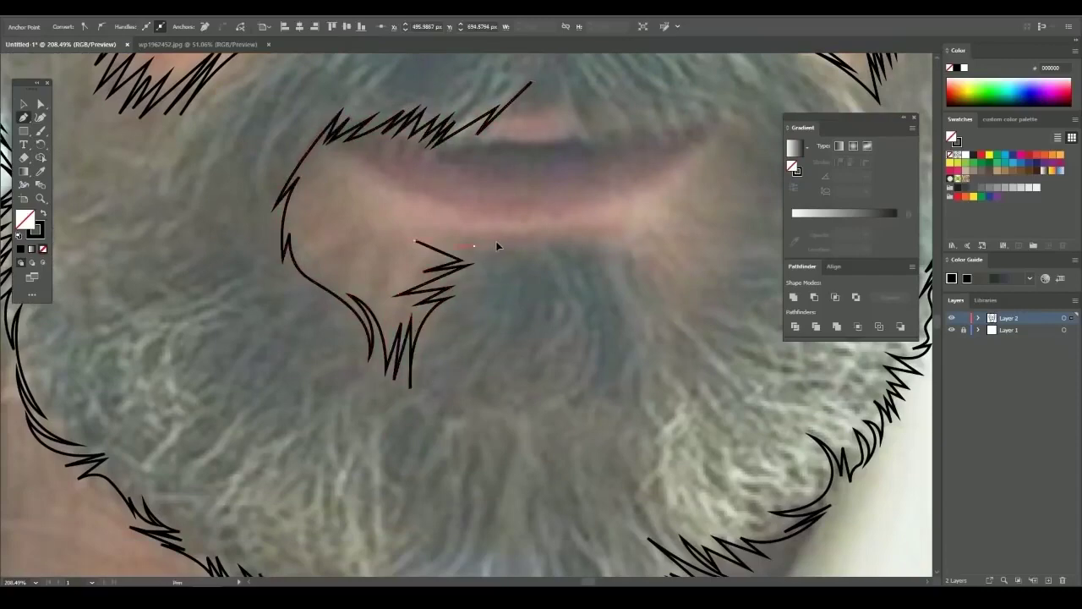
pyautogui.click(549, 263)
pyautogui.keyDown('alt'); pyautogui.scroll(2, 550, 263); pyautogui.keyUp('alt')
# Curve the edge under the lower lip and hook it beneath the lip's right side
pyautogui.moveTo(522, 255); pyautogui.dragTo(529, 262)
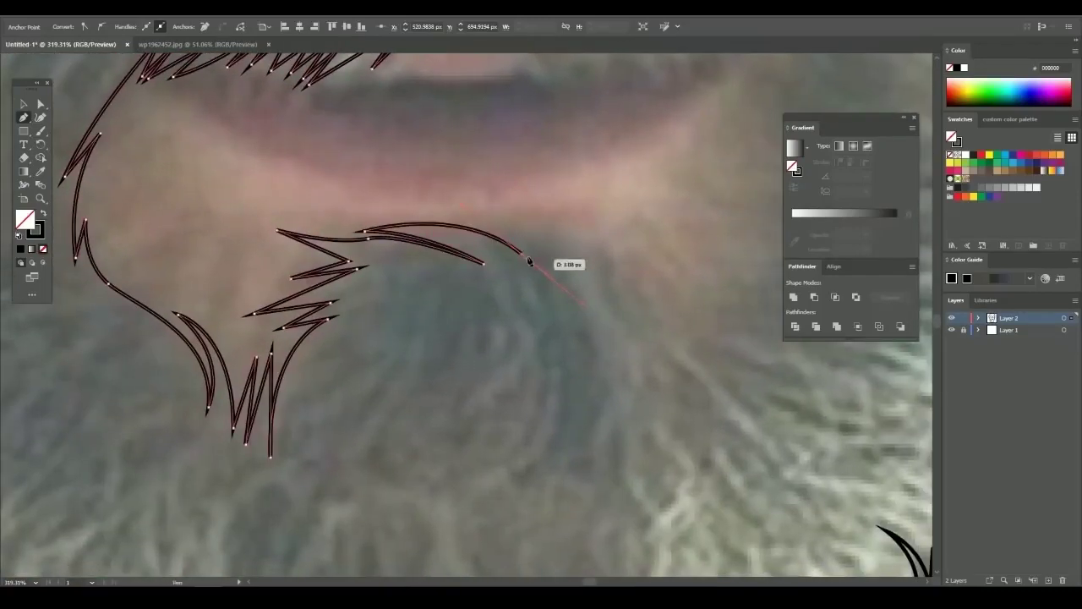
pyautogui.keyDown('alt'); pyautogui.scroll(-1, 511, 222); pyautogui.keyUp('alt')
pyautogui.keyDown('alt'); pyautogui.scroll(-1, 541, 253); pyautogui.keyUp('alt')
pyautogui.click(534, 213)
pyautogui.click(548, 247)
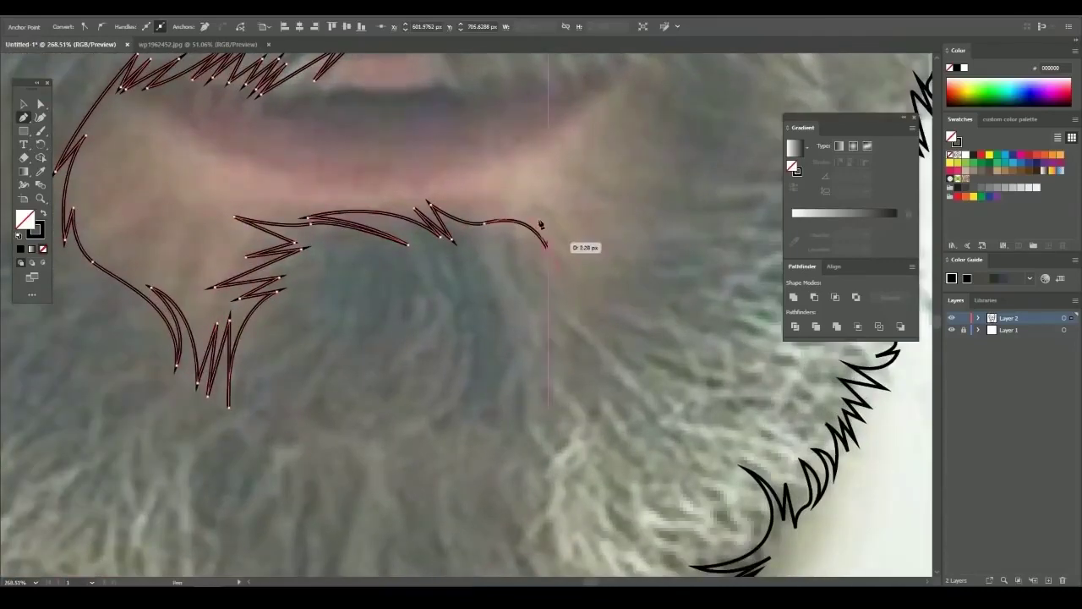
pyautogui.click(574, 334)
pyautogui.scroll(-1, 558, 338)
pyautogui.click(533, 356)
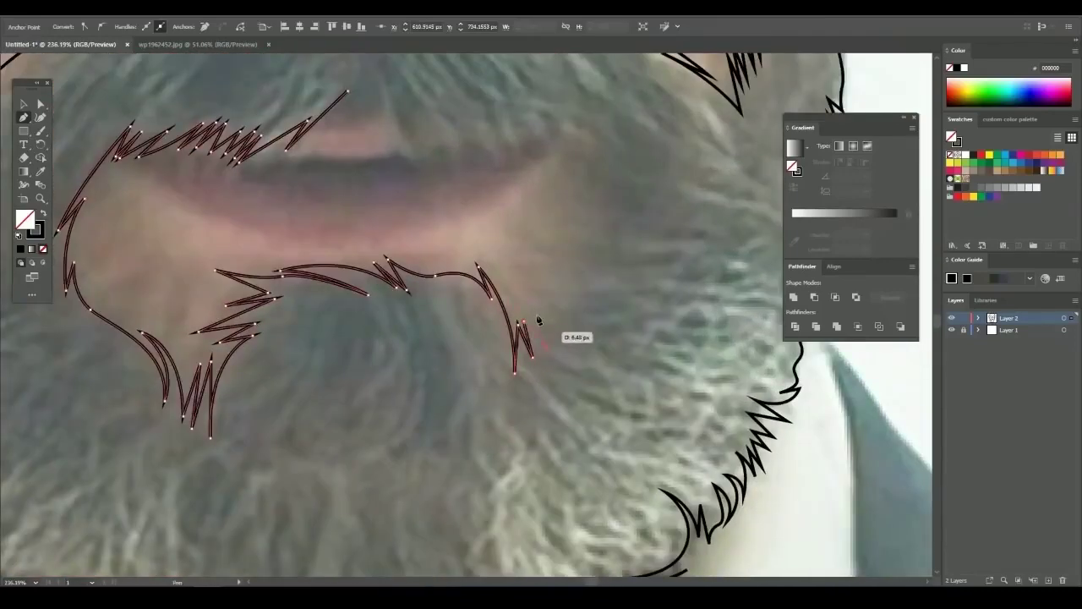
# Add spikes rising up the mouth's right side toward its corner
pyautogui.click(578, 319)
pyautogui.click(544, 304)
pyautogui.click(592, 287)
pyautogui.click(609, 262)
pyautogui.click(639, 242)
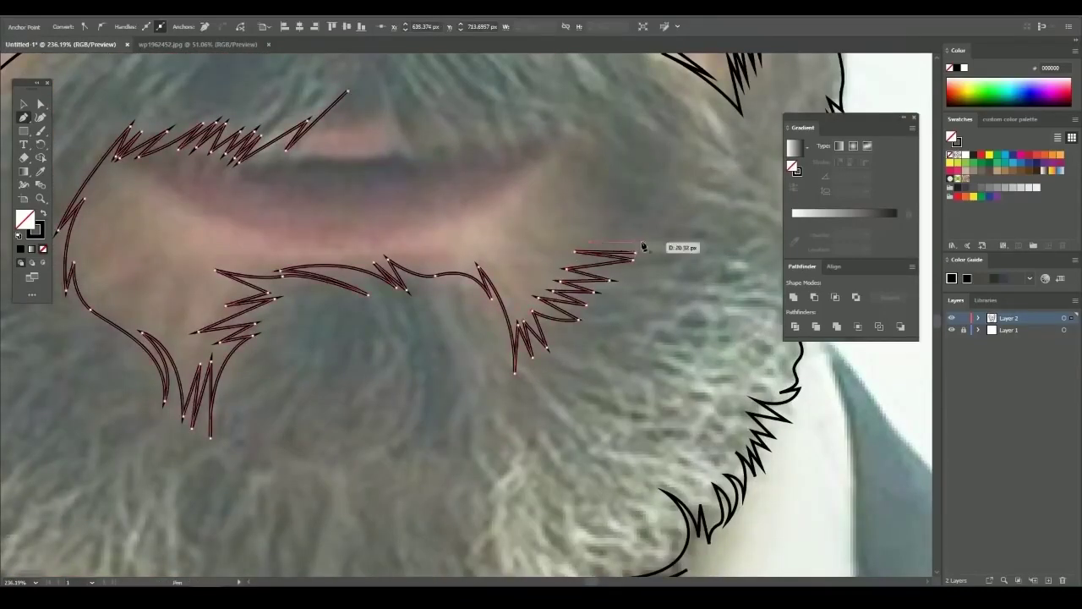
pyautogui.scroll(1, 627, 276)
pyautogui.click(632, 258)
pyautogui.click(578, 251)
pyautogui.click(568, 222)
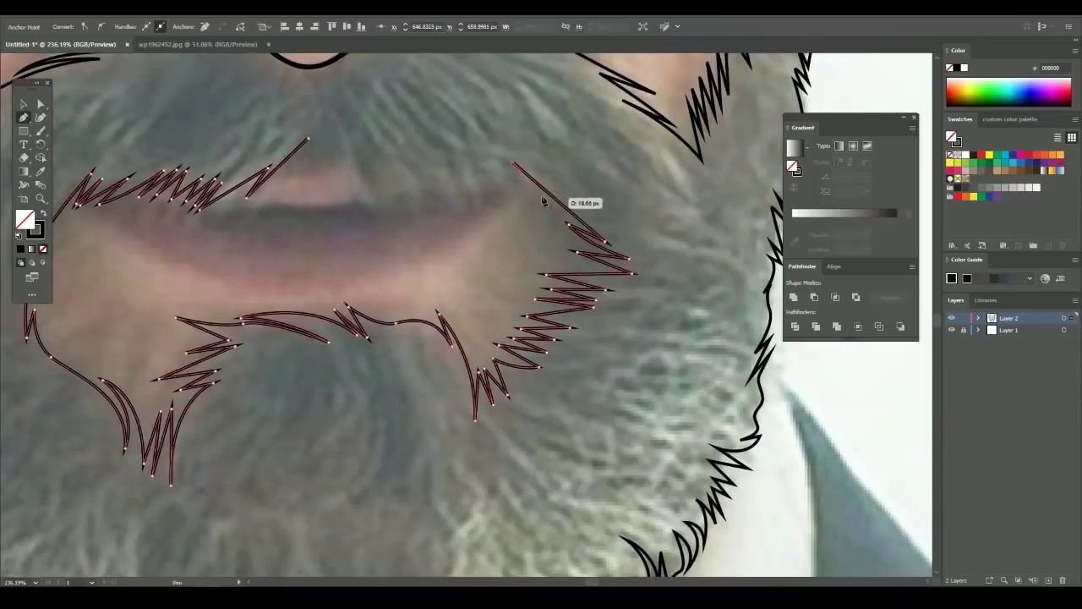
pyautogui.scroll(1, 624, 271)
# Zigzag the upper moustache edge leftward and close the path at its starting point
pyautogui.click(607, 269)
pyautogui.click(583, 246)
pyautogui.click(556, 279)
pyautogui.click(535, 245)
pyautogui.click(512, 276)
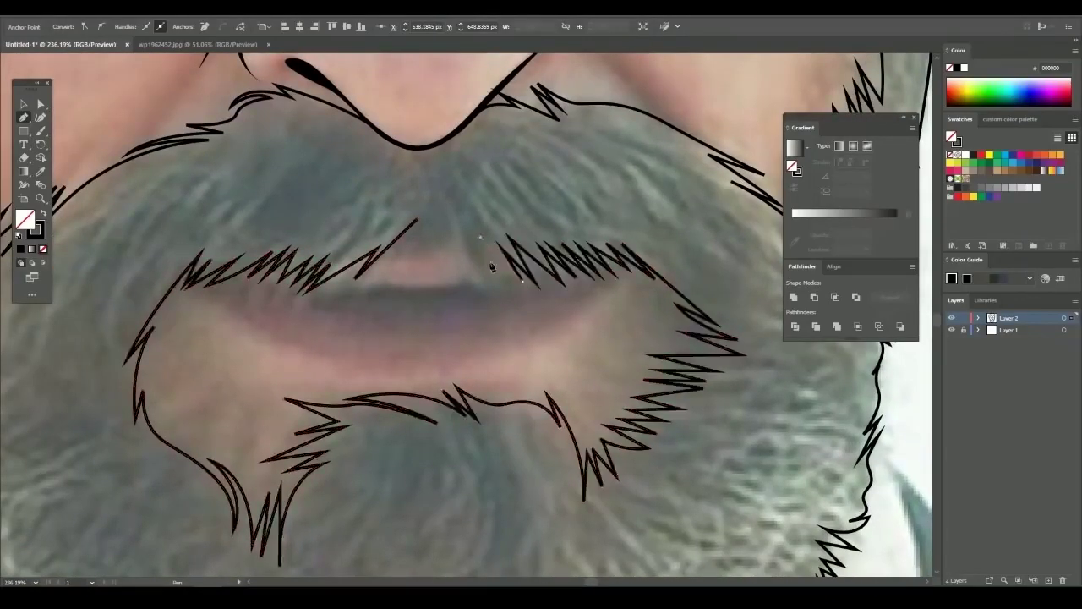
pyautogui.click(446, 213)
pyautogui.keyDown('ctrl'); pyautogui.click(434, 233); pyautogui.keyUp('ctrl')
pyautogui.moveTo(420, 239); pyautogui.dragTo(421, 247)
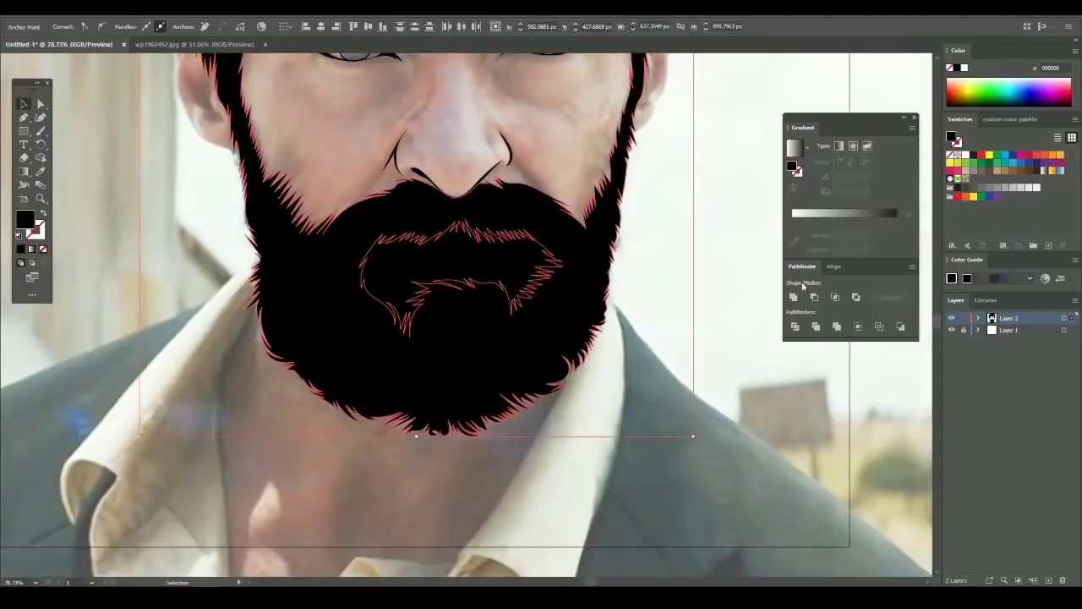
# Cut the mouth opening out of the beard with Minus Front and begin the ear outline
pyautogui.click(813, 297)
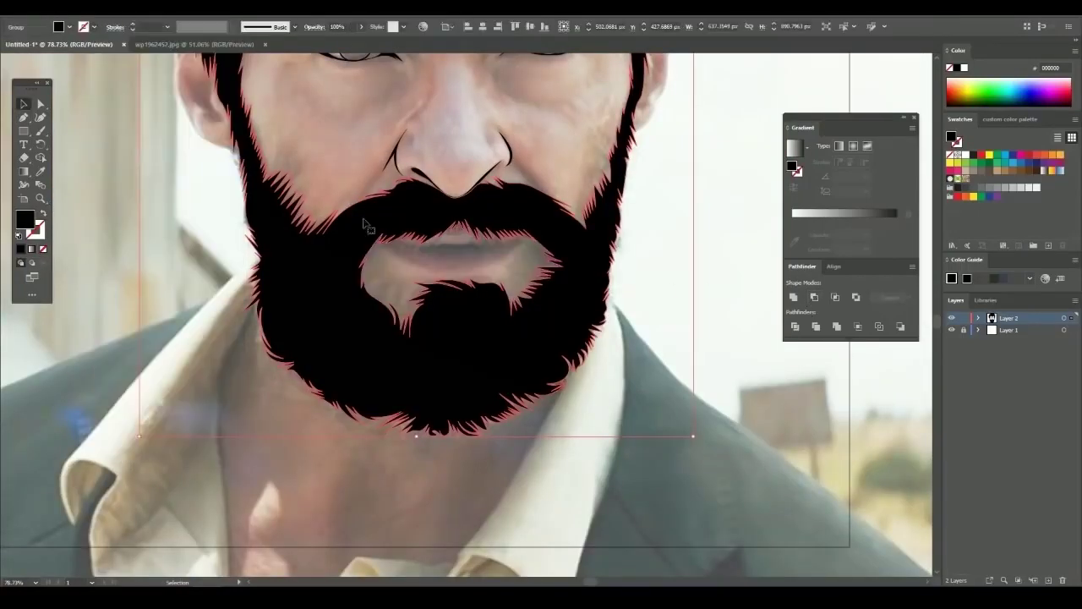
pyautogui.click(108, 7)
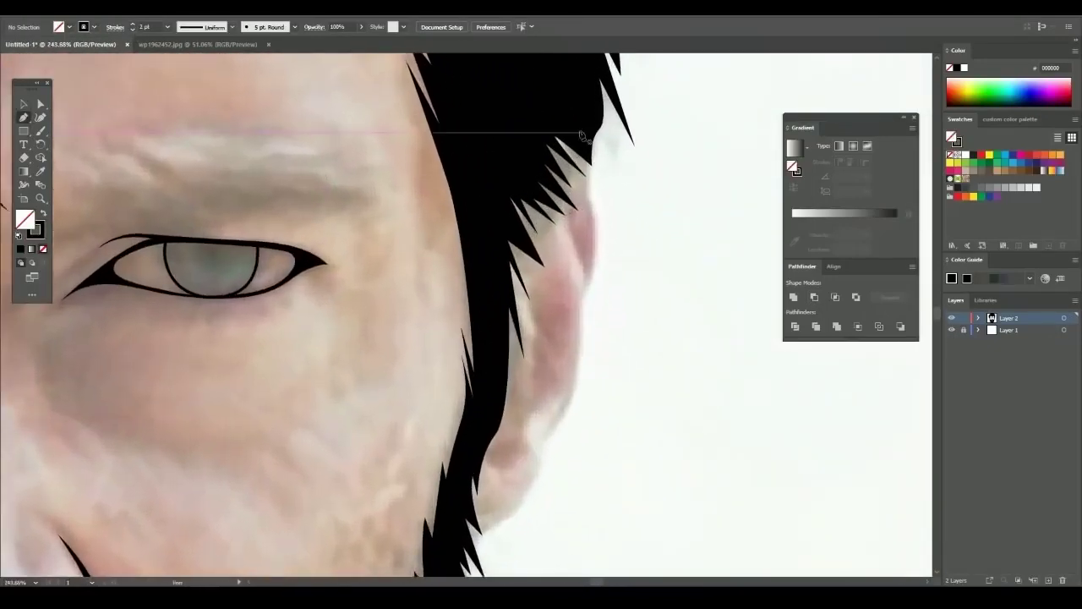
pyautogui.click(579, 127)
pyautogui.scroll(-2, 595, 281)
pyautogui.click(582, 257)
pyautogui.scroll(-2, 559, 276)
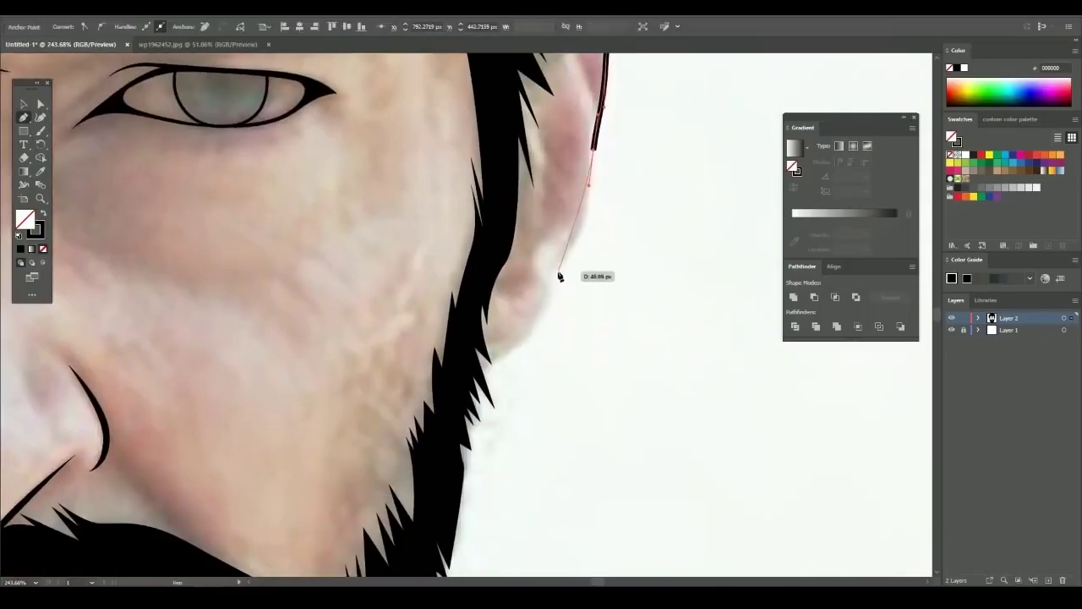
# Trace the ear outline down its edge to the earlobe
pyautogui.moveTo(465, 369); pyautogui.dragTo(406, 353)
pyautogui.hotkey('ctrl', 'z')
pyautogui.scroll(2, 592, 279)
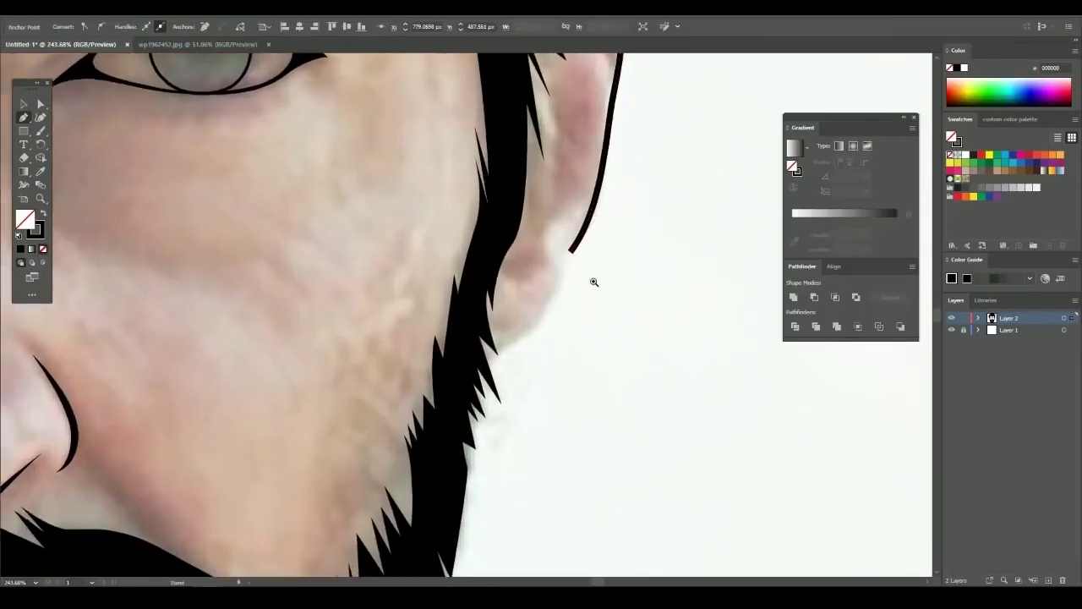
pyautogui.scroll(-5, 557, 320)
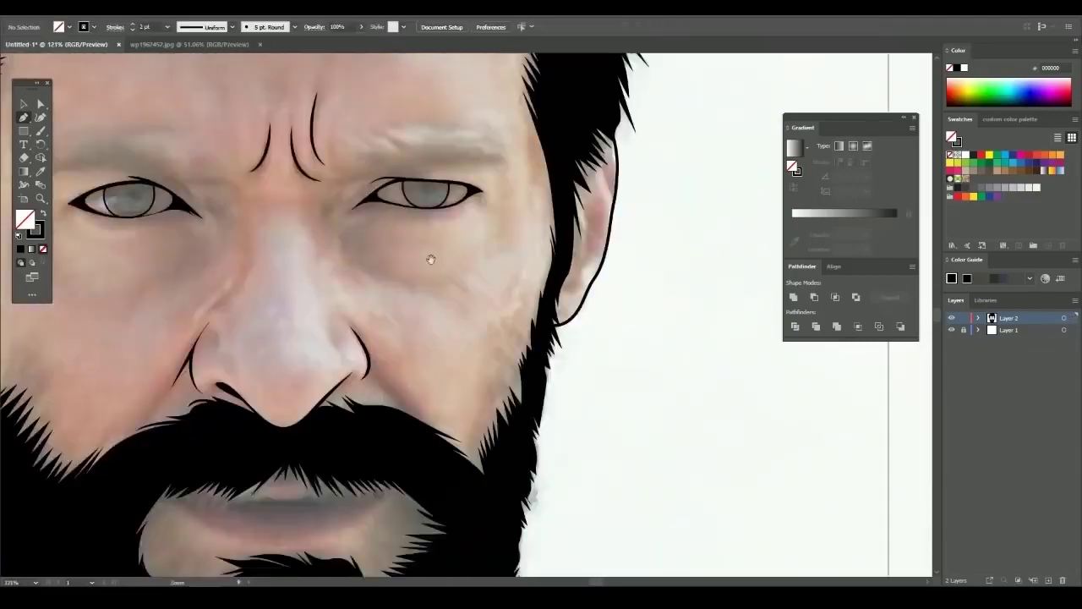
pyautogui.scroll(2, 338, 254)
pyautogui.scroll(2, 296, 234)
pyautogui.scroll(-1, 297, 234)
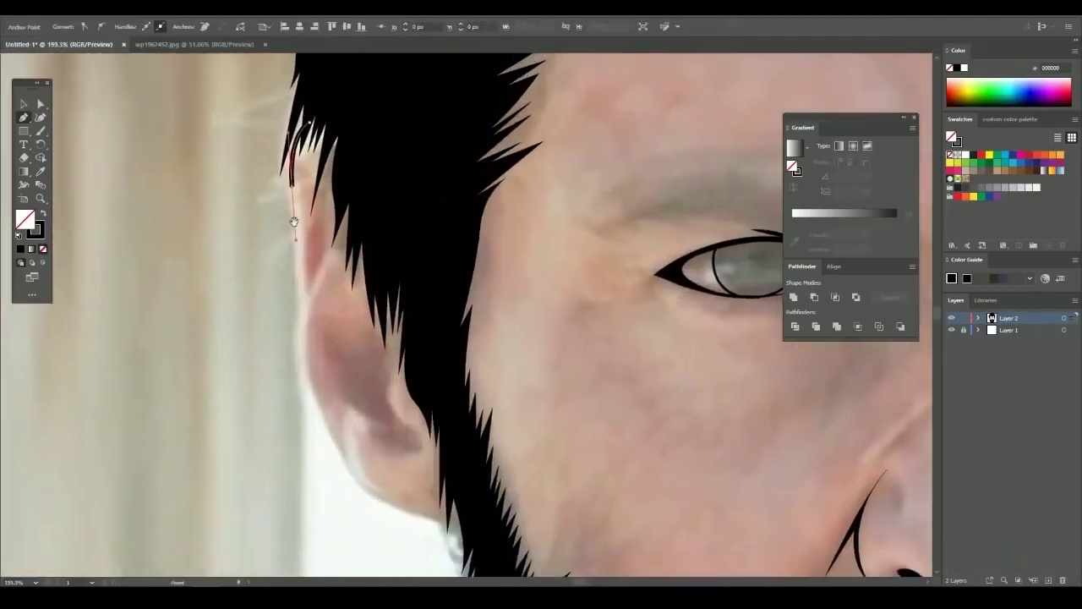
pyautogui.scroll(-2, 292, 325)
pyautogui.scroll(-2, 292, 326)
pyautogui.moveTo(292, 326); pyautogui.dragTo(324, 358)
pyautogui.scroll(1, 324, 358)
pyautogui.click(428, 386)
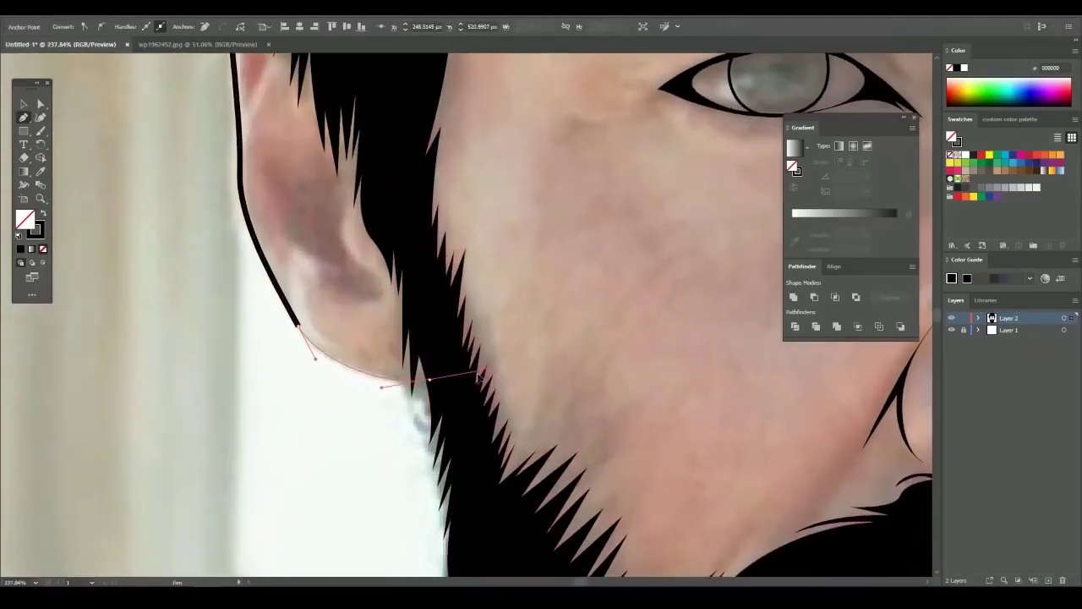
pyautogui.scroll(-5, 508, 355)
pyautogui.scroll(-2, 575, 330)
pyautogui.scroll(-1, 601, 312)
pyautogui.scroll(4, 601, 312)
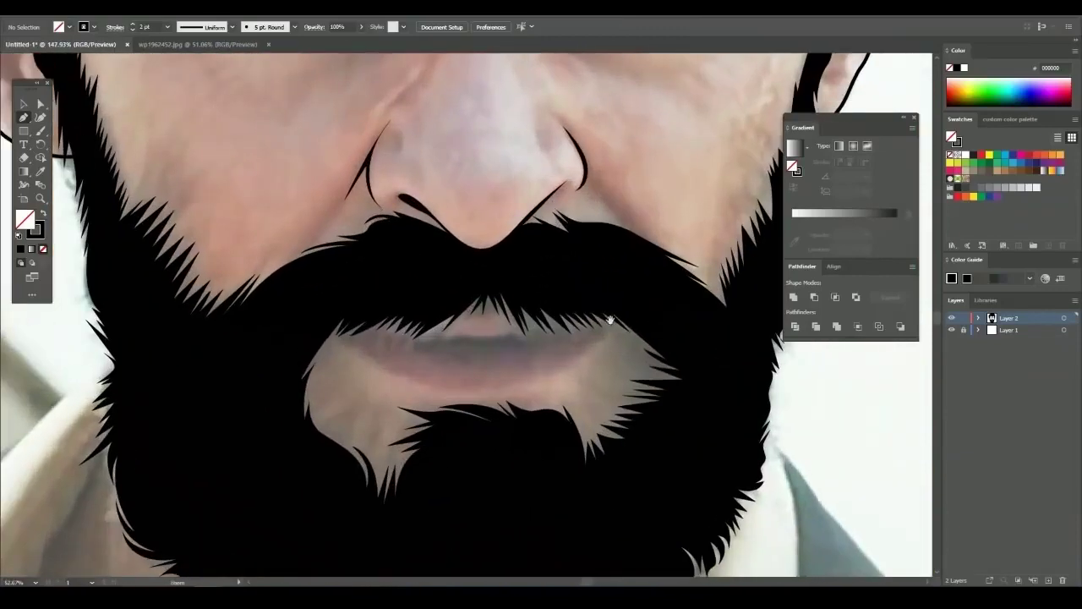
pyautogui.scroll(2, 363, 317)
# Draw a closed crescent lower-lip shape beneath the moustache and hide the reference photo
pyautogui.click(296, 311)
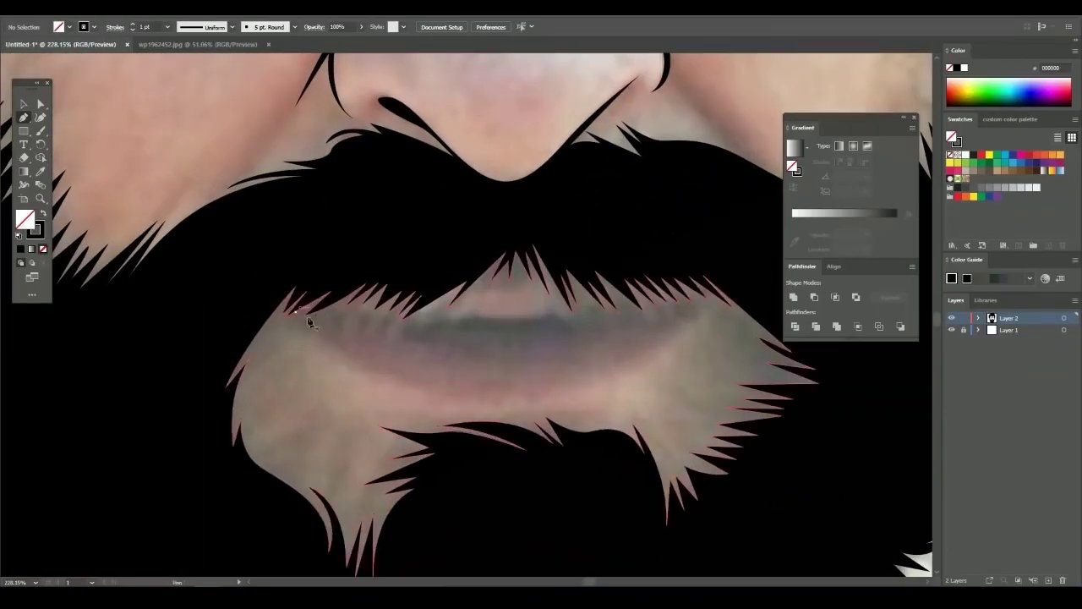
pyautogui.click(503, 410)
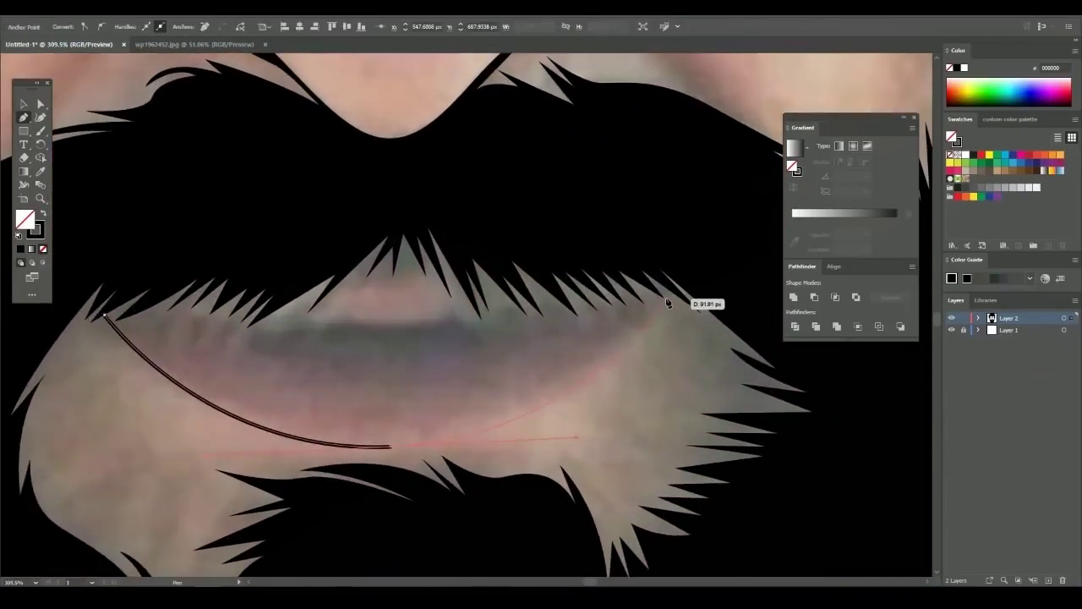
pyautogui.click(714, 300)
pyautogui.click(296, 331)
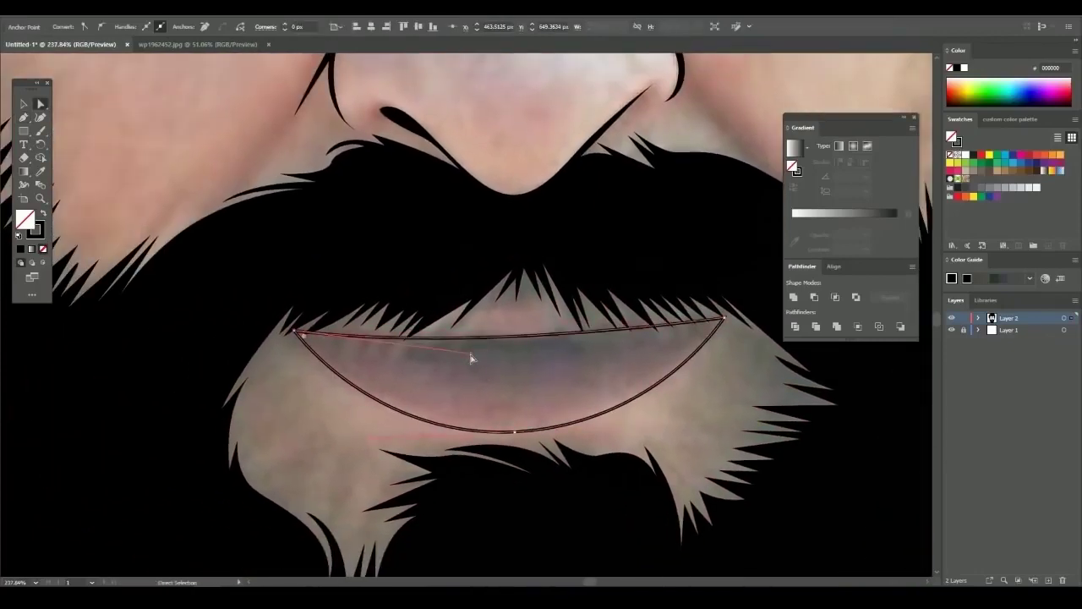
pyautogui.moveTo(544, 367); pyautogui.dragTo(541, 364)
pyautogui.hotkey('ctrl', '0')
pyautogui.click(951, 330)
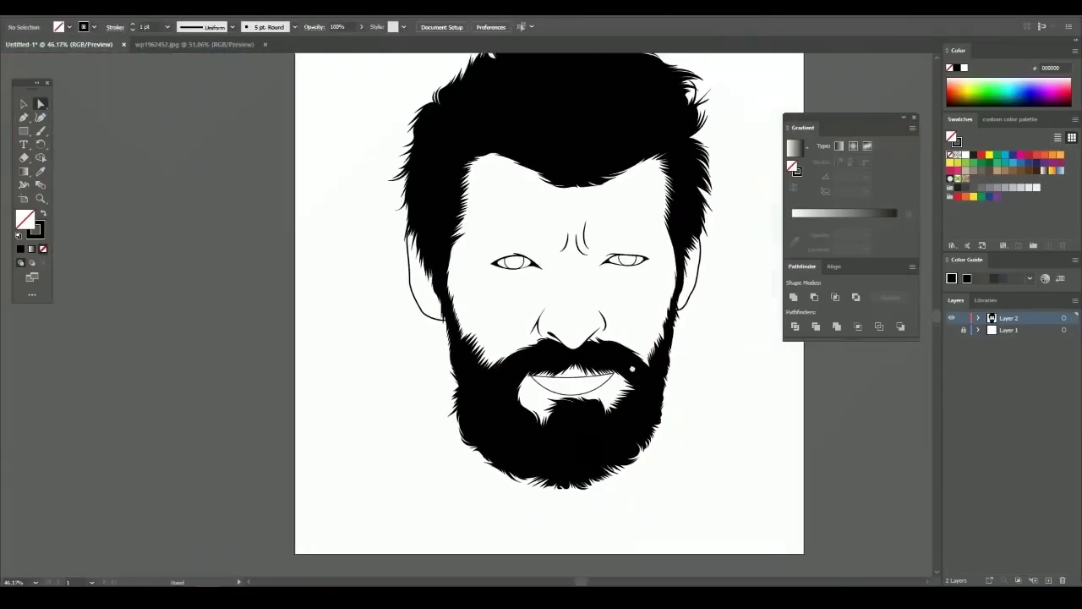
# Show the reference photo and trace the first eyebrow with zig-zag points along the brow
pyautogui.click(951, 329)
pyautogui.scroll(5, 404, 287)
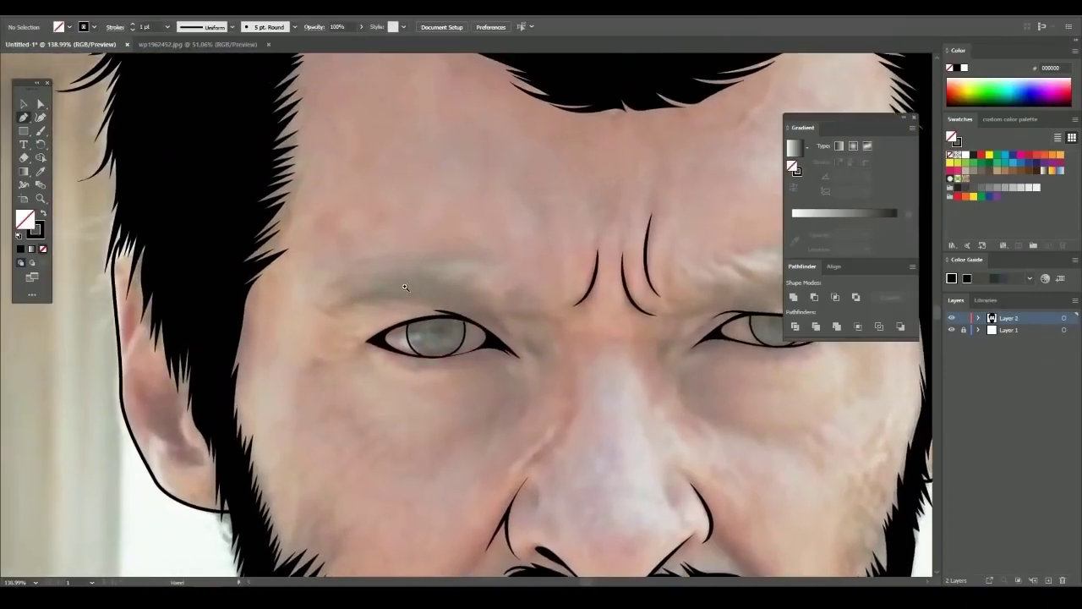
pyautogui.scroll(4, 405, 288)
pyautogui.click(251, 326)
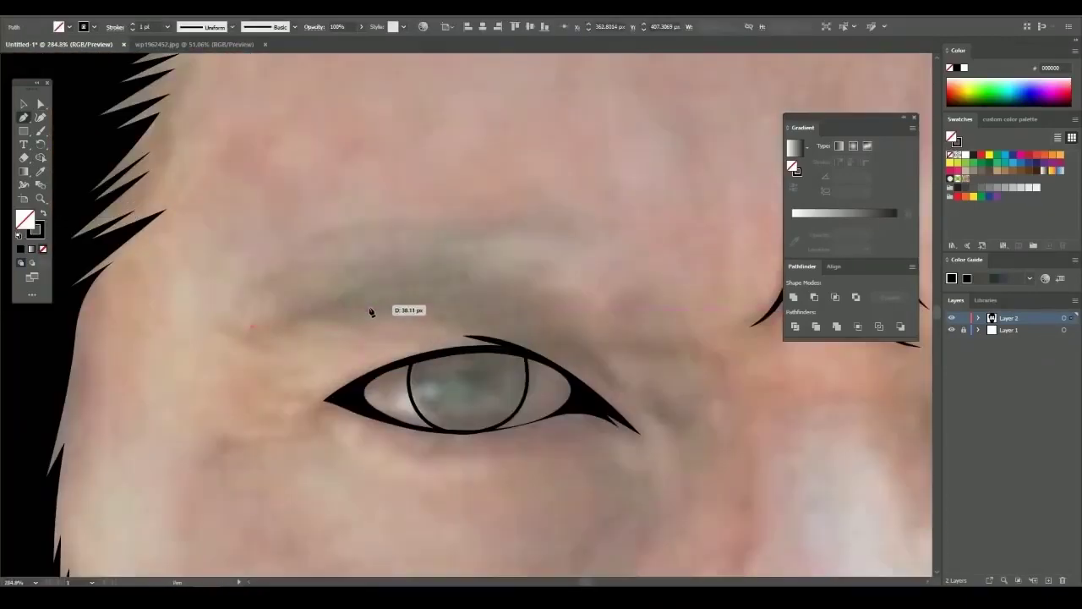
pyautogui.click(364, 318)
pyautogui.scroll(2, 397, 321)
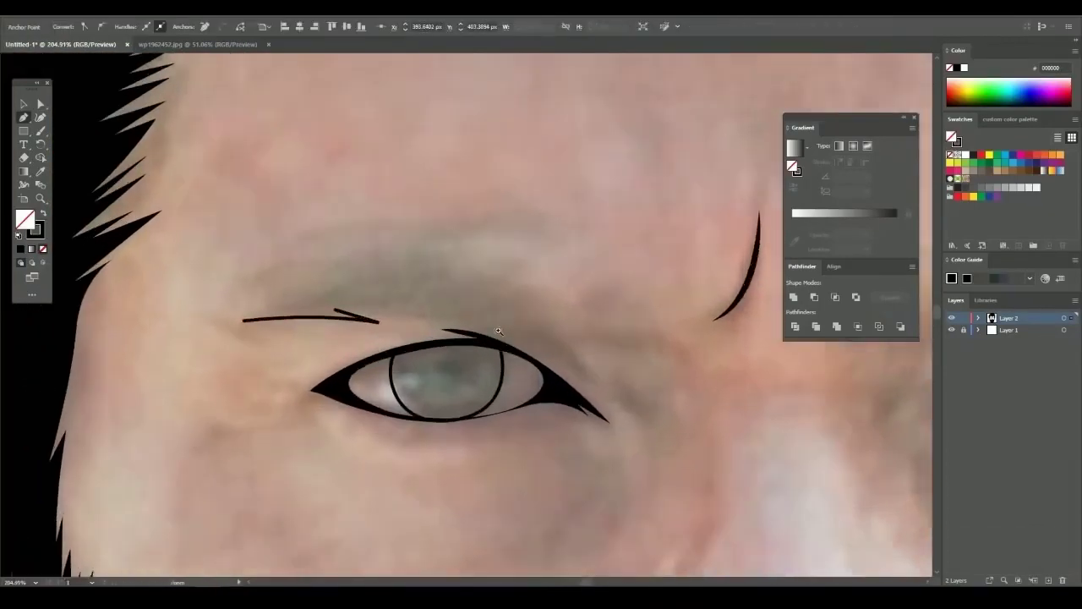
pyautogui.click(466, 326)
pyautogui.scroll(-5, 544, 342)
pyautogui.scroll(5, 495, 309)
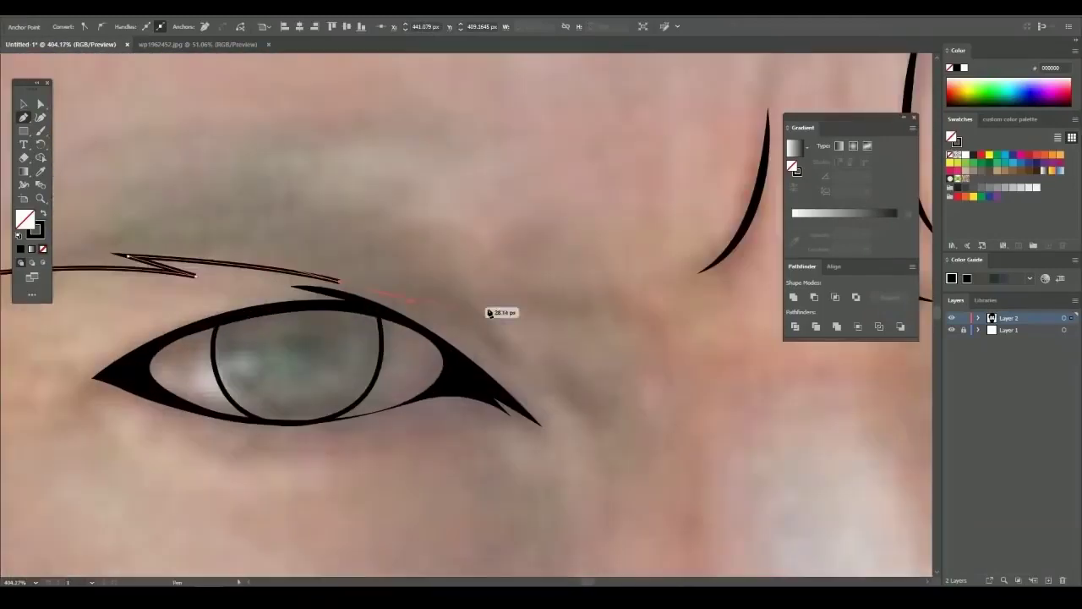
pyautogui.scroll(-5, 495, 310)
pyautogui.scroll(5, 517, 329)
pyautogui.scroll(-1, 498, 310)
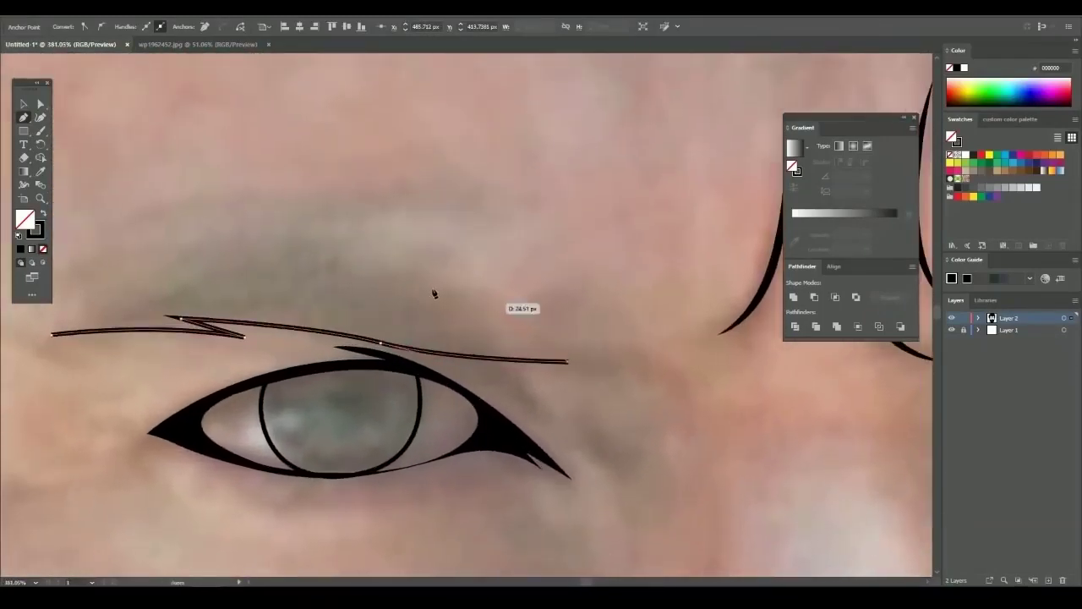
# Close the first eyebrow shape and add another spiky strand to it
pyautogui.click(567, 361)
pyautogui.scroll(2, 524, 304)
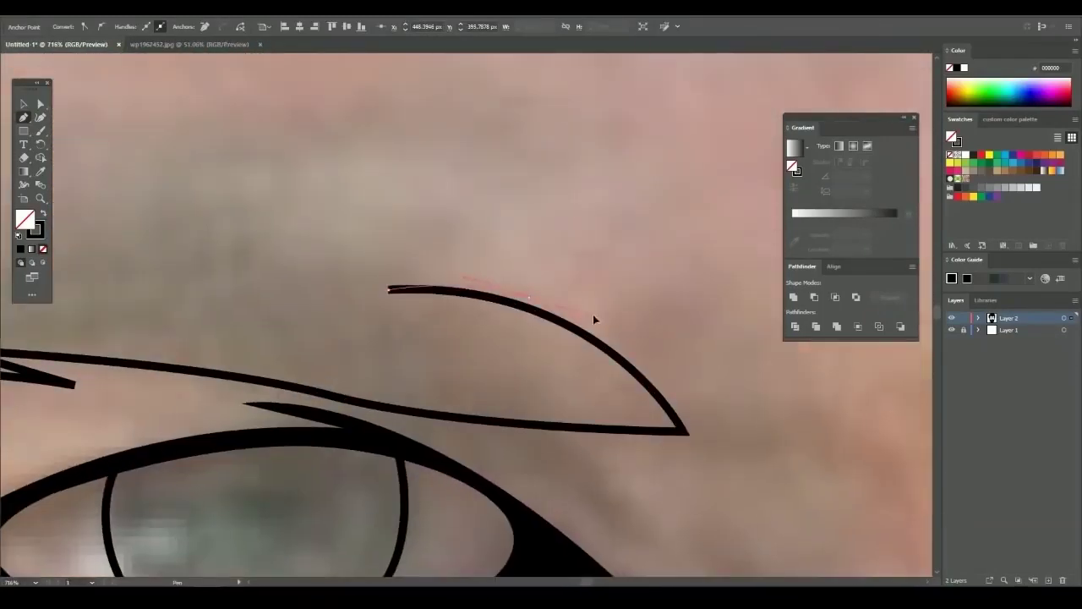
pyautogui.scroll(-1, 461, 291)
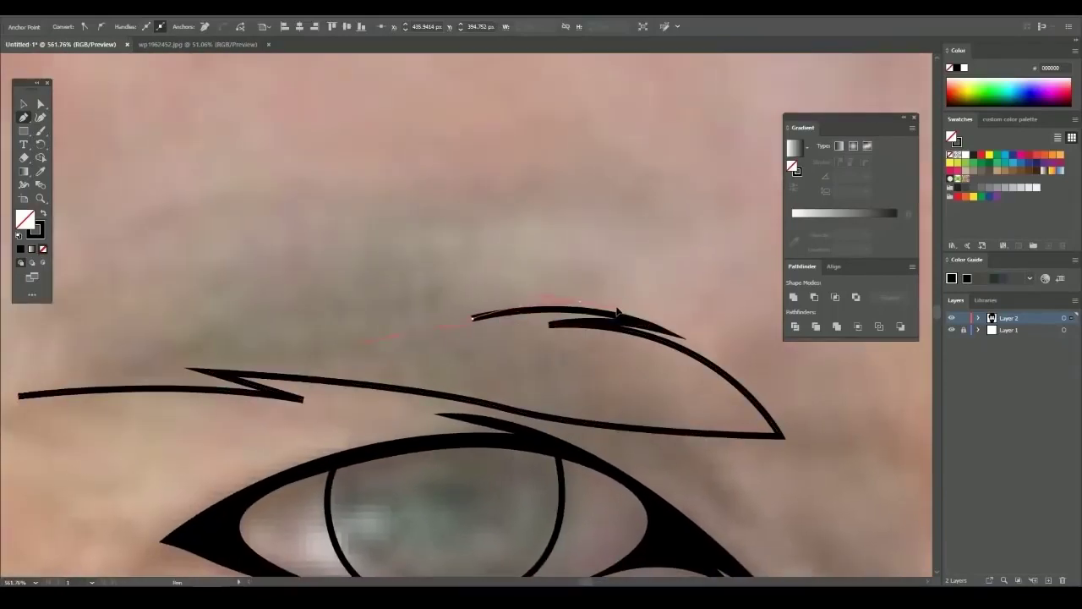
pyautogui.scroll(-1, 384, 342)
pyautogui.click(484, 316)
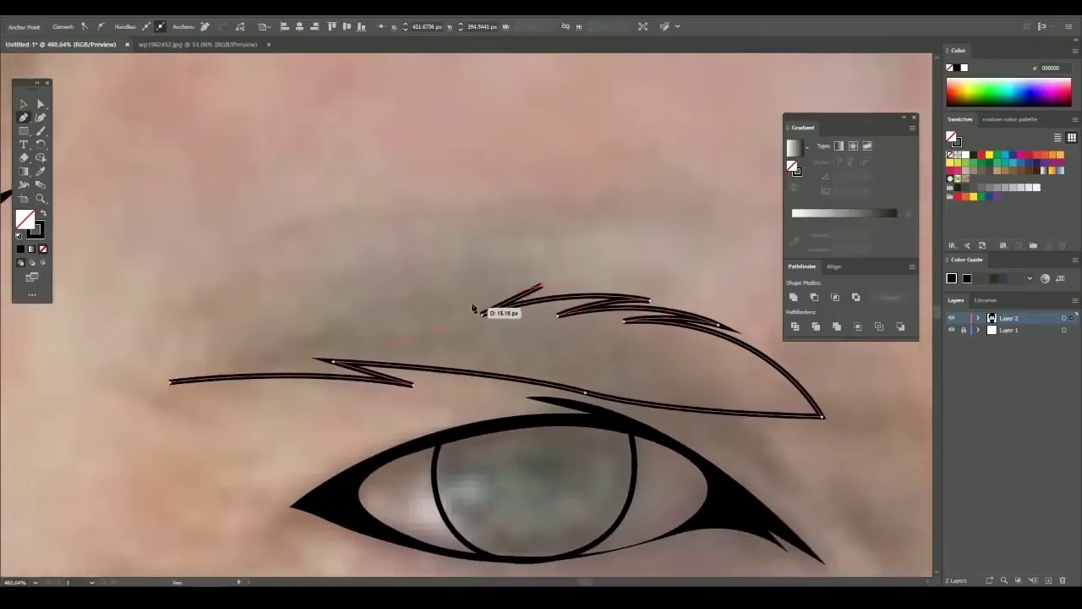
pyautogui.click(364, 311)
pyautogui.scroll(-1, 364, 312)
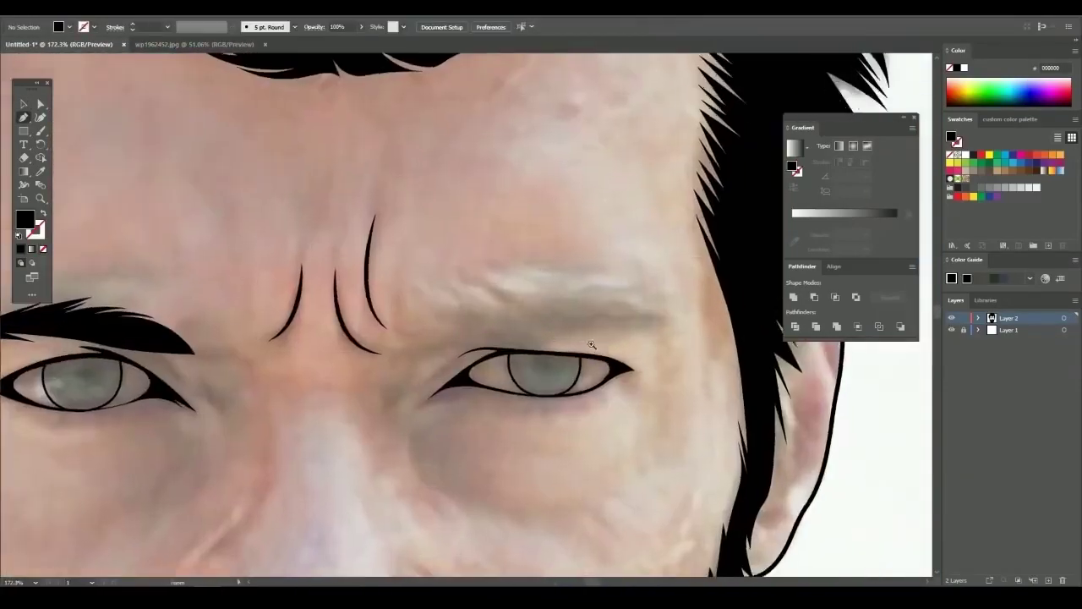
pyautogui.scroll(2, 592, 344)
# Draw the curved second eyebrow, then hide the photo and fit the artboard in view
pyautogui.click(384, 355)
pyautogui.moveTo(501, 368); pyautogui.dragTo(487, 366)
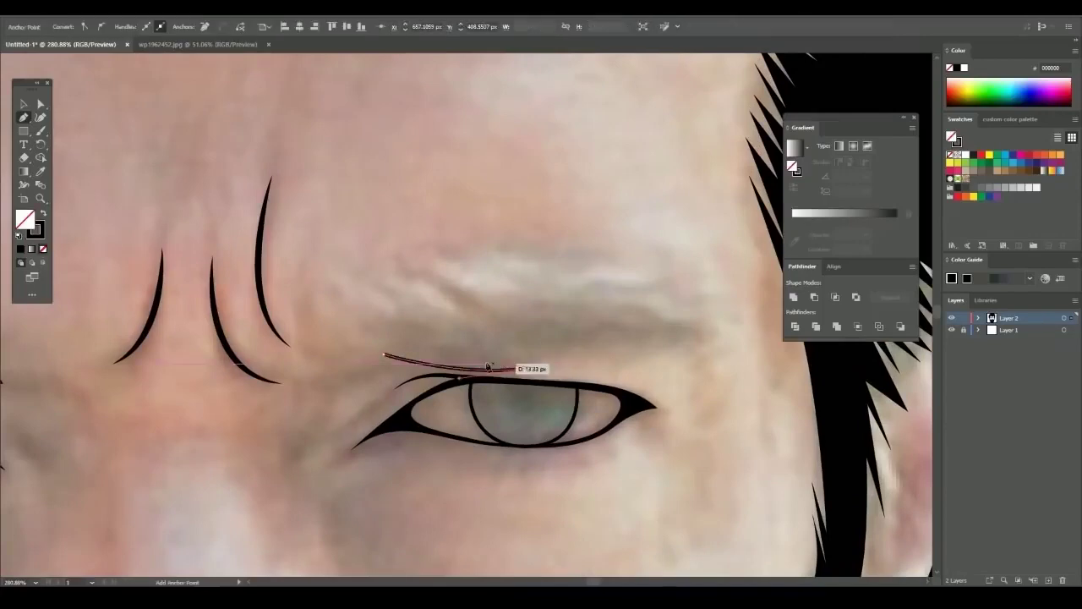
pyautogui.moveTo(606, 361); pyautogui.dragTo(650, 338)
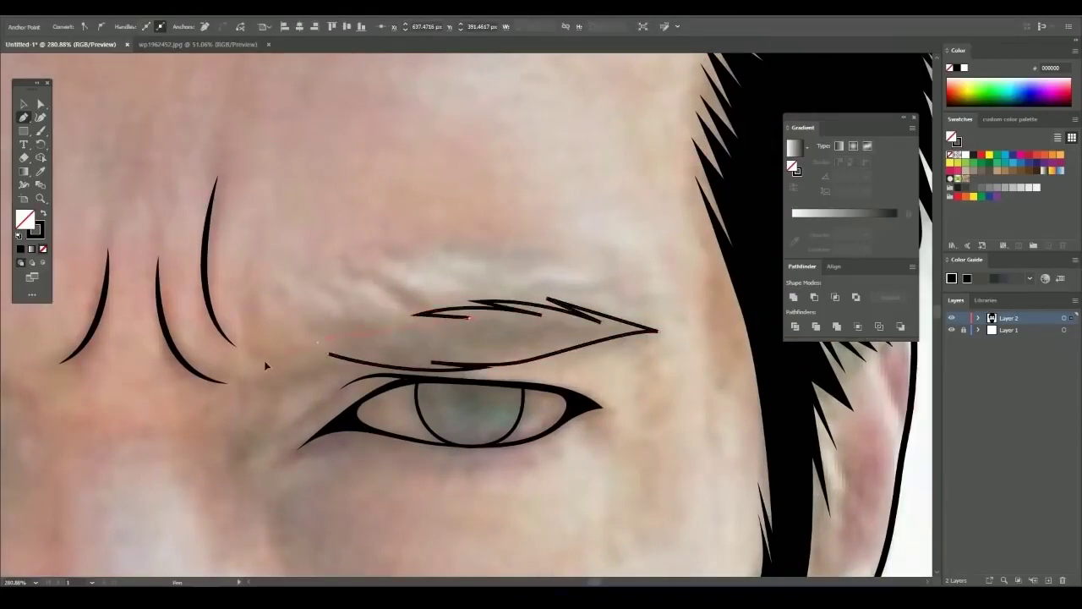
pyautogui.moveTo(391, 353); pyautogui.dragTo(388, 352)
pyautogui.scroll(-3, 382, 361)
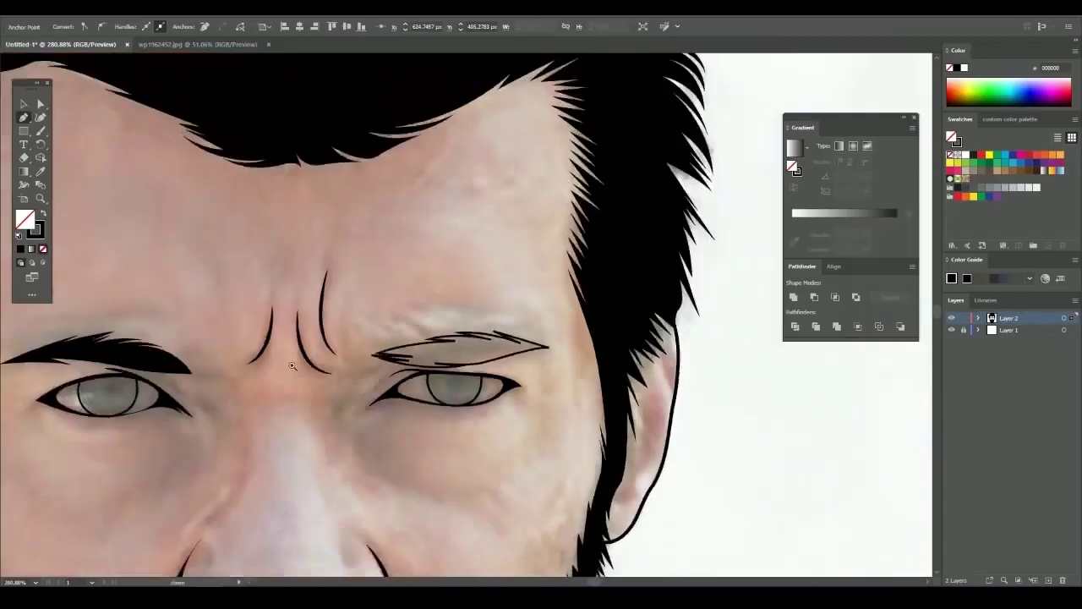
pyautogui.scroll(-2, 429, 425)
pyautogui.press('v')
pyautogui.scroll(-2, 515, 340)
pyautogui.hotkey('ctrl', 'shift', 'w')
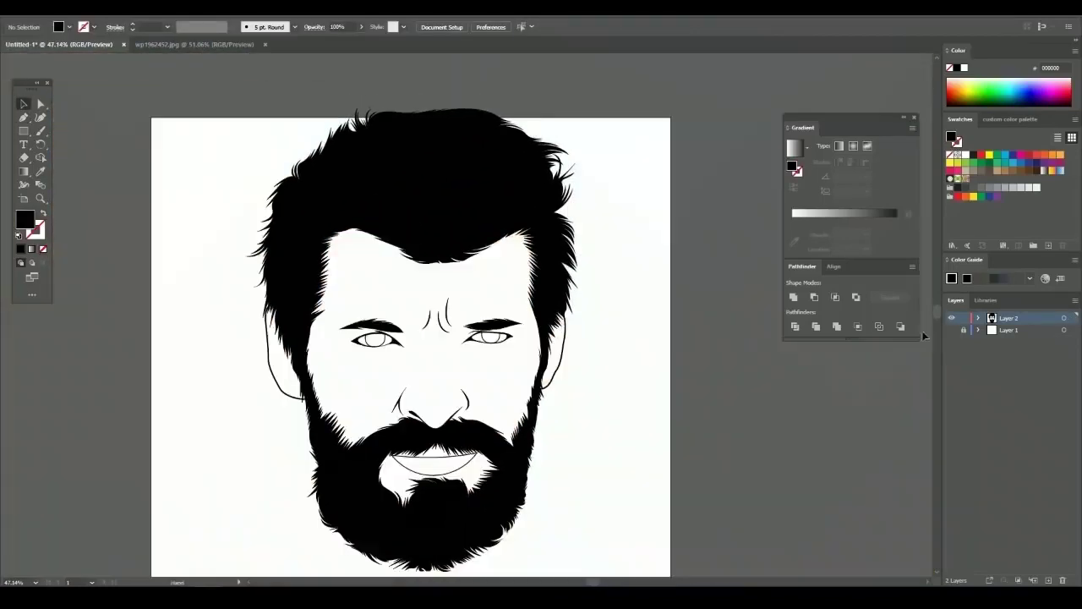
pyautogui.hotkey('ctrl', '0')
# Show the reference photo and draw the crease line beside the nose
pyautogui.click(951, 330)
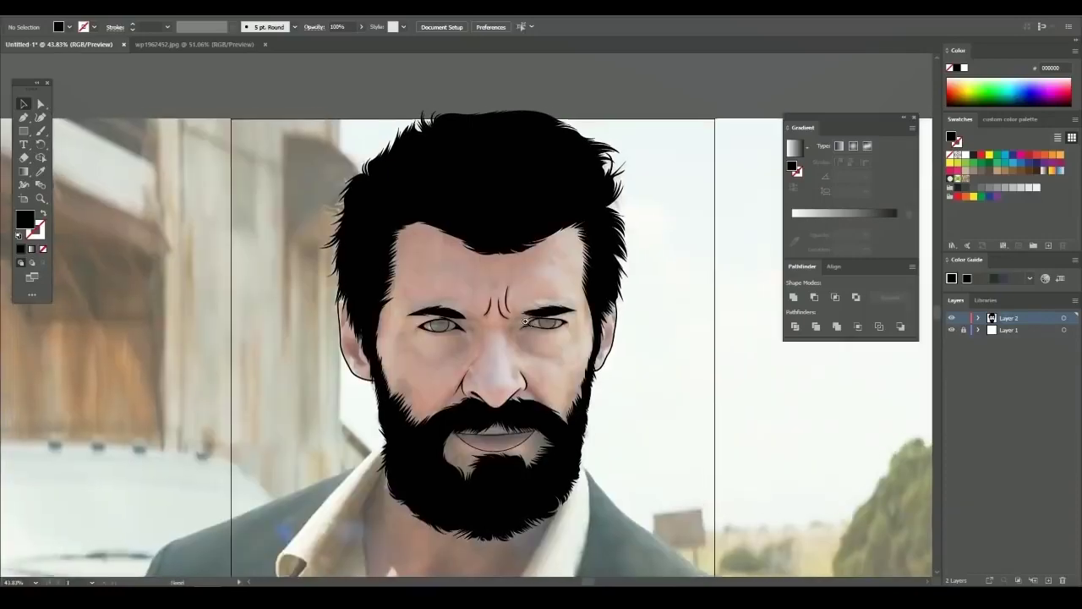
pyautogui.scroll(2, 565, 356)
pyautogui.scroll(3, 565, 356)
pyautogui.press('p')
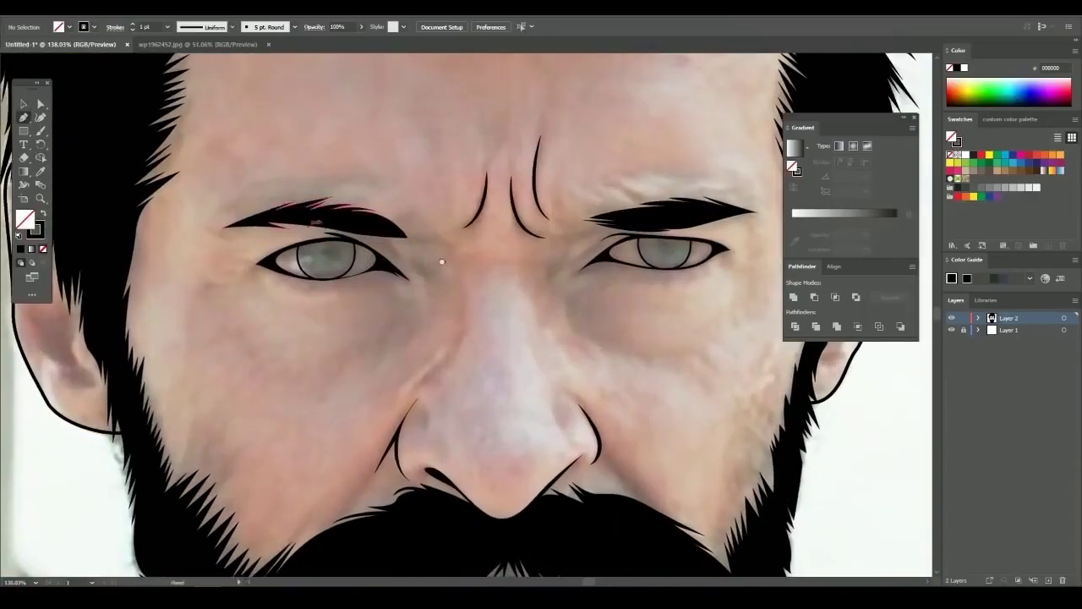
pyautogui.scroll(1, 461, 275)
pyautogui.moveTo(335, 435); pyautogui.dragTo(335, 435)
pyautogui.press('v')
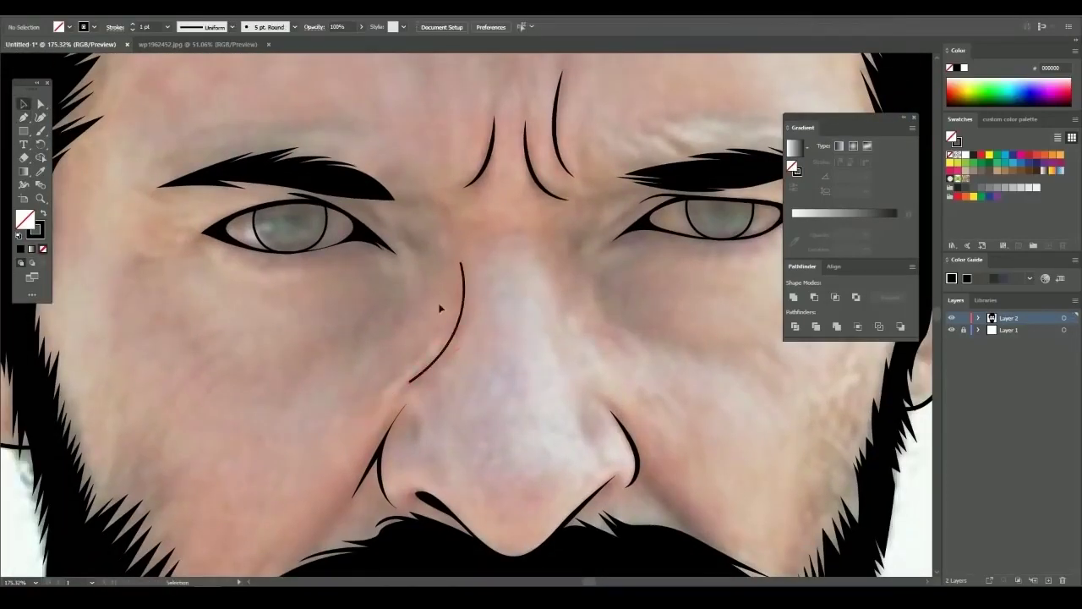
pyautogui.click(496, 265)
# Select the eye-crease and nose lines with the Selection tool to check them
pyautogui.scroll(2, 495, 266)
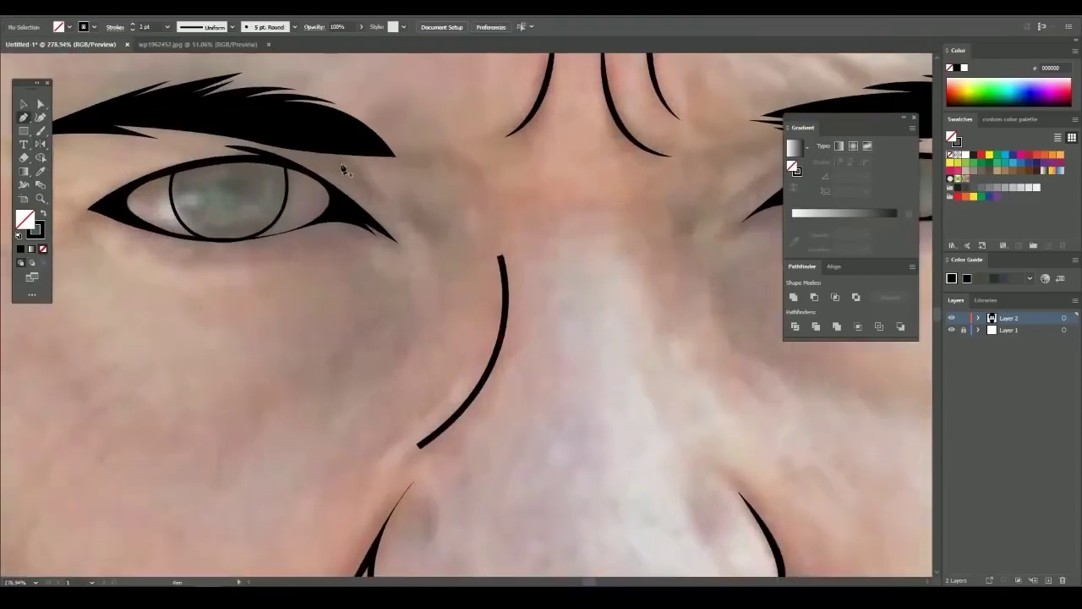
pyautogui.press('p')
pyautogui.scroll(-1, 505, 257)
pyautogui.scroll(2, 625, 177)
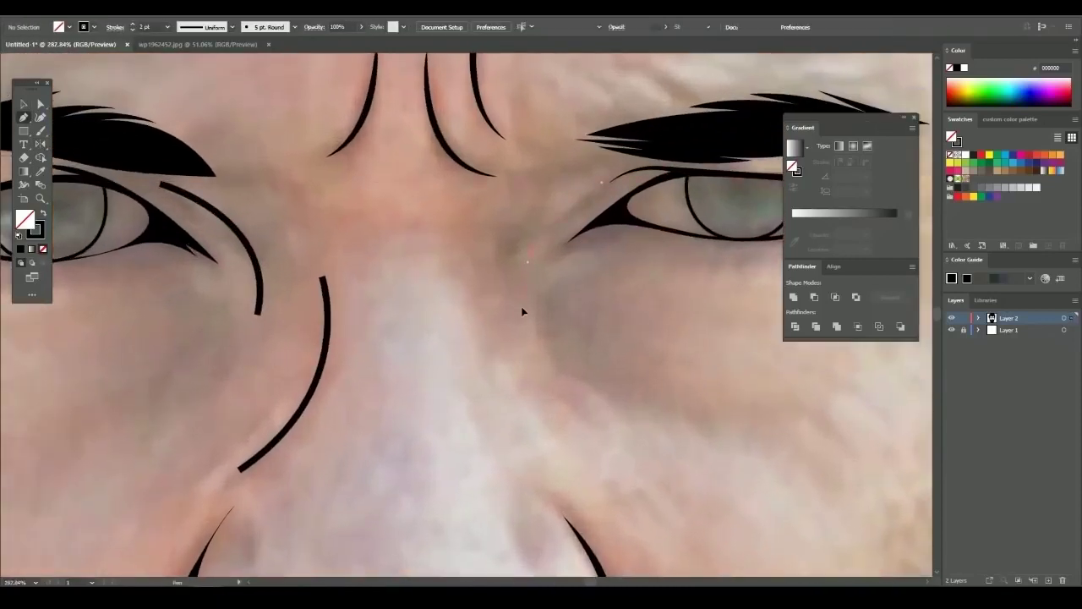
pyautogui.scroll(-2, 520, 400)
pyautogui.press('v')
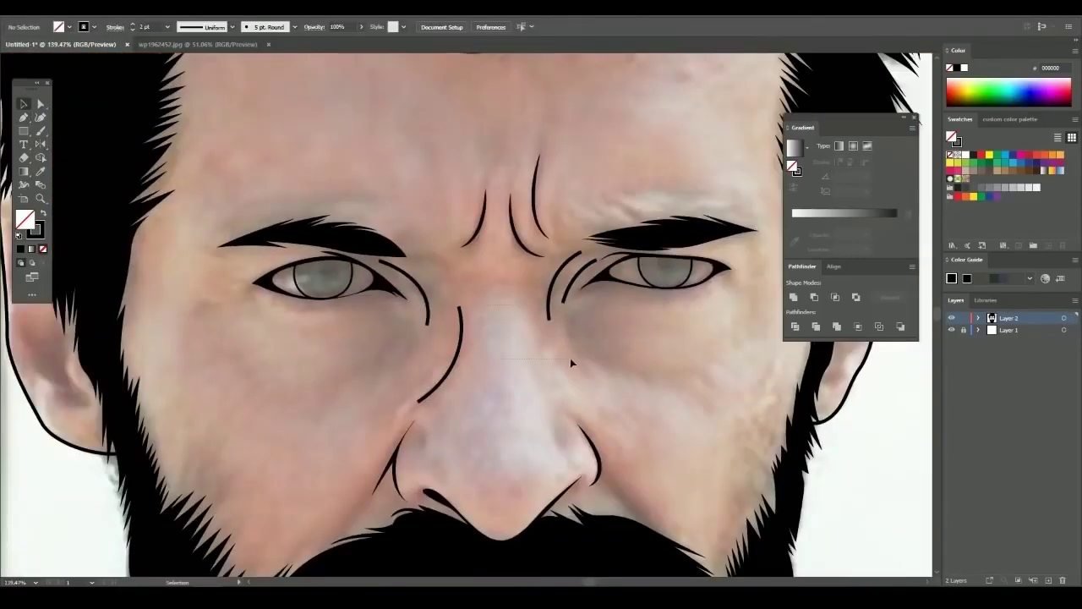
pyautogui.moveTo(570, 363); pyautogui.dragTo(398, 271)
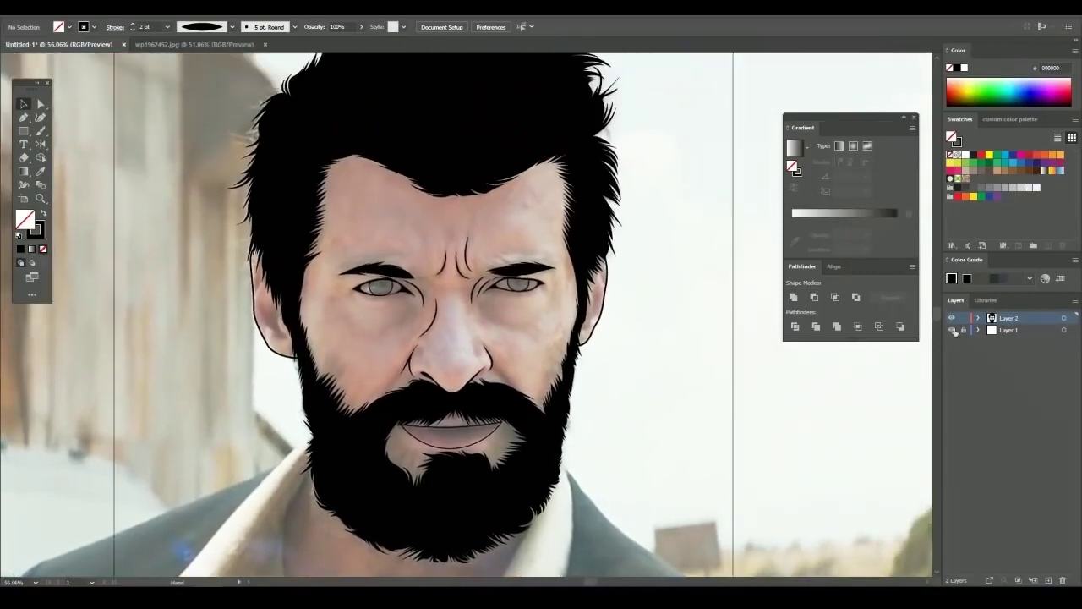
# Expand all the line-art strokes into filled shapes and duplicate the layer as a backup
pyautogui.hotkey('ctrl', 'a')
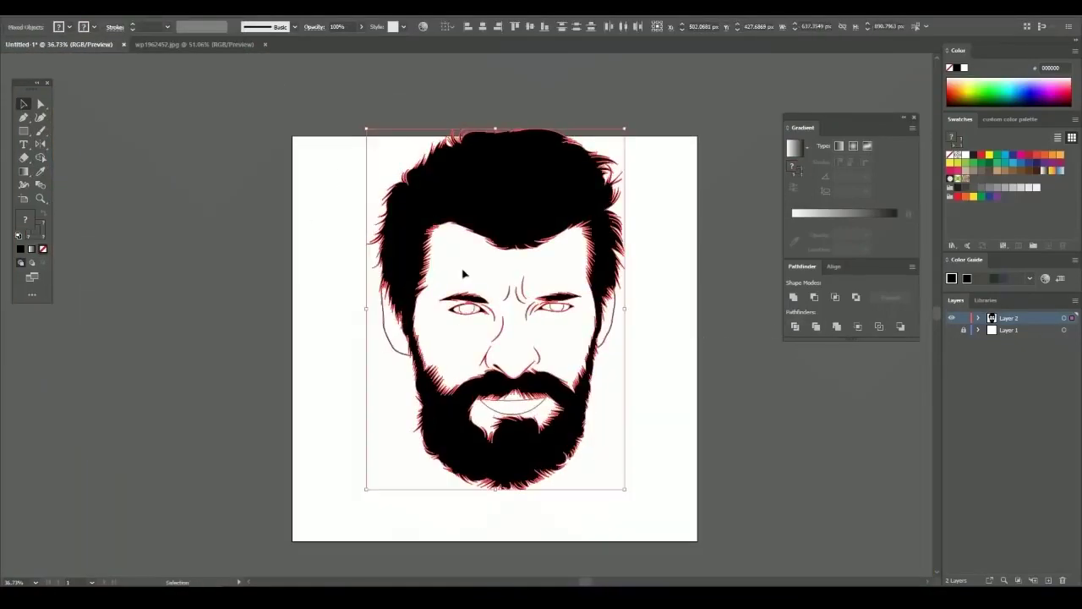
pyautogui.click(93, 10)
pyautogui.click(118, 139)
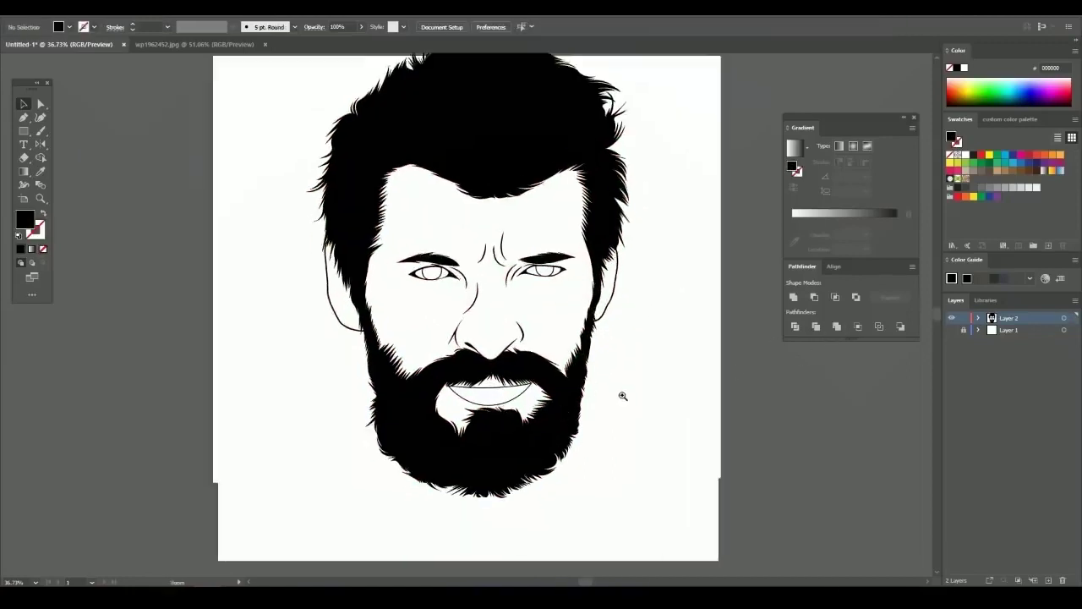
pyautogui.moveTo(1044, 475); pyautogui.dragTo(1048, 578)
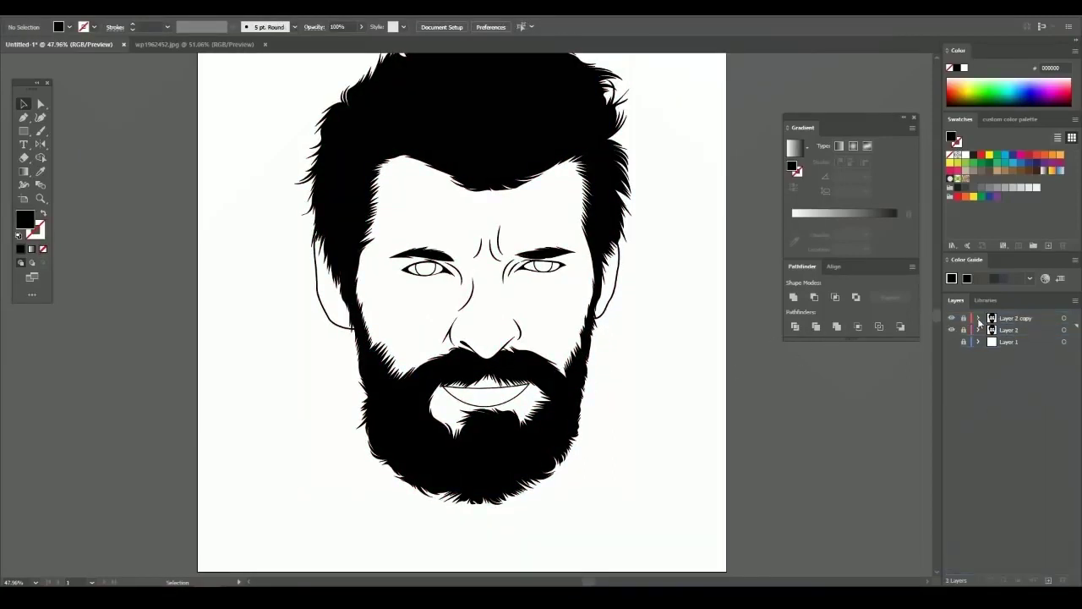
# Draw a peach skin-tone rectangle over the whole face and send it to the back
pyautogui.click(1009, 119)
pyautogui.click(991, 170)
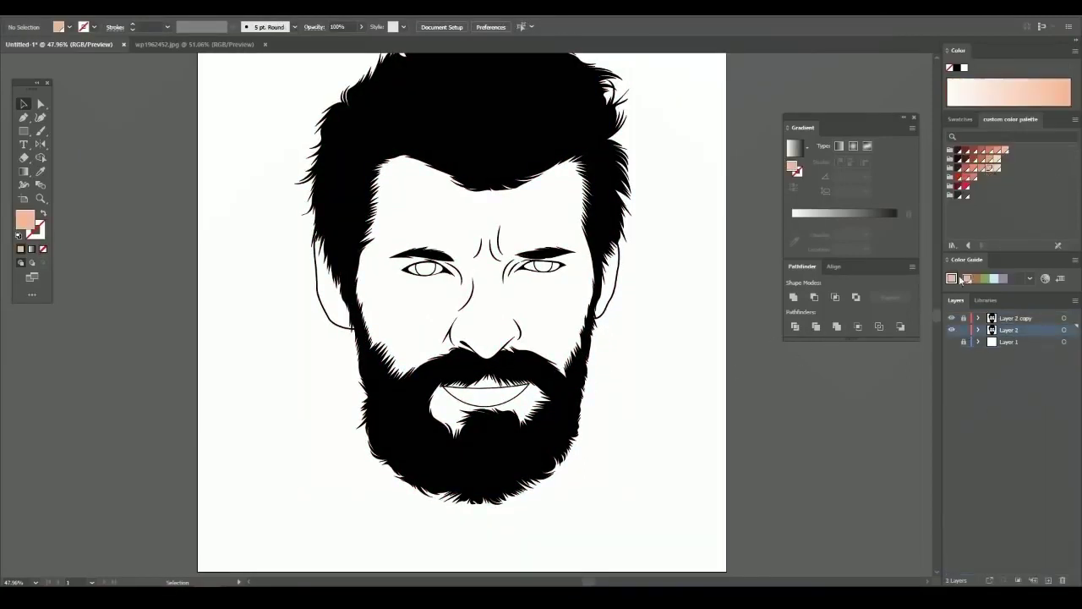
pyautogui.scroll(-1, 396, 346)
pyautogui.moveTo(261, 73); pyautogui.dragTo(662, 520)
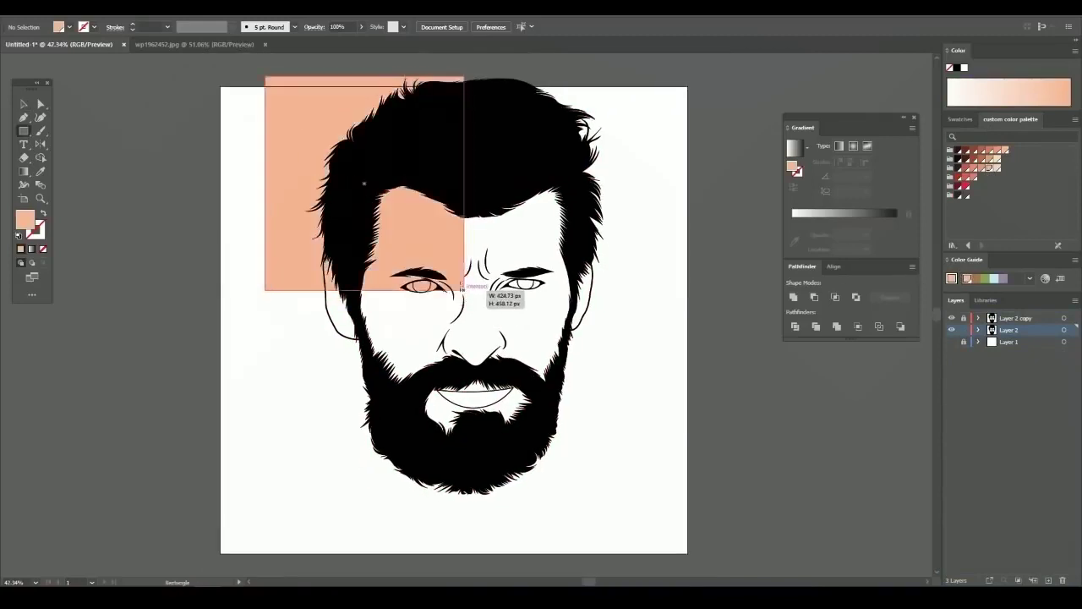
pyautogui.rightClick(525, 342)
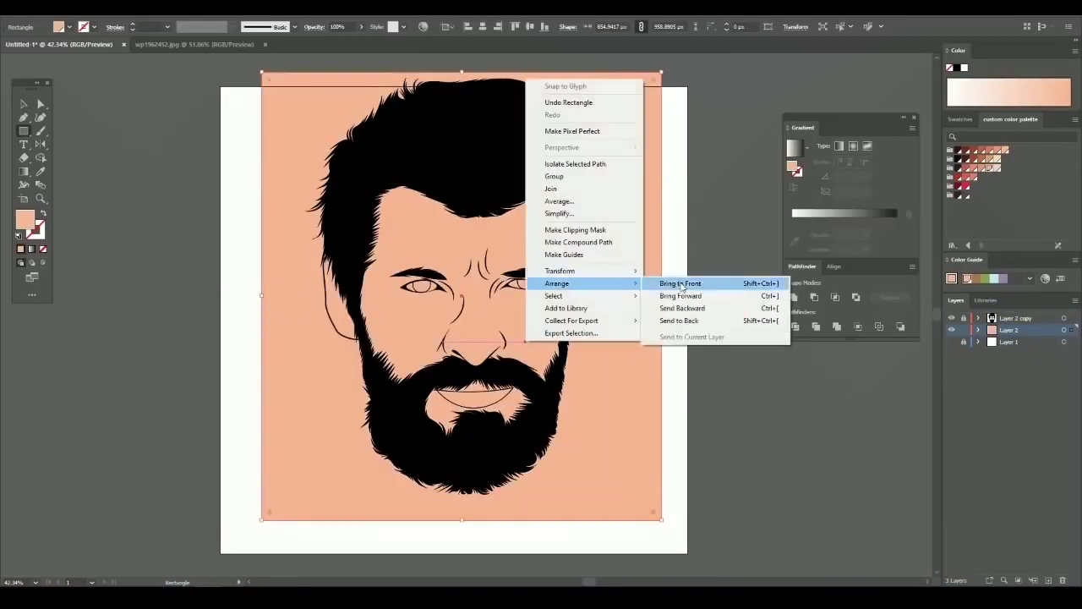
pyautogui.click(688, 314)
# Divide all artwork with Pathfinder, ungroup, and delete the peach area outside the face
pyautogui.scroll(-1, 349, 188)
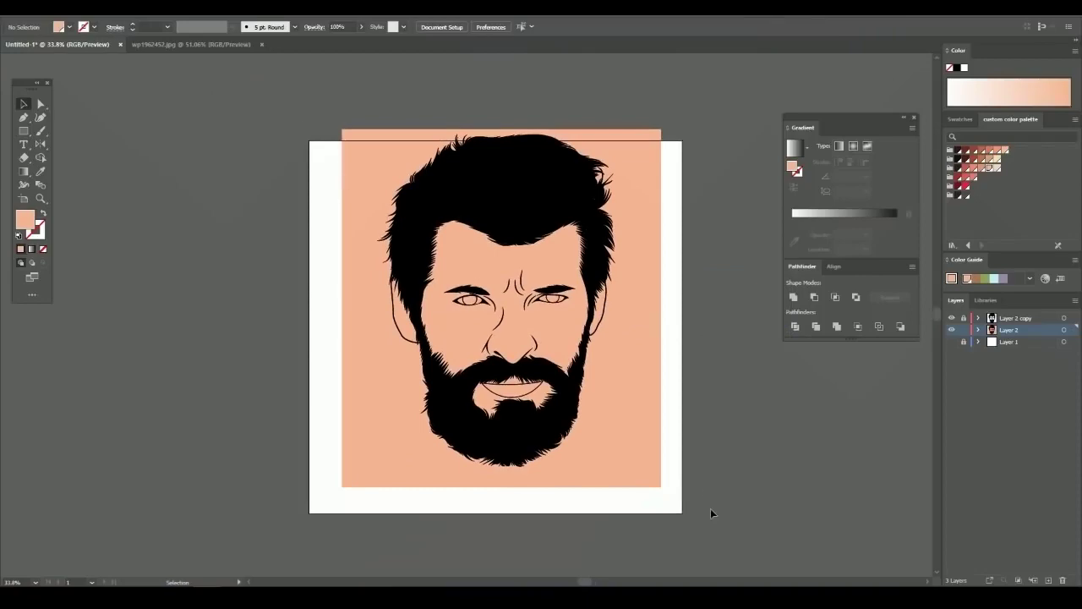
pyautogui.hotkey('ctrl', 'a')
pyautogui.click(794, 327)
pyautogui.rightClick(623, 338)
pyautogui.click(720, 420)
pyautogui.click(622, 425)
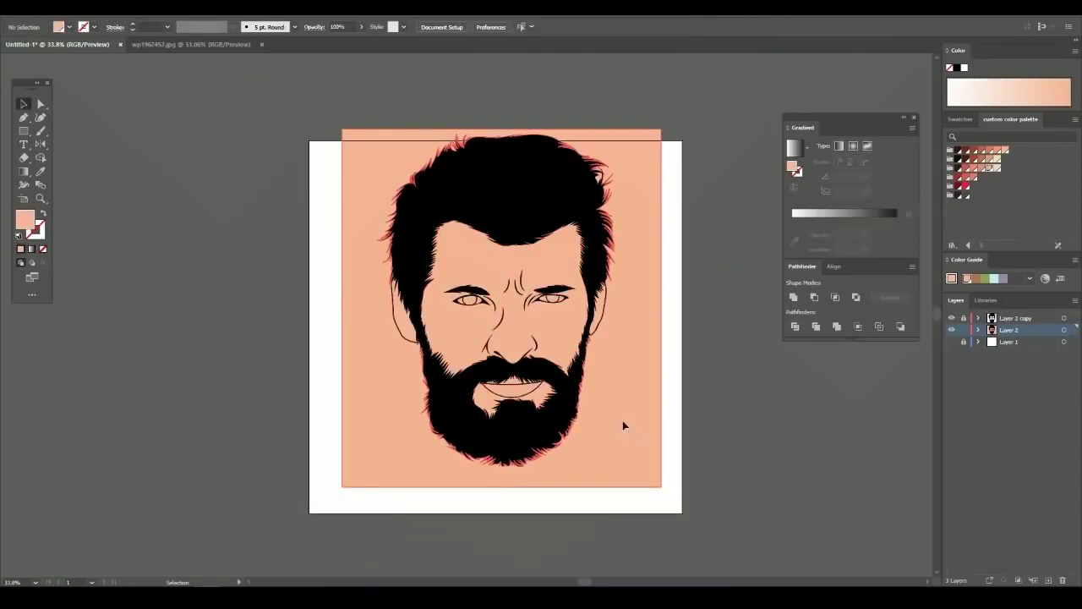
pyautogui.press('Delete')
# Select the iris shape, toggling the reference photo to check it against the artwork
pyautogui.scroll(2, 521, 236)
pyautogui.scroll(1, 541, 270)
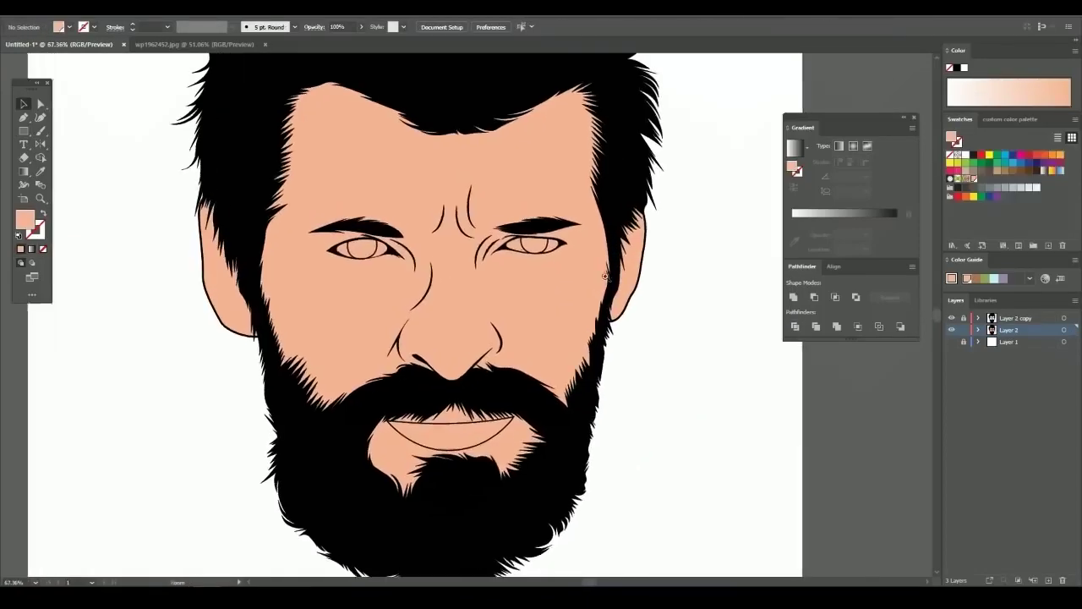
pyautogui.scroll(3, 592, 262)
pyautogui.click(615, 258)
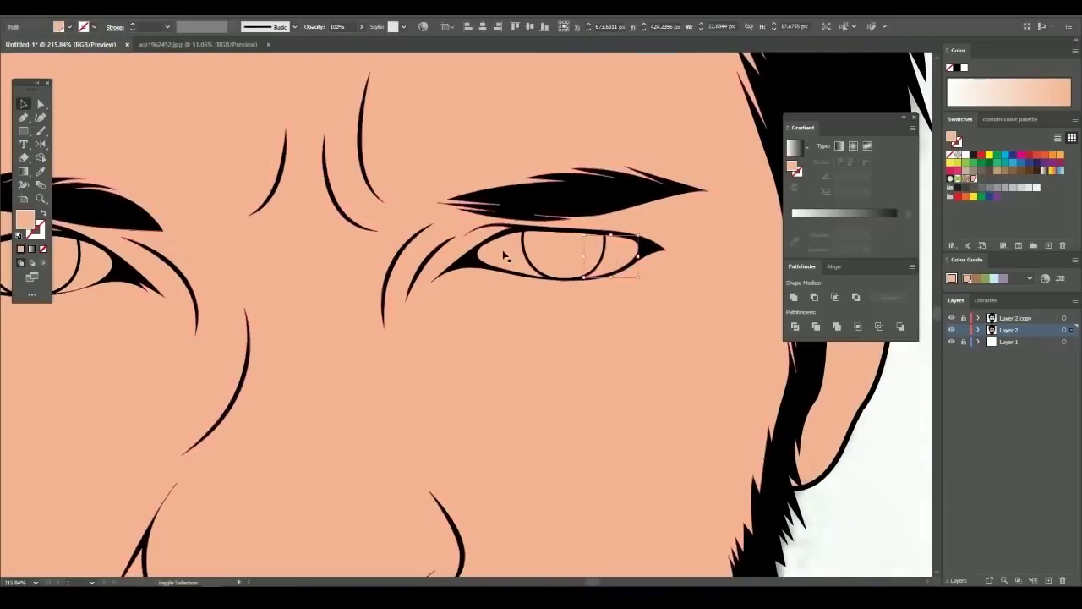
pyautogui.hscroll(-3, 500, 249)
pyautogui.scroll(-3, 295, 306)
pyautogui.scroll(-3, 295, 306)
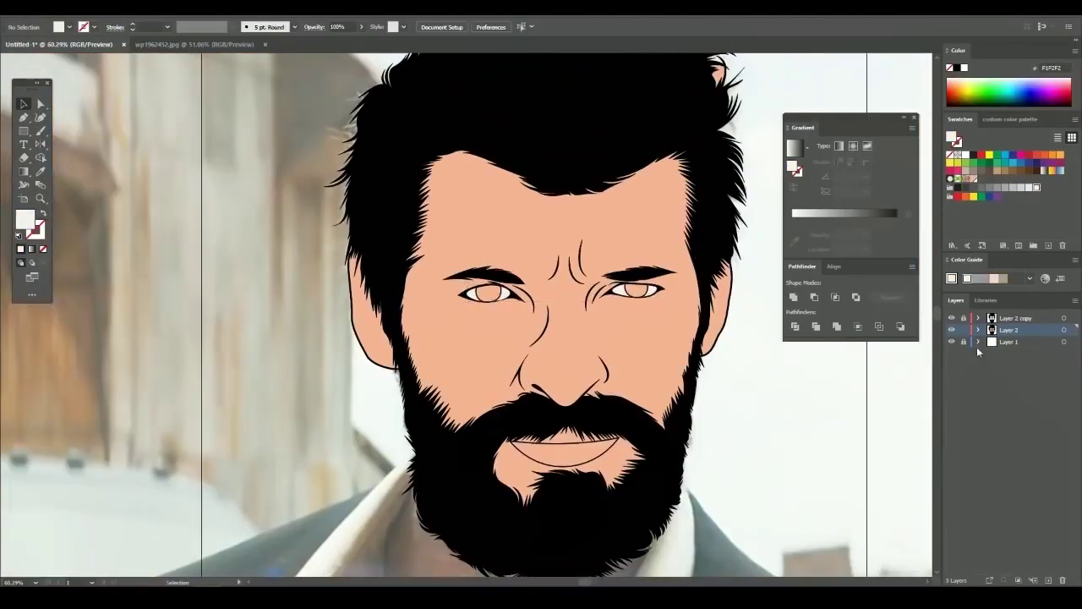
pyautogui.click(950, 342)
pyautogui.scroll(4, 541, 287)
pyautogui.click(950, 342)
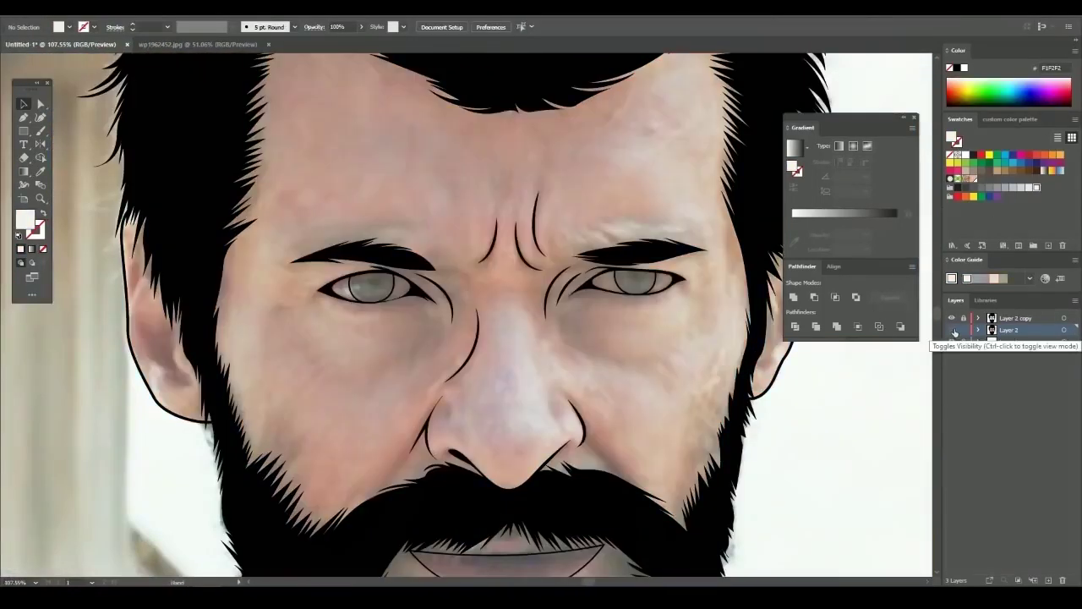
pyautogui.scroll(2, 598, 288)
pyautogui.click(597, 288)
pyautogui.scroll(-1, 597, 288)
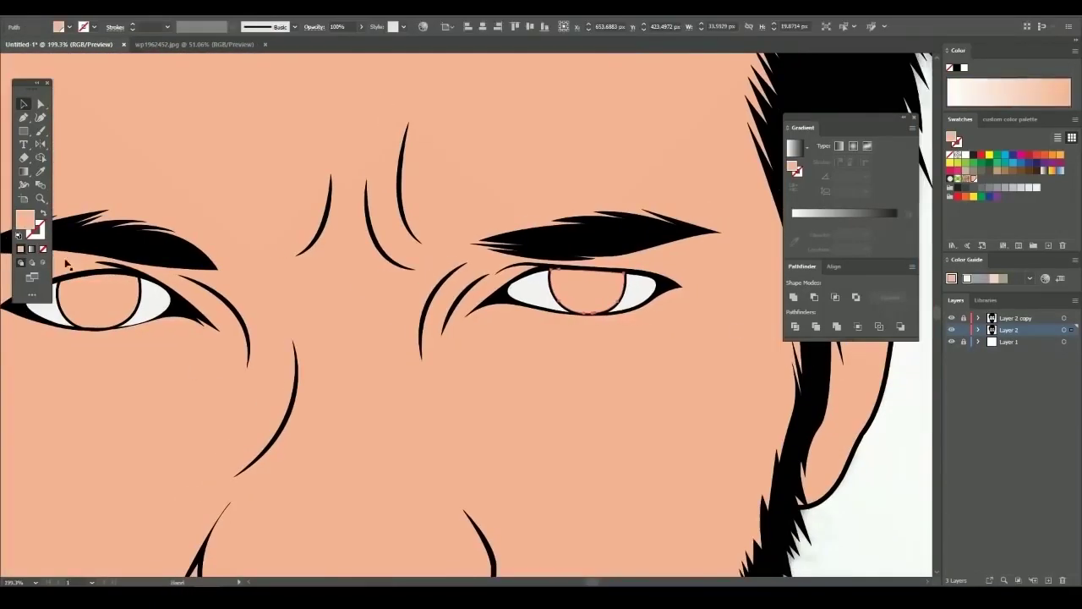
# Fill both irises dark green using the Color Picker
pyautogui.doubleClick(24, 220)
pyautogui.moveTo(460, 205); pyautogui.dragTo(240, 197)
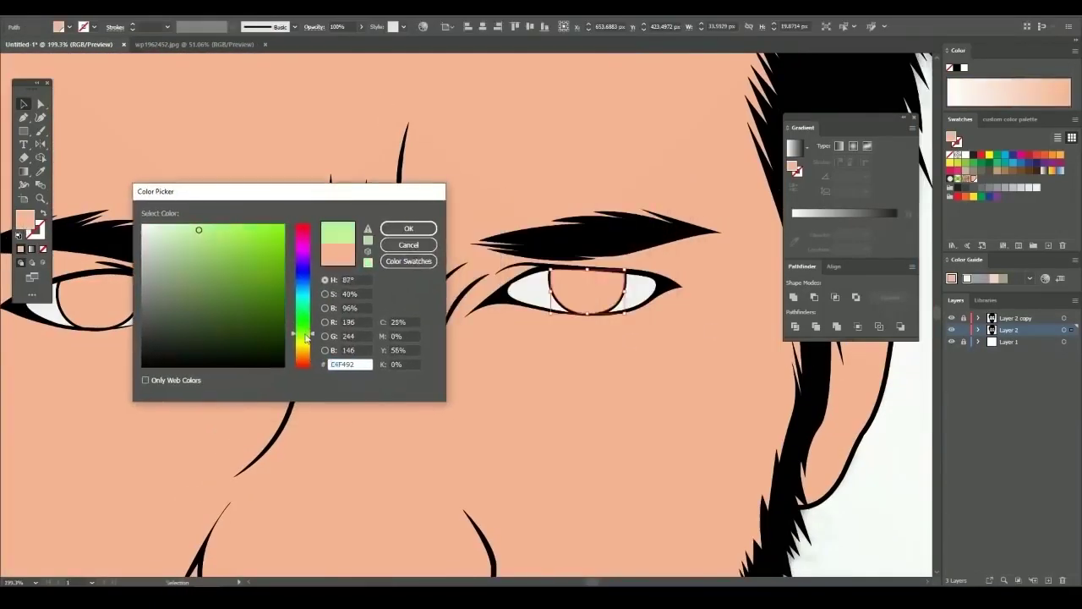
pyautogui.moveTo(303, 308); pyautogui.dragTo(302, 319)
pyautogui.click(384, 228)
pyautogui.scroll(-2, 874, 430)
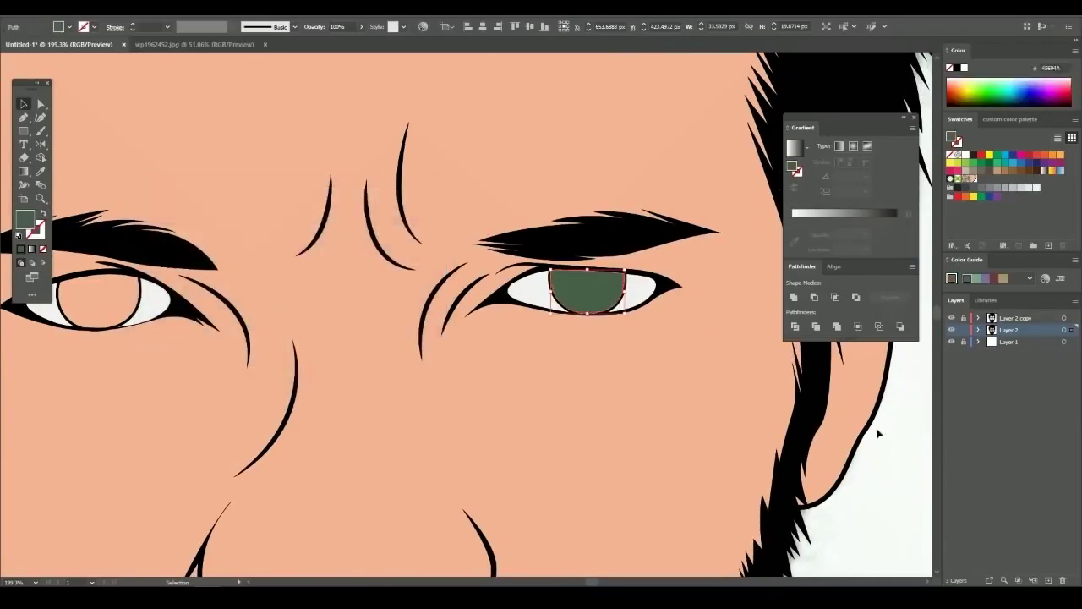
pyautogui.click(85, 305)
pyautogui.scroll(-2, 707, 390)
pyautogui.click(708, 390)
pyautogui.scroll(2, 708, 390)
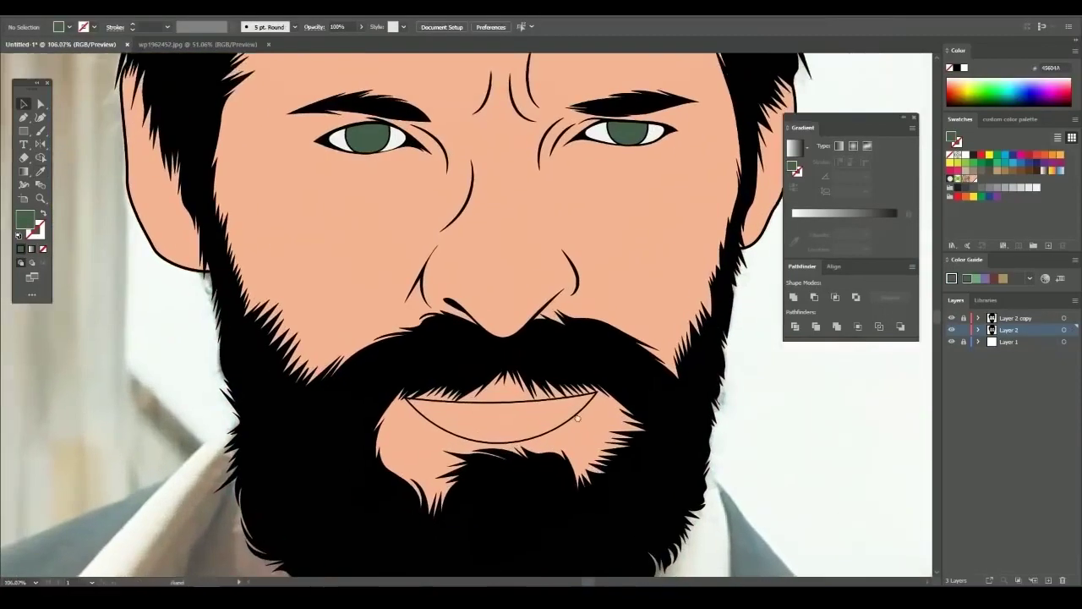
# Fill the lower lip salmon-red and the upper lip dark maroon from the swatches
pyautogui.click(529, 388)
pyautogui.click(968, 178)
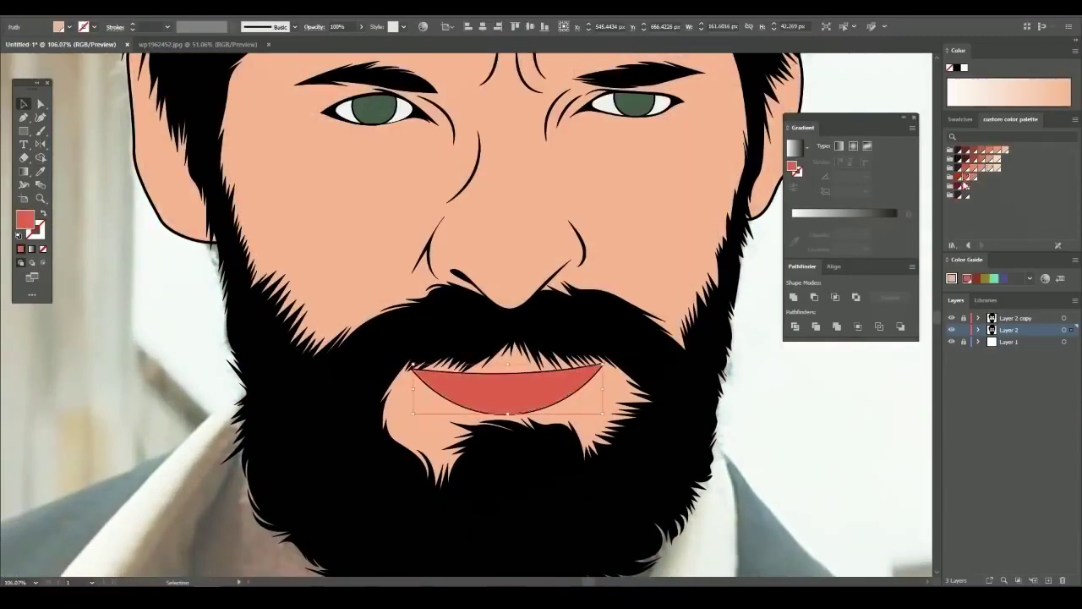
pyautogui.click(512, 355)
pyautogui.click(966, 184)
pyautogui.scroll(-2, 665, 376)
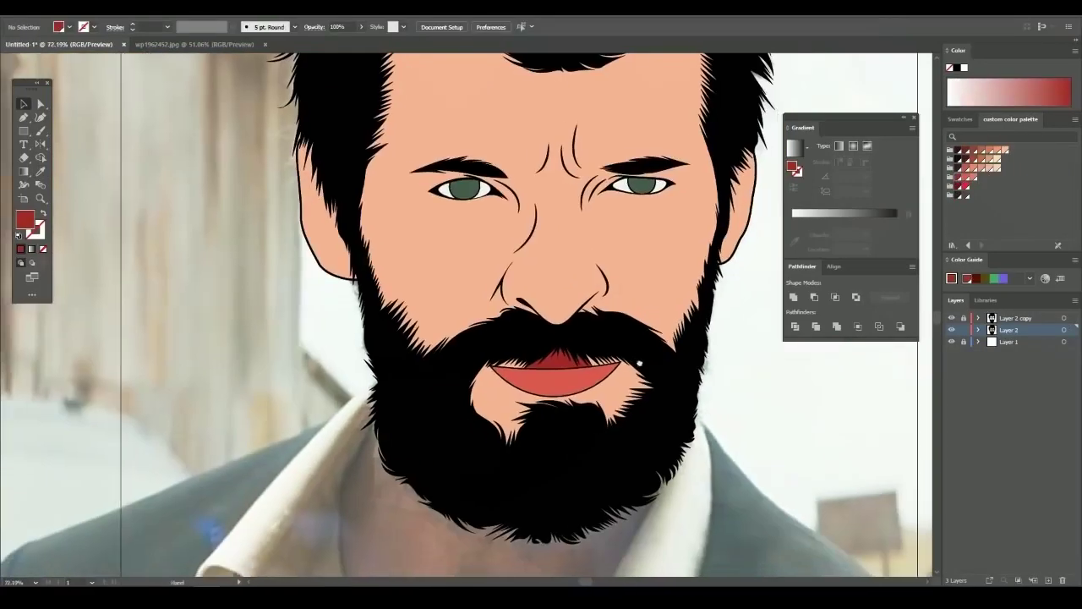
pyautogui.scroll(3, 665, 376)
pyautogui.click(966, 185)
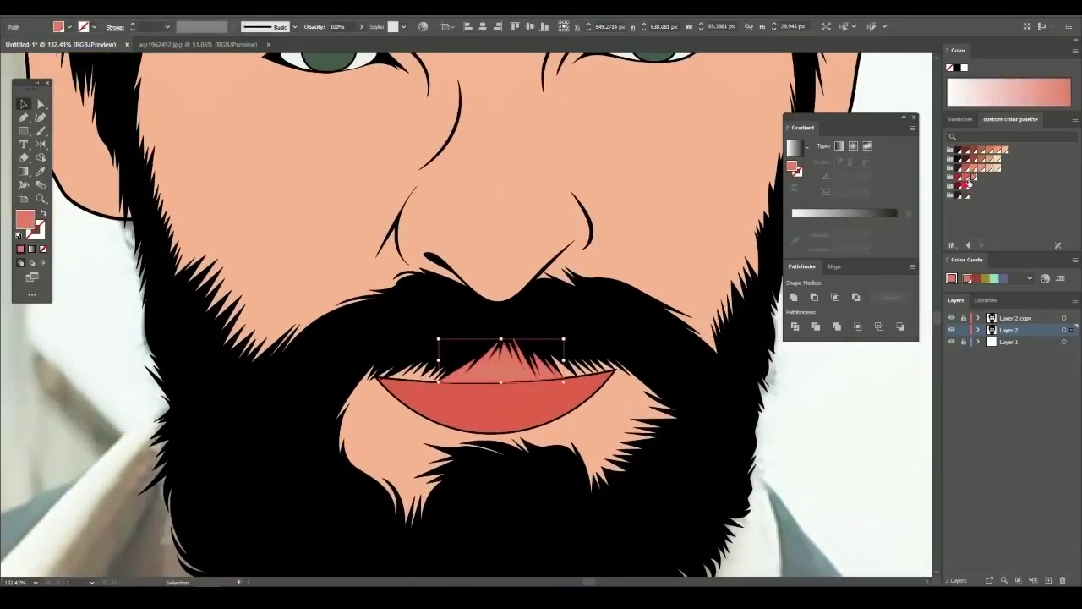
pyautogui.hotkey('ctrl', 'z')
pyautogui.scroll(5, 566, 373)
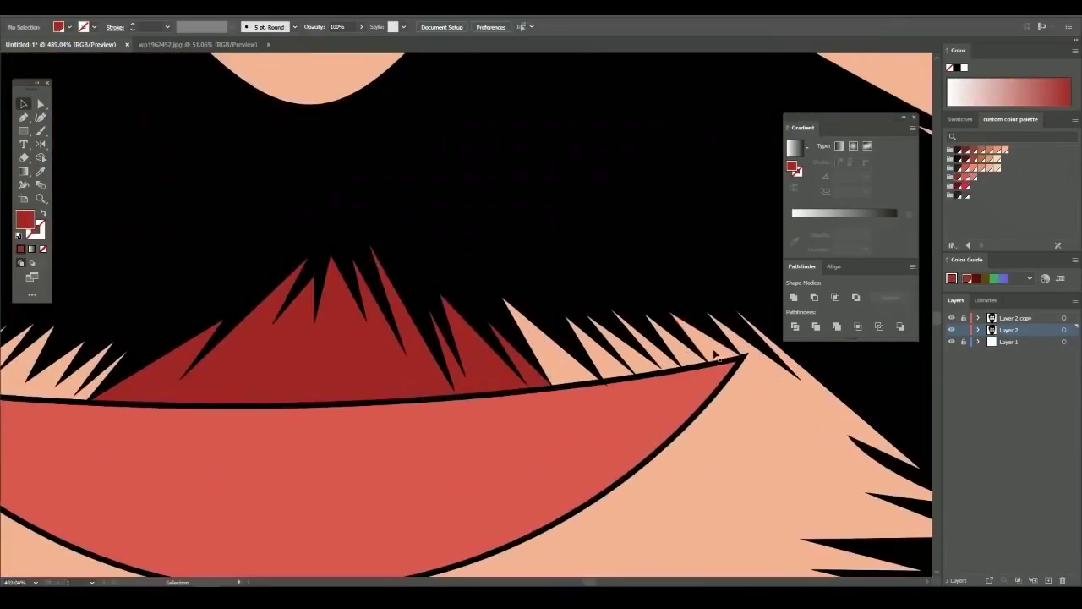
# Recolour the skin spikes at both mouth corners and compare against the reference photo
pyautogui.click(672, 362)
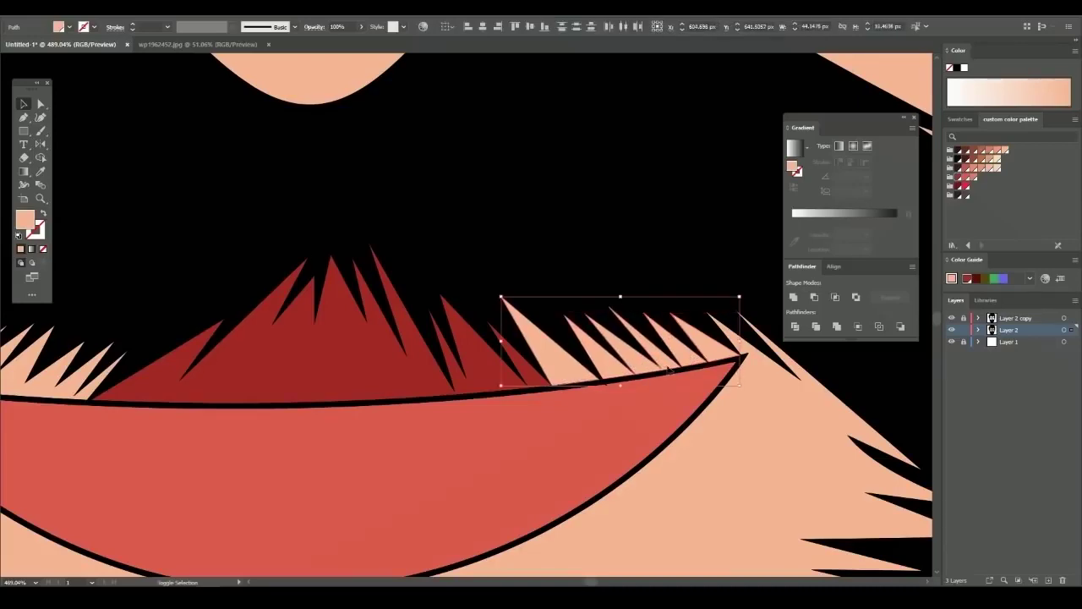
pyautogui.scroll(-3, 471, 363)
pyautogui.scroll(4, 394, 355)
pyautogui.click(304, 362)
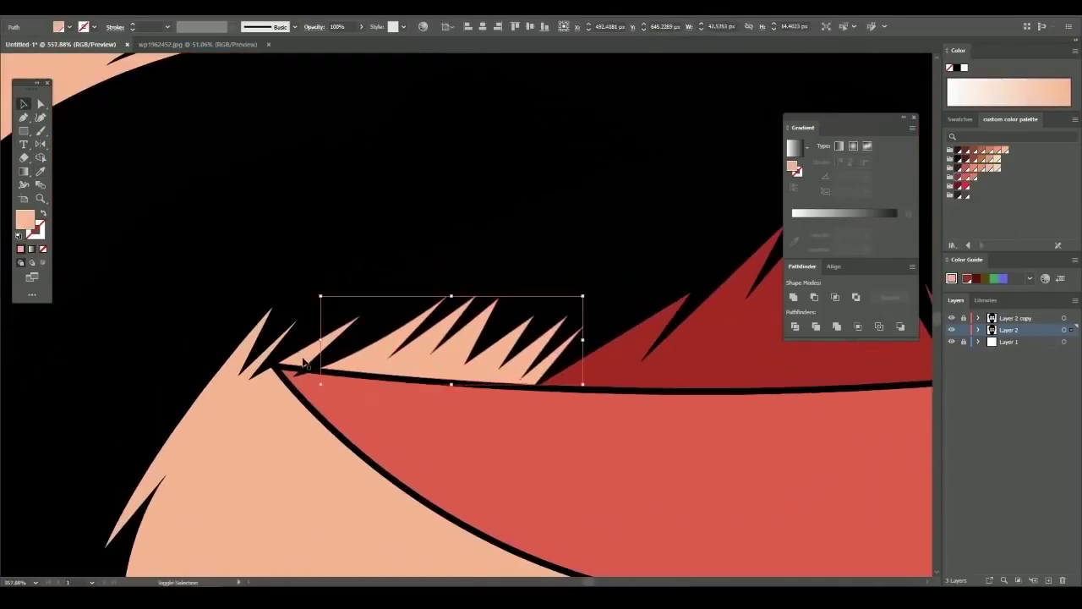
pyautogui.click(652, 362)
pyautogui.scroll(-3, 355, 355)
pyautogui.scroll(-3, 355, 355)
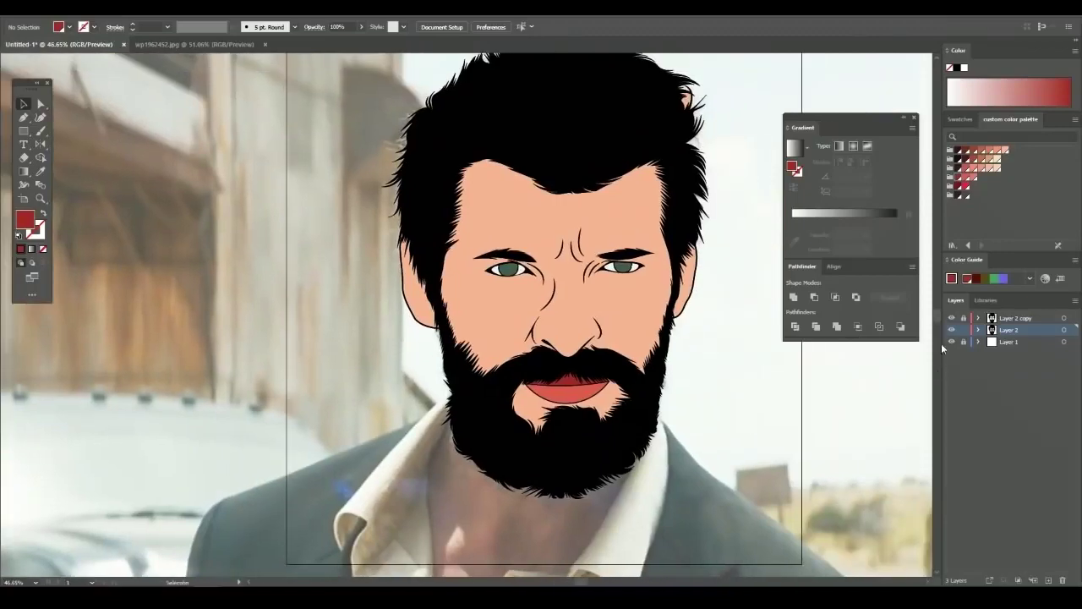
pyautogui.click(951, 342)
pyautogui.scroll(-2, 678, 357)
pyautogui.scroll(3, 507, 321)
pyautogui.click(951, 341)
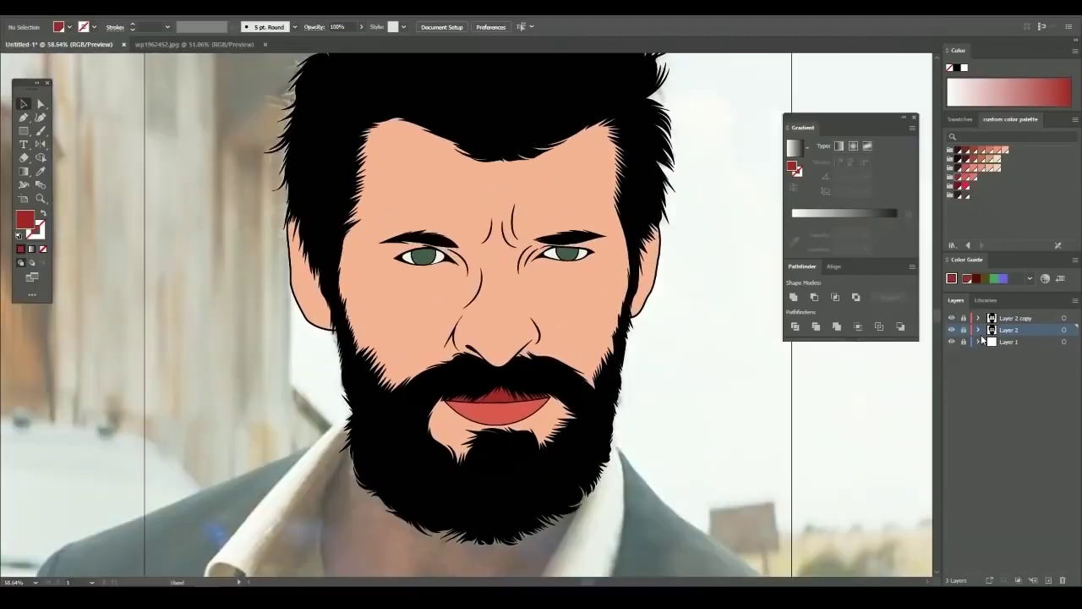
# Delete the peach face skin shape so the photo's skin shows through the line art
pyautogui.click(951, 341)
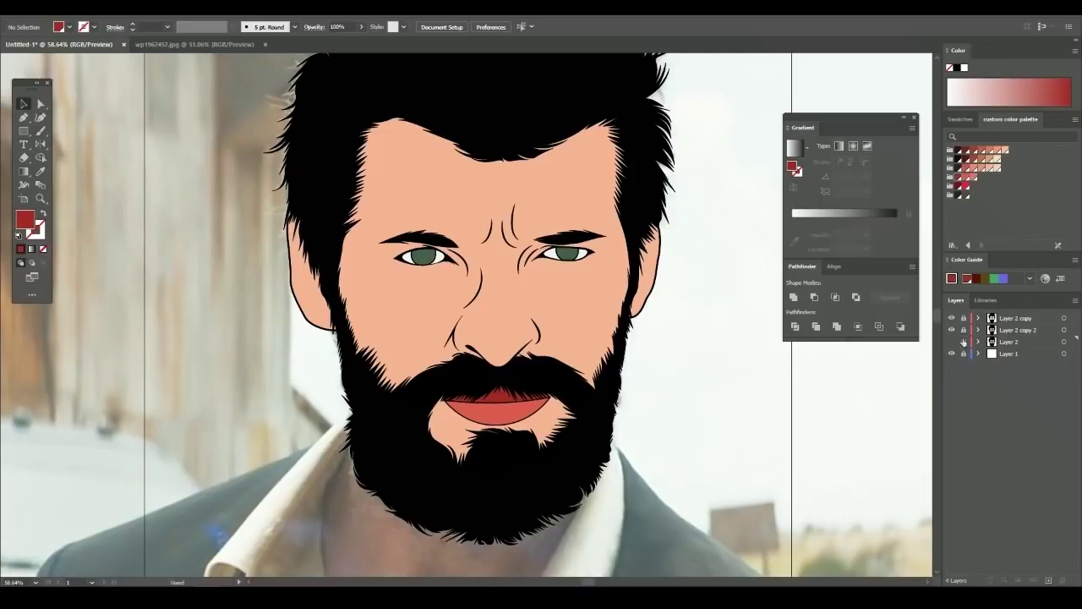
pyautogui.scroll(-1, 507, 339)
pyautogui.click(589, 226)
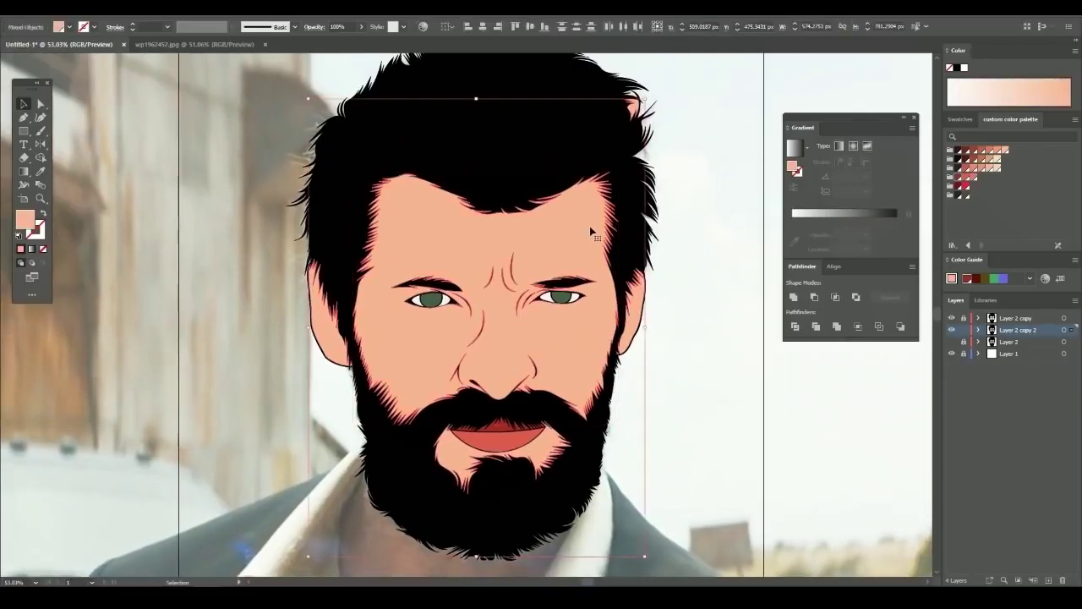
pyautogui.press('Delete')
pyautogui.click(951, 341)
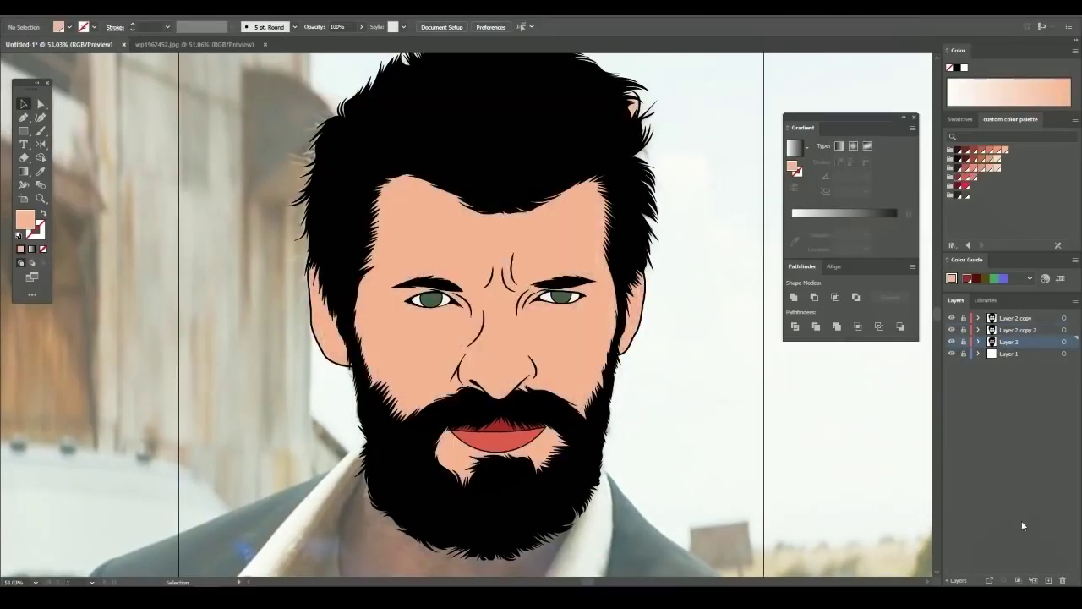
pyautogui.press('v')
pyautogui.click(574, 351)
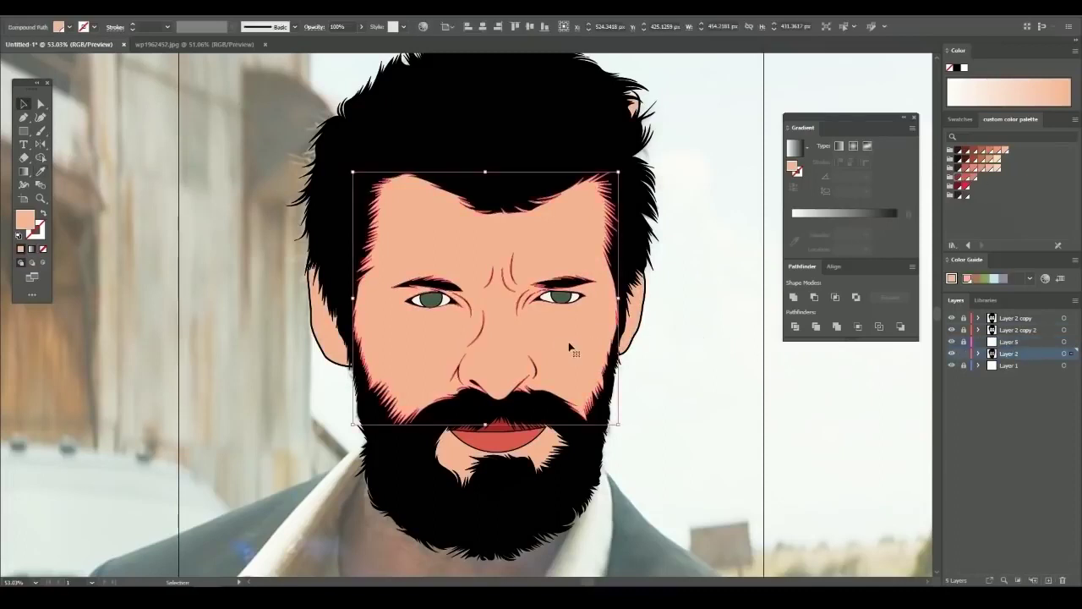
# Make Layer 5 the working layer and pick a red fill from the custom palette
pyautogui.click(963, 342)
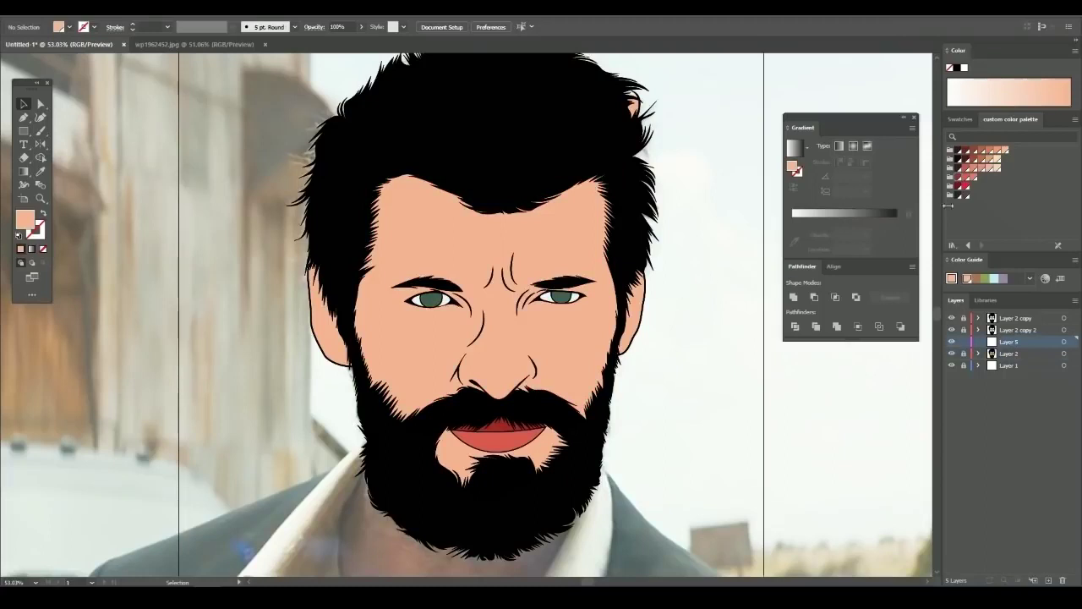
pyautogui.click(991, 171)
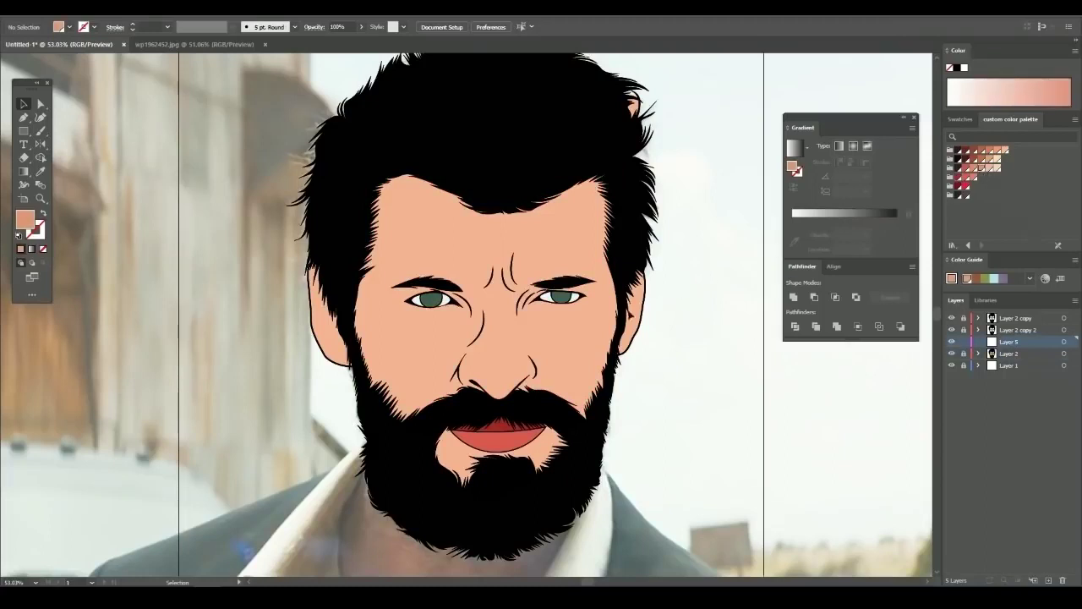
pyautogui.scroll(3, 598, 314)
pyautogui.click(963, 185)
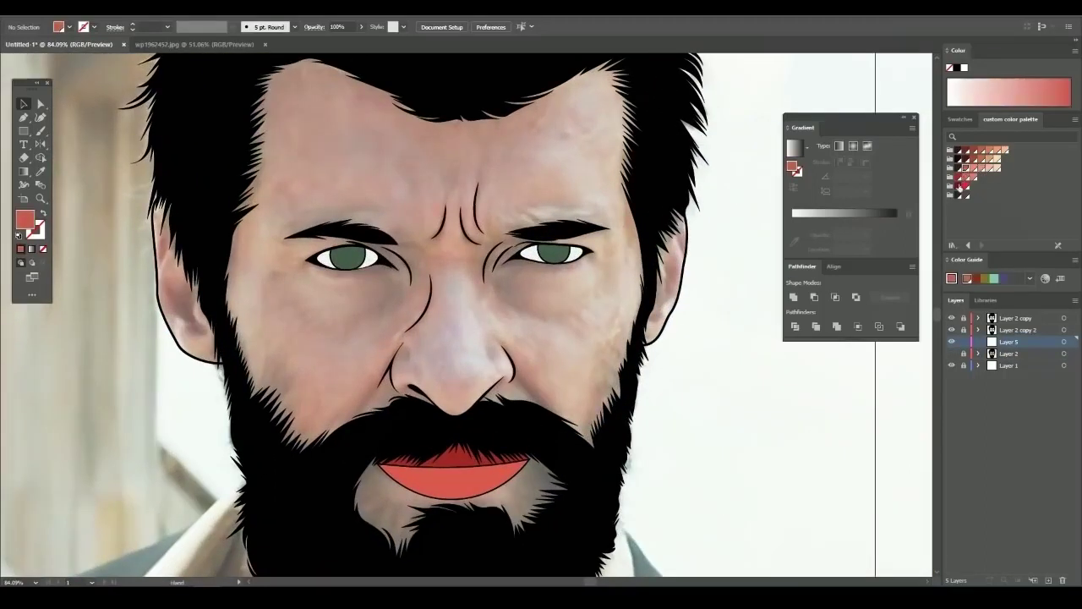
# Set the fill to dark maroon and start a shading path beside the nose
pyautogui.click(965, 167)
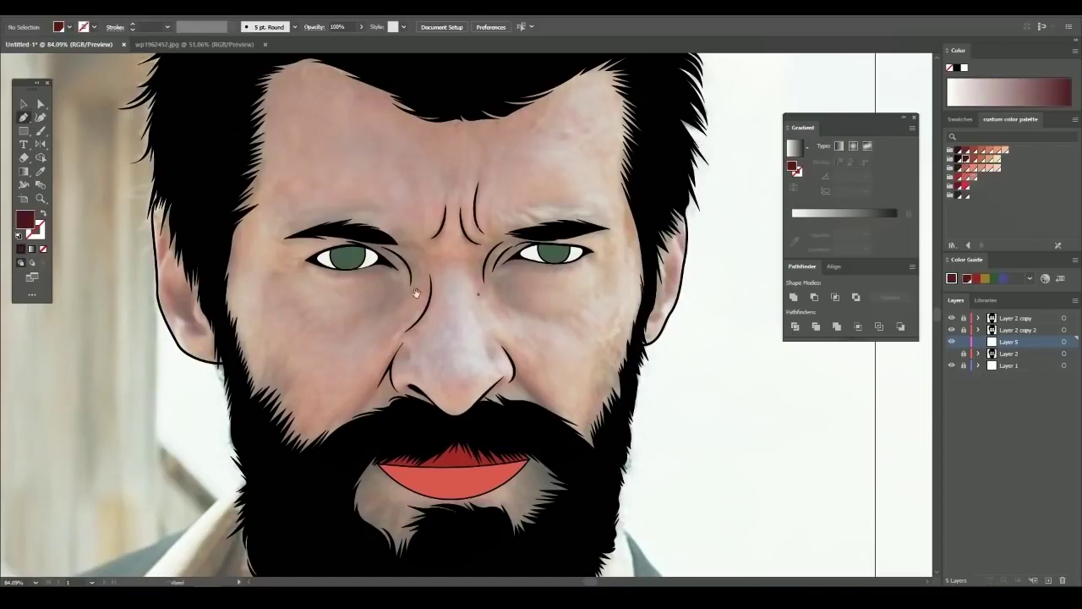
pyautogui.scroll(2, 416, 293)
pyautogui.scroll(2, 514, 229)
pyautogui.scroll(2, 439, 186)
pyautogui.scroll(1, 403, 129)
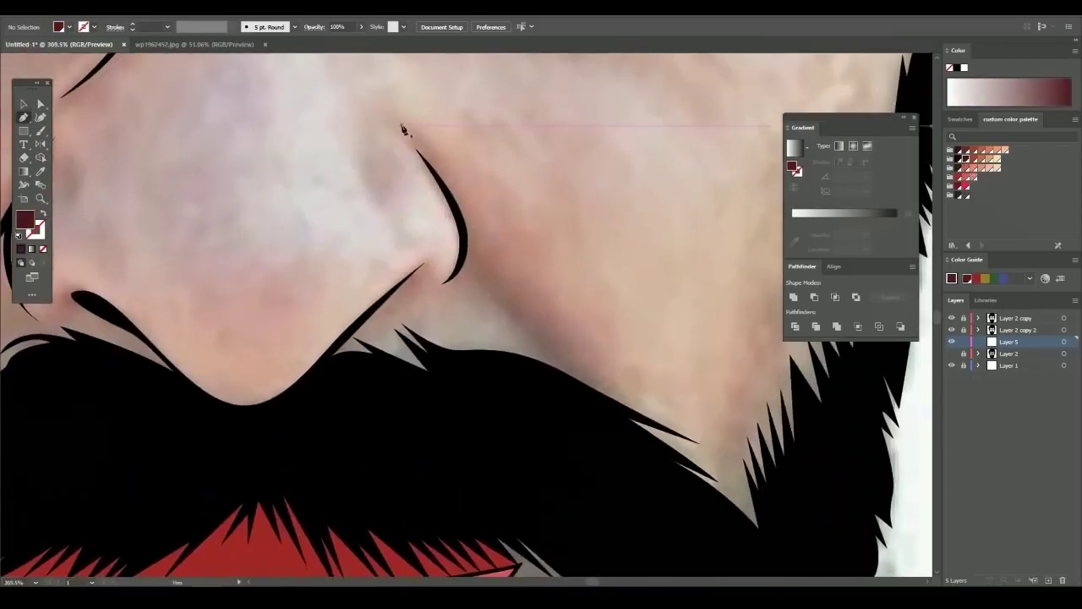
pyautogui.scroll(-3, 526, 273)
pyautogui.scroll(2, 541, 296)
pyautogui.click(546, 300)
pyautogui.click(559, 320)
pyautogui.click(573, 347)
pyautogui.hotkey('shift', 'x')
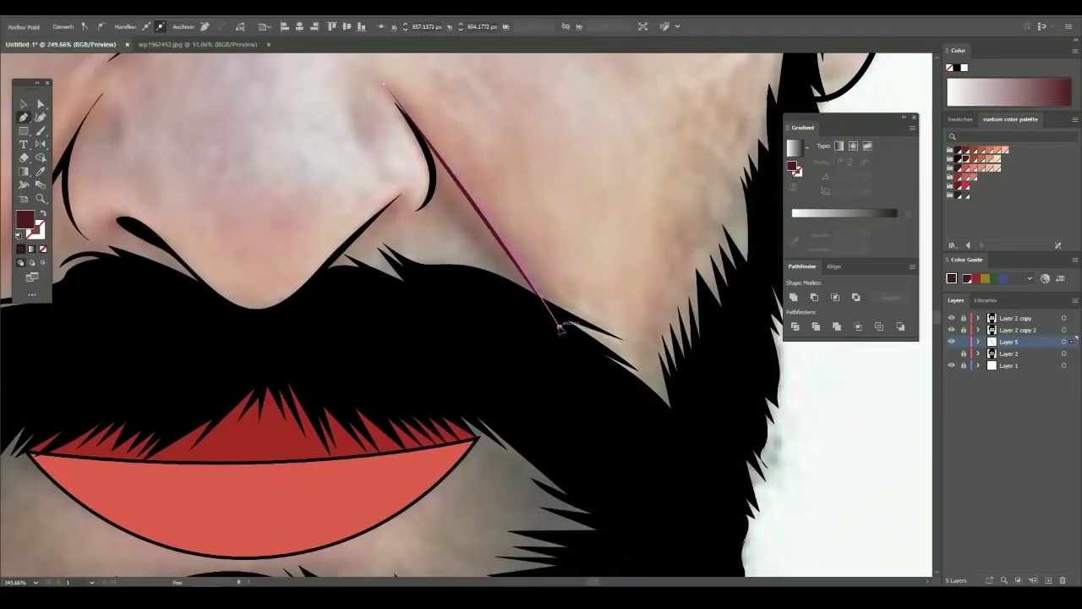
pyautogui.hotkey('ctrl', 'z')
# Finish the first thin dark-maroon wedge from the nose wing down into the moustache
pyautogui.scroll(3, 558, 322)
pyautogui.scroll(-1, 541, 305)
pyautogui.scroll(-2, 529, 267)
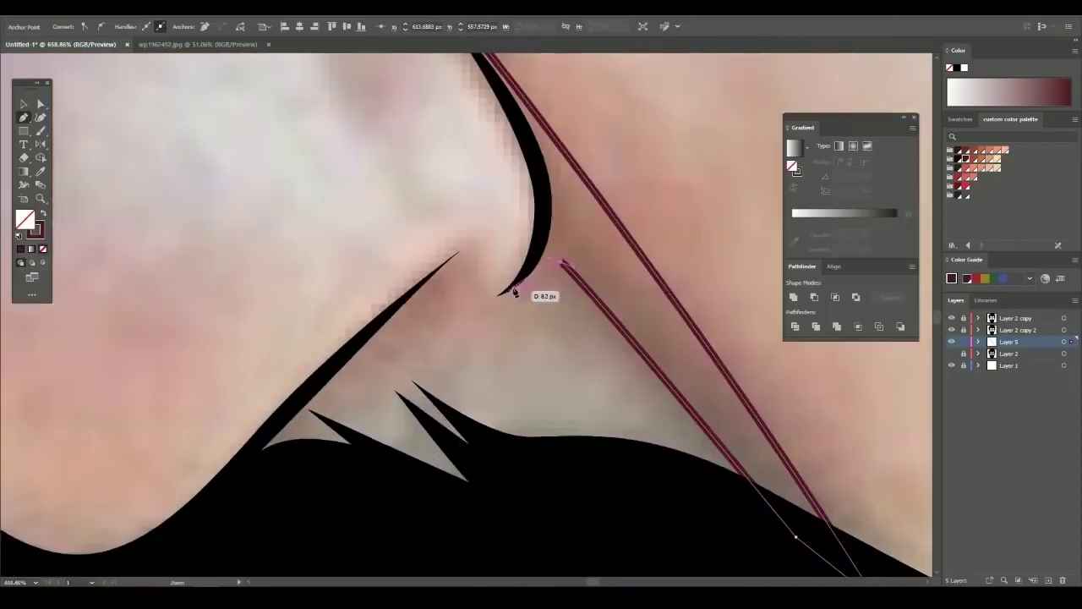
pyautogui.click(505, 295)
pyautogui.scroll(2, 507, 321)
pyautogui.click(474, 230)
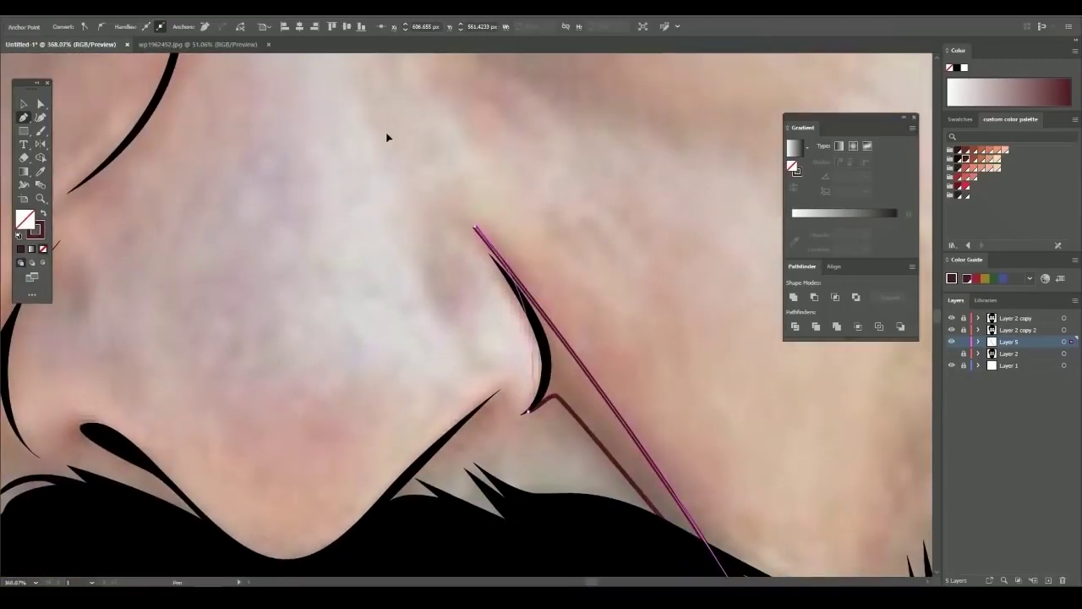
pyautogui.scroll(2, 584, 338)
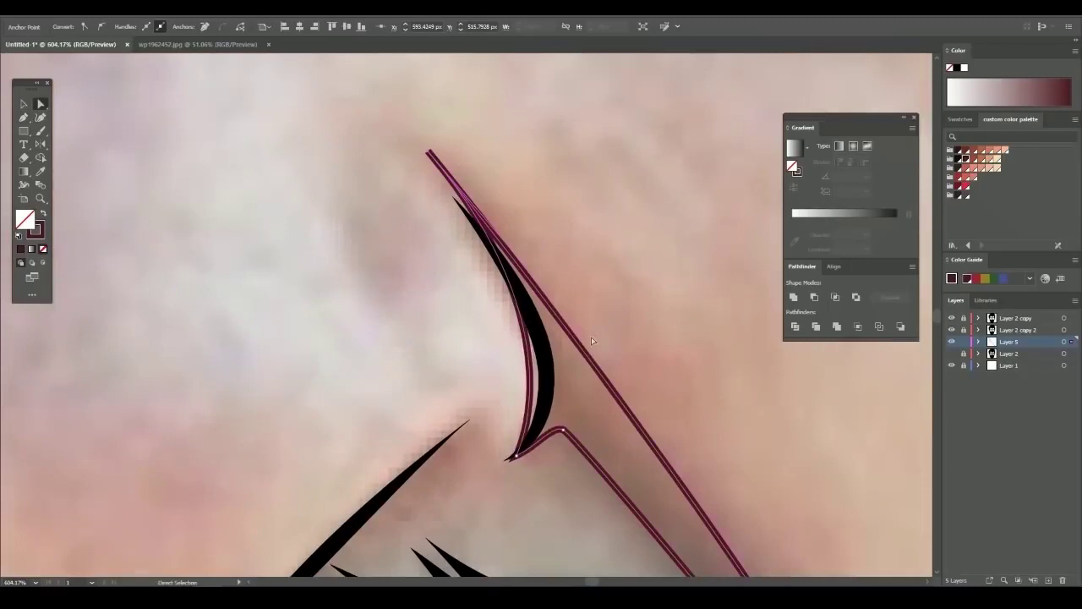
pyautogui.click(537, 418)
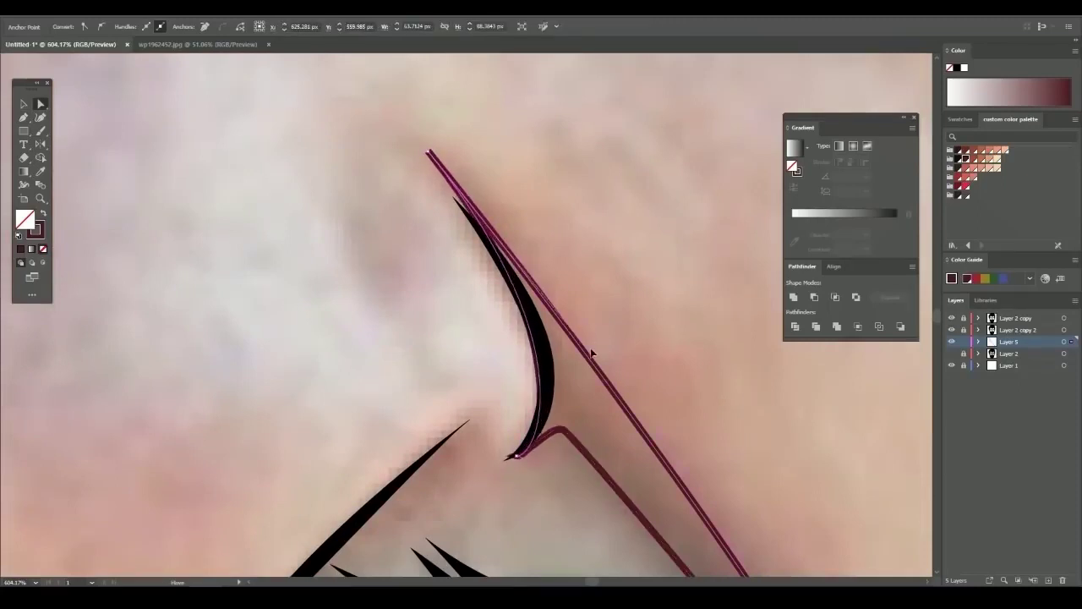
pyautogui.scroll(-1, 591, 353)
pyautogui.scroll(2, 531, 396)
pyautogui.scroll(-3, 524, 322)
pyautogui.hotkey('shift', 'x')
pyautogui.press('v')
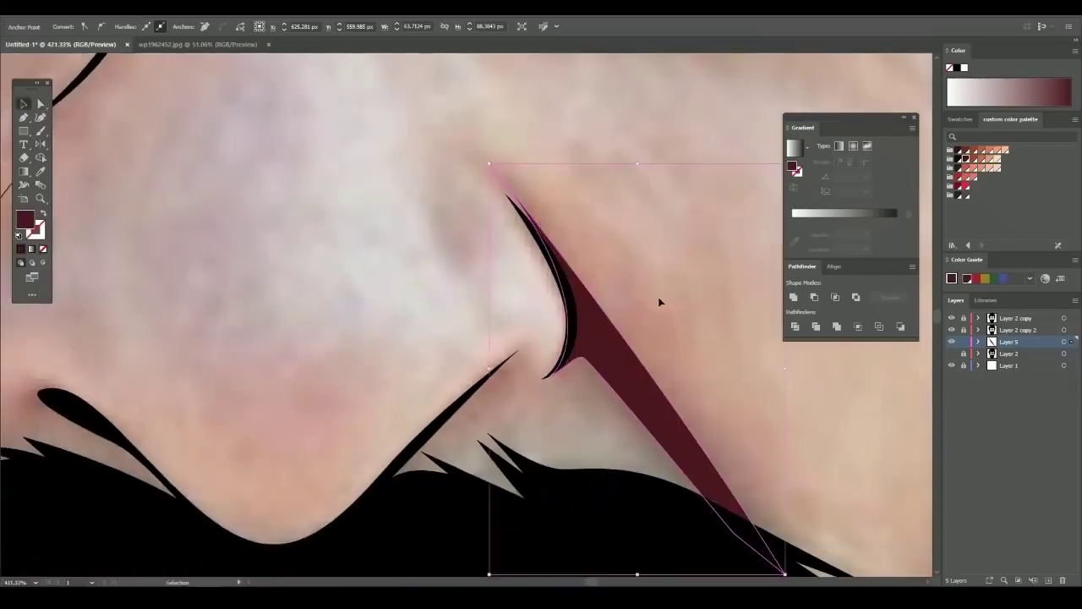
pyautogui.scroll(-5, 660, 301)
pyautogui.scroll(-1, 660, 302)
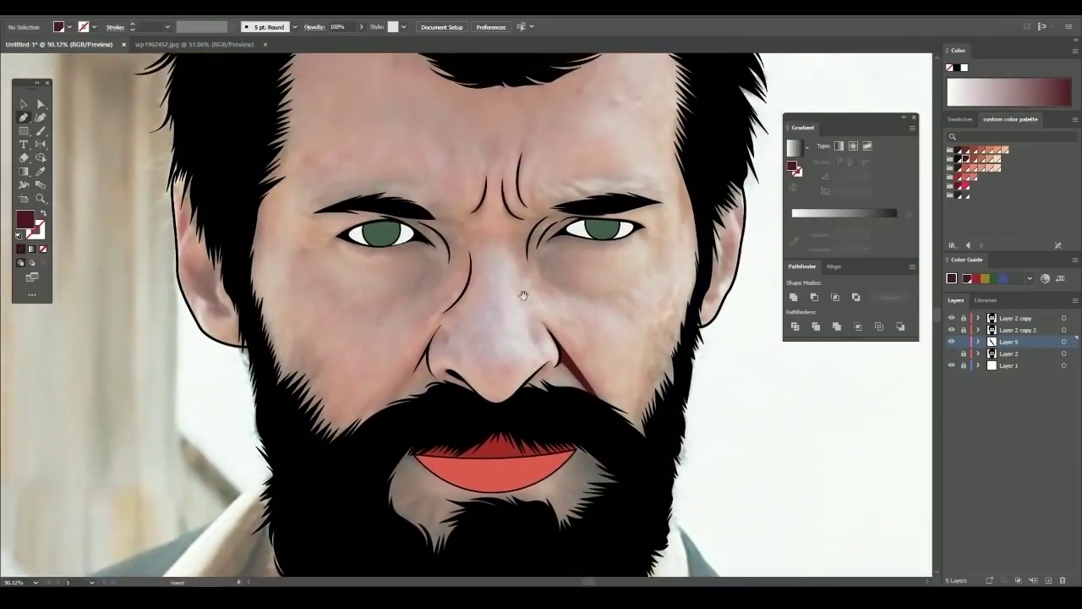
pyautogui.scroll(5, 508, 317)
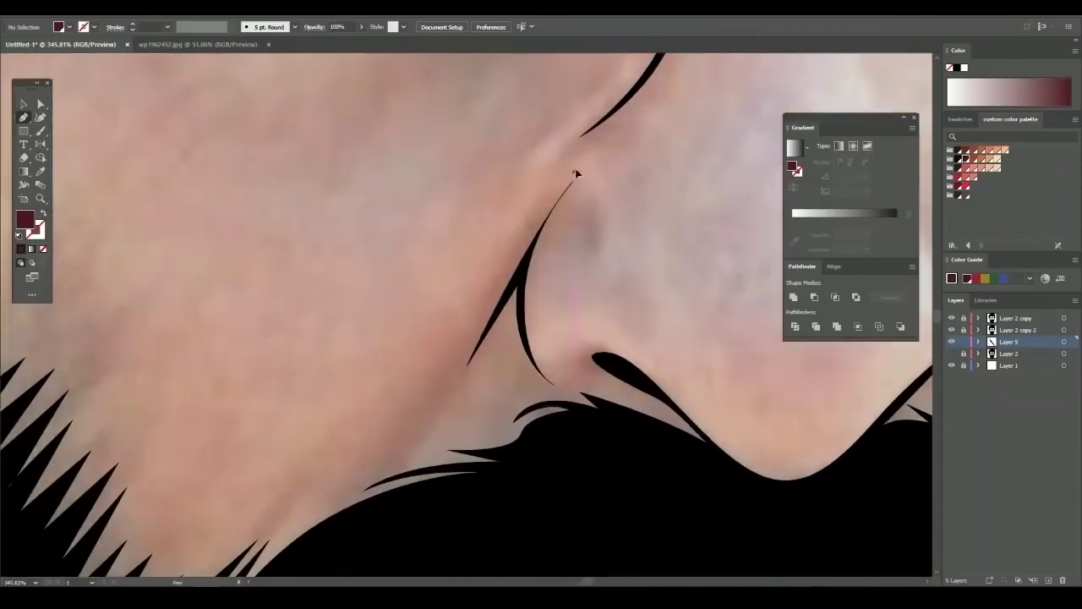
# Draw a matching narrow maroon wedge along the crease on the nose's other side
pyautogui.moveTo(575, 174); pyautogui.dragTo(462, 298)
pyautogui.click(433, 348)
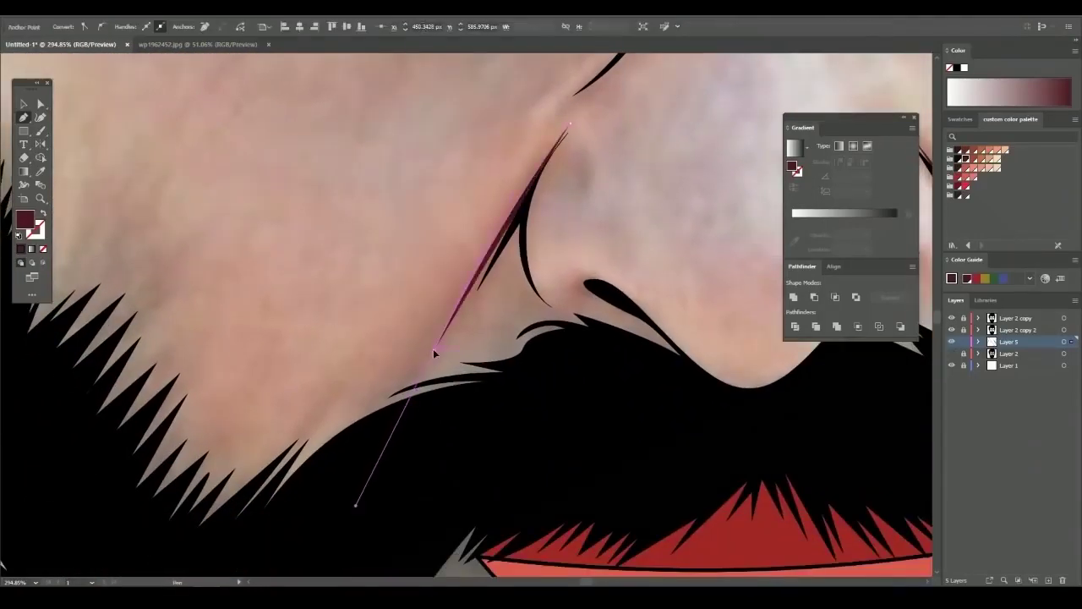
pyautogui.scroll(2, 432, 349)
pyautogui.moveTo(503, 254); pyautogui.dragTo(583, 366)
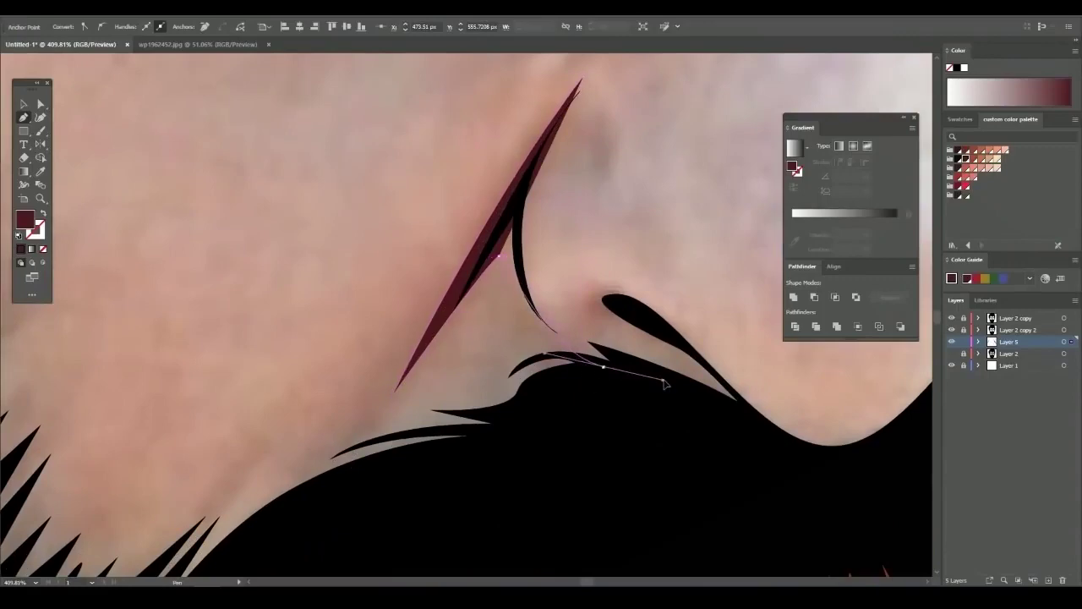
pyautogui.moveTo(664, 384); pyautogui.dragTo(604, 366)
pyautogui.press('/')
pyautogui.scroll(1, 558, 359)
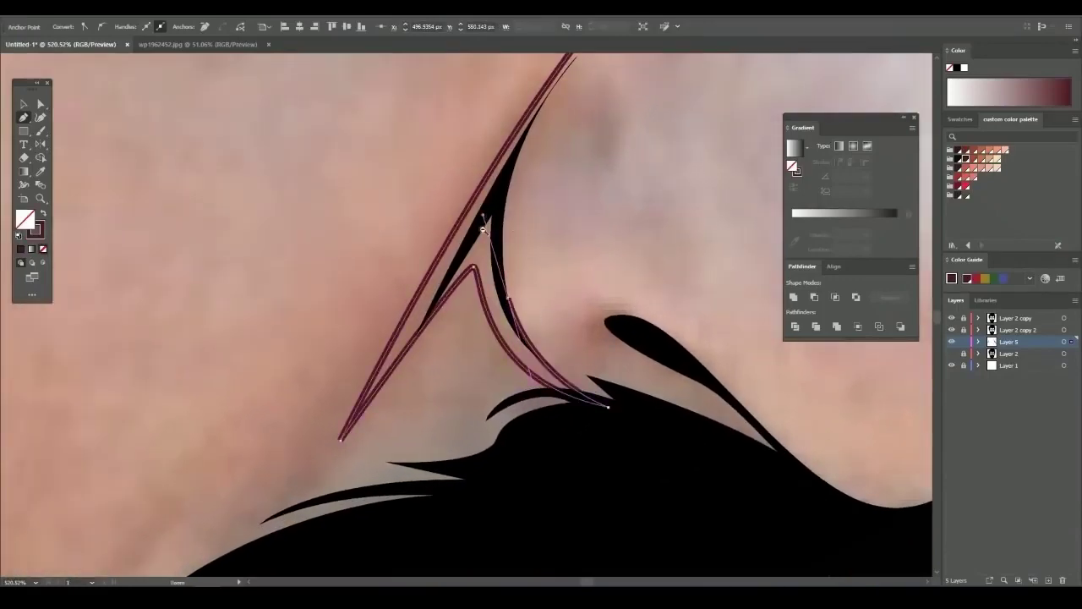
pyautogui.scroll(-1, 510, 222)
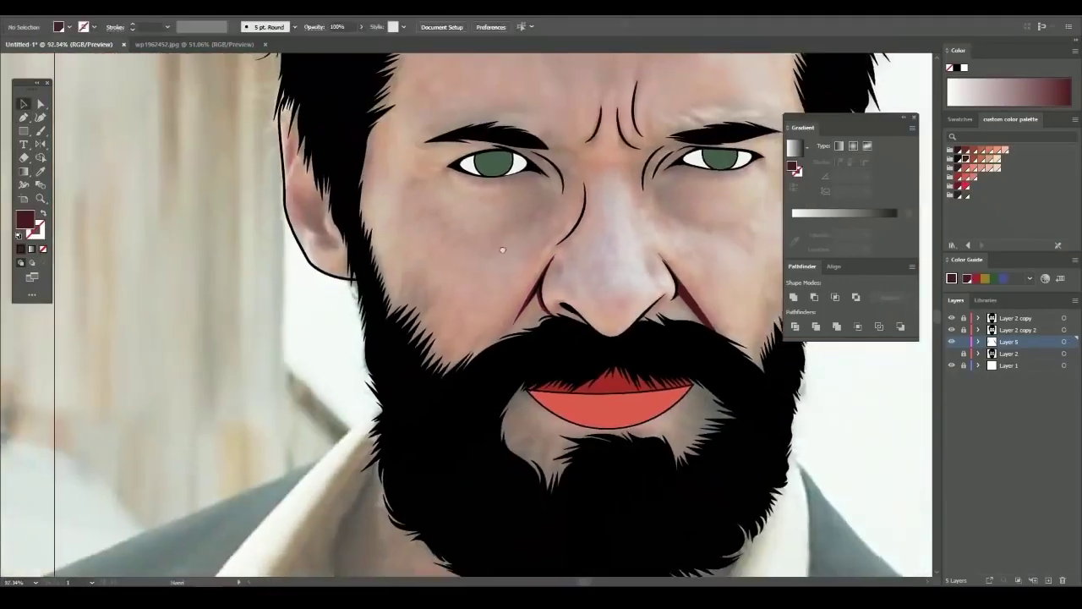
# Start a Pen path along the eyebrow above the left eye
pyautogui.scroll(2, 352, 284)
pyautogui.scroll(2, 352, 284)
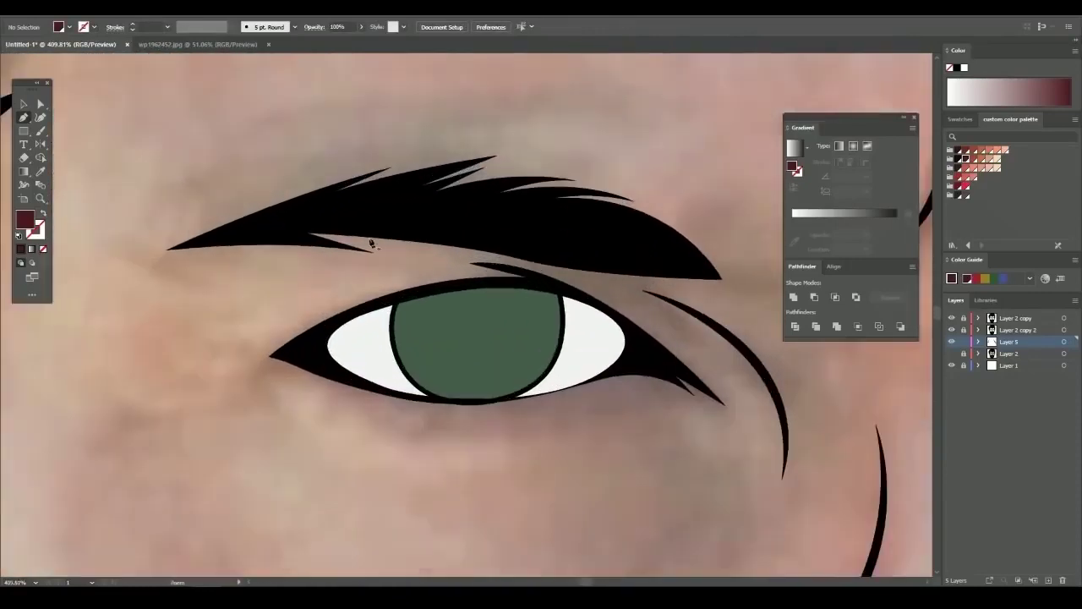
pyautogui.click(372, 242)
pyautogui.click(498, 267)
pyautogui.moveTo(413, 283); pyautogui.dragTo(421, 276)
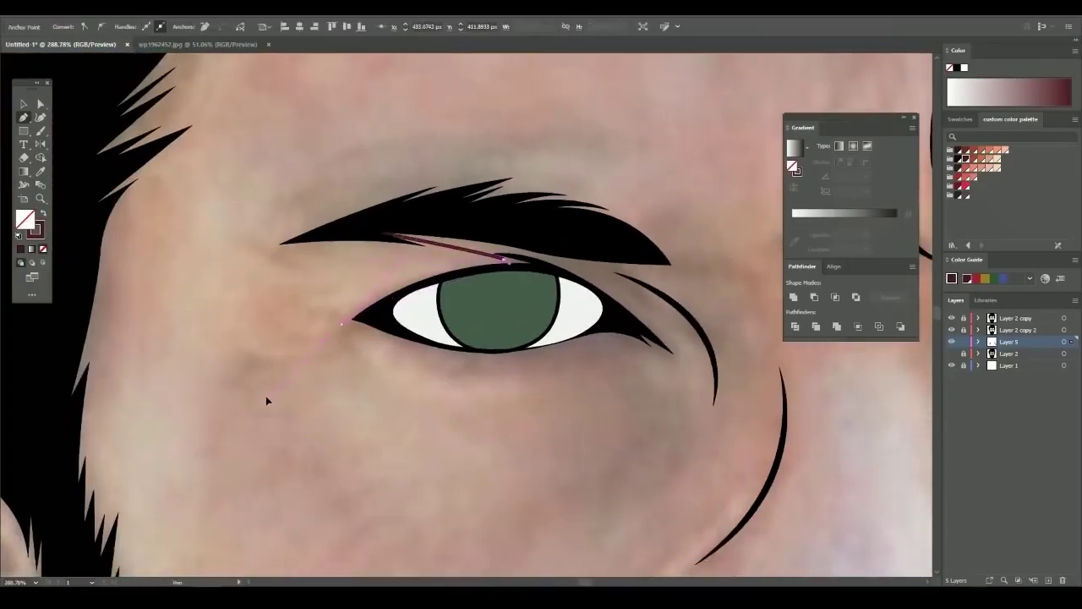
# Set Layer 5's layer colour to dark red in Layer Options
pyautogui.doubleClick(1031, 342)
pyautogui.click(524, 270)
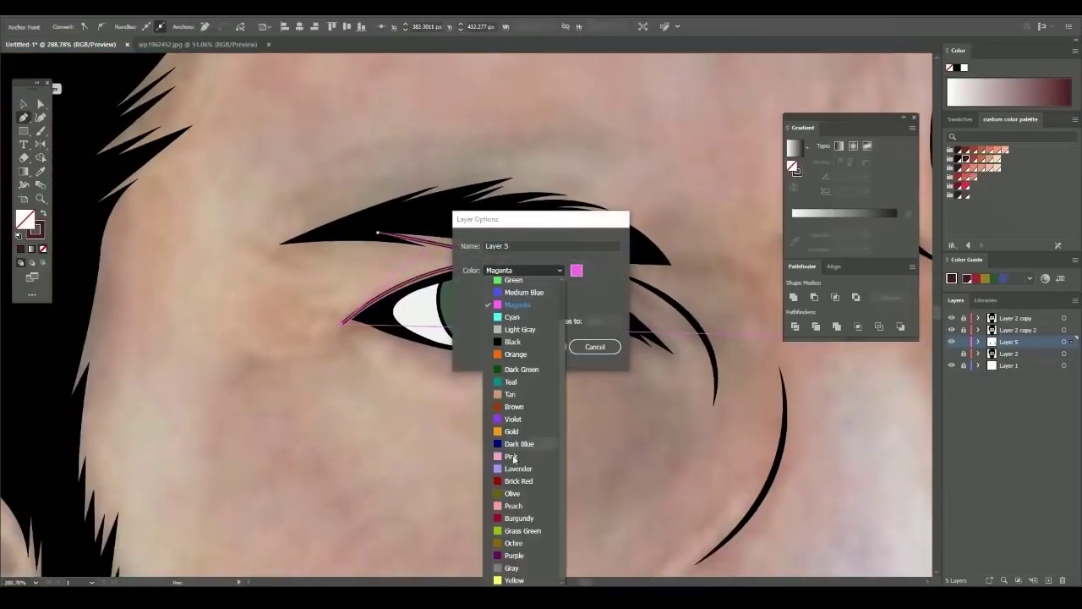
pyautogui.click(520, 460)
pyautogui.click(546, 345)
# Continue the path under the eye to its outer corner and down into the crease
pyautogui.scroll(1, 524, 393)
pyautogui.moveTo(540, 316); pyautogui.dragTo(578, 315)
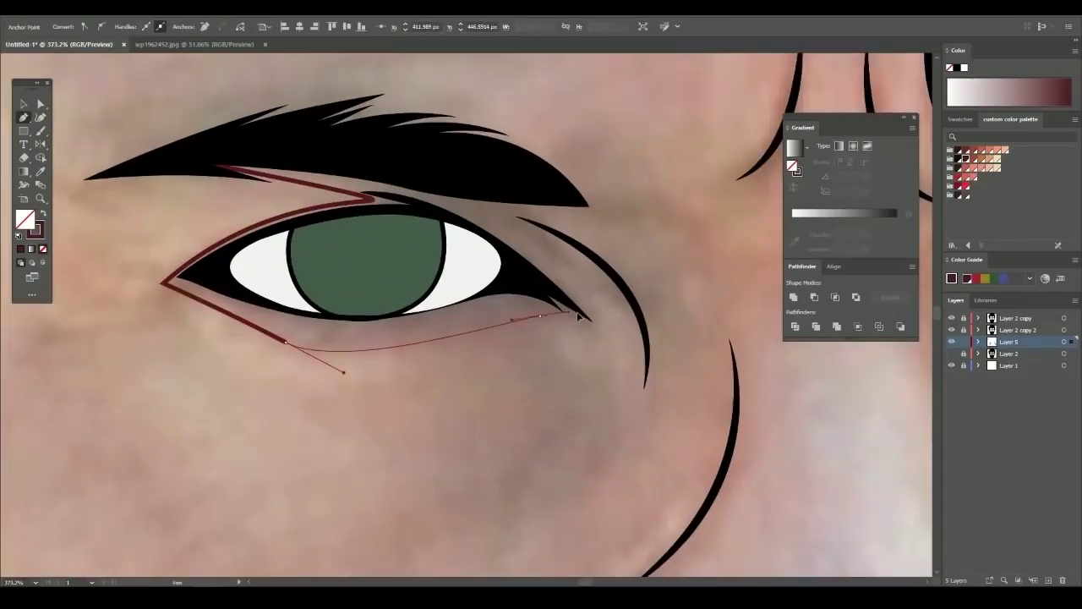
pyautogui.scroll(-1, 526, 245)
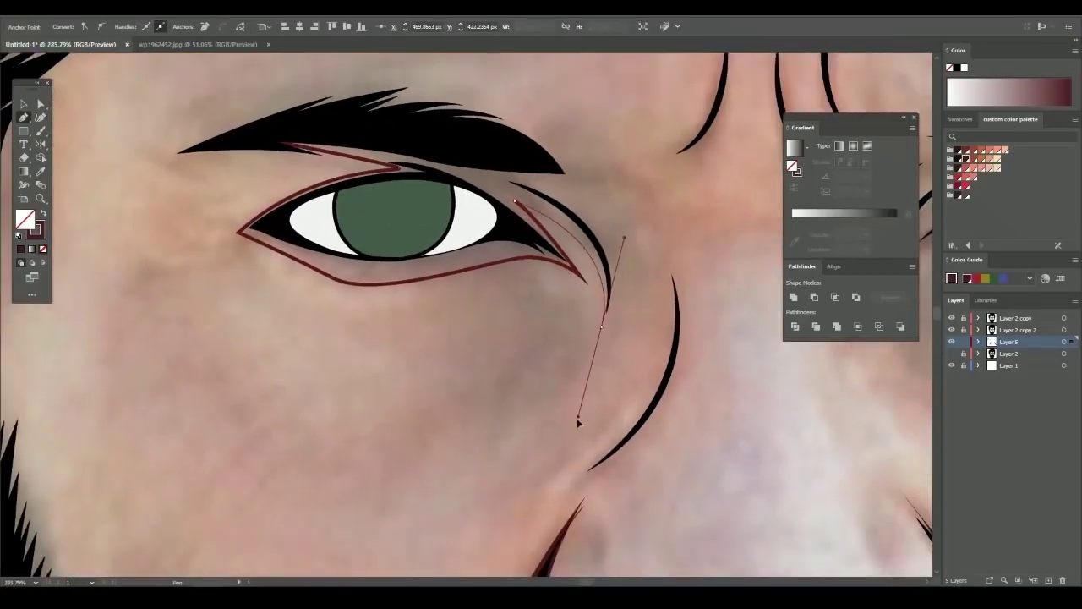
pyautogui.scroll(-1, 598, 347)
pyautogui.scroll(1, 479, 313)
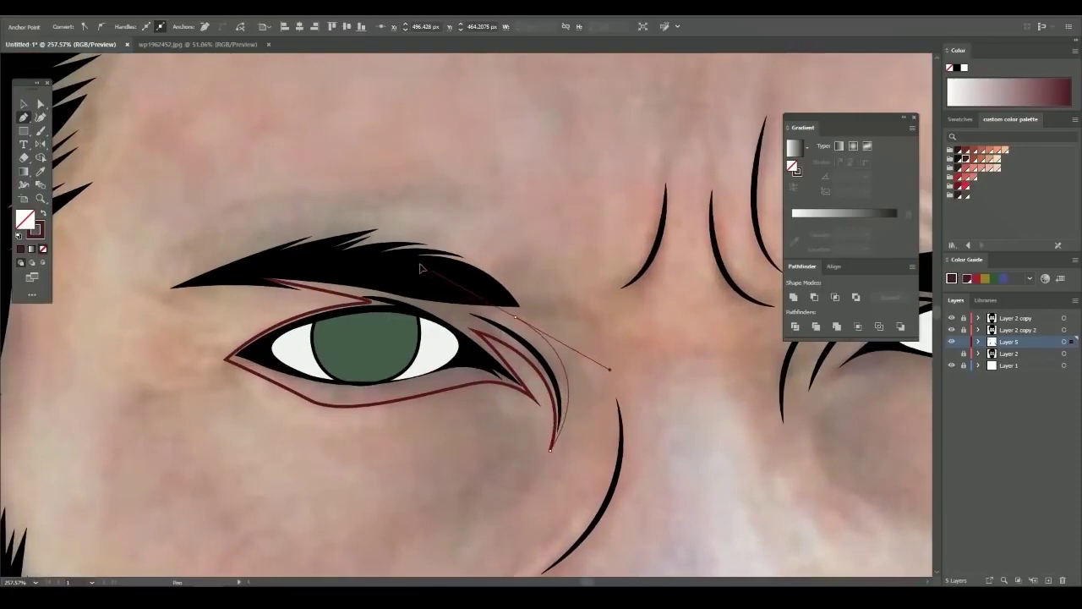
pyautogui.moveTo(420, 267)
pyautogui.mouseDown()
pyautogui.moveTo(563, 310)
pyautogui.moveTo(611, 357)
pyautogui.mouseUp()
pyautogui.scroll(1, 567, 323)
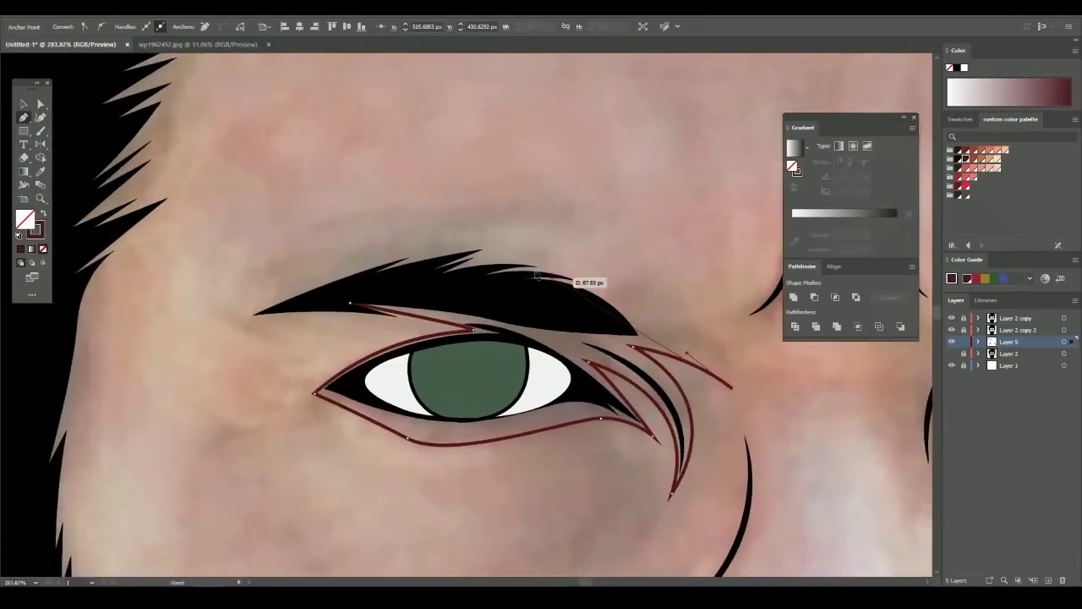
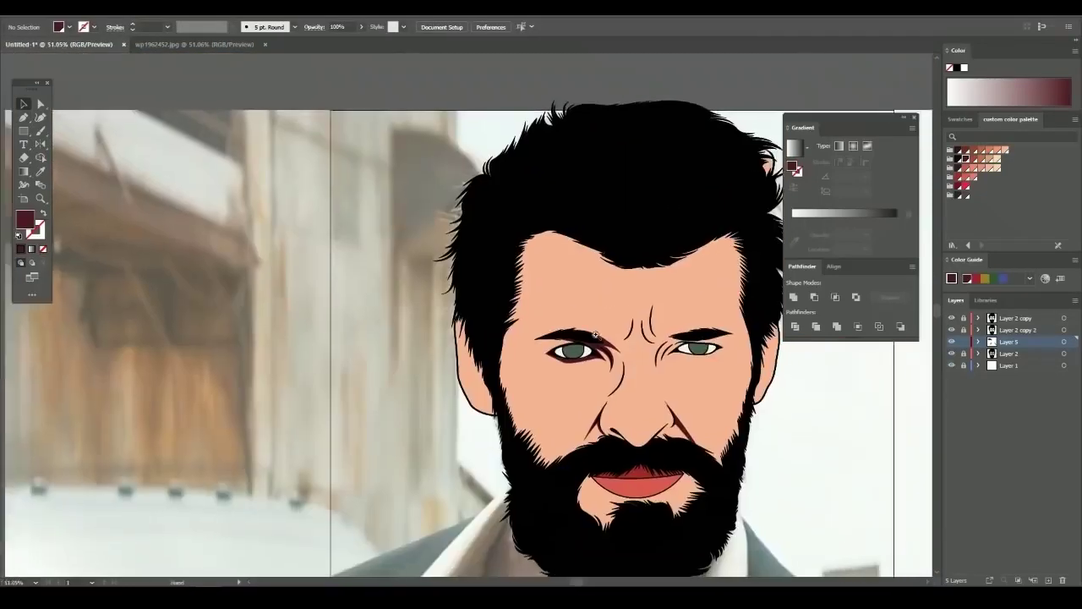
# Recolour the selected eye and nose shading to a darker red and show the reference photo
pyautogui.scroll(3, 595, 335)
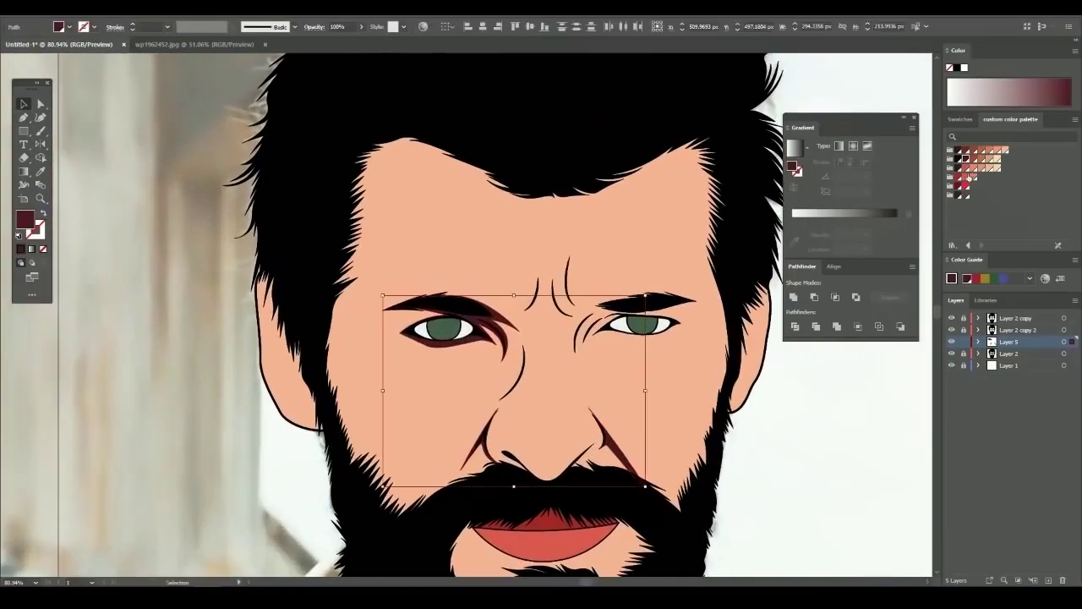
pyautogui.click(964, 176)
pyautogui.click(973, 158)
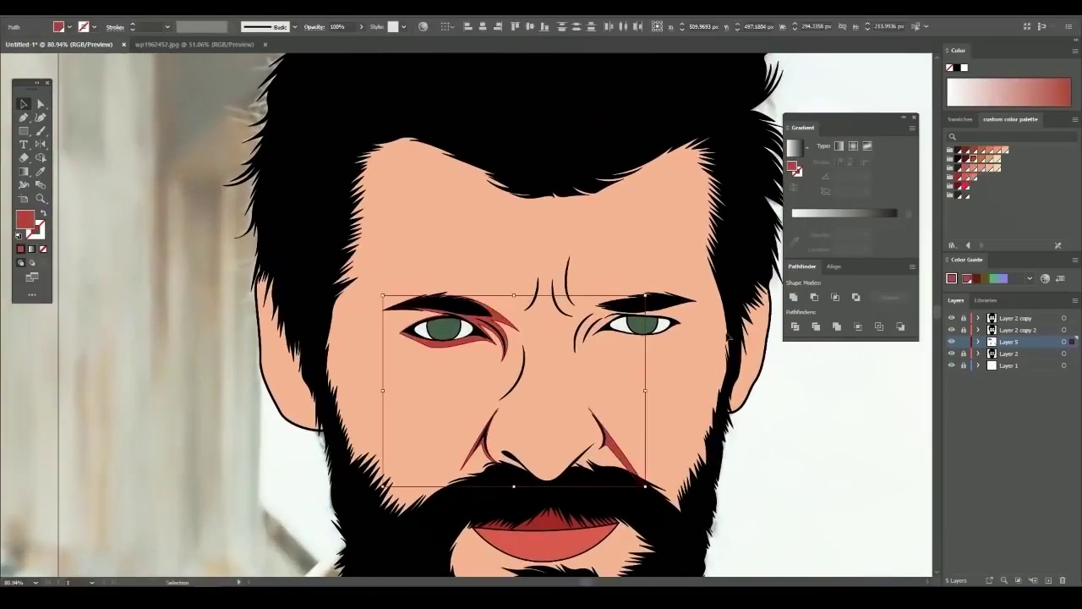
pyautogui.scroll(-5, 715, 388)
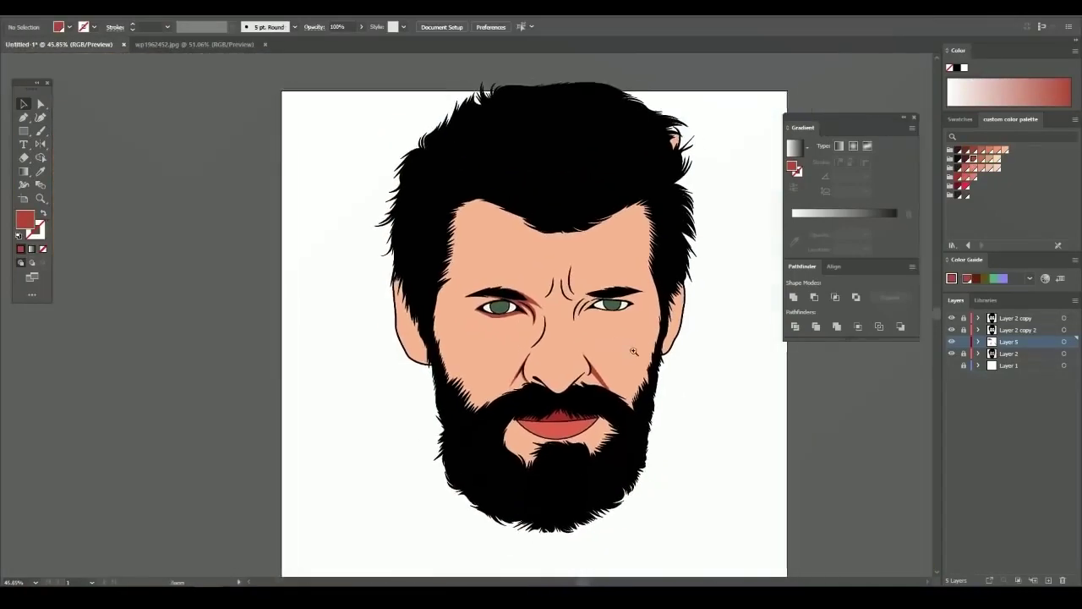
pyautogui.scroll(4, 591, 325)
pyautogui.click(951, 353)
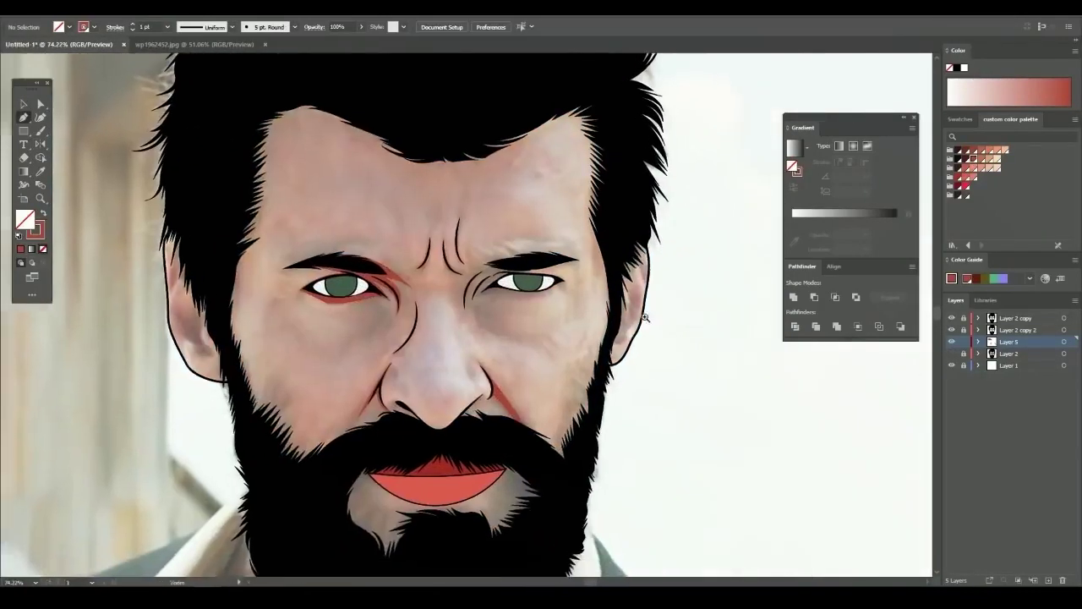
pyautogui.scroll(6, 579, 304)
# Trace a red shading outline under the right eyebrow, around the eye and up the frown line
pyautogui.moveTo(542, 227); pyautogui.dragTo(607, 245)
pyautogui.click(603, 231)
pyautogui.scroll(-1, 667, 239)
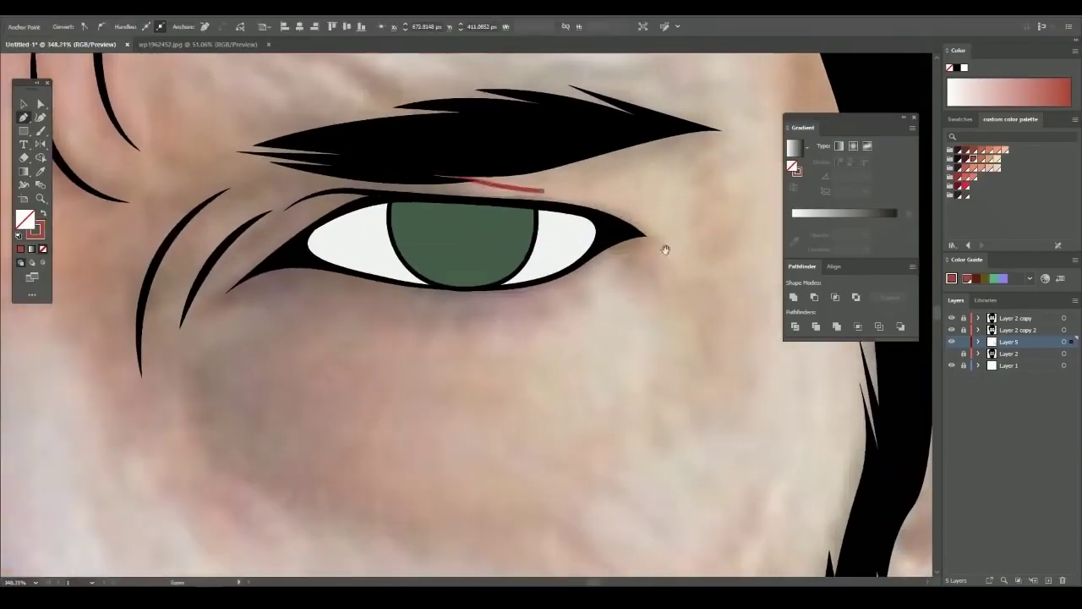
pyautogui.moveTo(583, 286); pyautogui.dragTo(527, 321)
pyautogui.scroll(-2, 547, 299)
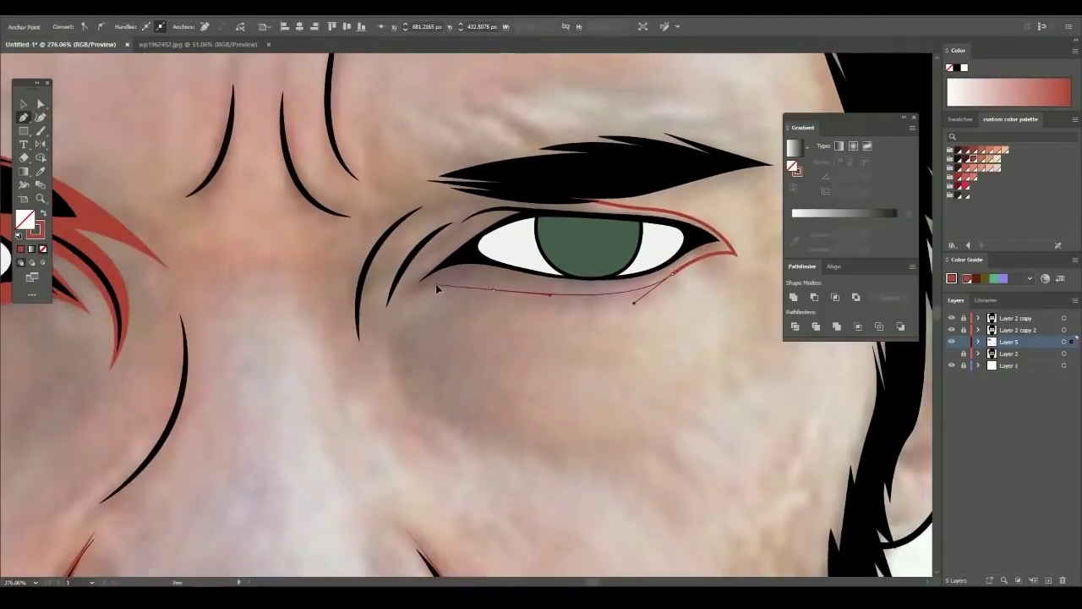
pyautogui.scroll(2, 435, 288)
pyautogui.click(368, 339)
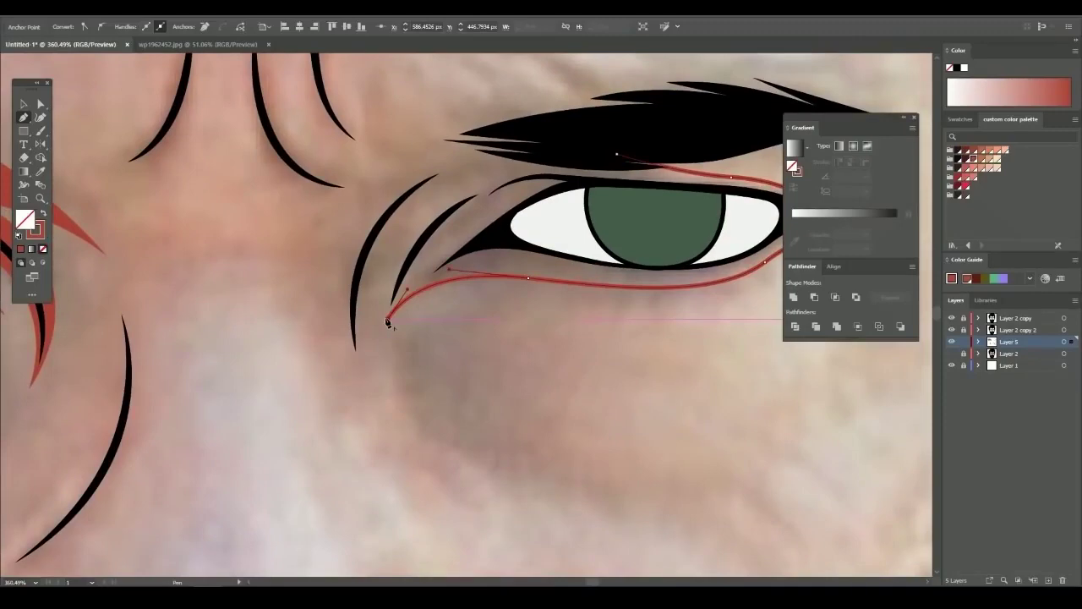
pyautogui.scroll(1, 423, 262)
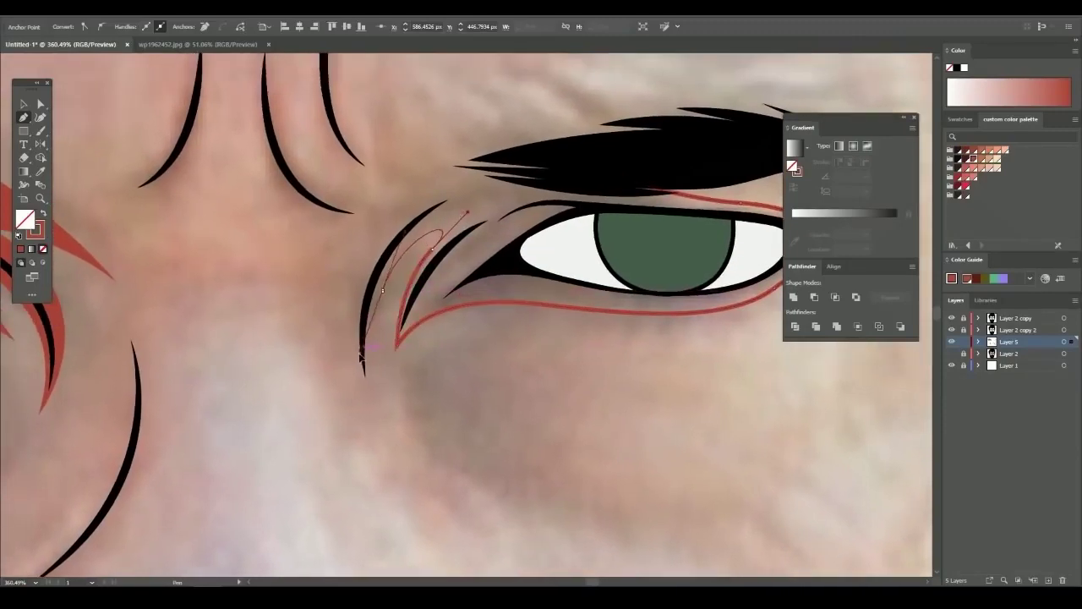
pyautogui.scroll(-1, 312, 298)
pyautogui.click(389, 297)
pyautogui.scroll(1, 338, 287)
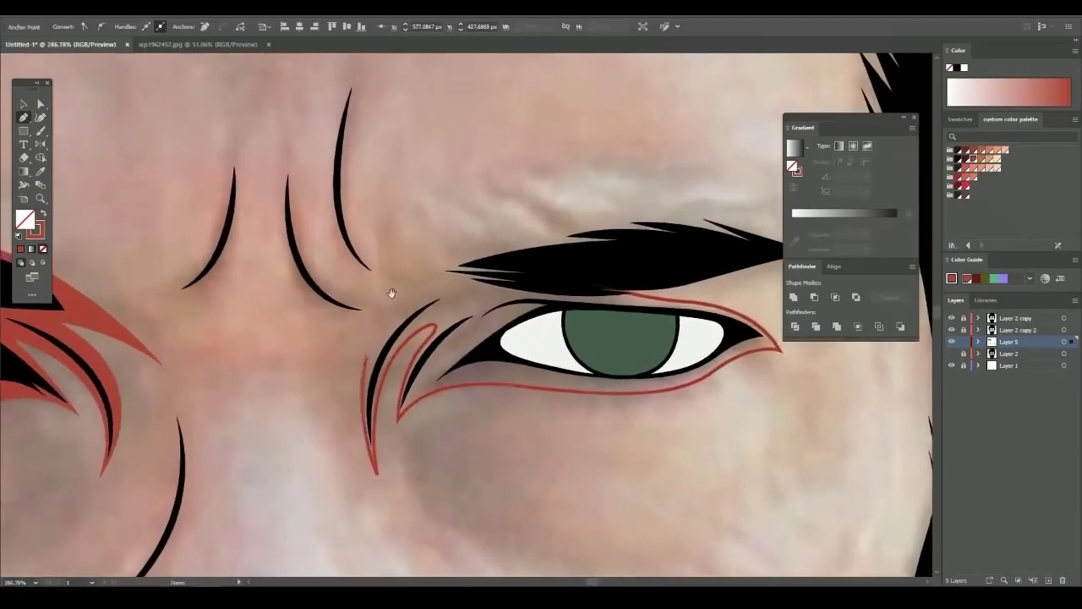
pyautogui.scroll(1, 265, 216)
pyautogui.click(289, 144)
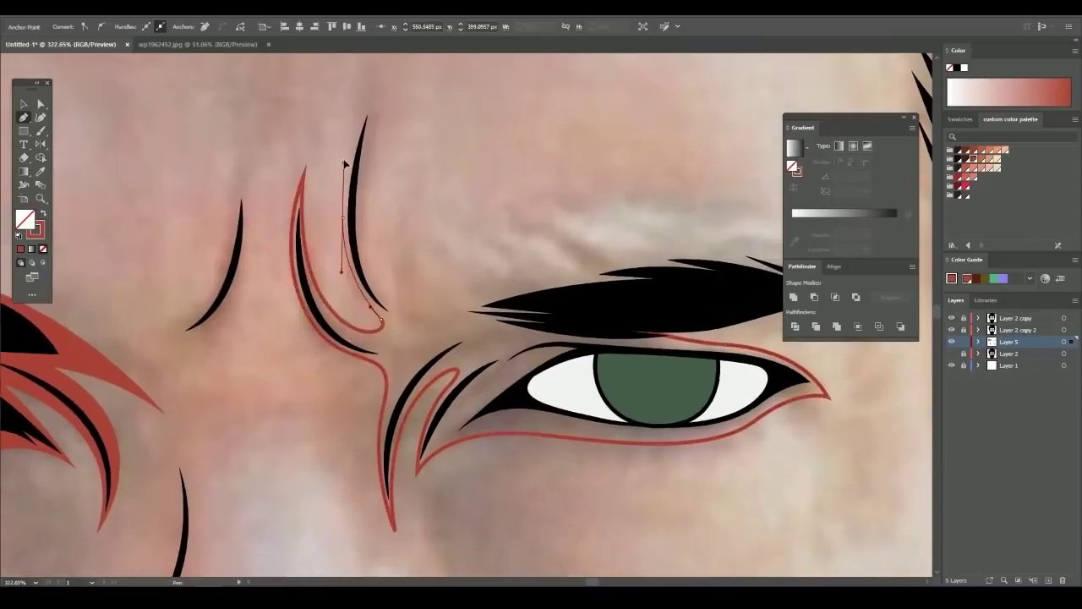
pyautogui.scroll(3, 345, 163)
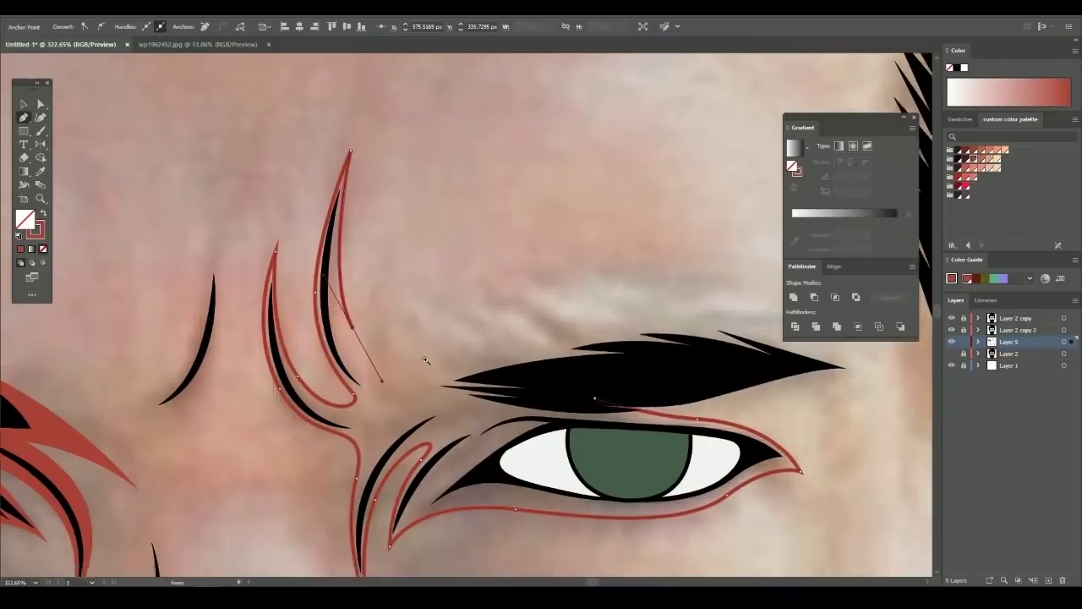
pyautogui.scroll(1, 507, 372)
pyautogui.hscroll(5, 460, 314)
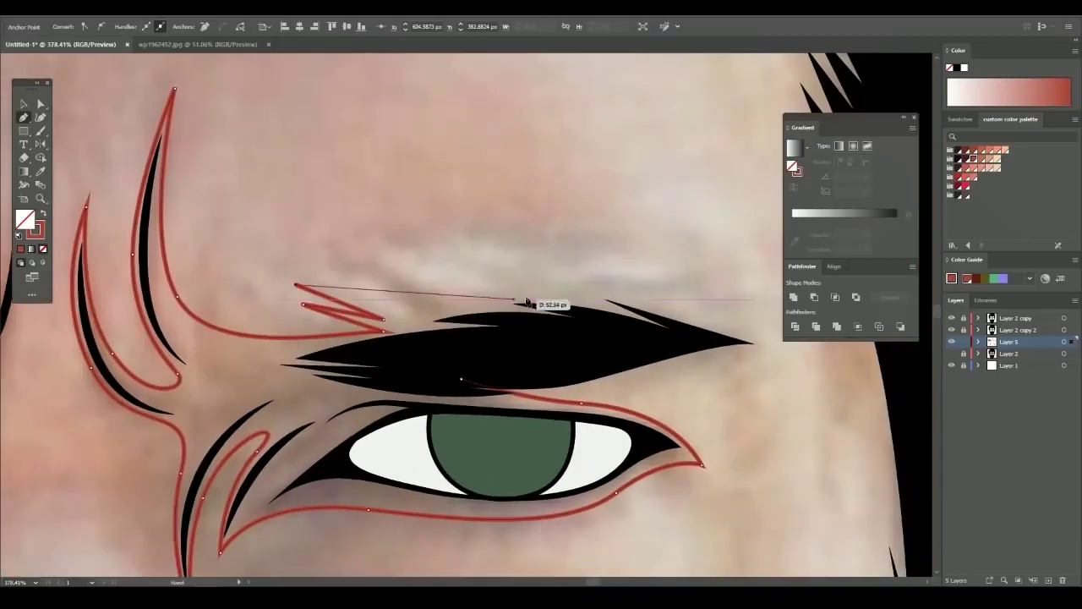
pyautogui.scroll(-2, 527, 296)
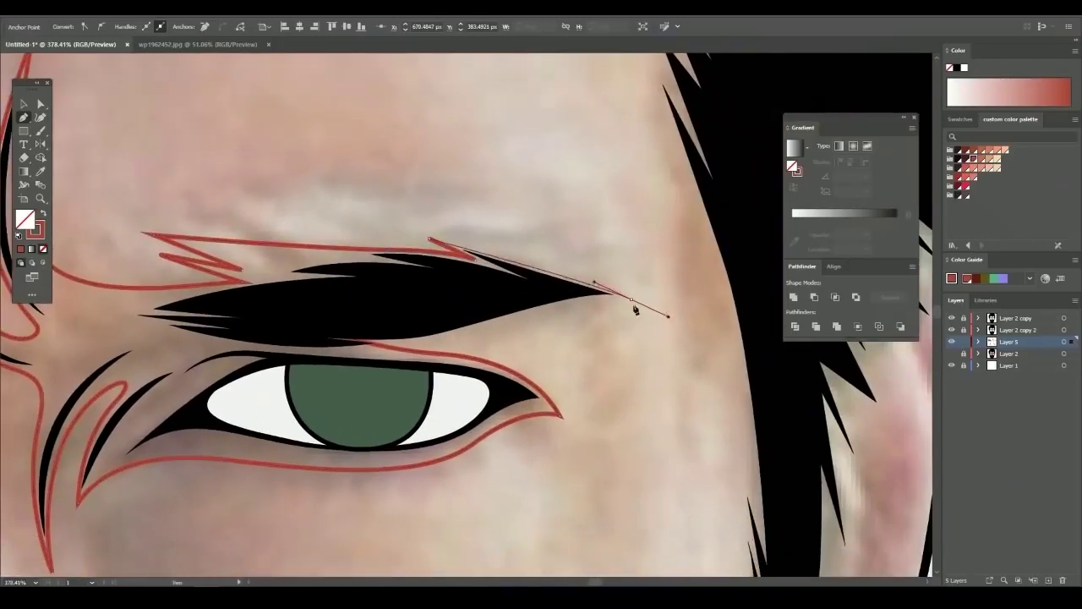
pyautogui.hscroll(-1, 432, 340)
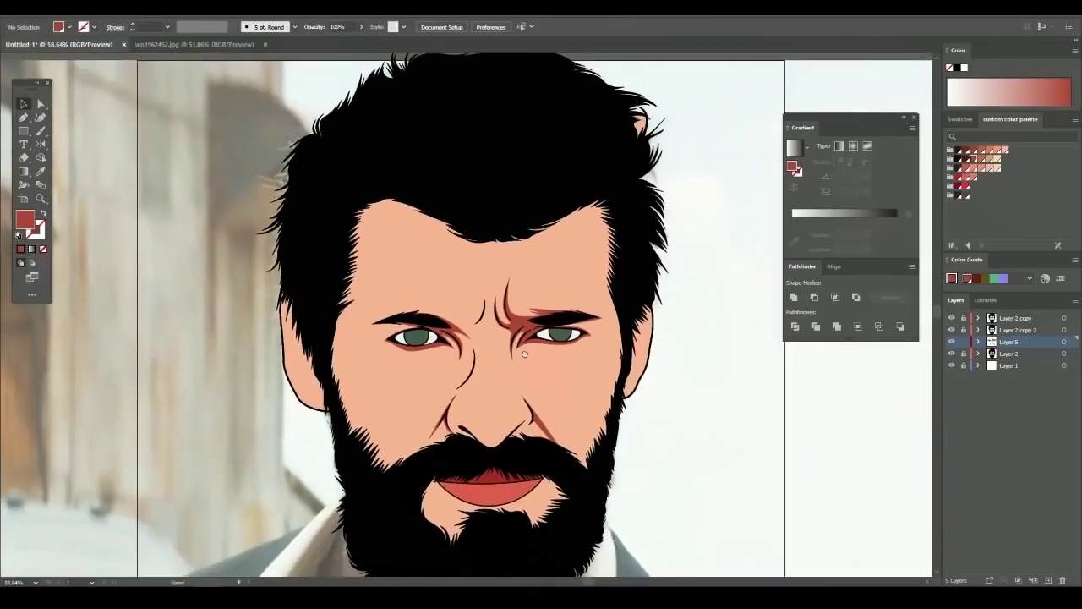
# Draw a red shading shape between the brows along the inner frown line
pyautogui.scroll(3, 524, 353)
pyautogui.scroll(1, 533, 352)
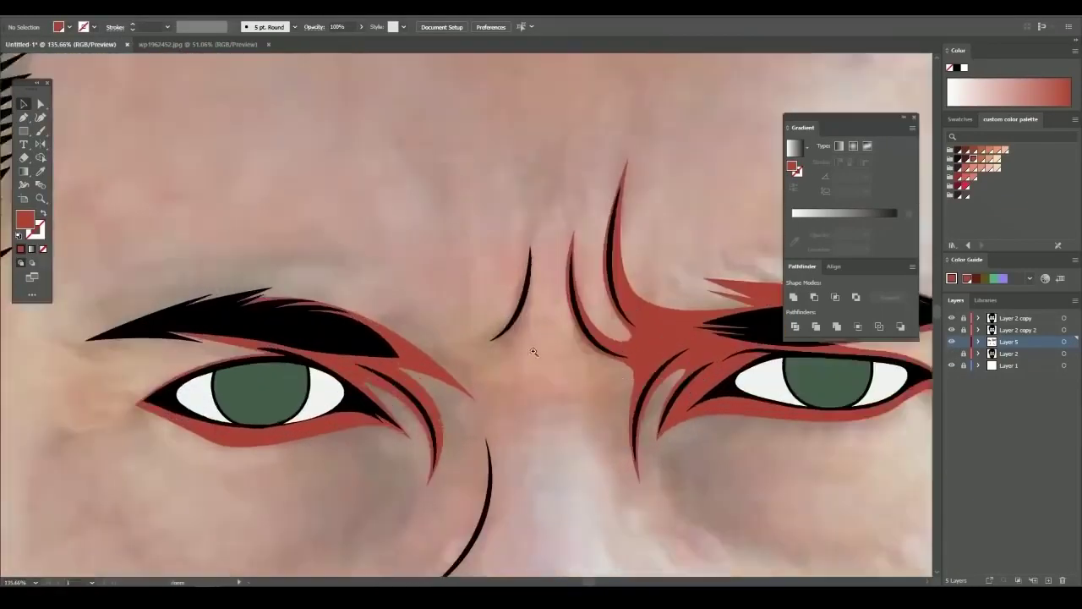
pyautogui.scroll(2, 533, 352)
pyautogui.scroll(2, 534, 352)
pyautogui.press('p')
pyautogui.click(361, 323)
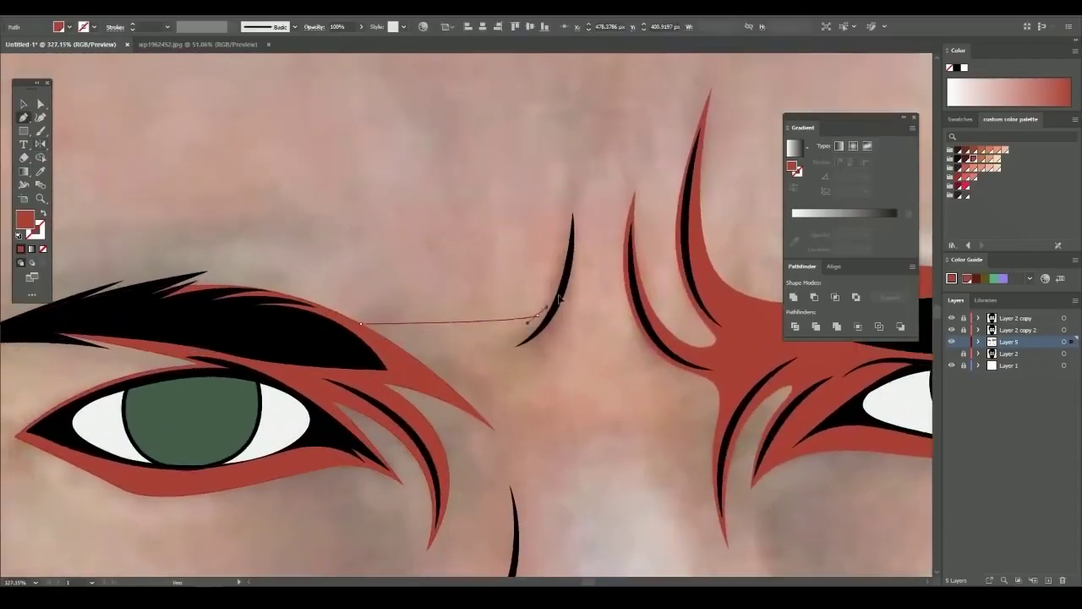
pyautogui.moveTo(579, 260); pyautogui.dragTo(579, 258)
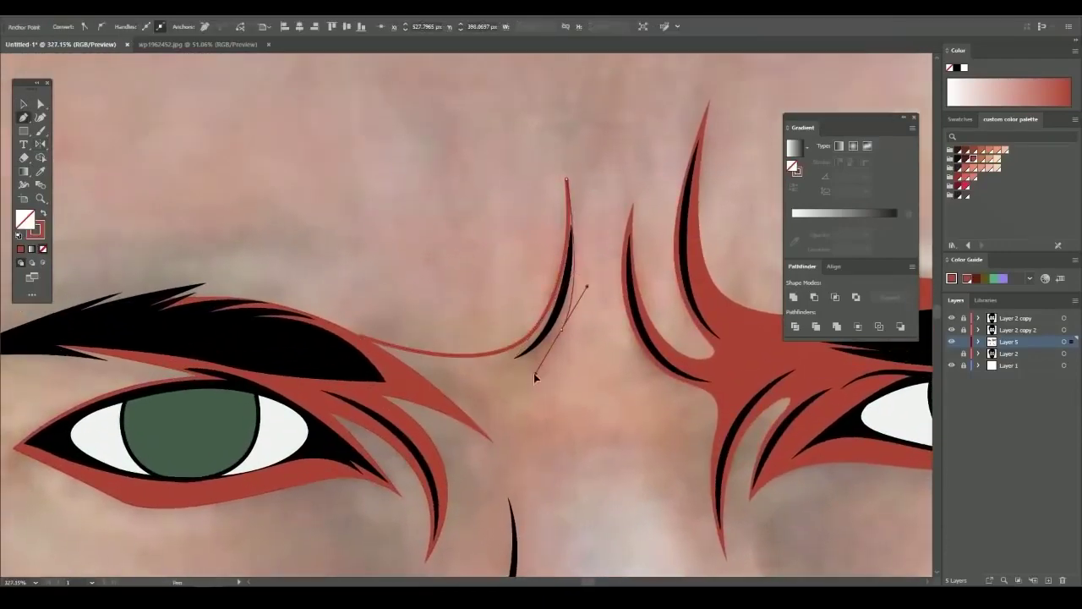
pyautogui.scroll(1, 483, 384)
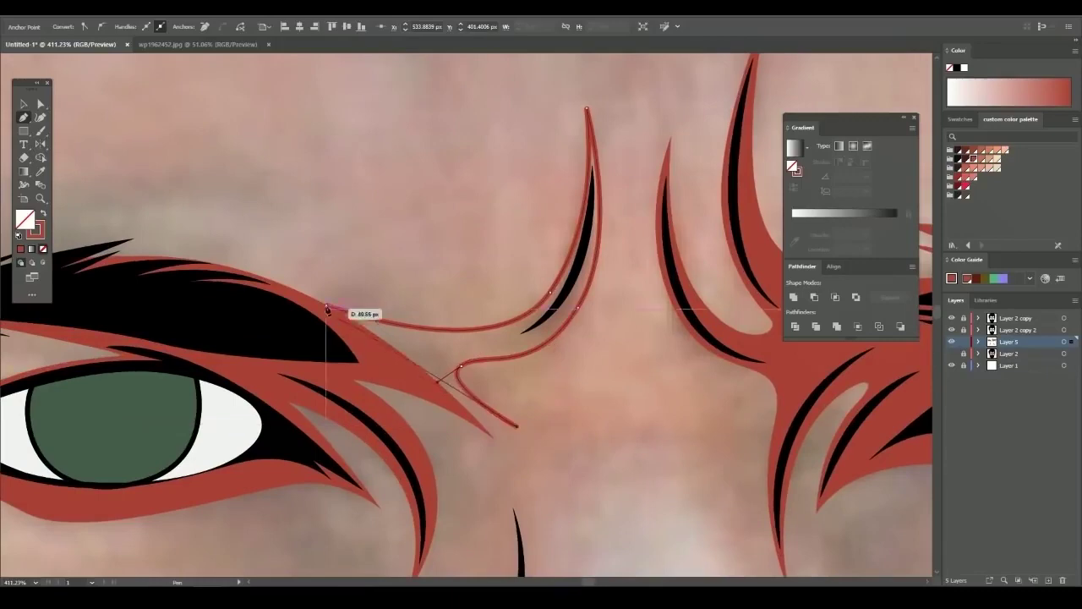
pyautogui.scroll(-5, 468, 375)
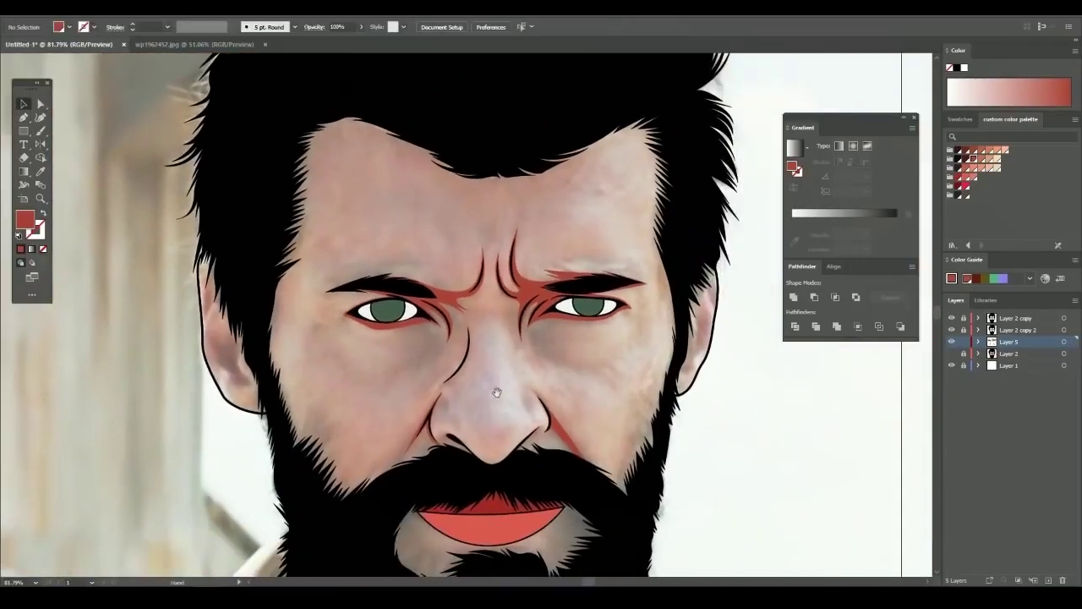
pyautogui.moveTo(471, 438)
pyautogui.mouseDown()
pyautogui.moveTo(468, 376)
pyautogui.moveTo(435, 379)
pyautogui.mouseUp()
# Trace a shading shape inside the left ear by the hair and fill it red
pyautogui.press('p')
pyautogui.scroll(5, 473, 310)
pyautogui.click(473, 272)
pyautogui.moveTo(499, 448); pyautogui.dragTo(507, 474)
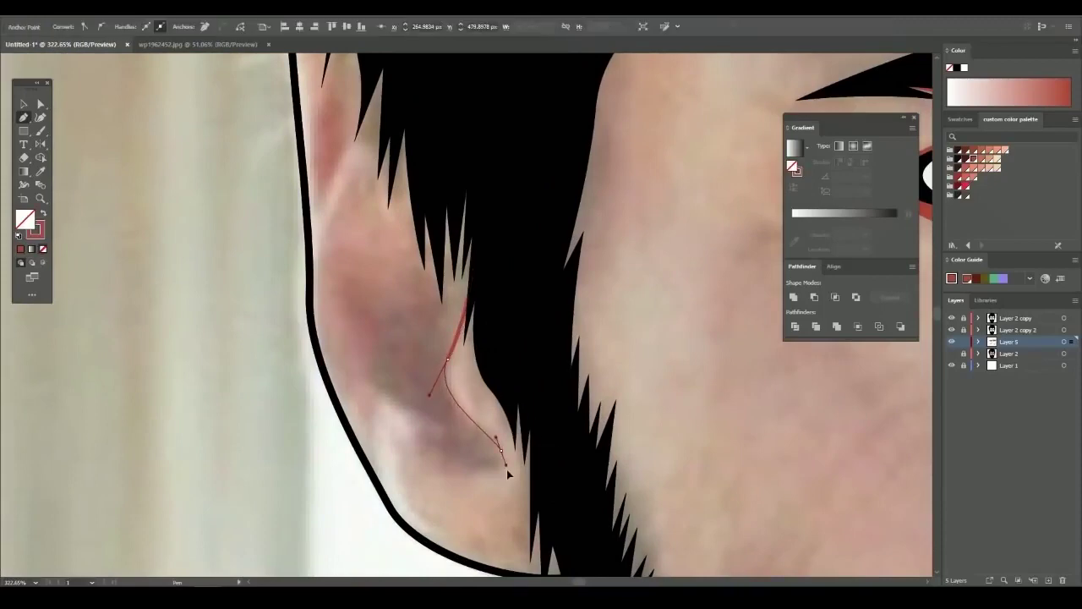
pyautogui.scroll(2, 352, 350)
pyautogui.moveTo(382, 285); pyautogui.dragTo(430, 378)
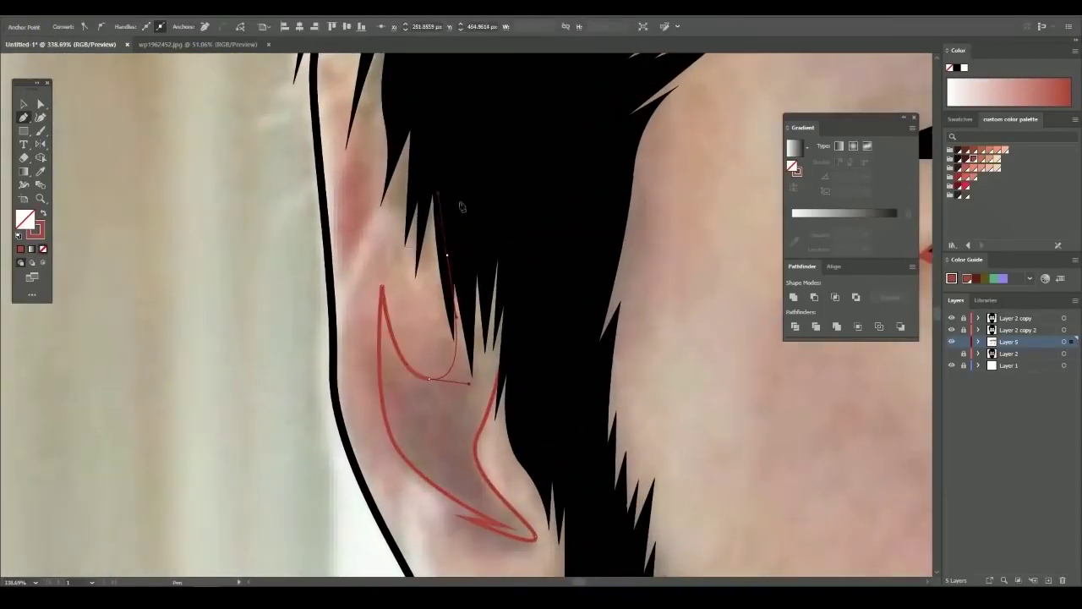
pyautogui.click(505, 342)
pyautogui.hotkey('shift', 'x')
# Add a small red-filled shading shape near the hair beside the left ear
pyautogui.scroll(3, 507, 302)
pyautogui.scroll(2, 507, 302)
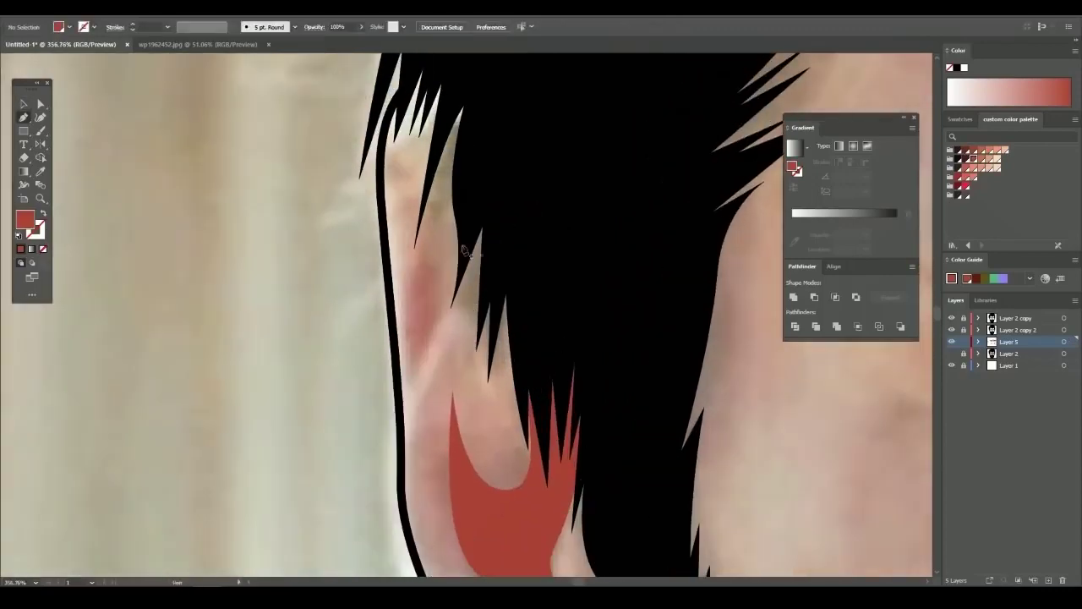
pyautogui.click(465, 233)
pyautogui.click(416, 385)
pyautogui.scroll(-5, 414, 351)
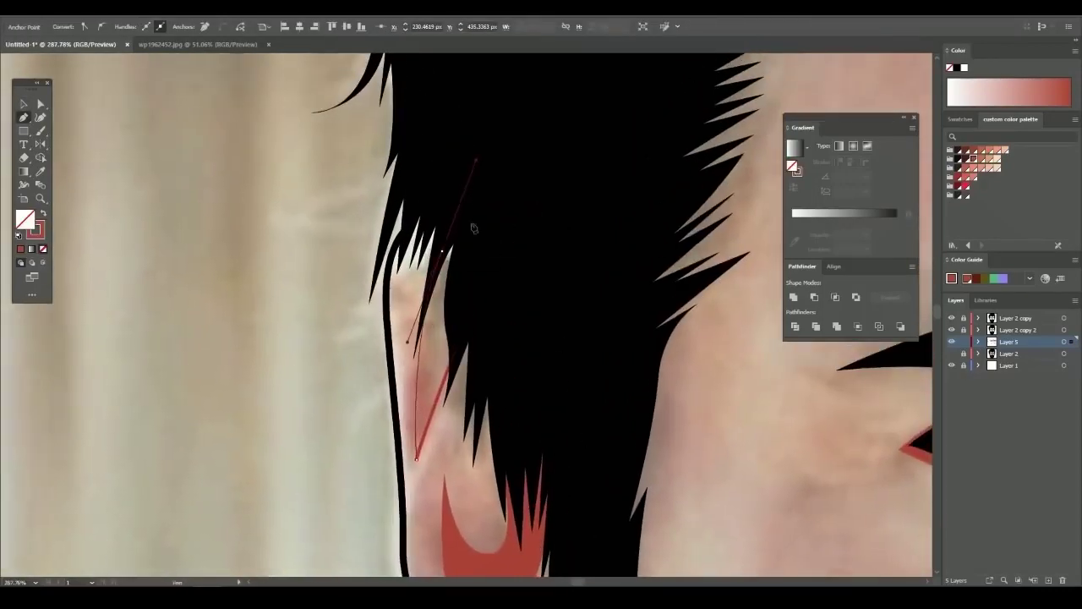
pyautogui.click(441, 397)
pyautogui.hotkey('shift', 'x')
pyautogui.scroll(-3, 441, 397)
# Trace a shading shape inside the right ear and fill it red
pyautogui.scroll(-3, 441, 397)
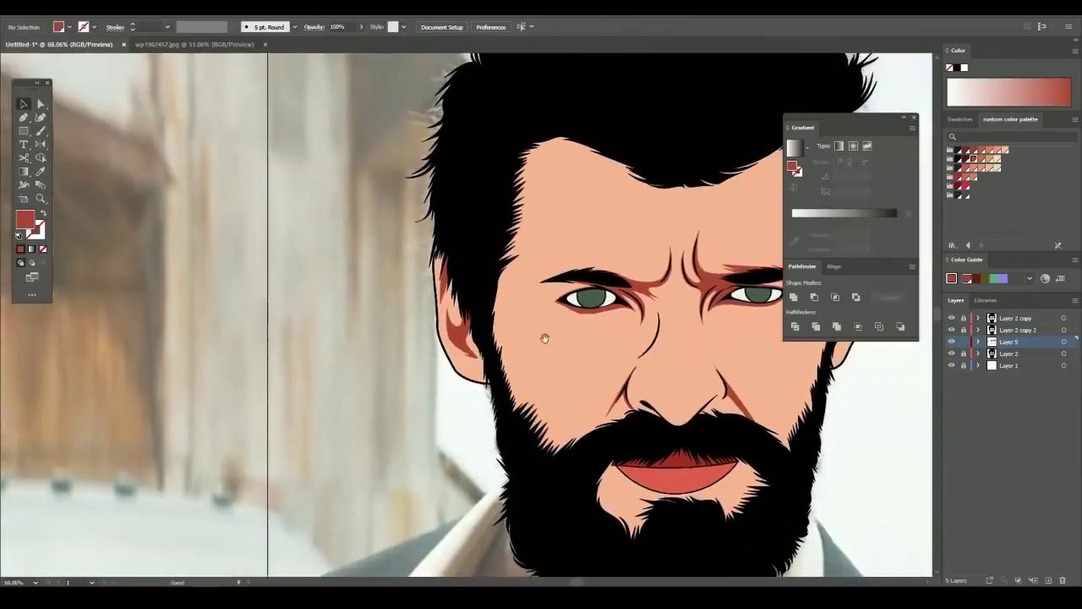
pyautogui.press('v')
pyautogui.scroll(3, 648, 333)
pyautogui.scroll(3, 640, 304)
pyautogui.press('p')
pyautogui.hotkey('shift', 'x')
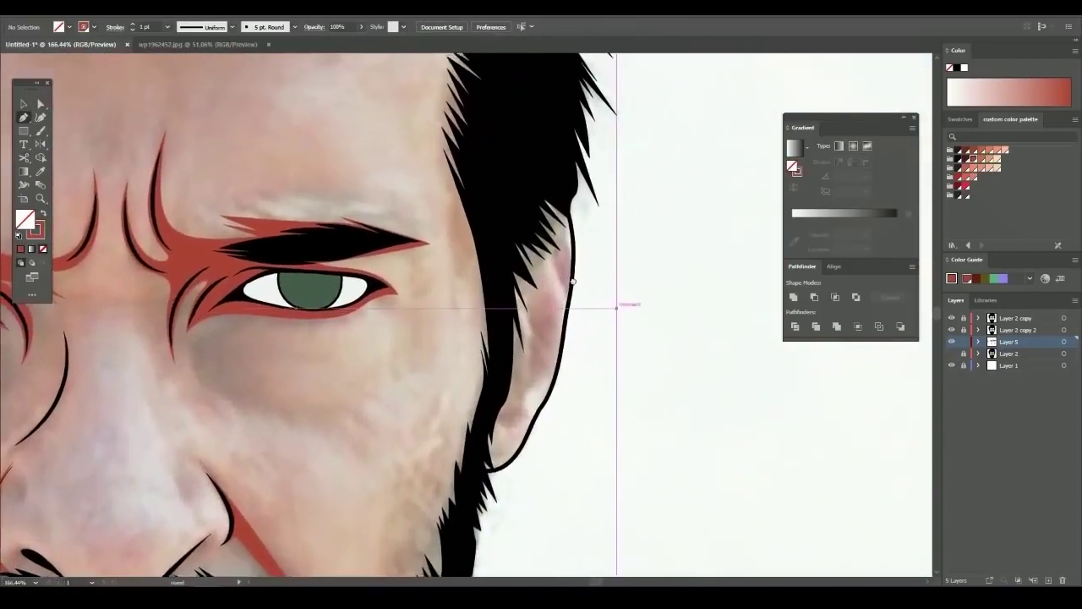
pyautogui.scroll(2, 554, 255)
pyautogui.click(575, 278)
pyautogui.scroll(2, 546, 355)
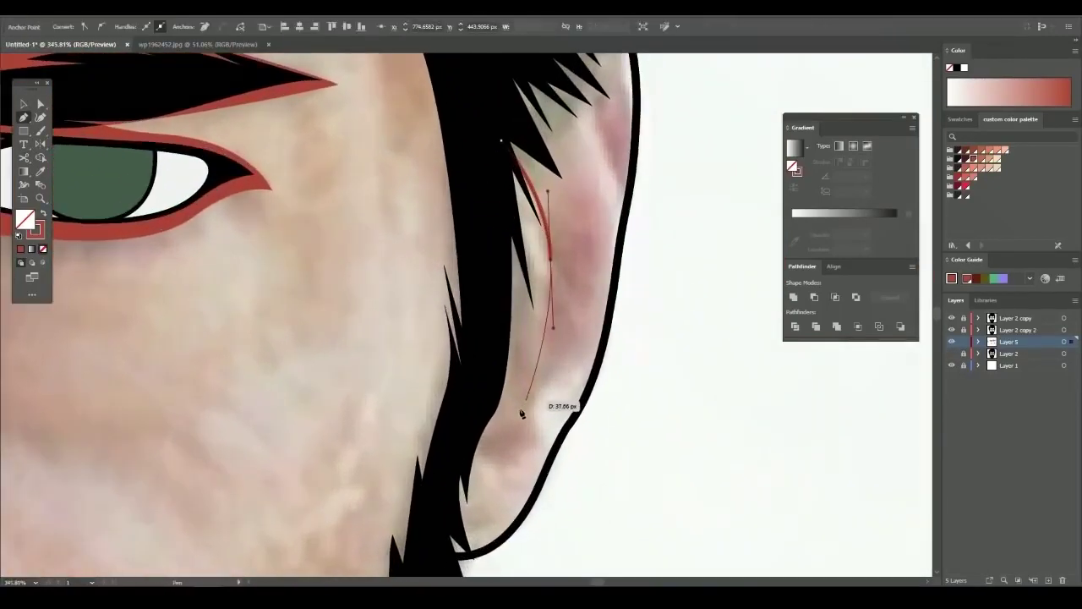
pyautogui.moveTo(590, 333); pyautogui.dragTo(592, 324)
pyautogui.scroll(3, 575, 321)
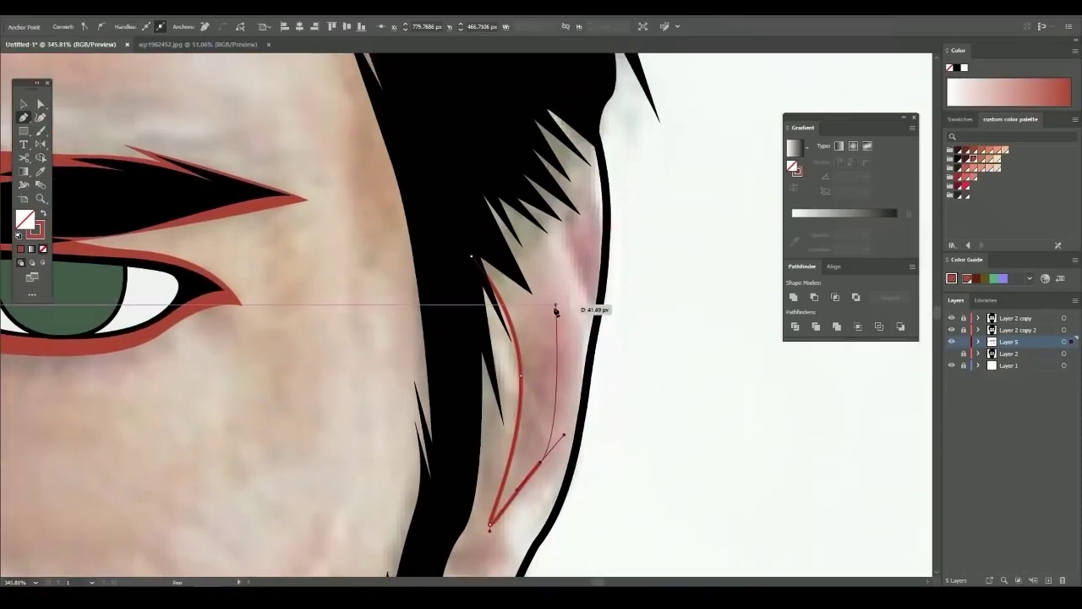
pyautogui.click(471, 257)
pyautogui.hotkey('shift', 'x')
# Add a small red shading shape by the hair and show the reference photo again
pyautogui.scroll(1, 541, 321)
pyautogui.click(522, 215)
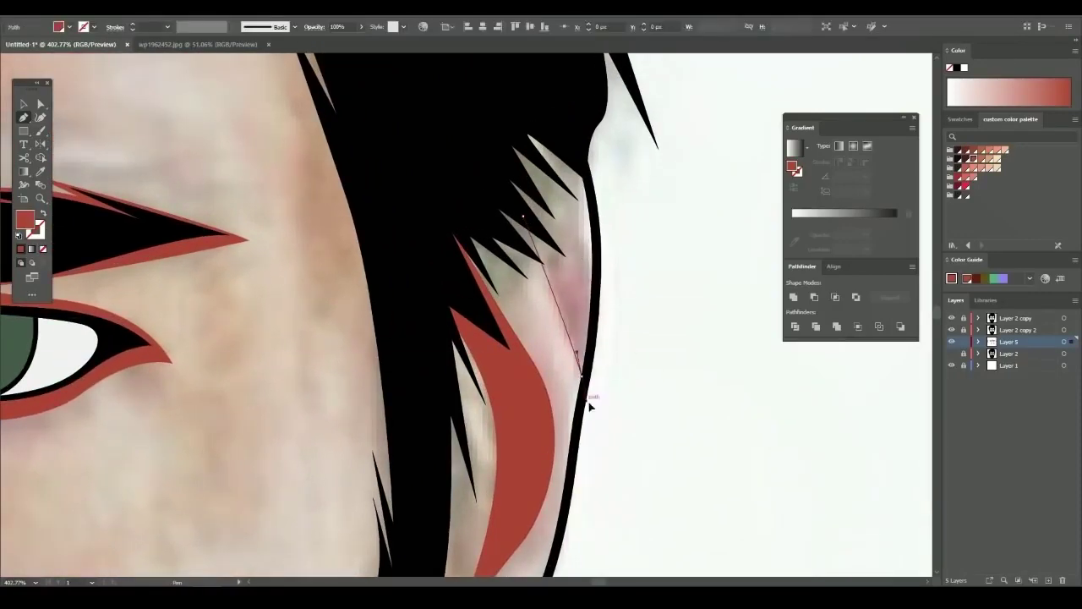
pyautogui.click(590, 407)
pyautogui.click(502, 126)
pyautogui.press('v')
pyautogui.scroll(-5, 466, 317)
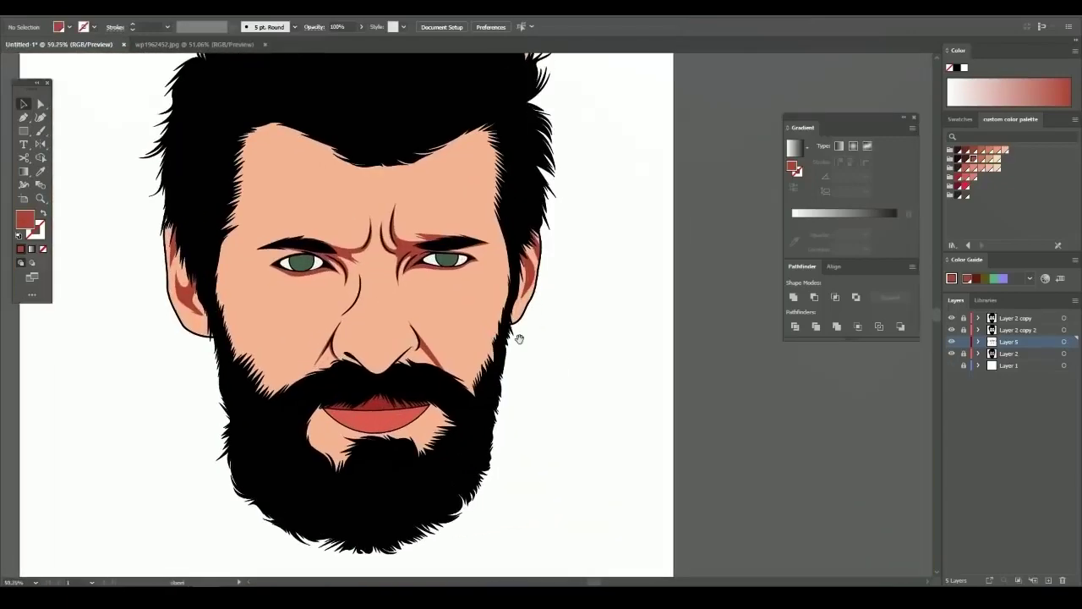
pyautogui.scroll(-2, 519, 338)
pyautogui.click(951, 365)
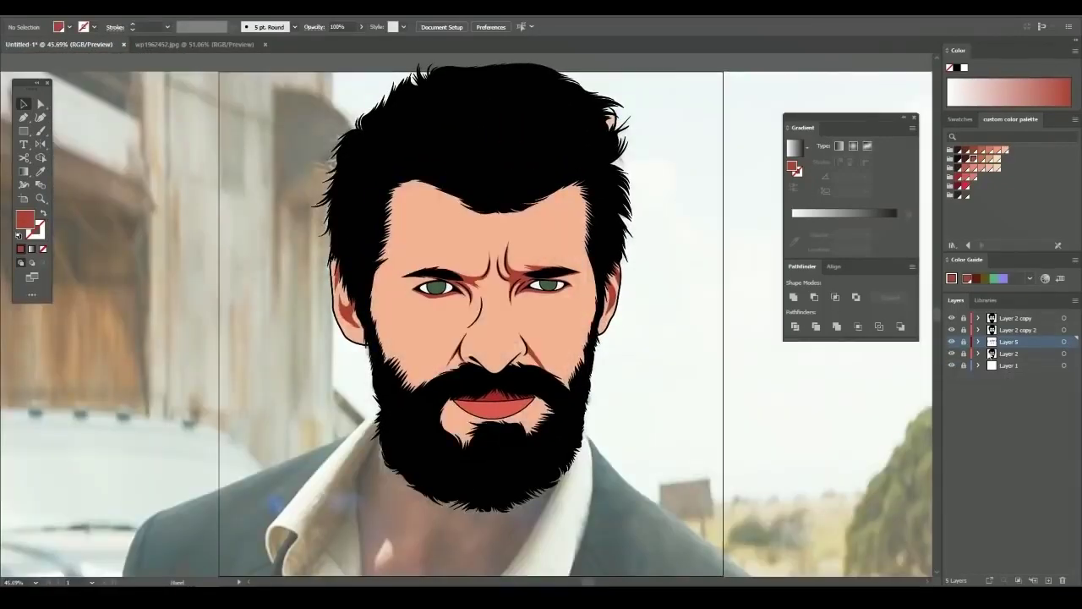
# Hide Layer 2 to reveal the photo and switch to the Pen tool
pyautogui.press('p')
pyautogui.click(951, 366)
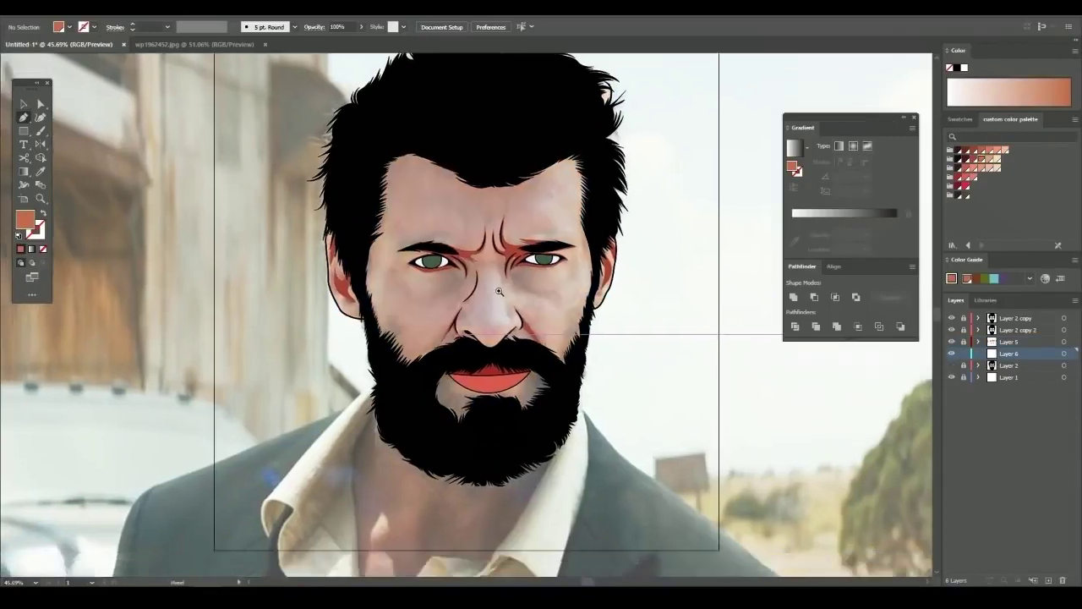
pyautogui.scroll(5, 507, 321)
pyautogui.scroll(5, 566, 342)
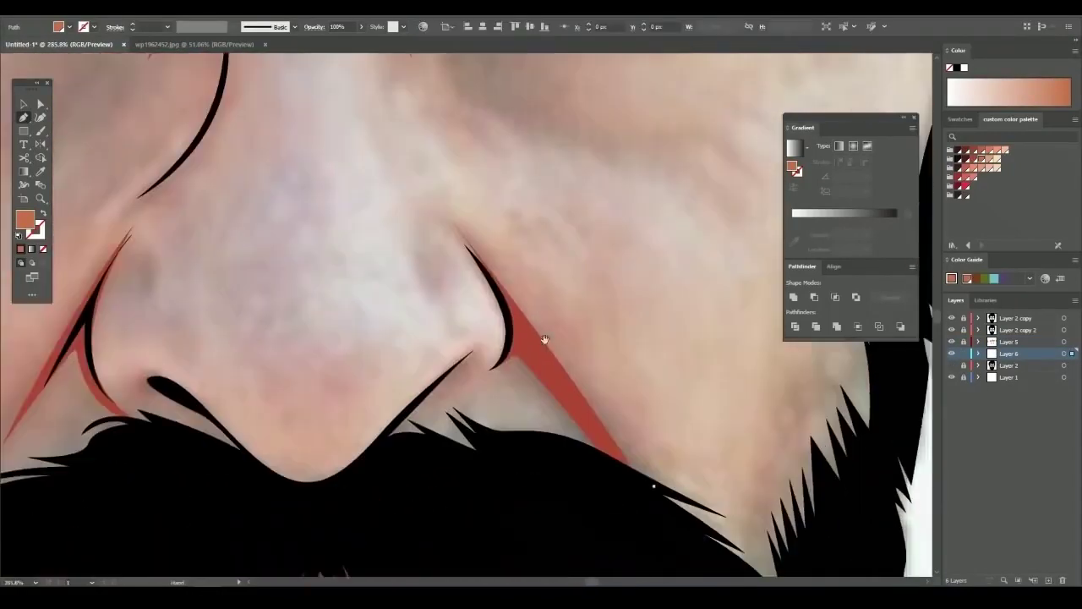
# Begin the shadow path beside the nose, curving along the nose bottom and left nostril
pyautogui.moveTo(544, 339); pyautogui.dragTo(546, 352)
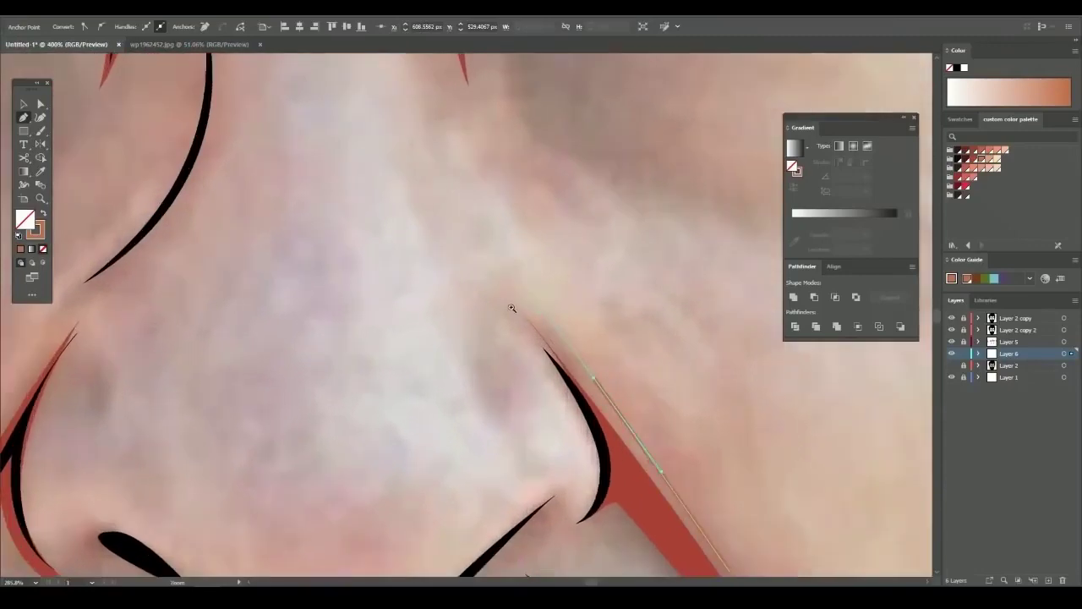
pyautogui.moveTo(450, 230); pyautogui.dragTo(465, 251)
pyautogui.scroll(-3, 466, 251)
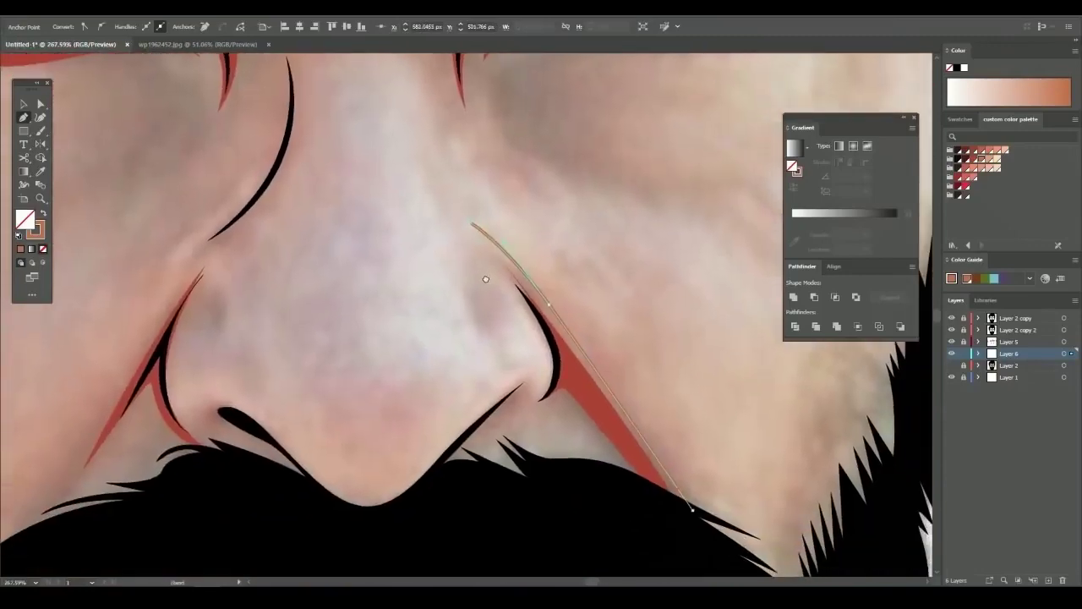
pyautogui.scroll(4, 507, 334)
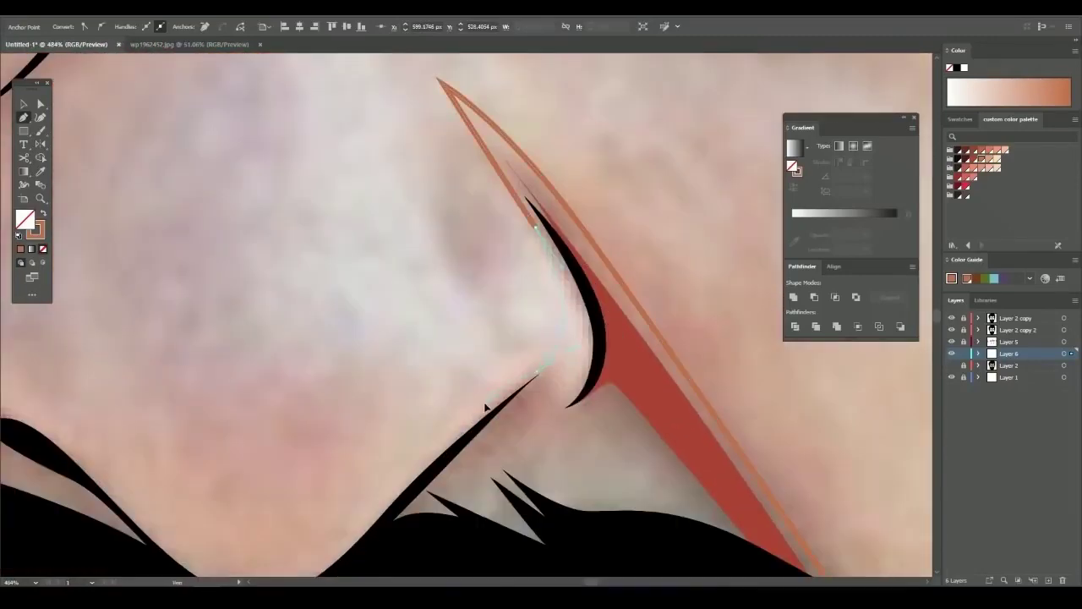
pyautogui.scroll(-2, 484, 408)
pyautogui.scroll(1, 476, 423)
pyautogui.moveTo(440, 427); pyautogui.dragTo(395, 480)
pyautogui.moveTo(305, 439); pyautogui.dragTo(263, 411)
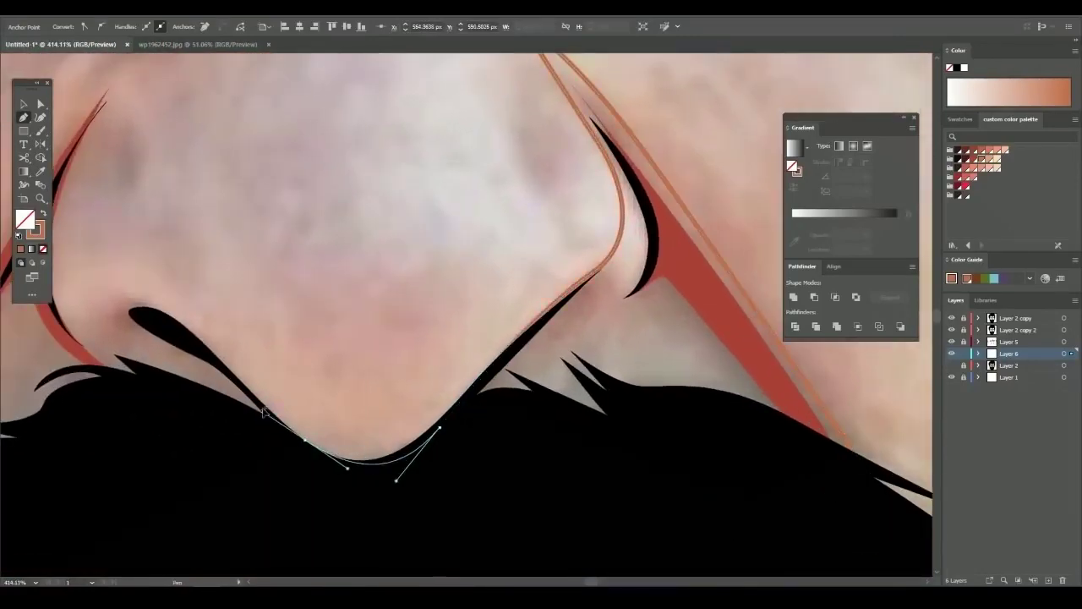
pyautogui.moveTo(154, 302); pyautogui.dragTo(342, 328)
pyautogui.scroll(-2, 240, 317)
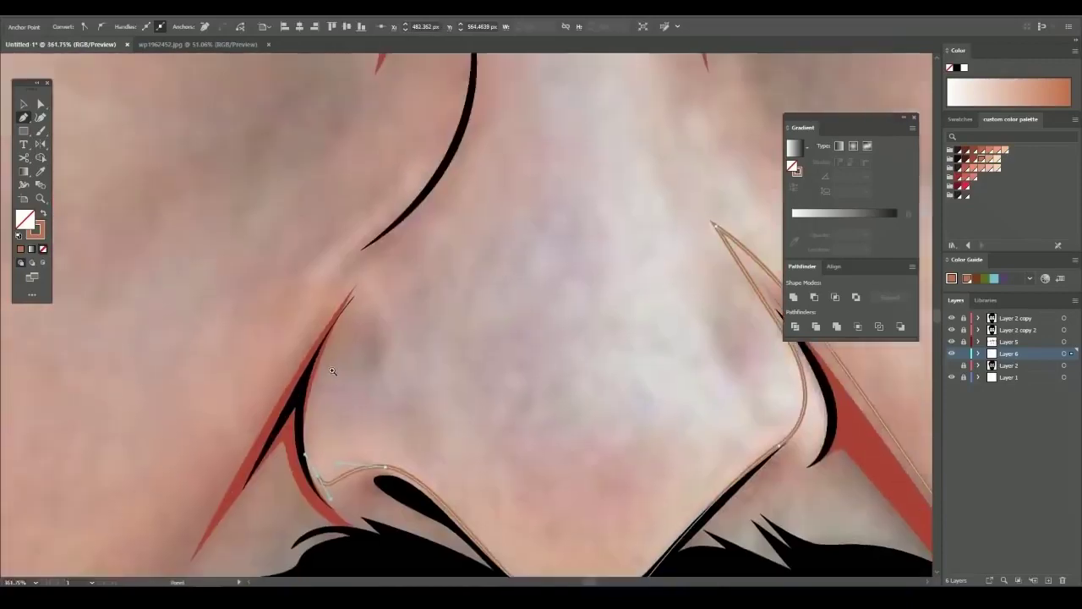
pyautogui.scroll(3, 338, 363)
pyautogui.moveTo(331, 369); pyautogui.dragTo(368, 358)
pyautogui.scroll(-3, 374, 226)
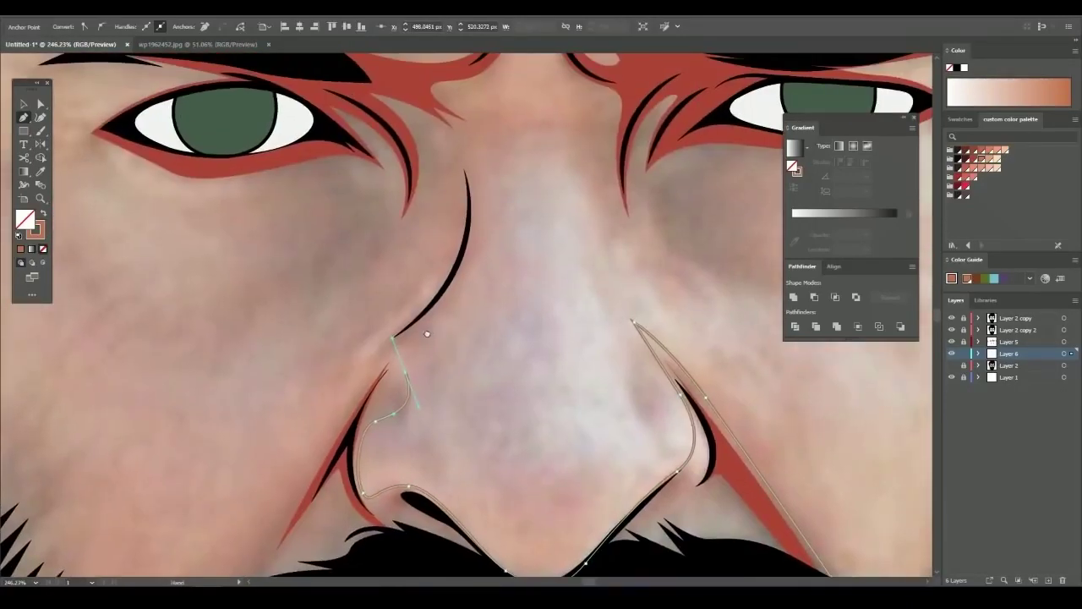
pyautogui.scroll(1, 429, 333)
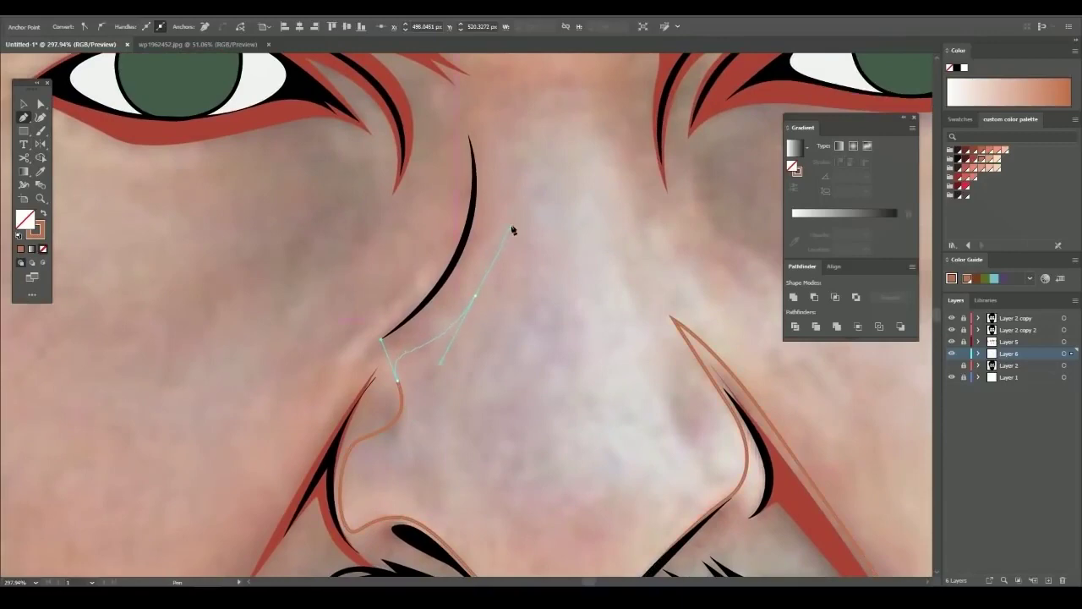
pyautogui.scroll(-3, 512, 229)
pyautogui.scroll(1, 473, 247)
pyautogui.scroll(2, 475, 309)
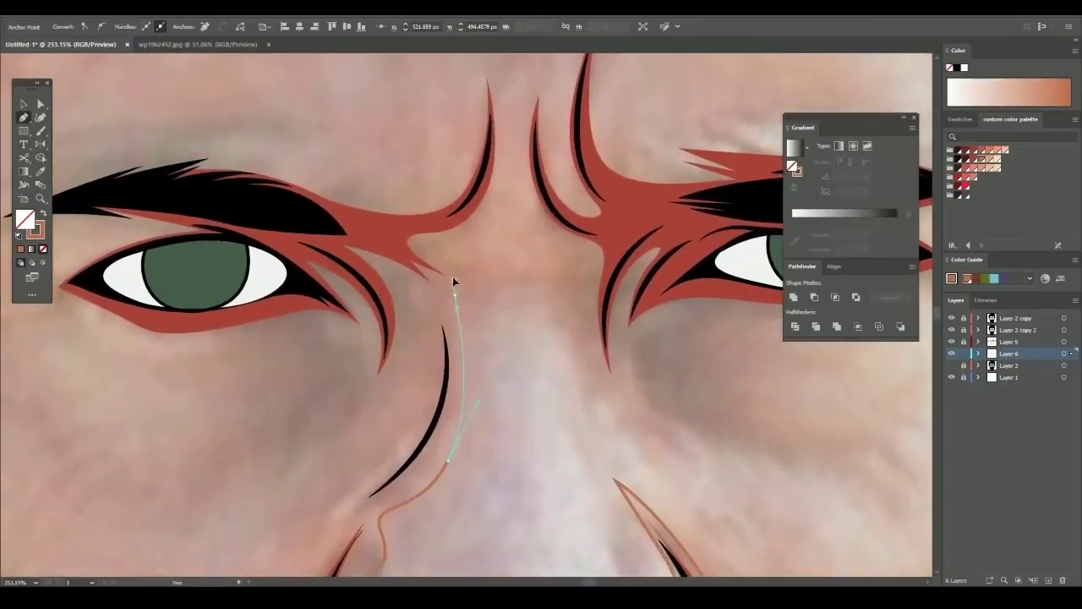
# Continue the shadow path up the nose, between the brows, and along the eyebrow to its tip
pyautogui.moveTo(505, 288); pyautogui.dragTo(506, 288)
pyautogui.scroll(2, 494, 300)
pyautogui.scroll(1, 483, 313)
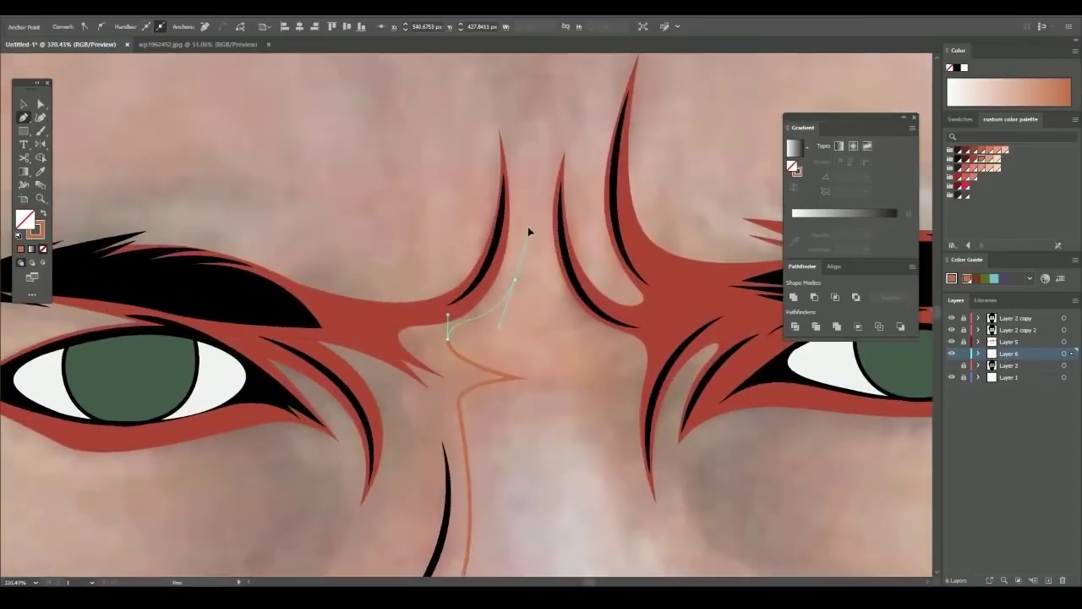
pyautogui.scroll(-2, 529, 231)
pyautogui.scroll(2, 476, 282)
pyautogui.moveTo(501, 193); pyautogui.dragTo(461, 378)
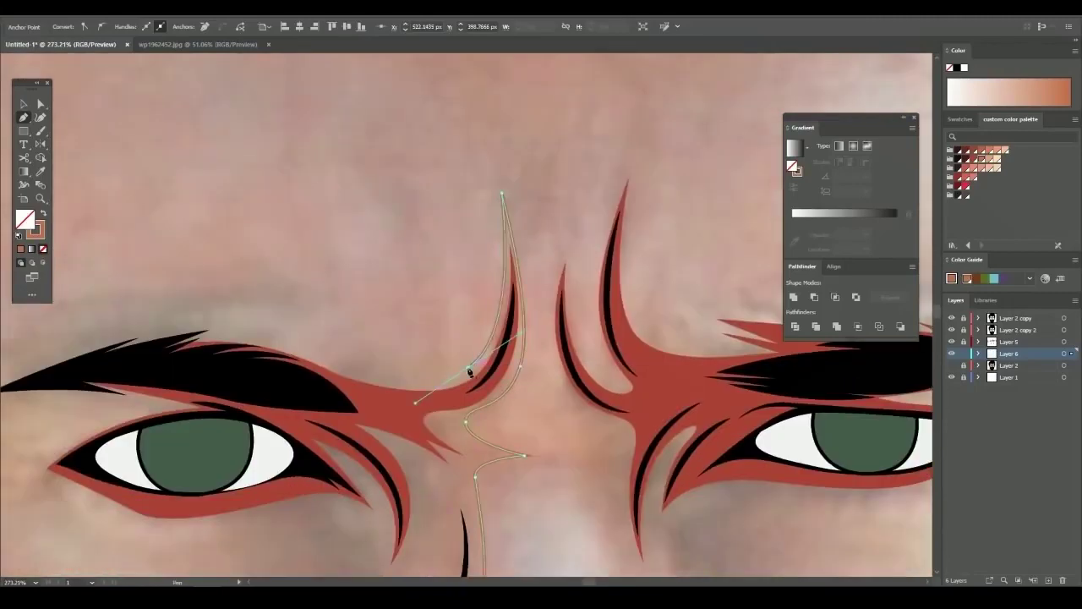
pyautogui.scroll(-2, 404, 326)
pyautogui.scroll(2, 398, 278)
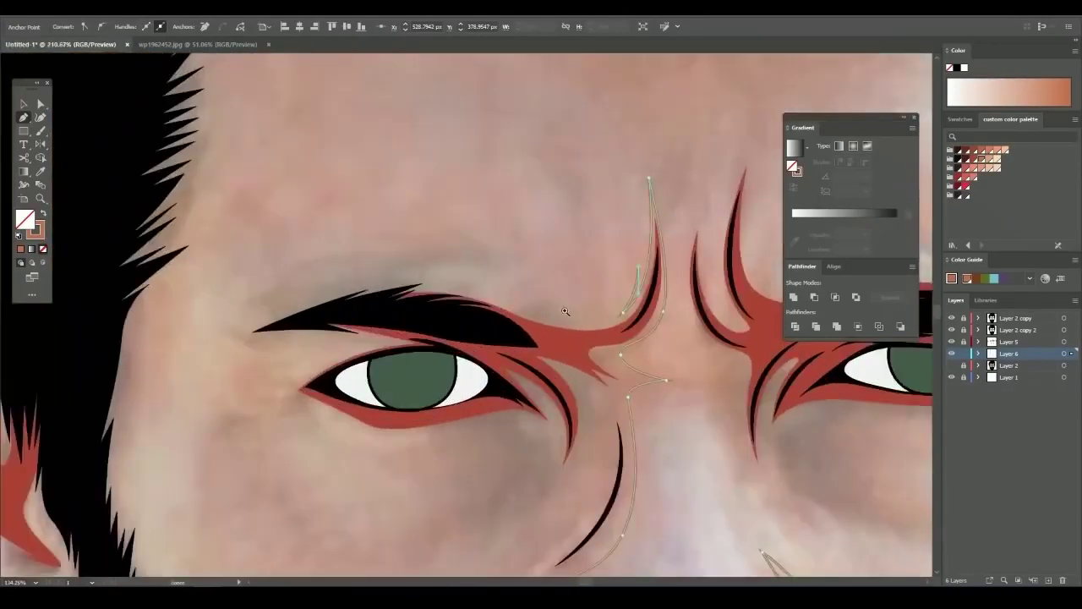
pyautogui.scroll(2, 451, 290)
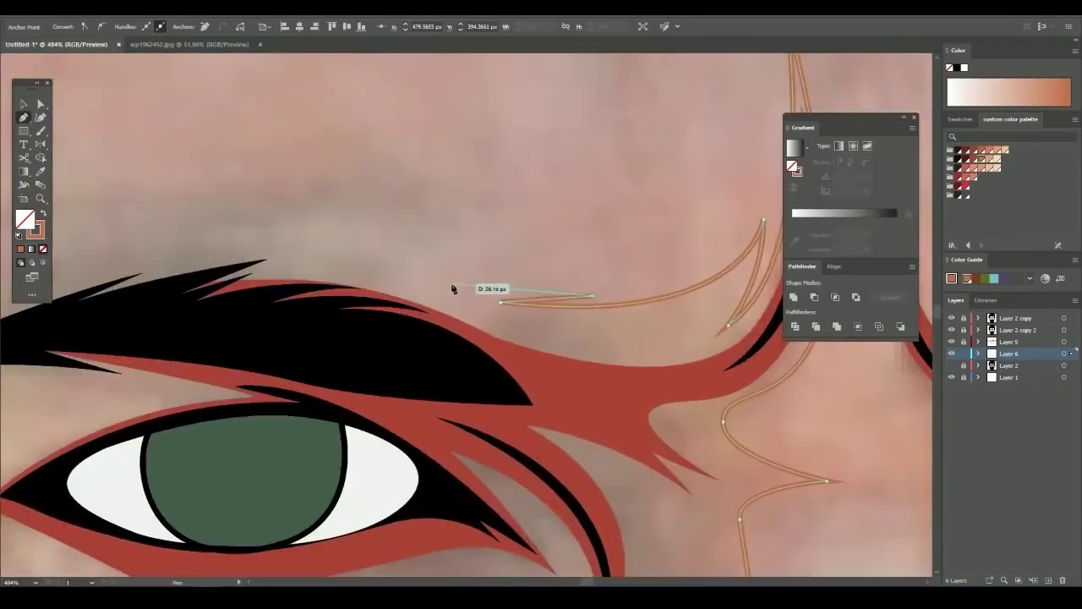
pyautogui.scroll(-1, 483, 271)
pyautogui.scroll(2, 483, 271)
pyautogui.moveTo(377, 286); pyautogui.dragTo(286, 304)
pyautogui.scroll(-2, 431, 282)
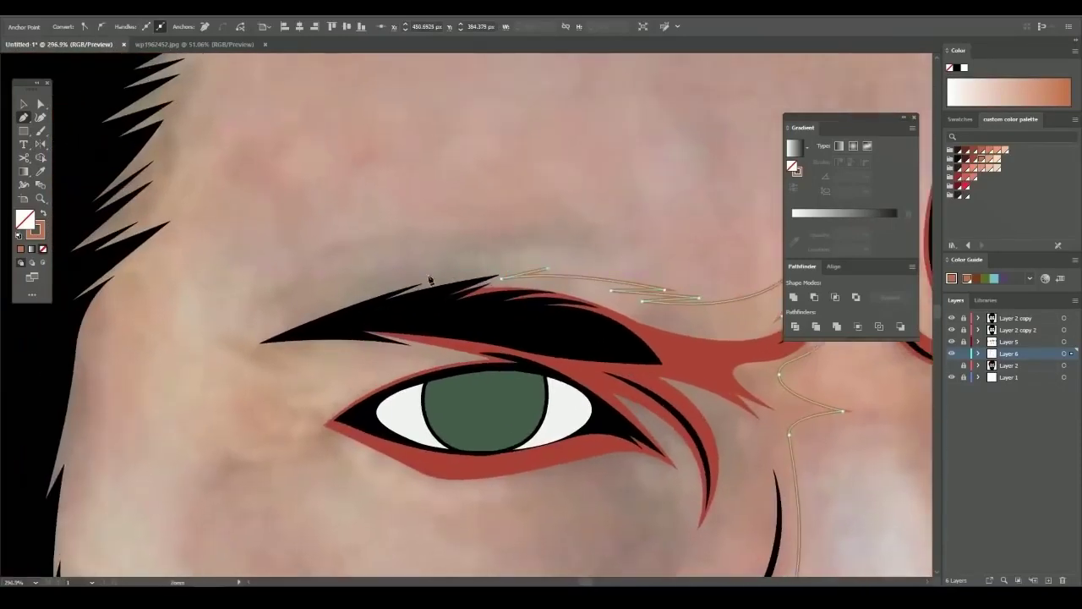
pyautogui.scroll(1, 431, 283)
pyautogui.click(246, 349)
pyautogui.scroll(-2, 363, 380)
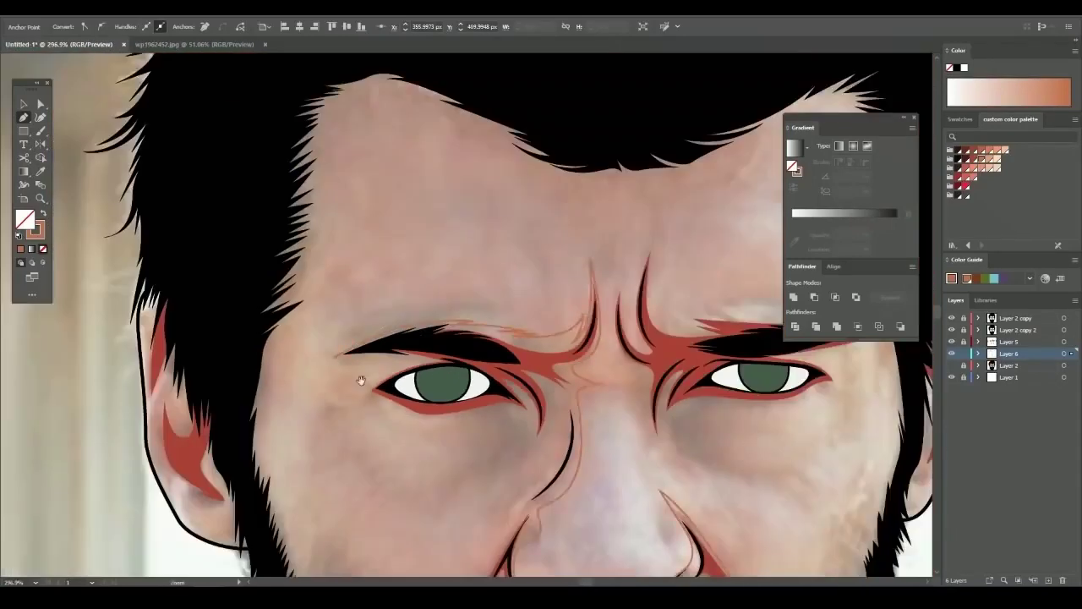
pyautogui.scroll(3, 466, 330)
pyautogui.scroll(-1, 380, 370)
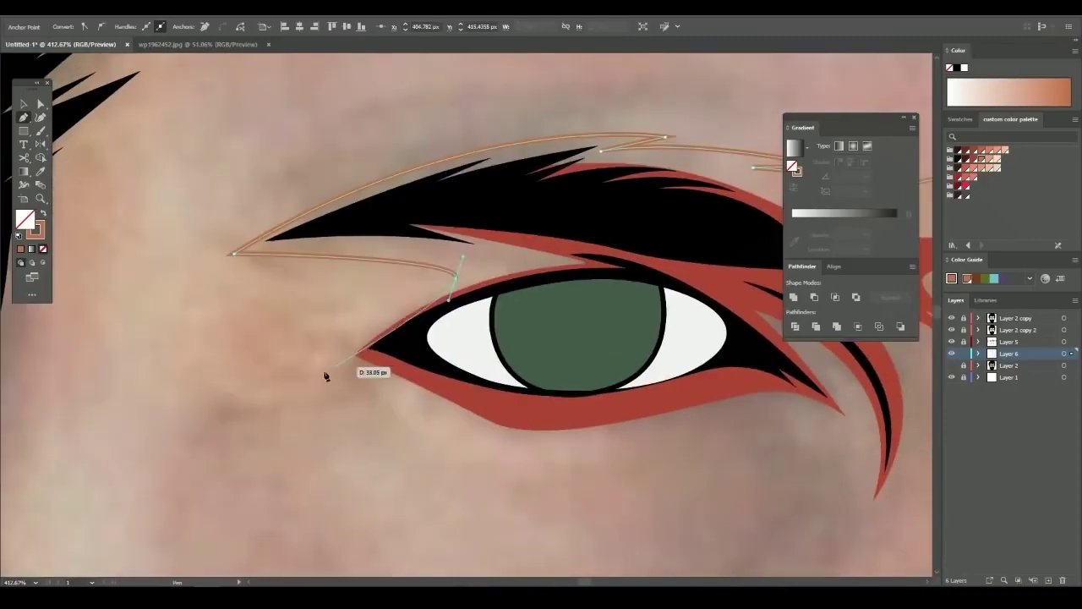
# Curve the shadow path below the eye corner, under the eye, and down the cheek
pyautogui.moveTo(327, 375); pyautogui.dragTo(318, 379)
pyautogui.scroll(-2, 321, 380)
pyautogui.scroll(2, 360, 346)
pyautogui.scroll(1, 414, 353)
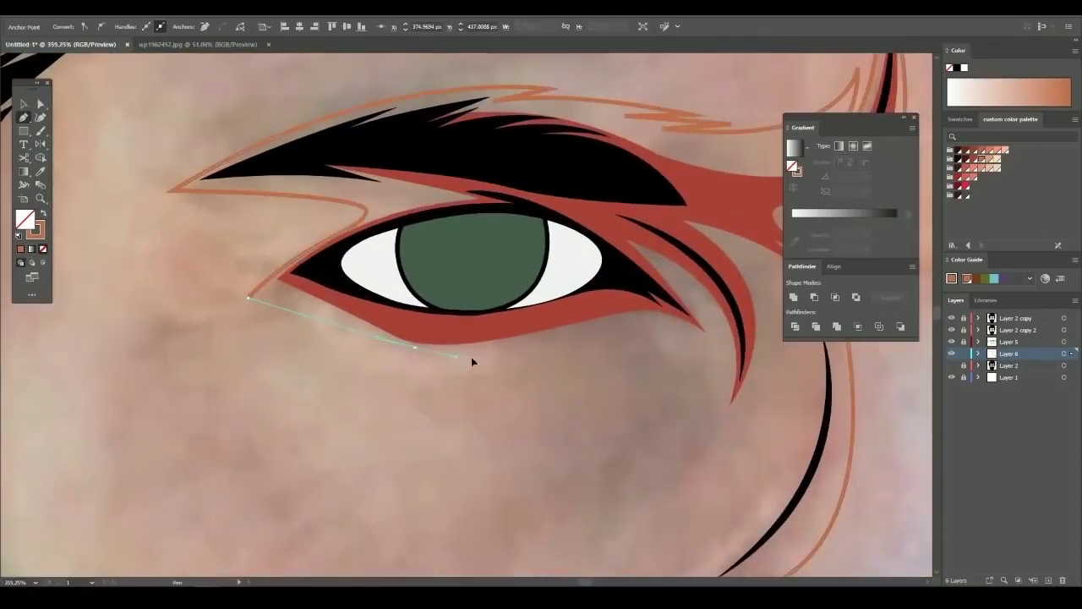
pyautogui.scroll(2, 524, 351)
pyautogui.moveTo(580, 343); pyautogui.dragTo(599, 343)
pyautogui.scroll(-4, 541, 326)
pyautogui.scroll(3, 507, 315)
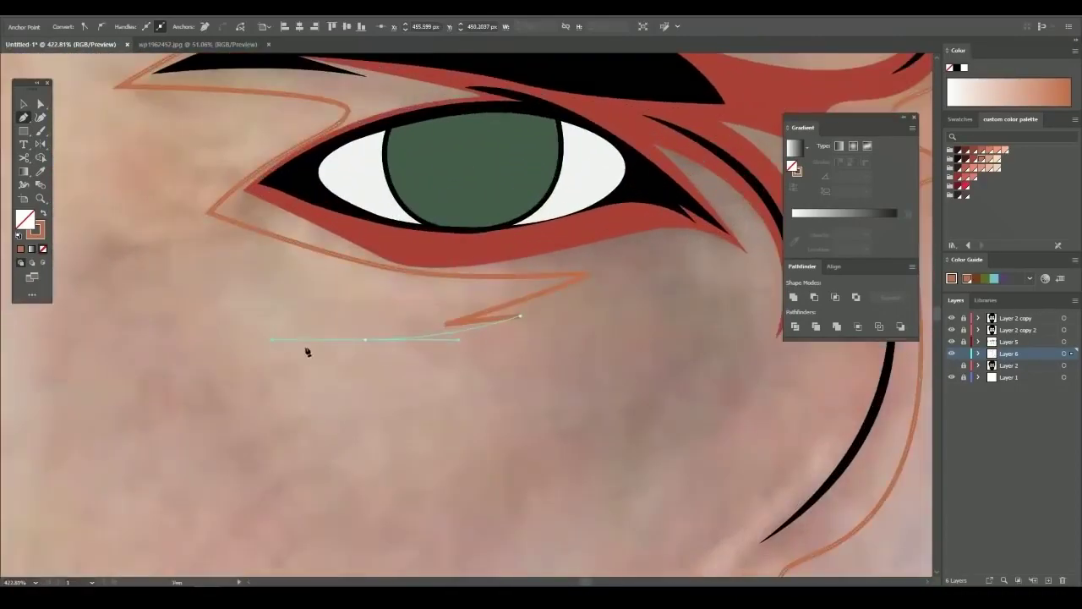
pyautogui.scroll(-3, 338, 348)
pyautogui.scroll(1, 387, 346)
pyautogui.moveTo(478, 321)
pyautogui.mouseDown()
pyautogui.moveTo(503, 341)
pyautogui.moveTo(552, 342)
pyautogui.moveTo(553, 362)
pyautogui.mouseUp()
pyautogui.click(439, 420)
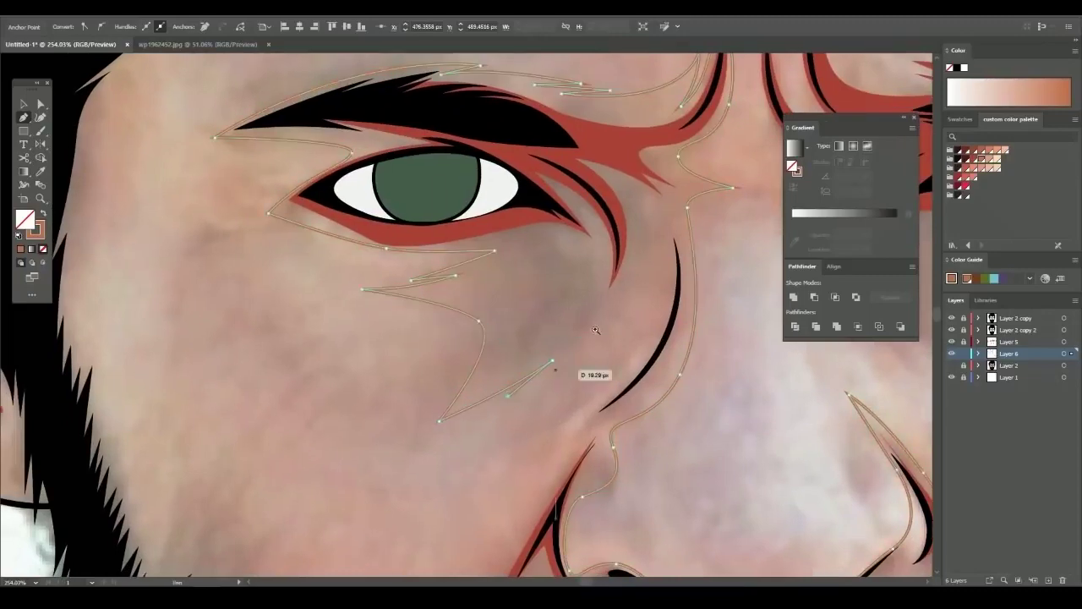
pyautogui.scroll(1, 596, 330)
pyautogui.scroll(-1, 550, 287)
pyautogui.scroll(1, 540, 292)
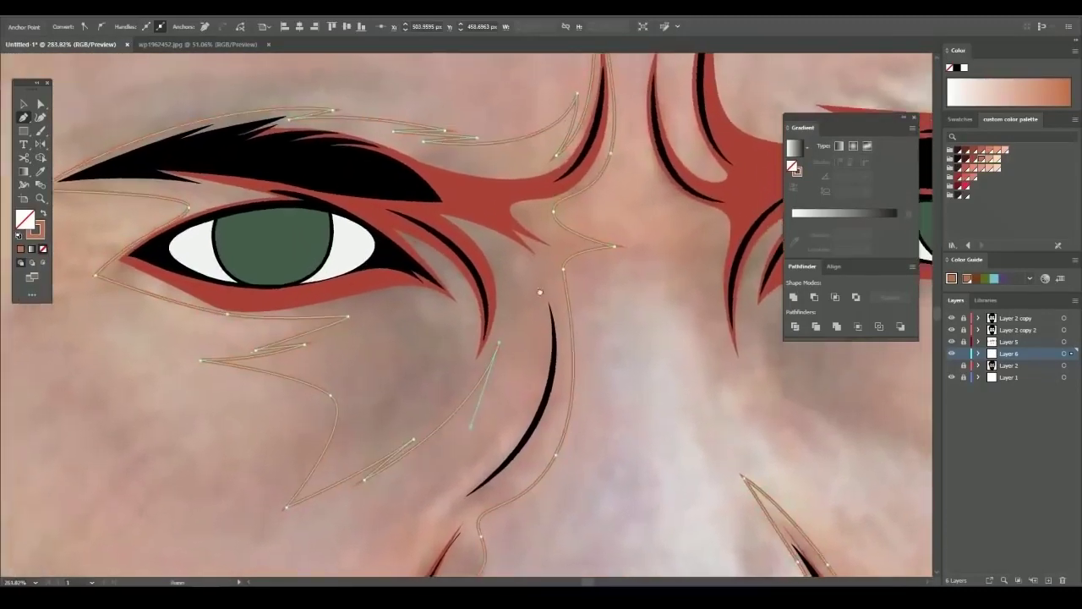
pyautogui.scroll(-2, 507, 330)
pyautogui.scroll(-2, 473, 362)
pyautogui.scroll(5, 538, 277)
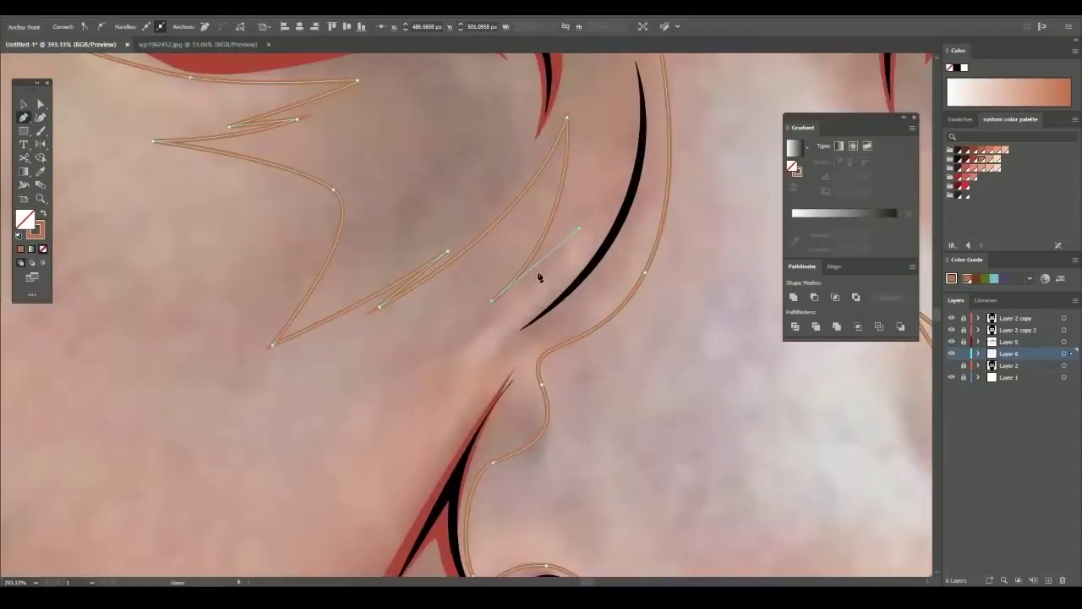
pyautogui.scroll(-1, 380, 442)
pyautogui.scroll(-2, 380, 442)
pyautogui.scroll(3, 446, 336)
pyautogui.scroll(-1, 470, 362)
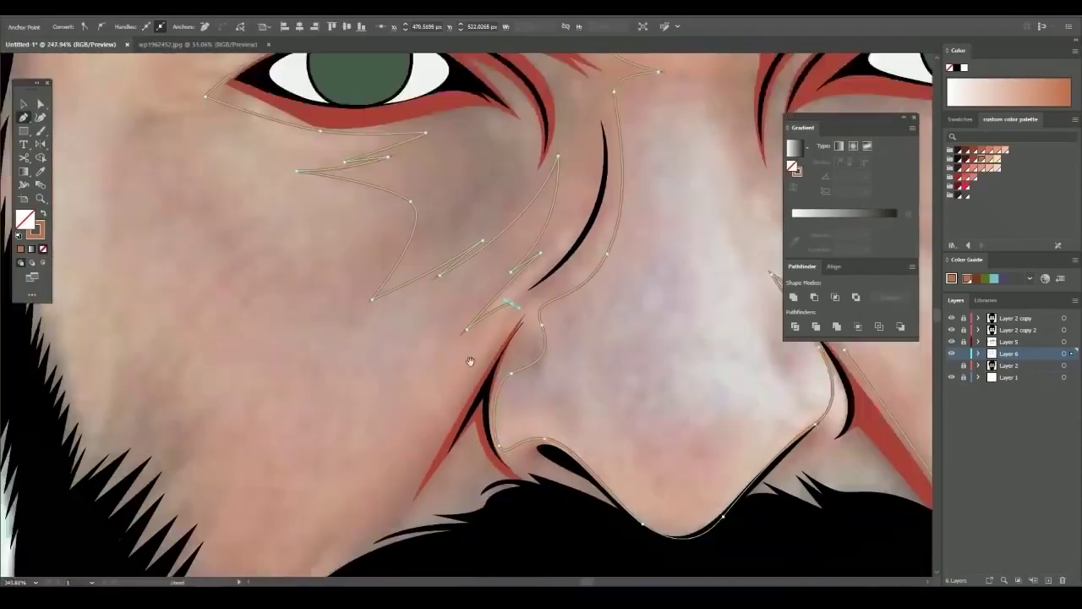
pyautogui.scroll(-3, 470, 362)
# Finish the shadow along the mustache edge and right nostril, closing it beside the nose
pyautogui.moveTo(431, 332); pyautogui.dragTo(369, 413)
pyautogui.moveTo(612, 376); pyautogui.dragTo(612, 376)
pyautogui.scroll(-1, 599, 389)
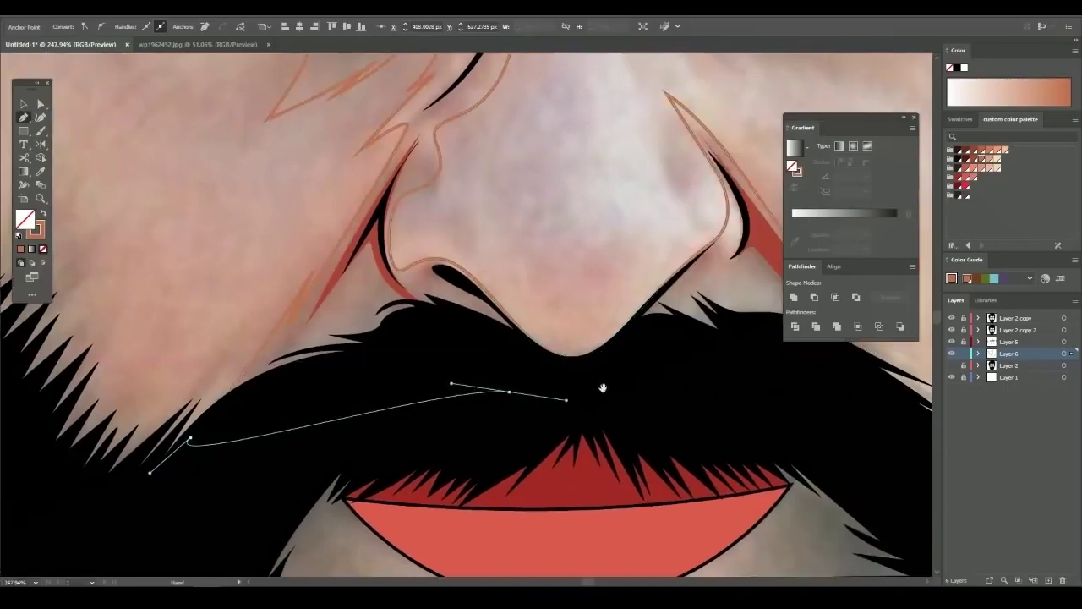
pyautogui.scroll(3, 575, 372)
pyautogui.moveTo(524, 293); pyautogui.dragTo(608, 265)
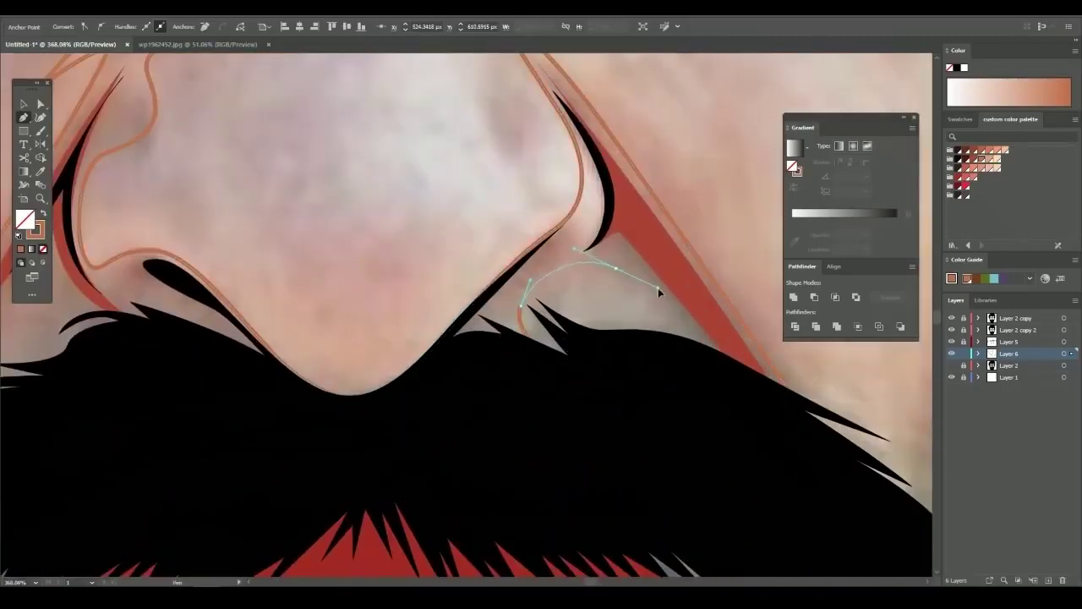
pyautogui.scroll(-1, 657, 289)
pyautogui.moveTo(664, 363); pyautogui.dragTo(744, 376)
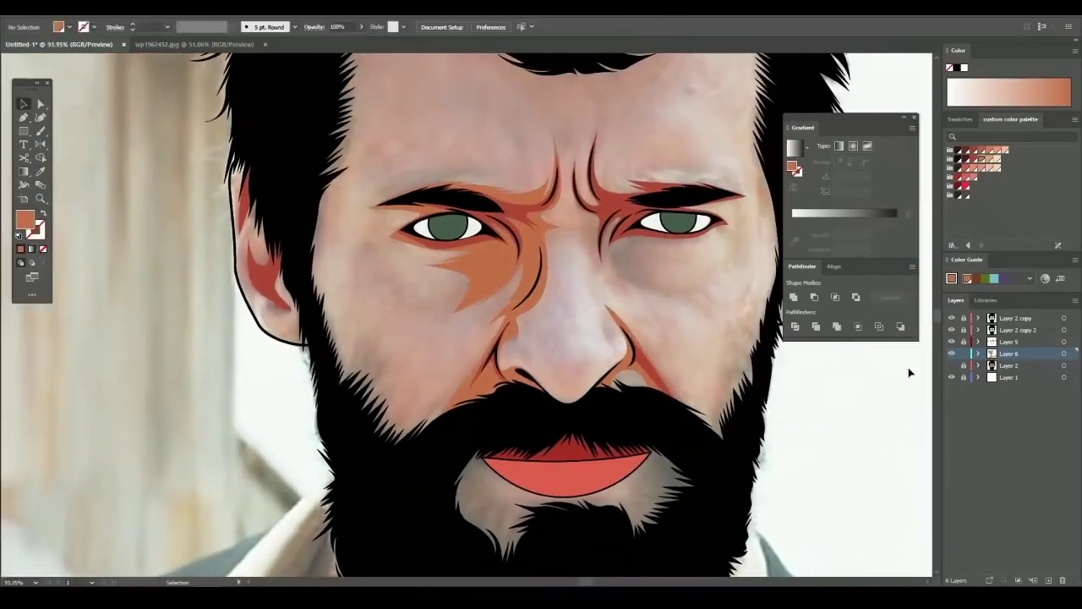
# Trace a shading outline from between the brows around the right eye's lower lid
pyautogui.scroll(3, 565, 300)
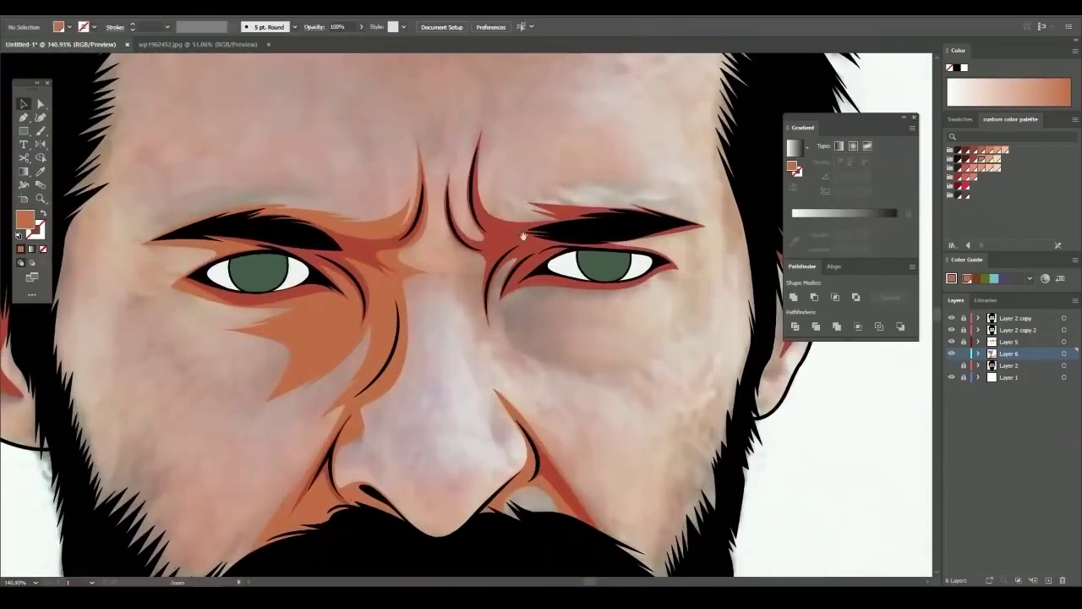
pyautogui.scroll(5, 484, 237)
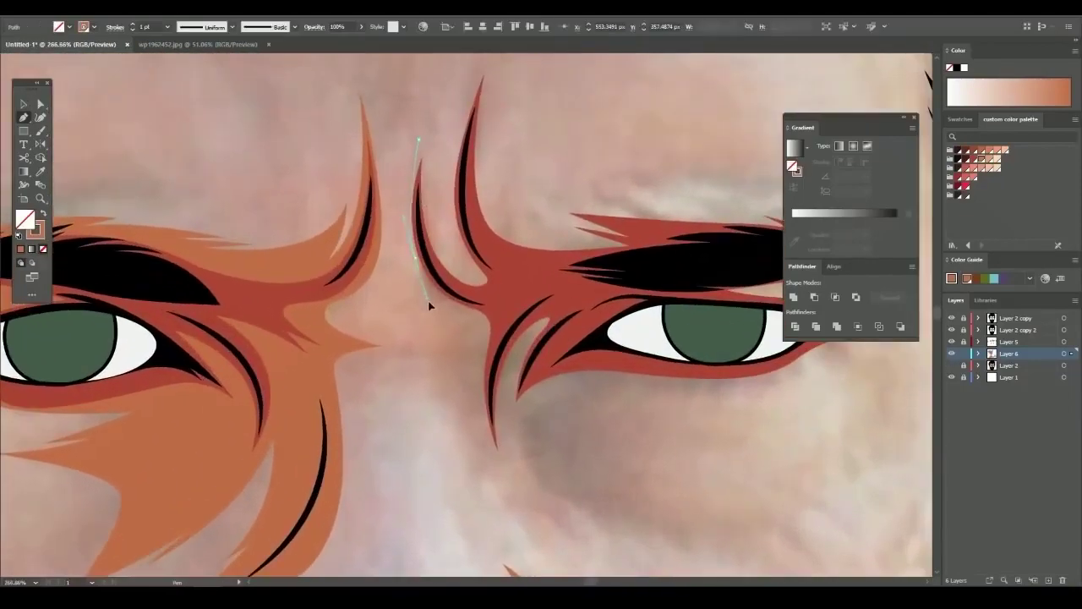
pyautogui.moveTo(416, 304); pyautogui.dragTo(406, 312)
pyautogui.scroll(-3, 451, 327)
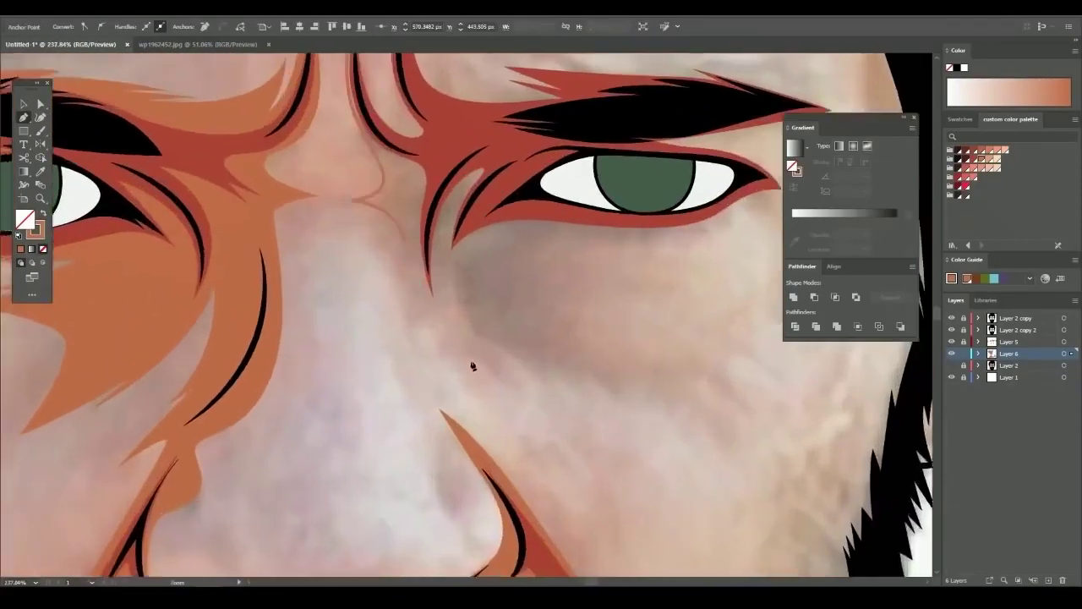
pyautogui.scroll(-3, 446, 263)
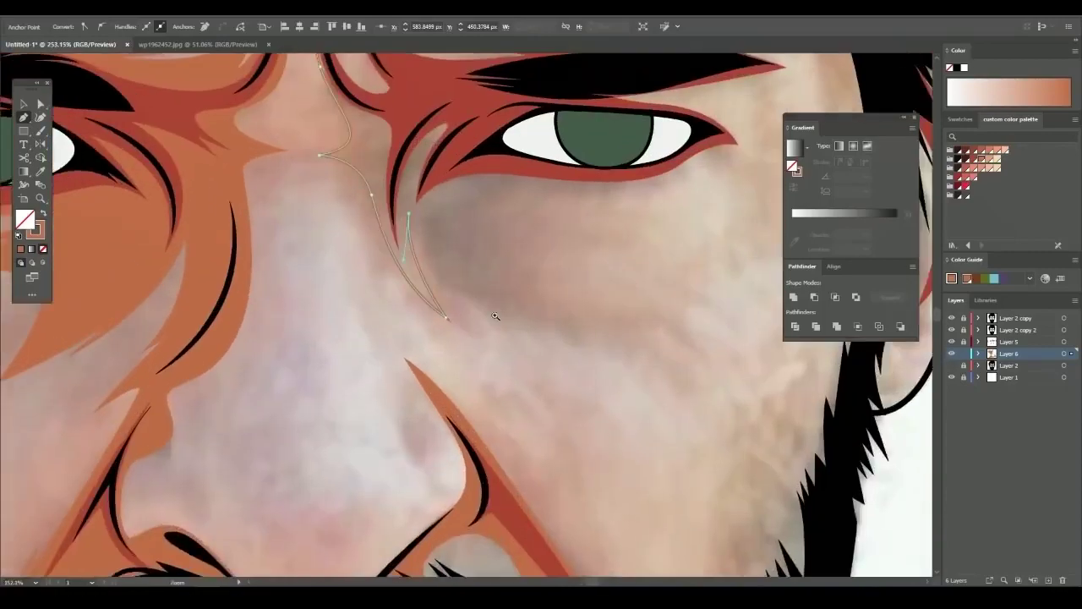
pyautogui.scroll(3, 585, 362)
pyautogui.scroll(-3, 454, 276)
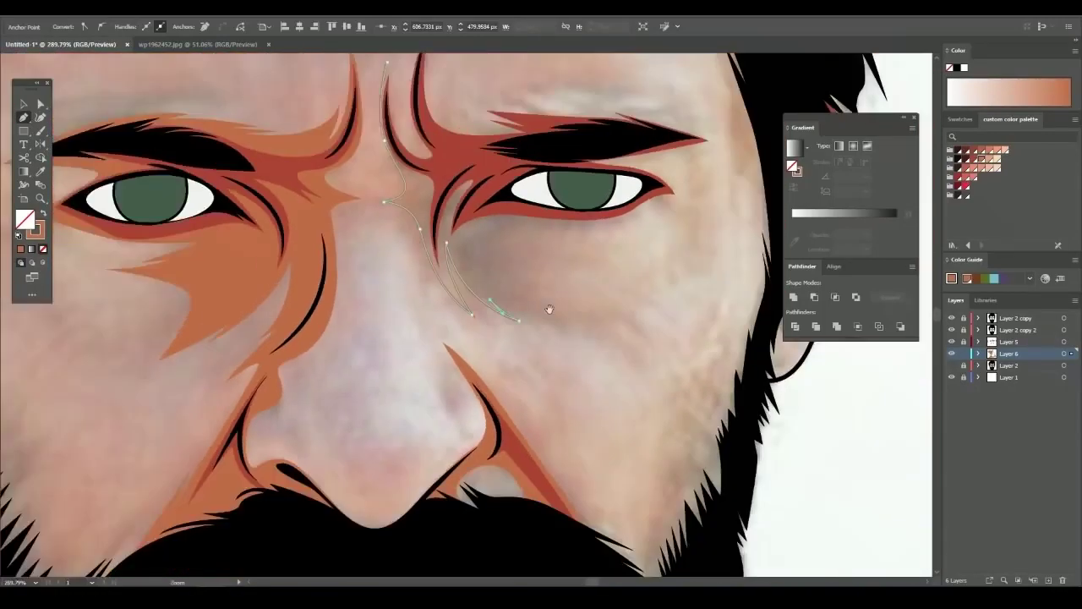
pyautogui.scroll(3, 656, 266)
pyautogui.scroll(-3, 579, 308)
pyautogui.scroll(3, 473, 279)
pyautogui.moveTo(464, 295); pyautogui.dragTo(442, 245)
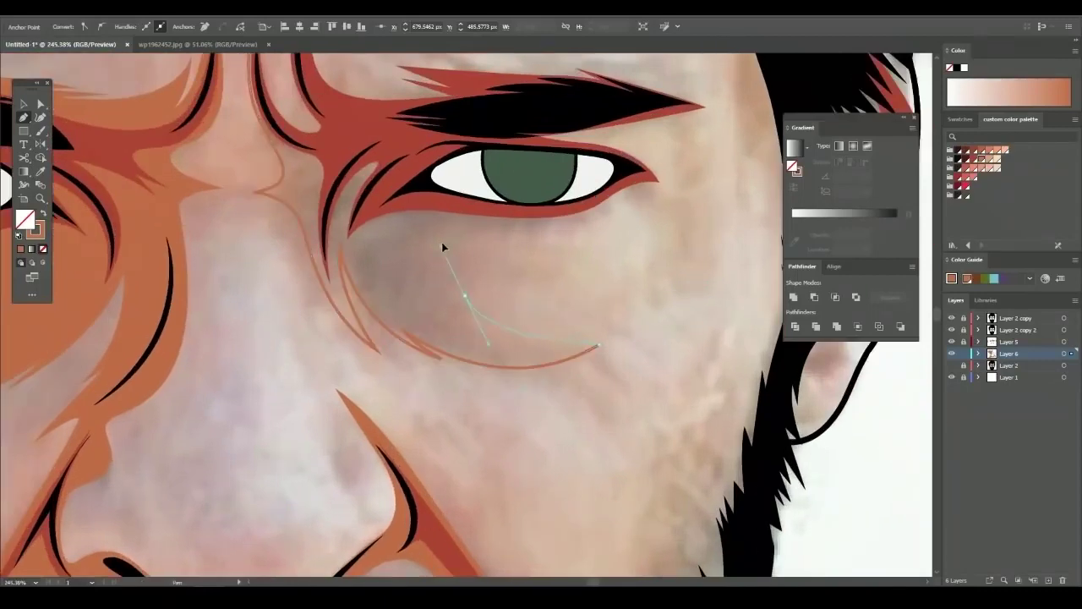
pyautogui.moveTo(602, 217); pyautogui.dragTo(609, 217)
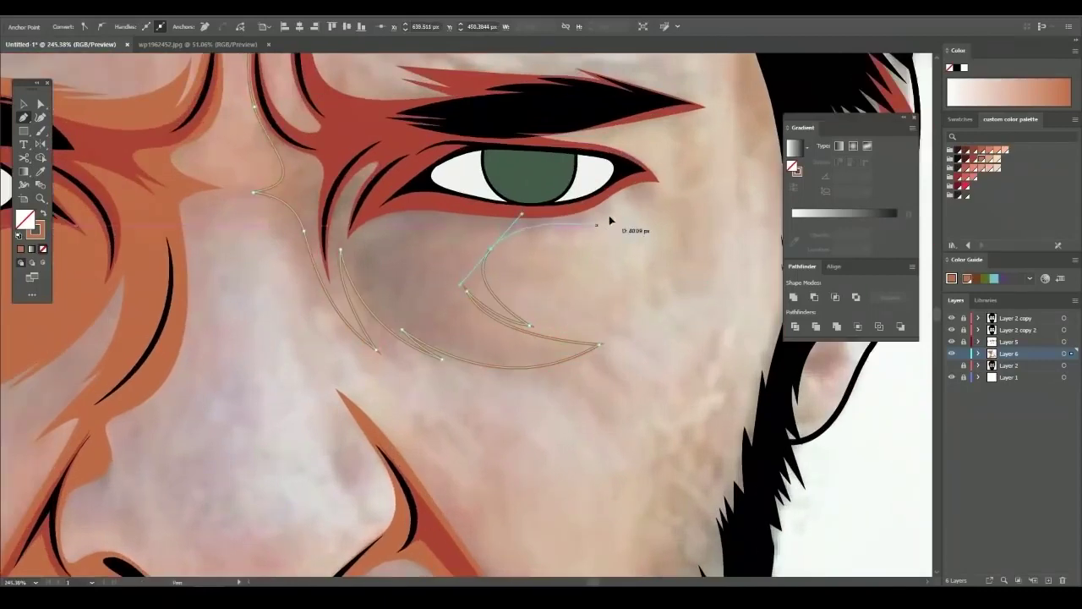
pyautogui.scroll(-3, 608, 217)
pyautogui.scroll(3, 656, 234)
pyautogui.click(639, 225)
pyautogui.scroll(-3, 640, 227)
pyautogui.scroll(3, 657, 299)
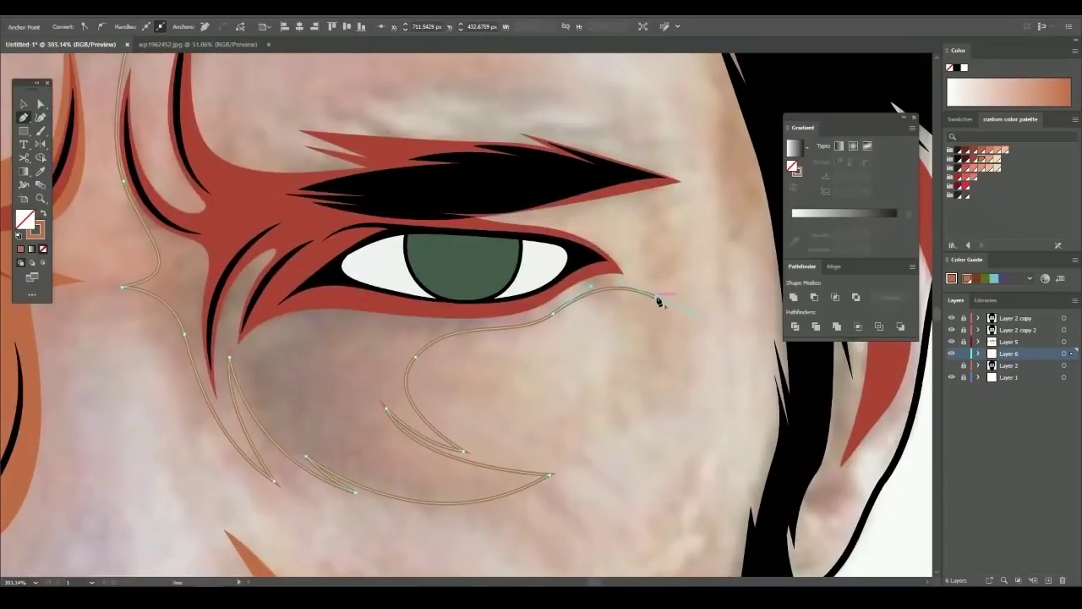
pyautogui.moveTo(462, 219); pyautogui.dragTo(523, 229)
pyautogui.scroll(-3, 562, 222)
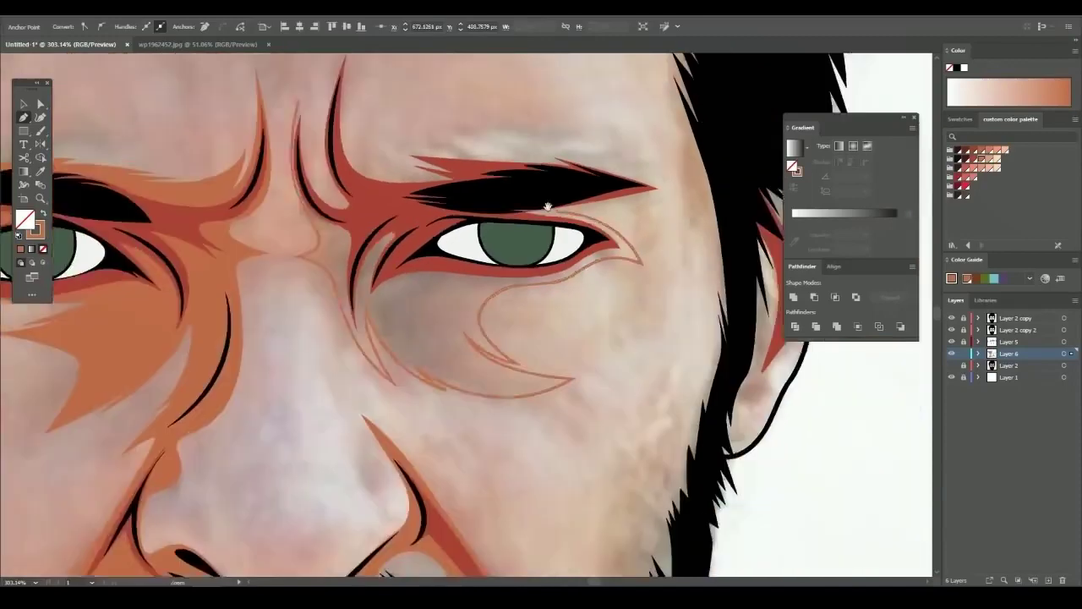
pyautogui.scroll(3, 635, 256)
# Draw zigzag hair strands along the brow from its tip
pyautogui.moveTo(634, 250); pyautogui.dragTo(634, 245)
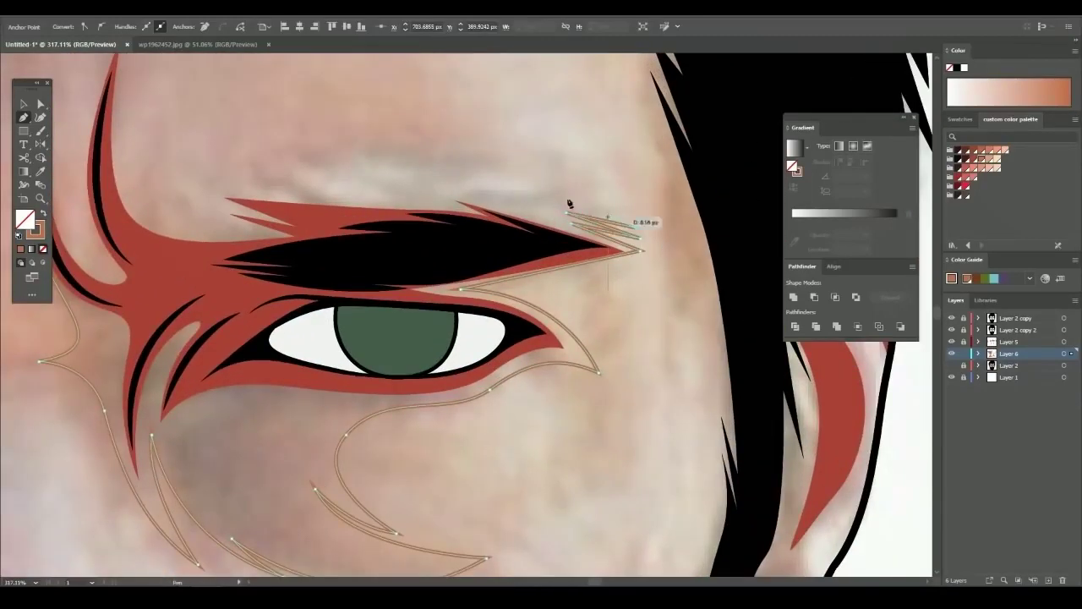
pyautogui.scroll(-3, 483, 193)
pyautogui.scroll(3, 532, 242)
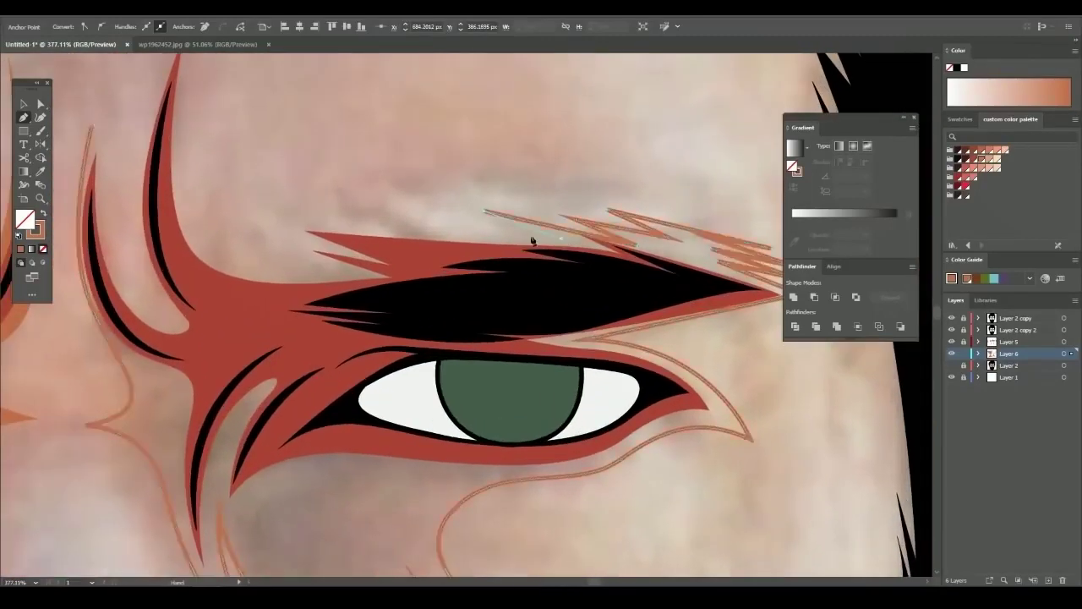
pyautogui.moveTo(326, 214)
pyautogui.mouseDown()
pyautogui.moveTo(387, 237)
pyautogui.moveTo(279, 238)
pyautogui.mouseUp()
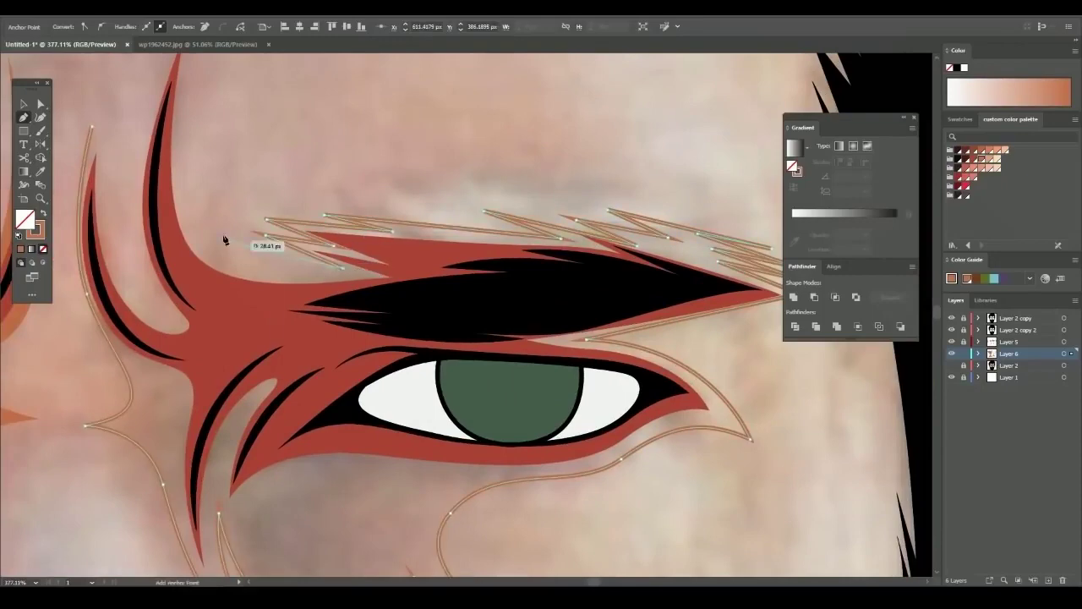
pyautogui.scroll(-3, 225, 239)
pyautogui.scroll(5, 338, 254)
# Draw the crease path between the brows up the forehead, then return to the Selection tool
pyautogui.moveTo(365, 215); pyautogui.dragTo(363, 232)
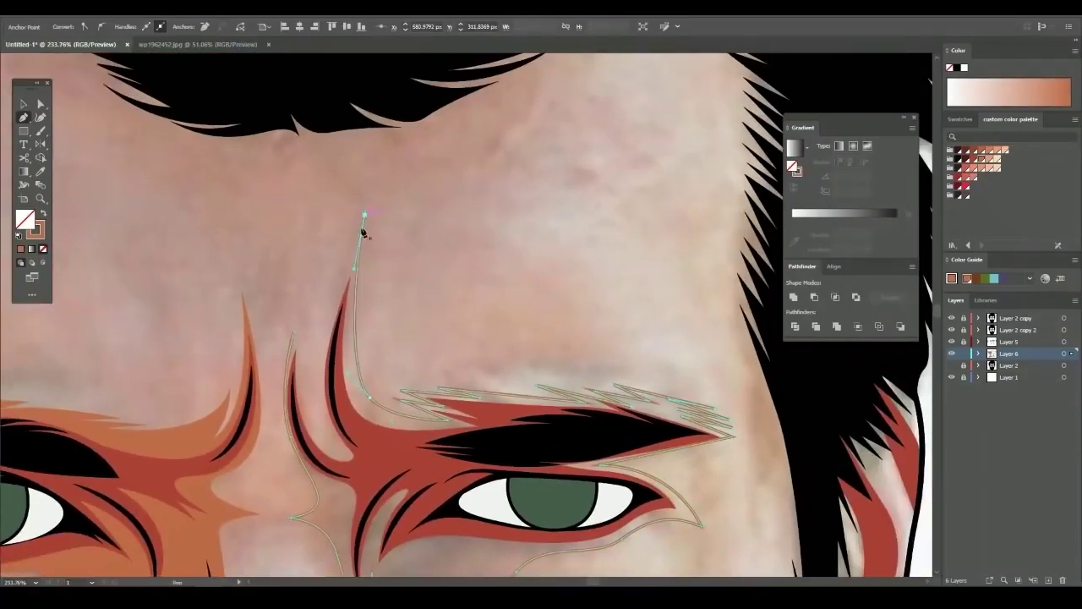
pyautogui.scroll(3, 363, 233)
pyautogui.scroll(1, 324, 326)
pyautogui.moveTo(324, 327); pyautogui.dragTo(311, 288)
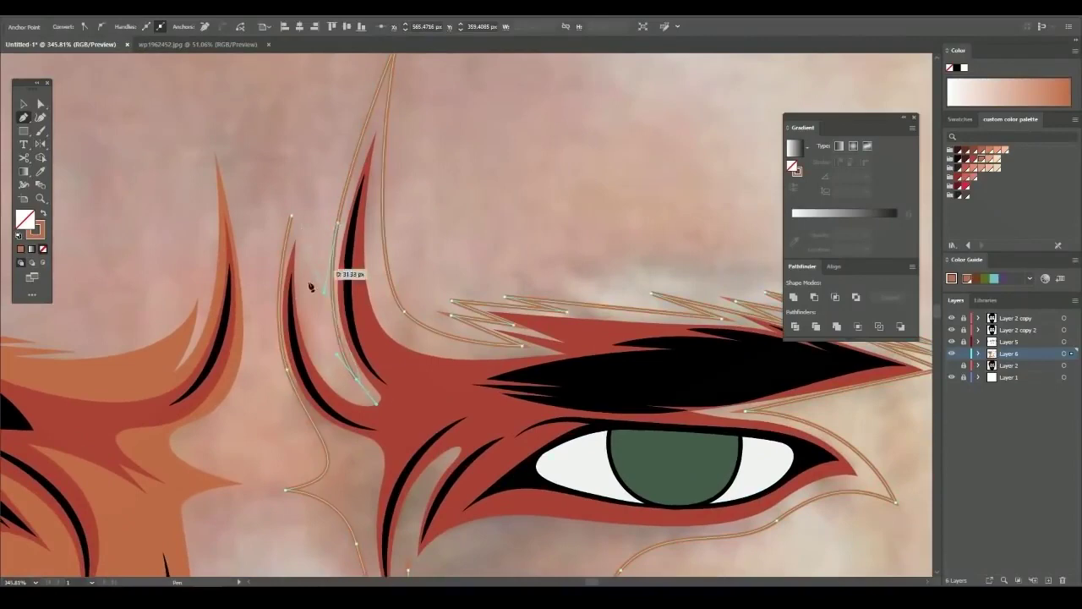
pyautogui.moveTo(292, 221); pyautogui.dragTo(266, 304)
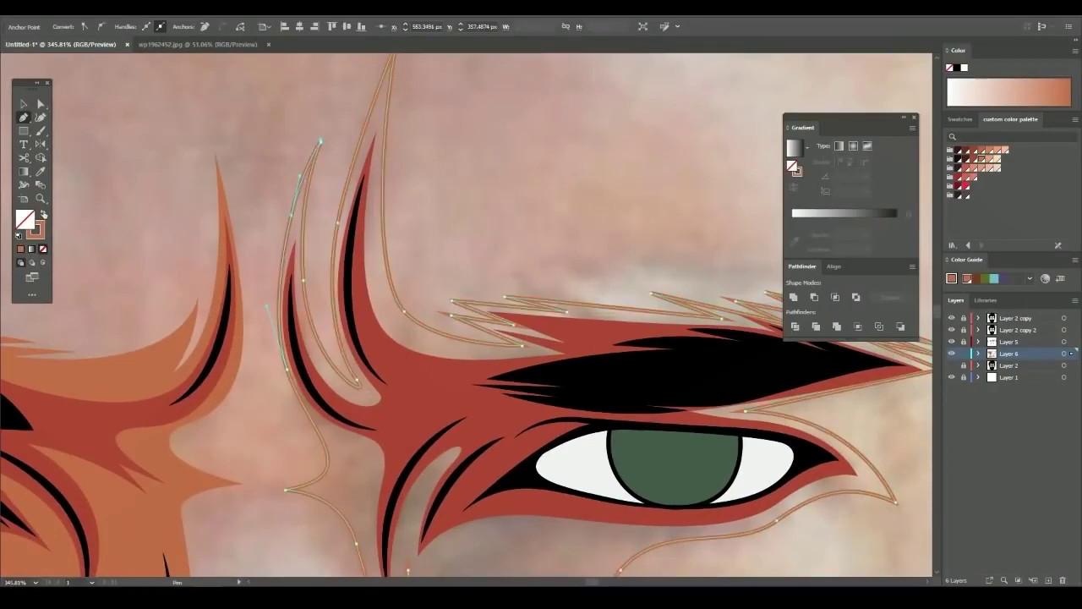
pyautogui.press('v')
pyautogui.scroll(-5, 562, 356)
# Hide Layer 2, start a Pen path at the lower-lip edge, and swap fill and stroke
pyautogui.scroll(-3, 562, 357)
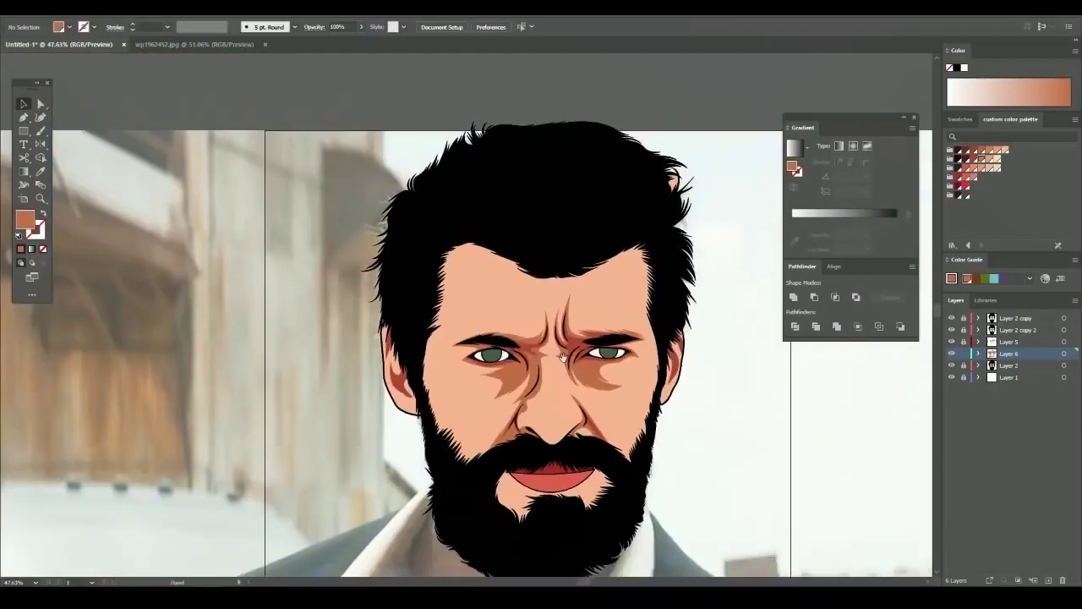
pyautogui.click(951, 365)
pyautogui.scroll(2, 628, 387)
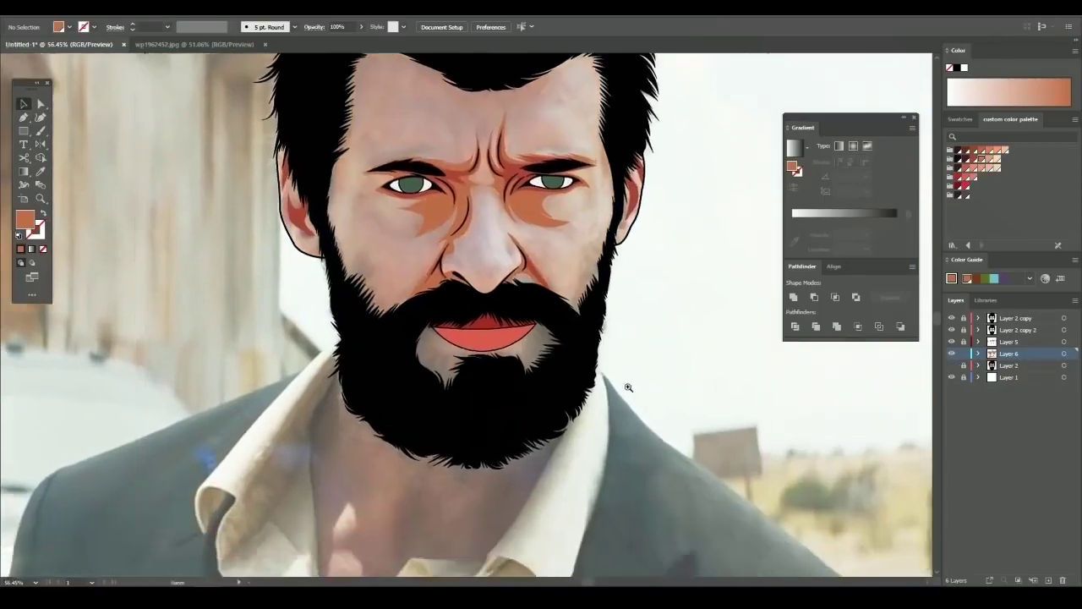
pyautogui.scroll(3, 496, 374)
pyautogui.press('p')
pyautogui.scroll(3, 495, 374)
pyautogui.scroll(2, 508, 321)
pyautogui.click(469, 306)
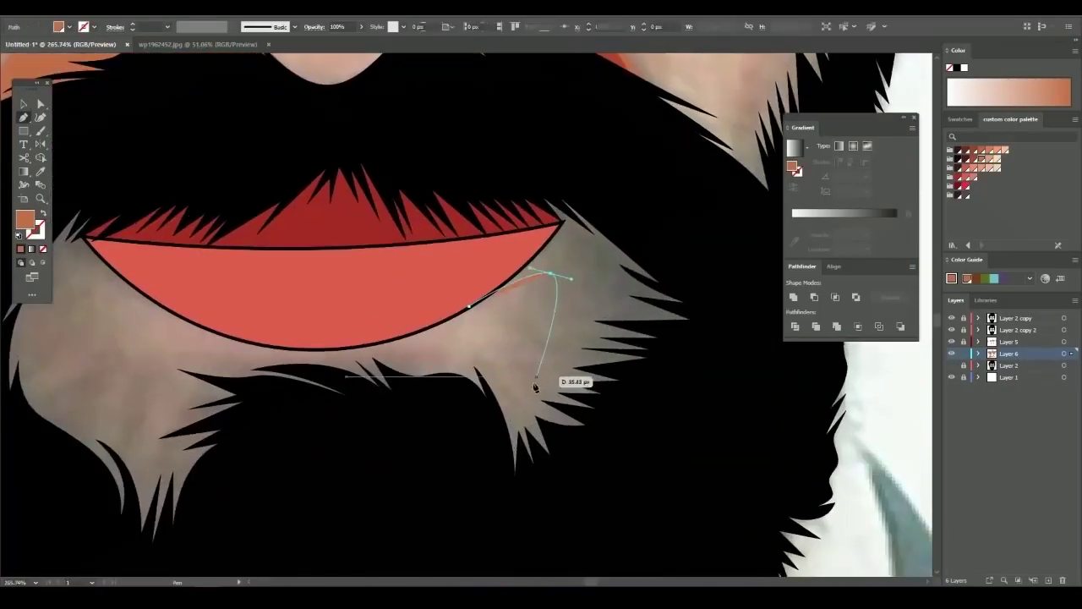
pyautogui.hotkey('shift', 'x')
# Curve the shadow outline below the lower lip and close it back at the lip
pyautogui.scroll(3, 535, 388)
pyautogui.moveTo(533, 384); pyautogui.dragTo(487, 396)
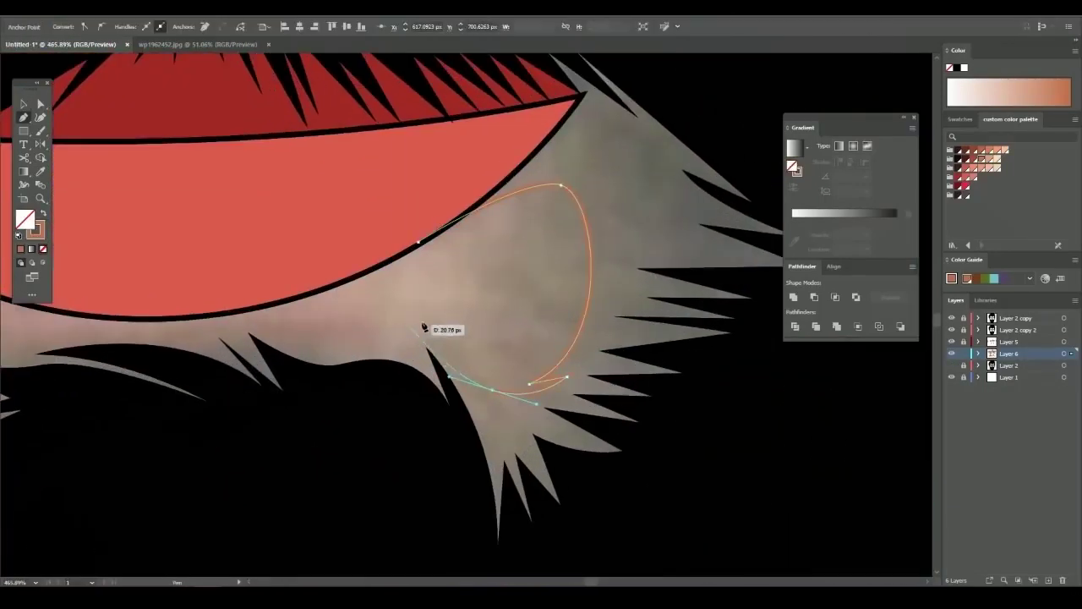
pyautogui.scroll(-2, 457, 308)
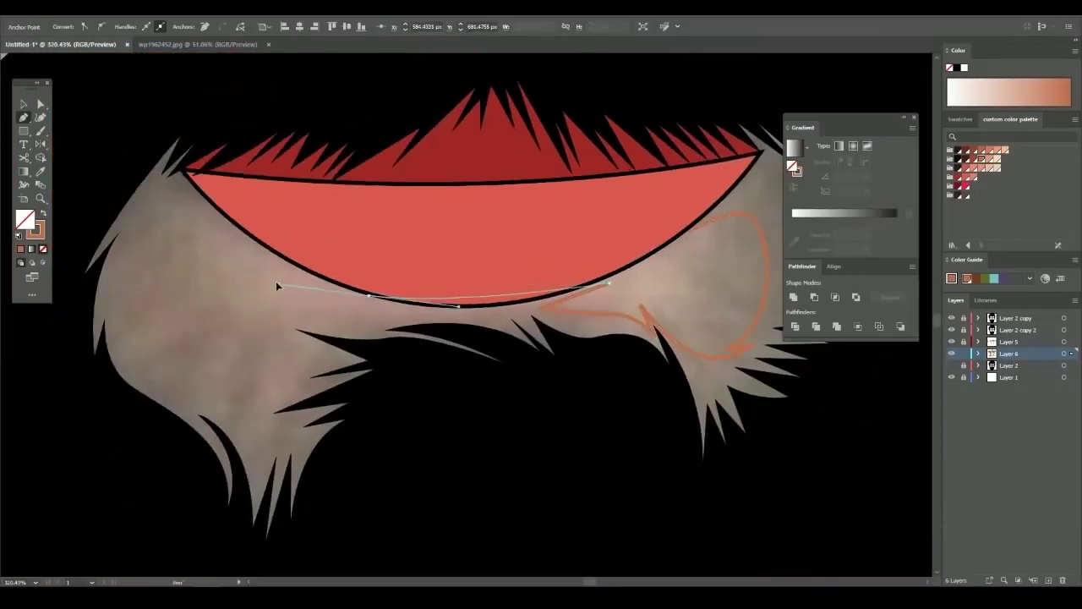
pyautogui.scroll(2, 383, 312)
pyautogui.scroll(-3, 147, 314)
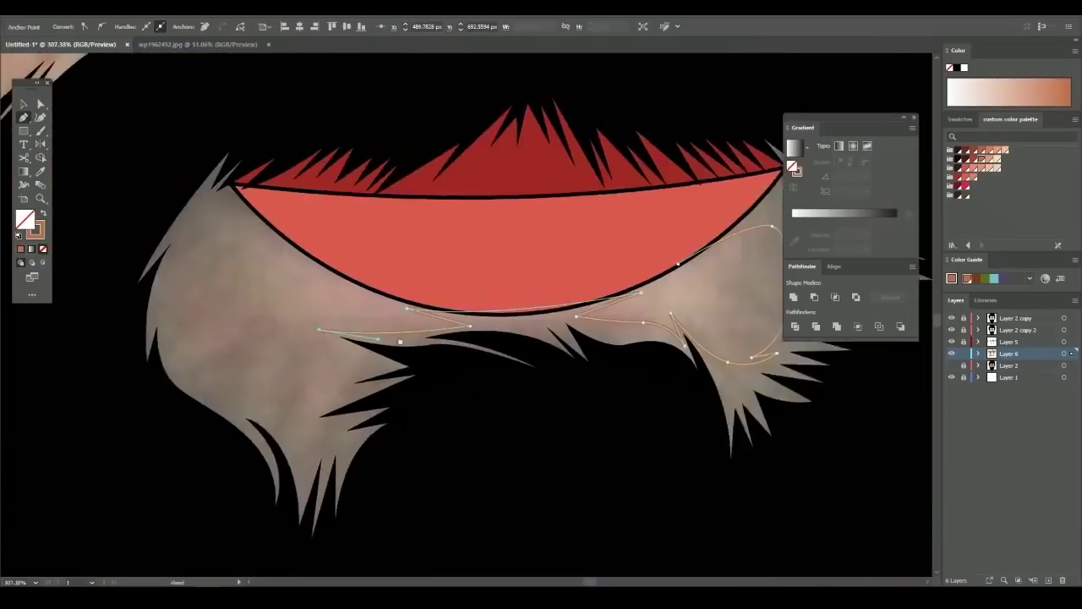
pyautogui.scroll(-2, 532, 278)
pyautogui.scroll(5, 438, 338)
pyautogui.moveTo(438, 338); pyautogui.dragTo(513, 336)
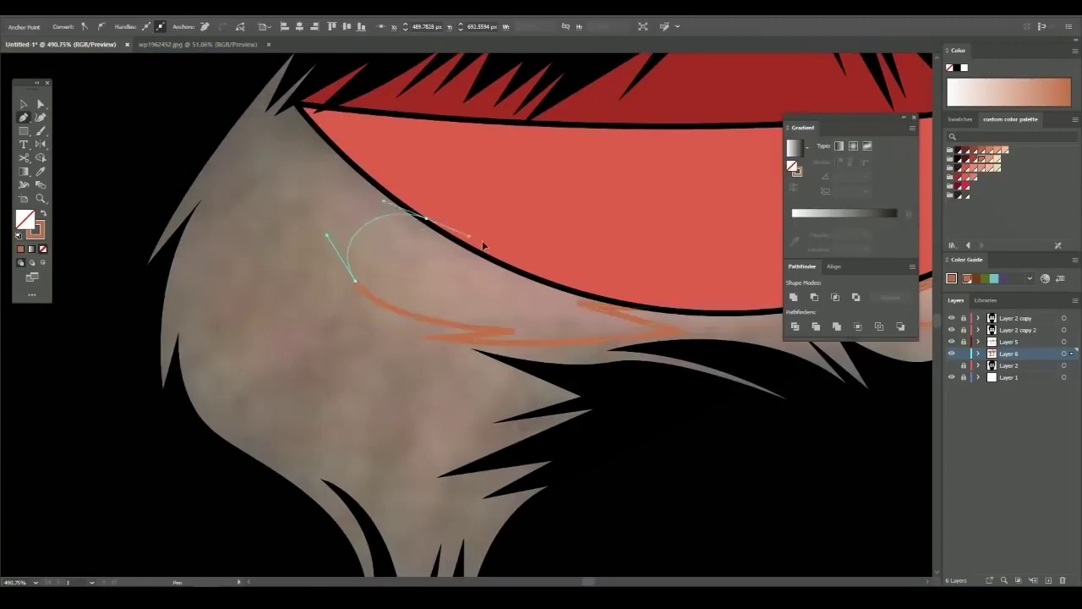
pyautogui.scroll(-3, 482, 244)
pyautogui.scroll(-2, 483, 244)
pyautogui.moveTo(663, 157); pyautogui.dragTo(676, 157)
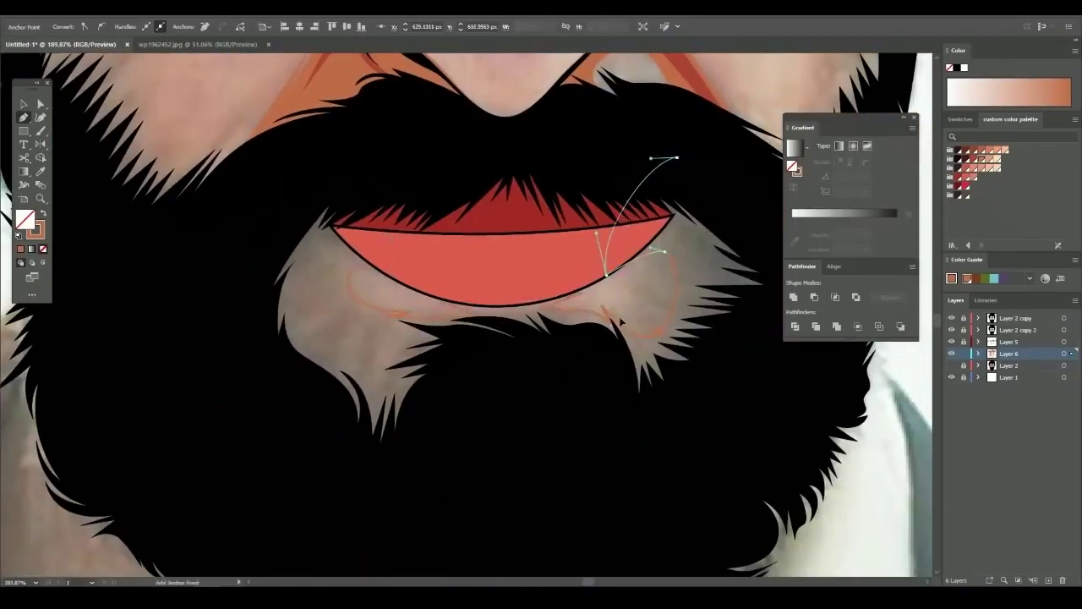
pyautogui.click(619, 316)
pyautogui.scroll(-2, 619, 316)
pyautogui.scroll(-3, 619, 316)
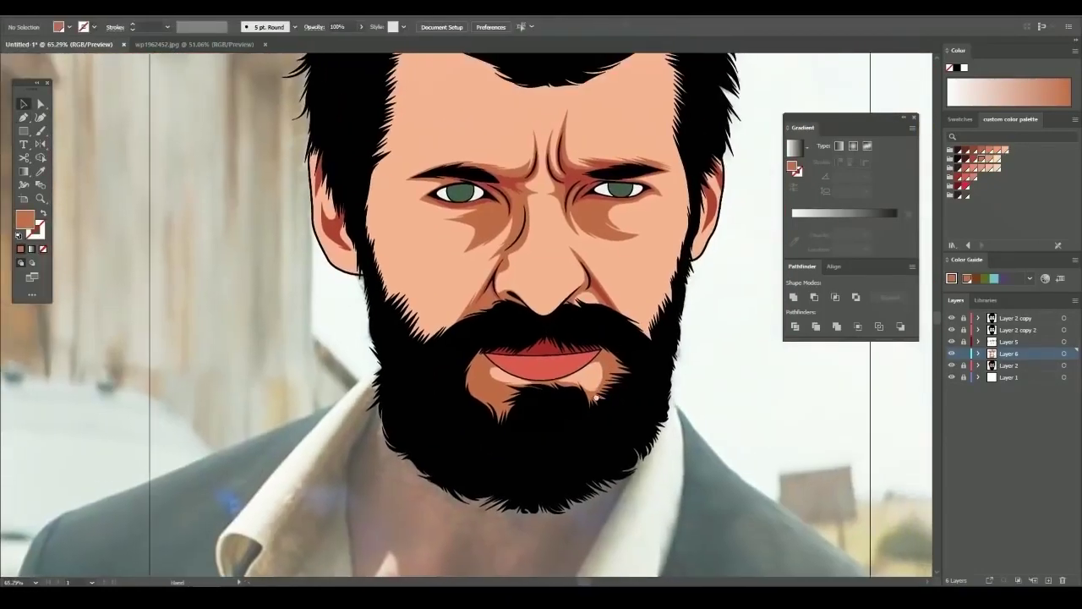
pyautogui.scroll(1, 910, 382)
pyautogui.scroll(2, 761, 364)
pyautogui.scroll(2, 633, 355)
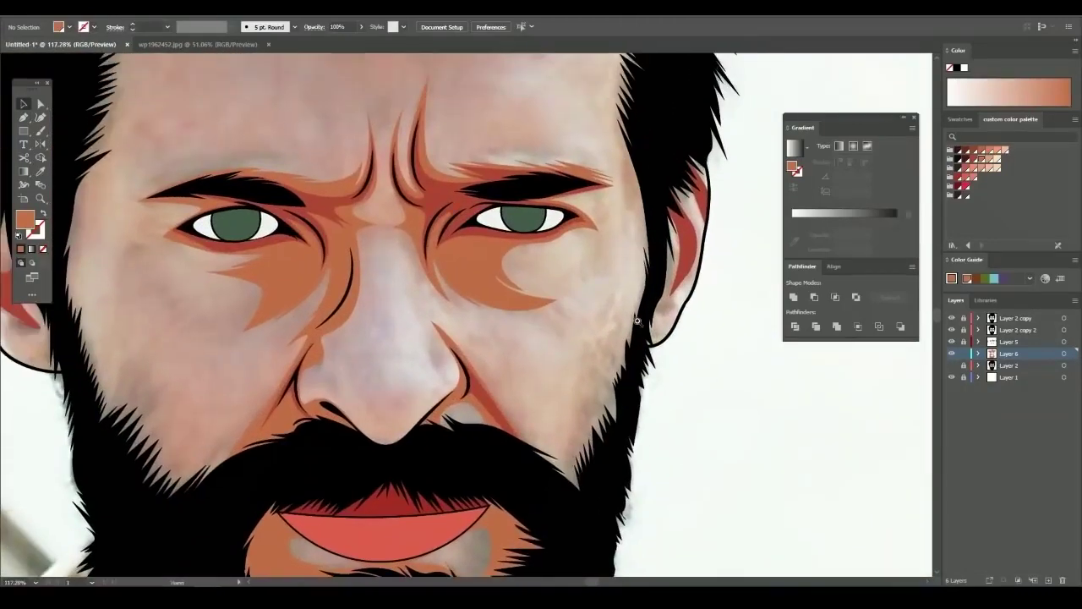
# Close the orange shading shape inside the right ear with the Pen tool
pyautogui.scroll(-2, 638, 321)
pyautogui.scroll(-1, 531, 319)
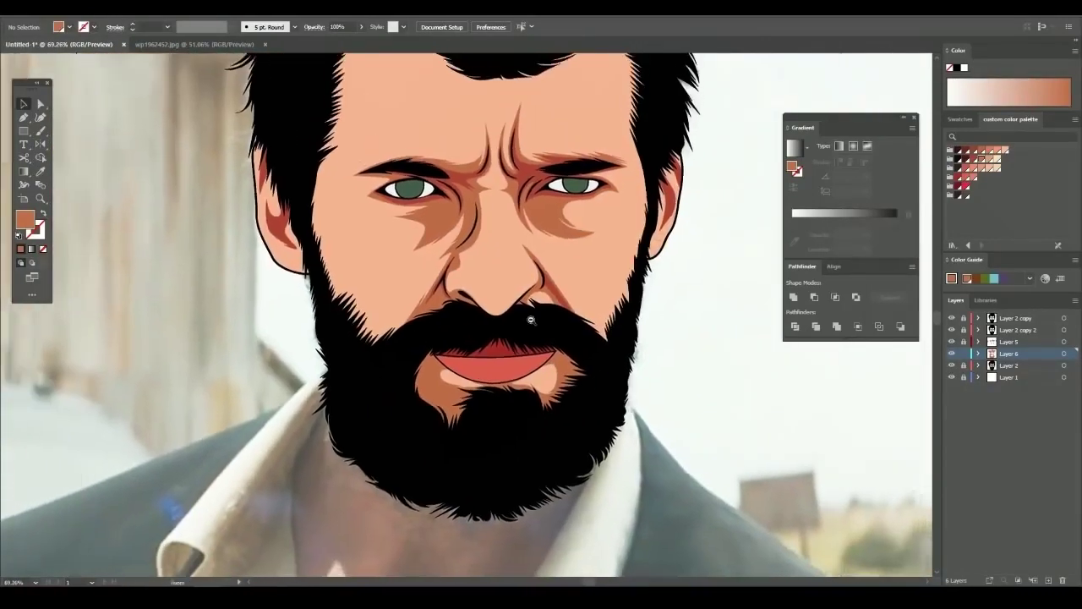
pyautogui.scroll(2, 531, 319)
pyautogui.scroll(3, 476, 317)
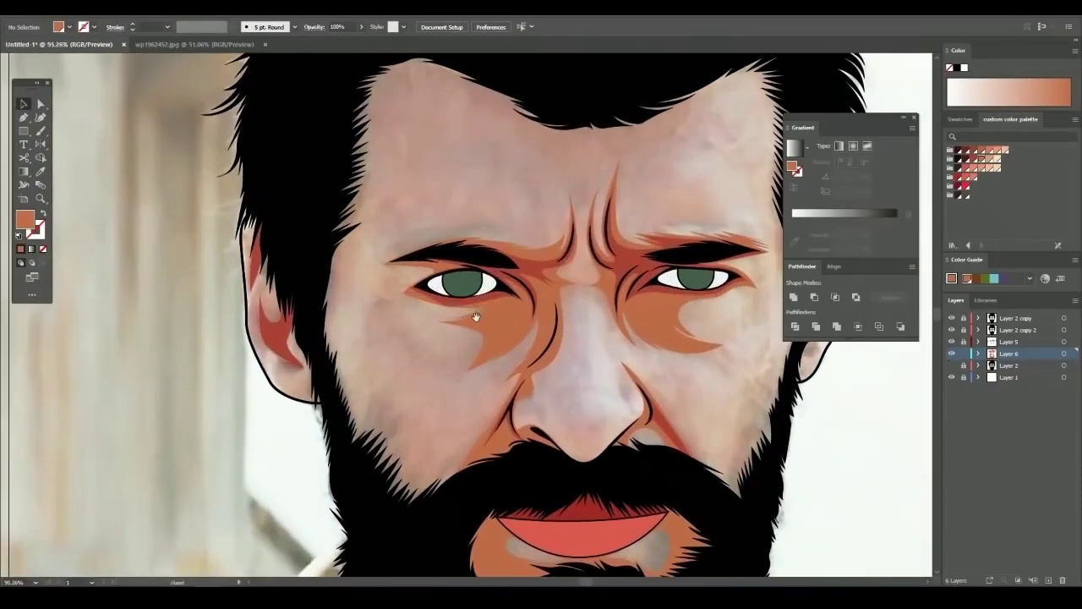
pyautogui.moveTo(571, 229); pyautogui.dragTo(524, 243)
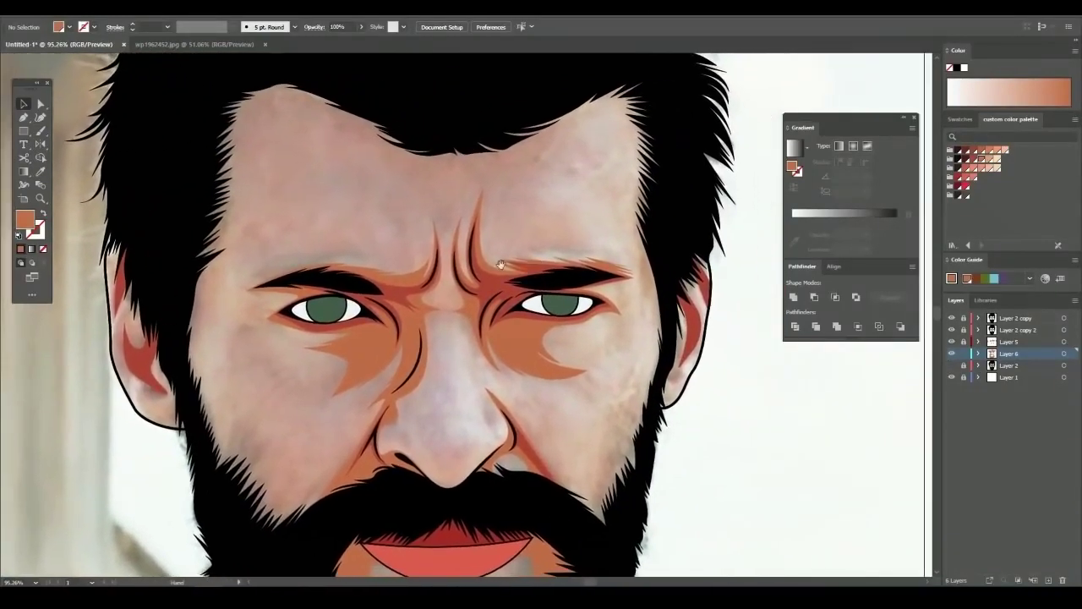
pyautogui.moveTo(732, 273); pyautogui.dragTo(524, 285)
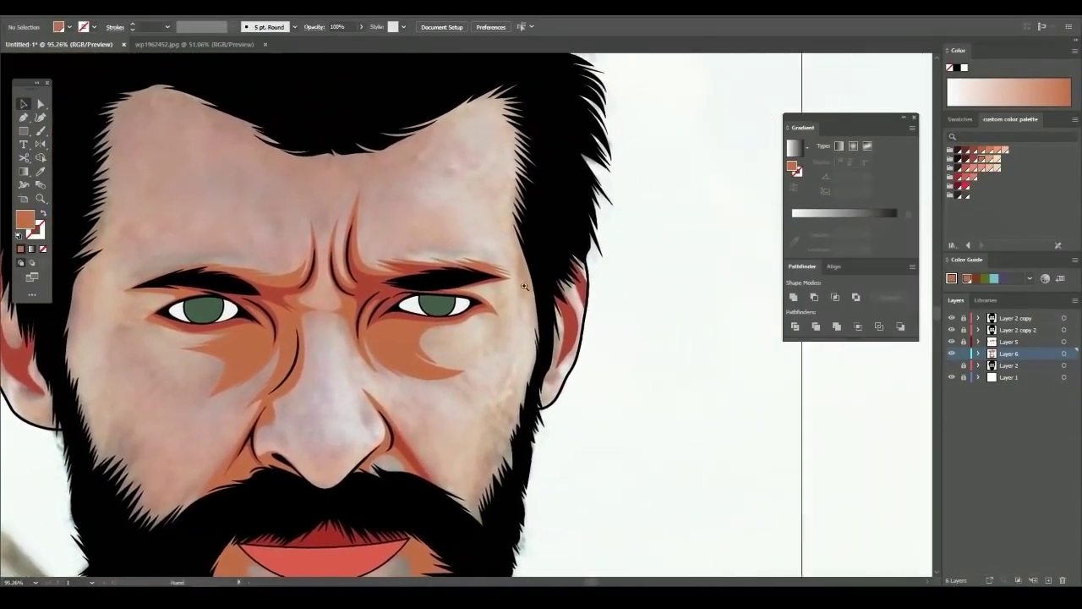
pyautogui.scroll(3, 524, 285)
pyautogui.scroll(2, 528, 253)
pyautogui.press('p')
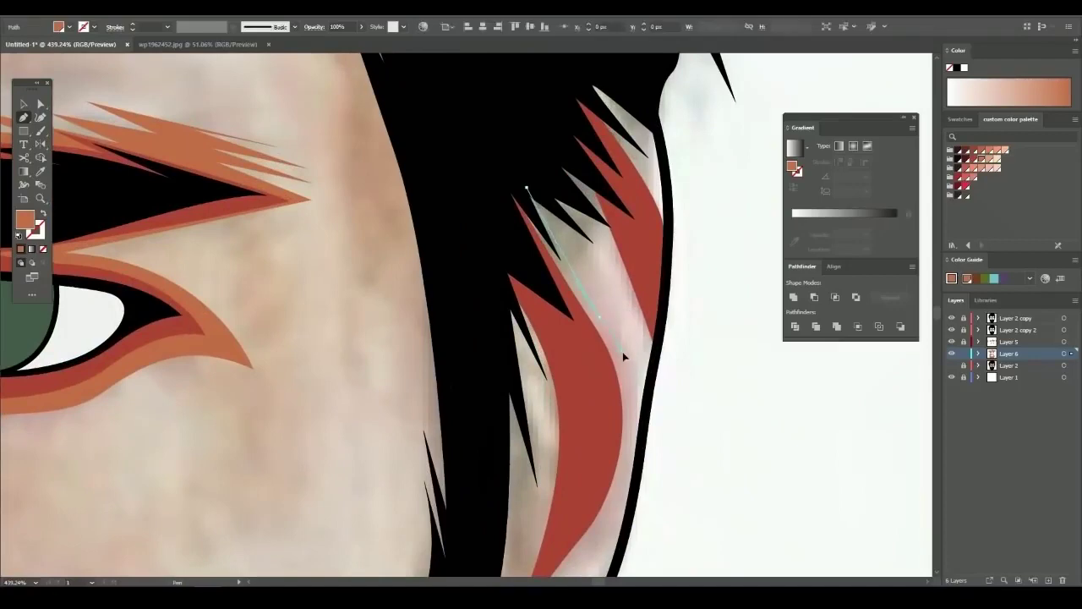
pyautogui.click(623, 356)
pyautogui.moveTo(623, 357); pyautogui.dragTo(607, 303)
pyautogui.scroll(-3, 575, 414)
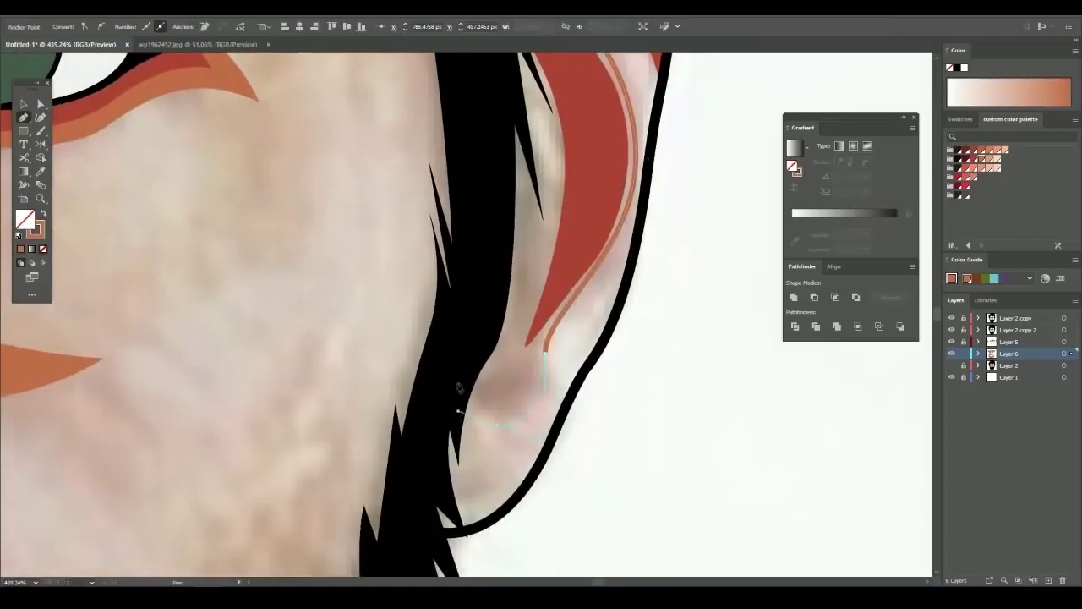
pyautogui.scroll(-3, 457, 387)
pyautogui.click(555, 245)
pyautogui.hotkey('shift', 'x')
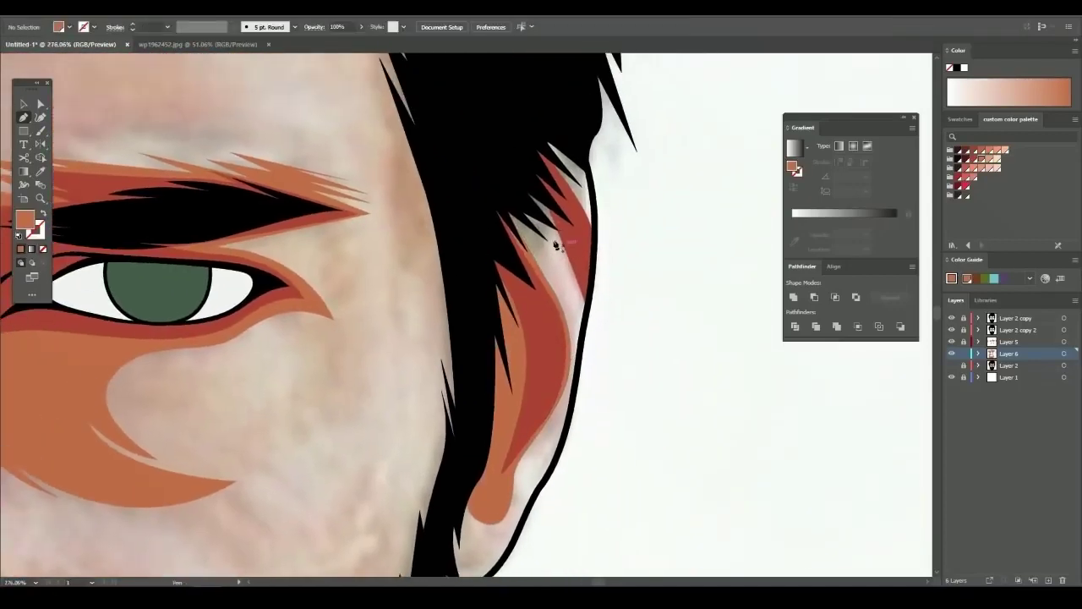
# Trace another ear shading path from the ear edge up to the red shape's tip
pyautogui.scroll(3, 555, 245)
pyautogui.hotkey('shift', 'x')
pyautogui.click(585, 448)
pyautogui.click(604, 287)
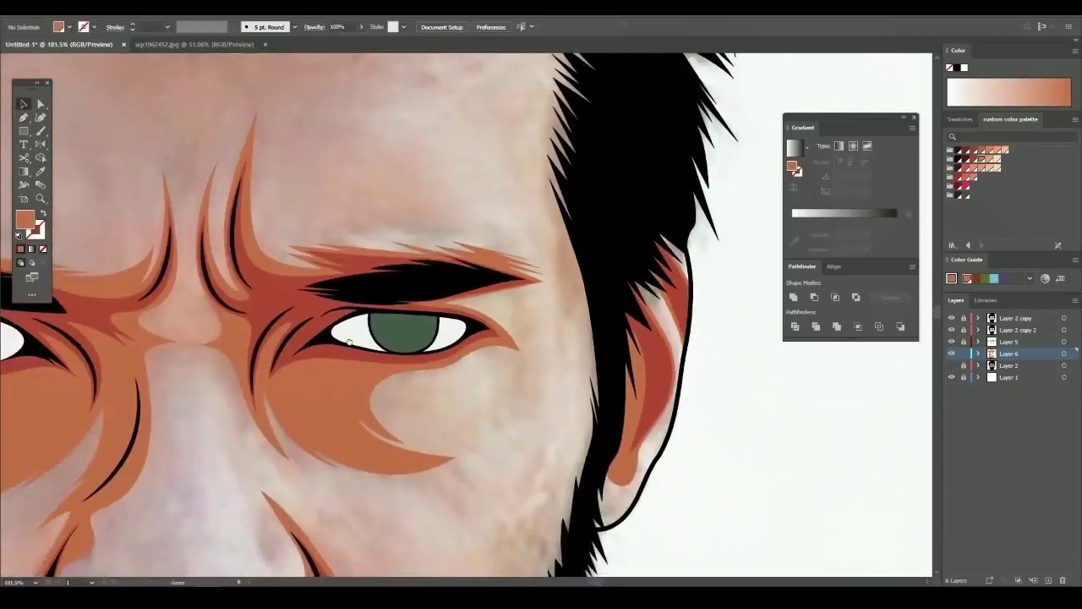
pyautogui.scroll(7, 415, 325)
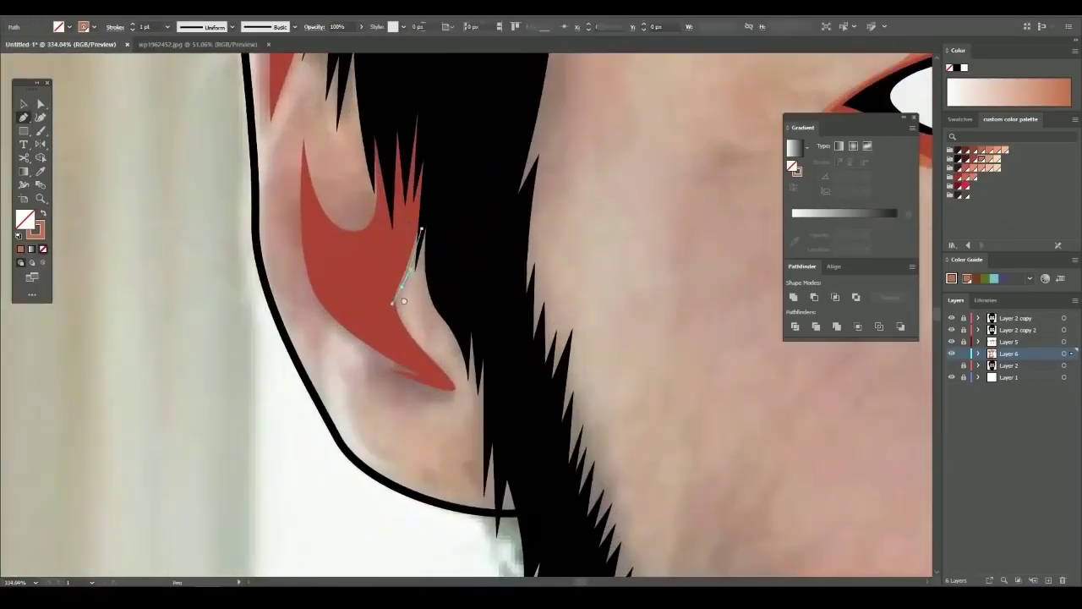
pyautogui.scroll(2, 441, 406)
pyautogui.click(459, 382)
pyautogui.scroll(-2, 324, 316)
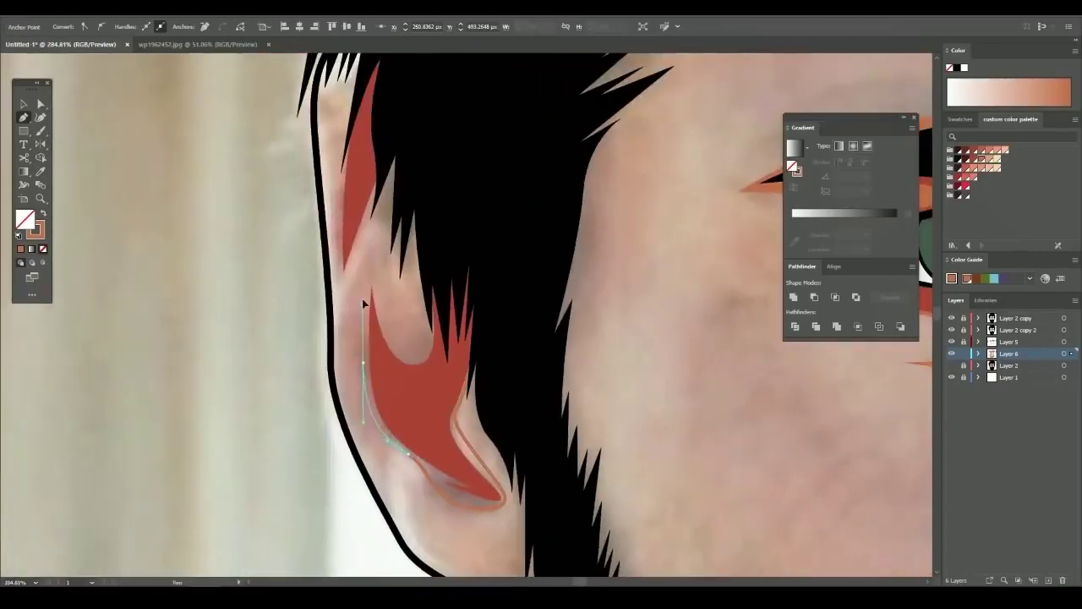
pyautogui.scroll(1, 363, 303)
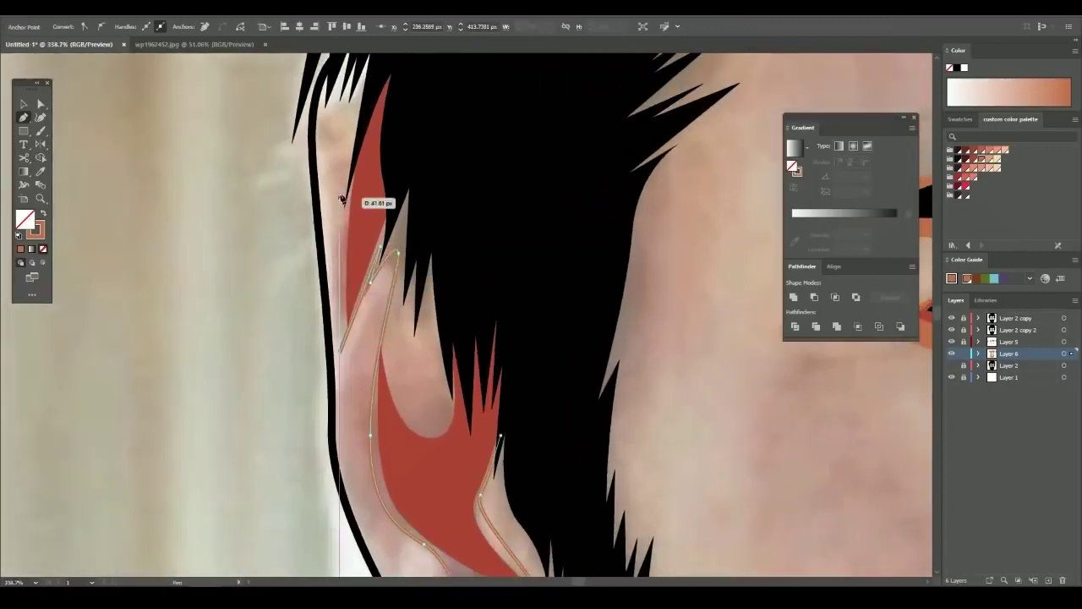
pyautogui.scroll(-1, 342, 199)
pyautogui.scroll(-1, 343, 200)
pyautogui.click(429, 370)
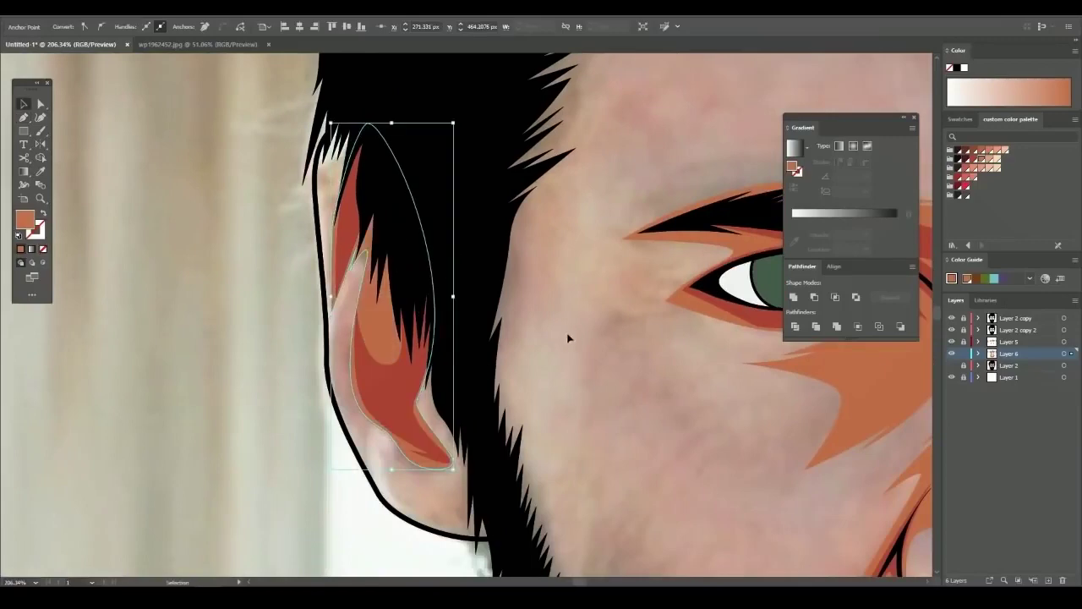
pyautogui.scroll(-5, 545, 292)
# Show the flat skin colour on Layer 2 again and make it the active layer
pyautogui.moveTo(545, 302); pyautogui.dragTo(376, 314)
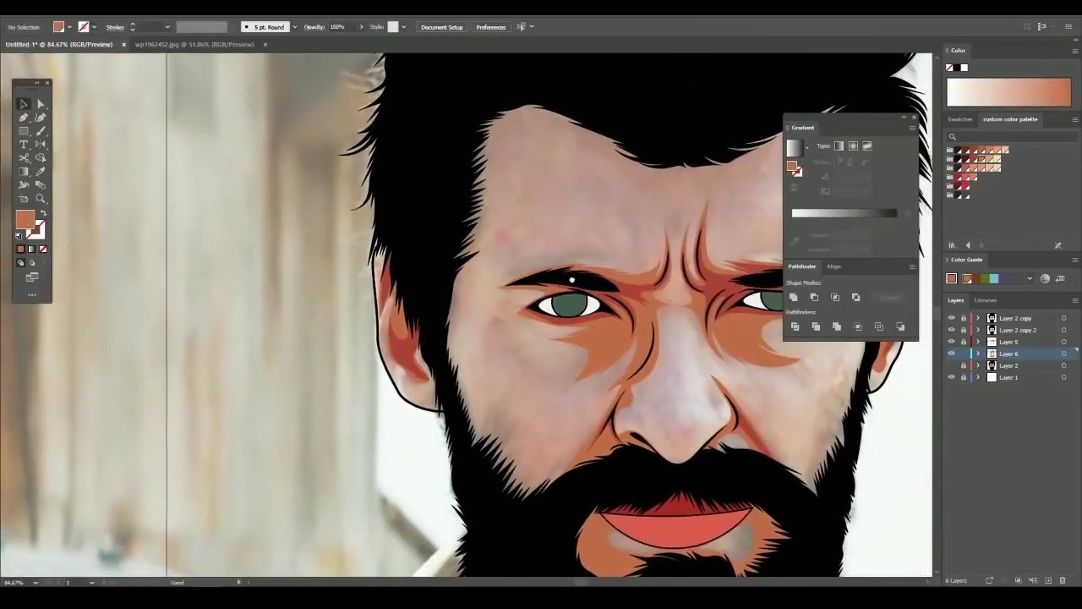
pyautogui.click(951, 366)
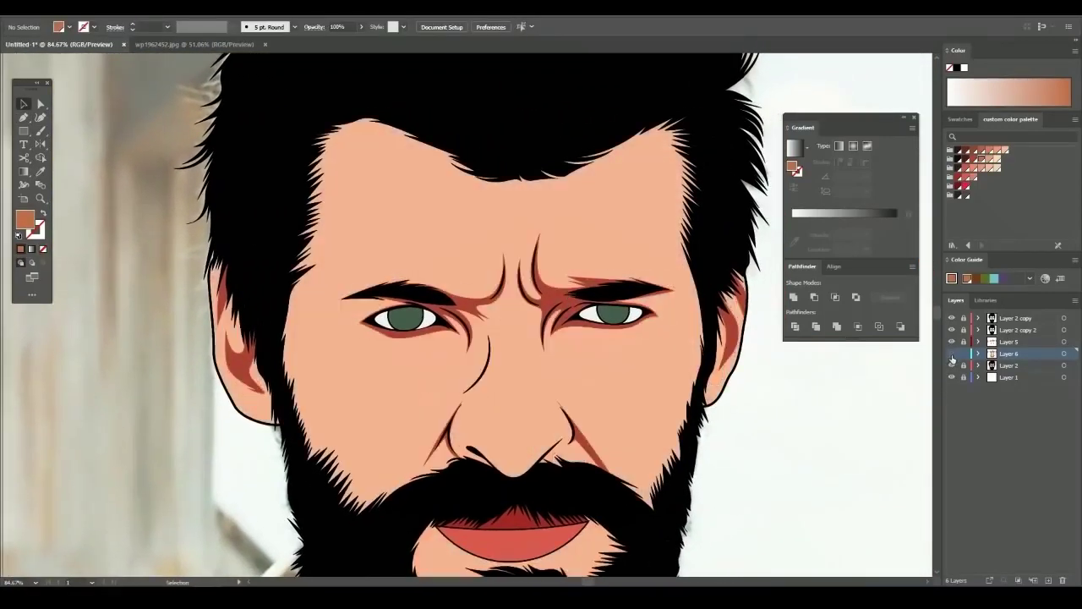
pyautogui.hotkey('ctrl', '-')
pyautogui.click(972, 366)
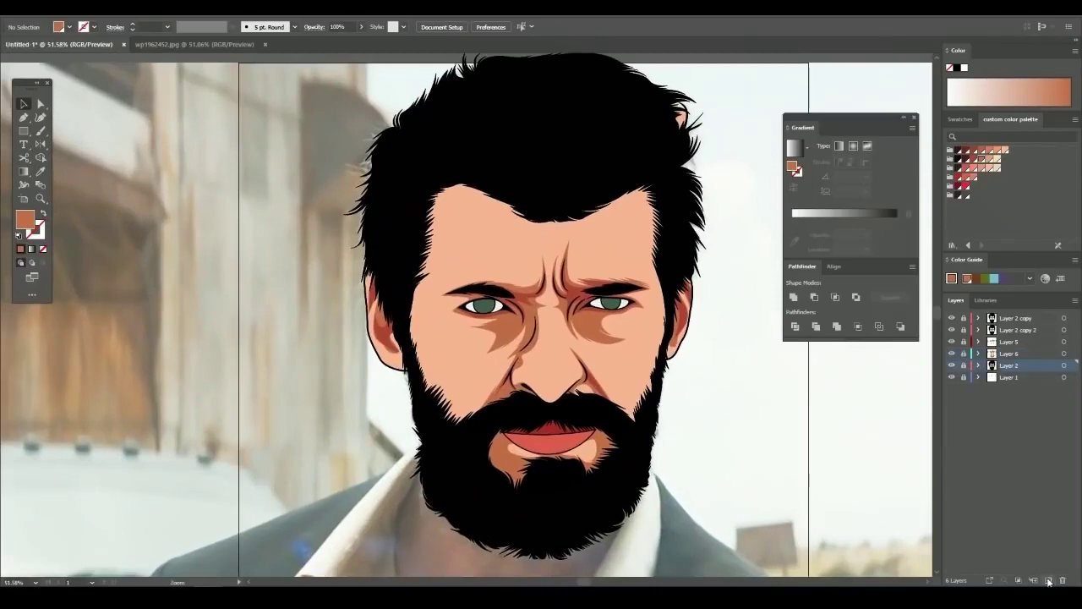
# Add a new layer and hide Layer 2 to reveal the reference photo
pyautogui.press('p')
pyautogui.click(627, 336)
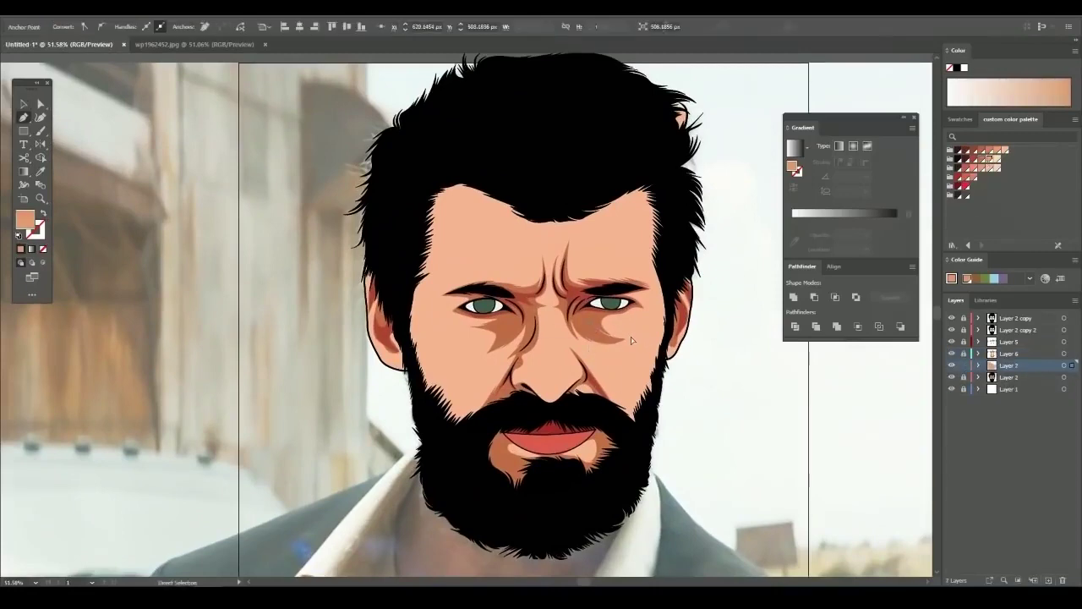
pyautogui.click(951, 377)
pyautogui.click(562, 312)
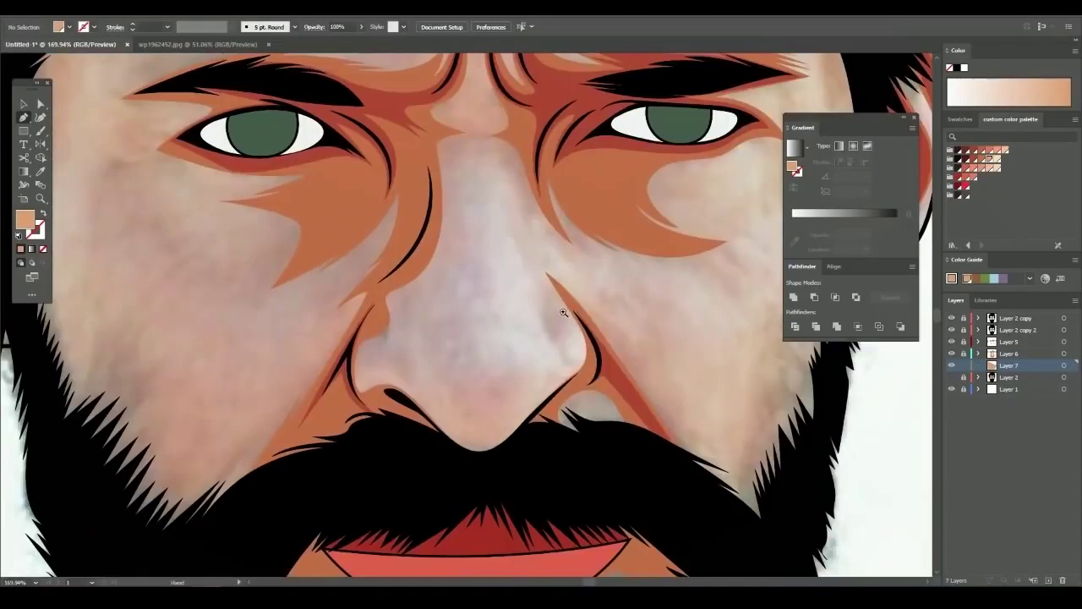
pyautogui.moveTo(563, 313); pyautogui.dragTo(338, 291)
pyautogui.moveTo(463, 285); pyautogui.dragTo(461, 292)
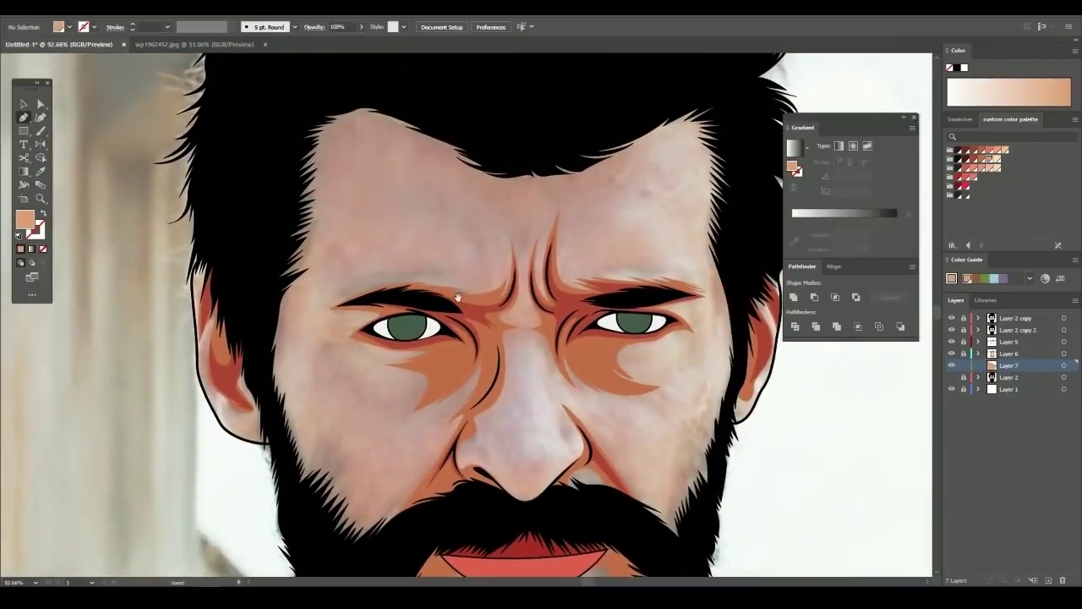
pyautogui.scroll(2, 457, 296)
pyautogui.scroll(2, 594, 242)
pyautogui.scroll(-1, 468, 333)
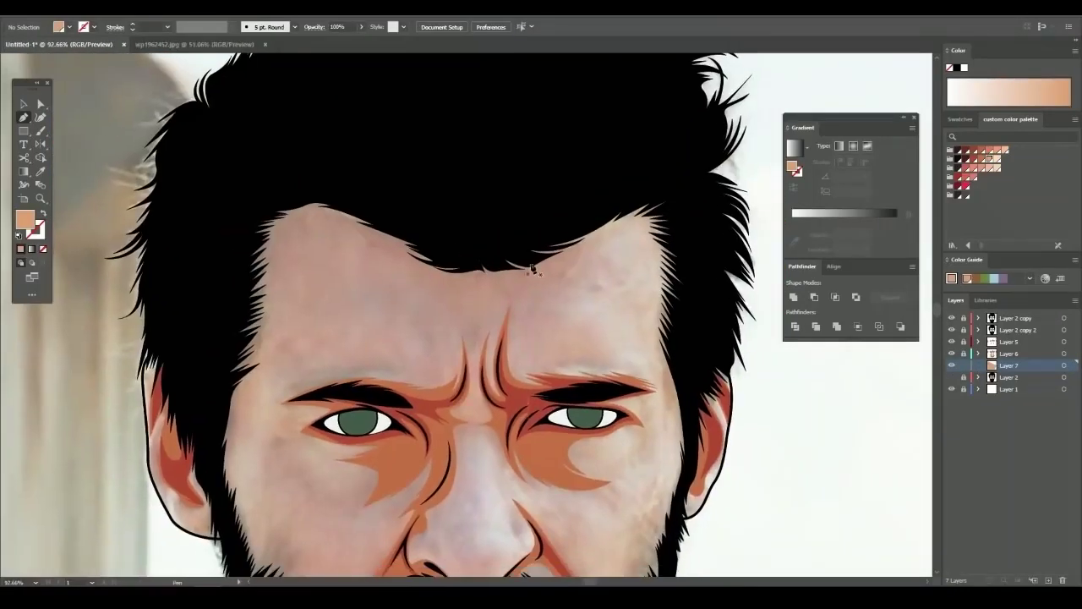
pyautogui.scroll(3, 531, 269)
# Start the forehead highlight path at the hairline and follow it down along the right brow
pyautogui.click(608, 222)
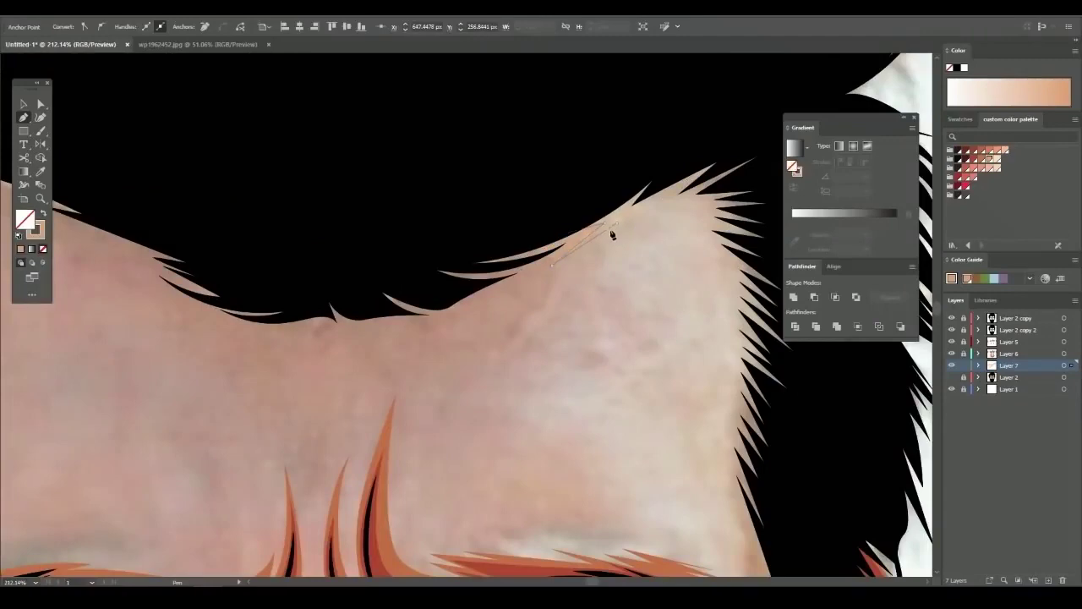
pyautogui.scroll(-5, 528, 330)
pyautogui.scroll(2, 430, 430)
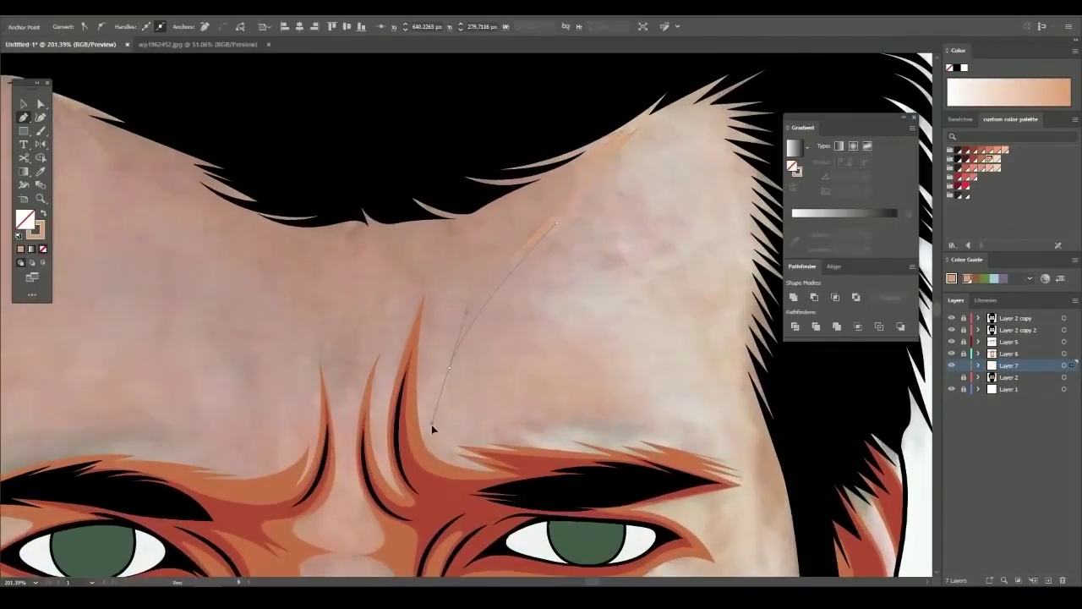
pyautogui.moveTo(473, 355); pyautogui.dragTo(513, 399)
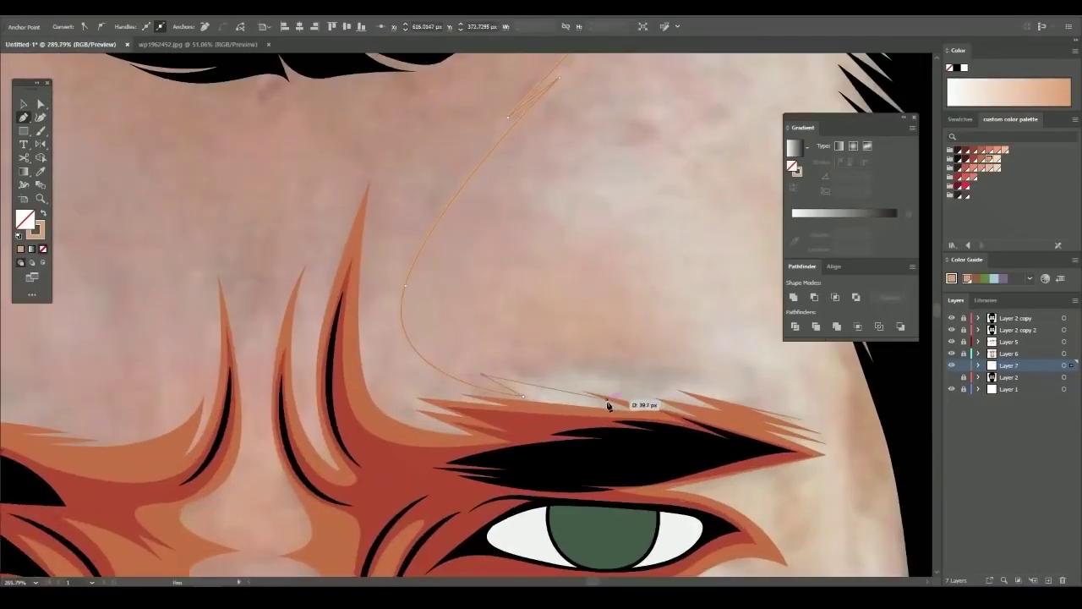
pyautogui.moveTo(660, 407); pyautogui.dragTo(597, 368)
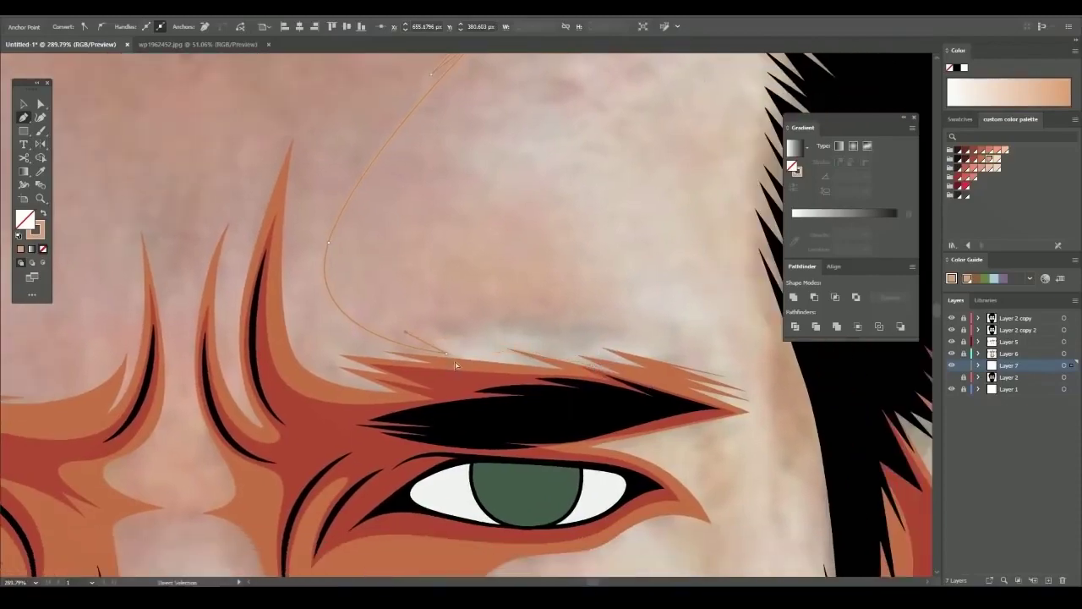
pyautogui.scroll(-2, 566, 373)
pyautogui.scroll(-1, 340, 417)
pyautogui.scroll(2, 466, 415)
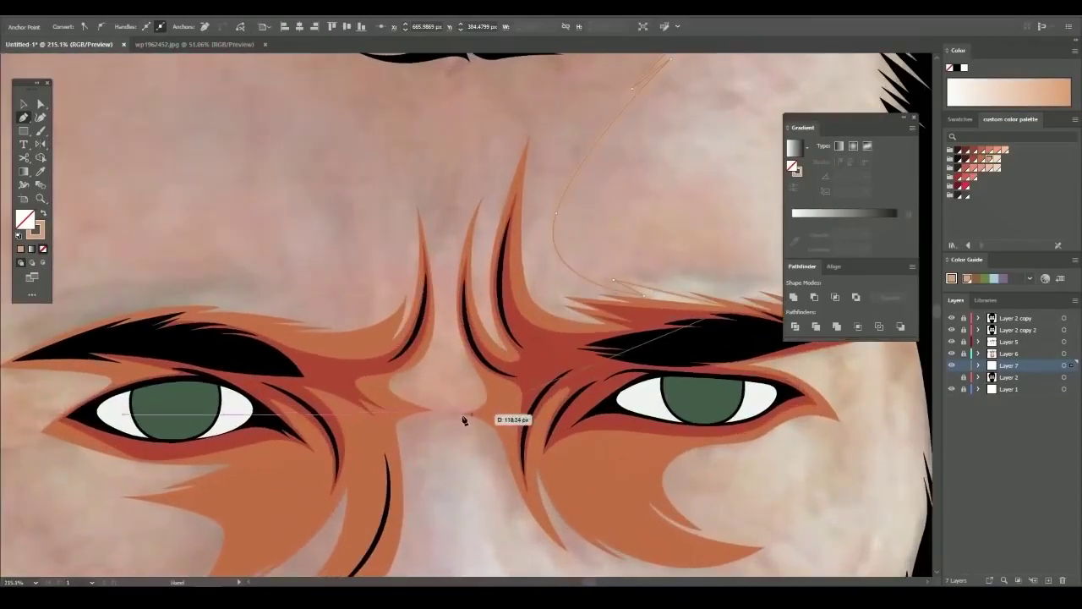
pyautogui.scroll(-2, 284, 385)
pyautogui.scroll(2, 464, 374)
pyautogui.scroll(1, 401, 363)
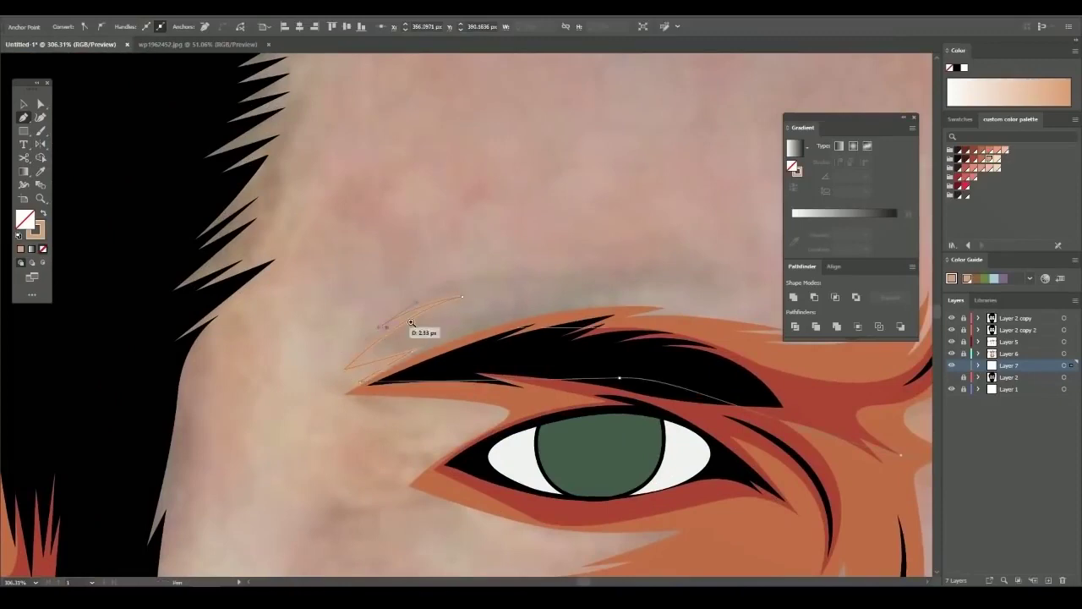
pyautogui.scroll(-1, 411, 322)
# Curve the highlight path along the left brow, between the brows and back to the hairline
pyautogui.moveTo(362, 323); pyautogui.dragTo(363, 319)
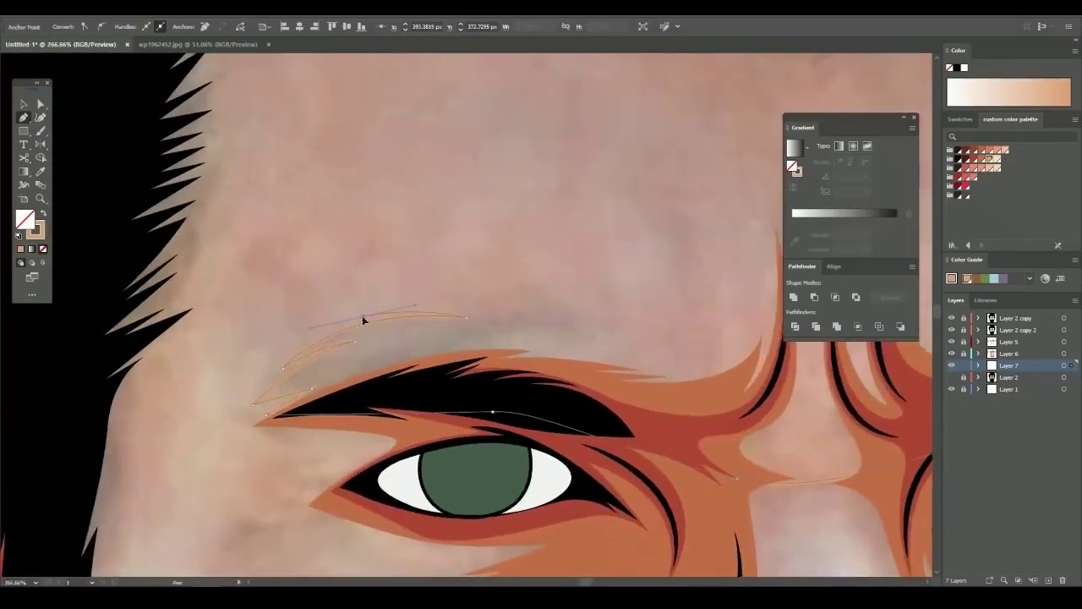
pyautogui.scroll(-2, 546, 327)
pyautogui.scroll(2, 566, 307)
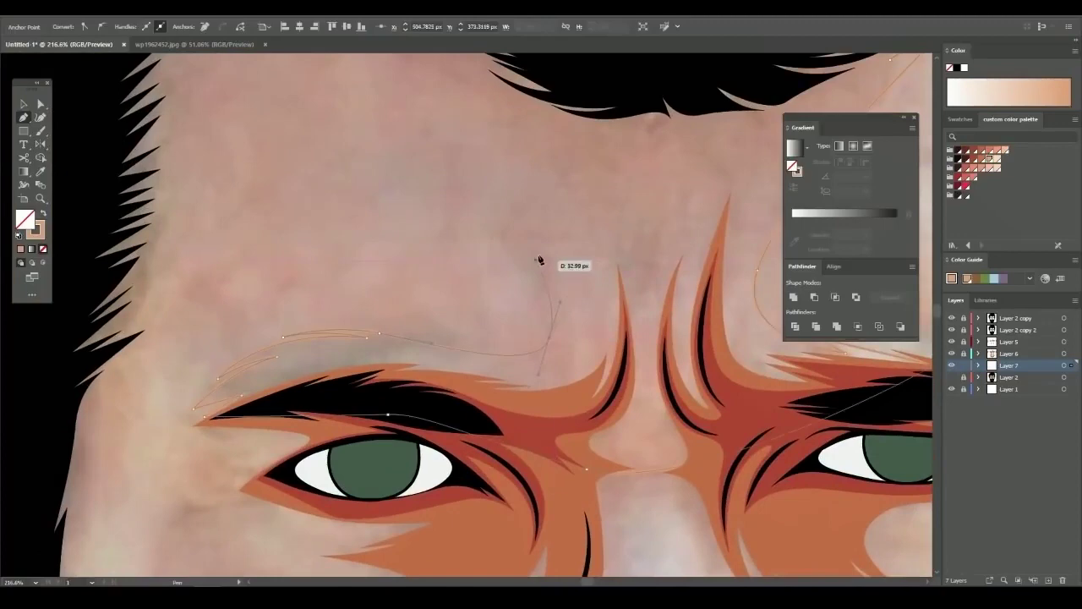
pyautogui.moveTo(571, 353); pyautogui.dragTo(564, 387)
pyautogui.scroll(1, 570, 367)
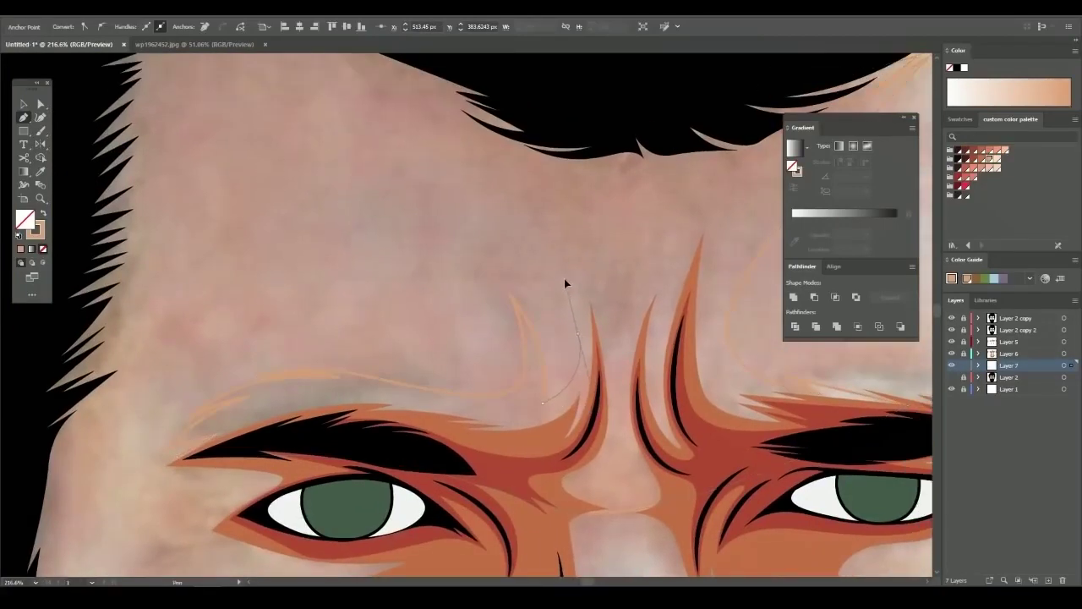
pyautogui.scroll(1, 565, 283)
pyautogui.scroll(-2, 574, 379)
pyautogui.moveTo(512, 324); pyautogui.dragTo(450, 288)
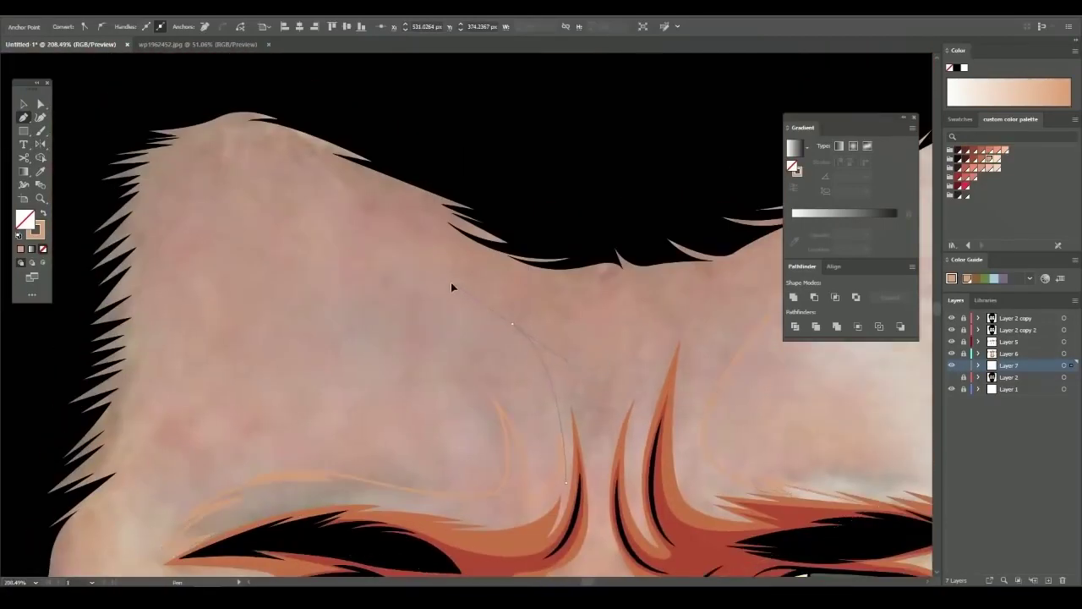
pyautogui.scroll(2, 397, 281)
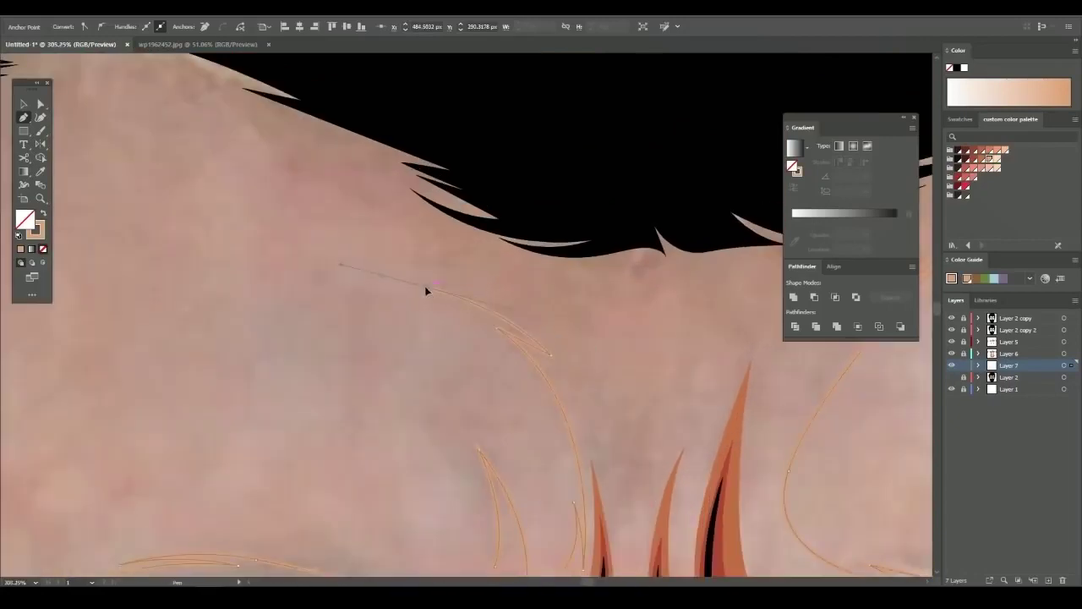
pyautogui.scroll(-1, 530, 372)
pyautogui.moveTo(383, 255); pyautogui.dragTo(565, 346)
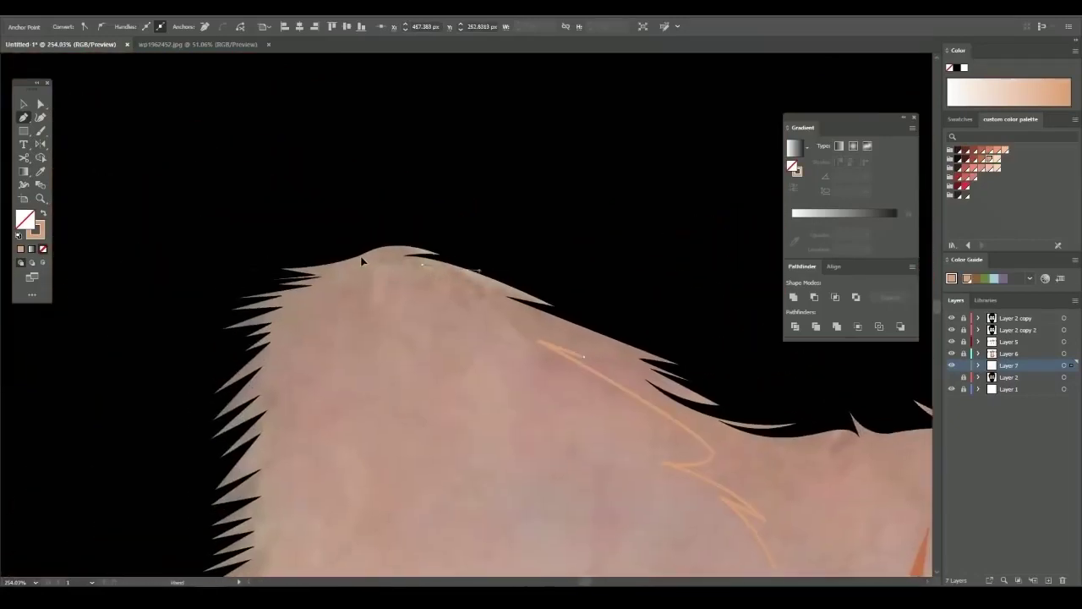
pyautogui.scroll(-3, 236, 273)
pyautogui.hscroll(3, 592, 258)
# Turn the forehead outline into a filled shape and try red, peach and salmon swatches
pyautogui.press('v')
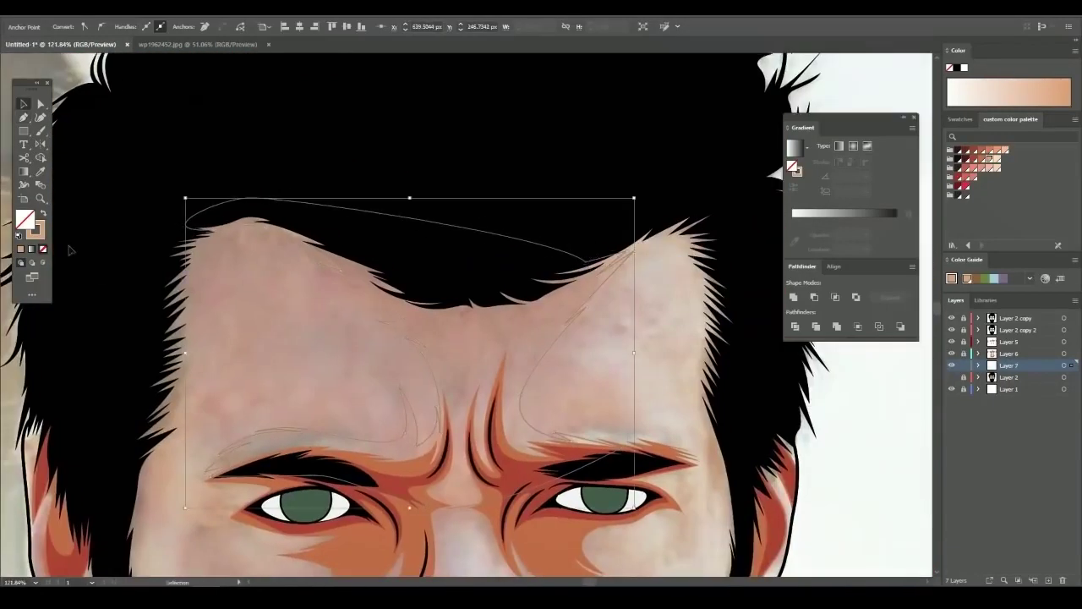
pyautogui.hotkey('shift', 'x')
pyautogui.click(623, 358)
pyautogui.scroll(-3, 623, 357)
pyautogui.scroll(3, 507, 253)
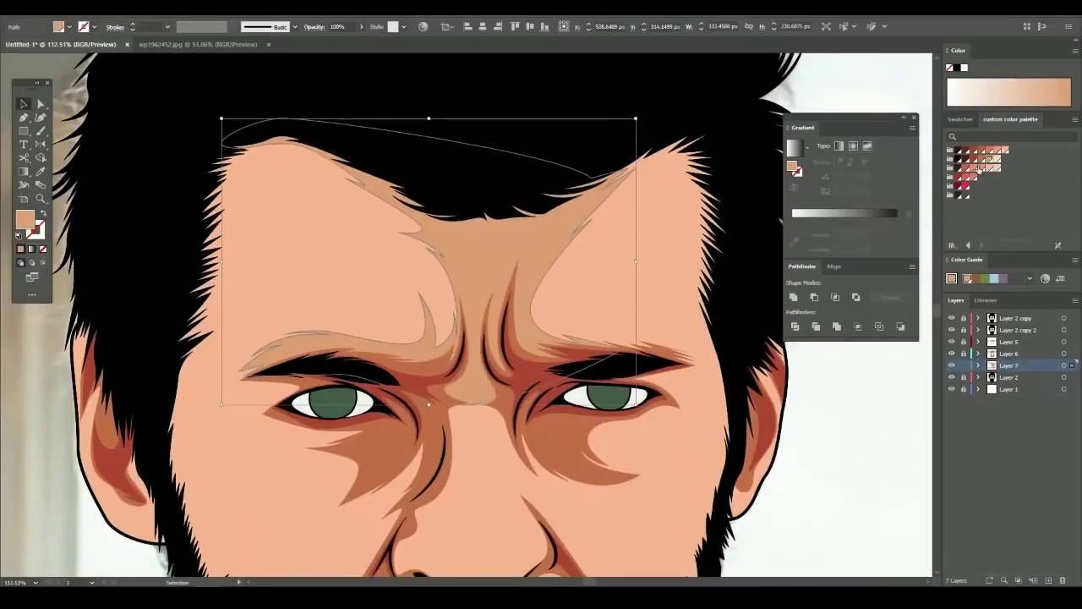
pyautogui.click(970, 172)
pyautogui.click(972, 166)
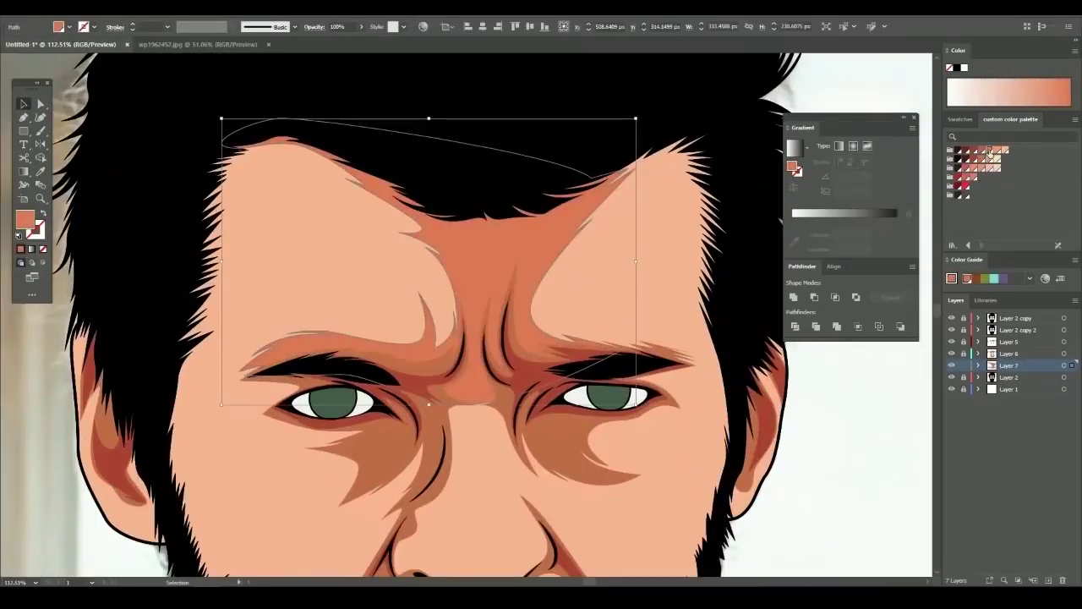
pyautogui.click(997, 155)
# Reselect the forehead highlight and settle on a lighter pale peach fill
pyautogui.hotkey('ctrl', 'shift', 'a')
pyautogui.scroll(-3, 465, 313)
pyautogui.scroll(2, 465, 313)
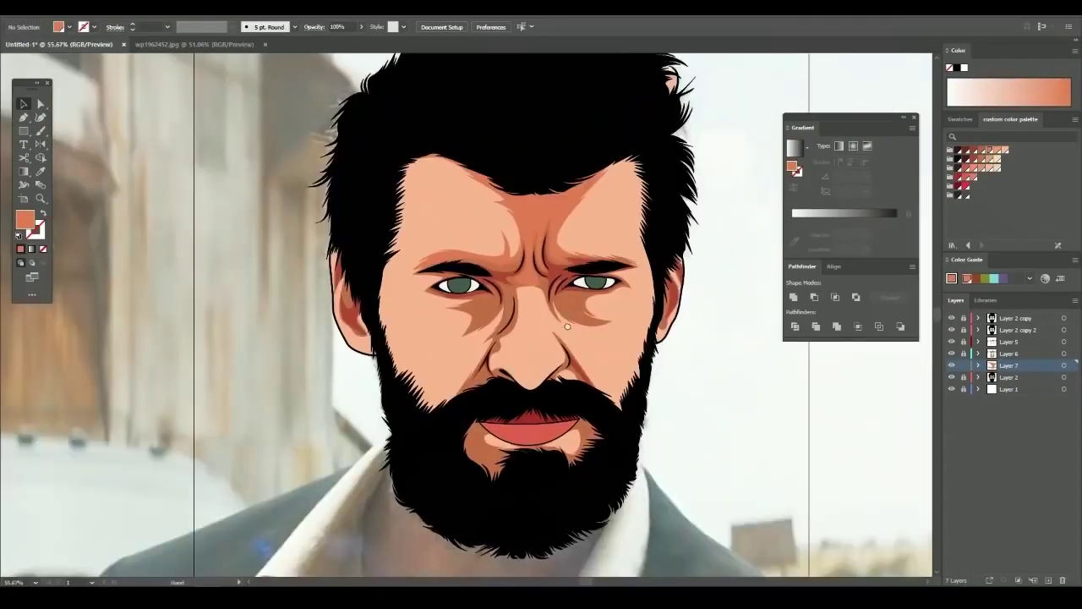
pyautogui.click(570, 238)
pyautogui.click(996, 157)
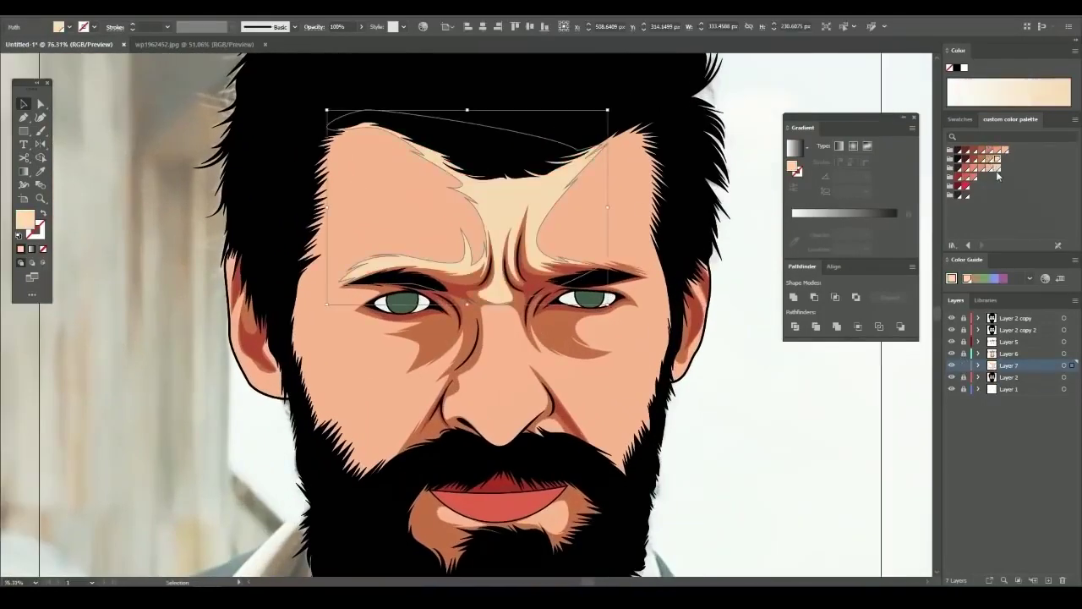
pyautogui.click(981, 169)
pyautogui.scroll(-3, 628, 229)
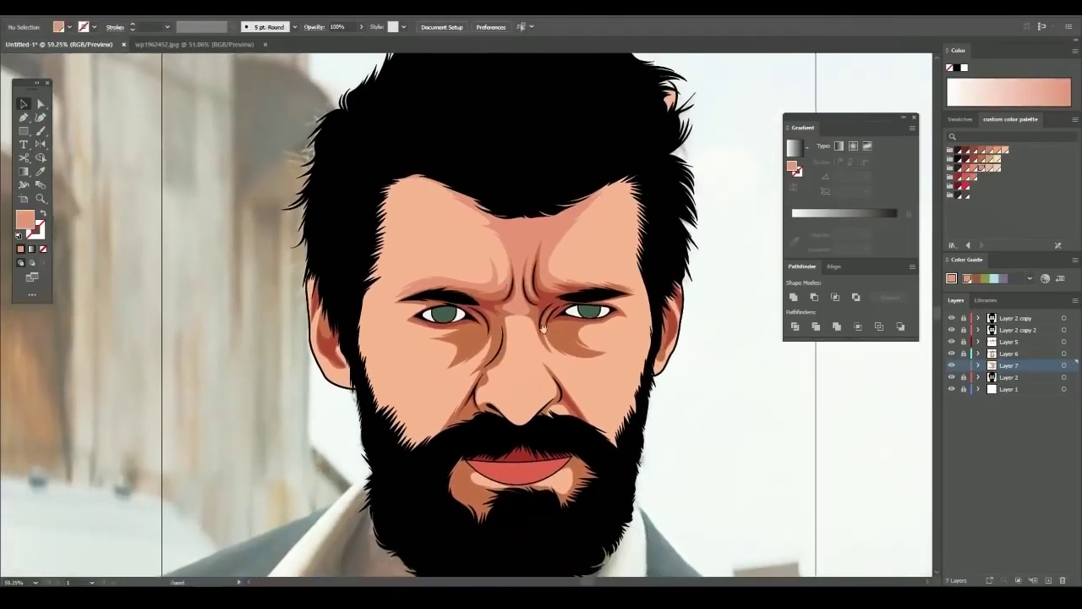
pyautogui.scroll(3, 628, 229)
# Recolour all the flat skin artwork on Layer 2 to a more saturated orange-peach
pyautogui.click(1063, 377)
pyautogui.scroll(-2, 772, 357)
pyautogui.moveTo(571, 239); pyautogui.dragTo(655, 273)
pyautogui.hotkey('ctrl', 'a')
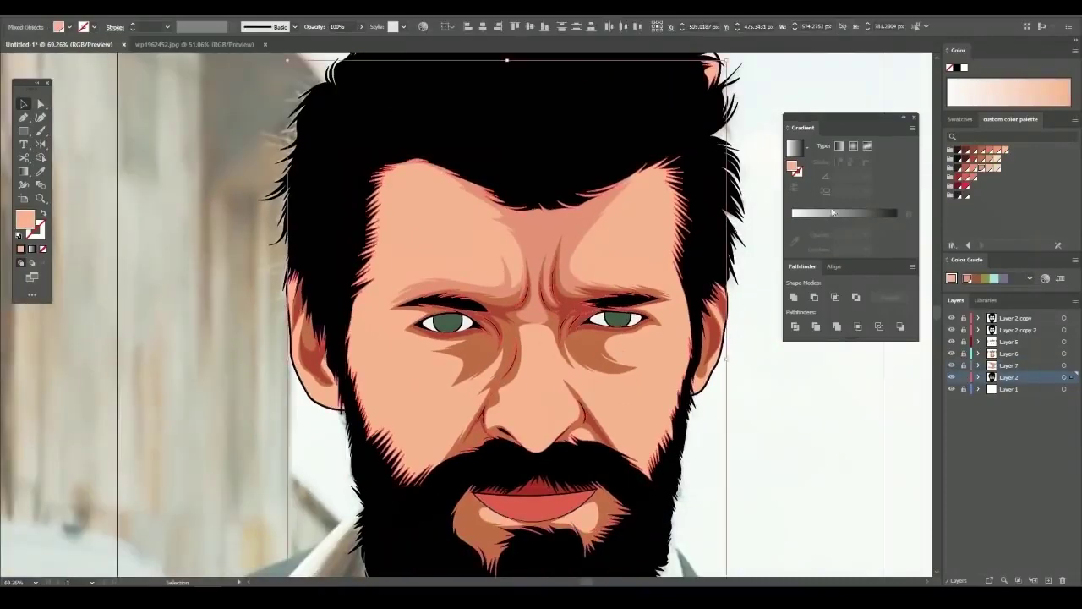
pyautogui.click(998, 157)
pyautogui.hotkey('ctrl', 'shift', 'a')
# Give the face shading shapes deeper red and brown fills, then hide the photo layer
pyautogui.scroll(-2, 541, 338)
pyautogui.click(1009, 342)
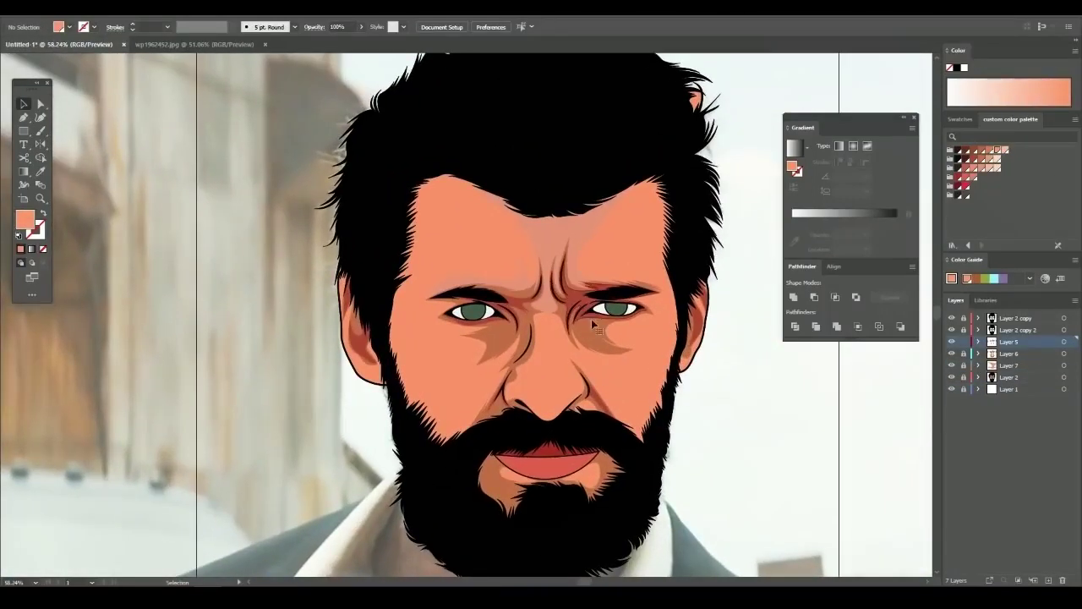
pyautogui.click(591, 318)
pyautogui.click(967, 157)
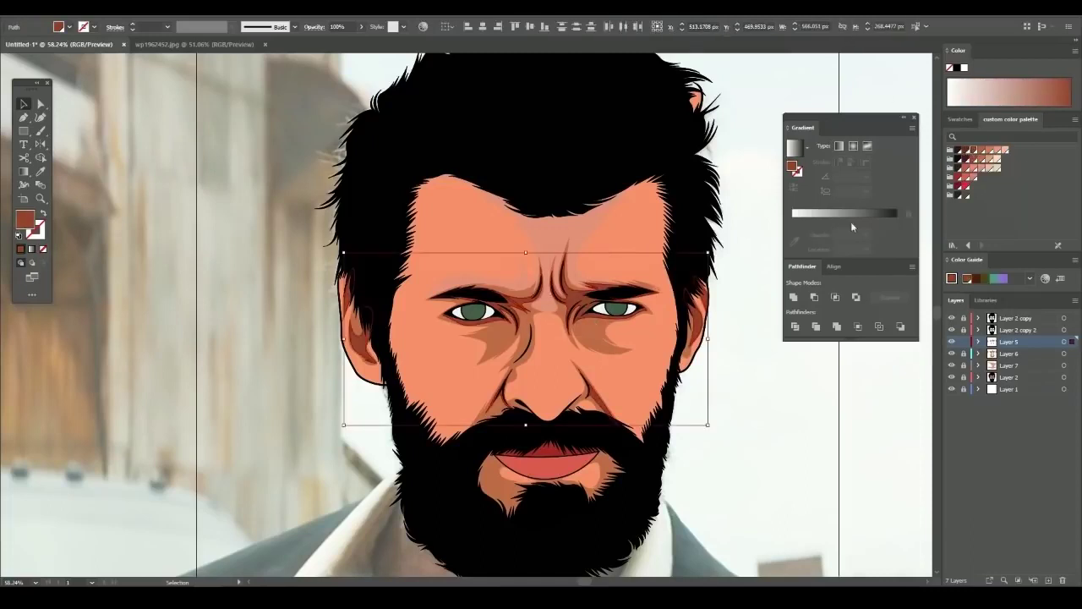
pyautogui.click(594, 330)
pyautogui.click(583, 338)
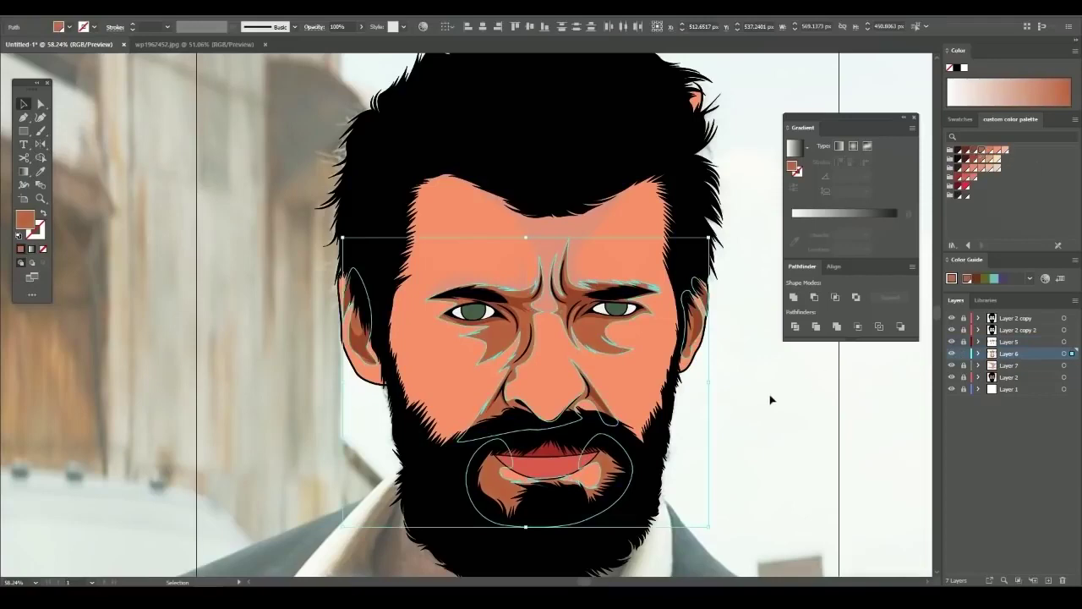
pyautogui.click(773, 398)
pyautogui.click(1008, 365)
pyautogui.hotkey('ctrl', '0')
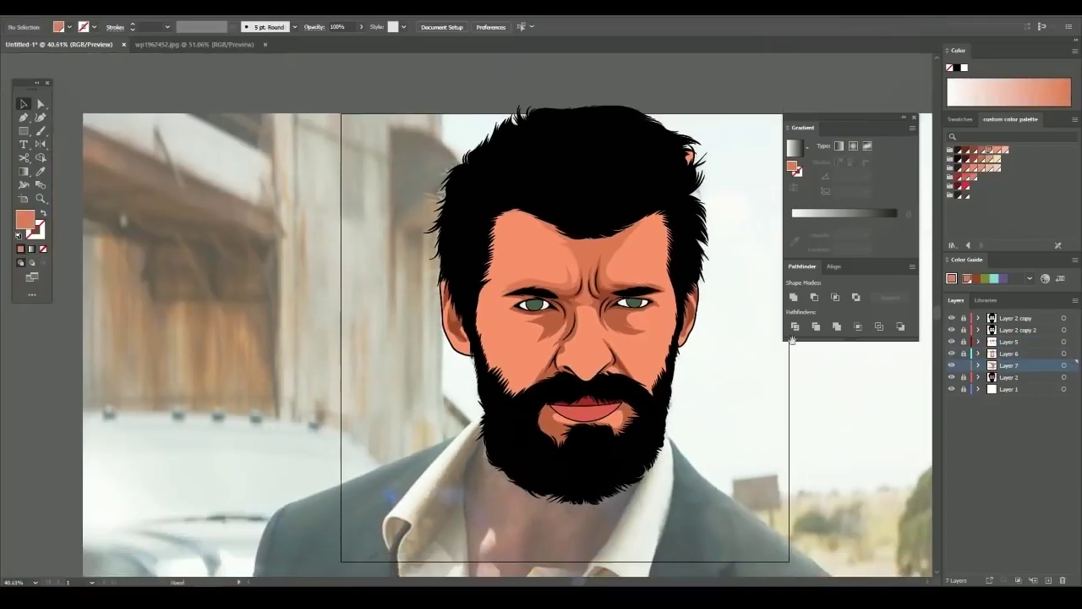
pyautogui.click(951, 389)
# Hide Layer 2 so the photo's grey patches below the lower lip show
pyautogui.scroll(3, 698, 313)
pyautogui.scroll(2, 698, 313)
pyautogui.scroll(-1, 657, 362)
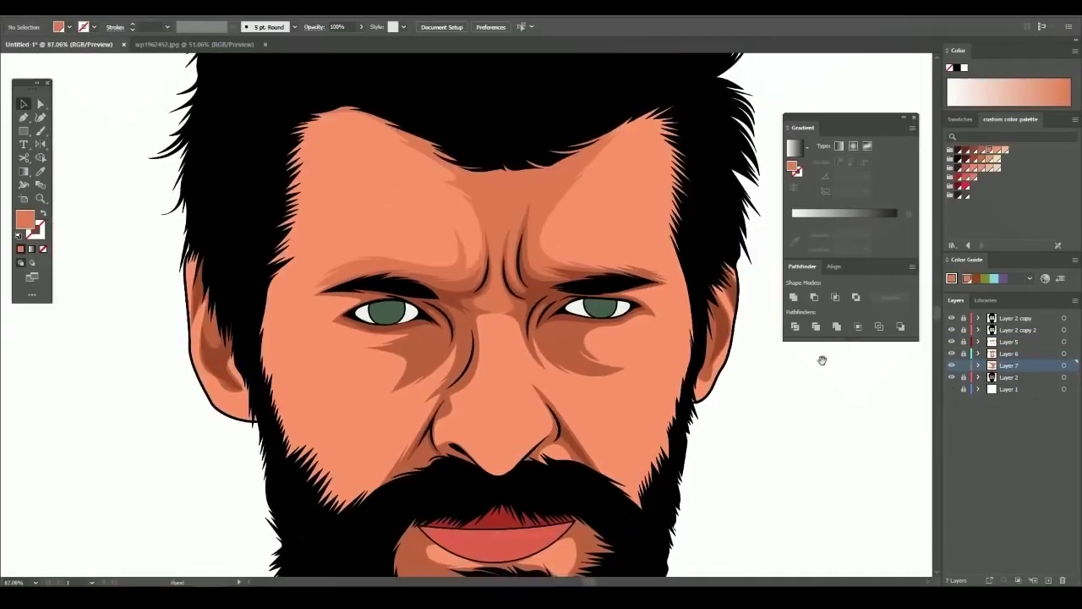
pyautogui.click(951, 388)
pyautogui.click(951, 377)
pyautogui.scroll(3, 572, 293)
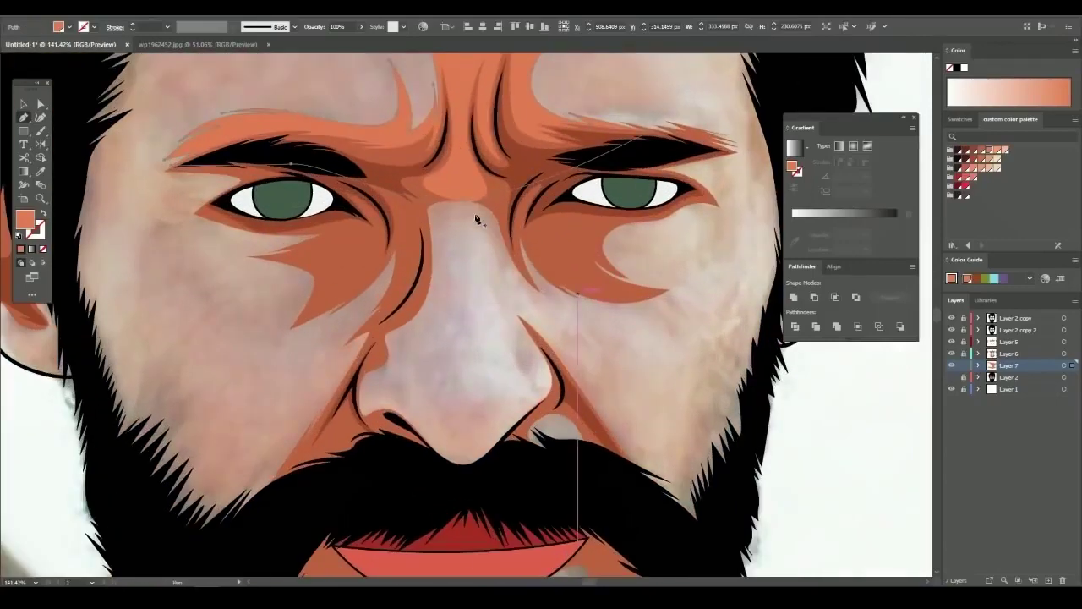
pyautogui.scroll(-3, 476, 218)
pyautogui.scroll(-1, 499, 279)
pyautogui.scroll(-2, 507, 304)
pyautogui.scroll(5, 512, 316)
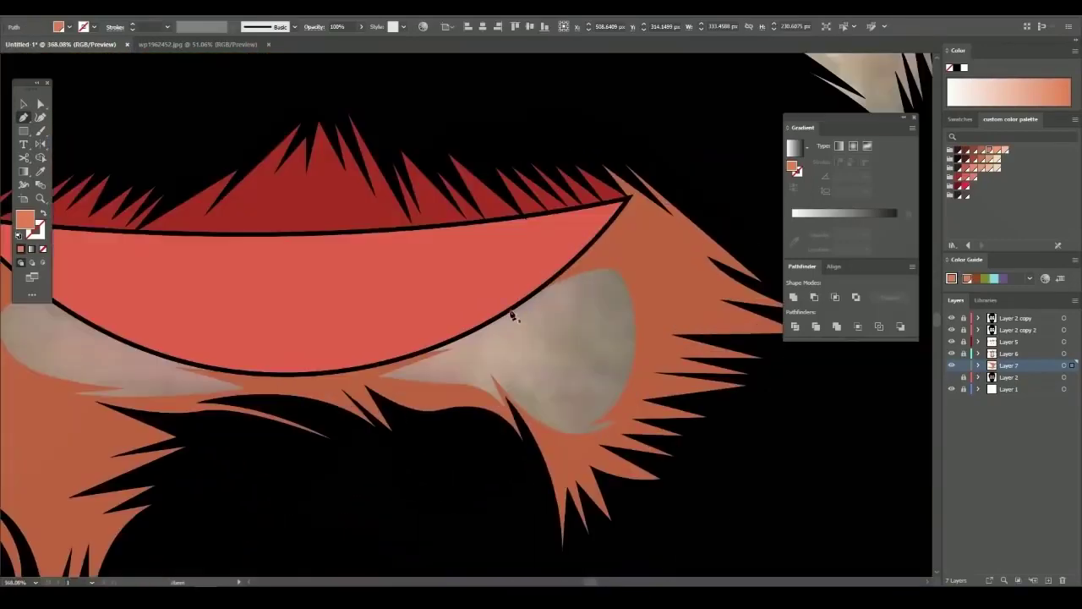
pyautogui.scroll(2, 510, 379)
# Trace orange shapes over the grey patches at each lower-lip corner
pyautogui.click(556, 382)
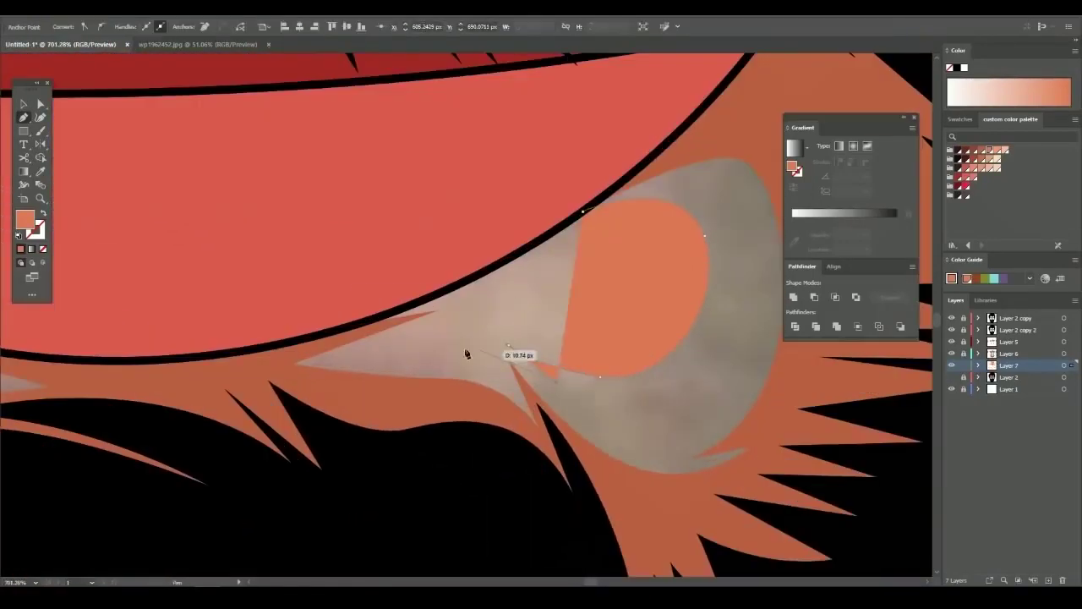
pyautogui.click(469, 347)
pyautogui.scroll(-2, 431, 333)
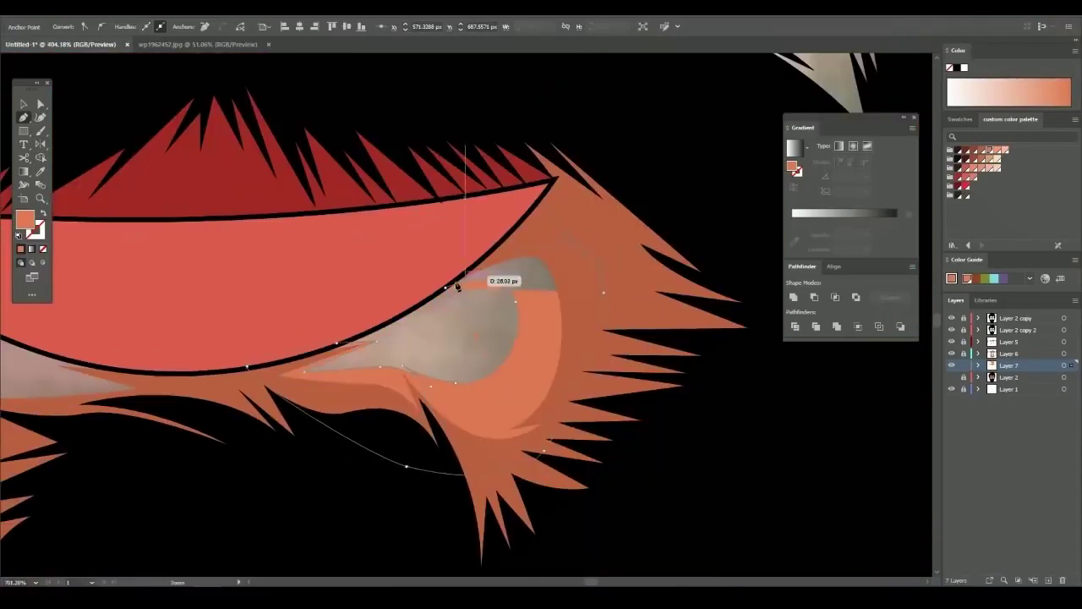
pyautogui.scroll(-4, 471, 316)
pyautogui.scroll(2, 339, 299)
pyautogui.press('p')
pyautogui.scroll(3, 339, 299)
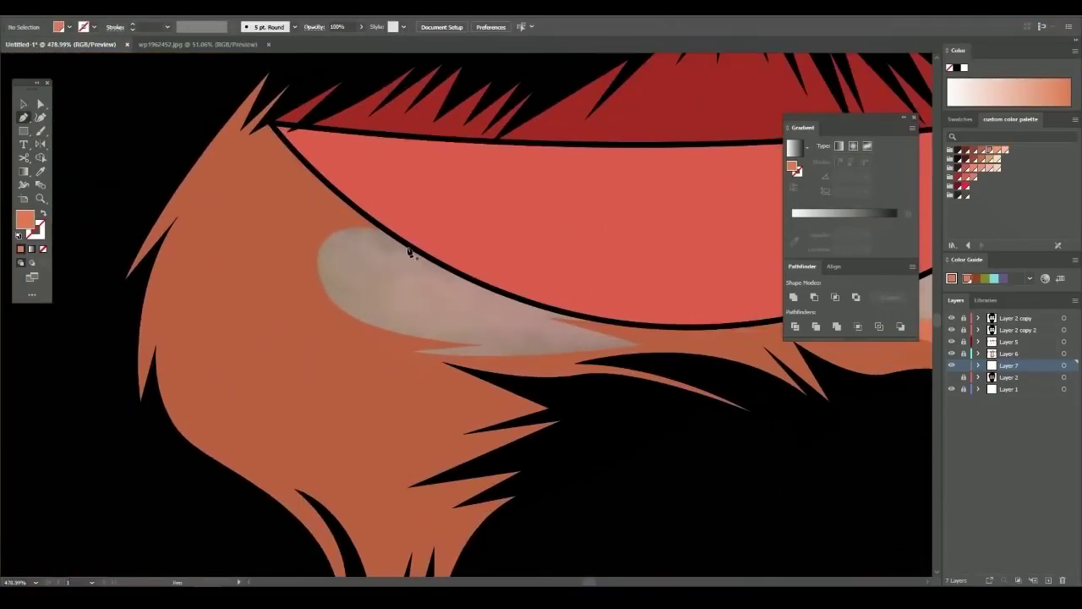
pyautogui.click(586, 342)
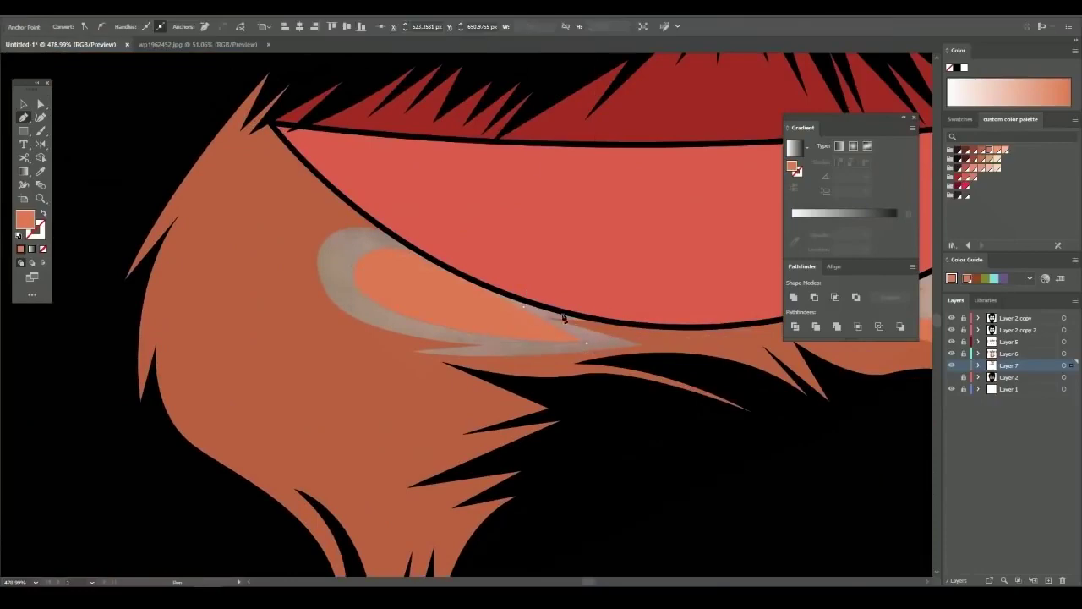
pyautogui.moveTo(353, 273); pyautogui.dragTo(419, 255)
# Deselect the previous shape, hide Layer 2, and switch to stroke-only with no fill
pyautogui.keyDown('ctrl'); pyautogui.click(462, 306); pyautogui.keyUp('ctrl')
pyautogui.scroll(-3, 462, 307)
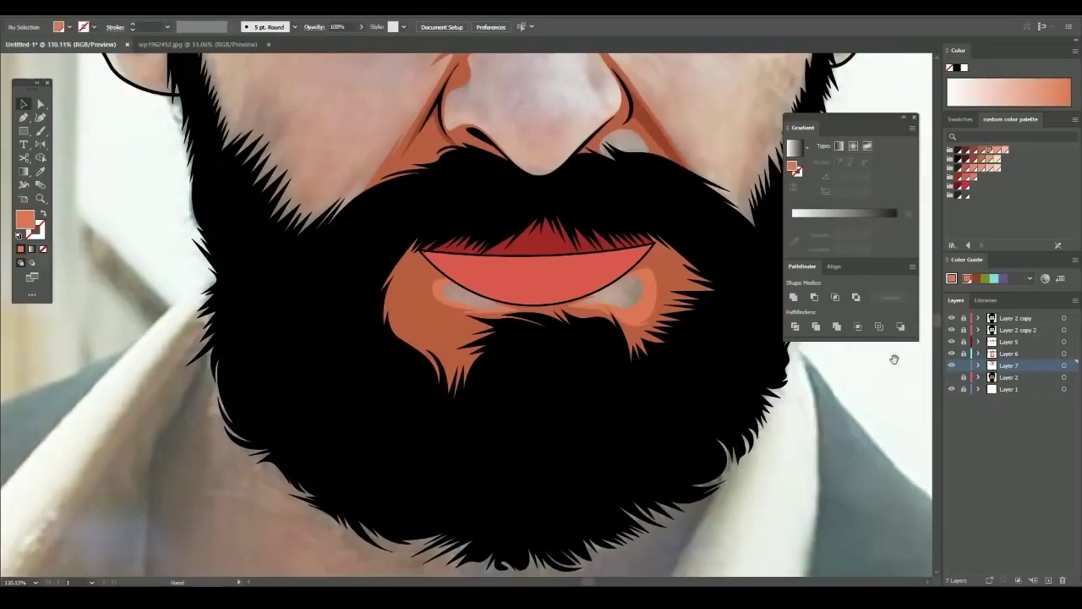
pyautogui.scroll(-2, 611, 302)
pyautogui.scroll(3, 611, 302)
pyautogui.scroll(2, 611, 302)
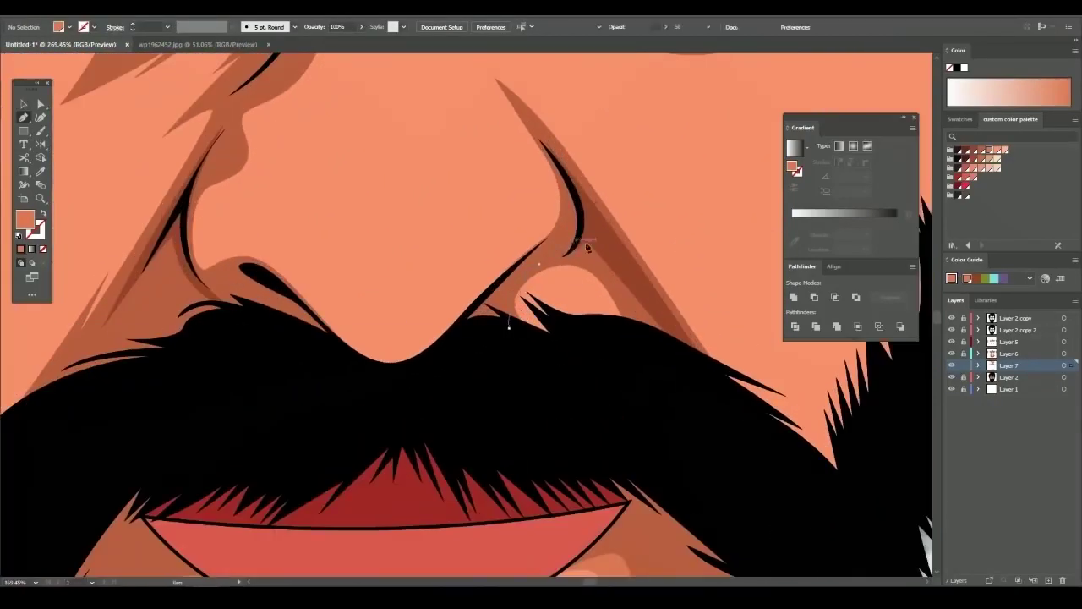
pyautogui.scroll(-1, 870, 381)
pyautogui.click(950, 377)
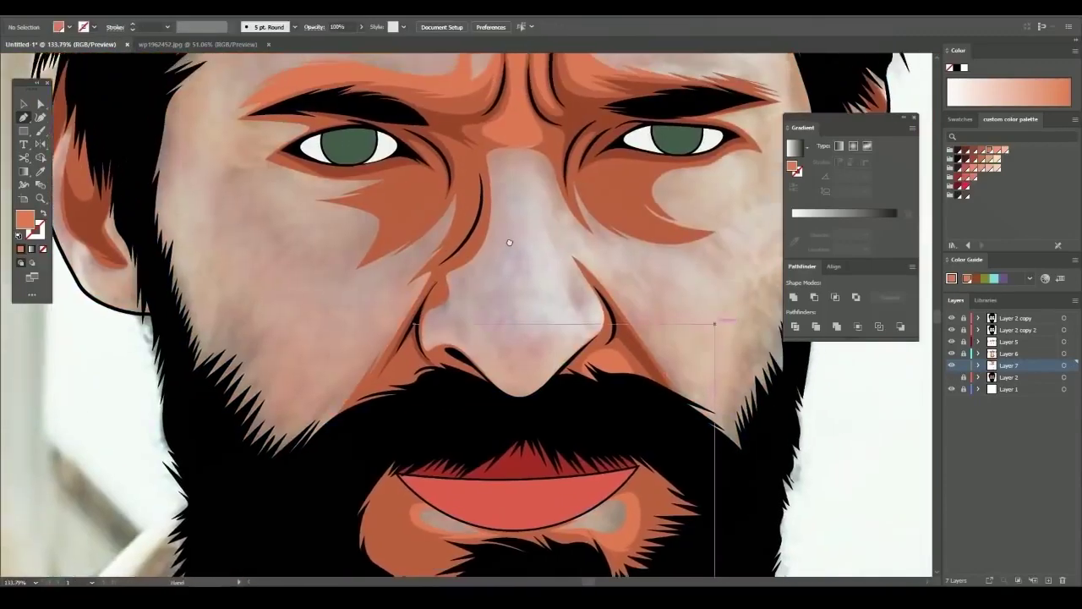
pyautogui.scroll(-1, 580, 249)
pyautogui.press('v')
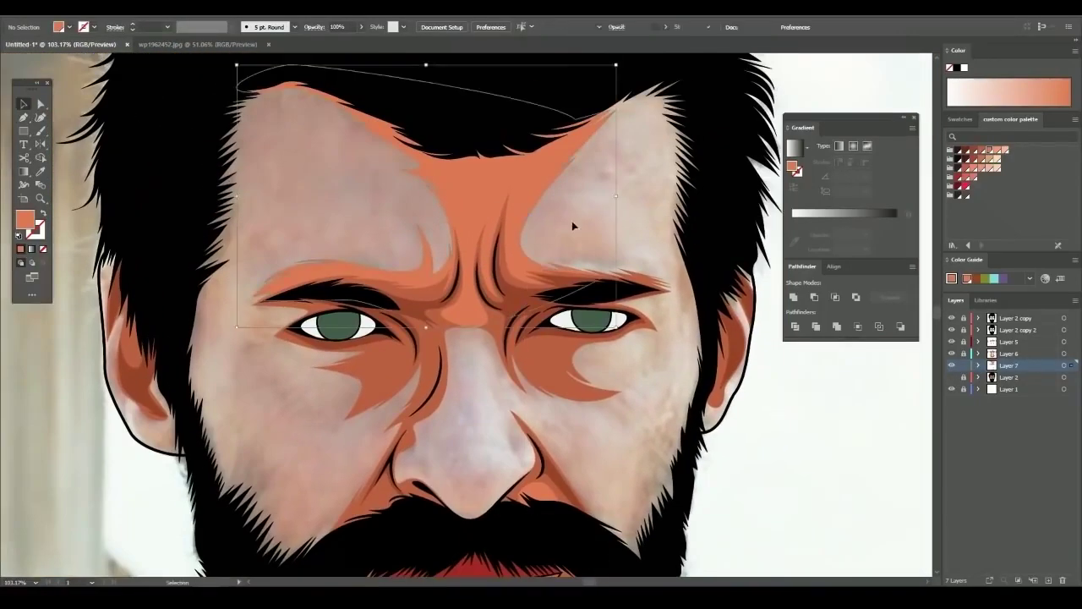
pyautogui.scroll(1, 513, 262)
pyautogui.scroll(4, 522, 276)
pyautogui.hotkey('shift', 'x')
# Pen-draw curved outline paths down the nose bridge and along the cheek crease to the moustache
pyautogui.moveTo(453, 254); pyautogui.dragTo(510, 241)
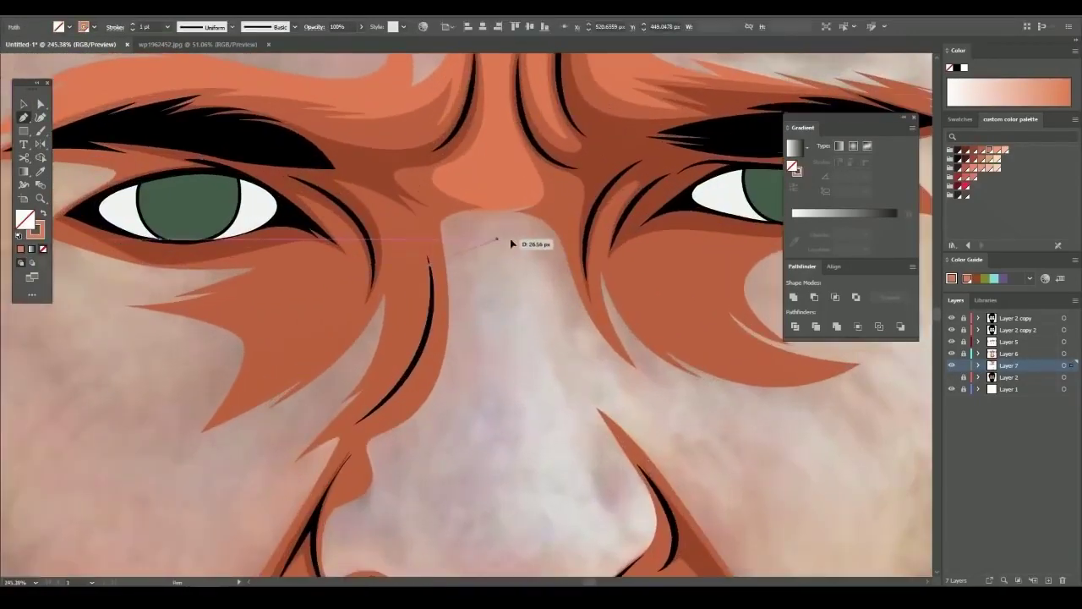
pyautogui.moveTo(535, 297); pyautogui.dragTo(542, 307)
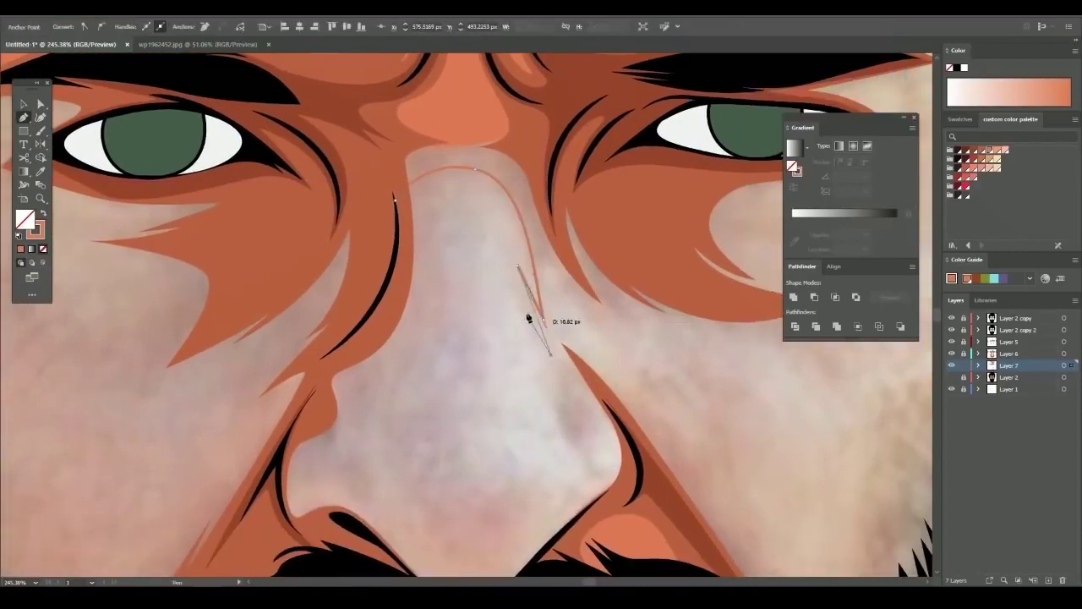
pyautogui.scroll(1, 529, 319)
pyautogui.scroll(2, 559, 296)
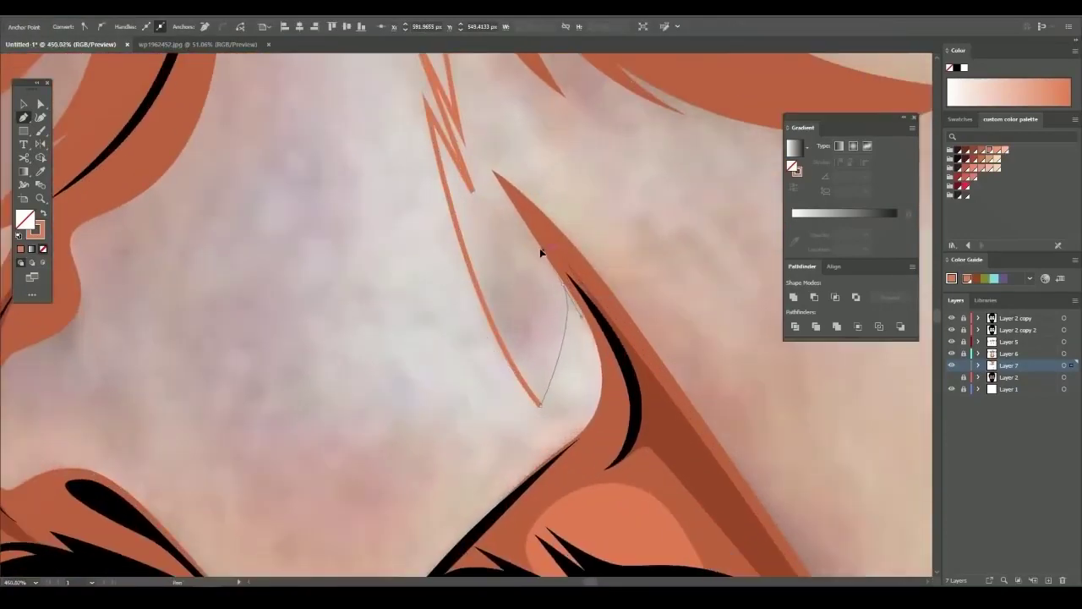
pyautogui.scroll(-1, 575, 327)
pyautogui.scroll(-1, 575, 364)
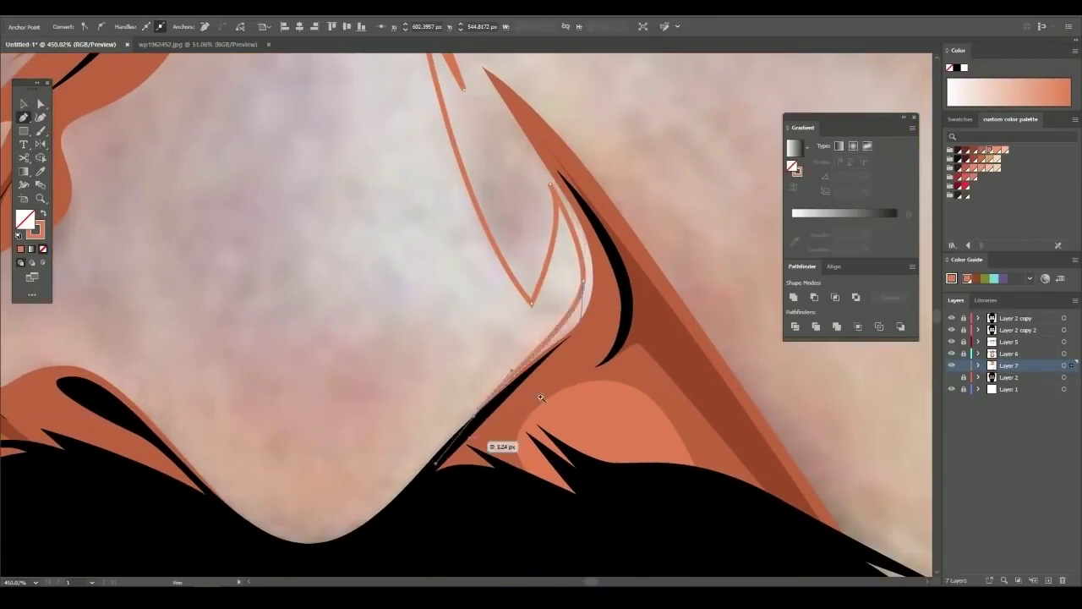
pyautogui.scroll(-2, 508, 422)
pyautogui.moveTo(662, 459); pyautogui.dragTo(696, 436)
pyautogui.moveTo(516, 248); pyautogui.dragTo(549, 287)
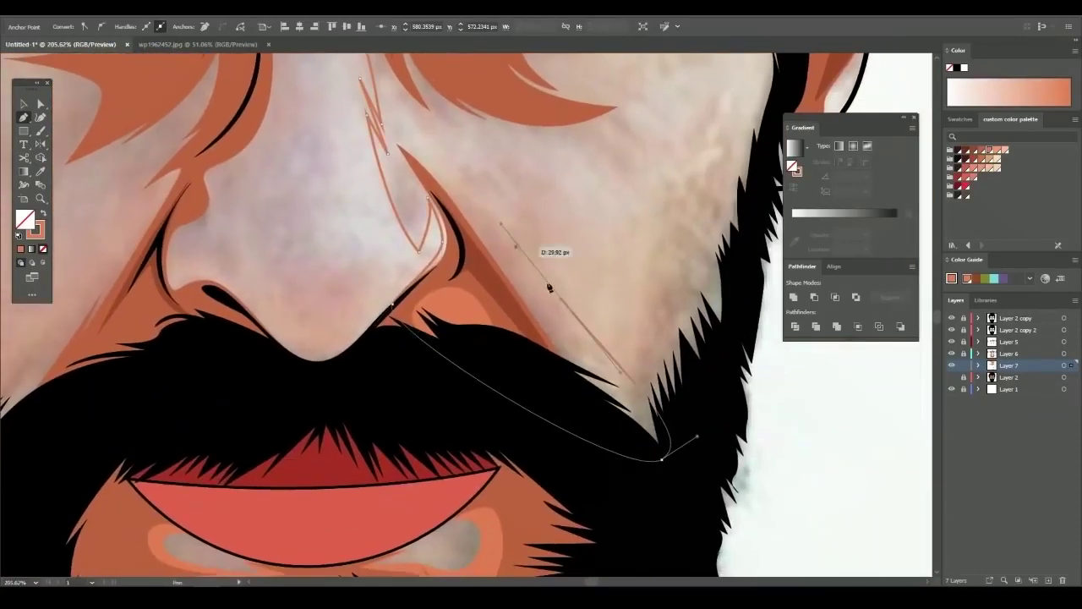
pyautogui.scroll(3, 606, 345)
pyautogui.scroll(-5, 562, 267)
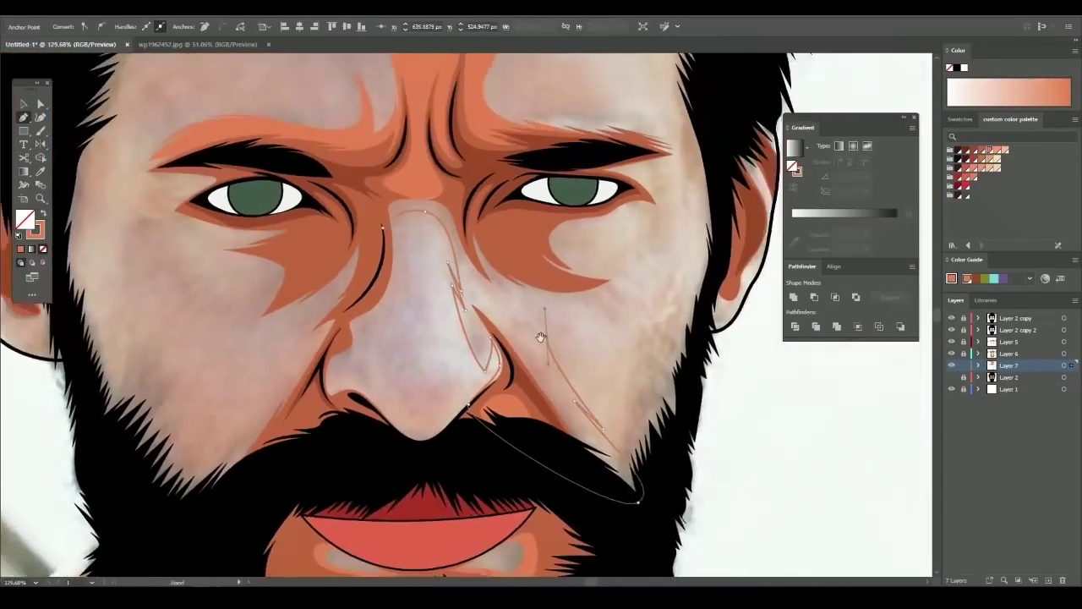
pyautogui.scroll(6, 592, 338)
pyautogui.moveTo(600, 333); pyautogui.dragTo(624, 327)
# Add an outline curving under the right eye toward the eyebrow, then deselect everything
pyautogui.moveTo(652, 294)
pyautogui.mouseDown()
pyautogui.moveTo(586, 324)
pyautogui.moveTo(601, 300)
pyautogui.mouseUp()
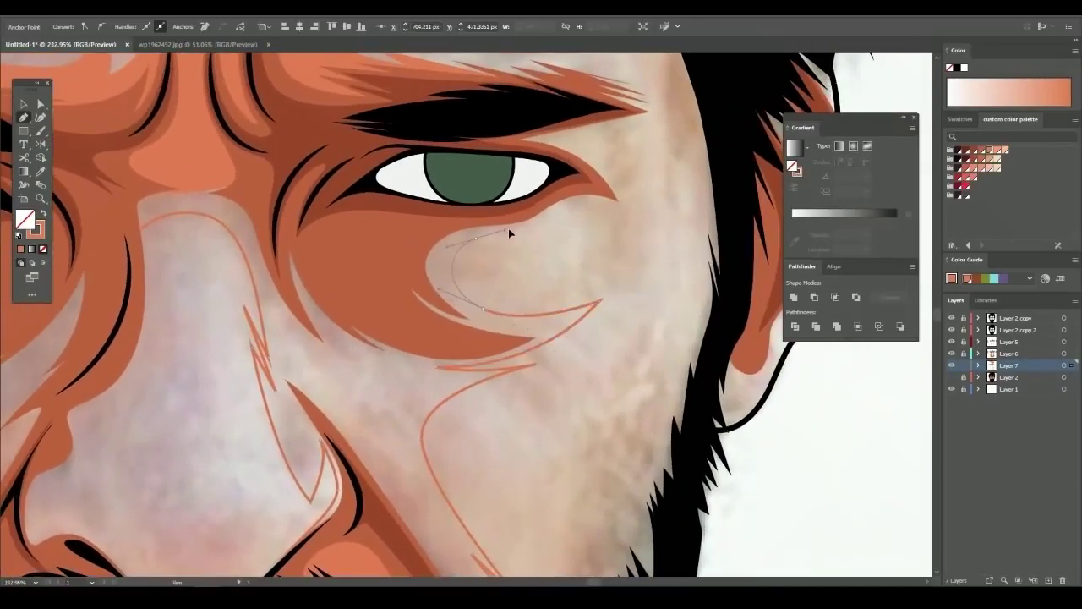
pyautogui.scroll(-5, 639, 206)
pyautogui.scroll(5, 613, 272)
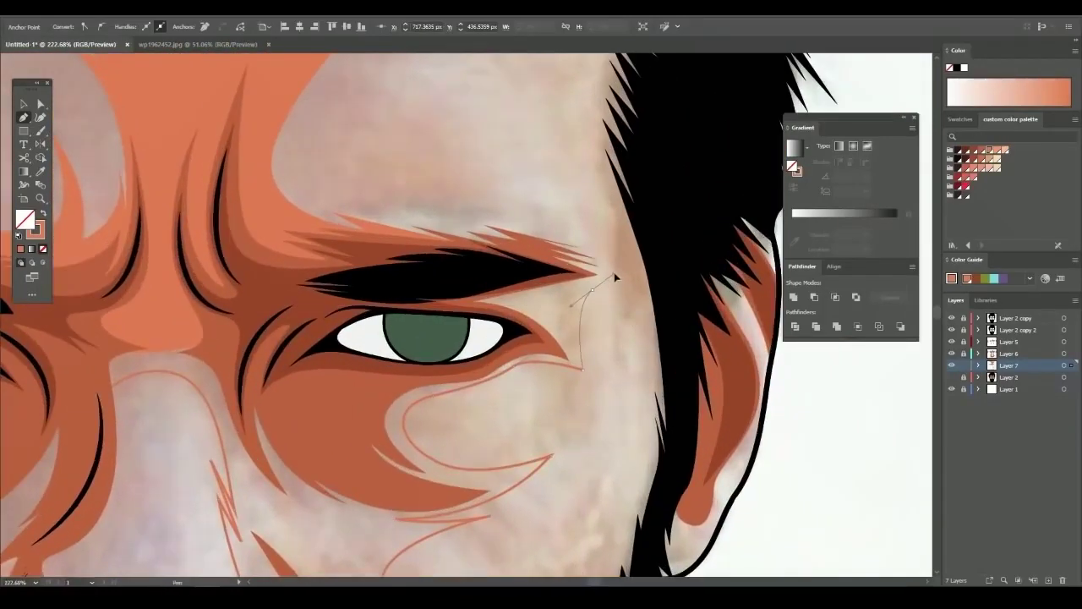
pyautogui.moveTo(535, 274); pyautogui.dragTo(479, 269)
pyautogui.scroll(-3, 479, 268)
pyautogui.hscroll(-2, 311, 405)
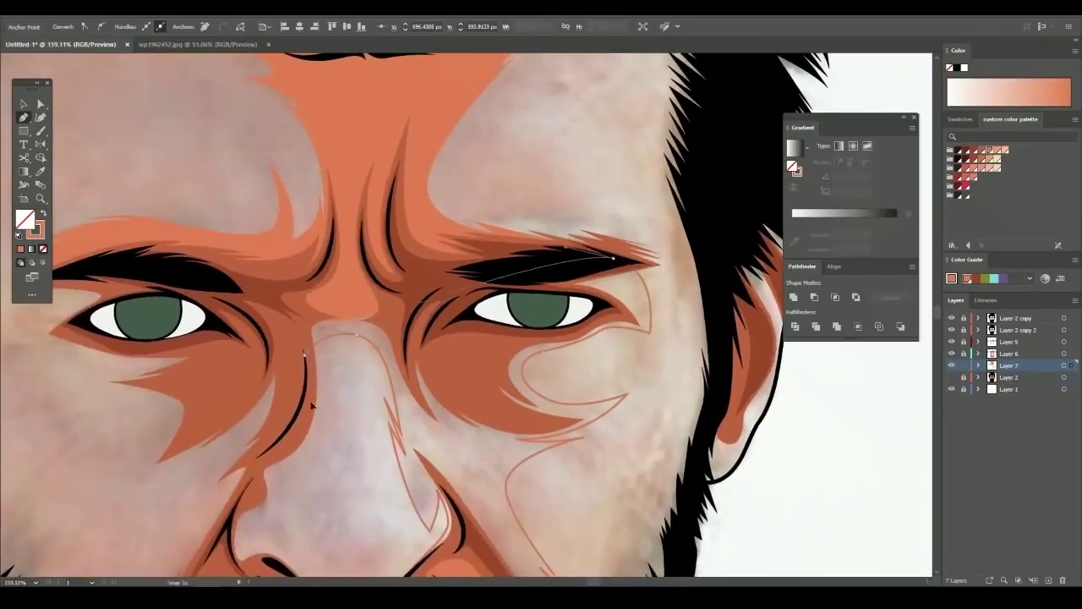
pyautogui.click(43, 216)
pyautogui.scroll(-3, 832, 379)
pyautogui.hotkey('ctrl', 'shift', 'a')
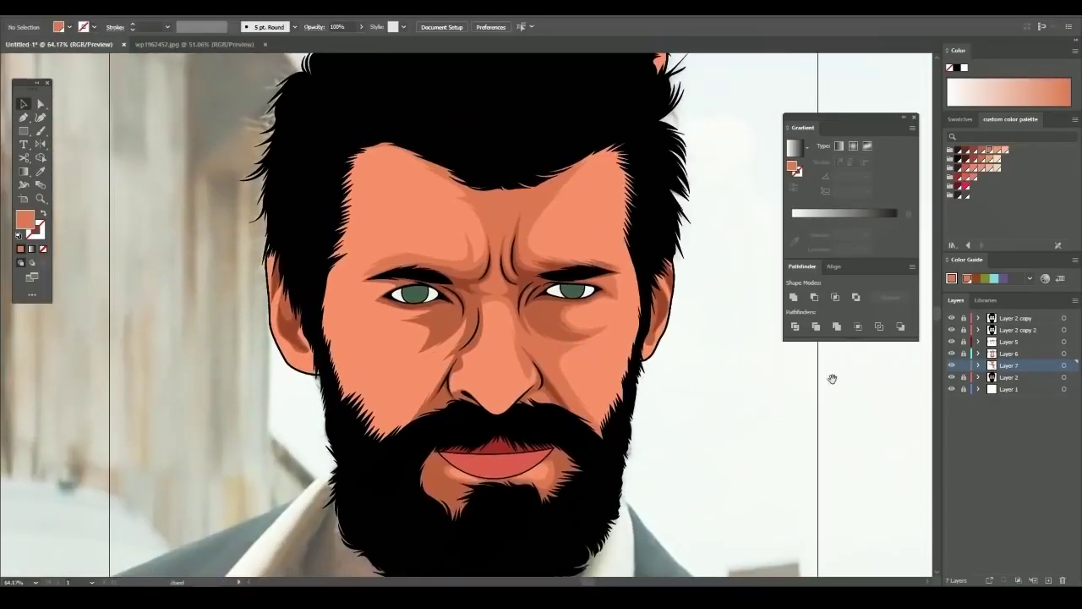
# Hide Layer 2 and place four Pen anchors from the top of the nose bridge down to the nostril
pyautogui.click(951, 377)
pyautogui.scroll(3, 501, 374)
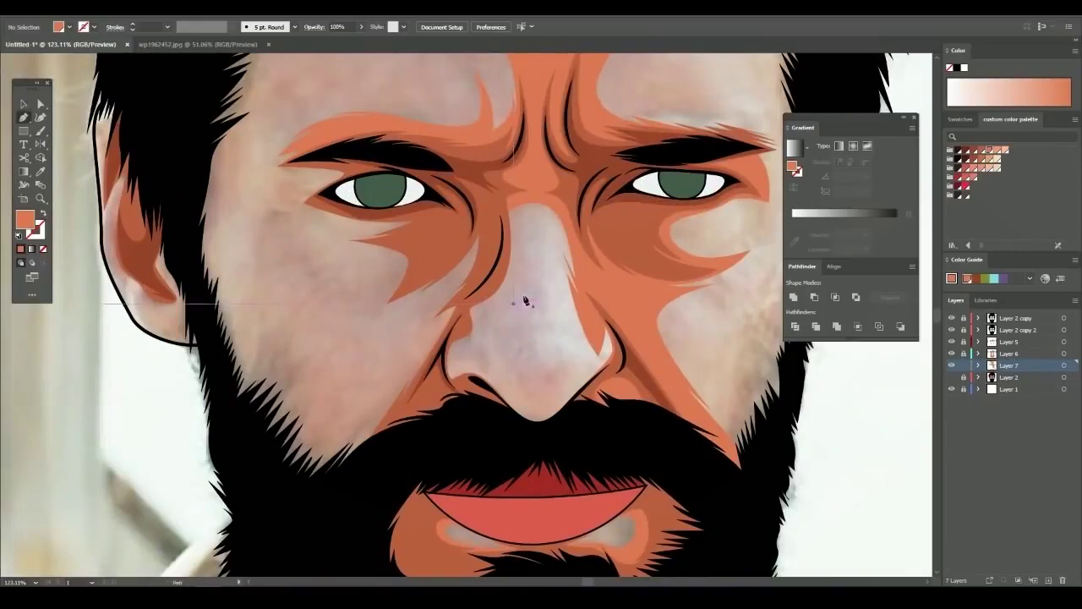
pyautogui.scroll(4, 525, 300)
pyautogui.click(563, 210)
pyautogui.click(518, 250)
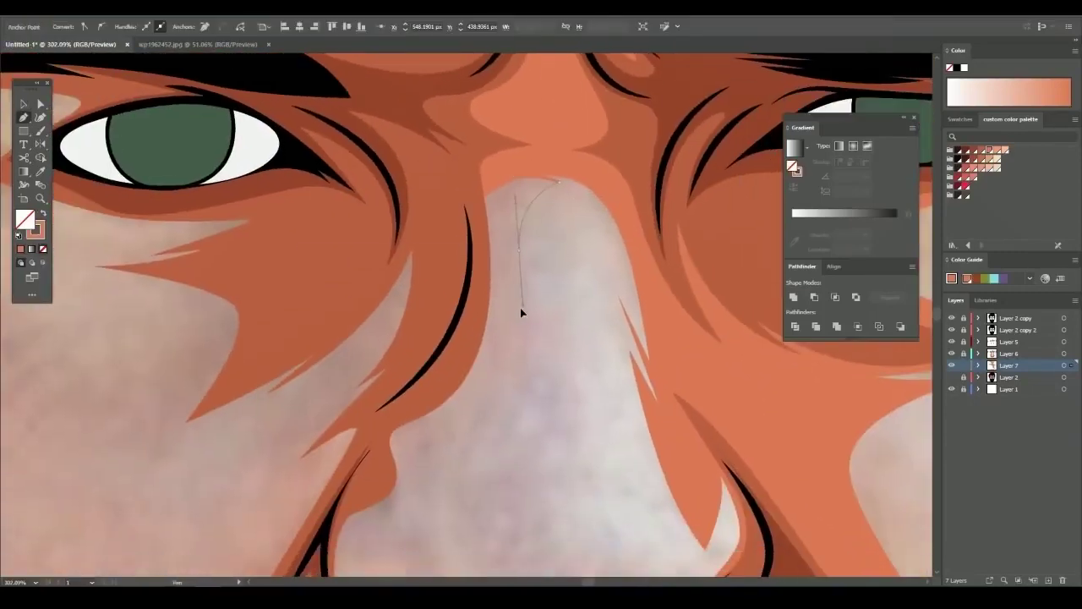
pyautogui.scroll(-3, 521, 311)
pyautogui.click(495, 256)
pyautogui.scroll(3, 439, 309)
pyautogui.click(438, 285)
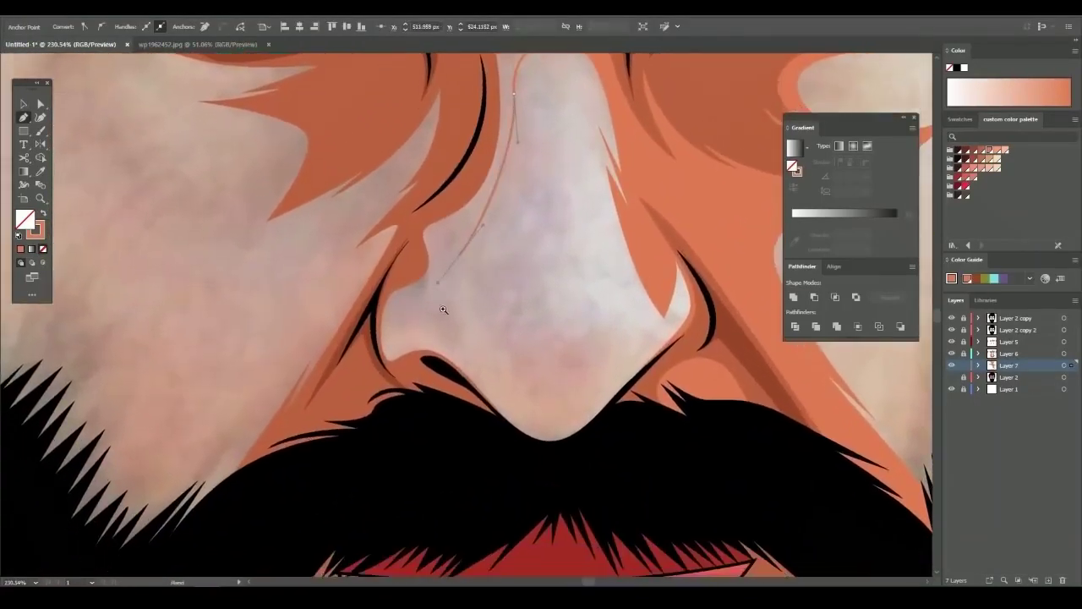
pyautogui.scroll(2, 443, 309)
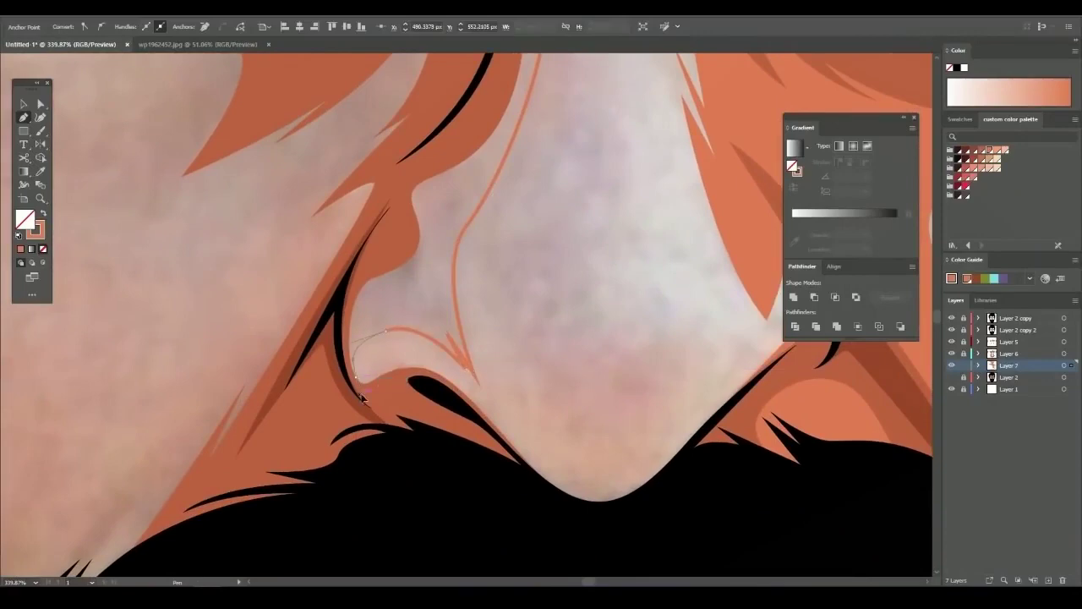
pyautogui.scroll(-4, 351, 254)
pyautogui.scroll(3, 423, 343)
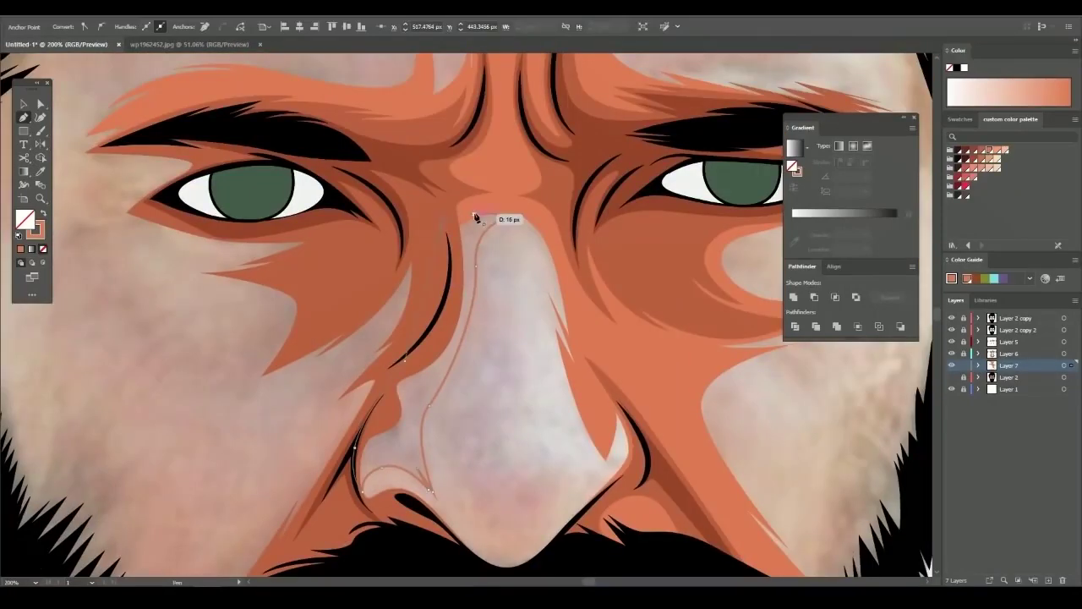
# Finish the nose path and start a curved crease line on the left cheek toward the nose
pyautogui.press('v')
pyautogui.moveTo(302, 454); pyautogui.dragTo(331, 451)
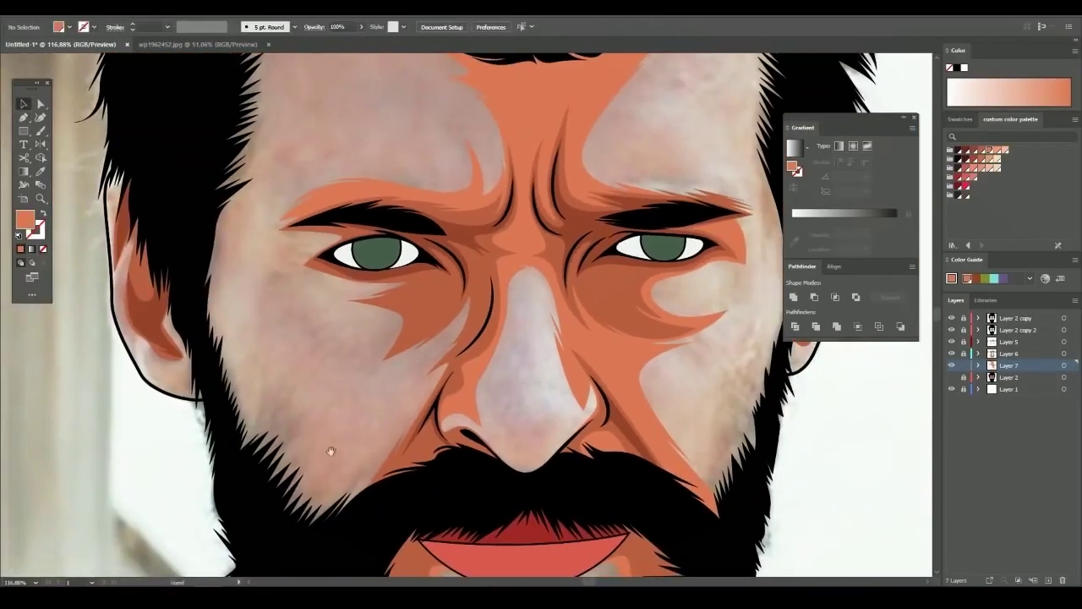
pyautogui.scroll(2, 321, 416)
pyautogui.click(259, 437)
pyautogui.moveTo(431, 394); pyautogui.dragTo(486, 343)
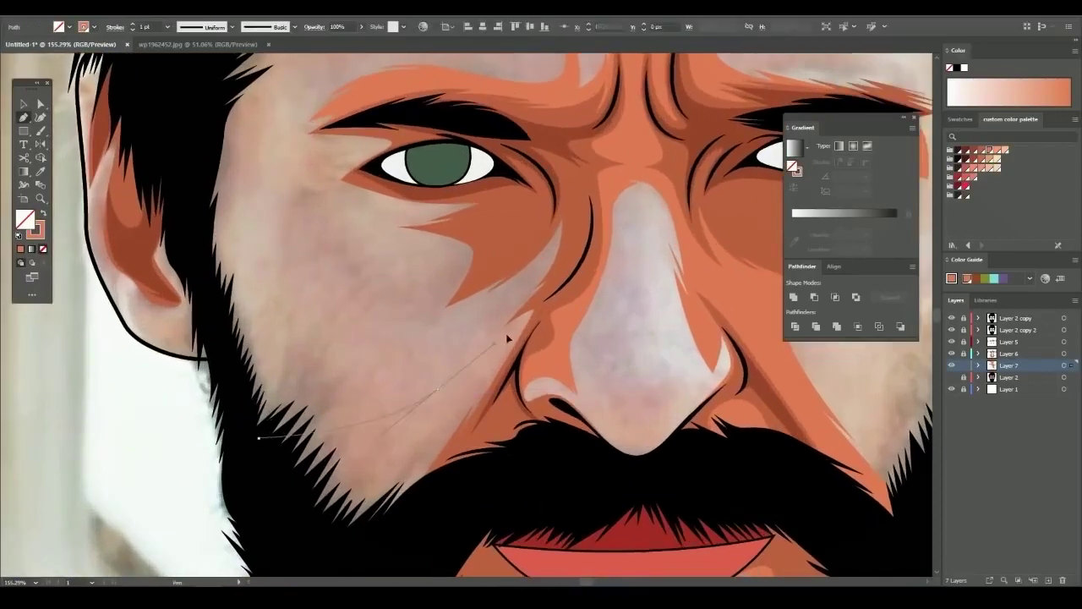
pyautogui.moveTo(508, 283); pyautogui.dragTo(466, 323)
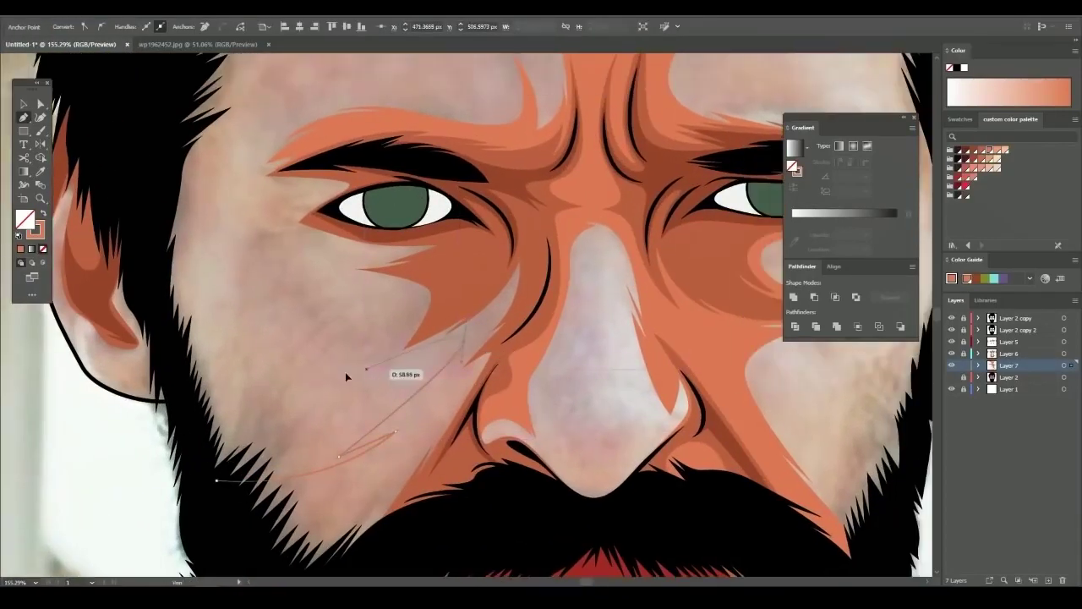
pyautogui.scroll(3, 377, 369)
pyautogui.scroll(-2, 423, 343)
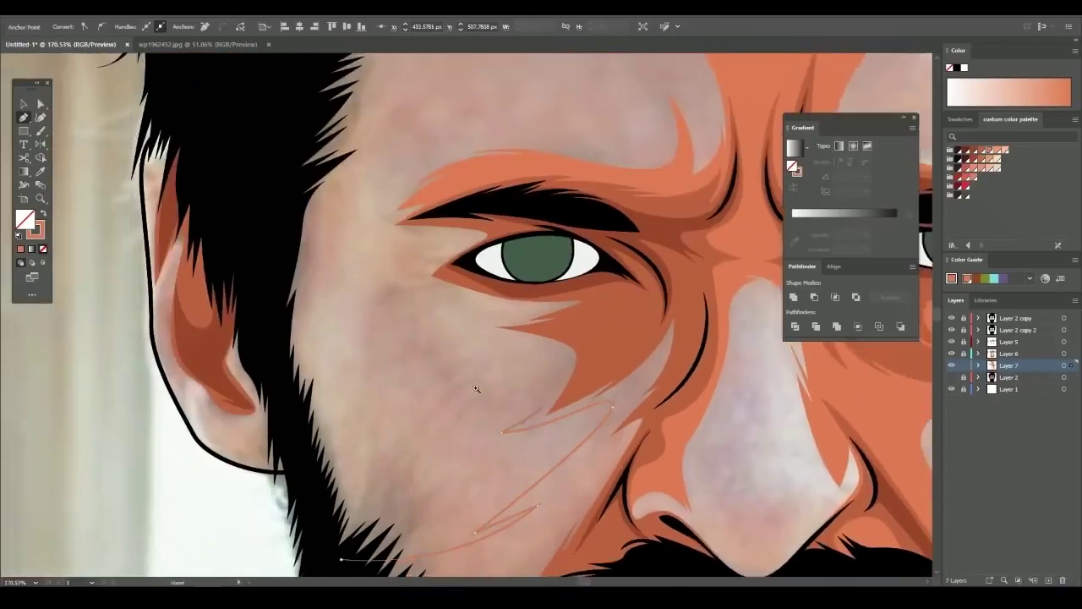
pyautogui.scroll(2, 403, 380)
# Extend the cheek shadow path with curved anchors below the left eye and give it an orange fill
pyautogui.moveTo(398, 334); pyautogui.dragTo(386, 358)
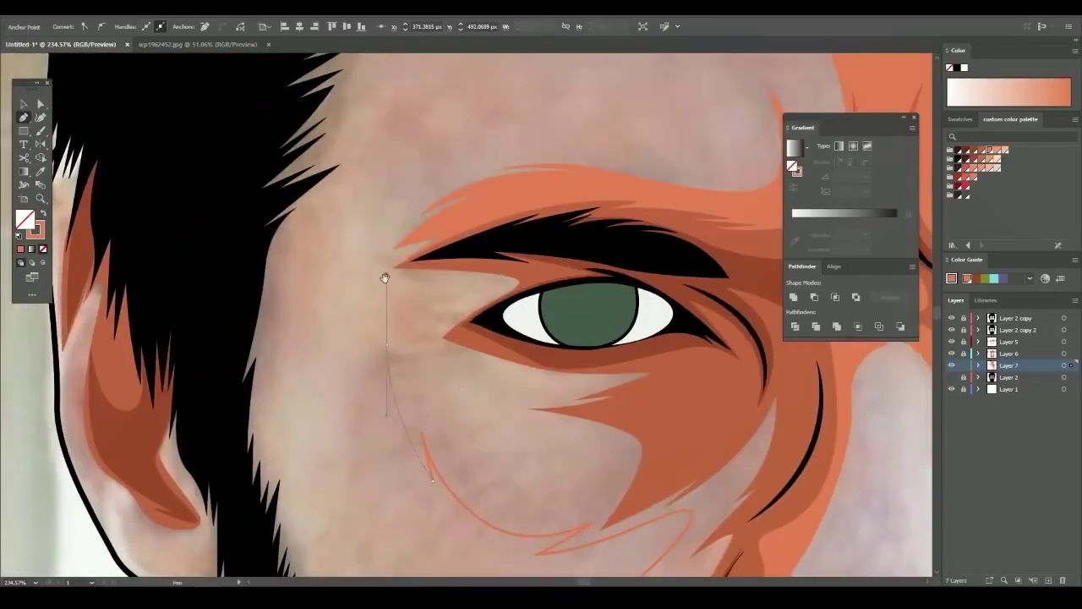
pyautogui.moveTo(491, 397); pyautogui.dragTo(445, 369)
pyautogui.scroll(2, 435, 369)
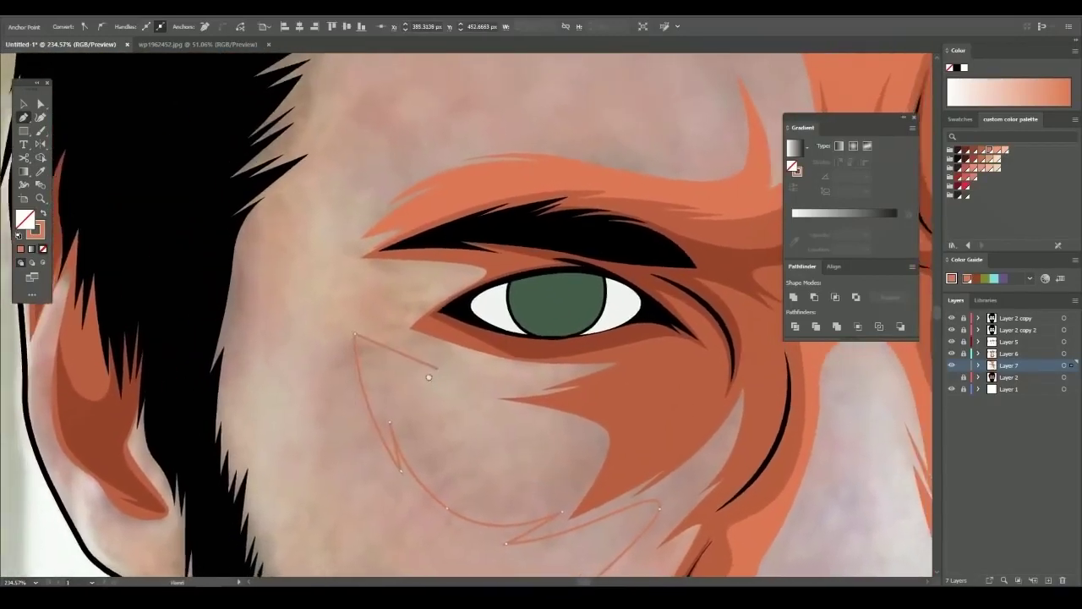
pyautogui.scroll(-2, 347, 269)
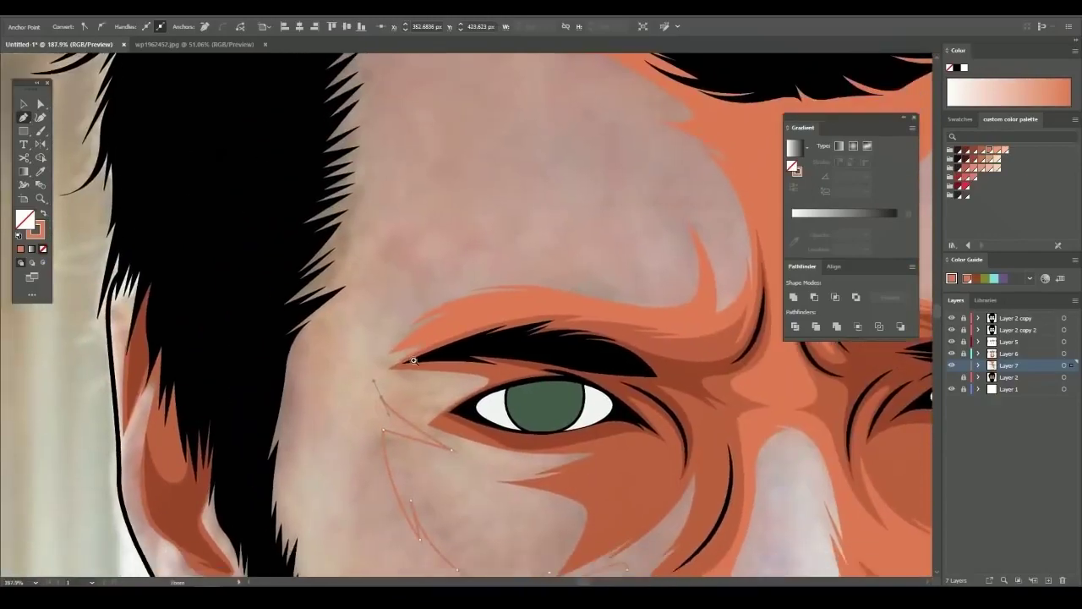
pyautogui.scroll(2, 473, 338)
pyautogui.scroll(-3, 549, 330)
pyautogui.moveTo(575, 436); pyautogui.dragTo(542, 361)
pyautogui.scroll(-1, 542, 361)
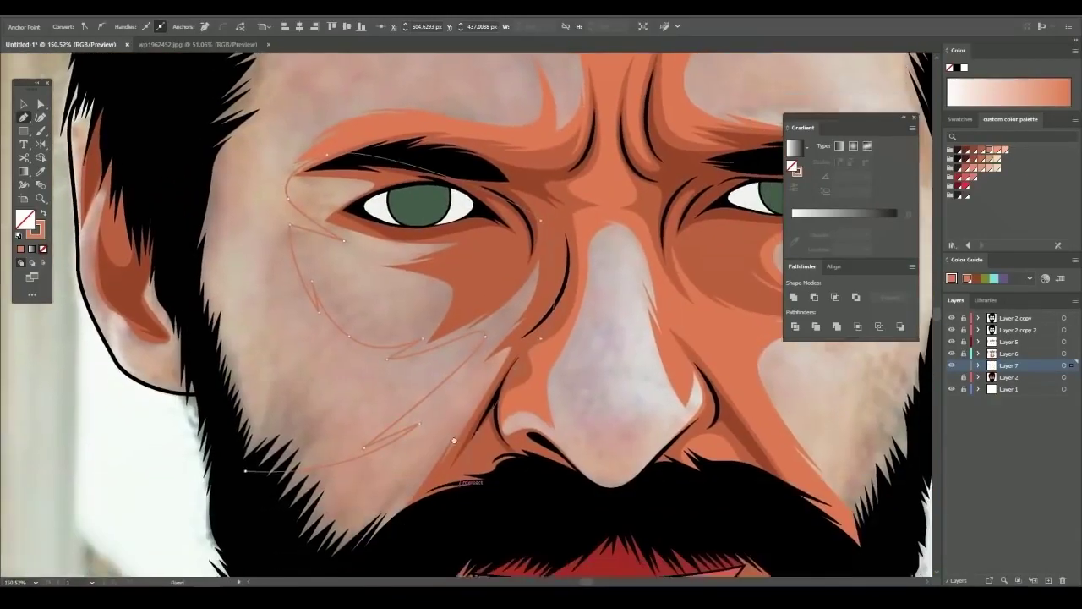
pyautogui.scroll(-3, 453, 422)
pyautogui.scroll(3, 375, 254)
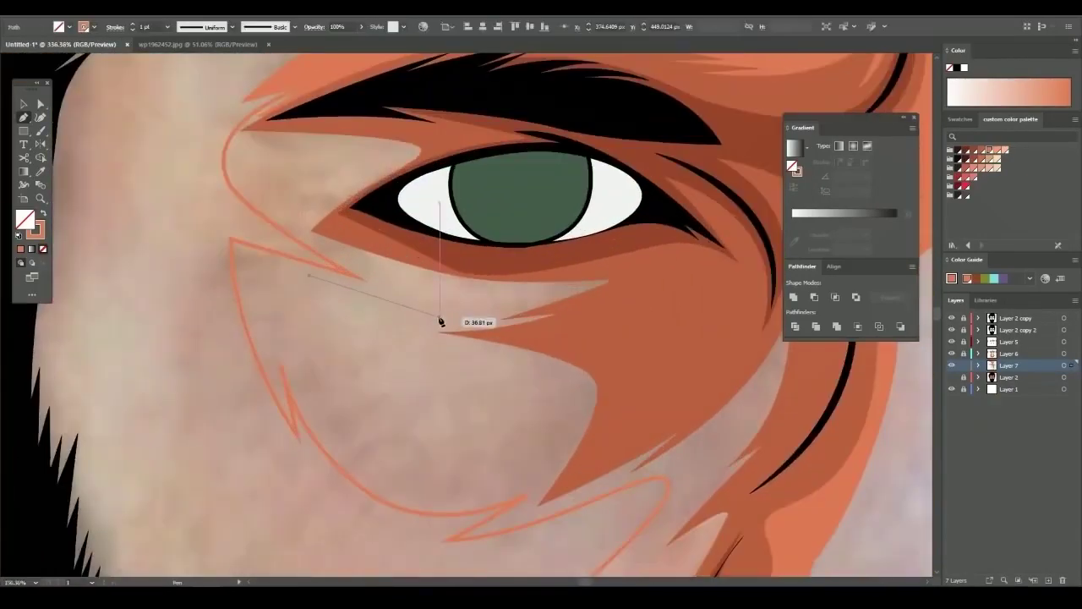
pyautogui.moveTo(439, 317); pyautogui.dragTo(530, 302)
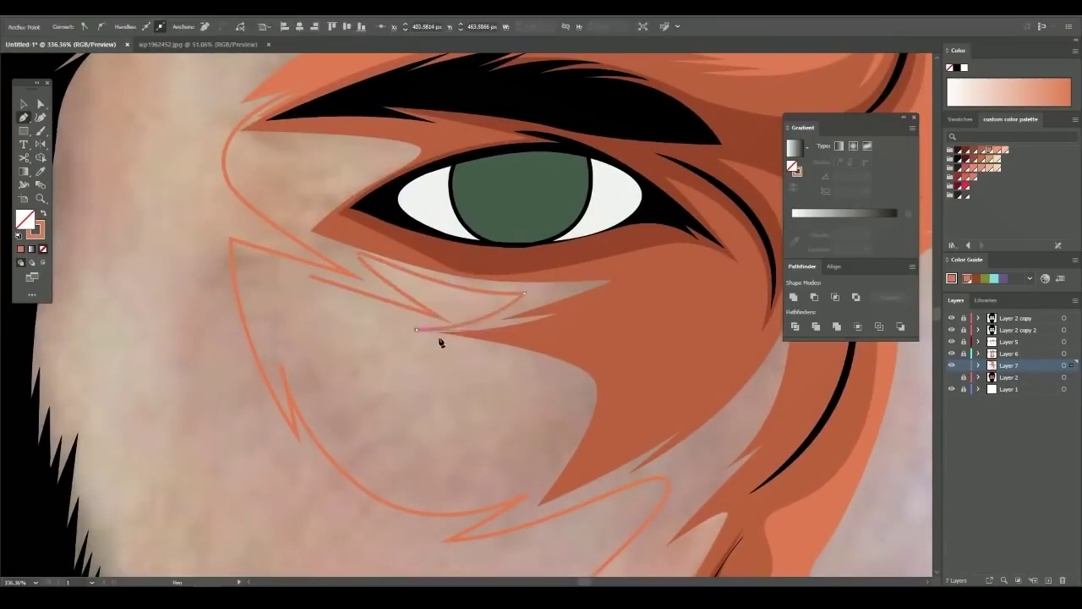
pyautogui.scroll(-5, 307, 240)
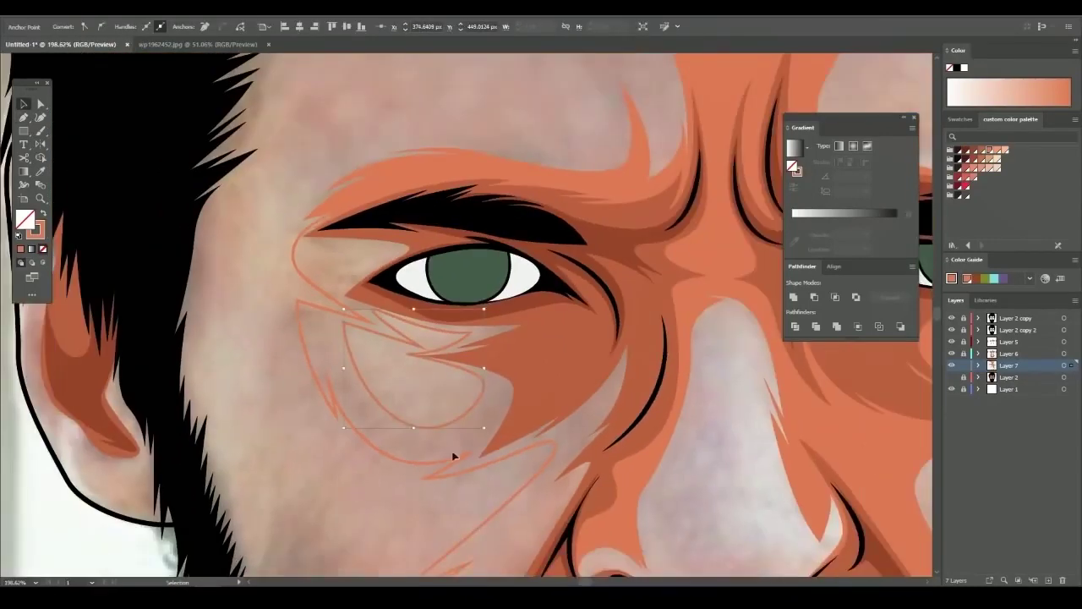
pyautogui.hotkey('shift', 'x')
# Pan around the portrait over to the left ear and cheek
pyautogui.scroll(-2, 561, 303)
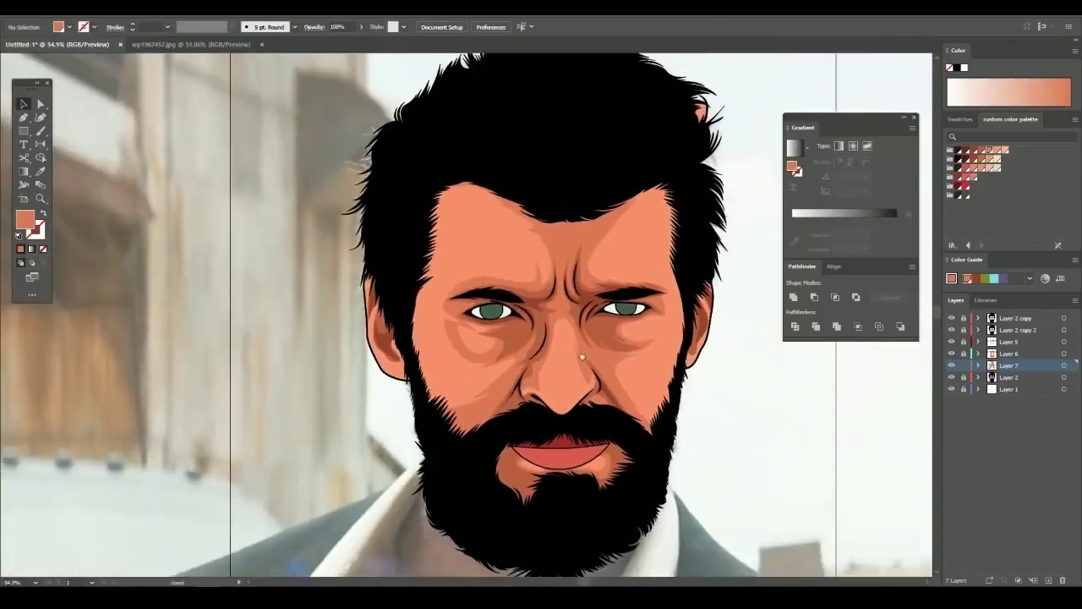
pyautogui.moveTo(964, 382); pyautogui.dragTo(898, 358)
pyautogui.scroll(1, 898, 357)
pyautogui.scroll(2, 633, 318)
pyautogui.scroll(-1, 633, 318)
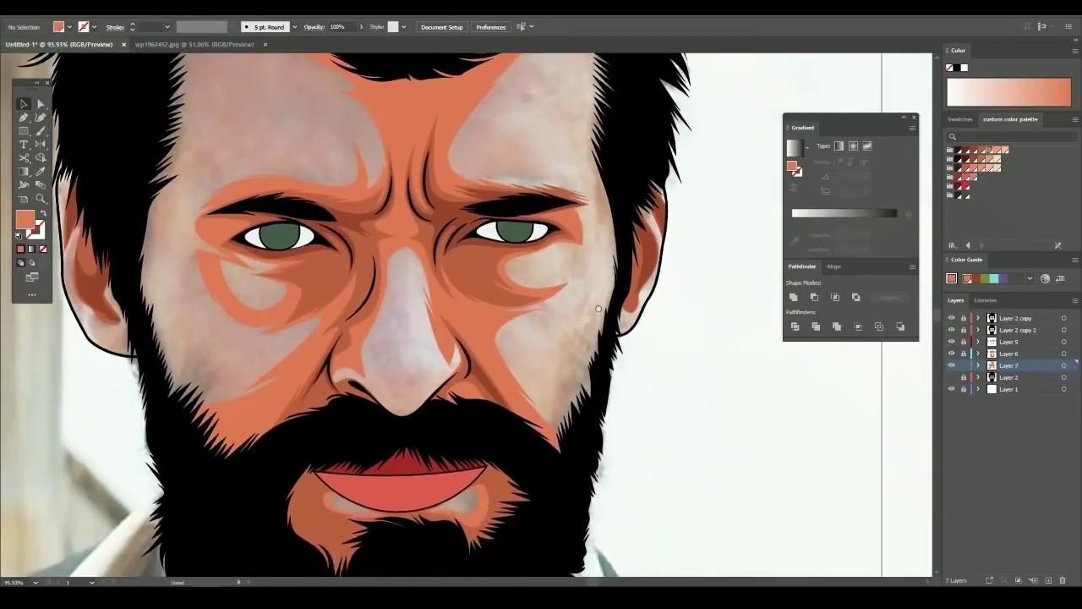
pyautogui.moveTo(408, 503); pyautogui.dragTo(434, 403)
pyautogui.moveTo(212, 235); pyautogui.dragTo(390, 359)
# Pen-draw a curved shading path along the left ear edge and deselect it
pyautogui.press('p')
pyautogui.scroll(2, 357, 345)
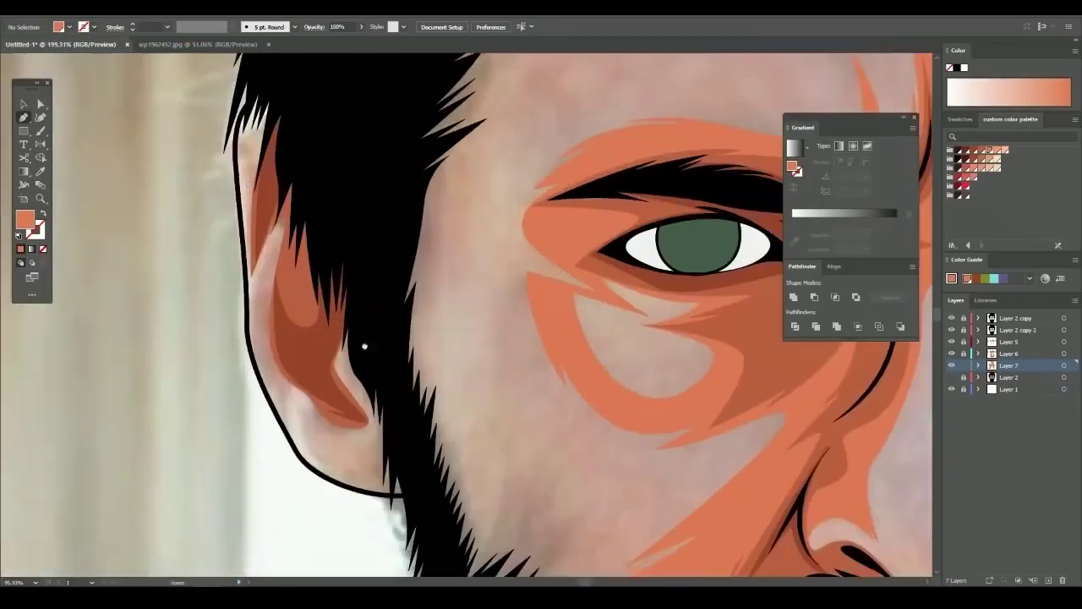
pyautogui.scroll(1, 326, 307)
pyautogui.scroll(1, 280, 219)
pyautogui.scroll(1, 280, 219)
pyautogui.click(261, 288)
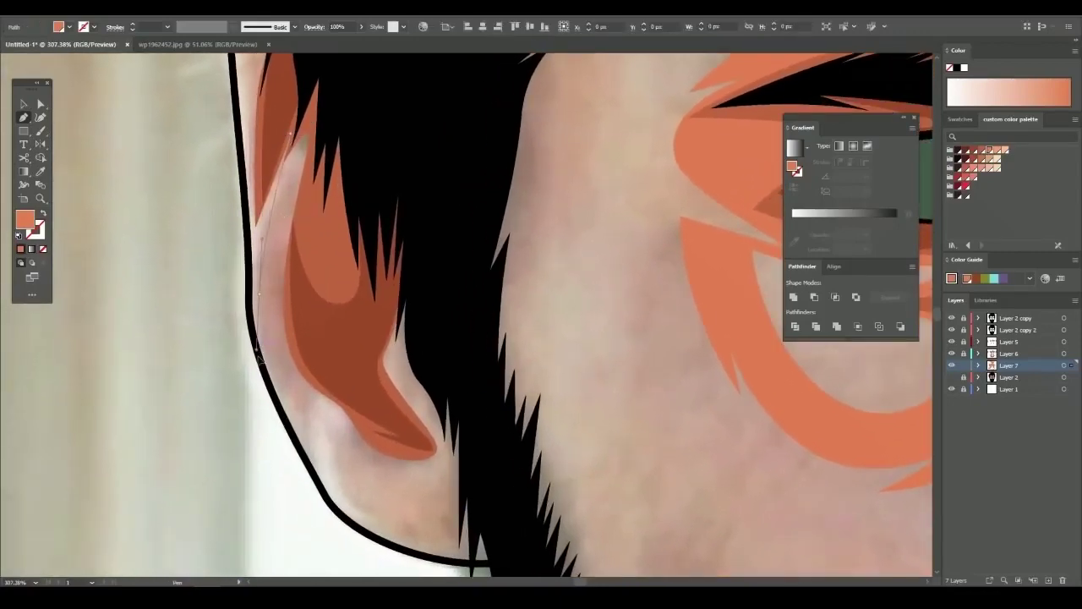
pyautogui.click(266, 382)
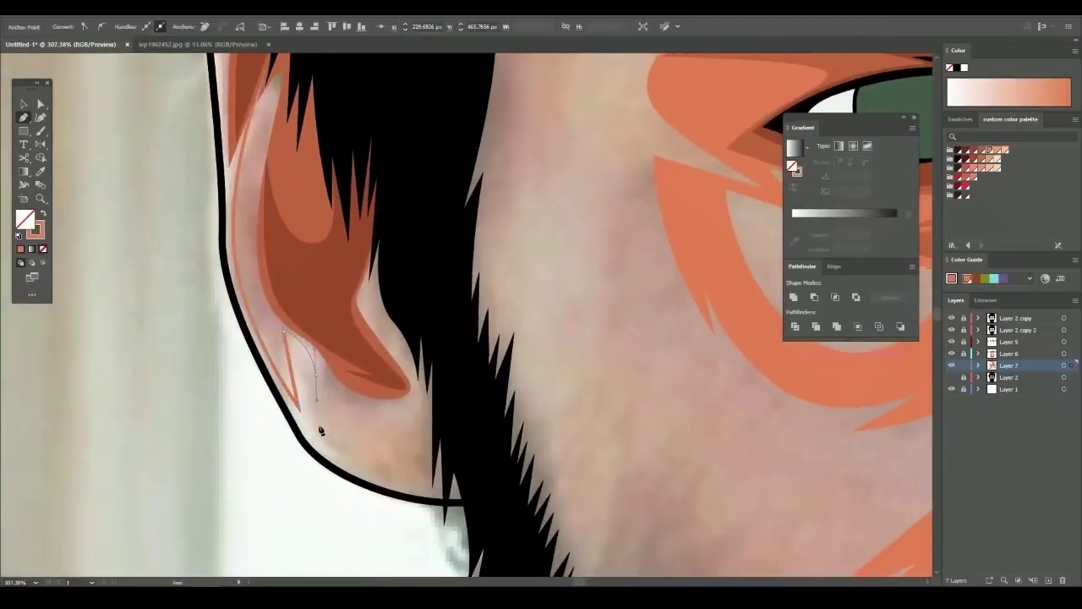
pyautogui.click(459, 500)
pyautogui.scroll(1, 459, 499)
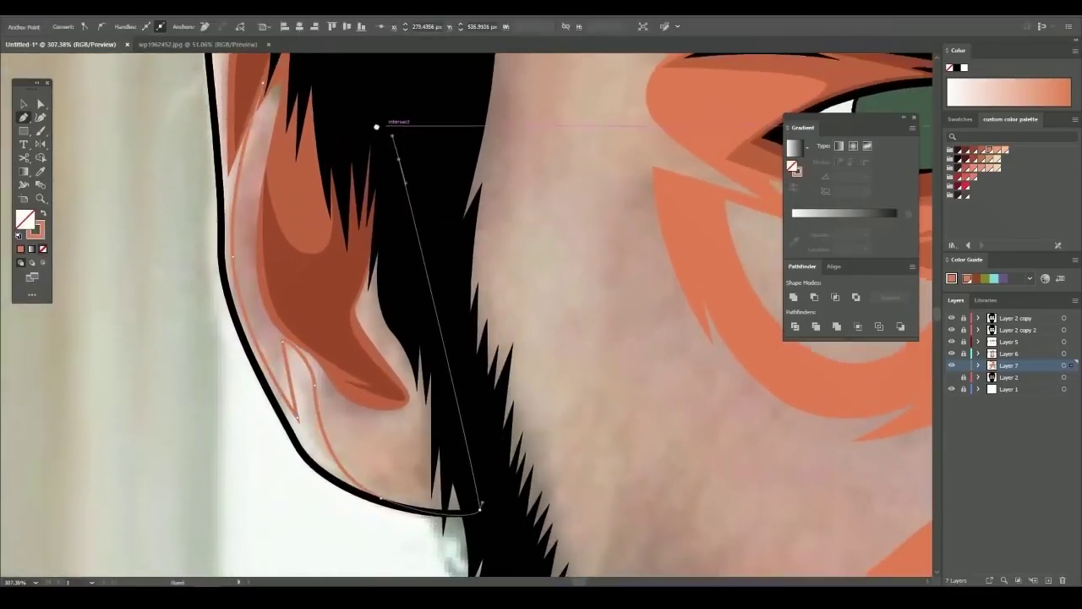
pyautogui.moveTo(374, 121); pyautogui.dragTo(302, 96)
pyautogui.press('ctrl')
pyautogui.hotkey('ctrl', 'shift', 'a')
# Hide Layer 2 and draw a curved shading path down the hair edge by the right ear
pyautogui.scroll(-2, 531, 270)
pyautogui.scroll(-2, 736, 379)
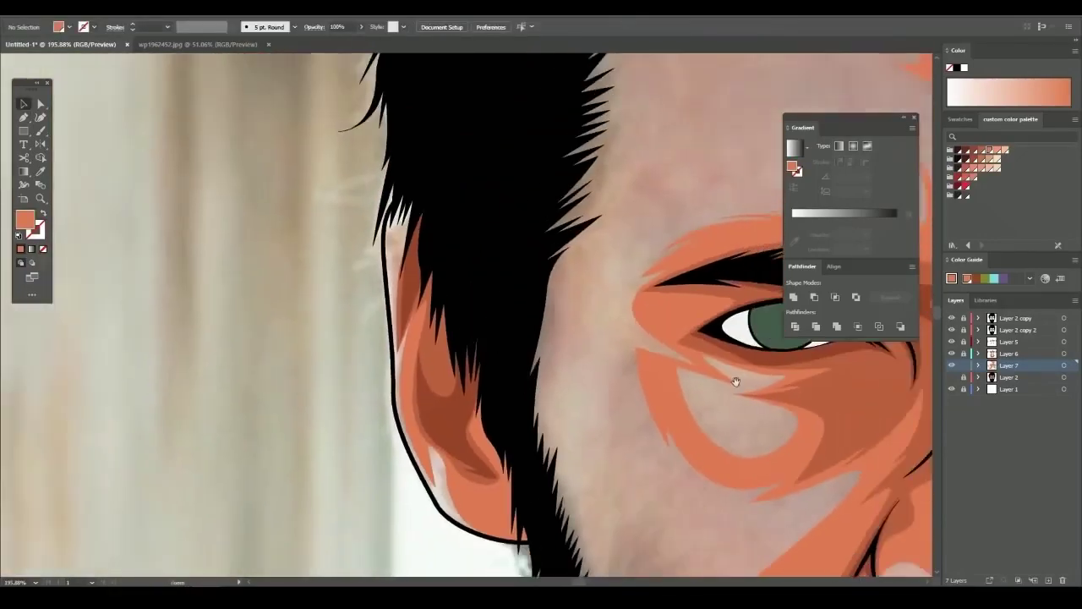
pyautogui.scroll(-1, 696, 379)
pyautogui.click(951, 376)
pyautogui.scroll(-3, 531, 338)
pyautogui.scroll(3, 531, 339)
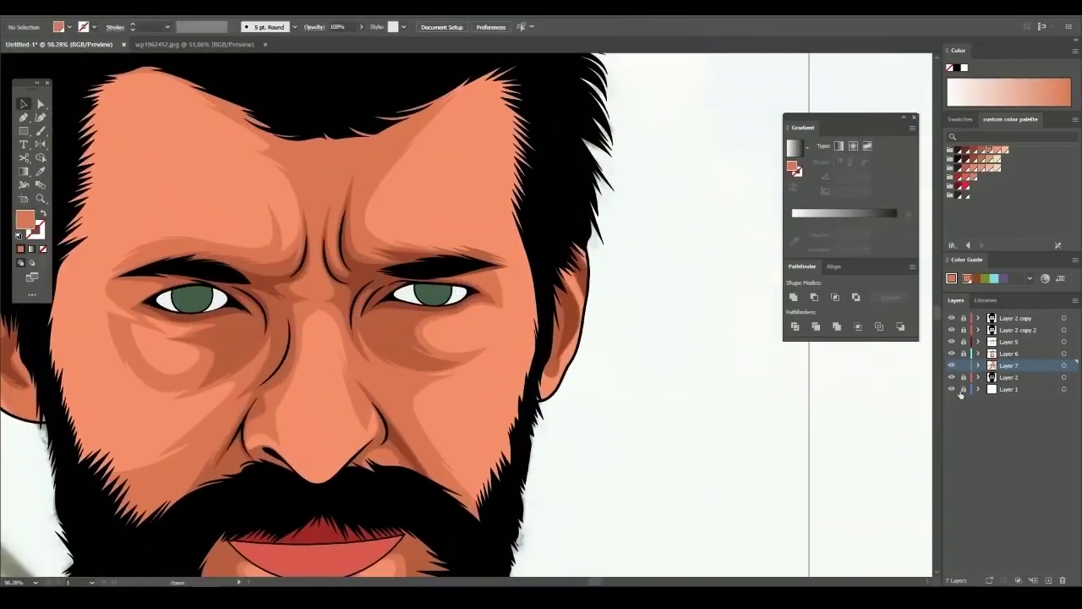
pyautogui.moveTo(604, 330); pyautogui.dragTo(580, 351)
pyautogui.scroll(3, 554, 249)
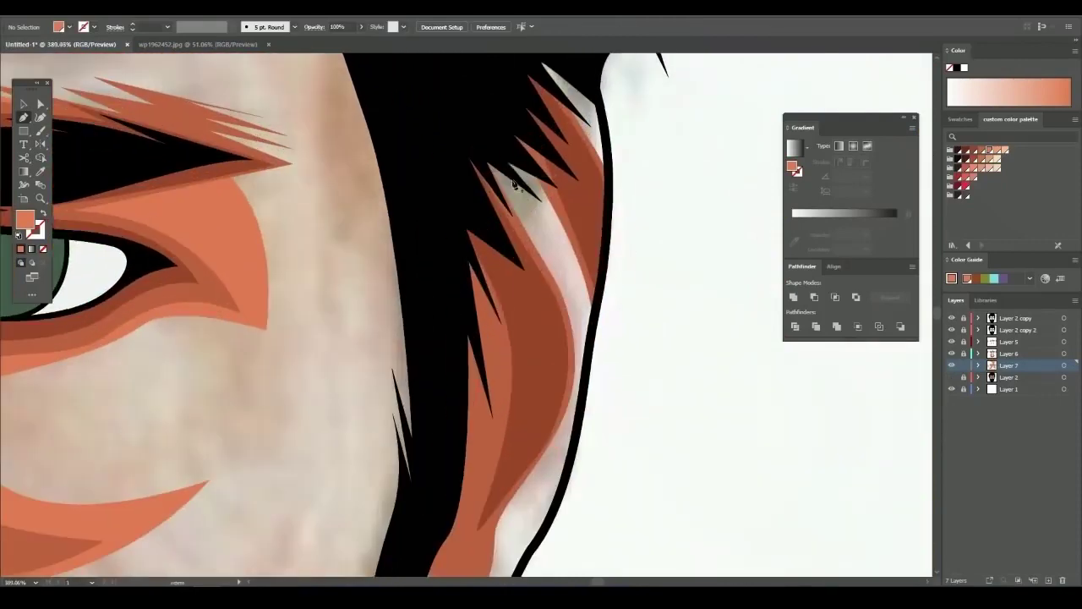
pyautogui.scroll(-1, 586, 350)
pyautogui.moveTo(459, 339); pyautogui.dragTo(463, 380)
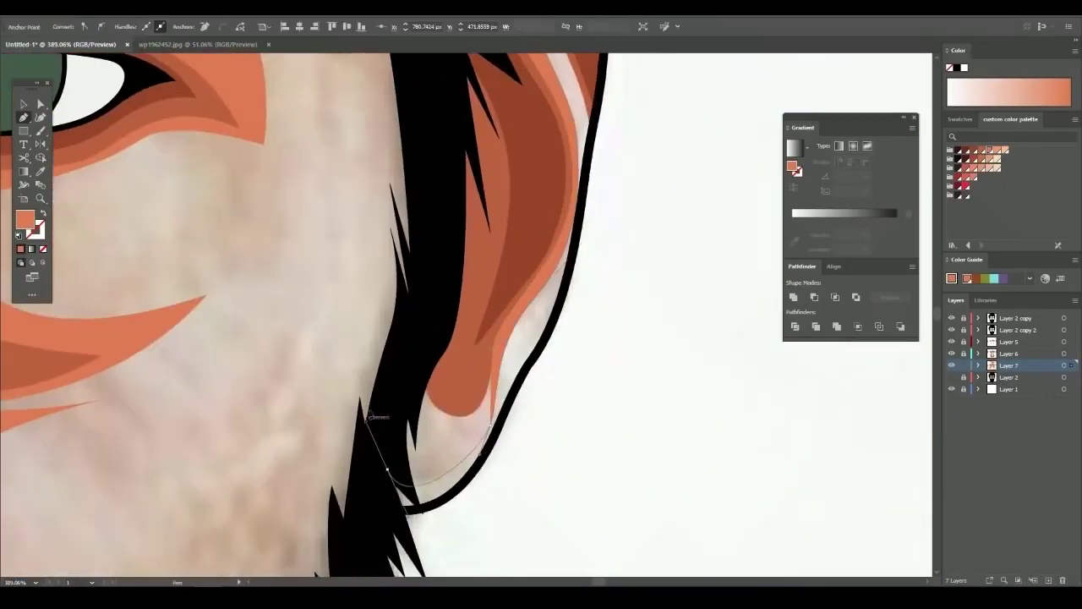
pyautogui.scroll(1, 452, 239)
pyautogui.keyDown('ctrl'); pyautogui.click(452, 239); pyautogui.keyUp('ctrl')
# Hide the reference photo on Layer 1 and create the new Layer 8
pyautogui.scroll(-4, 370, 316)
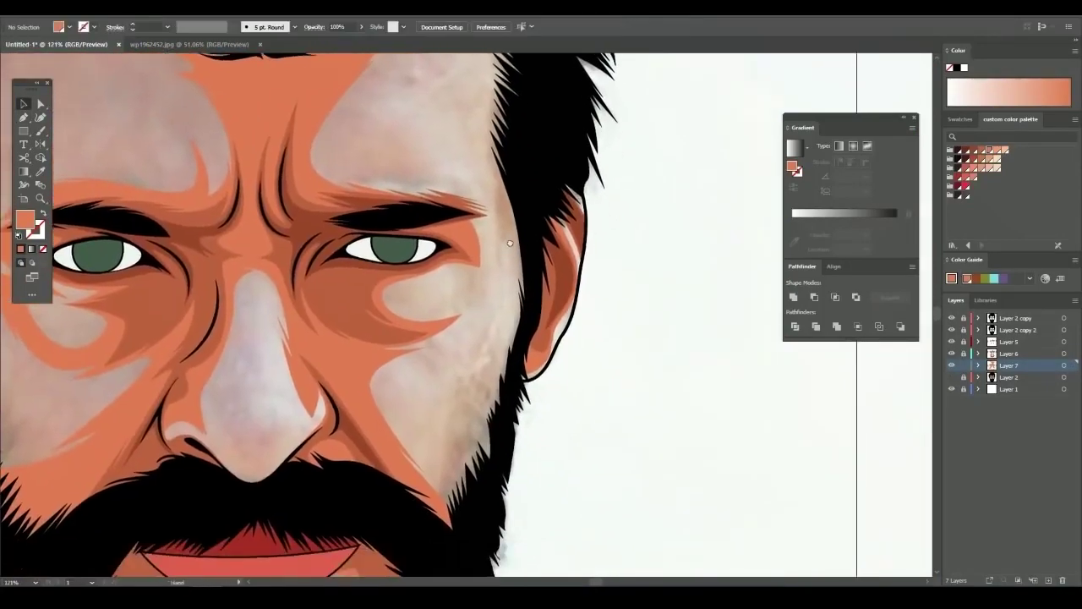
pyautogui.scroll(-1, 370, 316)
pyautogui.scroll(-3, 370, 316)
pyautogui.scroll(3, 371, 316)
pyautogui.scroll(-1, 370, 317)
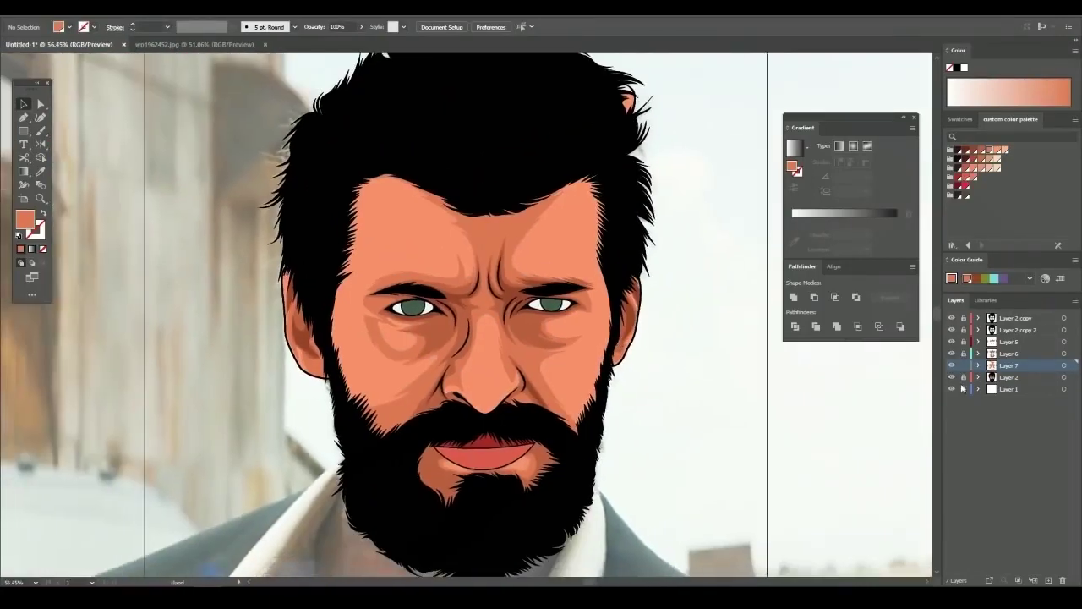
pyautogui.click(951, 388)
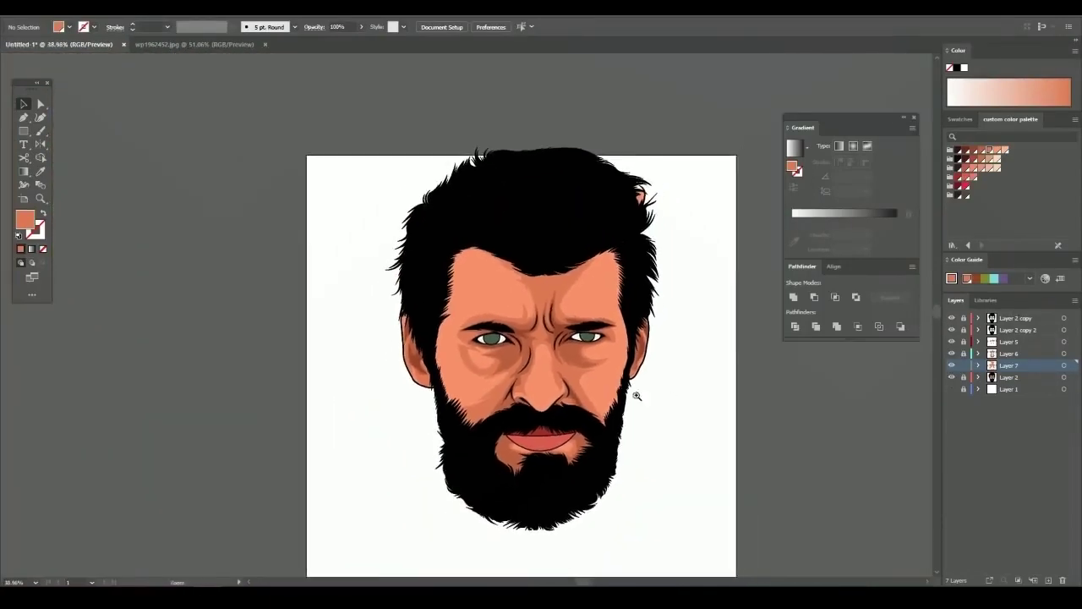
pyautogui.click(1010, 342)
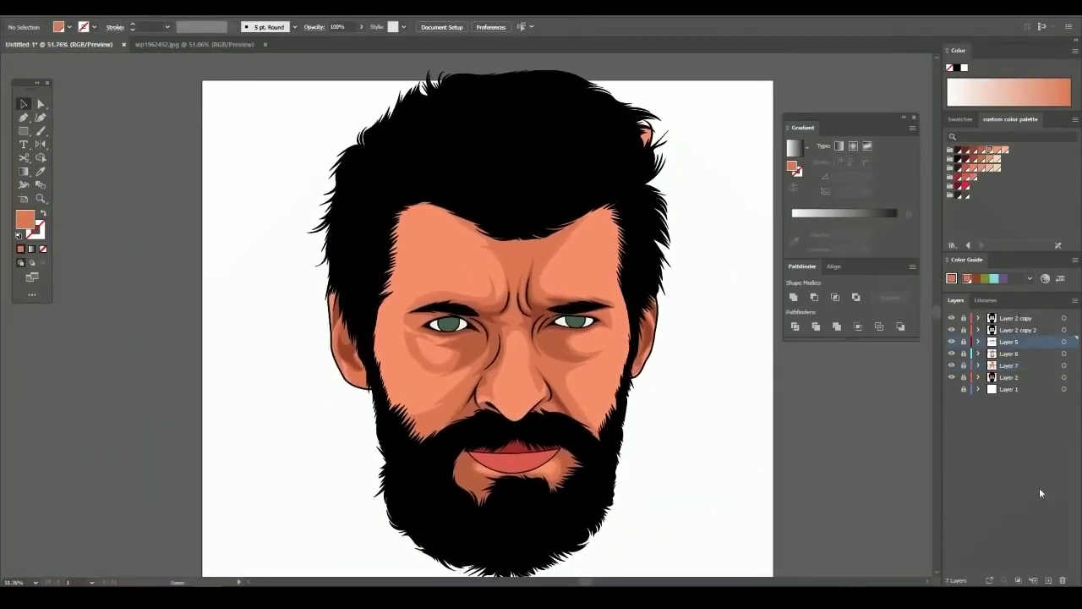
# Pick a light peach fill, show the reference photo, and start a nose highlight path
pyautogui.click(1002, 158)
pyautogui.click(951, 400)
pyautogui.scroll(3, 534, 355)
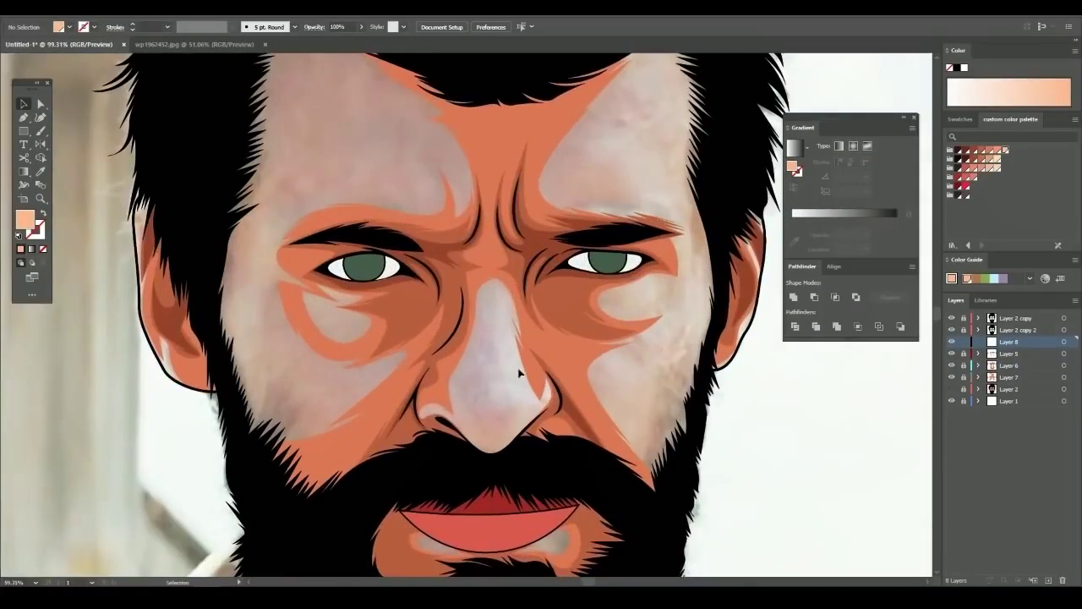
pyautogui.press('p')
pyautogui.scroll(5, 485, 220)
pyautogui.click(462, 156)
pyautogui.moveTo(527, 308); pyautogui.dragTo(558, 401)
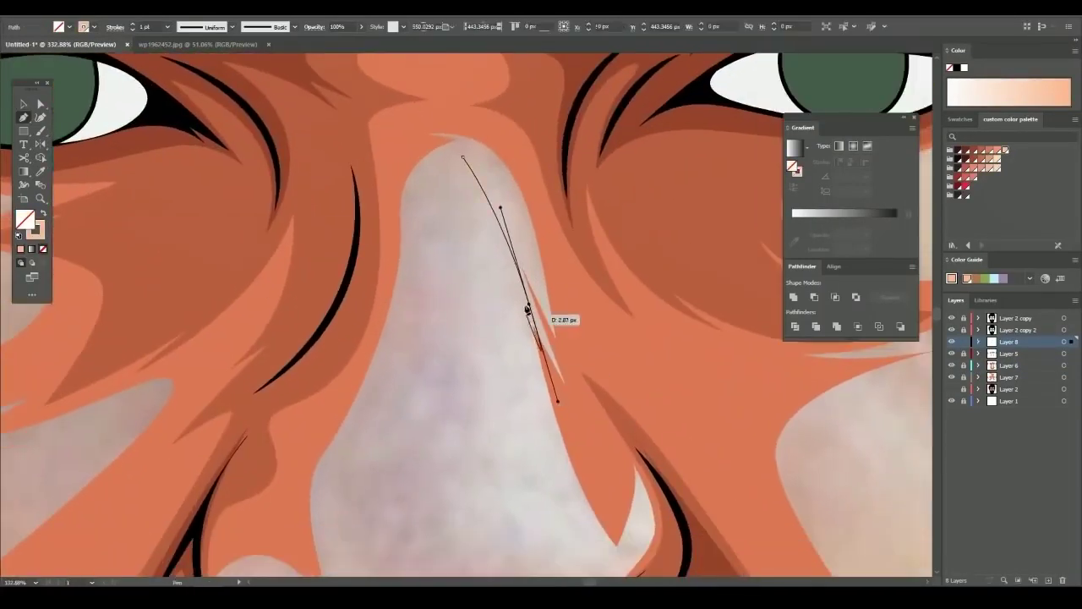
pyautogui.click(528, 308)
# Curve the highlight around the nose tip and up its side, then close the shape
pyautogui.scroll(-2, 526, 321)
pyautogui.scroll(-2, 513, 292)
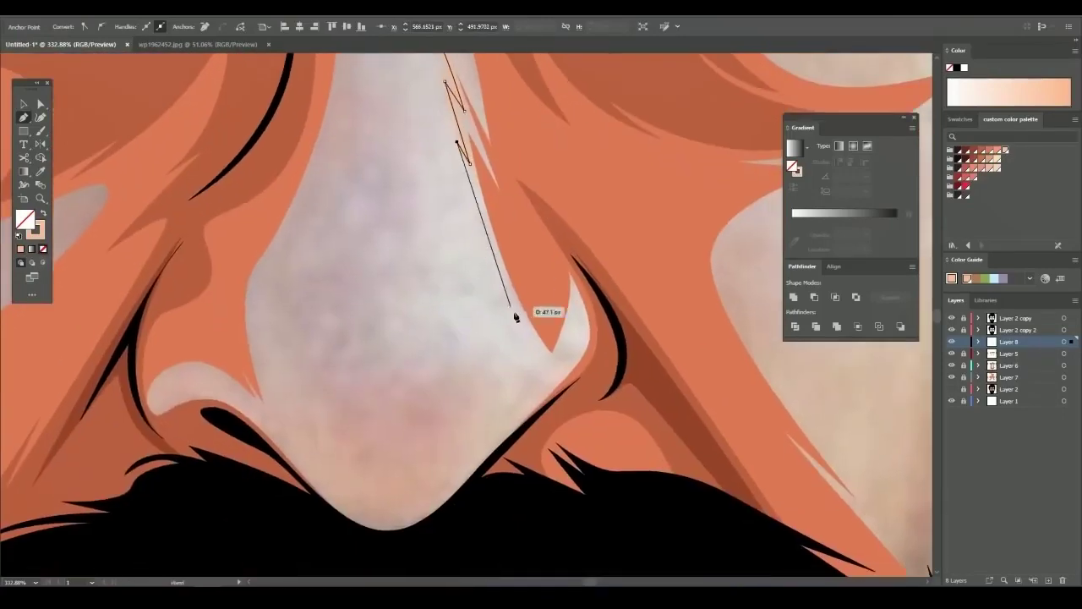
pyautogui.moveTo(406, 382); pyautogui.dragTo(353, 367)
pyautogui.scroll(-2, 449, 372)
pyautogui.moveTo(448, 372); pyautogui.dragTo(467, 328)
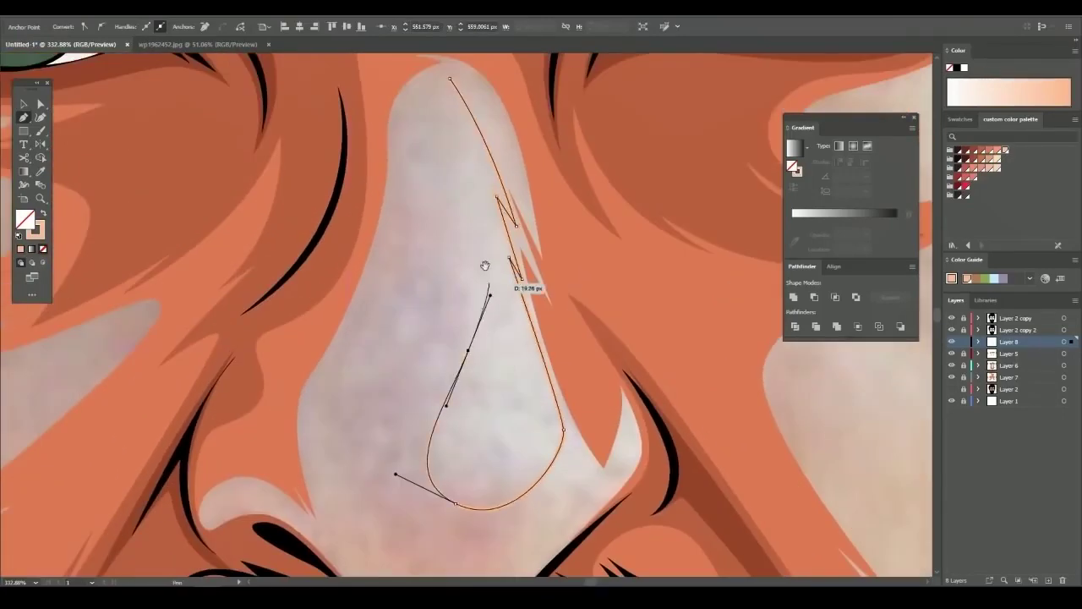
pyautogui.scroll(-1, 473, 262)
pyautogui.click(448, 257)
pyautogui.scroll(-3, 473, 322)
pyautogui.hotkey('shift', 'x')
pyautogui.press('v')
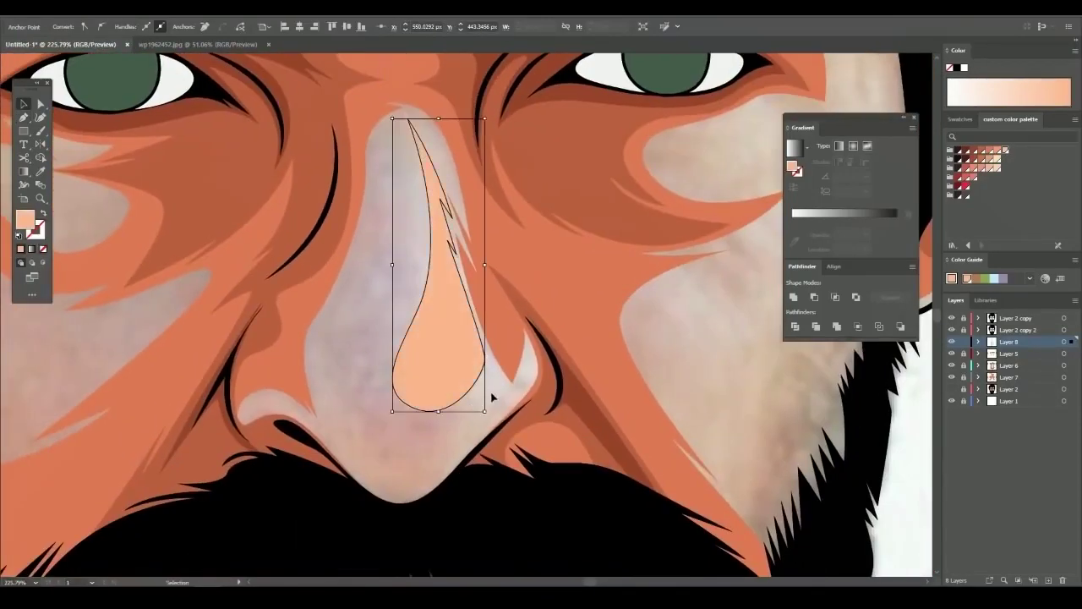
pyautogui.hotkey('ctrl', 'h')
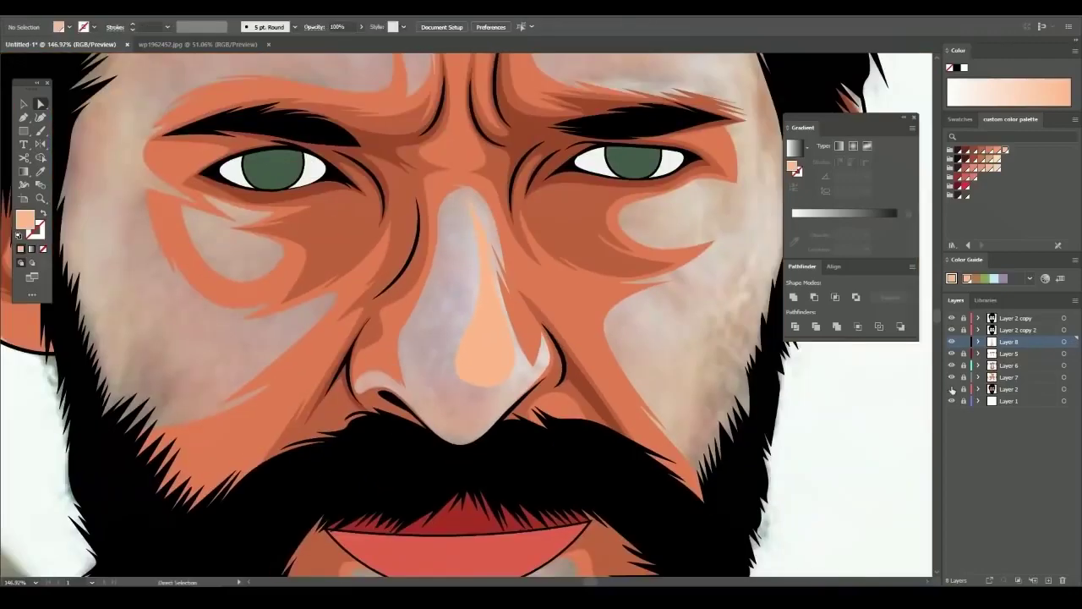
# Hide Layer 2 and draw a nostril shape, swapping its fill and stroke
pyautogui.click(951, 389)
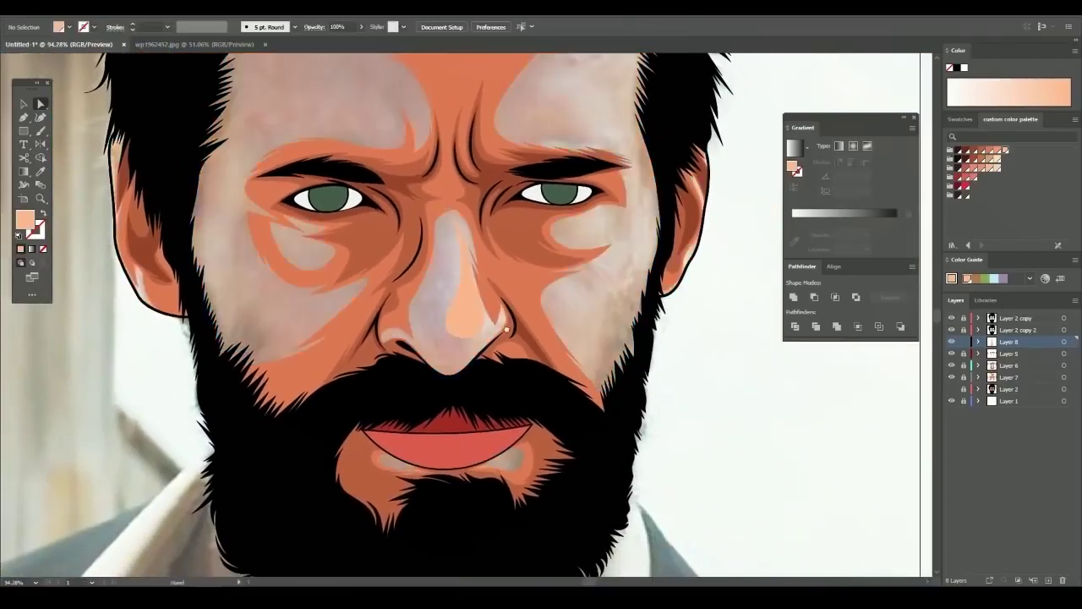
pyautogui.scroll(3, 547, 302)
pyautogui.press('p')
pyautogui.scroll(3, 547, 301)
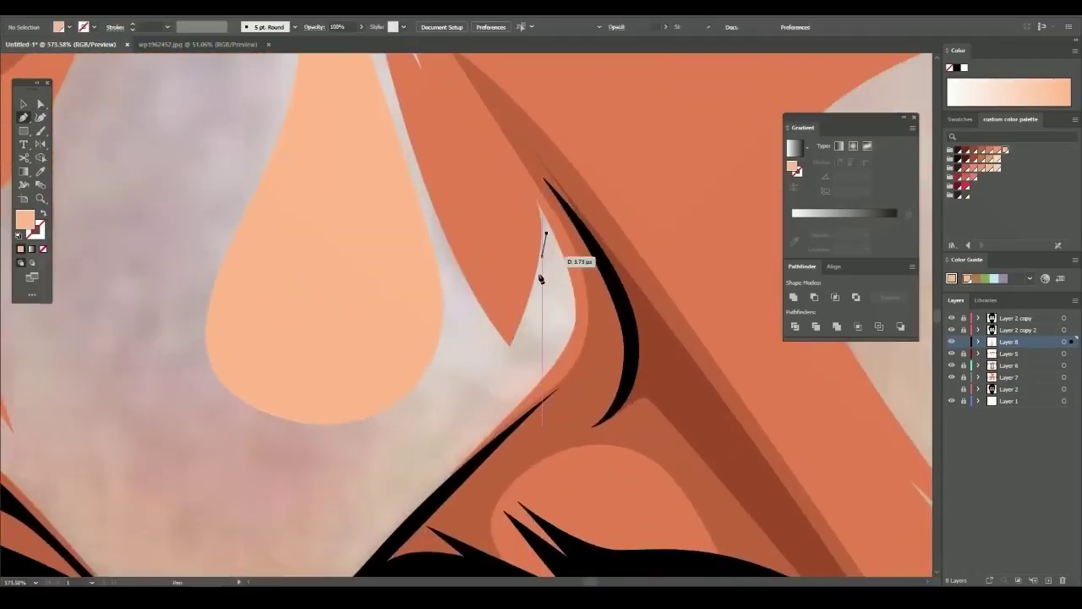
pyautogui.click(446, 425)
pyautogui.click(533, 380)
pyautogui.scroll(-2, 525, 294)
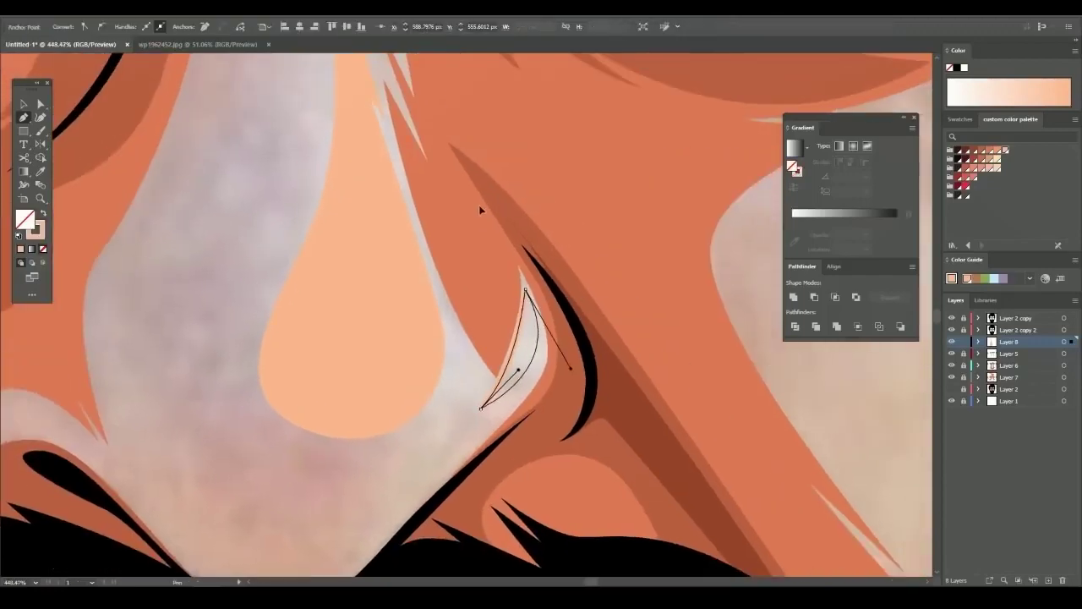
pyautogui.hotkey('shift', 'x')
pyautogui.press('v')
# Start the forehead highlight outline above the right eyebrow, running along the brow
pyautogui.scroll(-3, 718, 280)
pyautogui.scroll(-2, 543, 254)
pyautogui.scroll(-2, 535, 292)
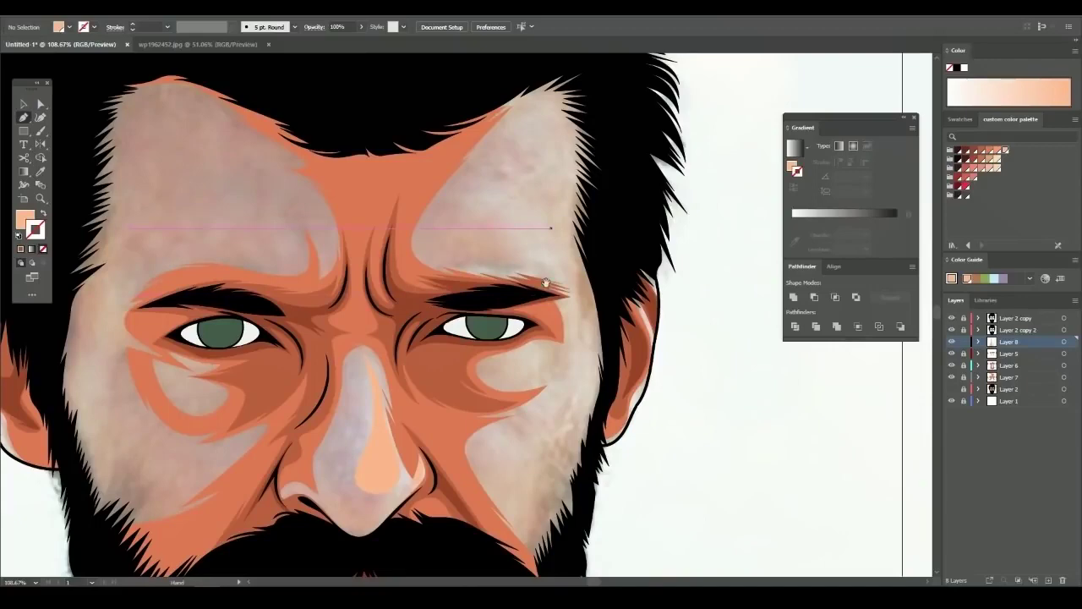
pyautogui.scroll(2, 547, 275)
pyautogui.scroll(2, 524, 271)
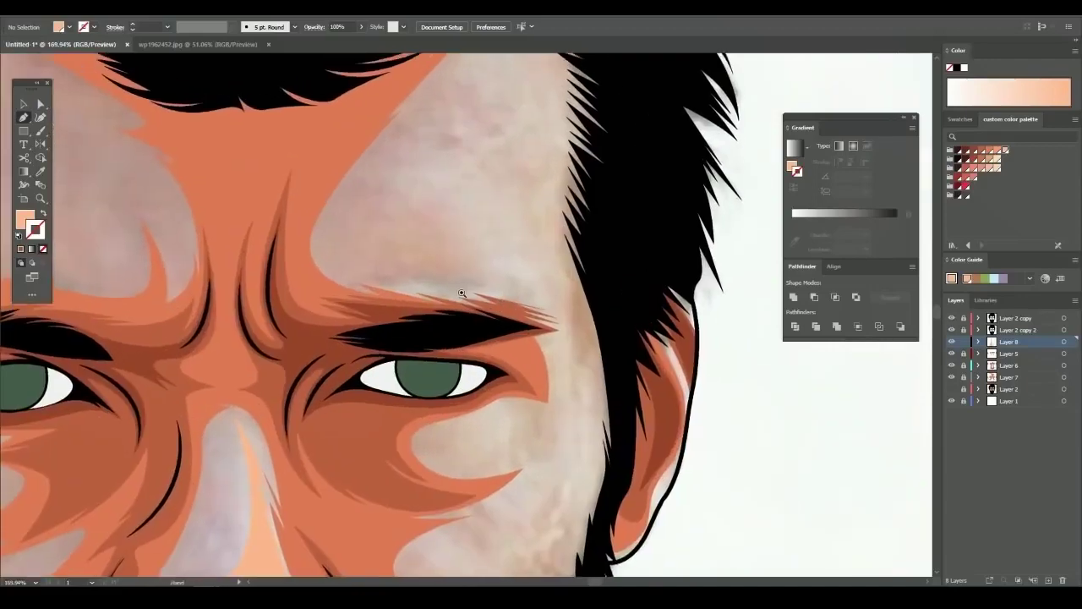
pyautogui.scroll(1, 507, 270)
pyautogui.click(350, 294)
pyautogui.click(511, 334)
pyautogui.scroll(-3, 583, 334)
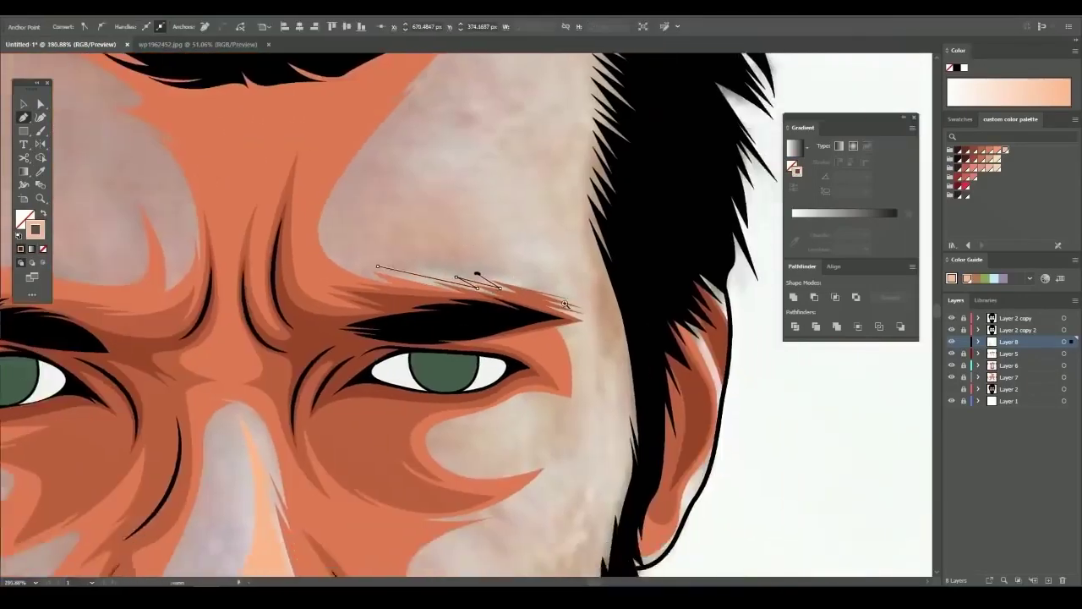
pyautogui.scroll(2, 609, 309)
pyautogui.scroll(-3, 603, 302)
pyautogui.scroll(3, 563, 374)
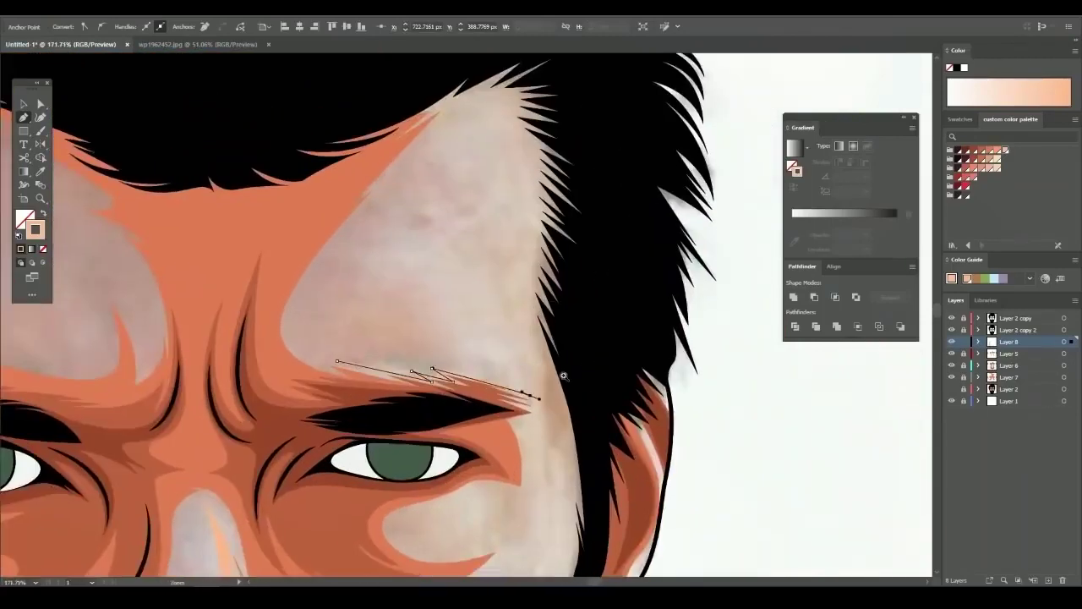
# Extend the outline up the temple past the hair tip and close the forehead highlight
pyautogui.click(524, 263)
pyautogui.scroll(-1, 550, 338)
pyautogui.click(547, 438)
pyautogui.scroll(-3, 529, 241)
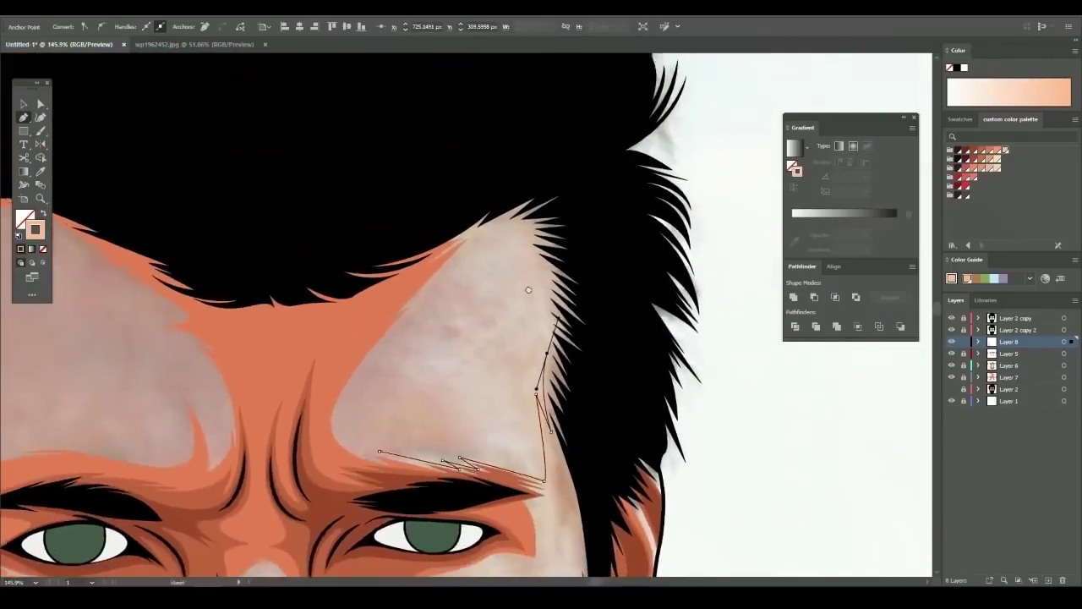
pyautogui.scroll(3, 515, 228)
pyautogui.moveTo(514, 225); pyautogui.dragTo(479, 212)
pyautogui.scroll(-2, 496, 230)
pyautogui.scroll(1, 509, 261)
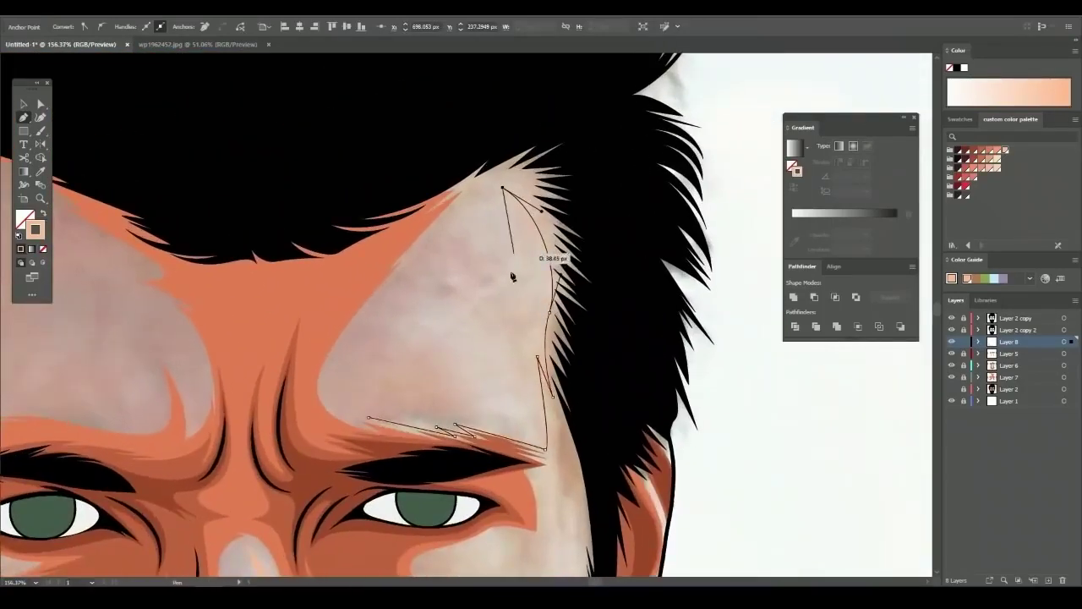
pyautogui.scroll(2, 465, 297)
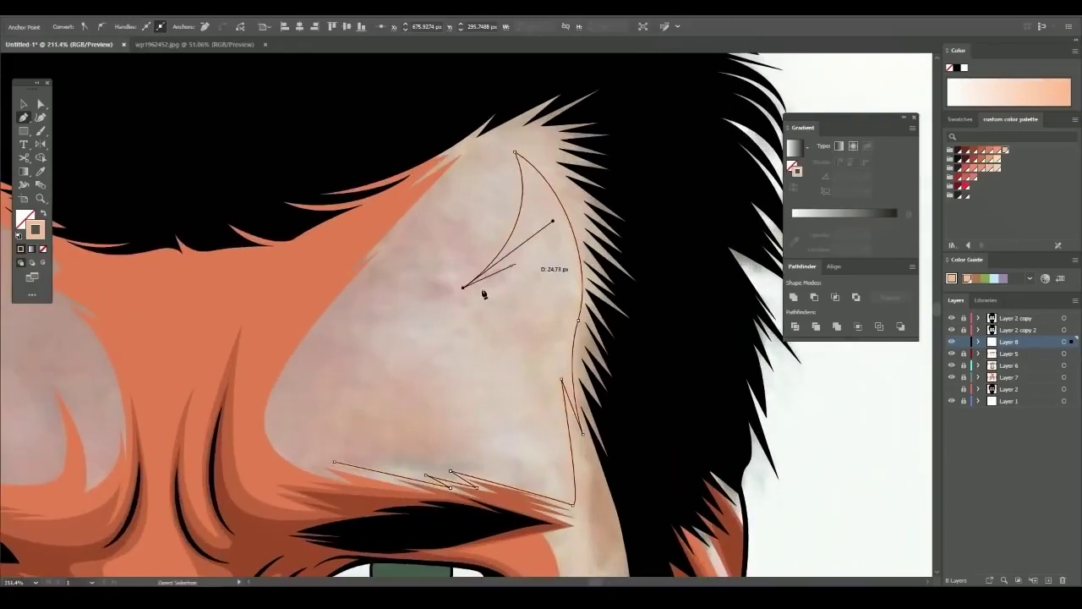
pyautogui.click(379, 340)
pyautogui.scroll(1, 474, 338)
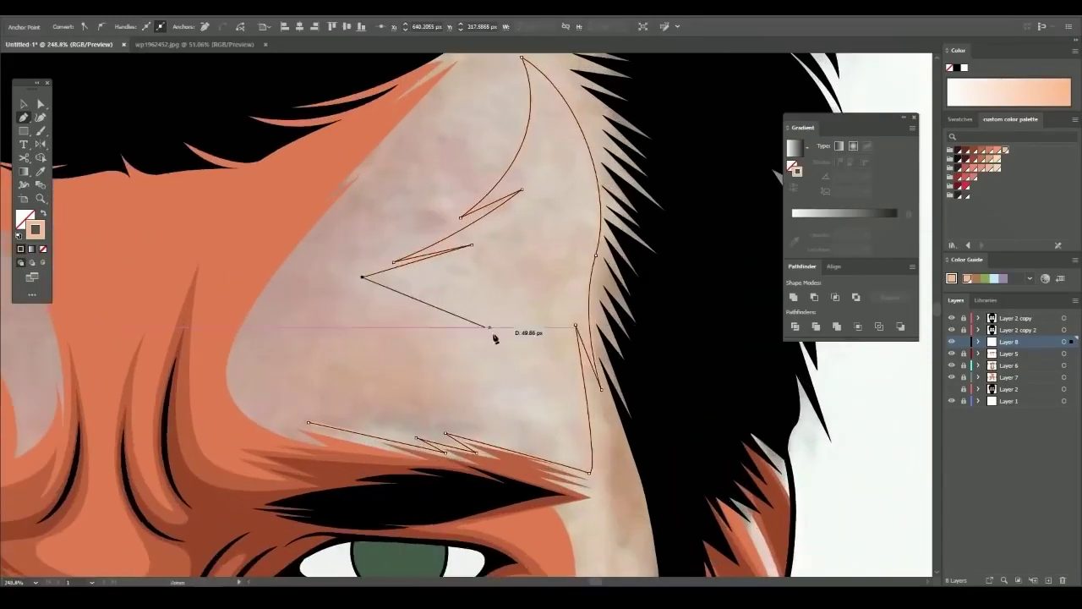
pyautogui.moveTo(482, 342); pyautogui.dragTo(472, 407)
pyautogui.scroll(-2, 472, 406)
pyautogui.click(350, 379)
pyautogui.press('v')
pyautogui.hotkey('ctrl', 'shift', 'a')
pyautogui.scroll(-5, 406, 363)
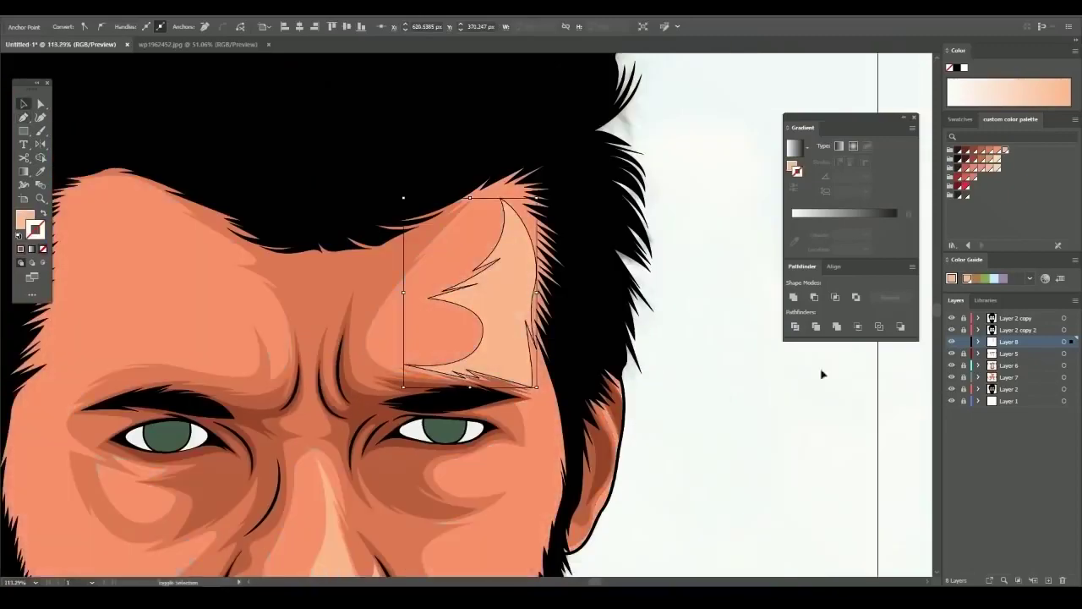
pyautogui.scroll(2, 665, 381)
# Draw a closed peach highlight shape under the right eye and deselect it
pyautogui.scroll(2, 551, 368)
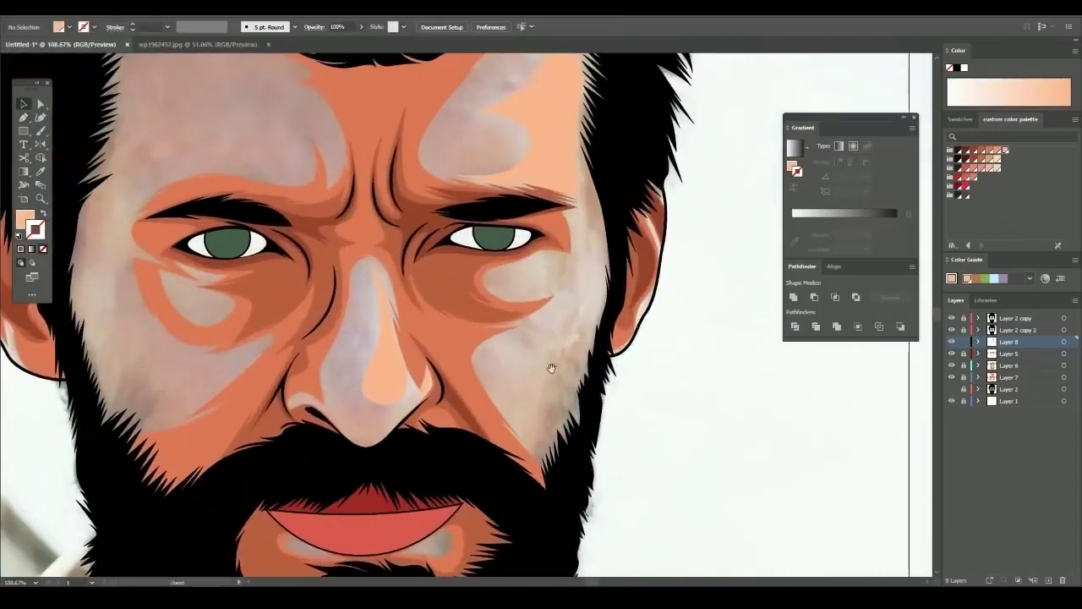
pyautogui.scroll(-2, 558, 329)
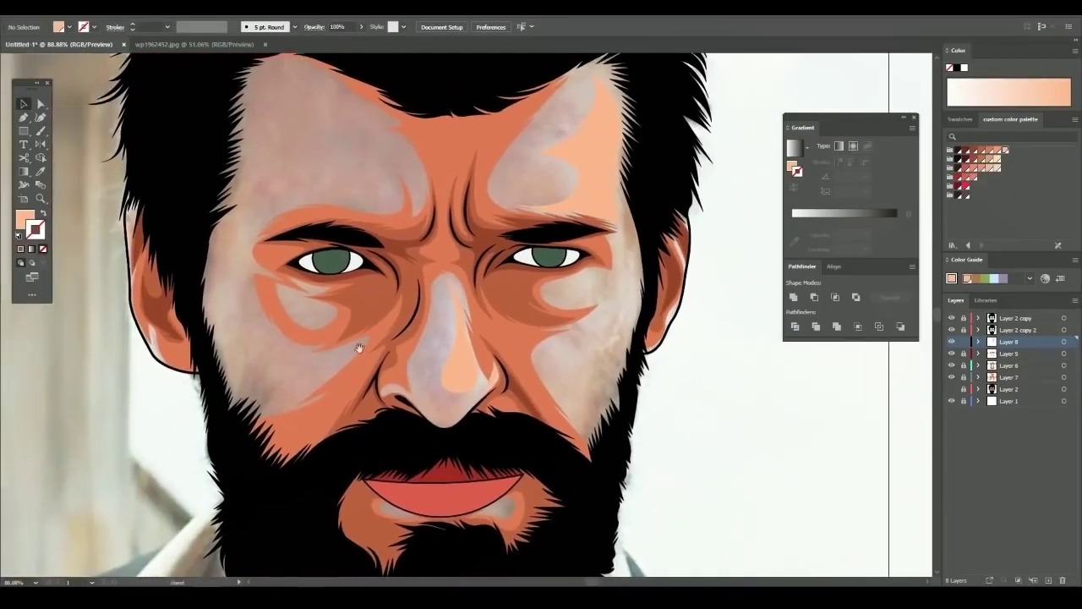
pyautogui.press('p')
pyautogui.scroll(3, 574, 215)
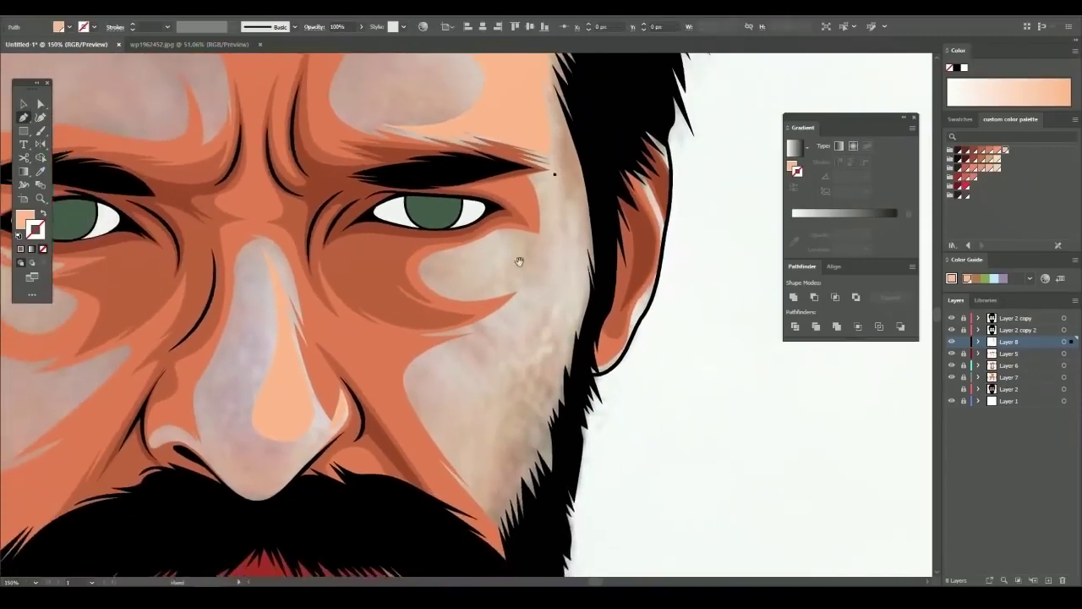
pyautogui.scroll(-2, 558, 253)
pyautogui.scroll(3, 475, 248)
pyautogui.click(391, 256)
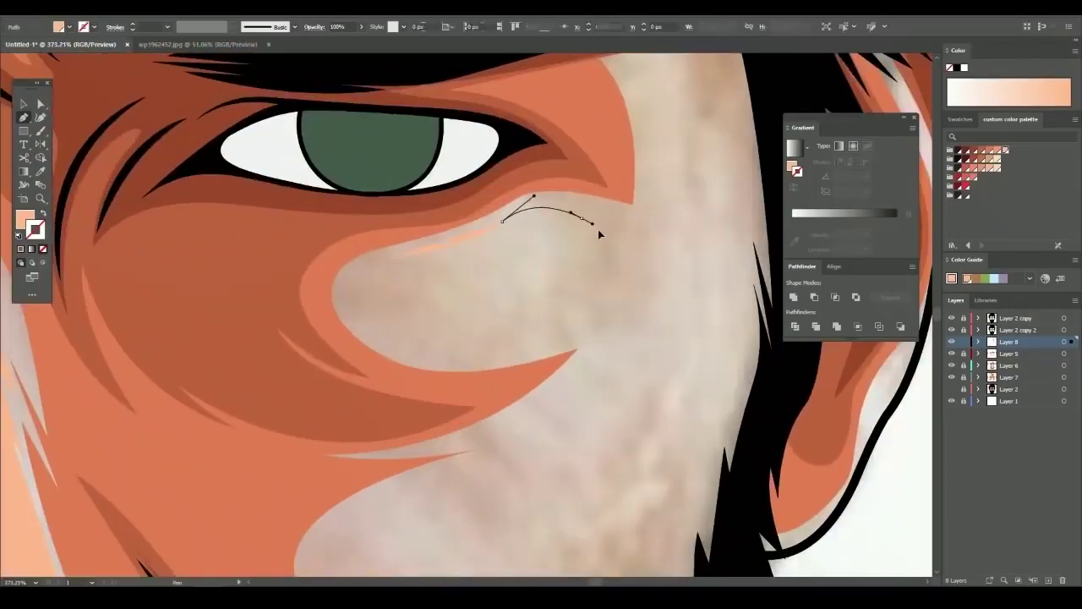
pyautogui.moveTo(598, 233); pyautogui.dragTo(610, 243)
pyautogui.moveTo(485, 358); pyautogui.dragTo(574, 343)
pyautogui.scroll(-3, 457, 242)
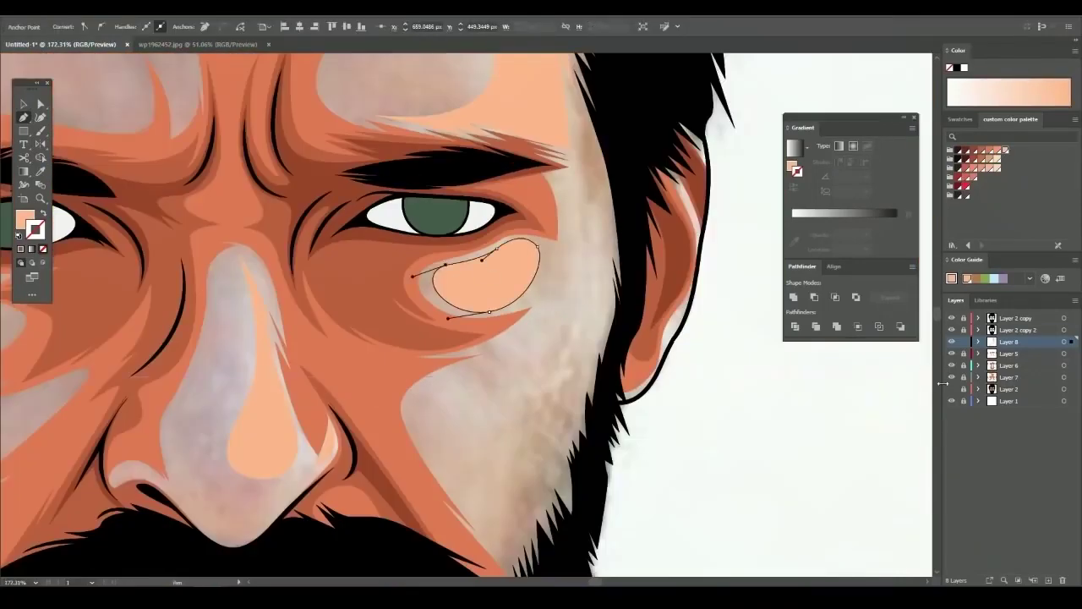
pyautogui.hotkey('ctrl', 'shift', 'a')
pyautogui.scroll(-2, 473, 330)
pyautogui.scroll(4, 628, 251)
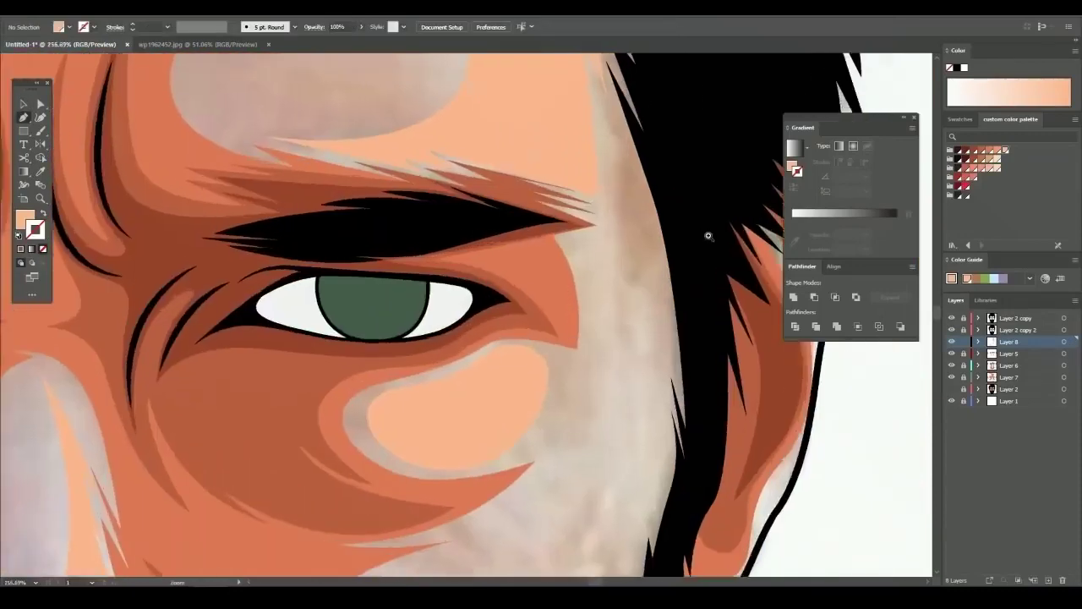
# Outline a highlight from the eyebrow's outer end down the cheek toward the beard
pyautogui.moveTo(533, 176); pyautogui.dragTo(585, 182)
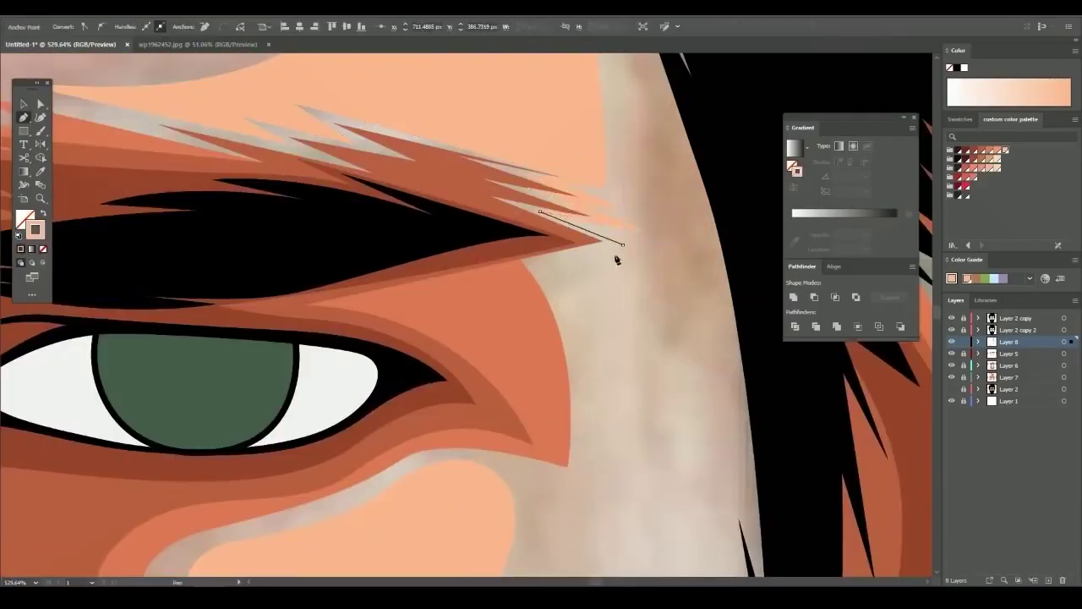
pyautogui.scroll(-3, 570, 314)
pyautogui.scroll(2, 587, 283)
pyautogui.moveTo(562, 328)
pyautogui.mouseDown()
pyautogui.moveTo(534, 385)
pyautogui.moveTo(468, 381)
pyautogui.mouseUp()
pyautogui.scroll(-2, 595, 296)
pyautogui.scroll(-2, 486, 291)
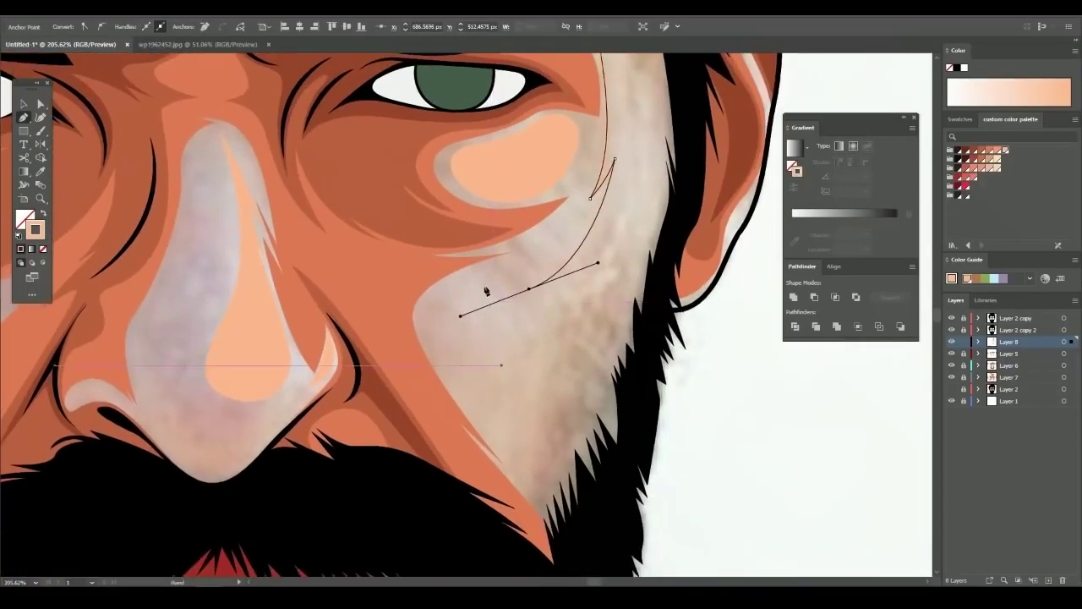
pyautogui.scroll(3, 533, 291)
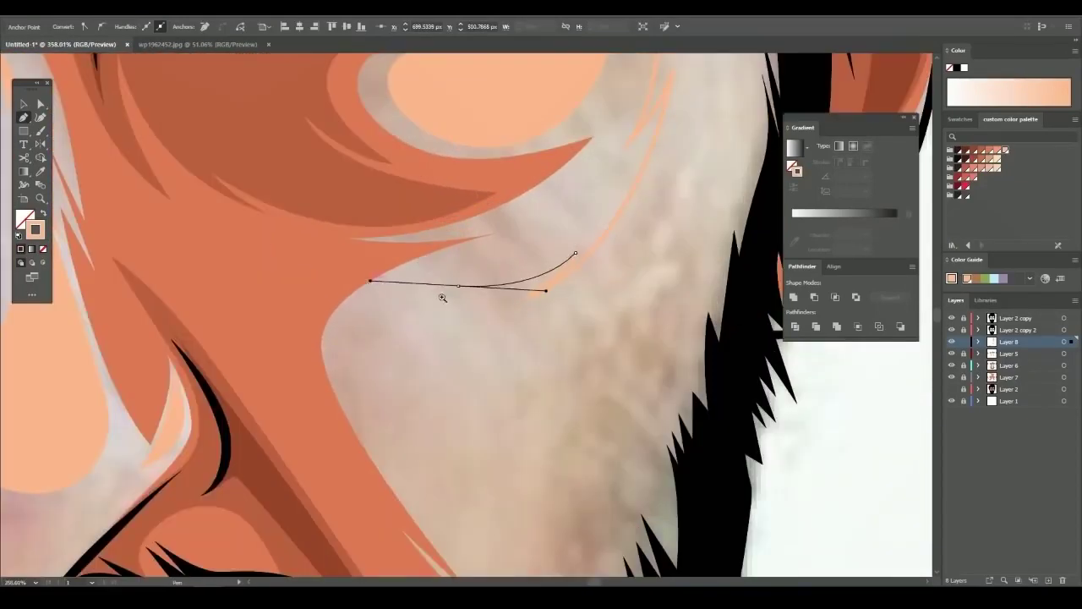
pyautogui.scroll(-2, 442, 297)
pyautogui.scroll(-2, 559, 216)
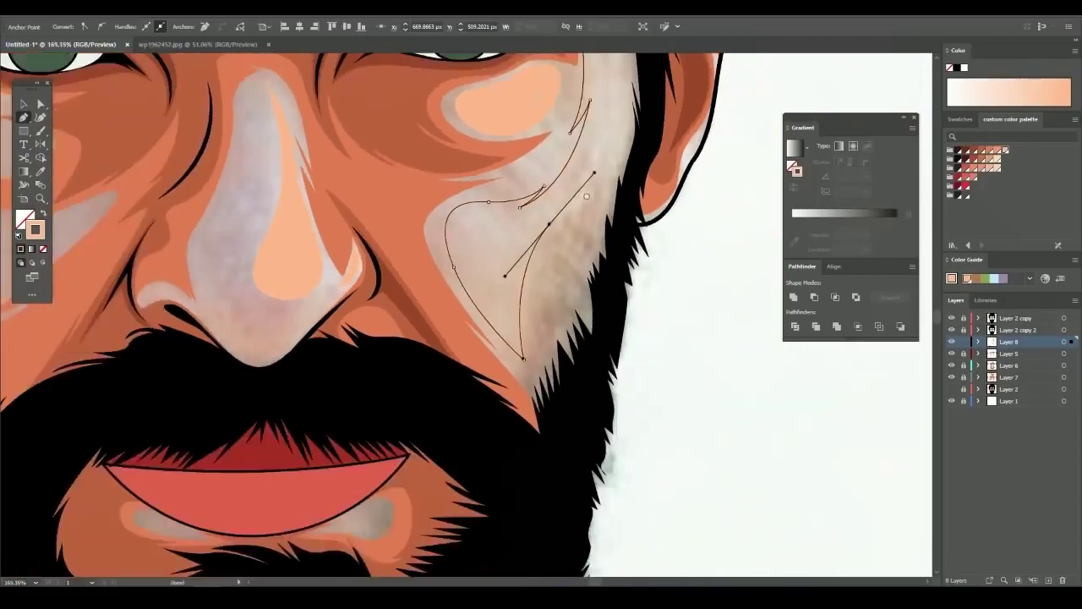
pyautogui.scroll(3, 561, 278)
pyautogui.scroll(-3, 549, 338)
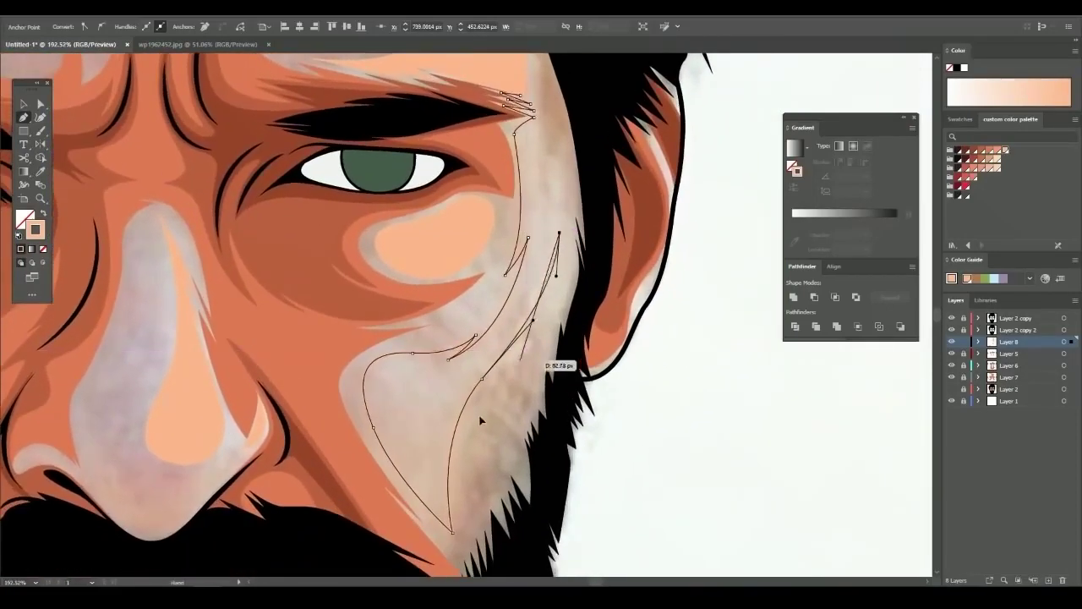
pyautogui.click(541, 359)
pyautogui.scroll(3, 543, 273)
pyautogui.scroll(2, 505, 137)
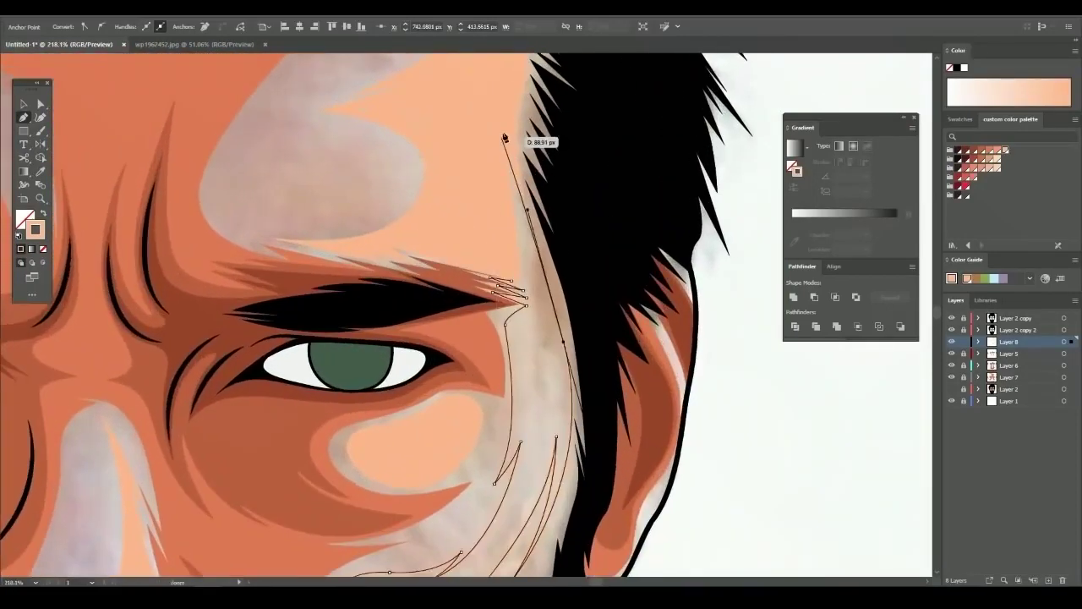
pyautogui.scroll(-5, 513, 282)
# Toggle the reference photo and pen-draw a highlight down the left temple and cheek
pyautogui.scroll(-5, 550, 355)
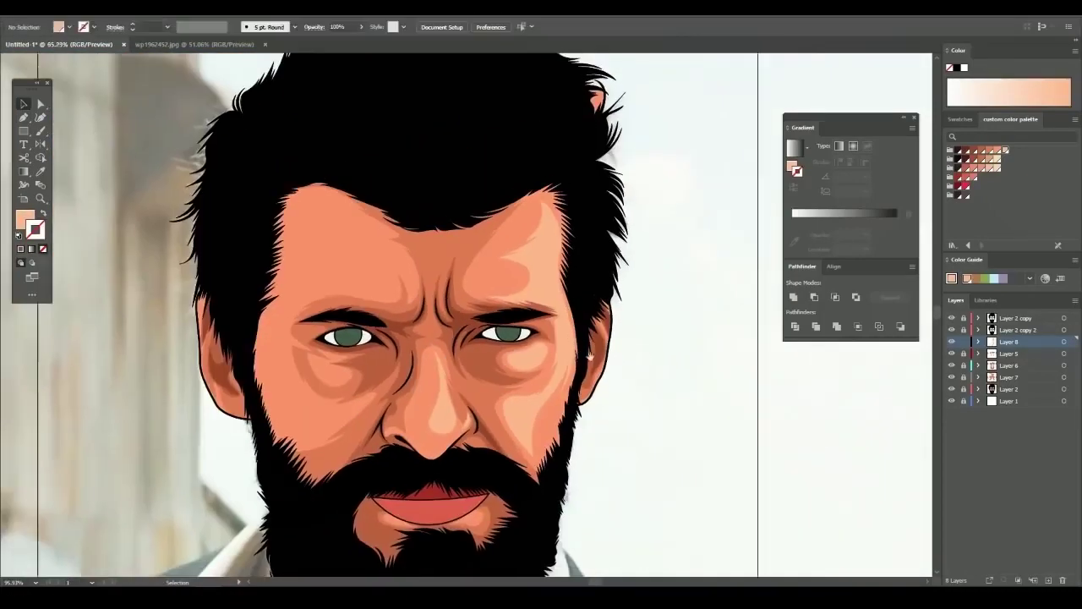
pyautogui.click(951, 401)
pyautogui.click(951, 401)
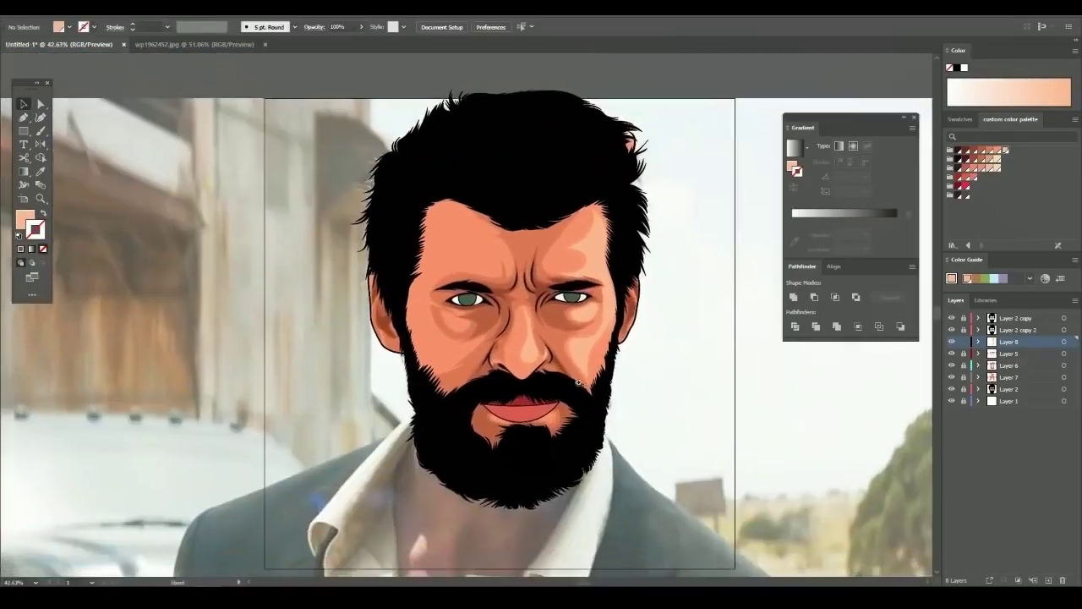
pyautogui.scroll(4, 791, 372)
pyautogui.scroll(3, 422, 235)
pyautogui.scroll(3, 437, 181)
pyautogui.moveTo(383, 192); pyautogui.dragTo(353, 243)
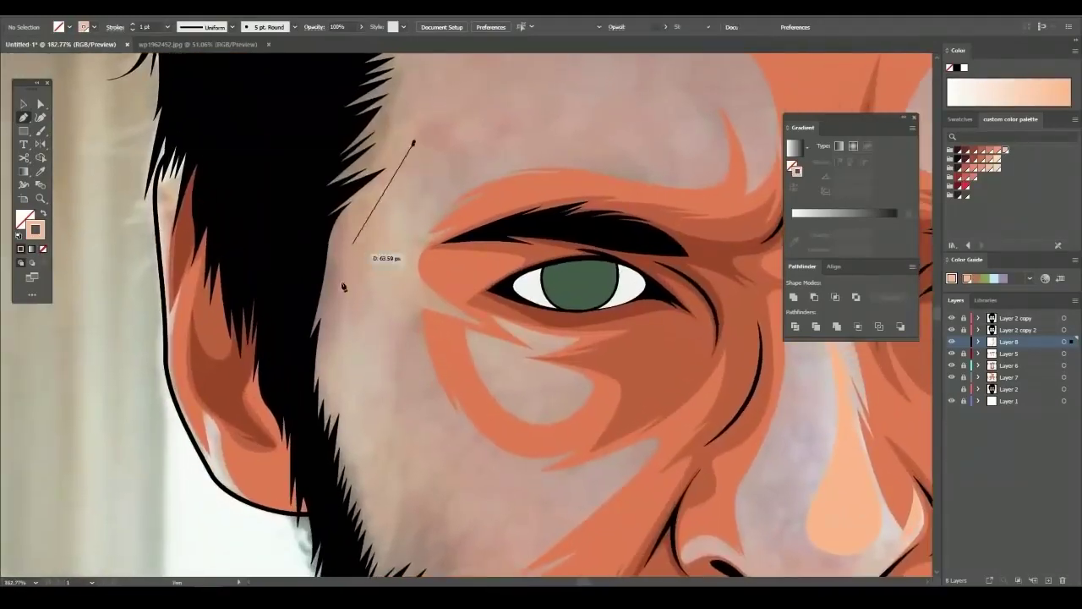
pyautogui.moveTo(314, 382); pyautogui.dragTo(338, 386)
pyautogui.scroll(1, 342, 395)
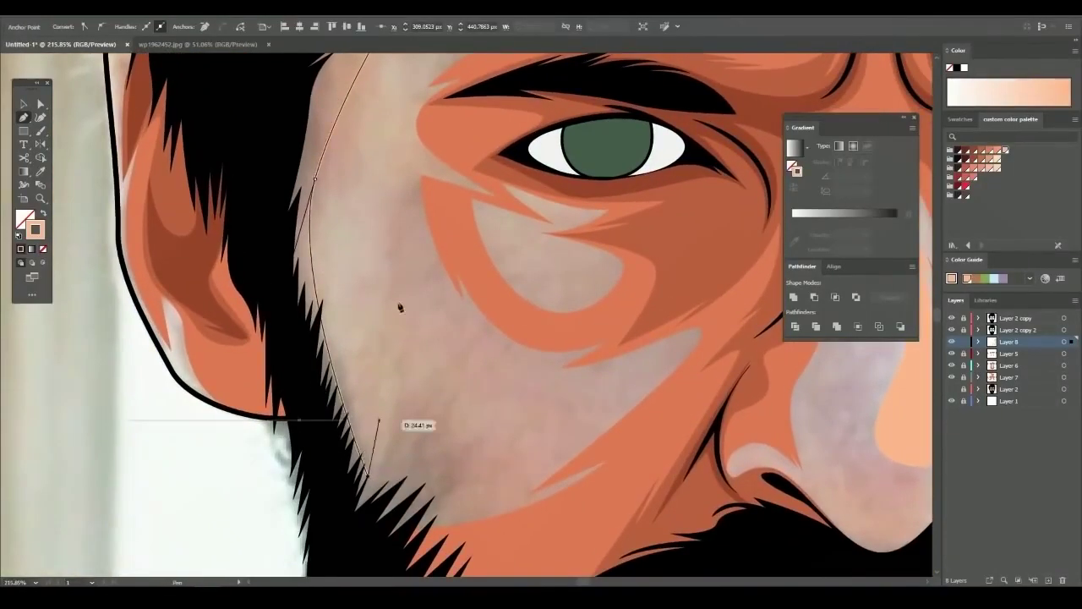
pyautogui.scroll(-1, 397, 254)
pyautogui.scroll(3, 406, 228)
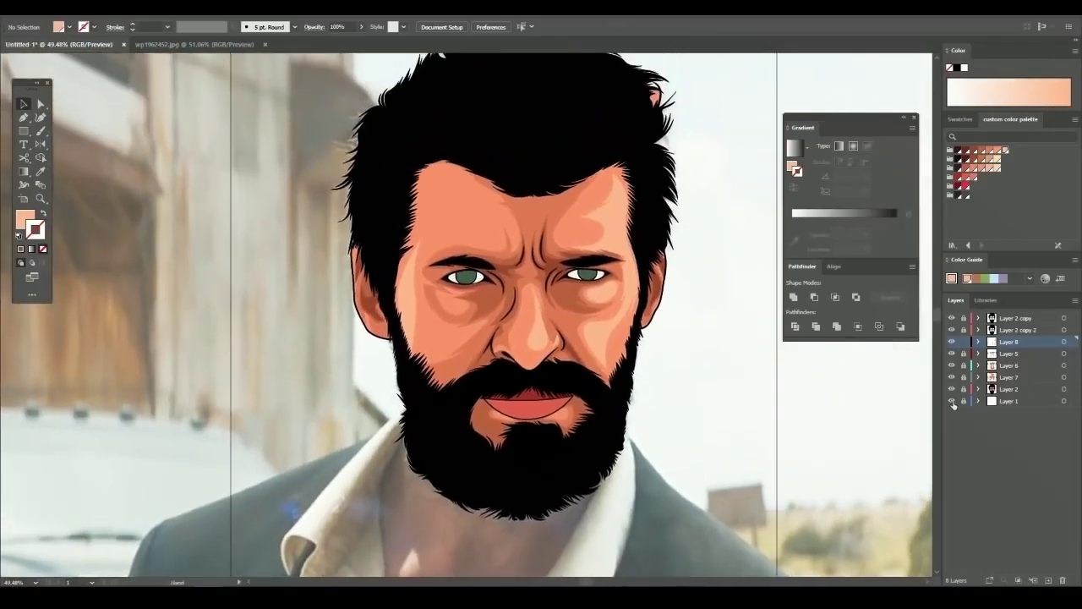
# Hide the reference photo, make Layer 2 active, and add a new layer for eye shadows
pyautogui.click(952, 400)
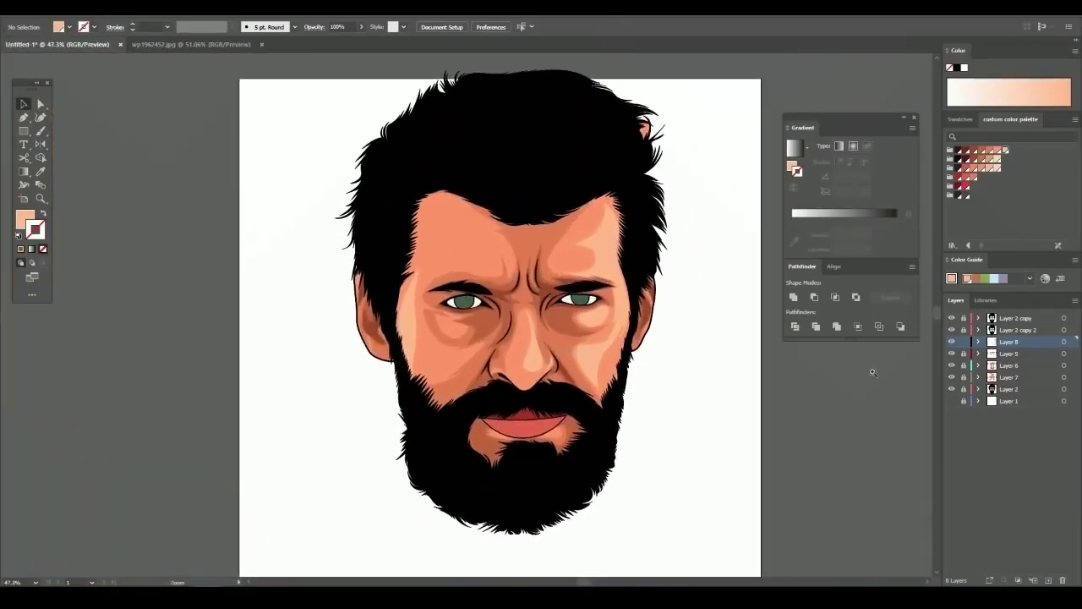
pyautogui.click(968, 389)
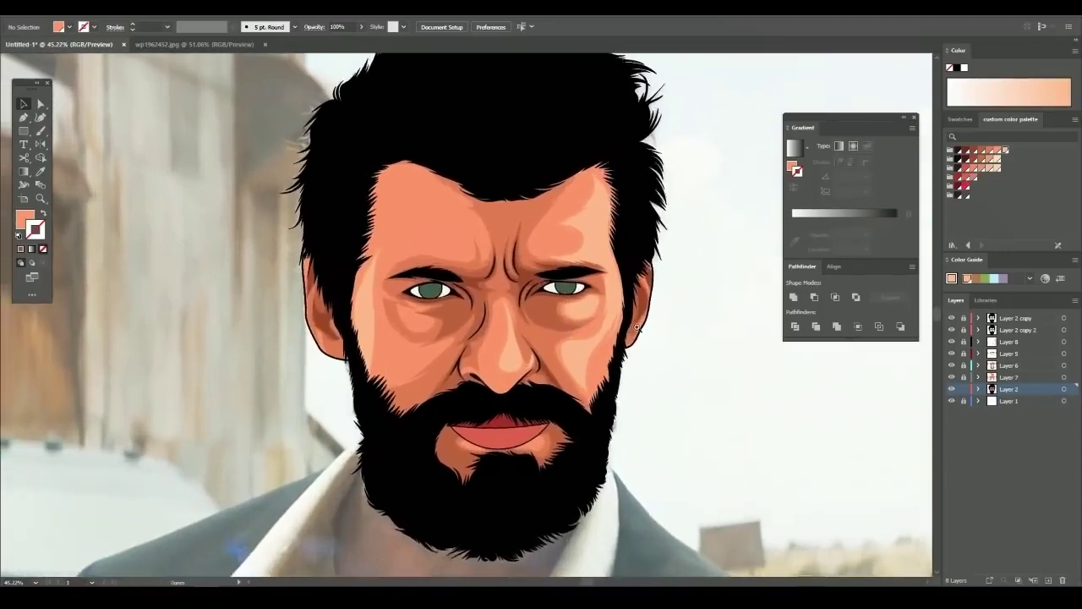
pyautogui.click(1047, 580)
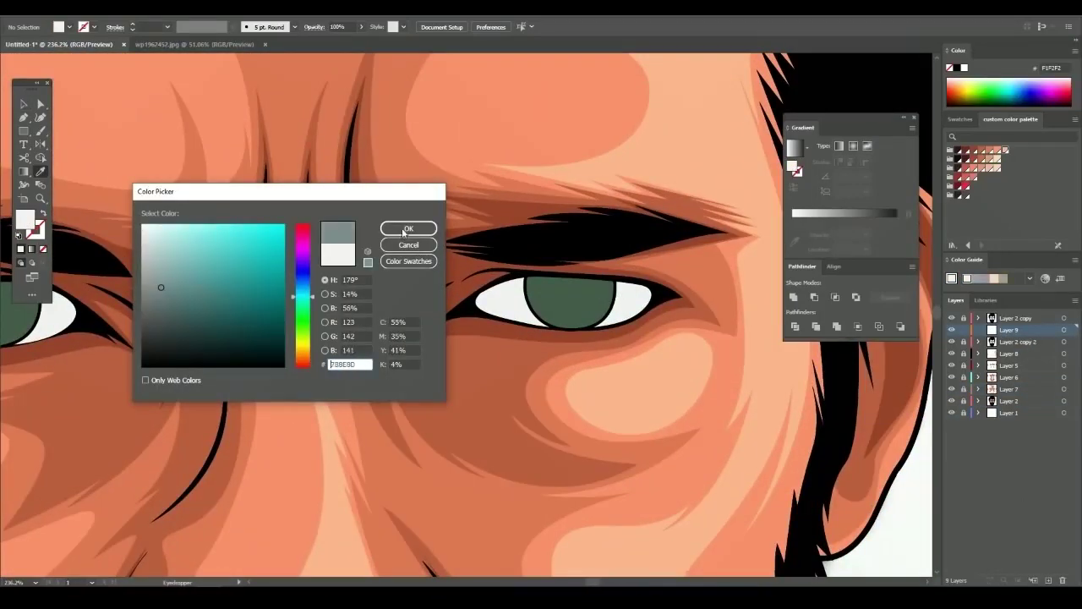
# Confirm the grey-green 7B8E8D fill and draw a closed shadow shape inside the first eye white
pyautogui.click(405, 229)
pyautogui.press('p')
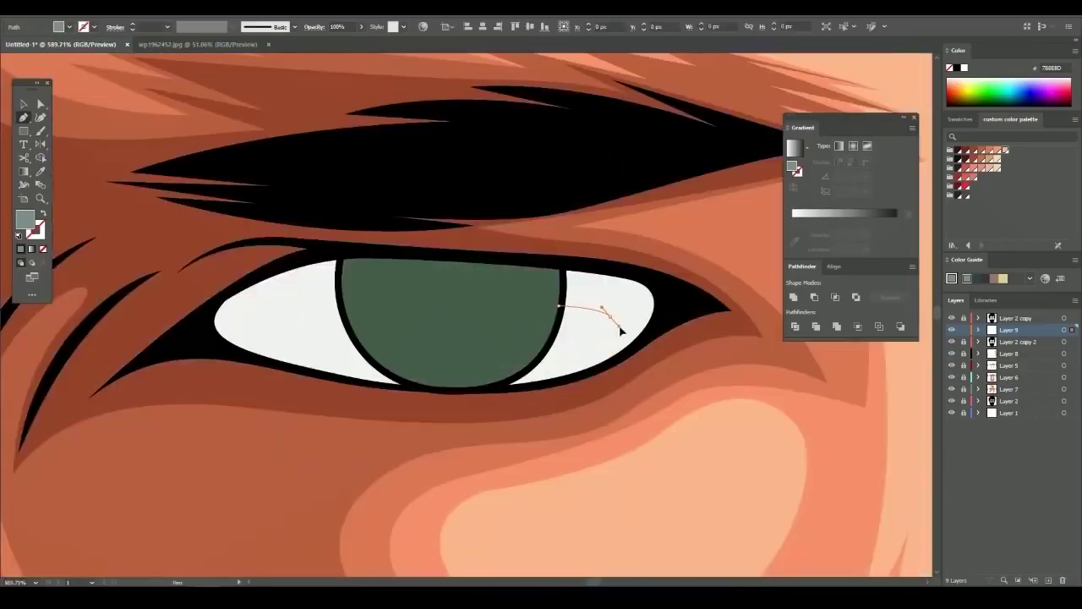
pyautogui.click(620, 329)
pyautogui.scroll(1, 532, 358)
pyautogui.moveTo(481, 382); pyautogui.dragTo(569, 377)
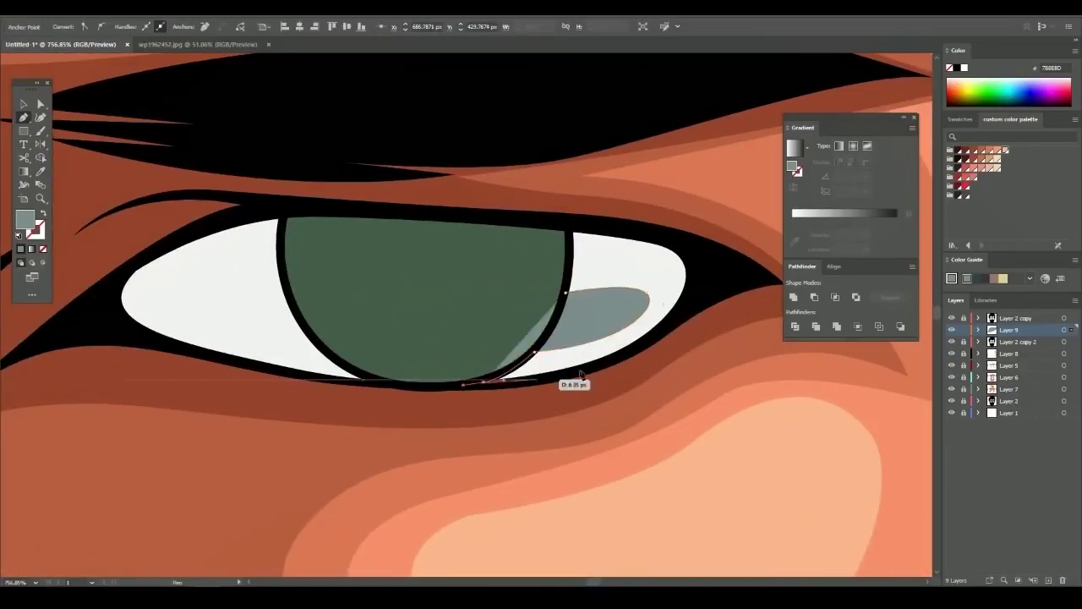
pyautogui.moveTo(709, 269); pyautogui.dragTo(712, 314)
pyautogui.click(572, 230)
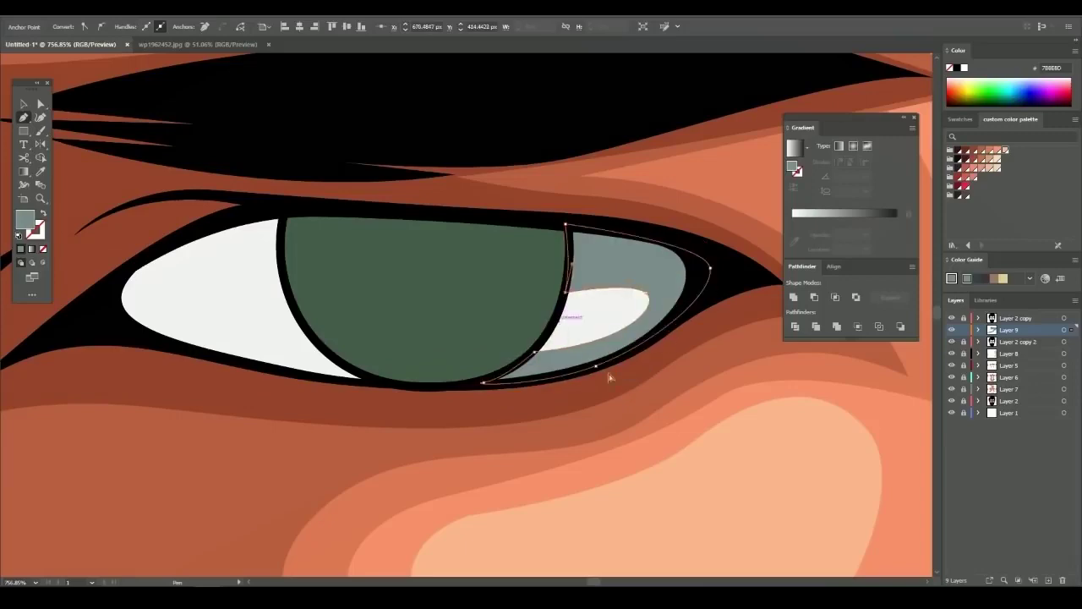
pyautogui.scroll(-5, 608, 377)
pyautogui.scroll(5, 623, 336)
# Add grey shadow slivers along the upper edge of the eye white
pyautogui.moveTo(596, 337)
pyautogui.mouseDown()
pyautogui.moveTo(608, 342)
pyautogui.moveTo(541, 342)
pyautogui.mouseUp()
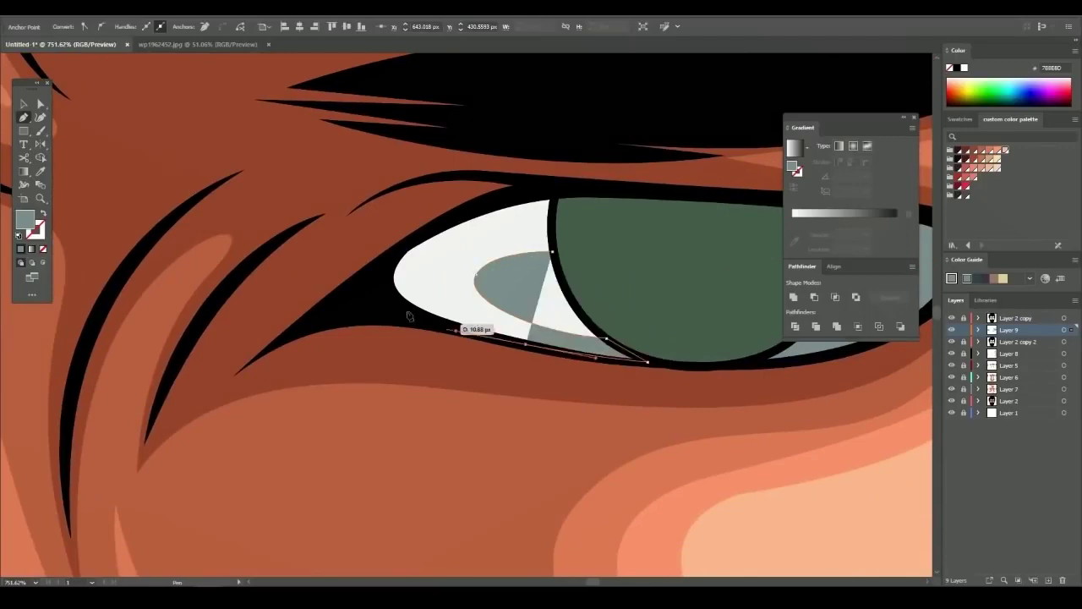
pyautogui.moveTo(394, 279); pyautogui.dragTo(383, 305)
pyautogui.moveTo(474, 222); pyautogui.dragTo(448, 230)
pyautogui.click(558, 191)
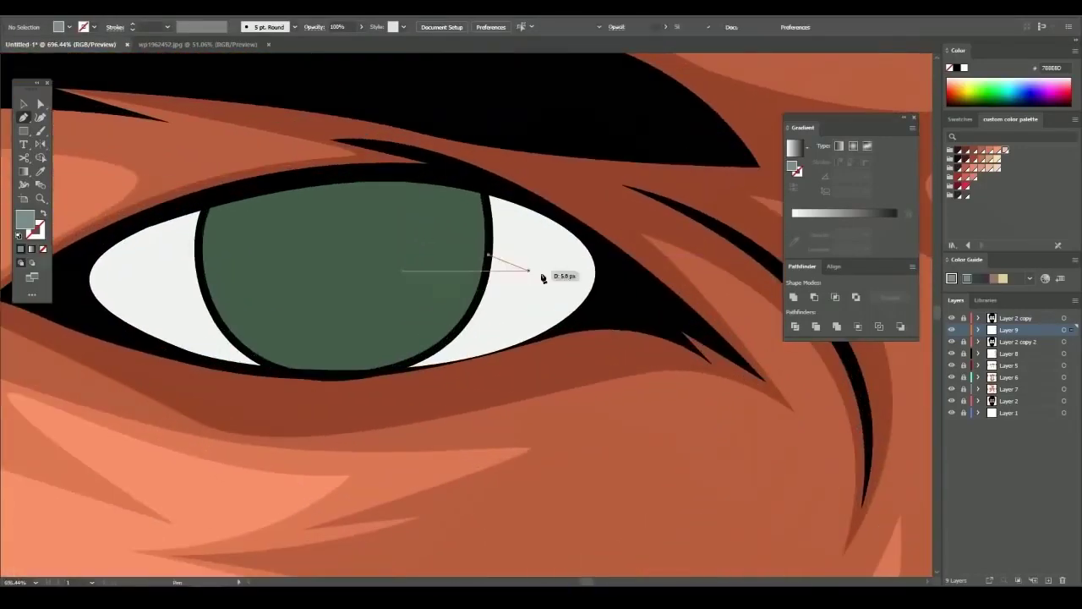
pyautogui.moveTo(542, 277); pyautogui.dragTo(558, 300)
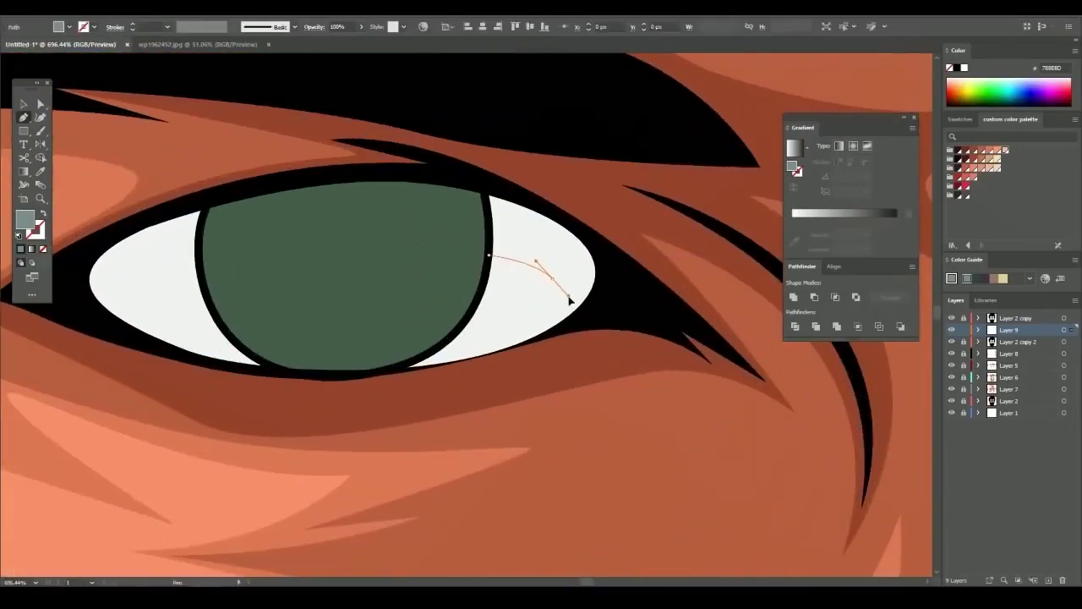
pyautogui.moveTo(507, 347); pyautogui.dragTo(583, 321)
pyautogui.moveTo(603, 280); pyautogui.dragTo(591, 262)
pyautogui.click(482, 187)
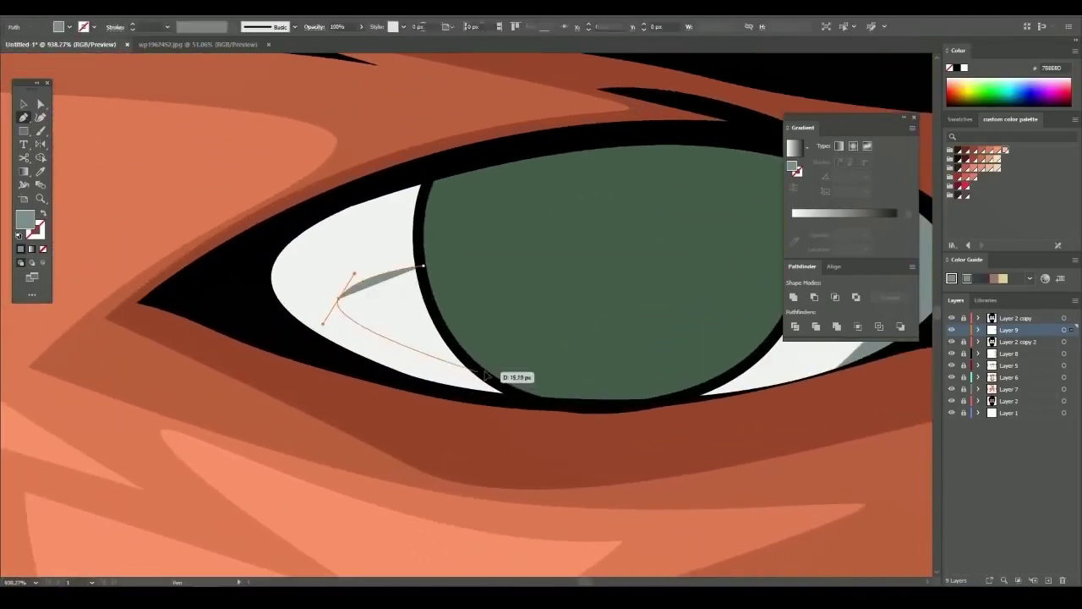
# Draw a final closed grey shadow shape around the remaining eye white's upper part
pyautogui.click(517, 398)
pyautogui.moveTo(329, 346); pyautogui.dragTo(251, 298)
pyautogui.moveTo(290, 226); pyautogui.dragTo(349, 188)
pyautogui.click(427, 179)
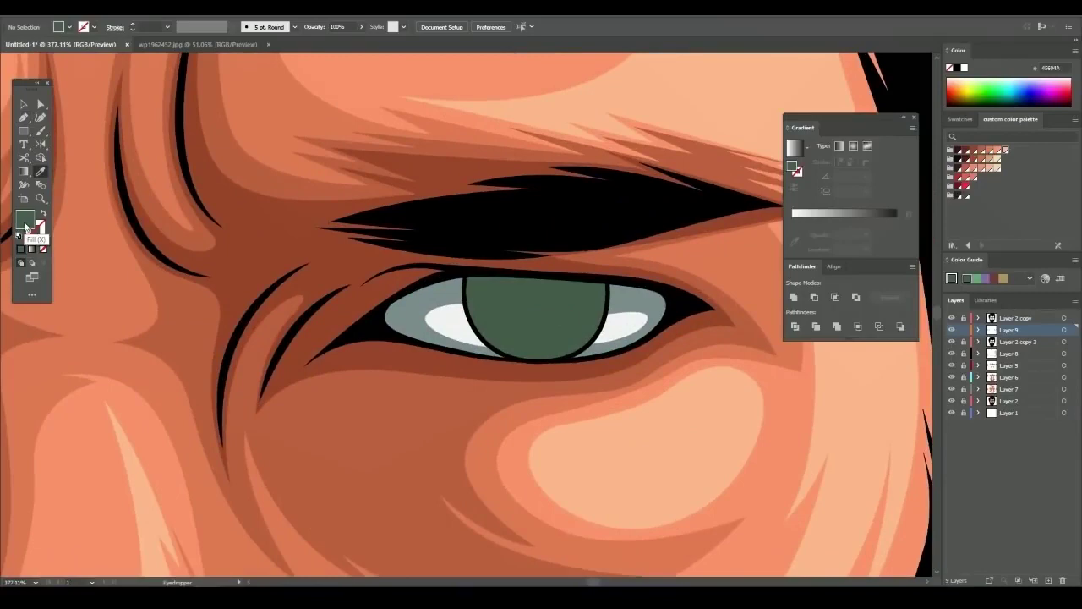
# Draw the first iris outline with the Pen tool using a green fill
pyautogui.doubleClick(25, 223)
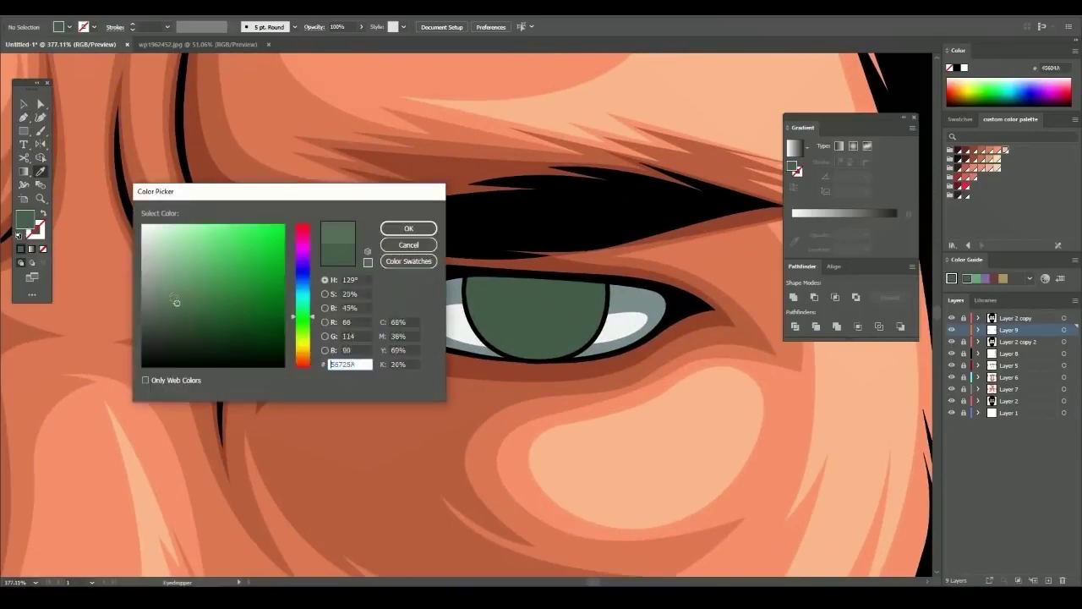
pyautogui.click(409, 228)
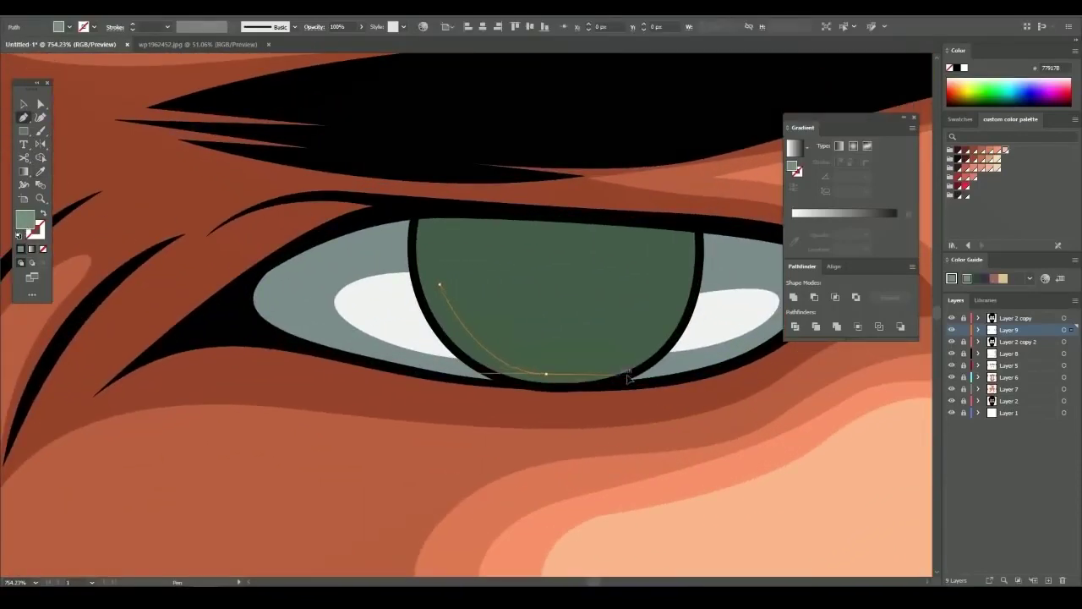
pyautogui.click(686, 240)
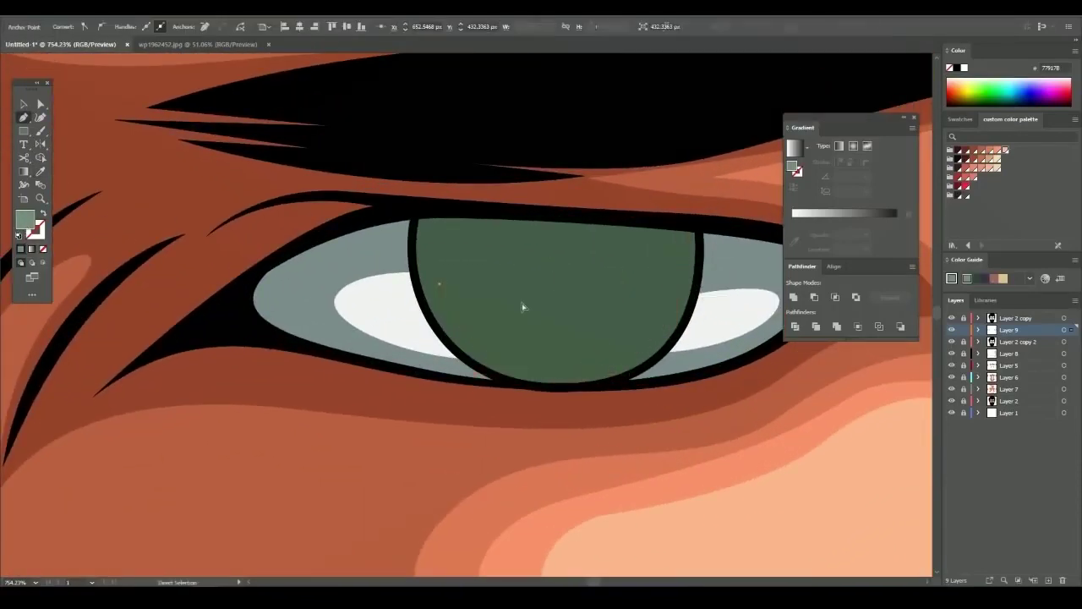
pyautogui.moveTo(401, 213)
pyautogui.mouseDown()
pyautogui.moveTo(414, 312)
pyautogui.moveTo(529, 394)
pyautogui.mouseUp()
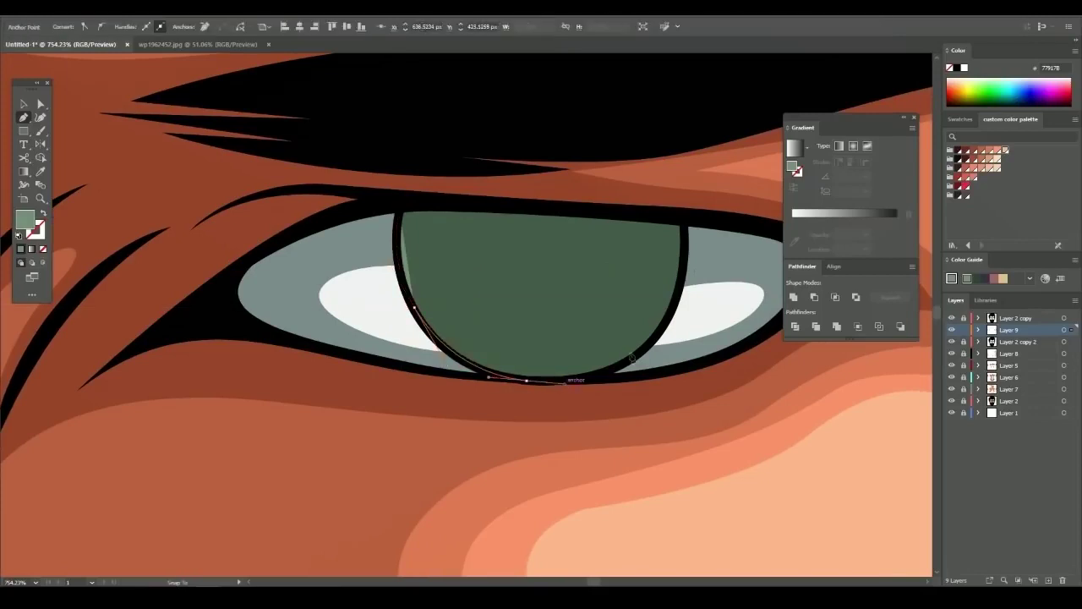
pyautogui.click(653, 339)
pyautogui.moveTo(682, 221); pyautogui.dragTo(676, 179)
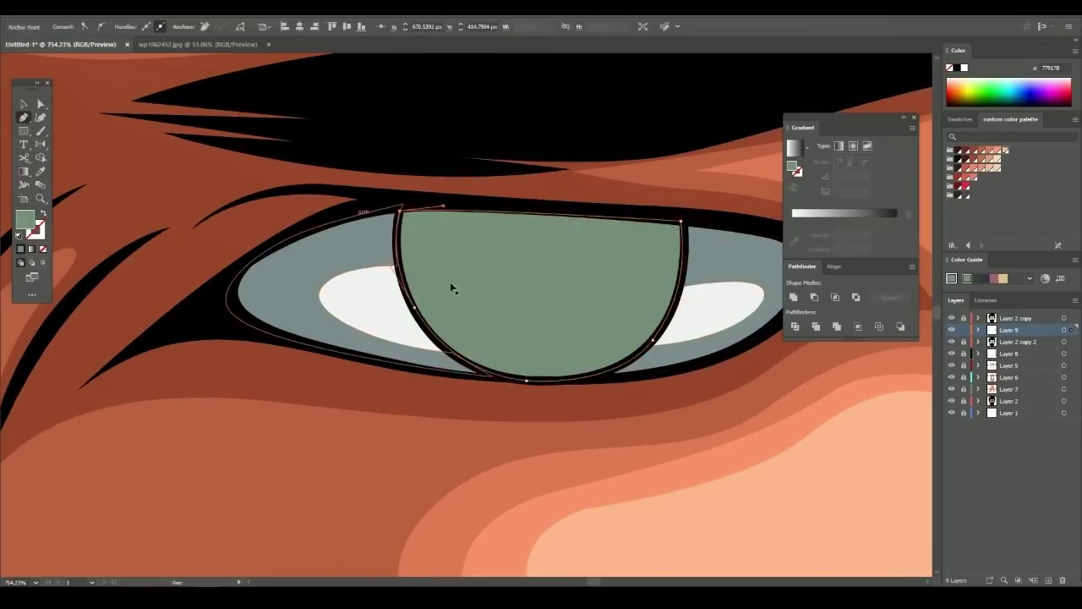
pyautogui.press('v')
pyautogui.scroll(-2, 451, 285)
# Give the iris a linear gradient and sample the iris green into the light stop
pyautogui.click(831, 229)
pyautogui.click(896, 233)
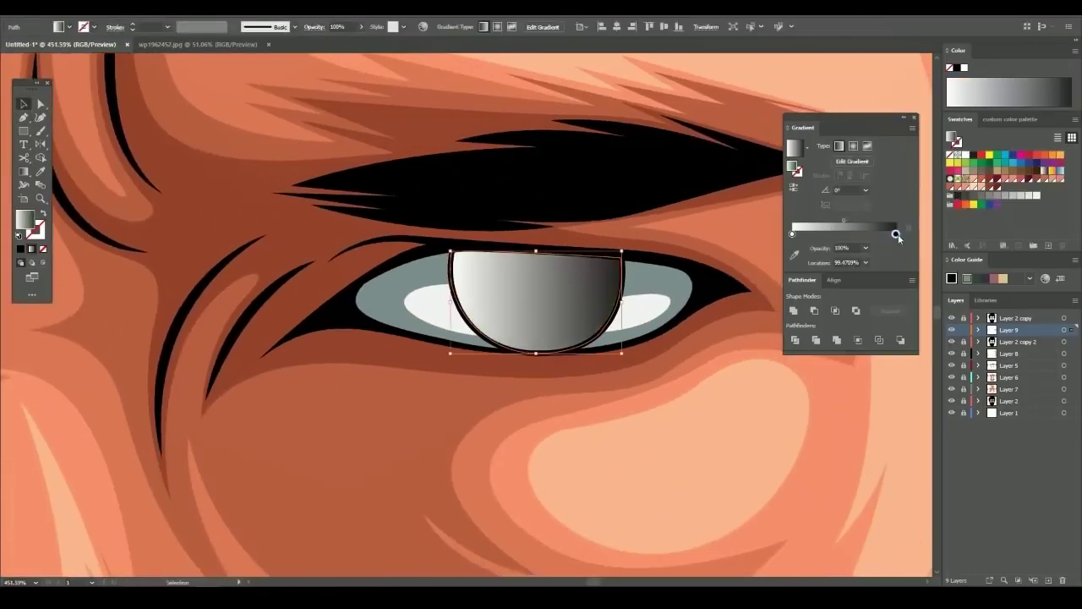
pyautogui.moveTo(895, 235)
pyautogui.mouseDown()
pyautogui.moveTo(878, 241)
pyautogui.moveTo(896, 238)
pyautogui.mouseUp()
pyautogui.doubleClick(896, 235)
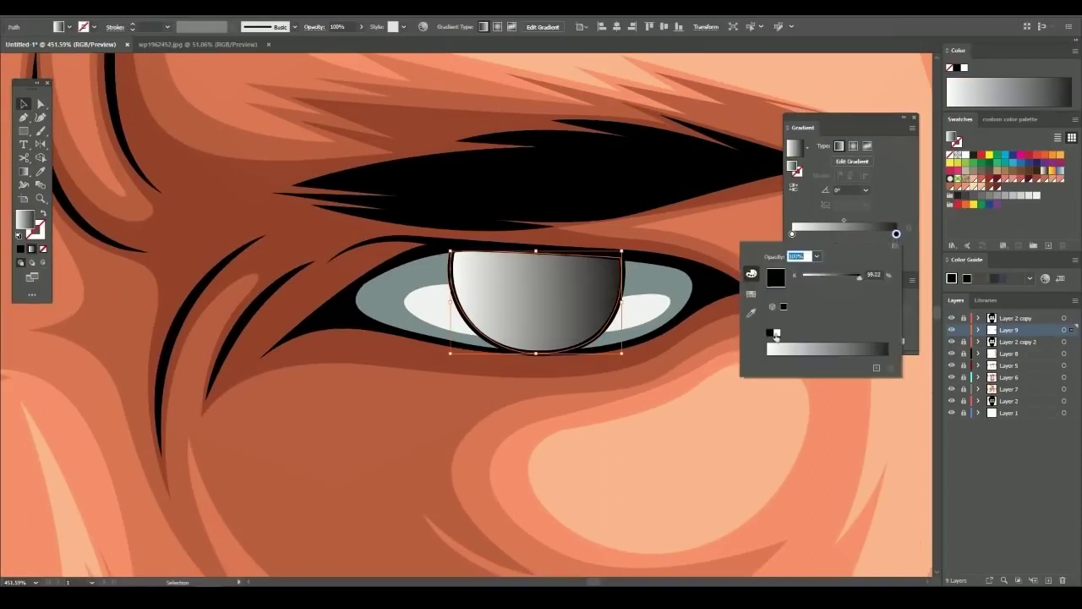
pyautogui.click(896, 236)
pyautogui.click(792, 234)
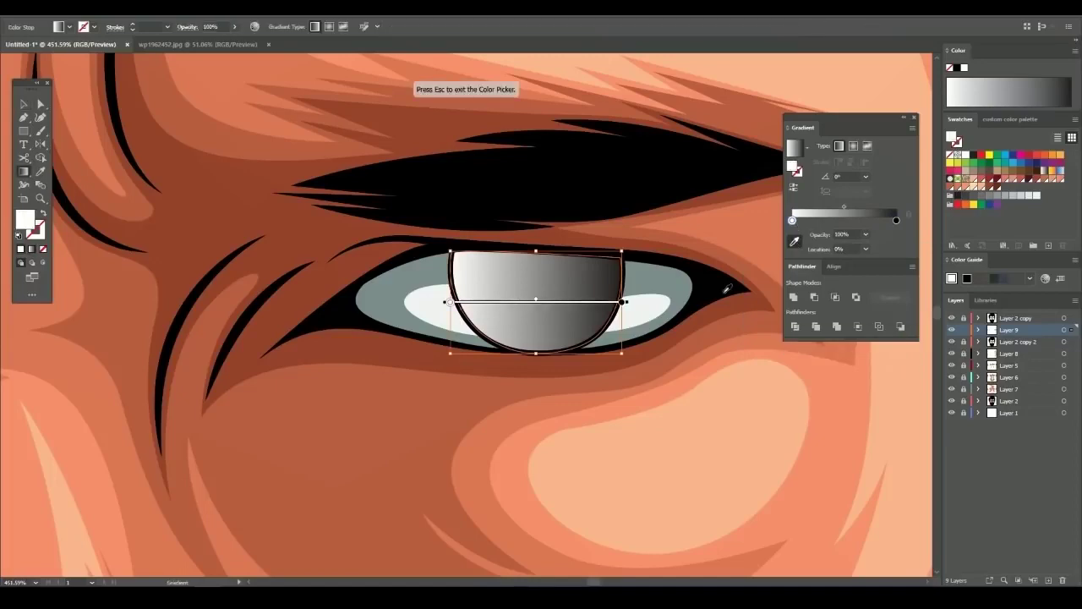
pyautogui.hotkey('ctrl', '-')
pyautogui.click(75, 302)
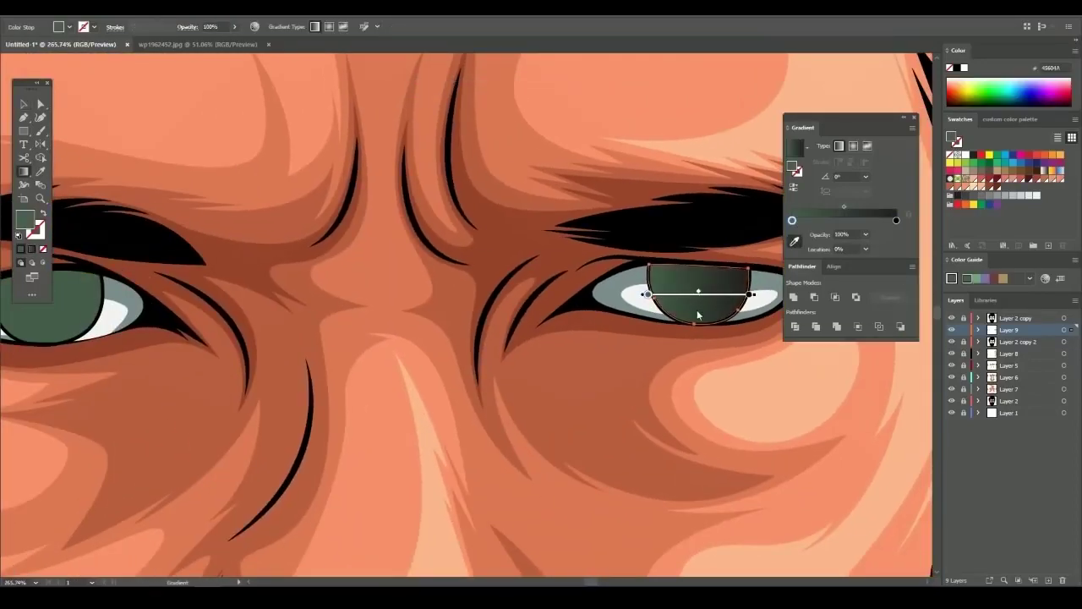
# Set the dark stop to near black and run the gradient vertically, darker at the top
pyautogui.doubleClick(896, 222)
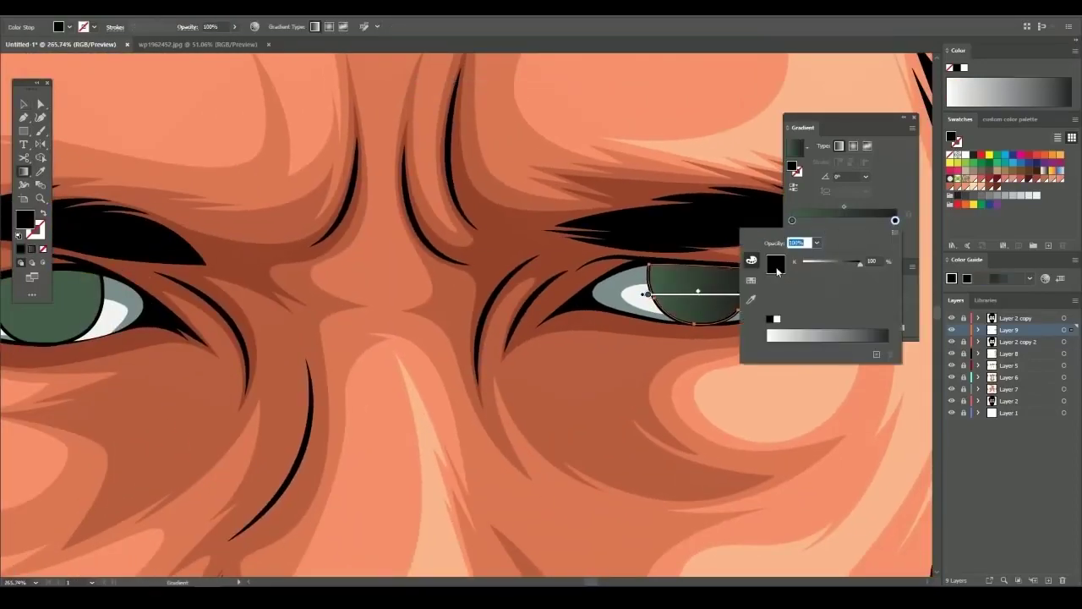
pyautogui.moveTo(857, 264)
pyautogui.mouseDown()
pyautogui.moveTo(828, 263)
pyautogui.moveTo(859, 265)
pyautogui.mouseUp()
pyautogui.click(751, 280)
pyautogui.click(750, 298)
pyautogui.click(760, 227)
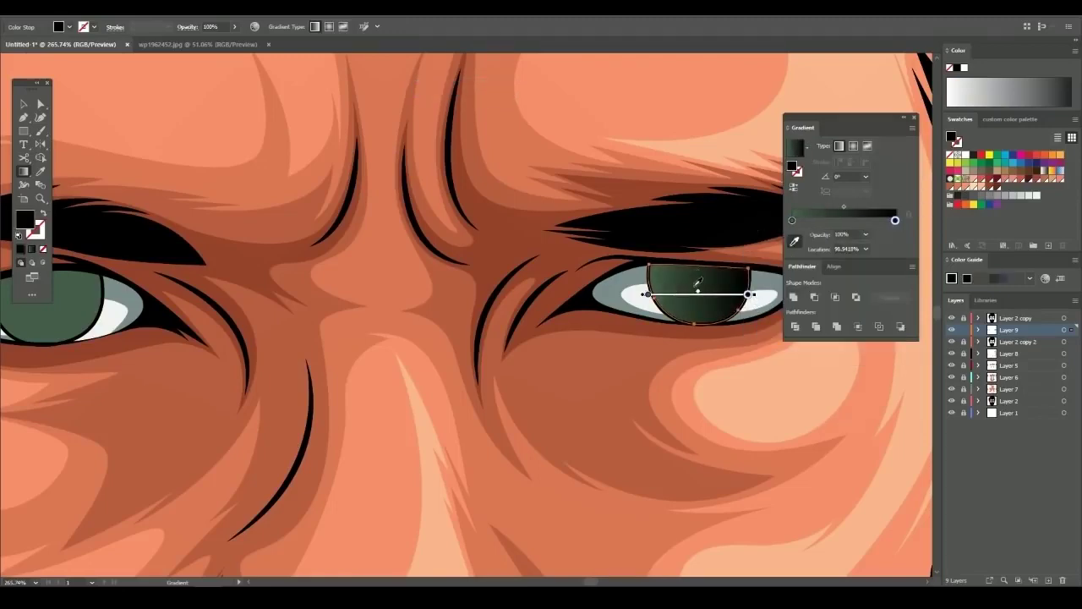
pyautogui.scroll(2, 698, 281)
pyautogui.moveTo(641, 247); pyautogui.dragTo(642, 294)
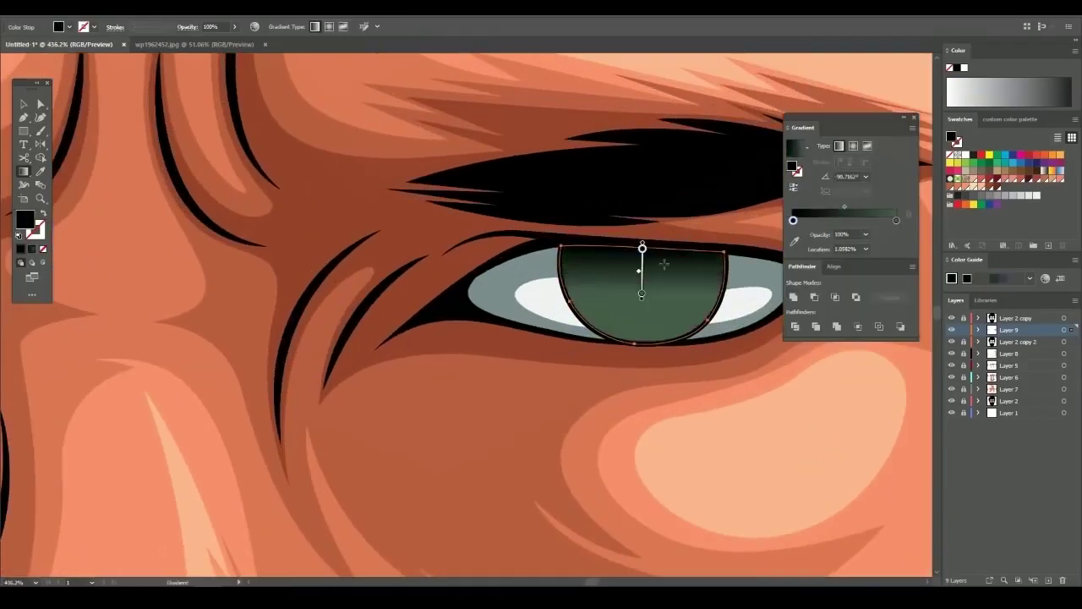
pyautogui.moveTo(646, 256); pyautogui.dragTo(651, 332)
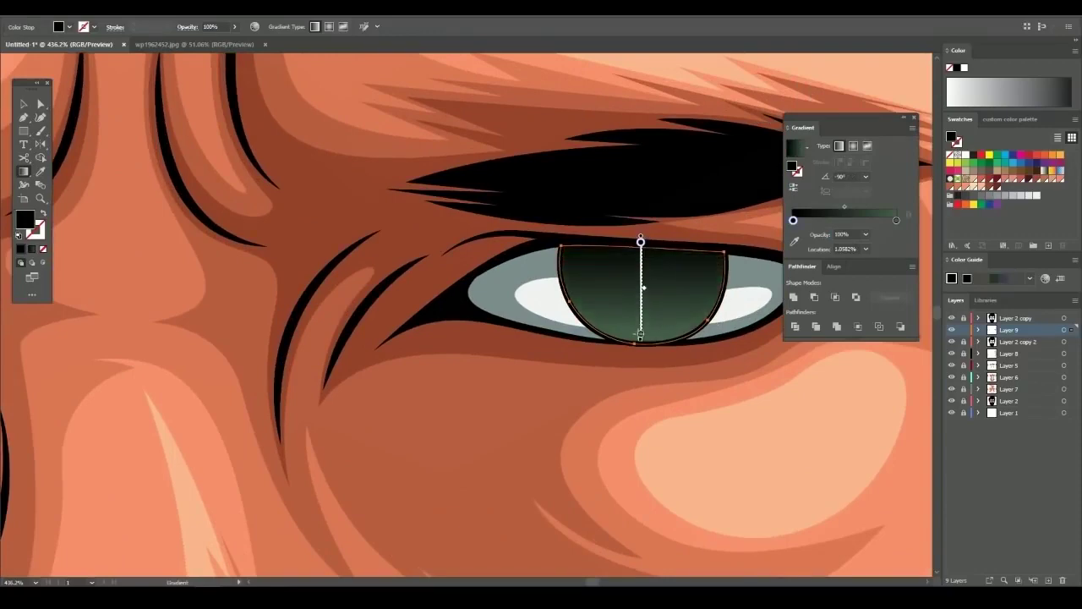
pyautogui.press('v')
pyautogui.hotkey('ctrl', 'shift', 'a')
# Pen-draw the closed iris outline for the other eye
pyautogui.scroll(-5, 504, 339)
pyautogui.press('p')
pyautogui.scroll(2, 297, 336)
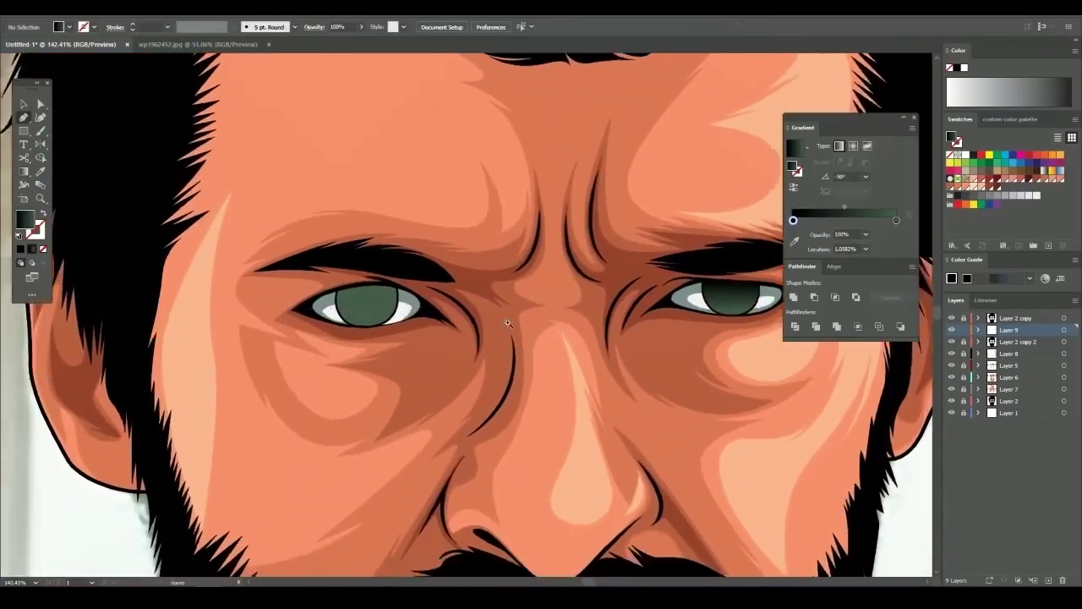
pyautogui.scroll(5, 296, 336)
pyautogui.click(519, 213)
pyautogui.moveTo(513, 347); pyautogui.dragTo(486, 398)
pyautogui.moveTo(364, 437); pyautogui.dragTo(303, 444)
pyautogui.click(220, 393)
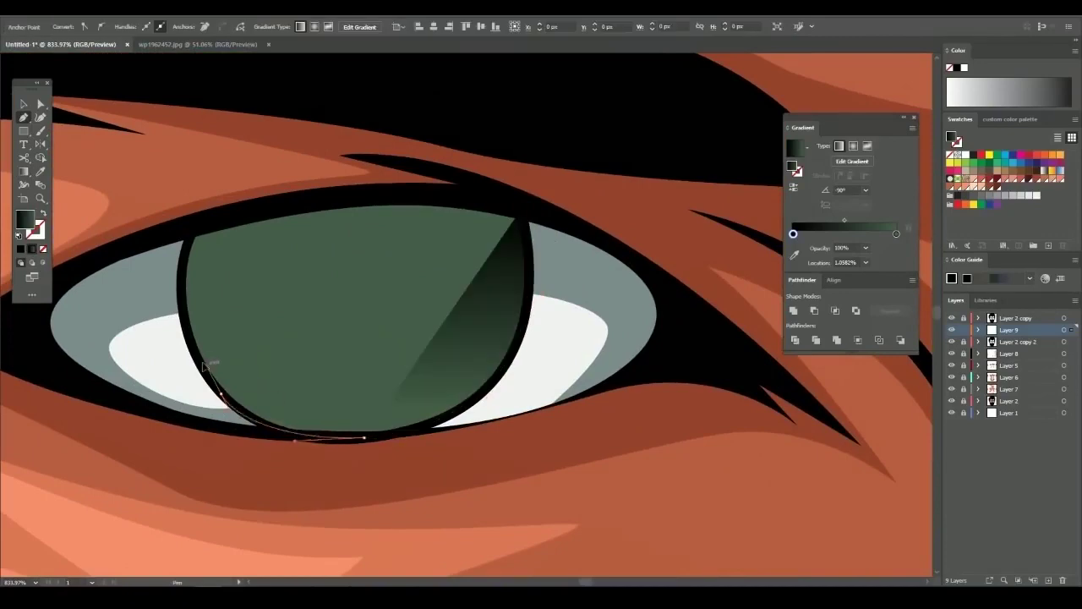
pyautogui.click(183, 265)
pyautogui.click(233, 220)
pyautogui.click(520, 210)
# Drag the second iris's gradient vertically, then deselect it
pyautogui.scroll(-5, 520, 210)
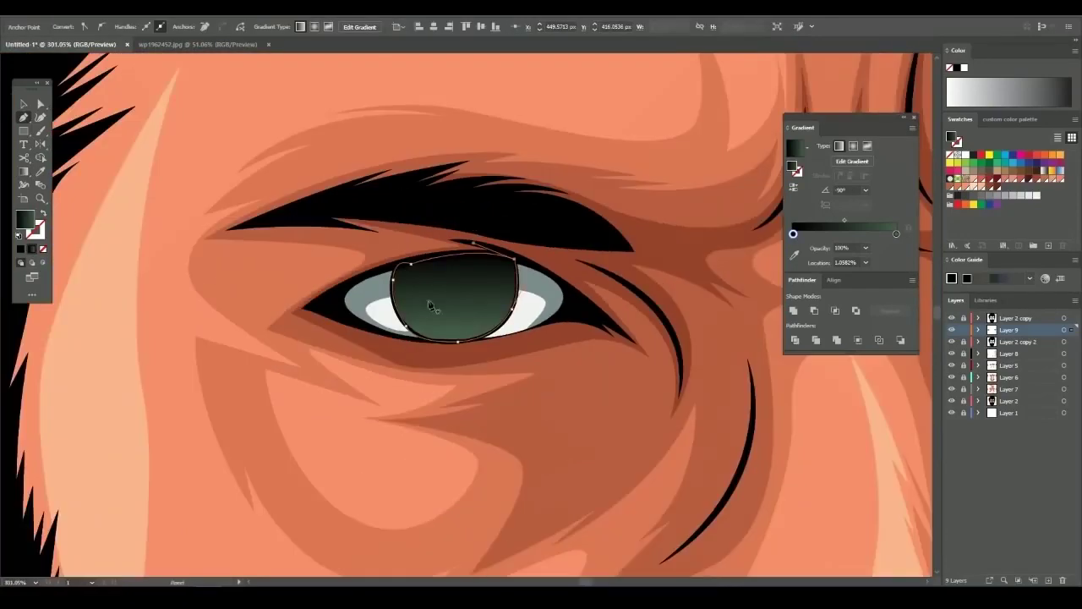
pyautogui.moveTo(458, 253); pyautogui.dragTo(459, 338)
pyautogui.press('v')
pyautogui.hotkey('ctrl', 'shift', 'a')
pyautogui.scroll(2, 603, 365)
pyautogui.hscroll(3, 603, 365)
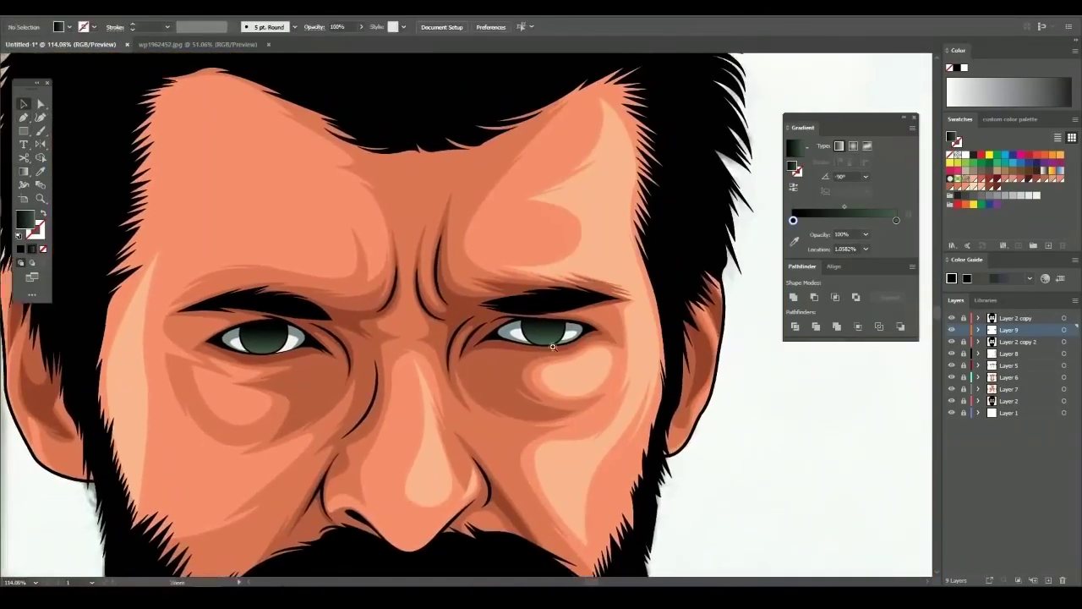
pyautogui.scroll(3, 667, 336)
pyautogui.click(974, 163)
# Draw a small black ellipse pupil on the iris
pyautogui.scroll(2, 566, 318)
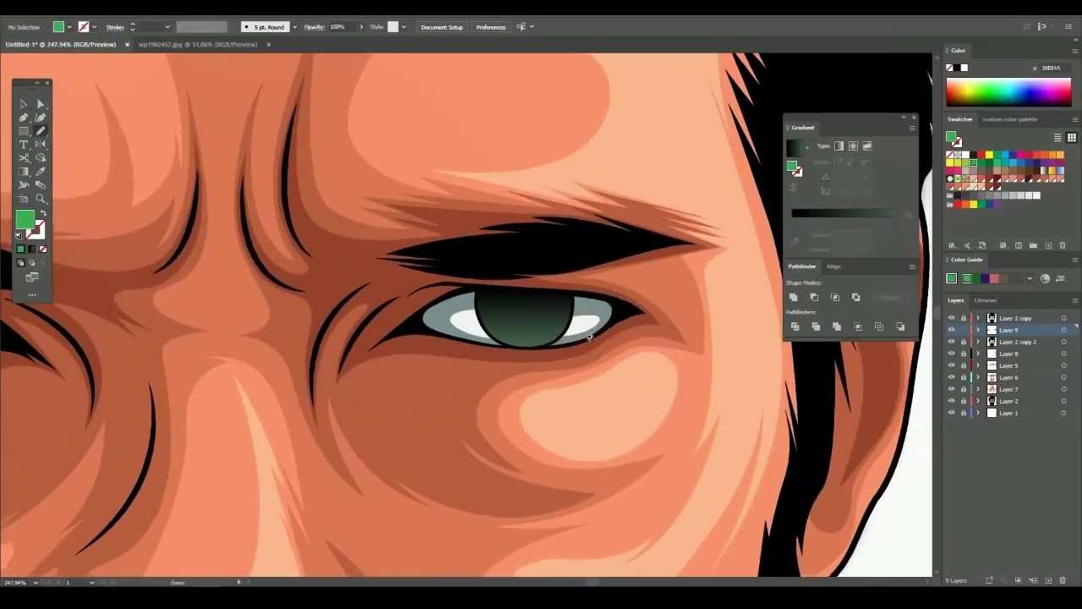
pyautogui.scroll(2, 566, 318)
pyautogui.press('l')
pyautogui.doubleClick(25, 220)
pyautogui.click(392, 229)
pyautogui.moveTo(505, 278); pyautogui.dragTo(551, 320)
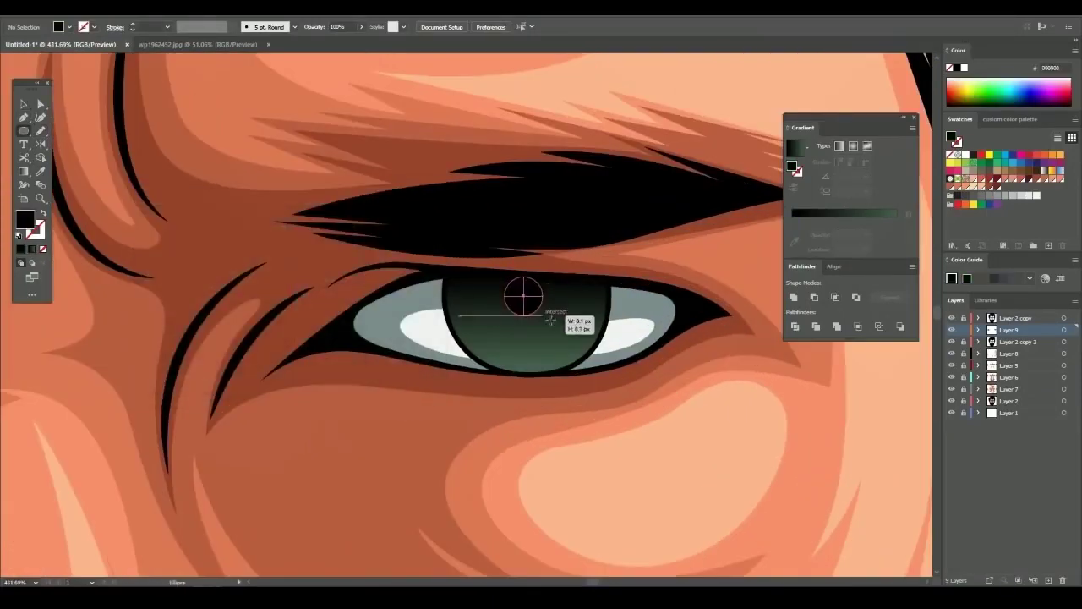
# Move and nudge the pupil into position on the iris
pyautogui.press('v')
pyautogui.scroll(-4, 415, 380)
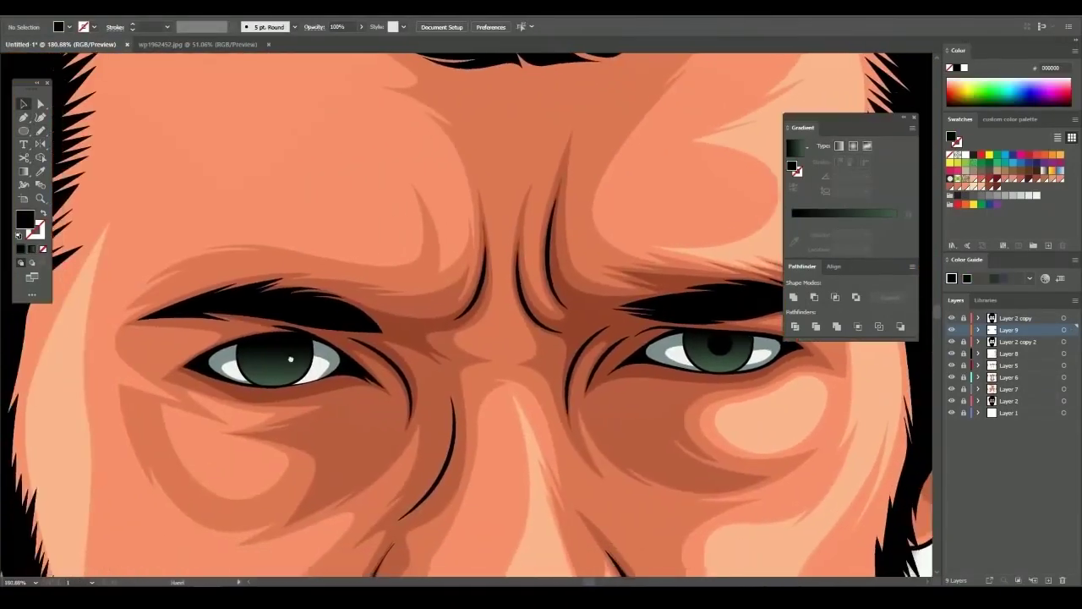
pyautogui.scroll(2, 270, 362)
pyautogui.scroll(-1, 592, 363)
pyautogui.moveTo(838, 362); pyautogui.dragTo(827, 362)
pyautogui.moveTo(325, 371); pyautogui.dragTo(343, 355)
pyautogui.scroll(3, 324, 371)
pyautogui.scroll(-5, 563, 346)
pyautogui.scroll(-2, 515, 363)
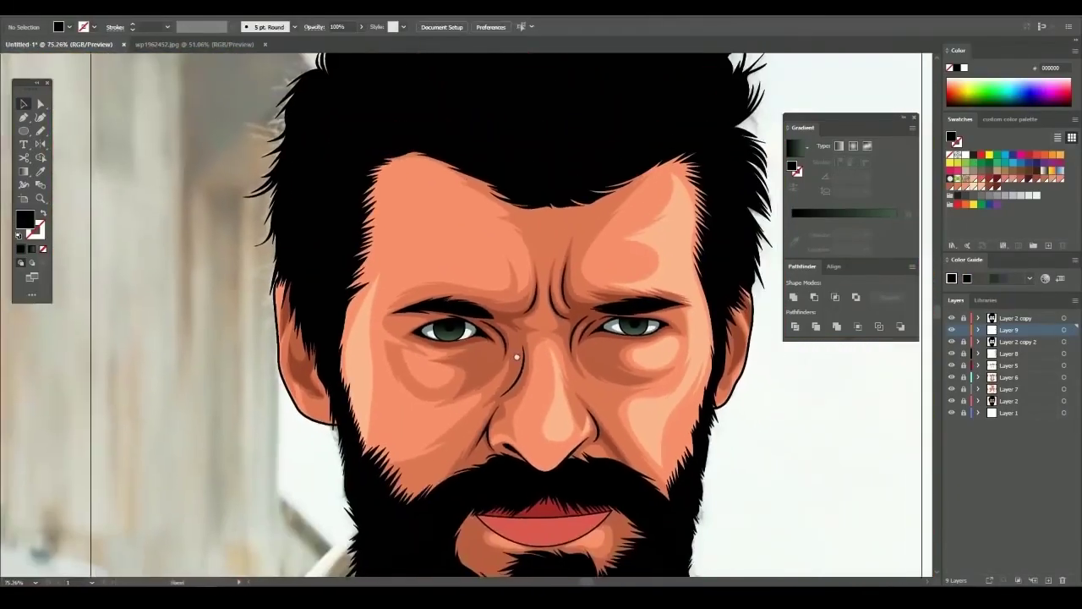
pyautogui.scroll(4, 592, 326)
pyautogui.scroll(3, 430, 347)
pyautogui.moveTo(431, 347); pyautogui.dragTo(430, 348)
pyautogui.scroll(-5, 430, 348)
pyautogui.scroll(1, 592, 355)
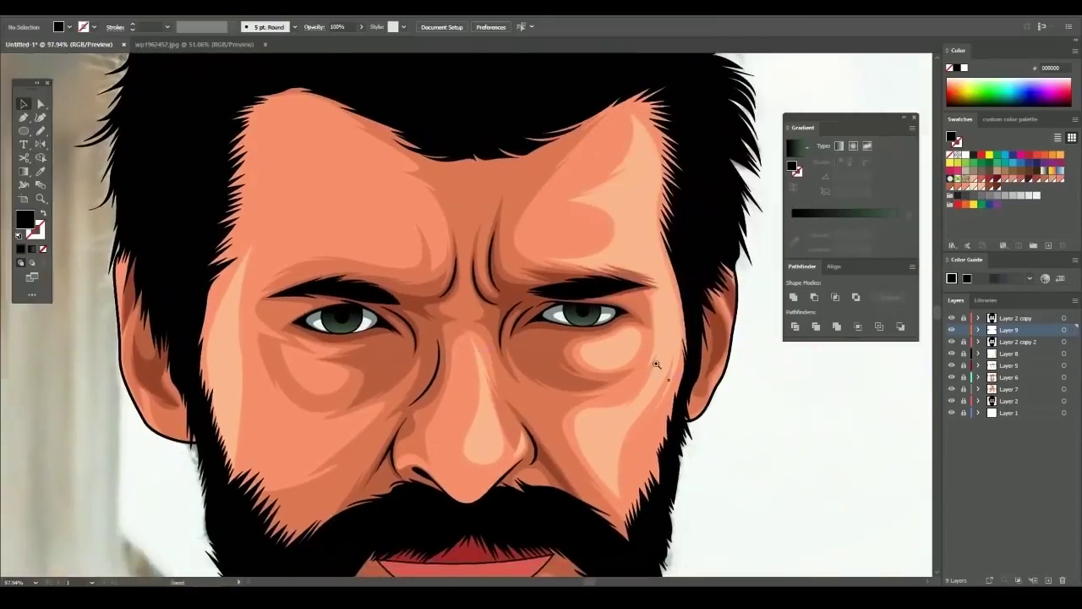
pyautogui.scroll(-2, 591, 355)
pyautogui.scroll(3, 708, 367)
pyautogui.scroll(3, 592, 338)
# Draw a white highlight stroke and give it a tapered width profile
pyautogui.doubleClick(25, 219)
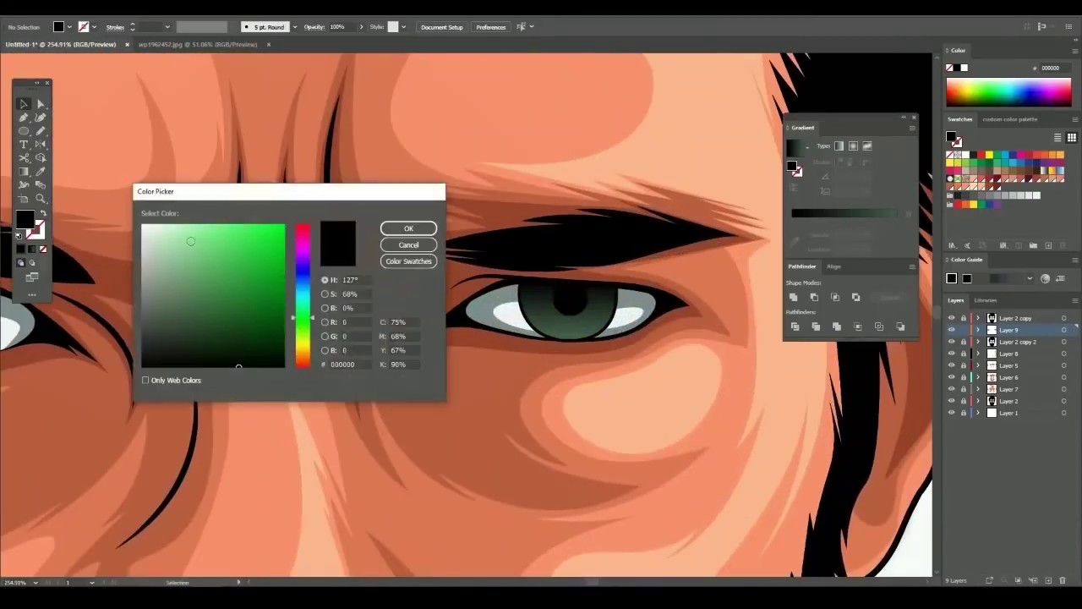
pyautogui.click(408, 229)
pyautogui.press('p')
pyautogui.scroll(3, 558, 308)
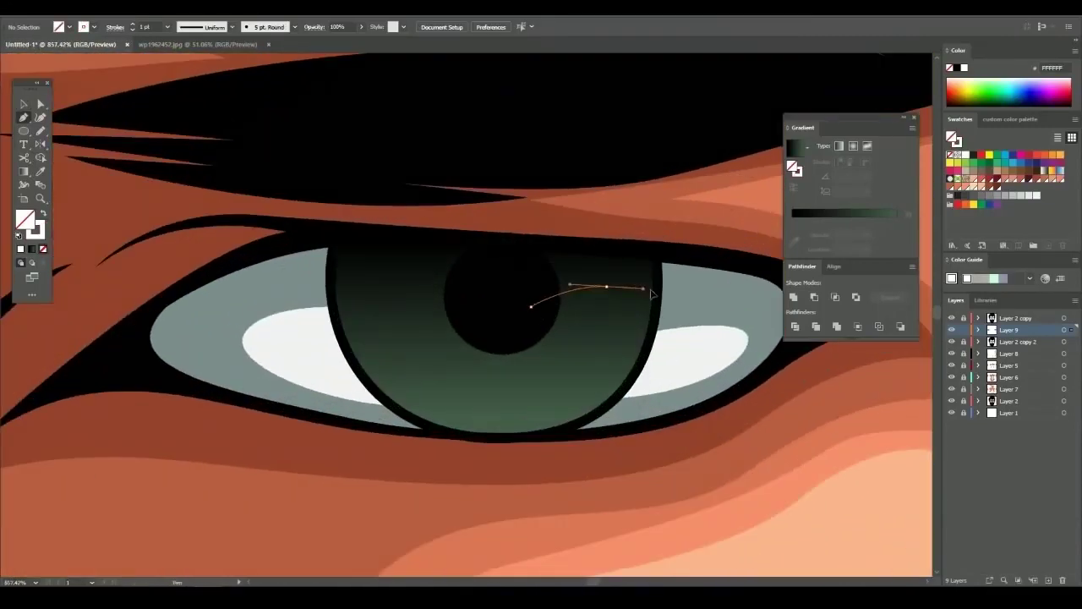
pyautogui.press('v')
pyautogui.click(232, 26)
pyautogui.click(202, 51)
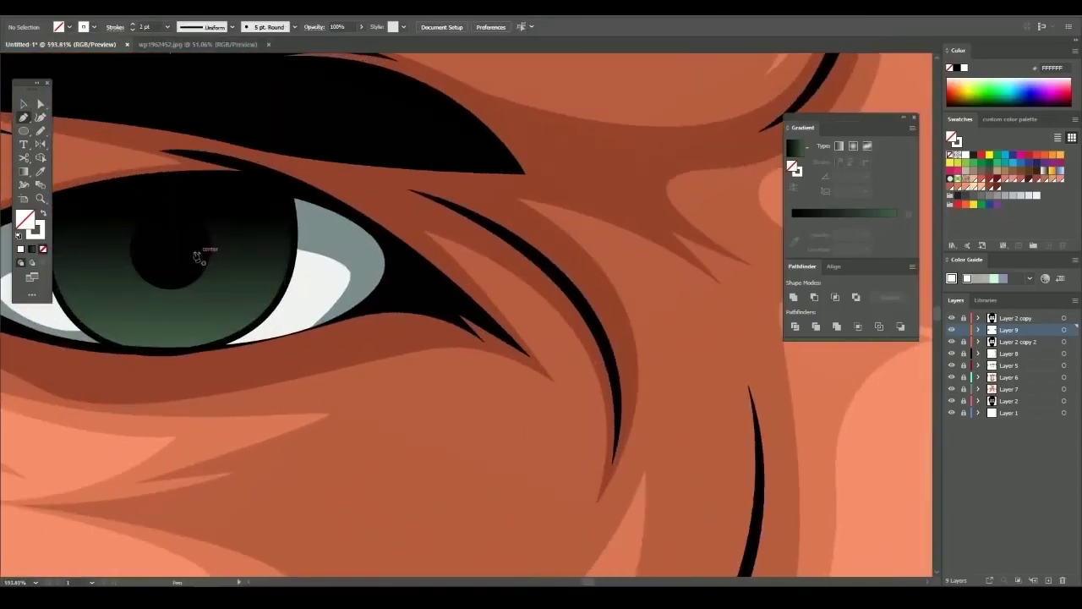
# Add a second tapered white highlight stroke across the iris
pyautogui.click(188, 252)
pyautogui.click(278, 239)
pyautogui.press('v')
pyautogui.click(232, 26)
pyautogui.click(202, 51)
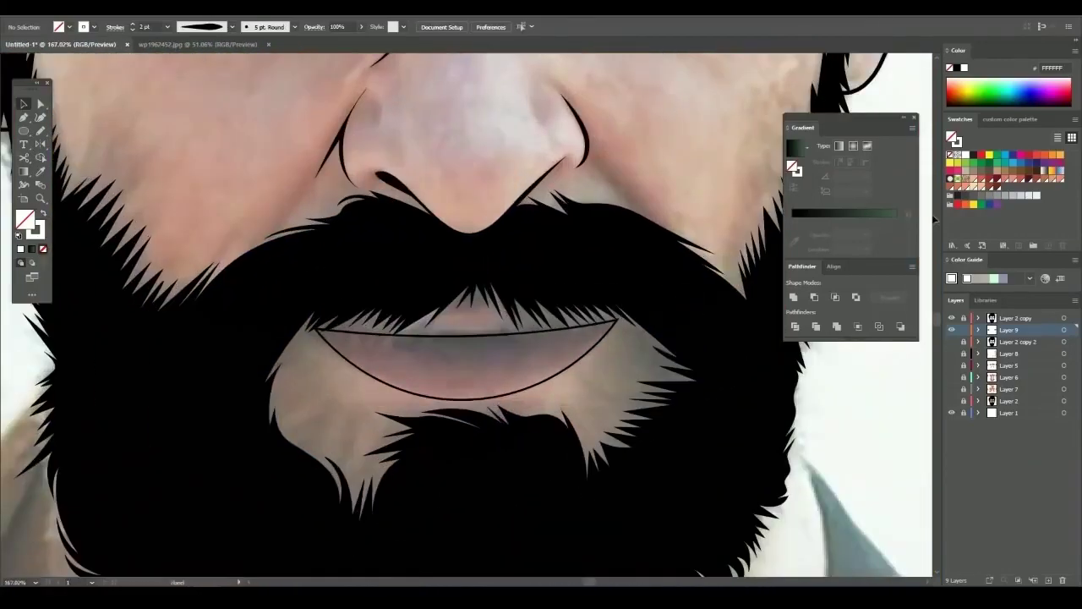
# Trace a closed lip-shading shape from the mouth corner along the lip line
pyautogui.click(989, 121)
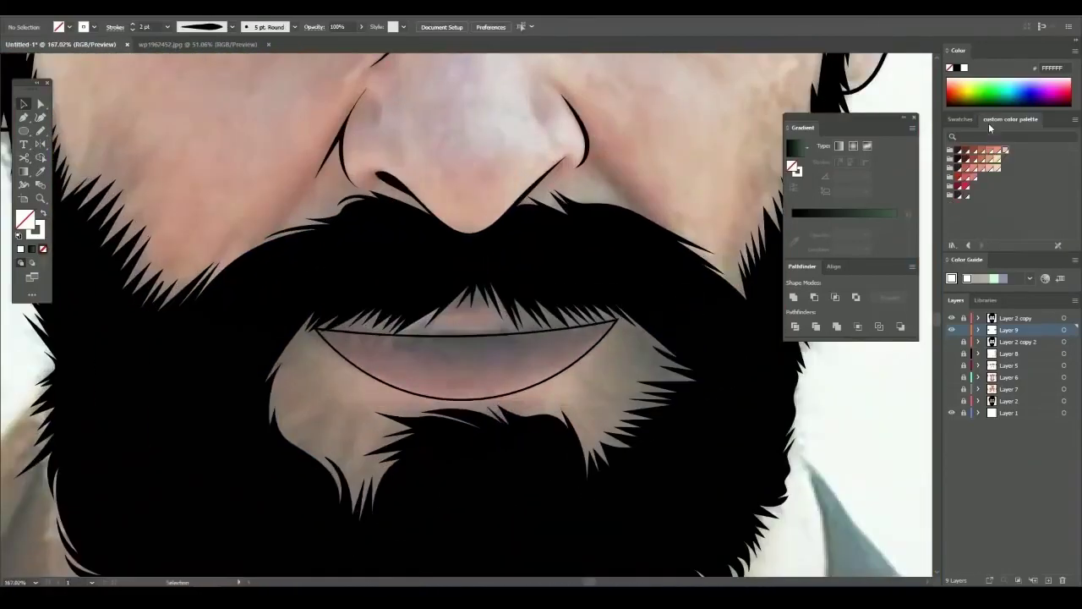
pyautogui.press('p')
pyautogui.scroll(5, 382, 363)
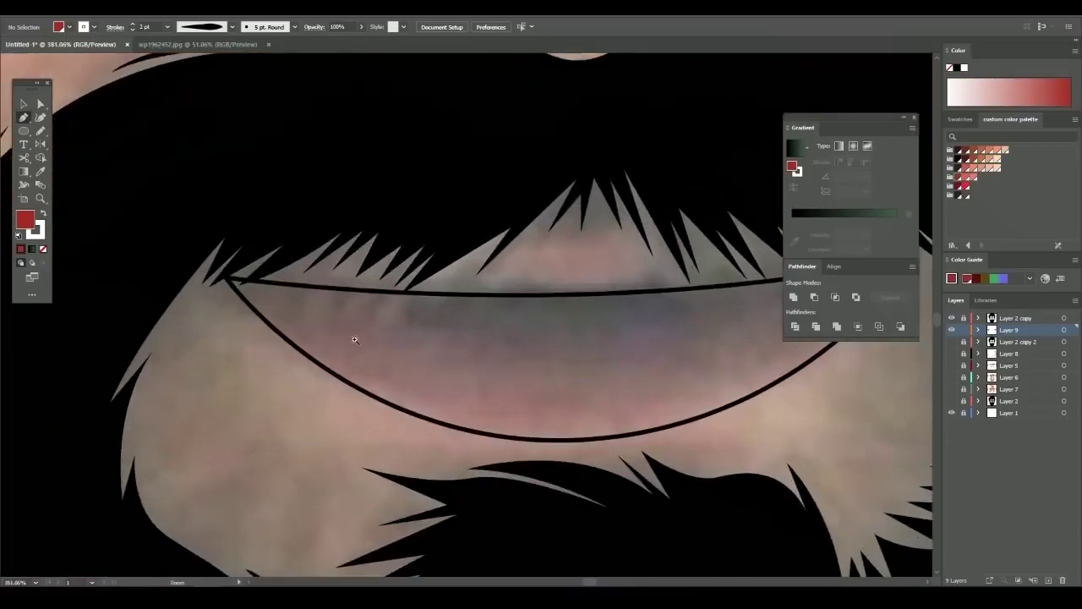
pyautogui.click(225, 290)
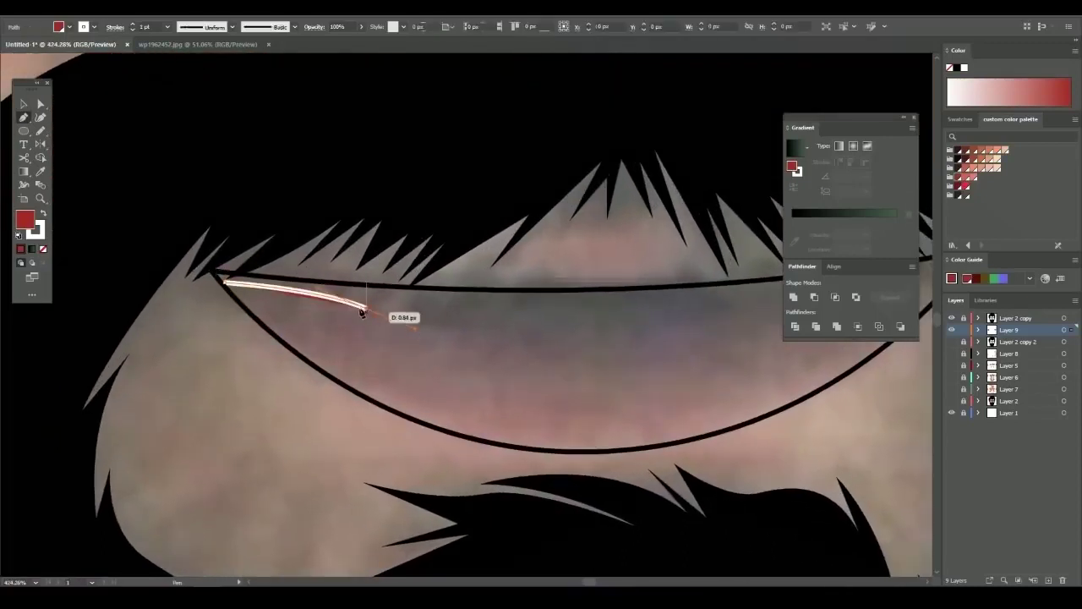
pyautogui.click(365, 308)
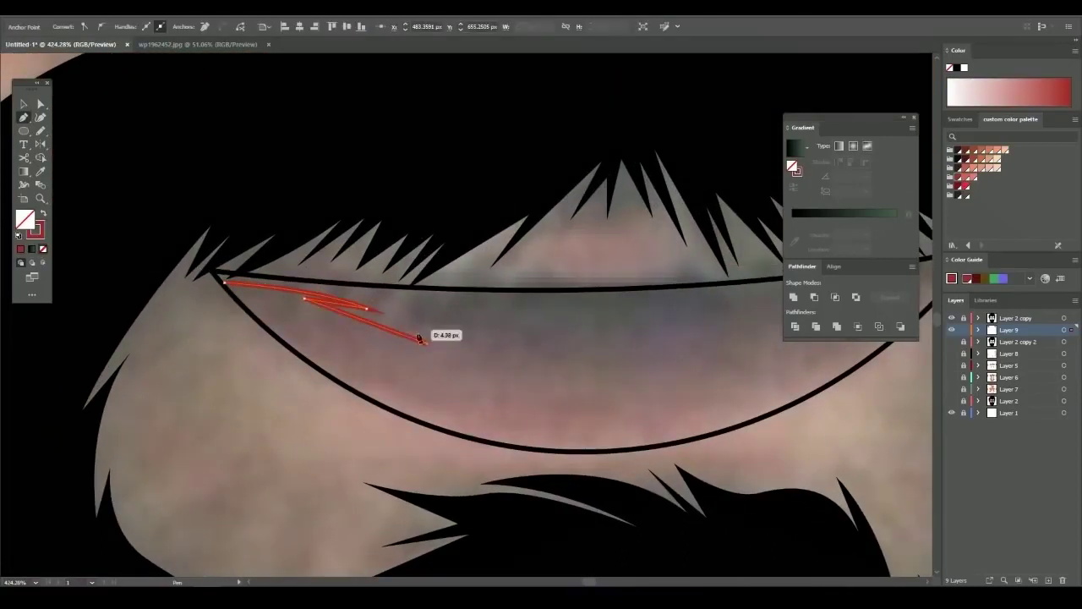
pyautogui.moveTo(418, 338); pyautogui.dragTo(420, 340)
pyautogui.click(473, 345)
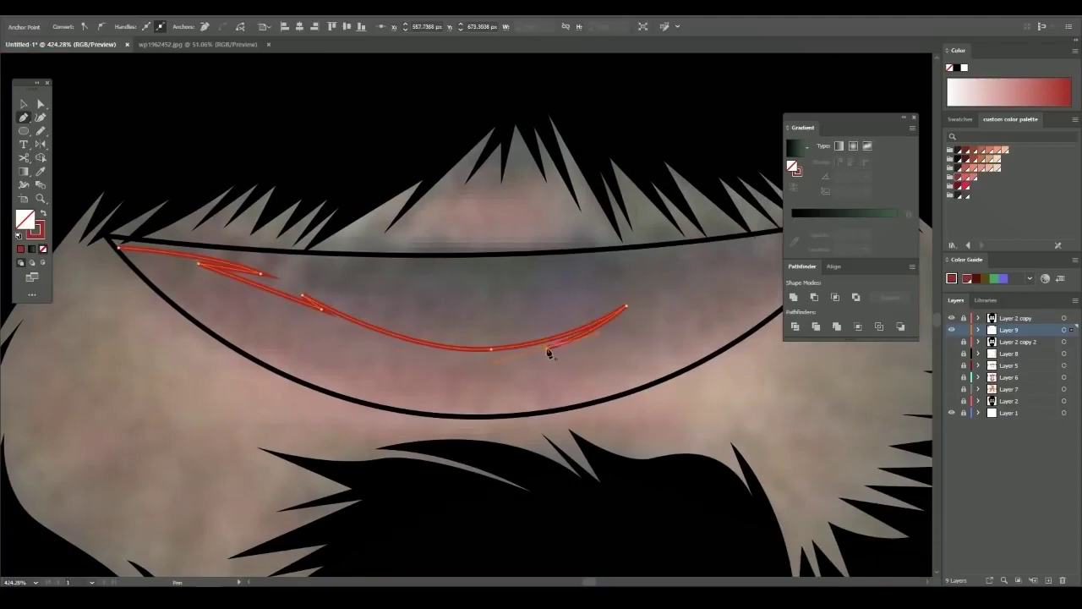
pyautogui.click(548, 352)
pyautogui.click(630, 266)
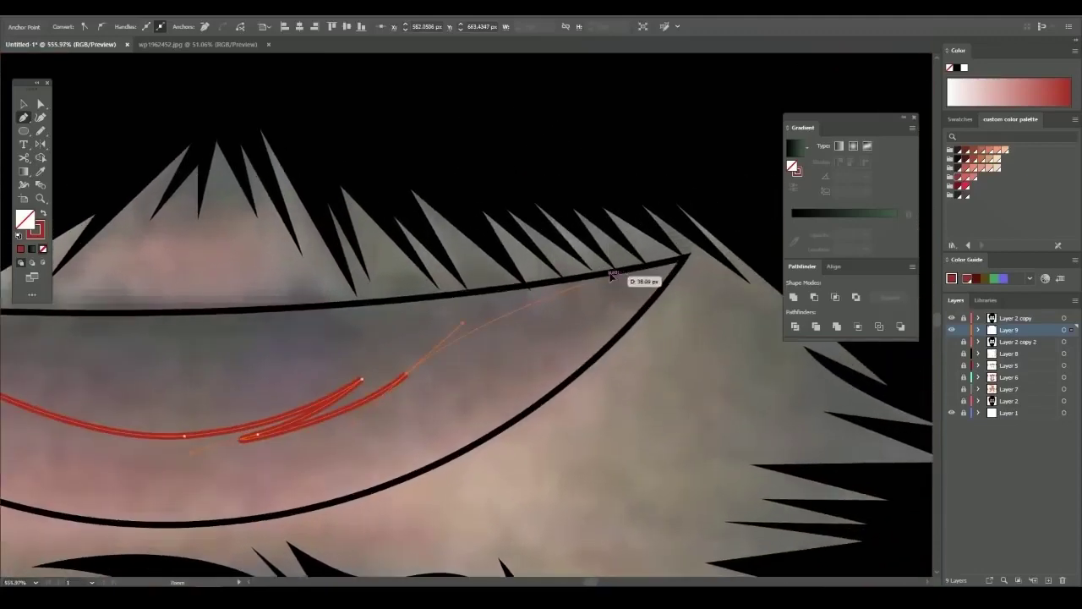
pyautogui.click(376, 304)
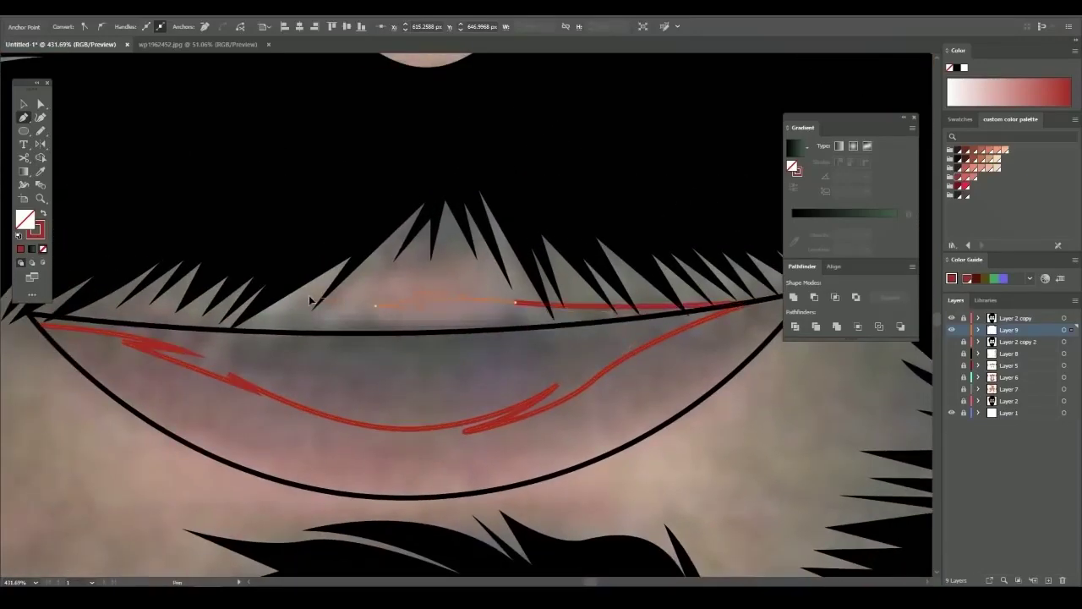
pyautogui.click(365, 314)
pyautogui.click(288, 319)
pyautogui.moveTo(210, 316); pyautogui.dragTo(223, 327)
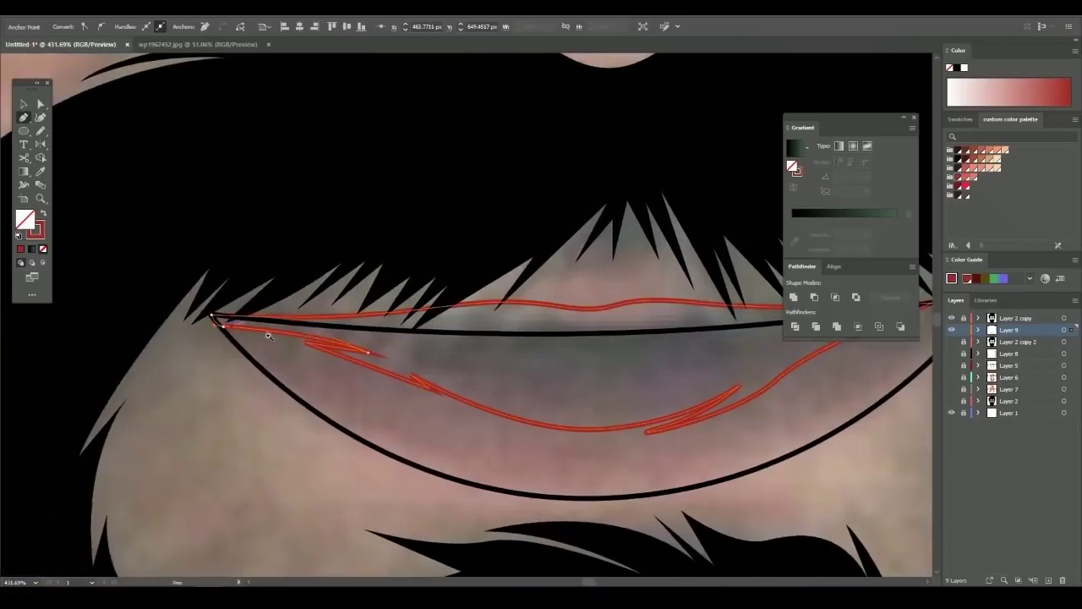
# Fill the lip shape red, then darken the red in the Color Picker
pyautogui.scroll(-3, 223, 327)
pyautogui.press('v')
pyautogui.hotkey('shift', 'x')
pyautogui.scroll(-2, 647, 383)
pyautogui.hotkey('ctrl', 'shift', 'a')
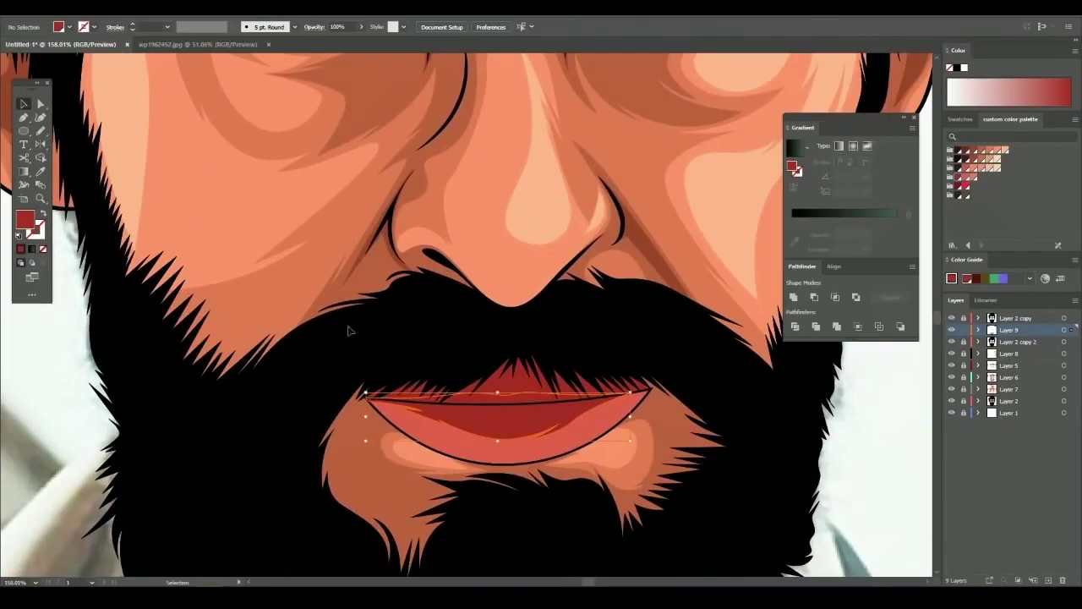
pyautogui.doubleClick(24, 221)
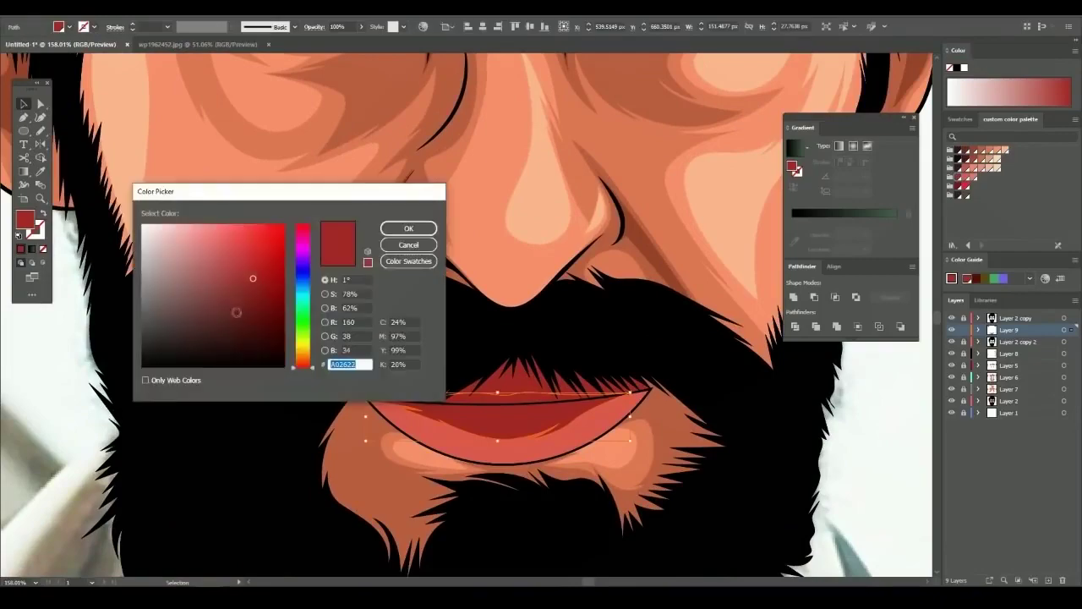
pyautogui.press('Return')
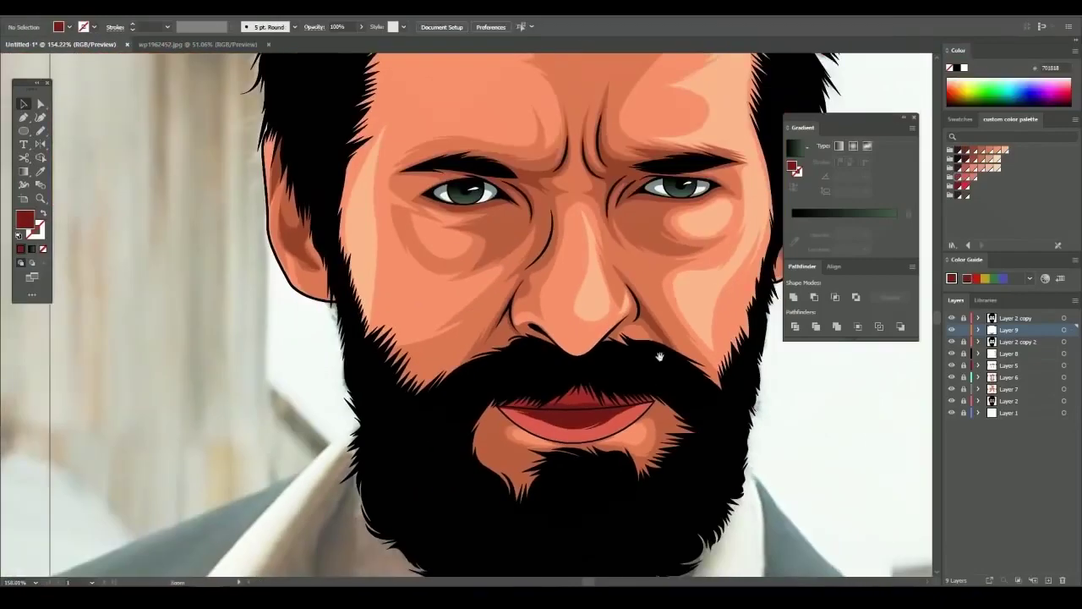
# Hide the cartoon layers to compare with the photo, then show Layer 2 copy again
pyautogui.scroll(-5, 701, 426)
pyautogui.moveTo(950, 342)
pyautogui.mouseDown()
pyautogui.moveTo(950, 400)
pyautogui.moveTo(950, 342)
pyautogui.mouseUp()
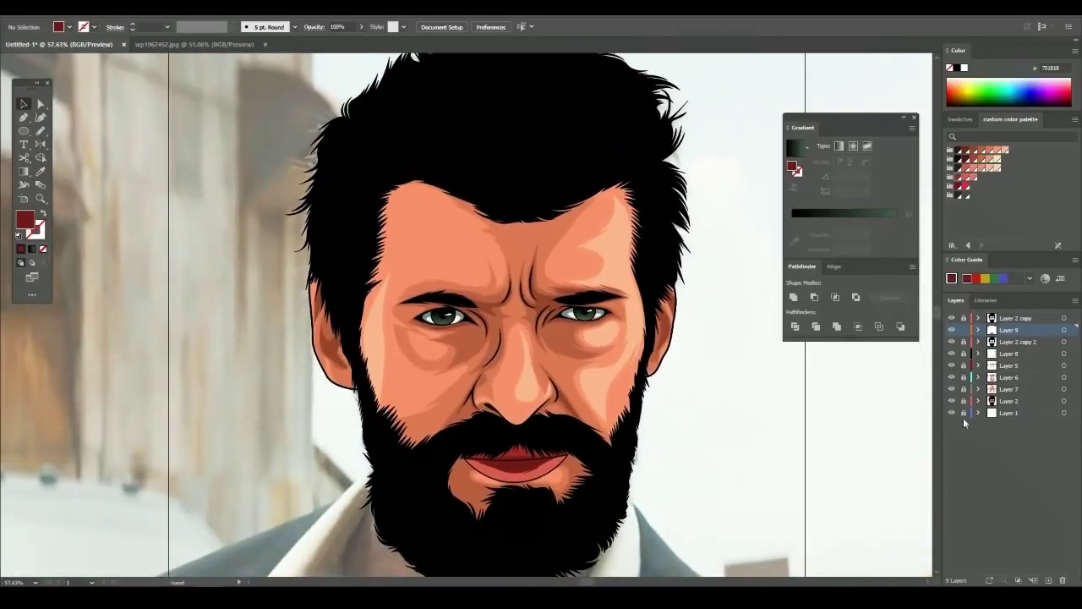
pyautogui.scroll(-3, 665, 382)
pyautogui.scroll(-1, 666, 383)
pyautogui.scroll(2, 666, 382)
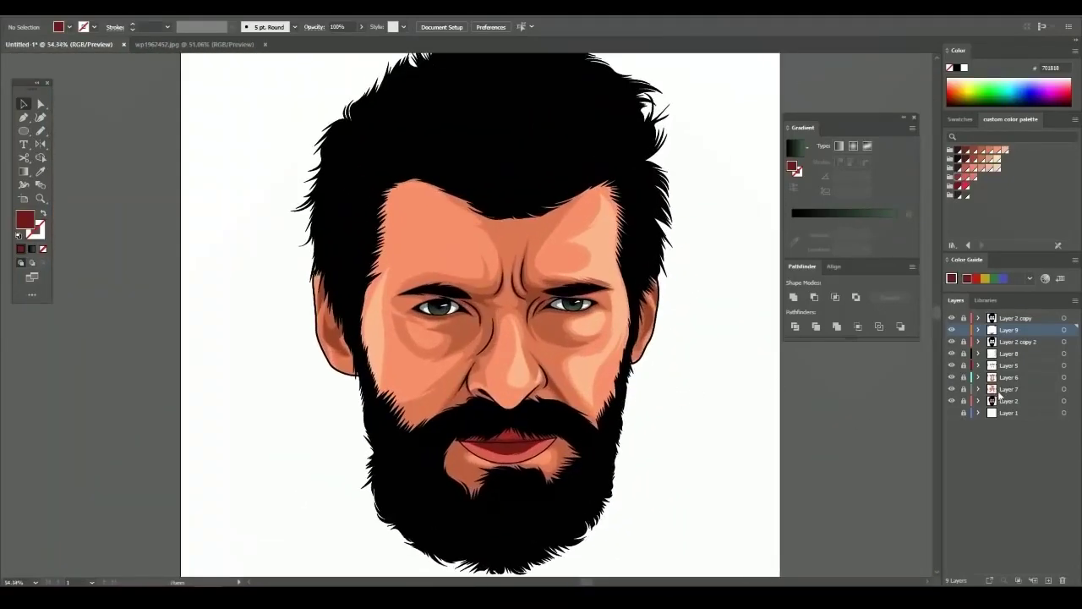
pyautogui.moveTo(950, 401); pyautogui.dragTo(949, 324)
pyautogui.click(949, 322)
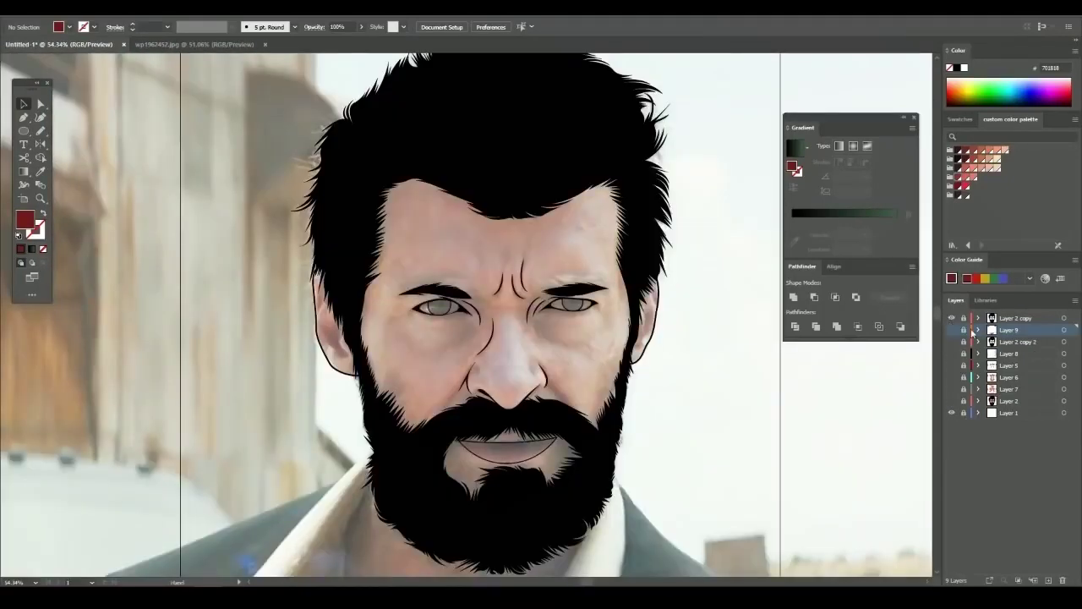
# Duplicate Layer 2 copy as Layer 2 copy 3 and add a new top Layer 11
pyautogui.moveTo(1015, 318); pyautogui.dragTo(1048, 581)
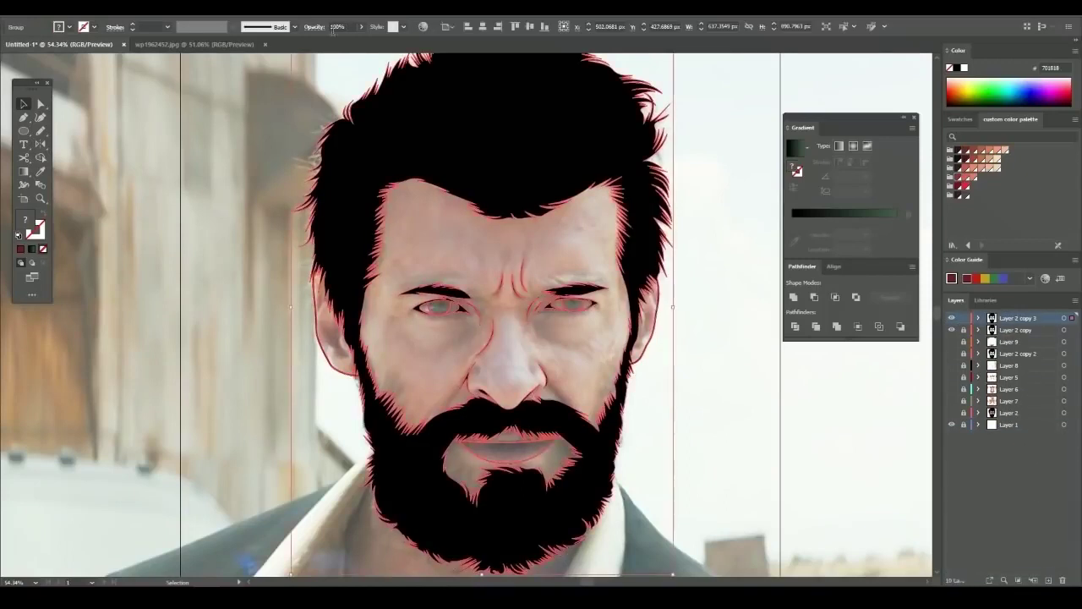
pyautogui.click(953, 329)
pyautogui.hotkey('ctrl', 'l')
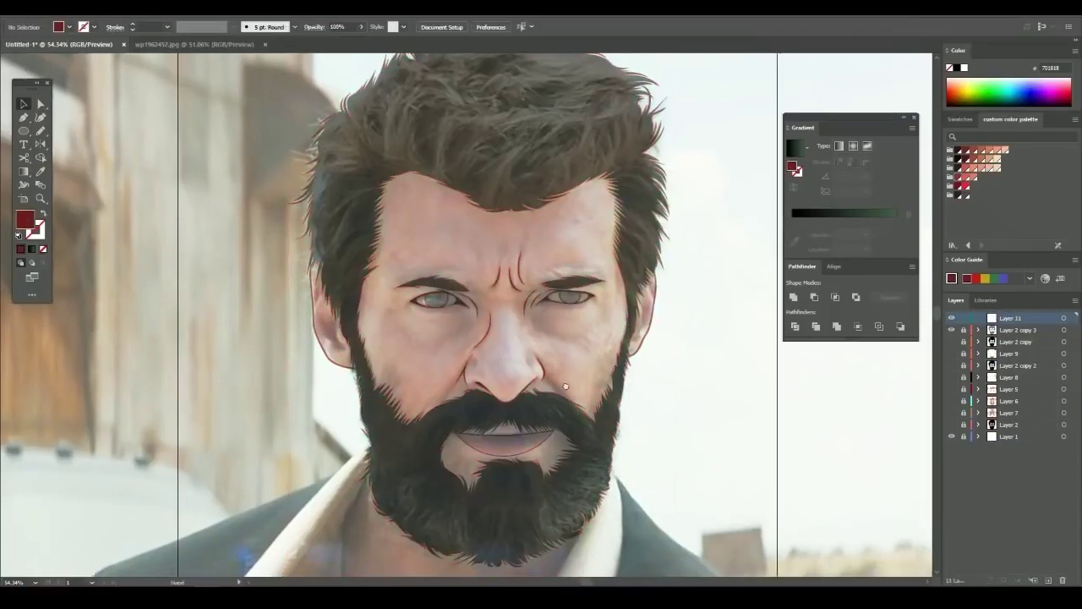
pyautogui.moveTo(492, 298); pyautogui.dragTo(505, 325)
pyautogui.scroll(3, 506, 325)
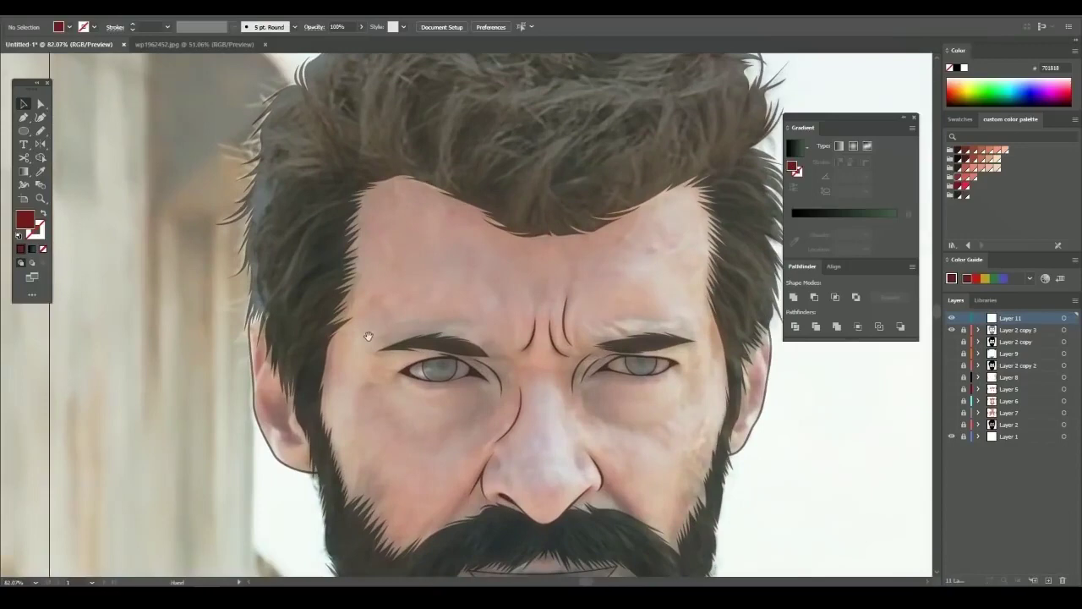
pyautogui.scroll(-1, 368, 336)
pyautogui.moveTo(598, 255); pyautogui.dragTo(535, 331)
pyautogui.click(959, 118)
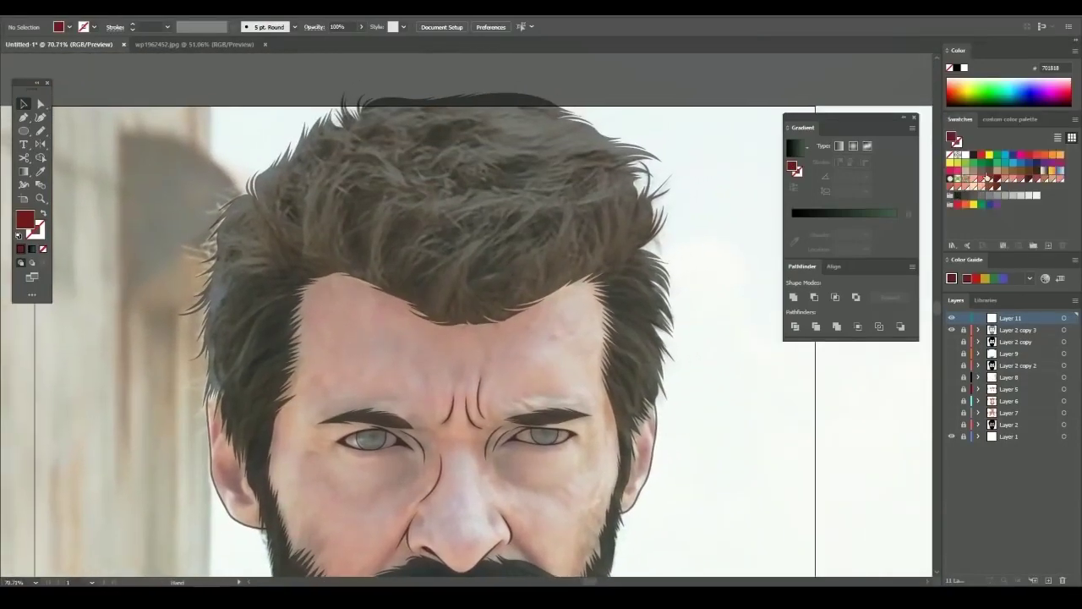
# Pen-draw several thin curved hair strands over the hair beside the left temple
pyautogui.scroll(5, 323, 368)
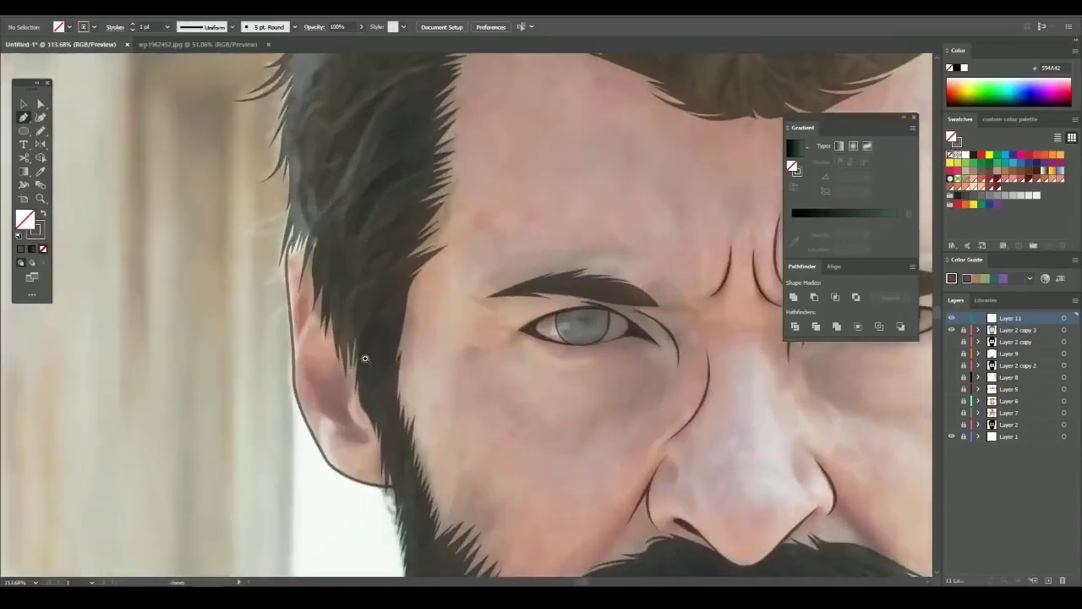
pyautogui.moveTo(382, 380)
pyautogui.mouseDown()
pyautogui.moveTo(431, 300)
pyautogui.moveTo(429, 314)
pyautogui.mouseUp()
pyautogui.scroll(2, 457, 286)
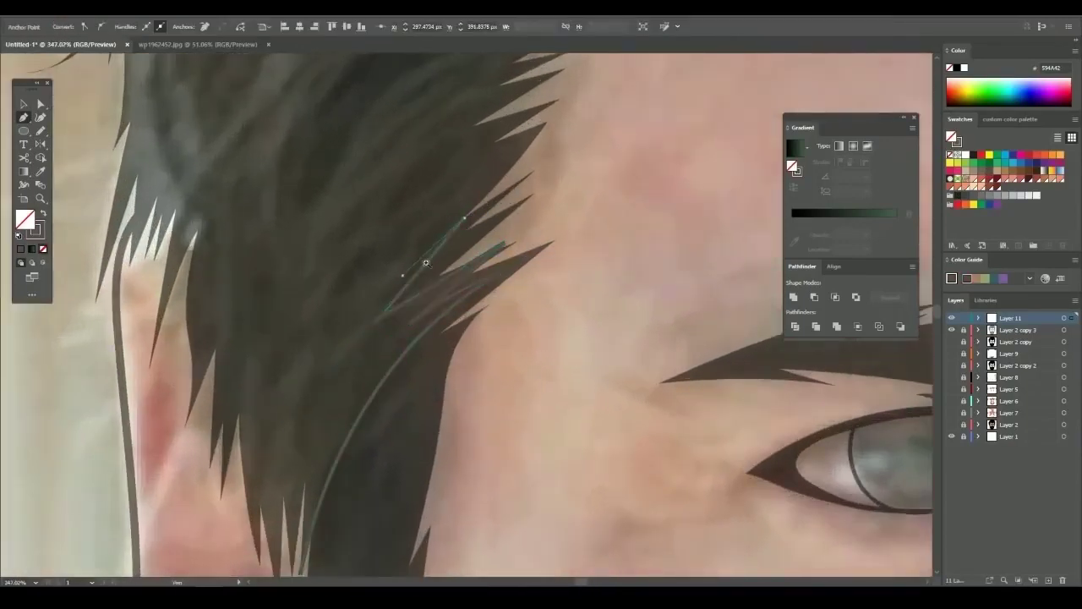
pyautogui.scroll(-1, 426, 263)
pyautogui.moveTo(426, 262); pyautogui.dragTo(410, 376)
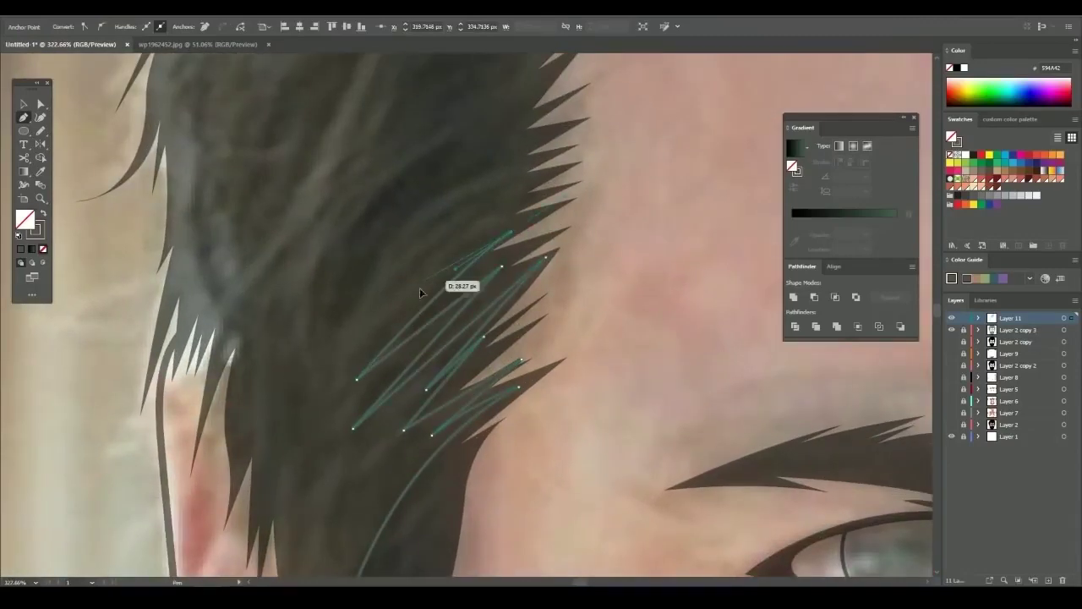
pyautogui.scroll(3, 501, 262)
pyautogui.moveTo(475, 209)
pyautogui.mouseDown()
pyautogui.moveTo(502, 262)
pyautogui.moveTo(407, 329)
pyautogui.moveTo(434, 299)
pyautogui.mouseUp()
pyautogui.scroll(-2, 524, 262)
pyautogui.scroll(1, 435, 300)
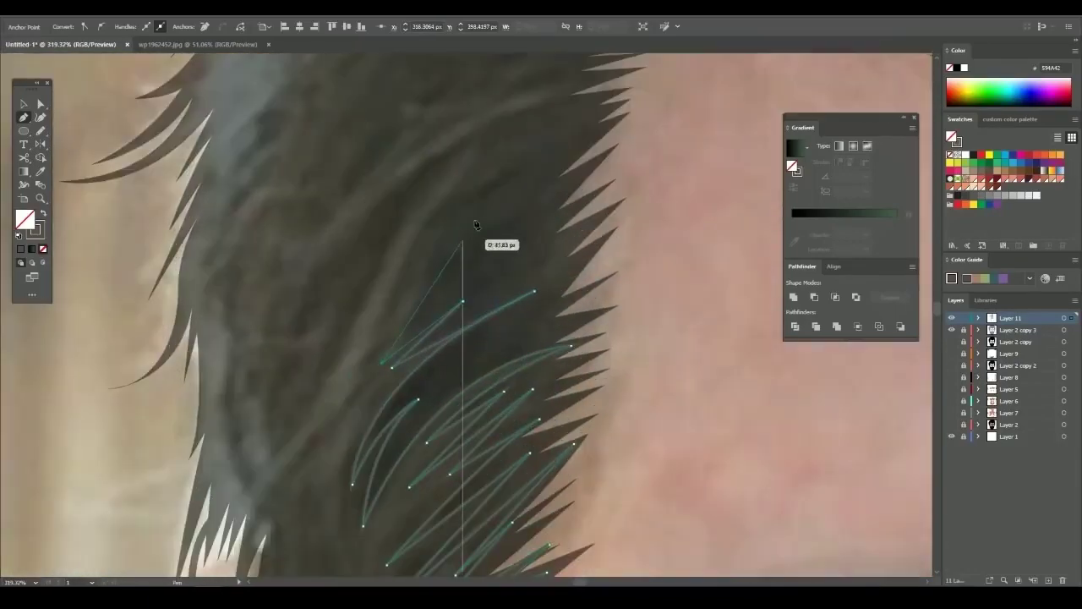
pyautogui.click(482, 220)
pyautogui.moveTo(385, 321); pyautogui.dragTo(384, 324)
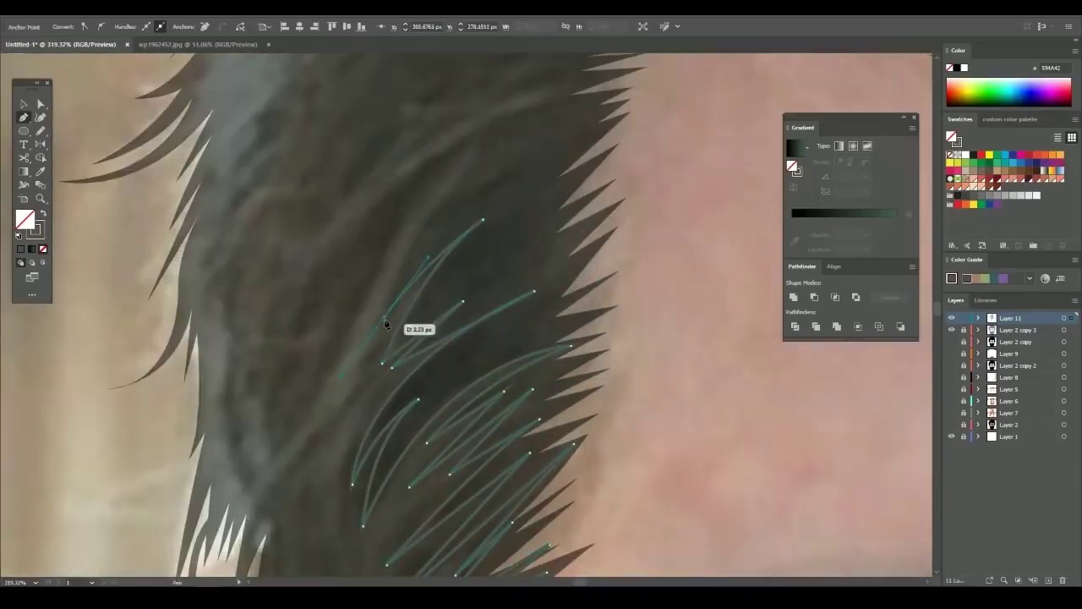
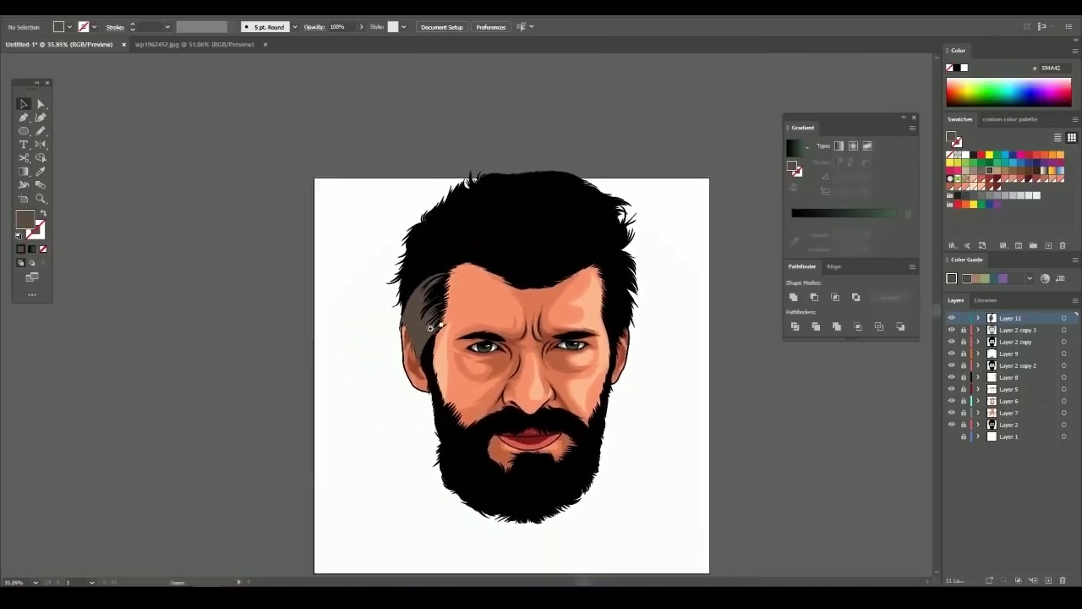
# Darken the light-tan temple hair strand to muted brown by lowering its Recolor Artwork brightness
pyautogui.scroll(3, 432, 327)
pyautogui.moveTo(951, 425); pyautogui.dragTo(952, 331)
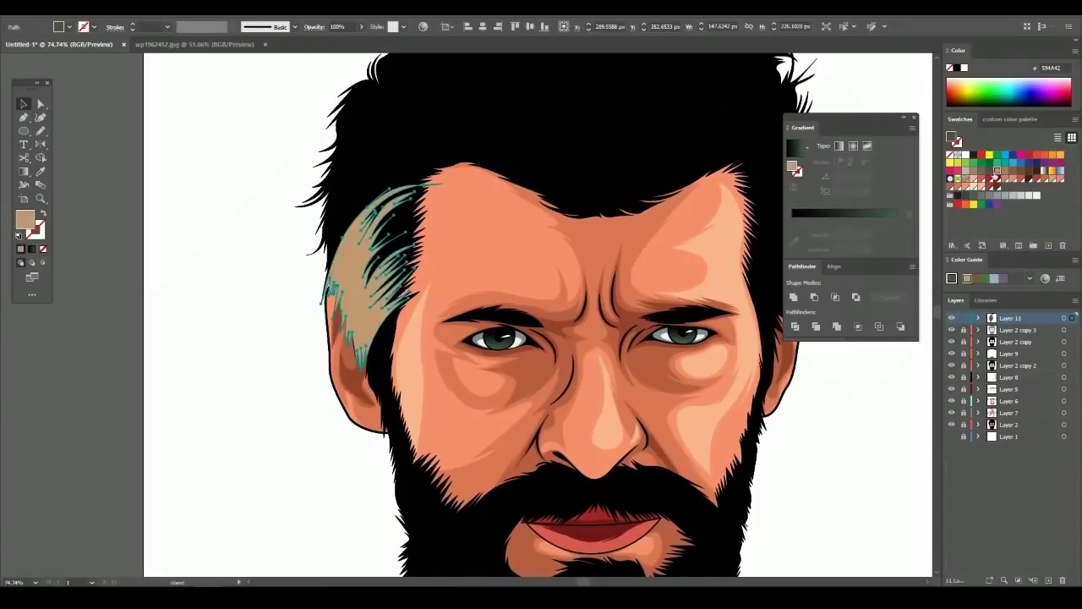
pyautogui.click(420, 286)
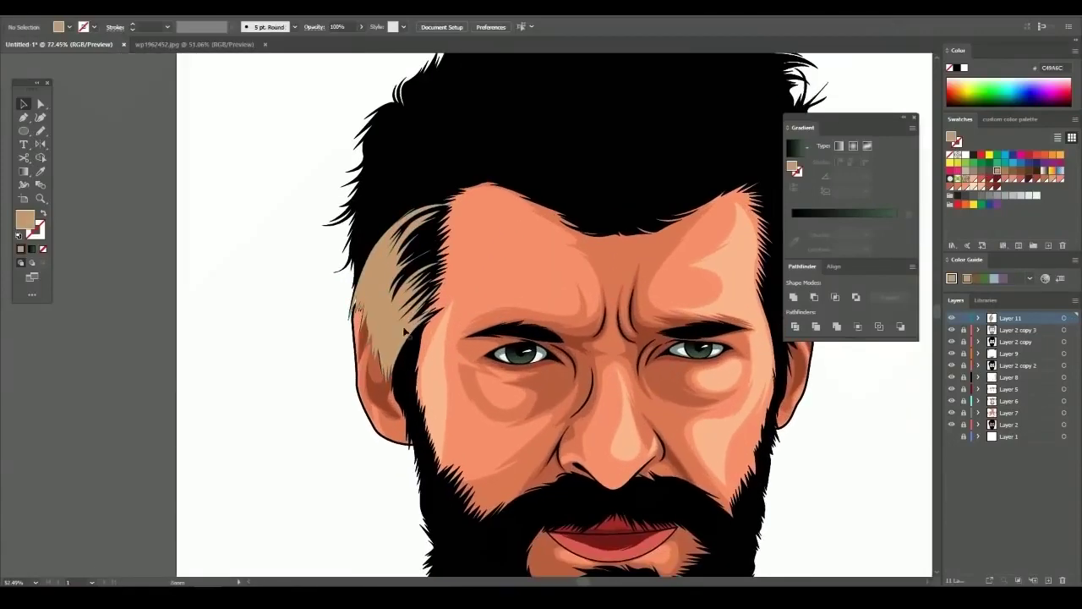
pyautogui.scroll(1, 521, 275)
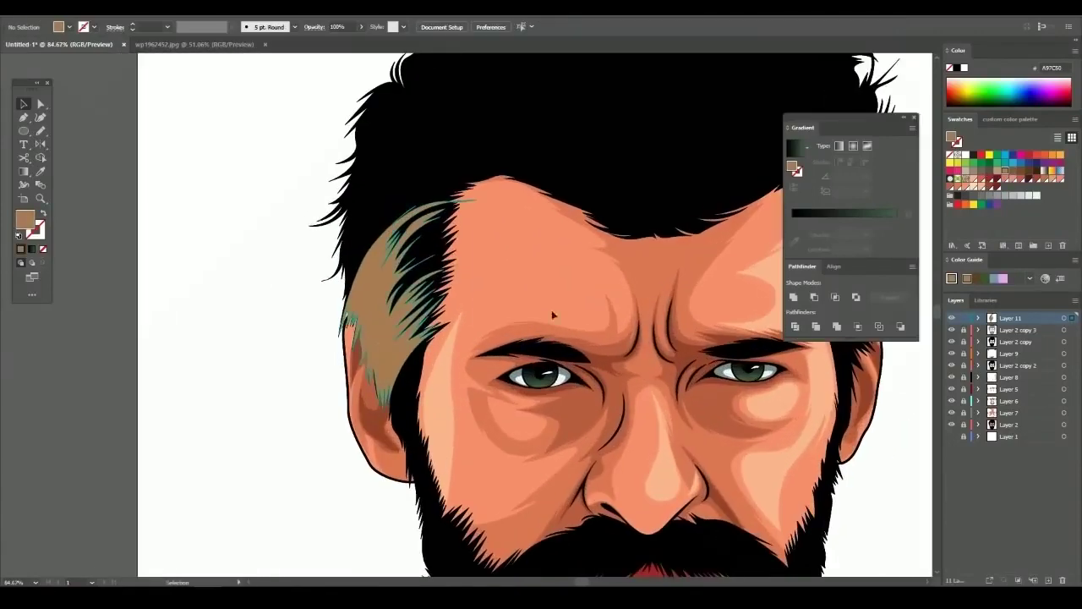
pyautogui.click(1045, 278)
pyautogui.moveTo(752, 386)
pyautogui.mouseDown()
pyautogui.moveTo(741, 369)
pyautogui.moveTo(734, 391)
pyautogui.mouseUp()
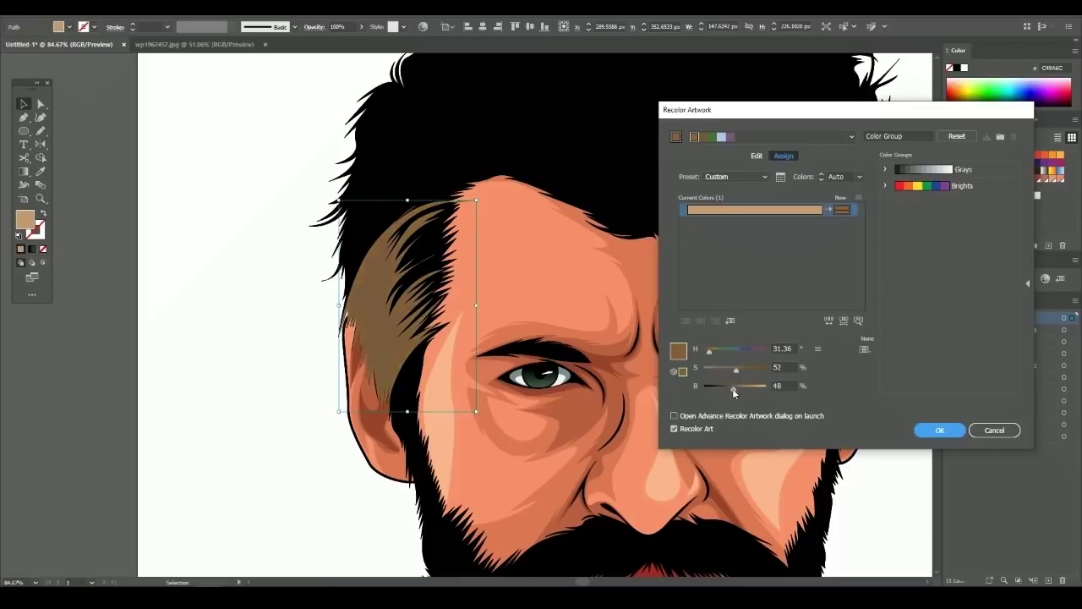
pyautogui.click(939, 432)
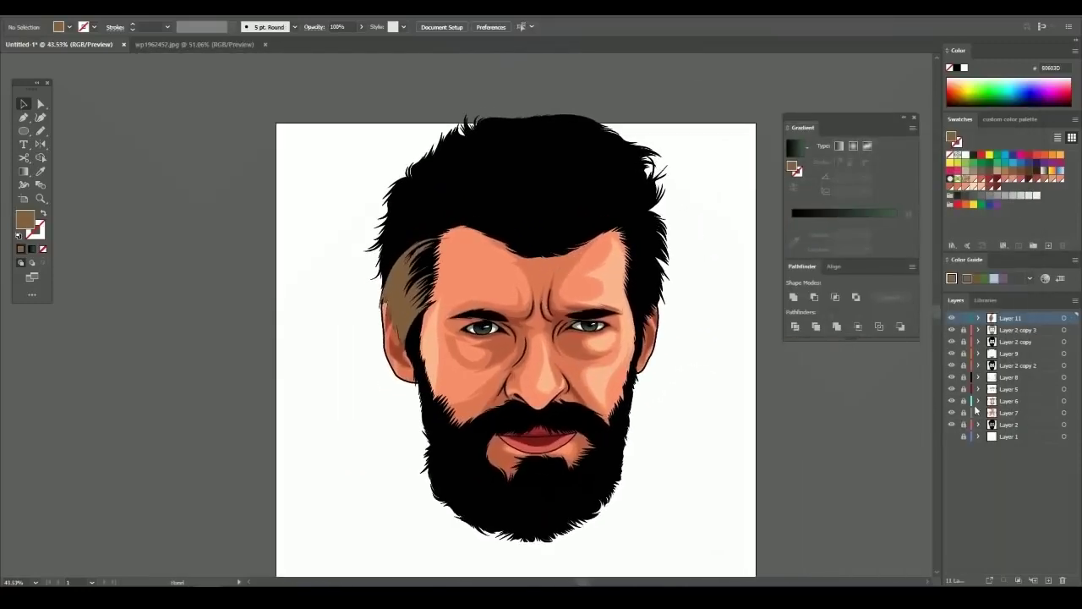
pyautogui.moveTo(951, 342); pyautogui.dragTo(950, 424)
pyautogui.click(951, 436)
# Trace the first thin curved hair strand along the left hairline with the Pen tool
pyautogui.scroll(5, 421, 254)
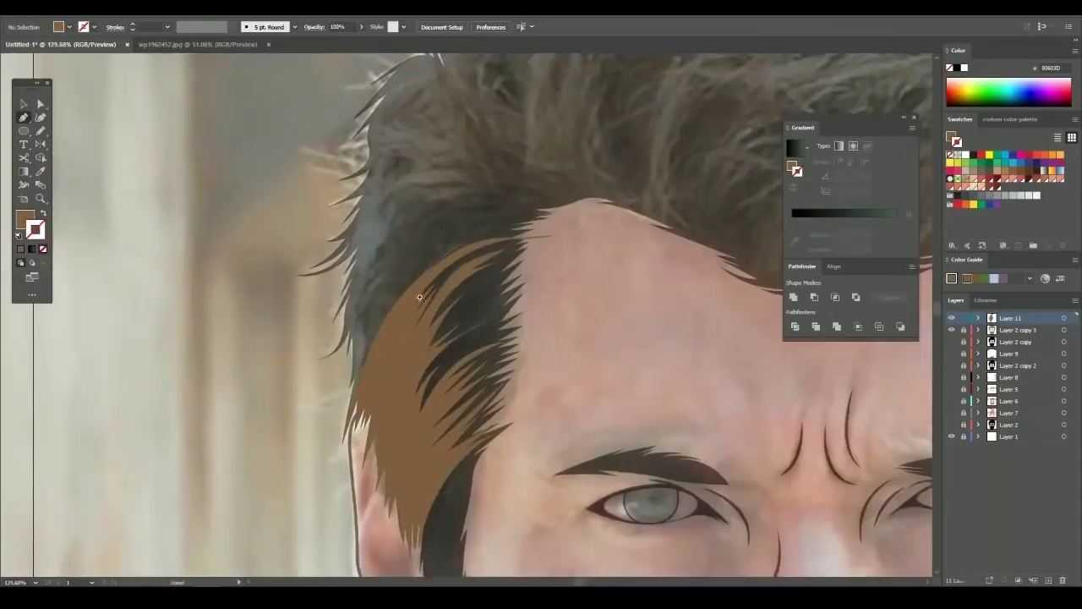
pyautogui.moveTo(461, 252); pyautogui.dragTo(385, 319)
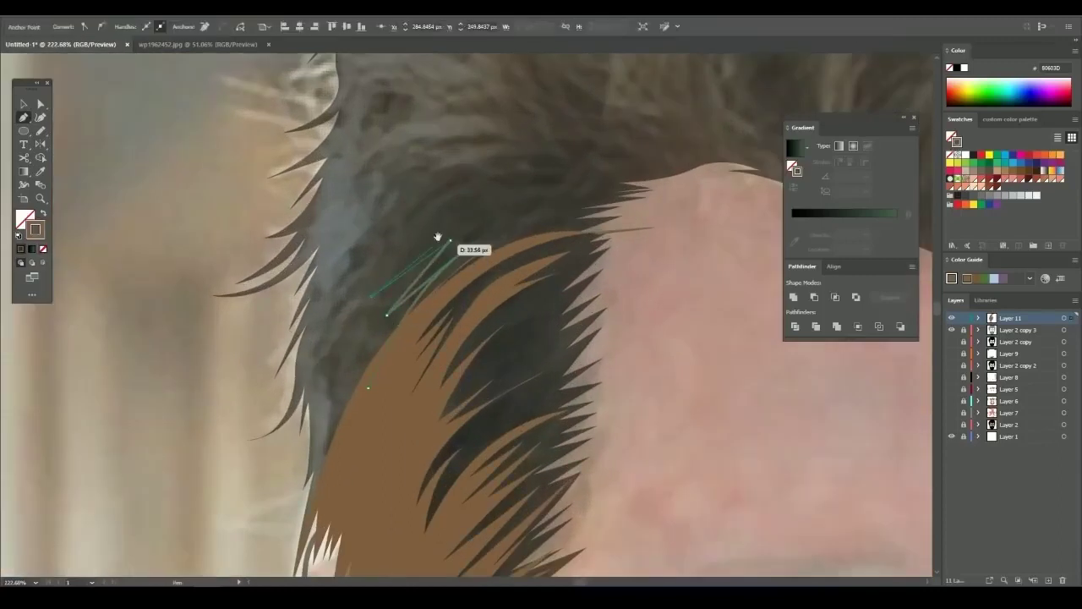
pyautogui.moveTo(438, 237); pyautogui.dragTo(359, 338)
pyautogui.moveTo(431, 309); pyautogui.dragTo(487, 306)
pyautogui.moveTo(558, 306); pyautogui.dragTo(579, 301)
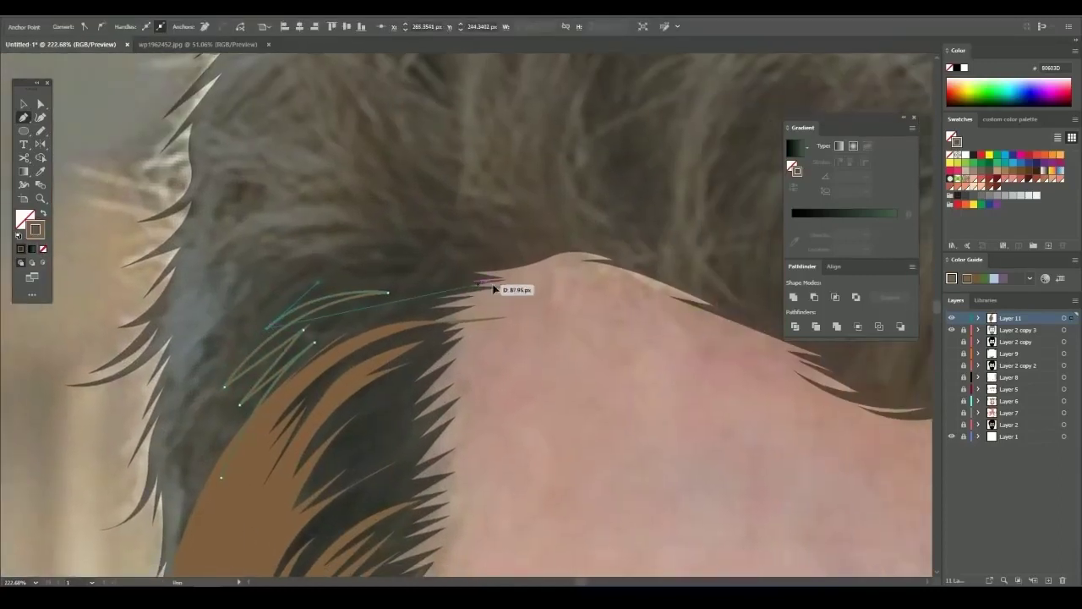
pyautogui.moveTo(495, 290); pyautogui.dragTo(664, 302)
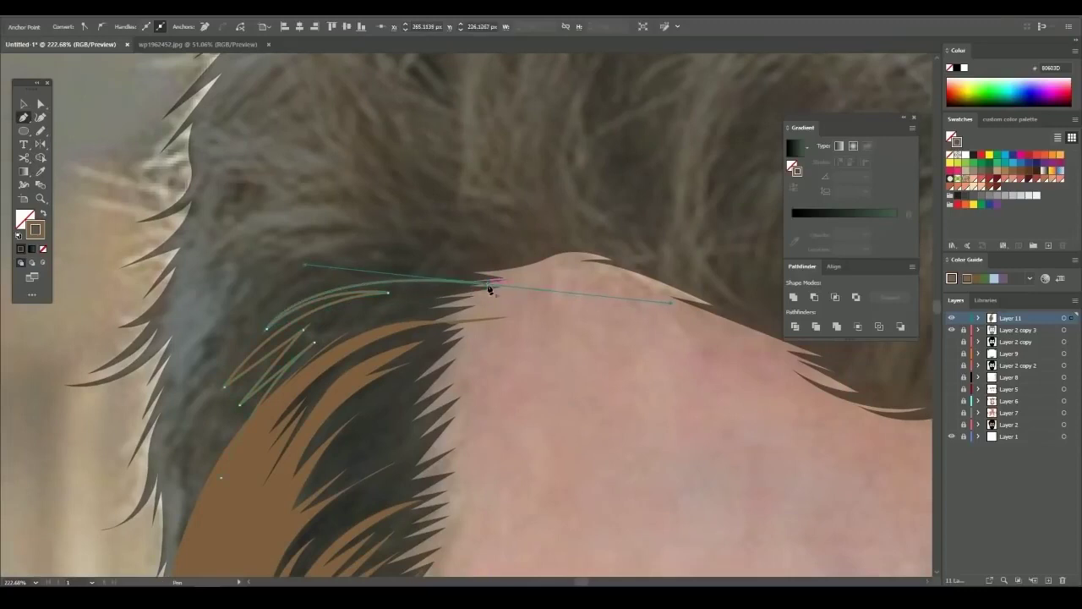
pyautogui.scroll(2, 490, 285)
pyautogui.moveTo(393, 308); pyautogui.dragTo(412, 315)
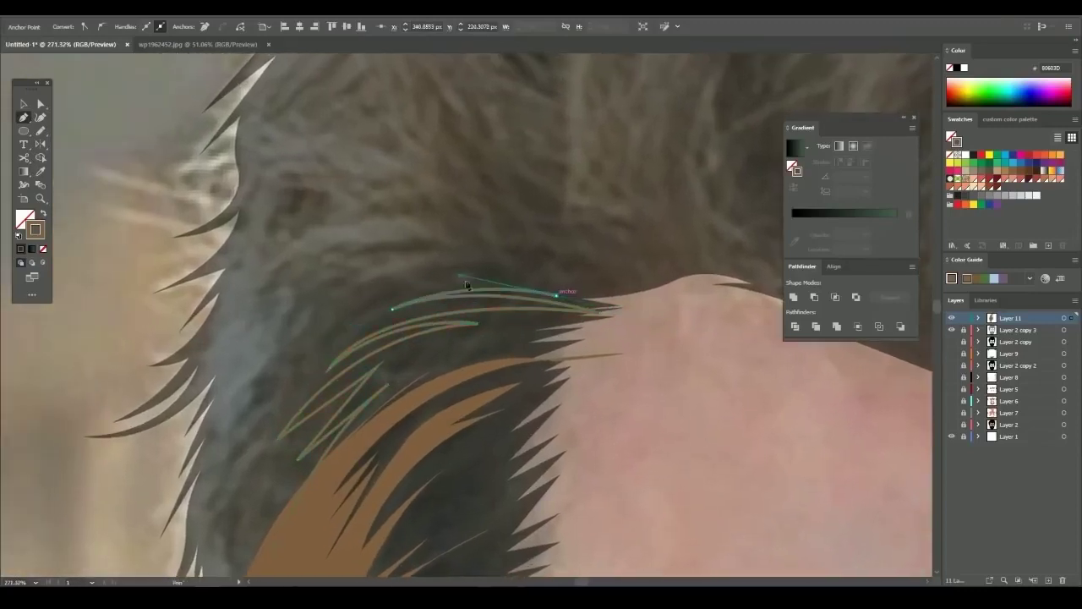
pyautogui.moveTo(397, 277); pyautogui.dragTo(407, 290)
pyautogui.scroll(2, 575, 293)
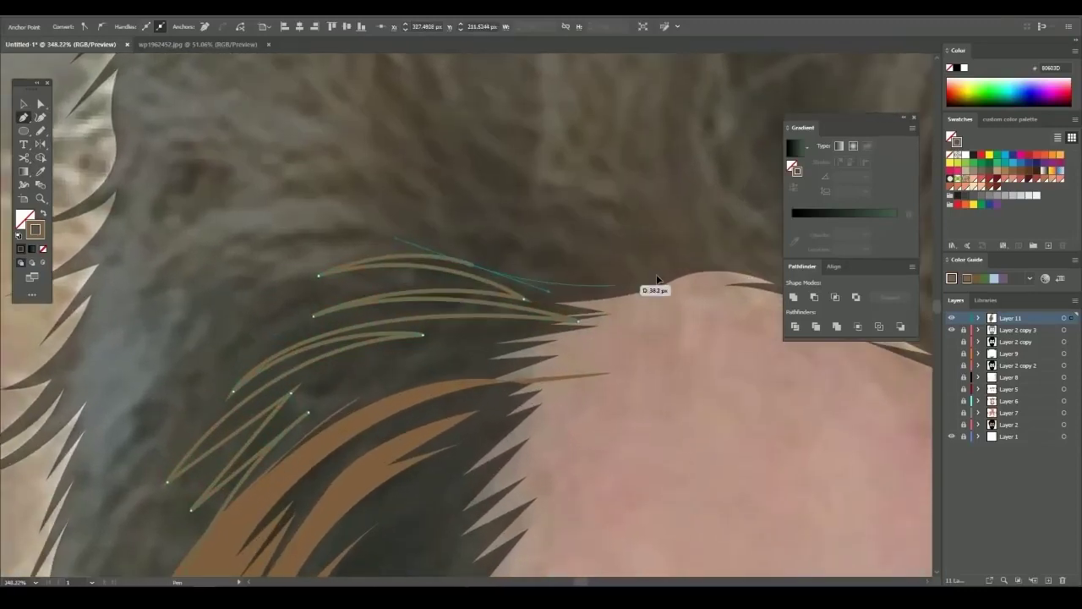
pyautogui.moveTo(558, 290); pyautogui.dragTo(570, 280)
pyautogui.scroll(-1, 333, 308)
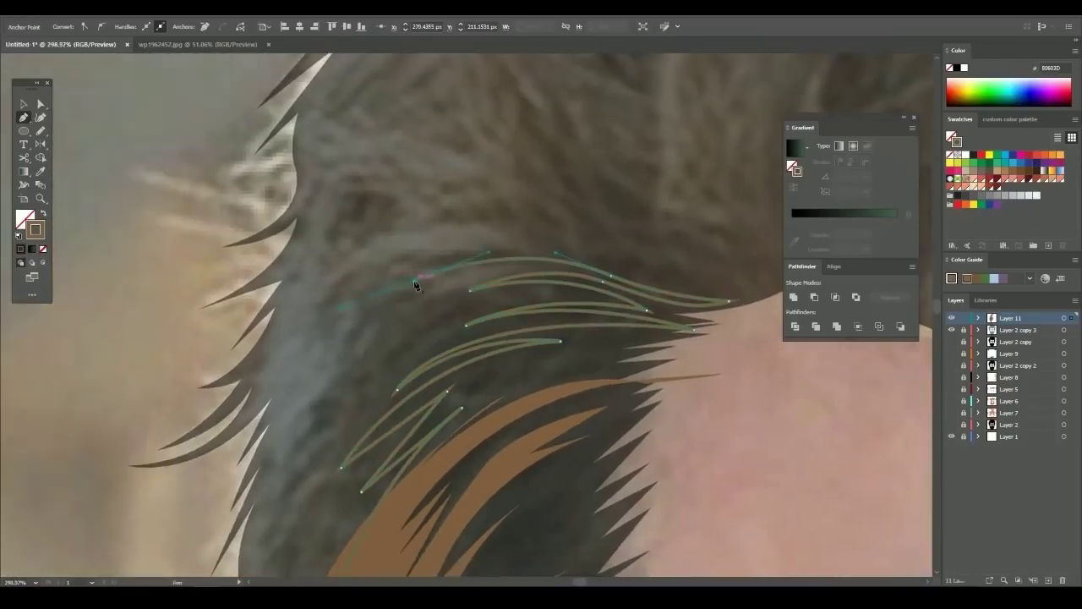
pyautogui.scroll(2, 415, 285)
# Shape another strand from the hairline up to a pointed hair spike tip
pyautogui.moveTo(415, 285)
pyautogui.mouseDown()
pyautogui.moveTo(493, 272)
pyautogui.moveTo(359, 223)
pyautogui.mouseUp()
pyautogui.scroll(-3, 541, 278)
pyautogui.scroll(1, 478, 292)
pyautogui.scroll(1, 465, 293)
pyautogui.scroll(-1, 398, 249)
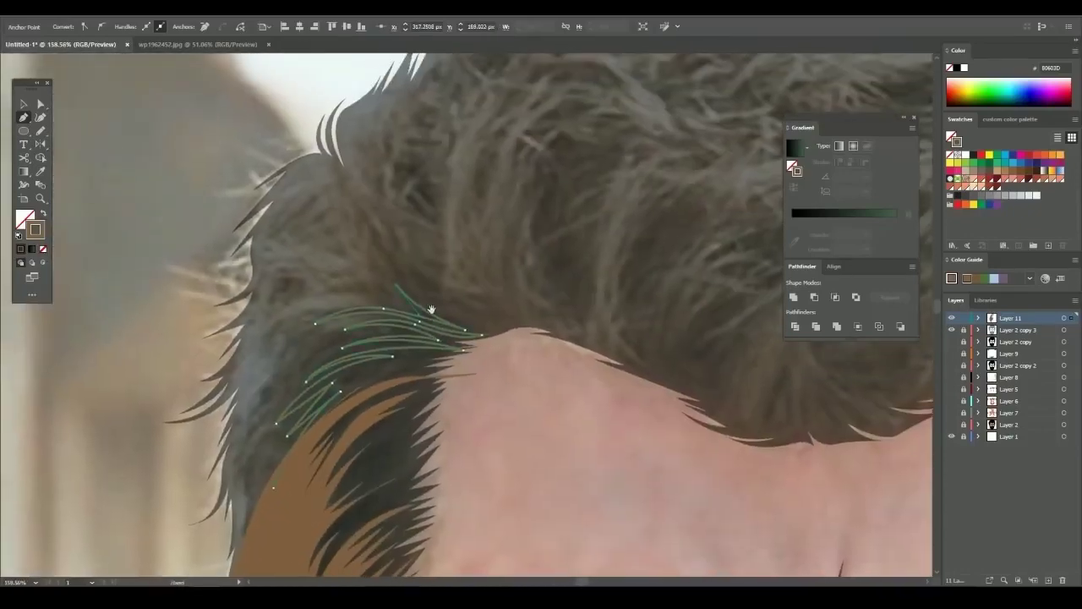
pyautogui.scroll(-2, 430, 309)
pyautogui.scroll(3, 507, 355)
pyautogui.moveTo(536, 374); pyautogui.dragTo(541, 382)
pyautogui.scroll(-3, 541, 381)
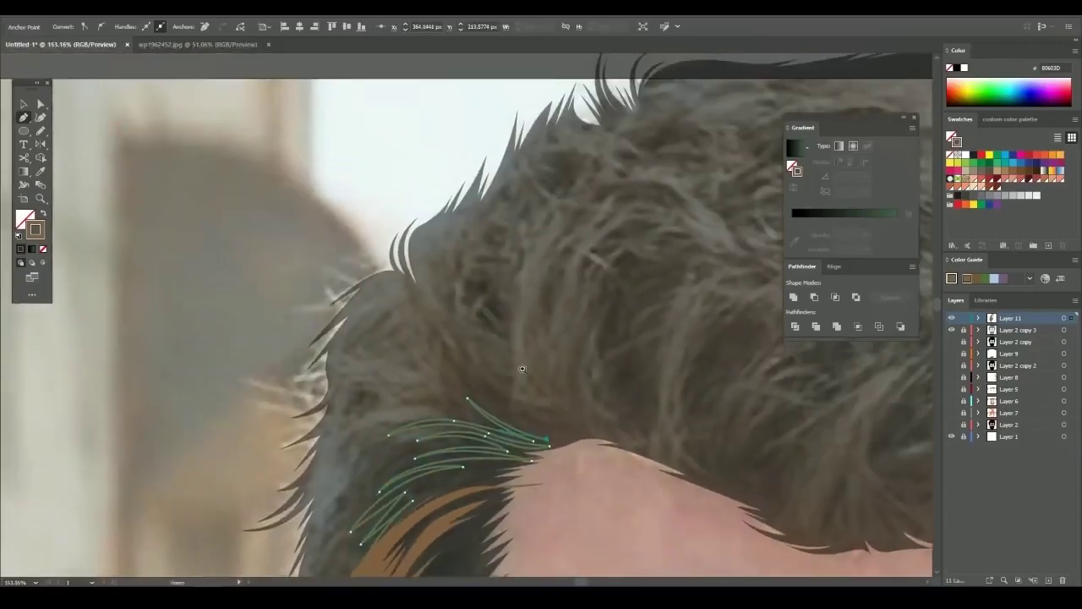
pyautogui.scroll(1, 422, 262)
pyautogui.click(453, 333)
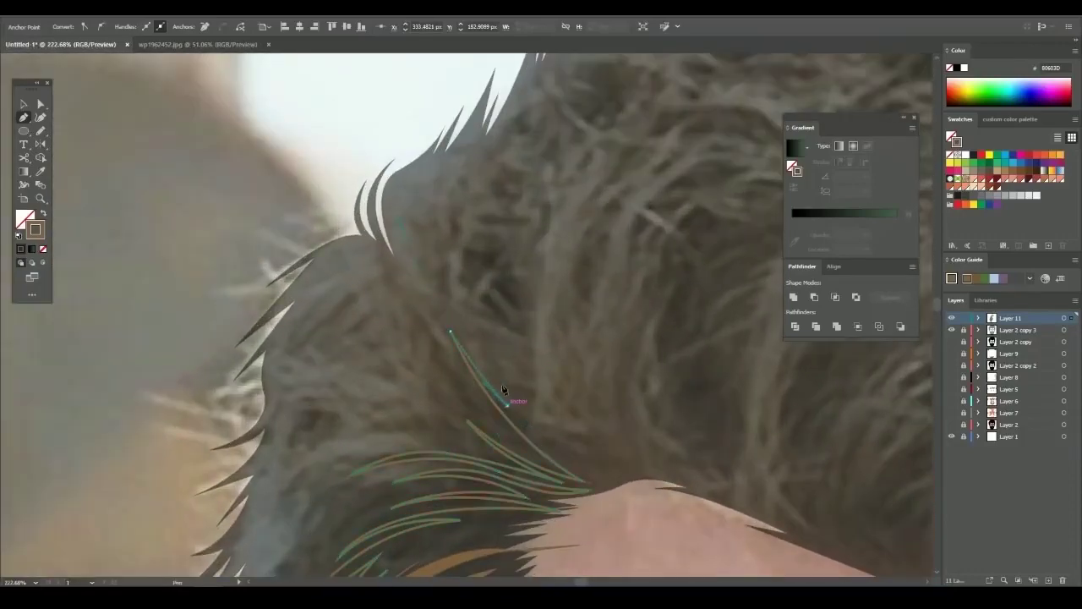
pyautogui.scroll(-1, 503, 390)
pyautogui.scroll(2, 467, 285)
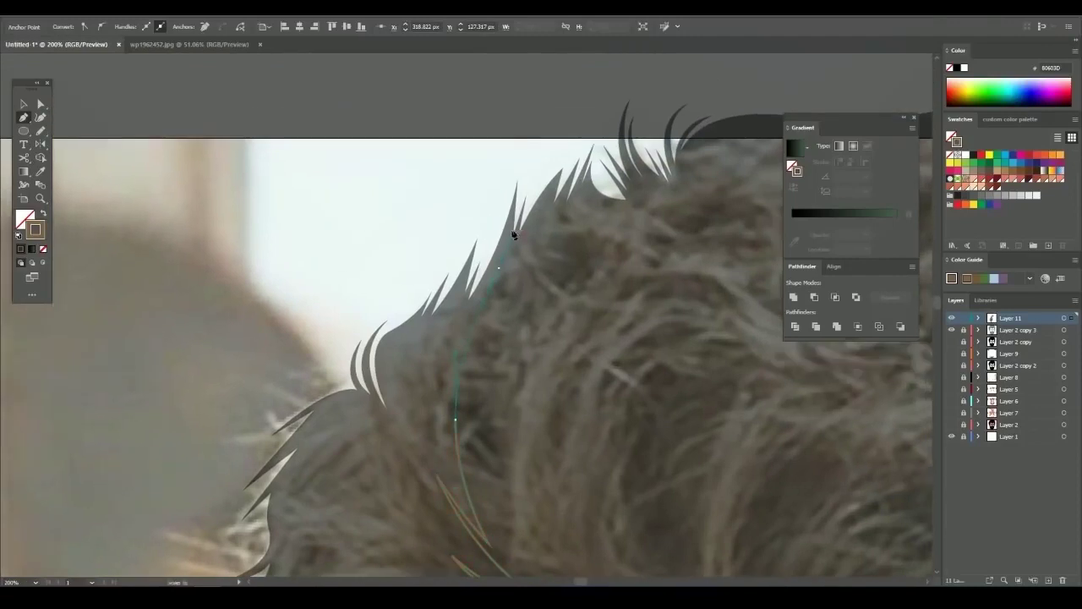
pyautogui.moveTo(533, 137); pyautogui.dragTo(518, 216)
pyautogui.scroll(3, 471, 298)
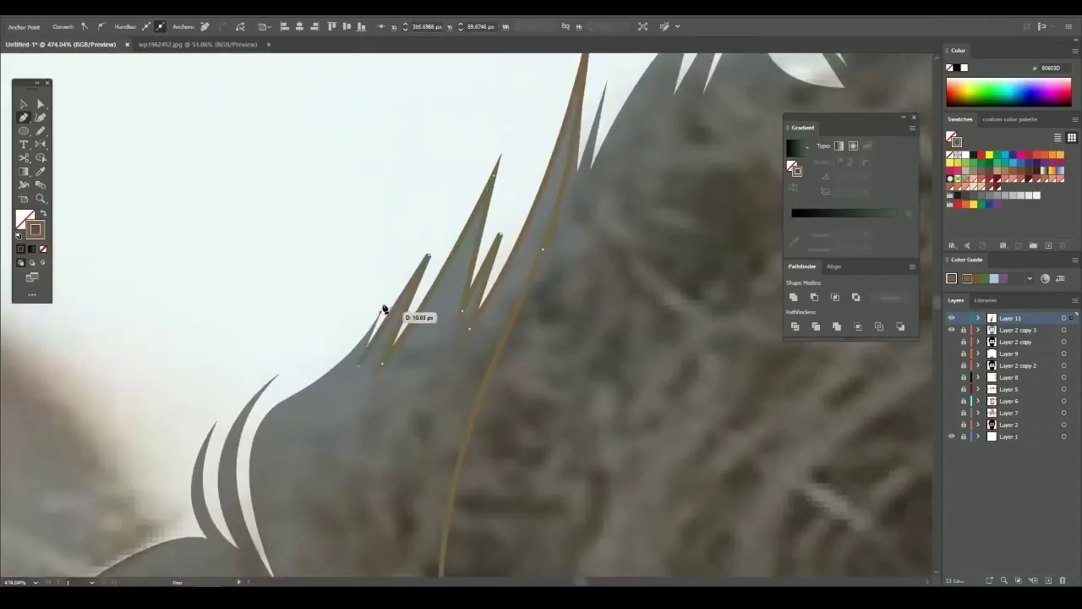
pyautogui.scroll(-3, 386, 310)
# Trace the crescent-shaped hair spike along its edge down to its base and finish it
pyautogui.moveTo(387, 233); pyautogui.dragTo(337, 259)
pyautogui.moveTo(338, 332); pyautogui.dragTo(342, 359)
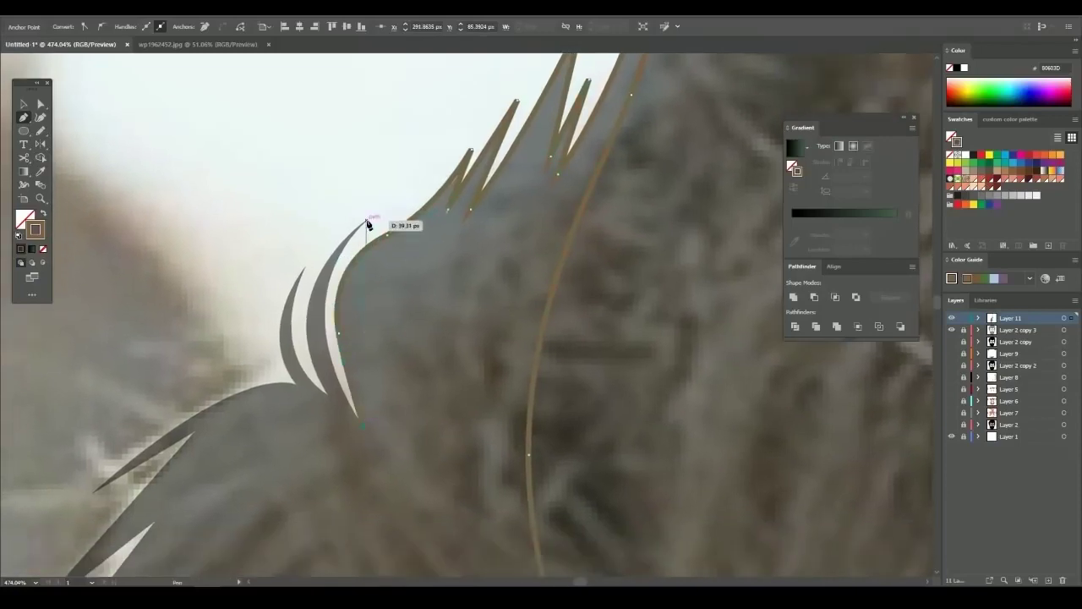
pyautogui.moveTo(367, 222); pyautogui.dragTo(457, 126)
pyautogui.moveTo(330, 398); pyautogui.dragTo(387, 505)
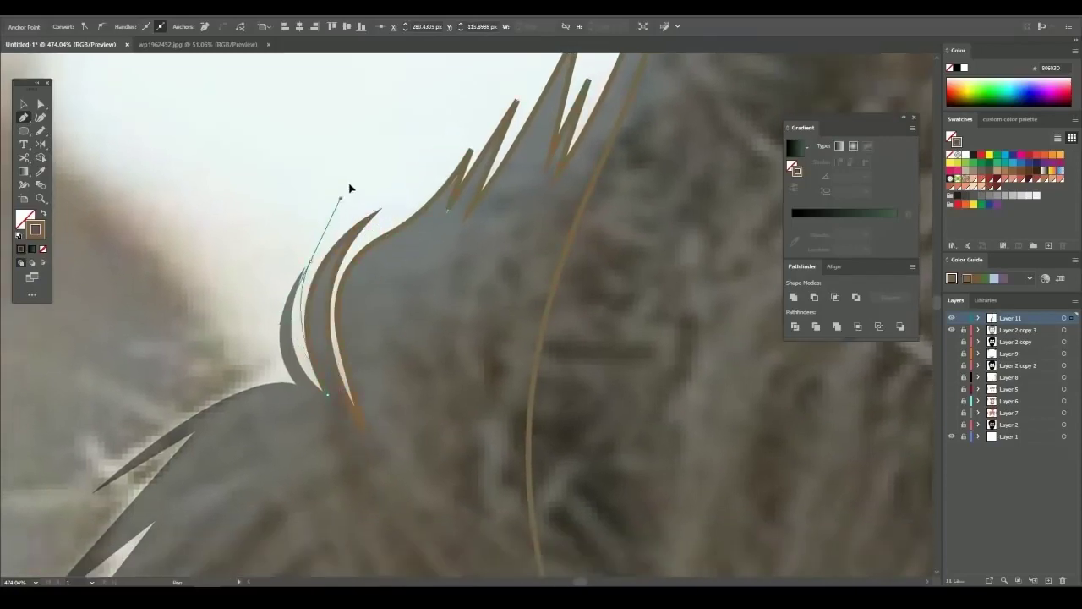
pyautogui.moveTo(313, 389); pyautogui.dragTo(295, 399)
pyautogui.scroll(-5, 474, 256)
pyautogui.hscroll(-8, 474, 256)
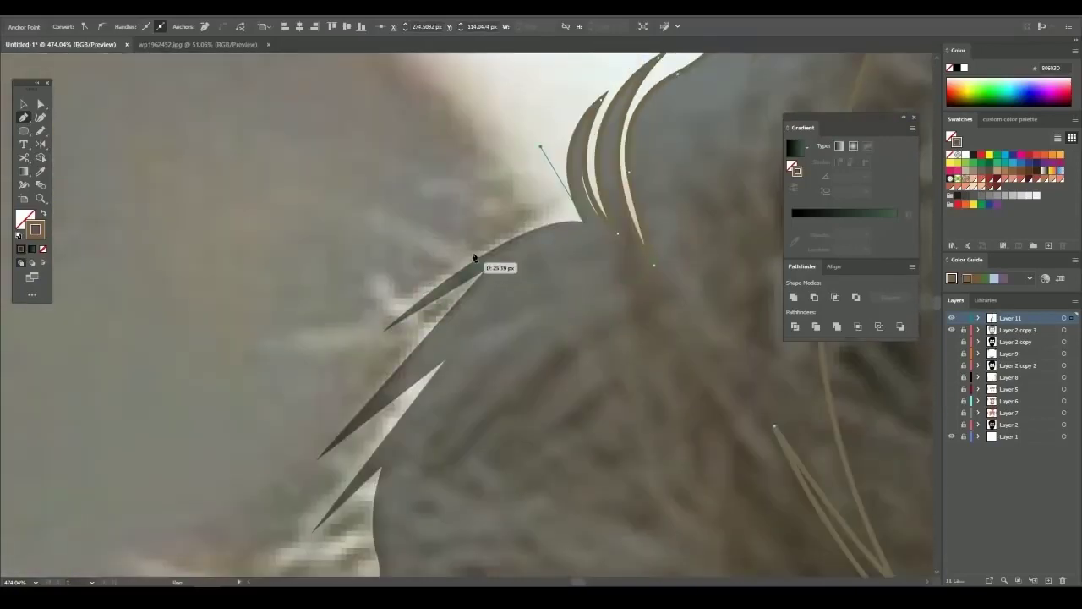
pyautogui.scroll(-2, 383, 334)
pyautogui.scroll(-3, 375, 321)
pyautogui.scroll(-3, 386, 327)
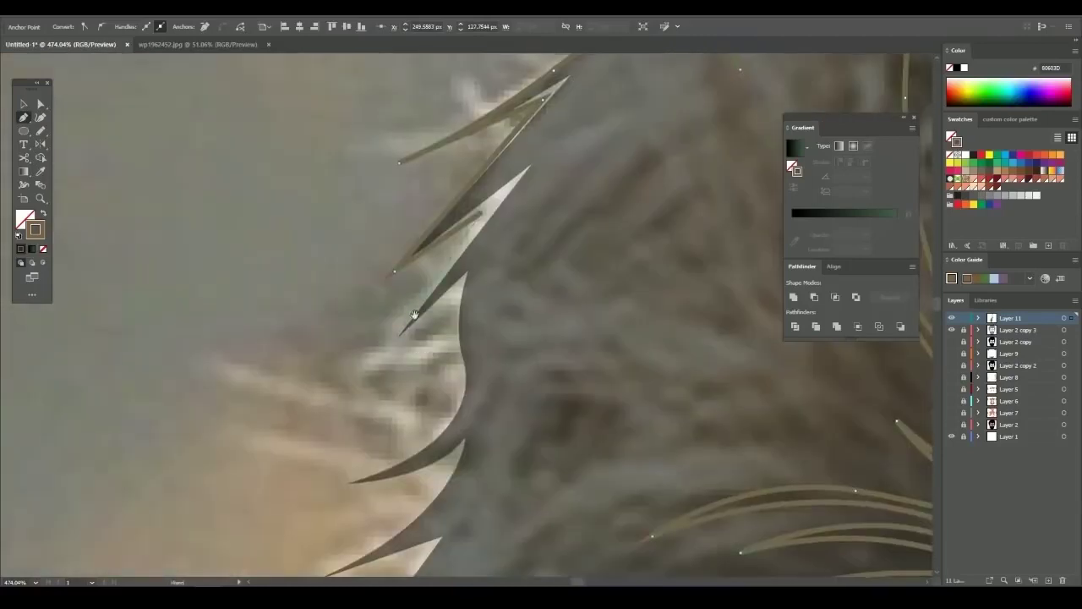
pyautogui.scroll(-3, 415, 366)
pyautogui.click(375, 381)
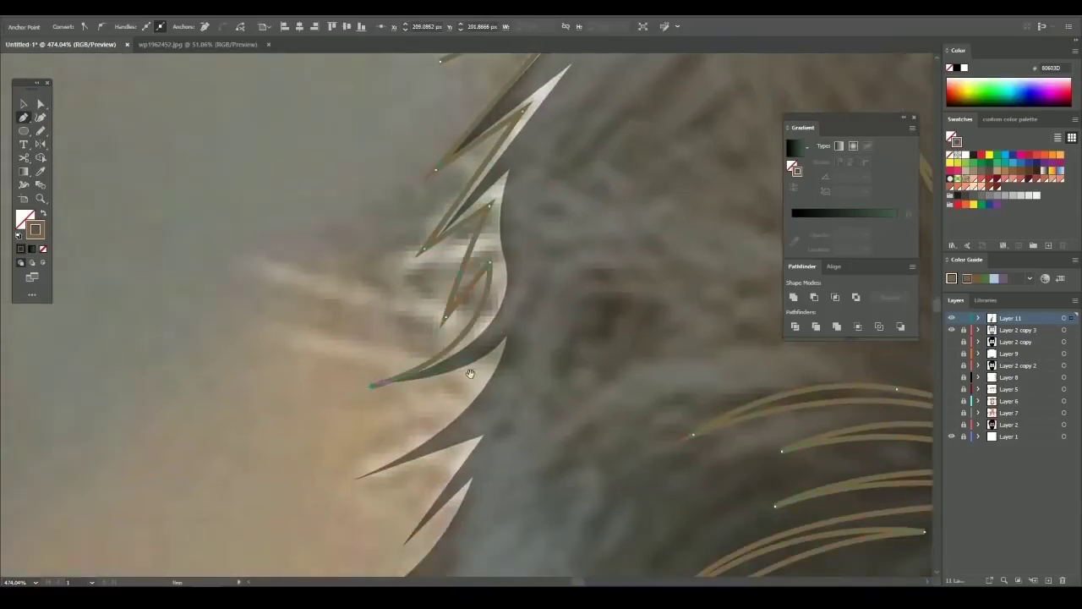
# Add pointed wisp anchors along the strand tips below the spike
pyautogui.scroll(-2, 473, 375)
pyautogui.scroll(-3, 503, 236)
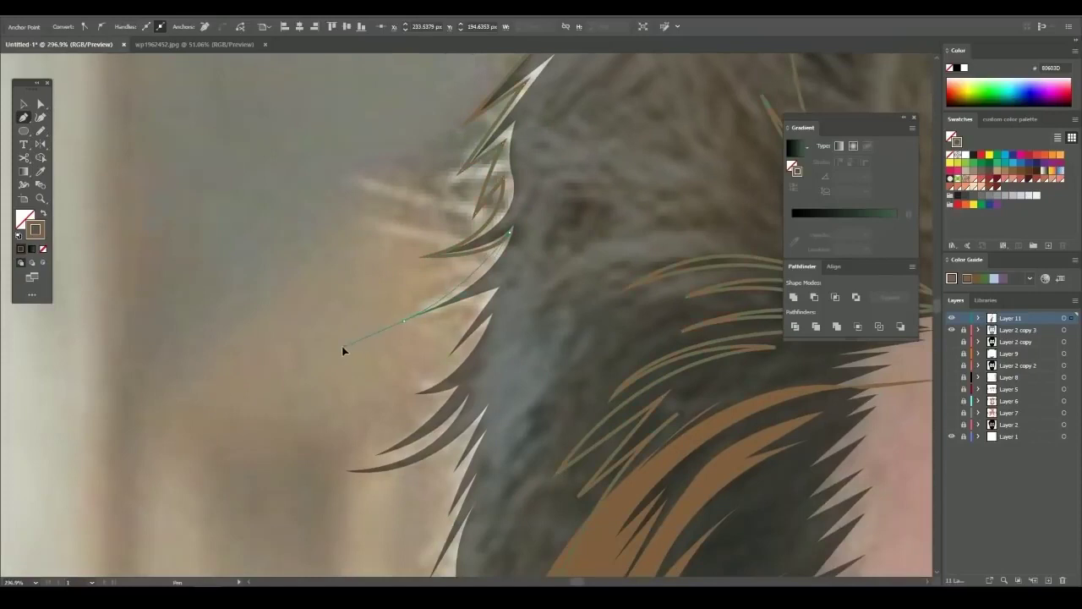
pyautogui.moveTo(440, 361); pyautogui.dragTo(478, 342)
pyautogui.scroll(-1, 348, 402)
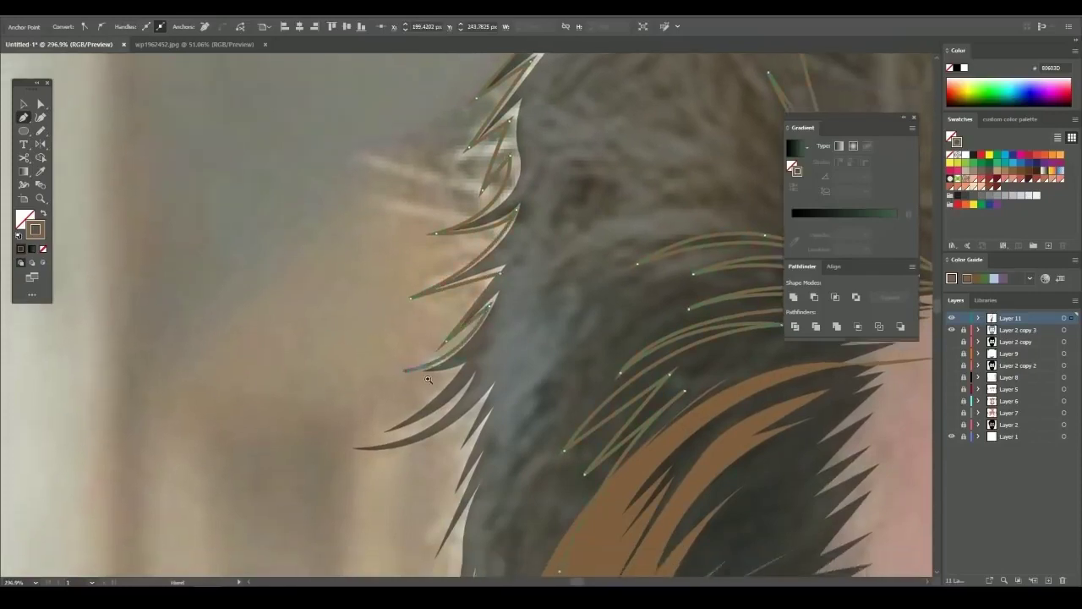
pyautogui.scroll(3, 533, 340)
pyautogui.scroll(-3, 428, 339)
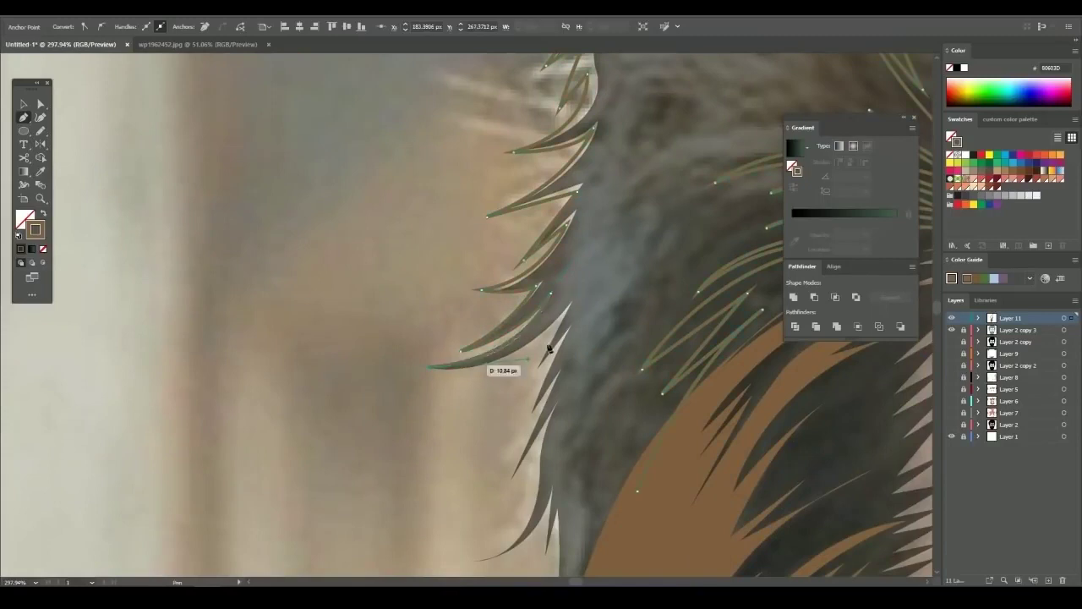
pyautogui.scroll(-5, 515, 441)
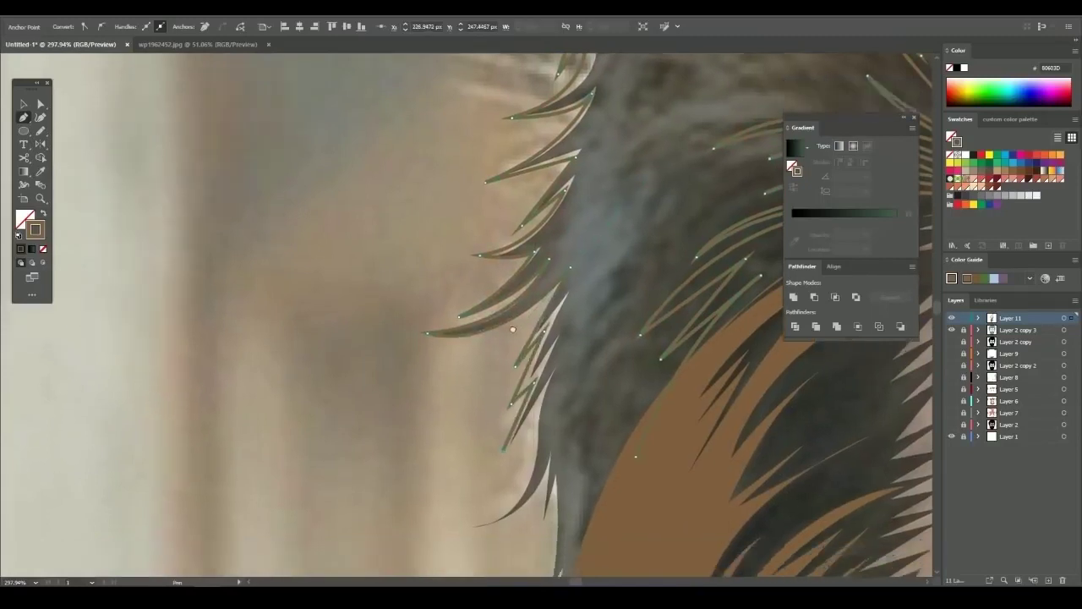
pyautogui.click(495, 307)
pyautogui.click(521, 329)
pyautogui.moveTo(456, 385); pyautogui.dragTo(451, 395)
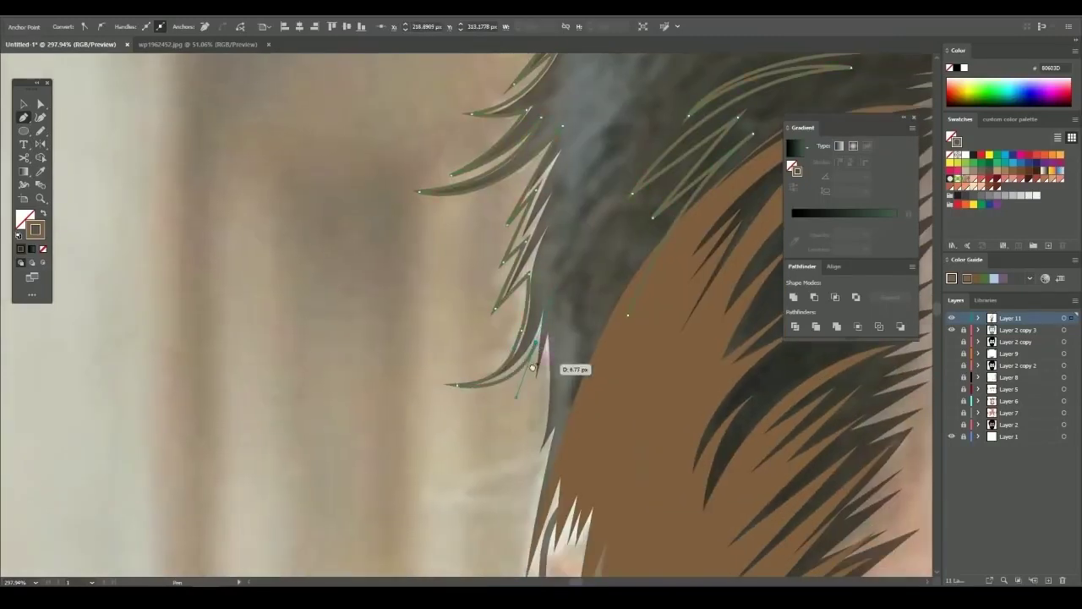
pyautogui.scroll(-2, 541, 338)
pyautogui.scroll(-2, 547, 313)
pyautogui.scroll(-1, 558, 300)
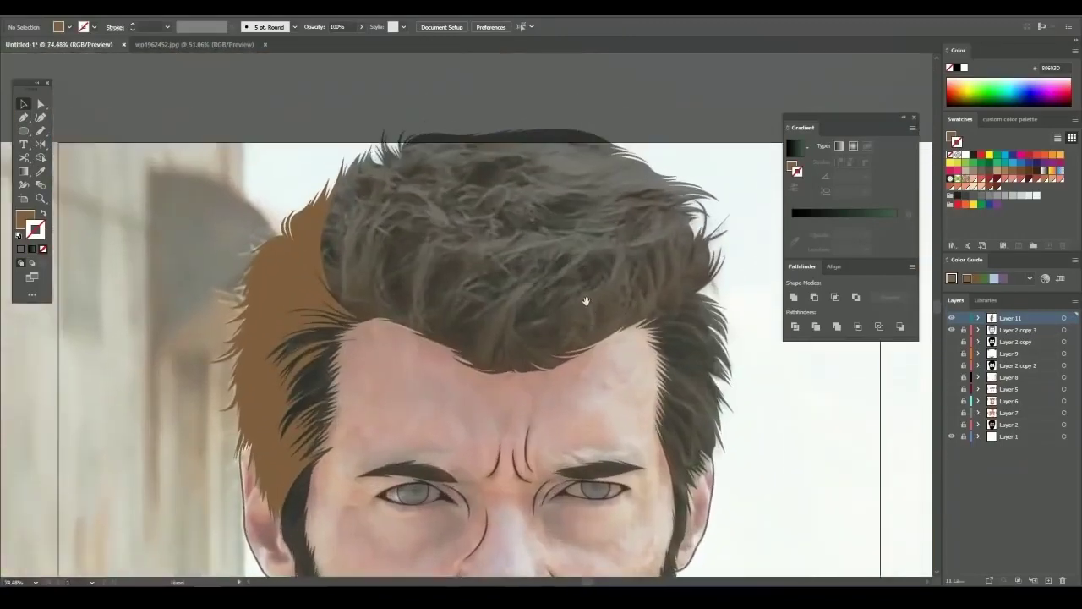
# Draw the first curved strand path over the front curl as an outline
pyautogui.scroll(1, 507, 338)
pyautogui.scroll(1, 471, 362)
pyautogui.hotkey('shift', 'c')
pyautogui.scroll(1, 456, 288)
pyautogui.scroll(2, 490, 242)
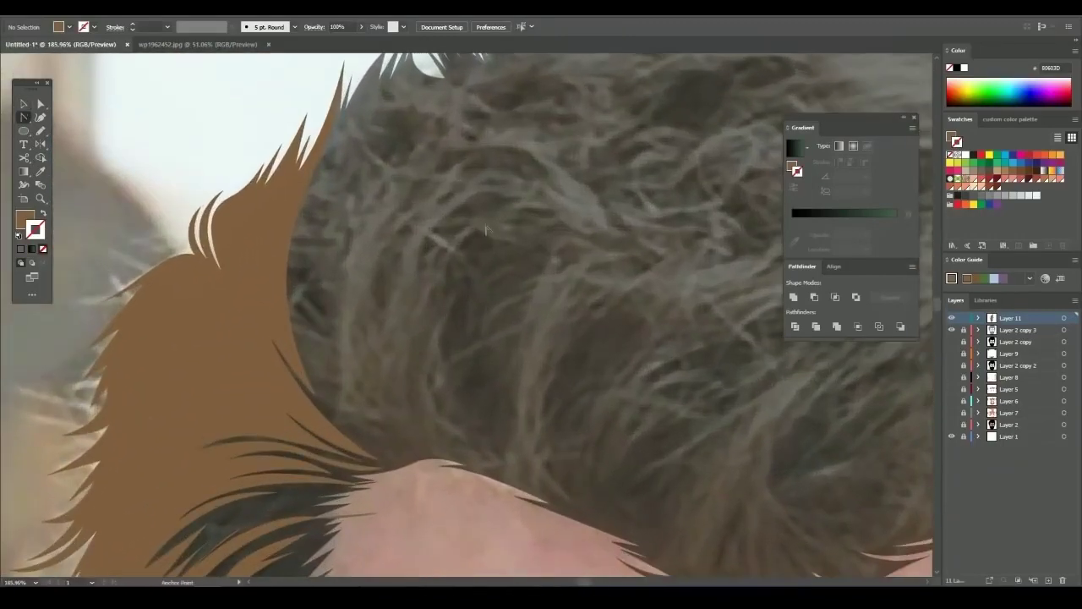
pyautogui.click(471, 242)
pyautogui.click(434, 324)
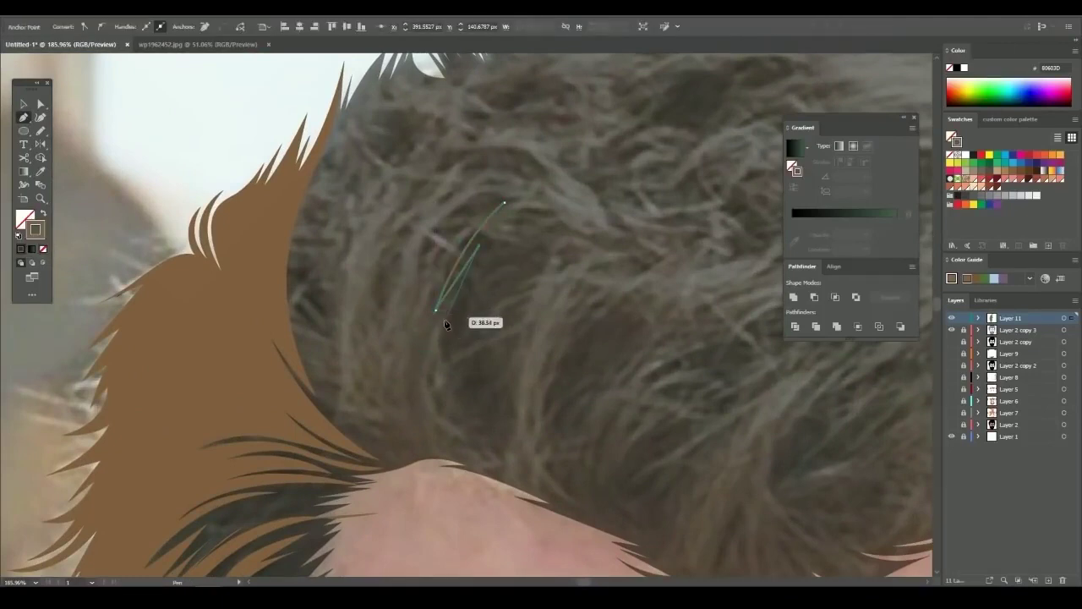
pyautogui.moveTo(448, 303); pyautogui.dragTo(499, 203)
pyautogui.hotkey('shift', 'x')
pyautogui.scroll(-2, 448, 303)
pyautogui.scroll(-1, 448, 236)
pyautogui.moveTo(472, 141); pyautogui.dragTo(484, 352)
pyautogui.scroll(1, 457, 320)
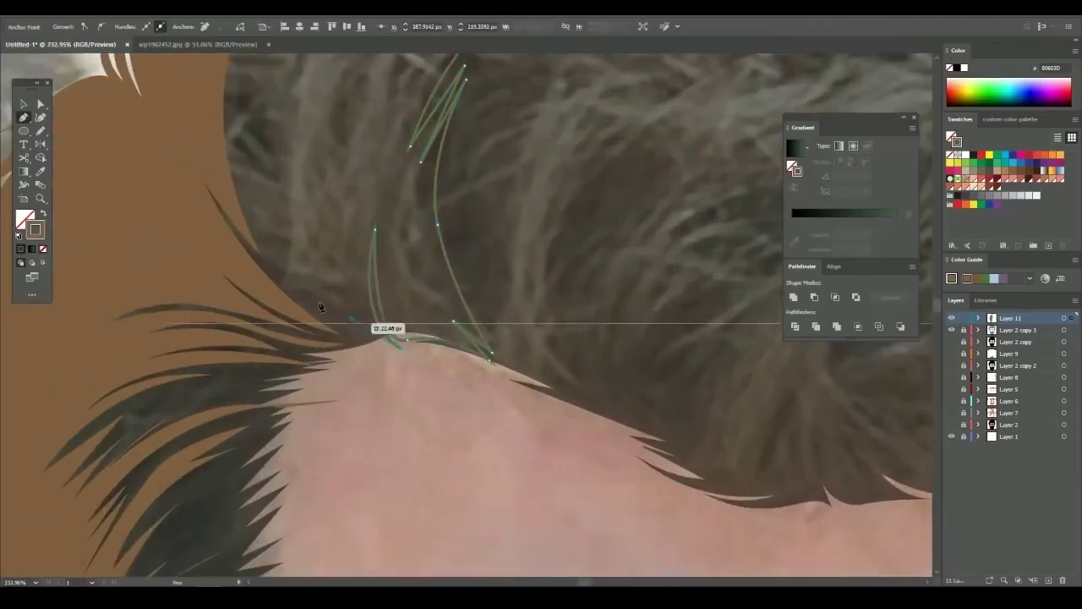
pyautogui.keyDown('alt'); pyautogui.scroll(-2, 411, 268); pyautogui.keyUp('alt')
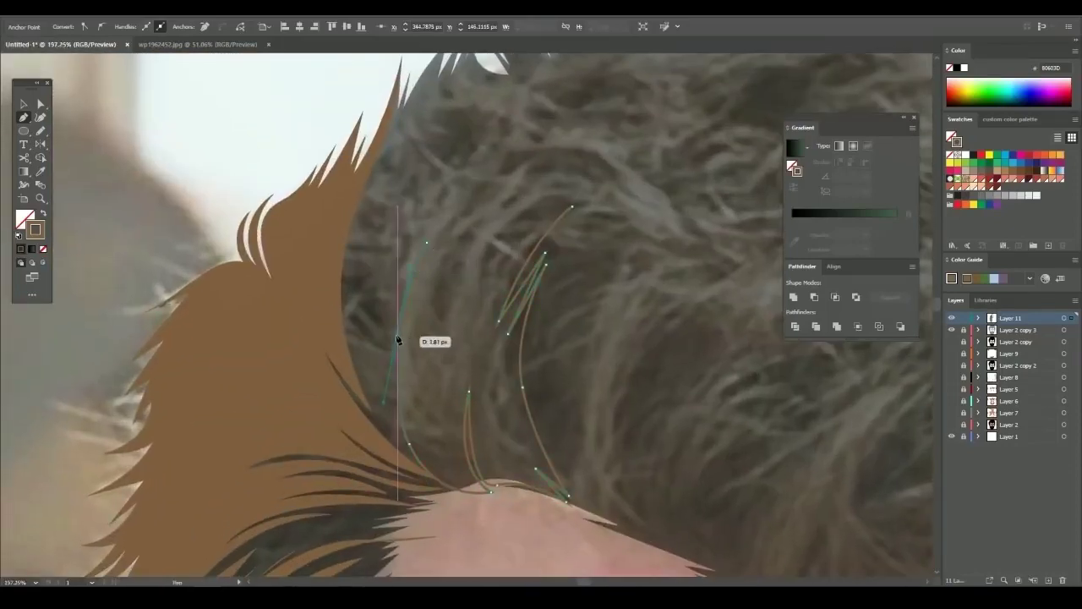
pyautogui.scroll(2, 397, 339)
pyautogui.keyDown('alt'); pyautogui.scroll(1, 528, 272); pyautogui.keyUp('alt')
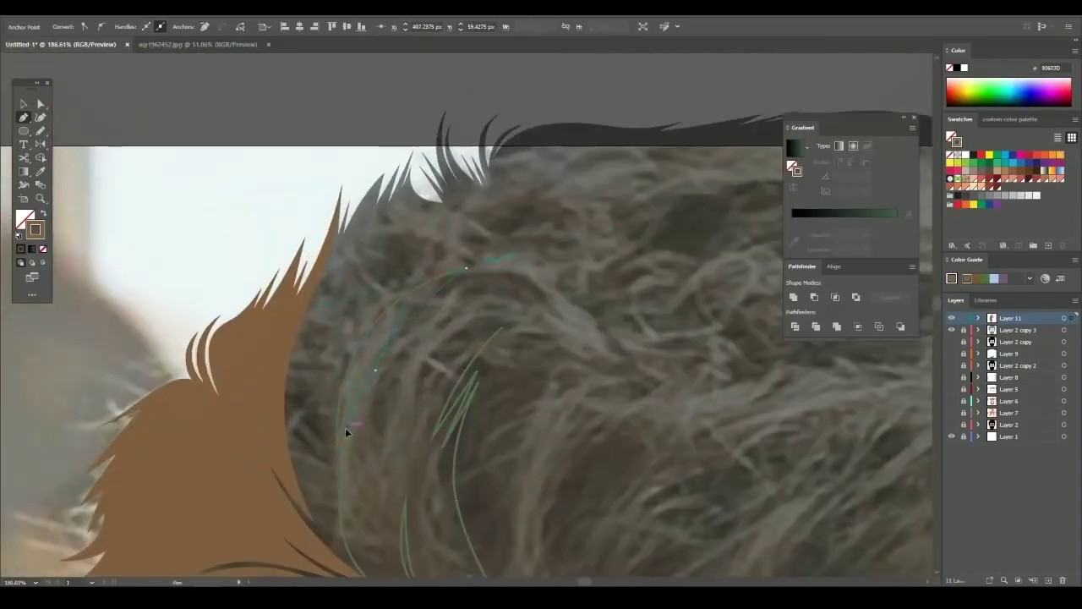
pyautogui.keyDown('alt'); pyautogui.scroll(-1, 414, 348); pyautogui.keyUp('alt')
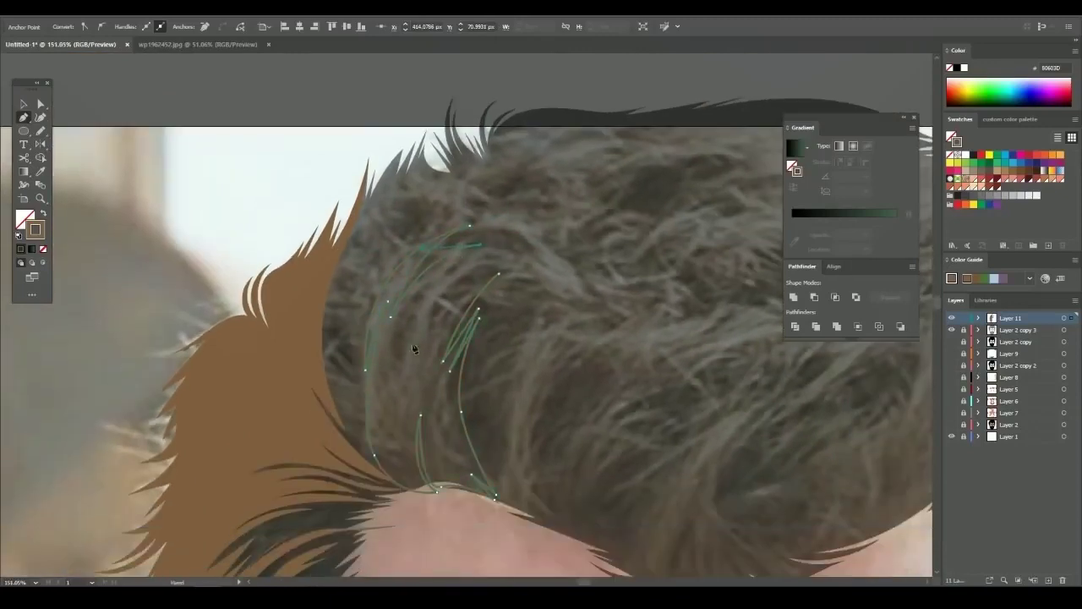
pyautogui.keyDown('alt'); pyautogui.scroll(2, 394, 386); pyautogui.keyUp('alt')
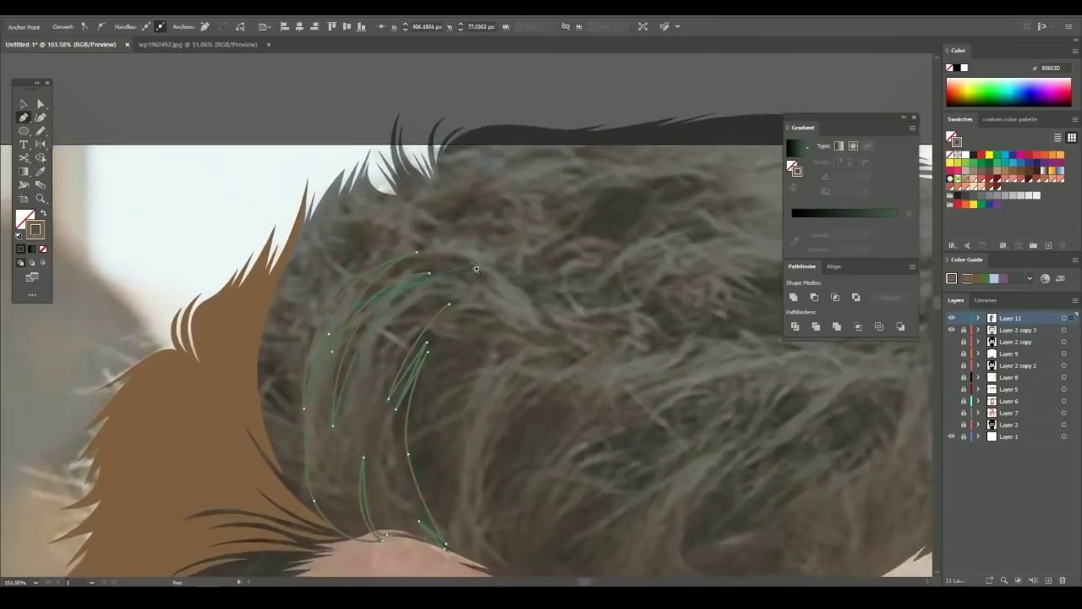
pyautogui.keyDown('alt'); pyautogui.scroll(1, 485, 281); pyautogui.keyUp('alt')
pyautogui.moveTo(557, 307); pyautogui.dragTo(498, 273)
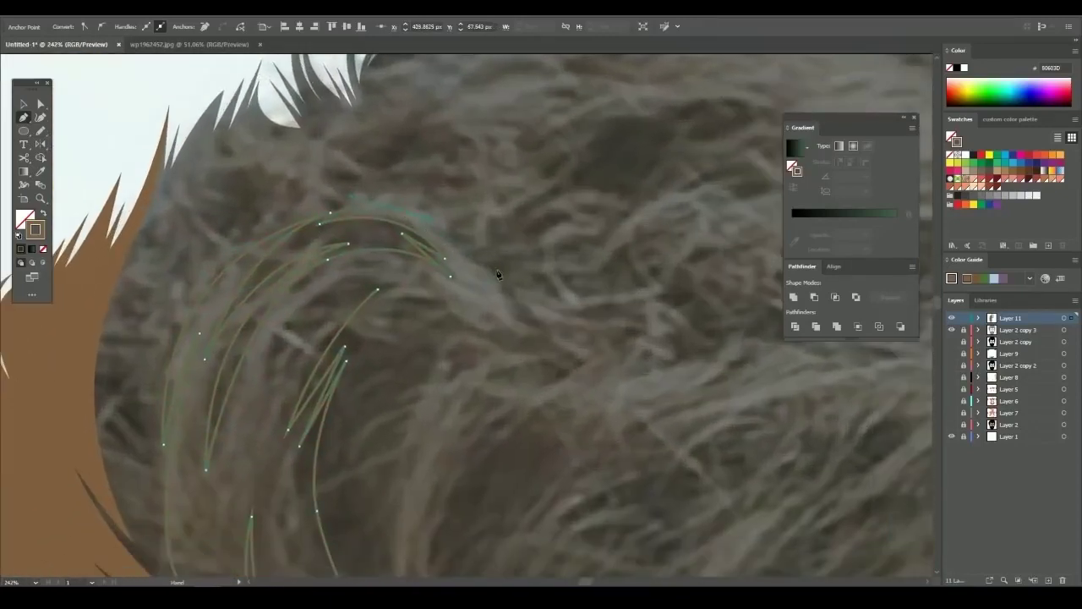
pyautogui.moveTo(607, 332); pyautogui.dragTo(577, 318)
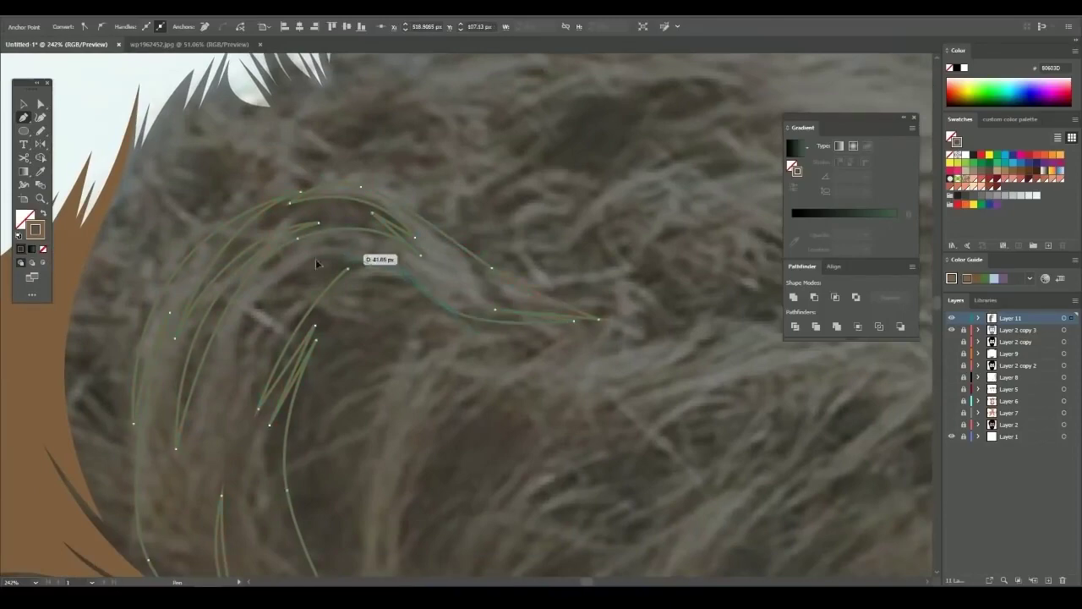
pyautogui.scroll(-3, 282, 290)
pyautogui.keyDown('ctrl'); pyautogui.hscroll(-3, 282, 290); pyautogui.keyUp('ctrl')
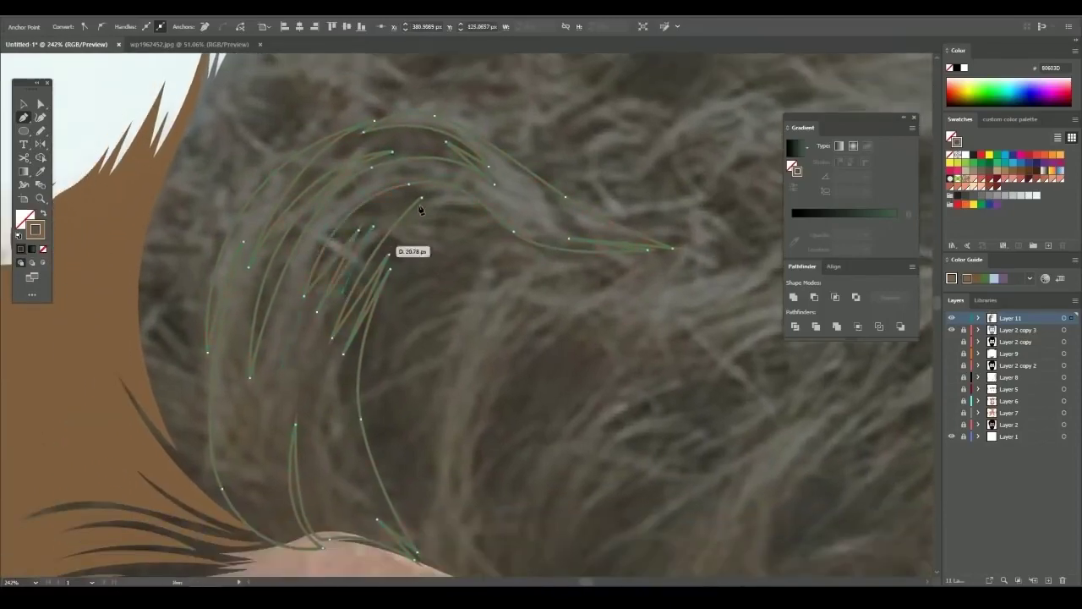
# Fill the new strands with brown, deselect them, and toggle the reference photo to check
pyautogui.hotkey('ctrl', '0')
pyautogui.hotkey('shift', 'x')
pyautogui.press('v')
pyautogui.hotkey('ctrl', 'shift', 'a')
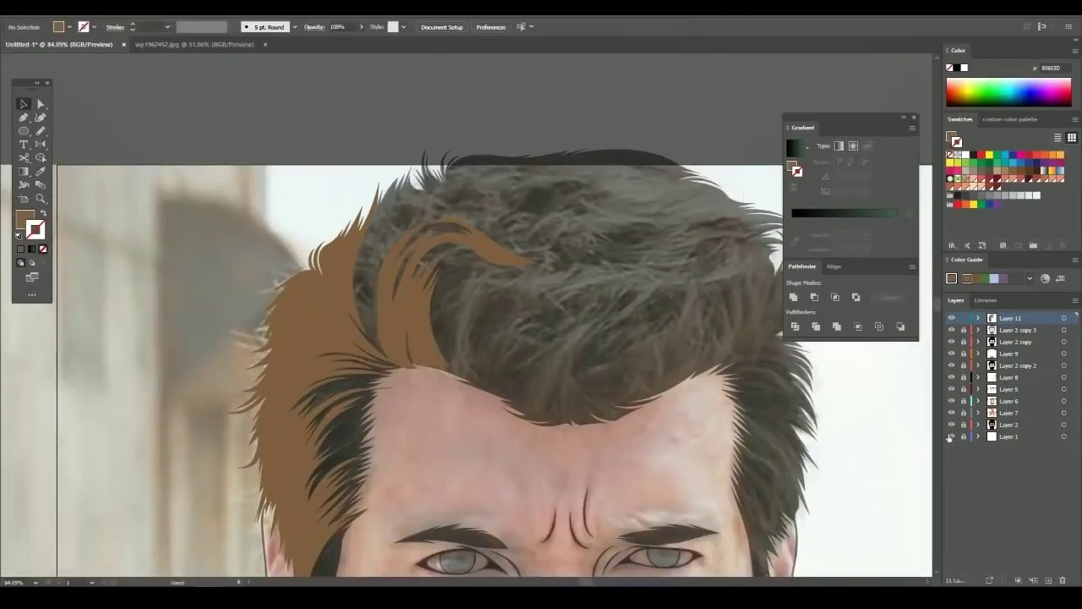
pyautogui.click(949, 436)
pyautogui.click(949, 436)
# Draw a curved strand beside the curl sweeping down toward the hairline
pyautogui.press('p')
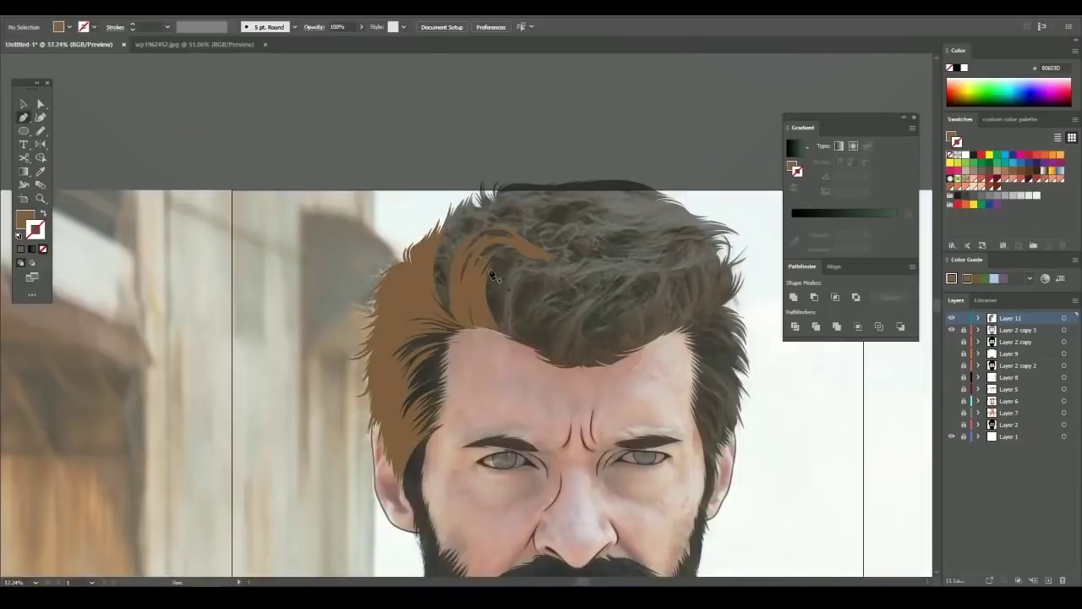
pyautogui.keyDown('alt'); pyautogui.scroll(2, 492, 275); pyautogui.keyUp('alt')
pyautogui.keyDown('alt'); pyautogui.scroll(2, 507, 253); pyautogui.keyUp('alt')
pyautogui.hotkey('shift', 'x')
pyautogui.keyDown('alt'); pyautogui.scroll(2, 484, 203); pyautogui.keyUp('alt')
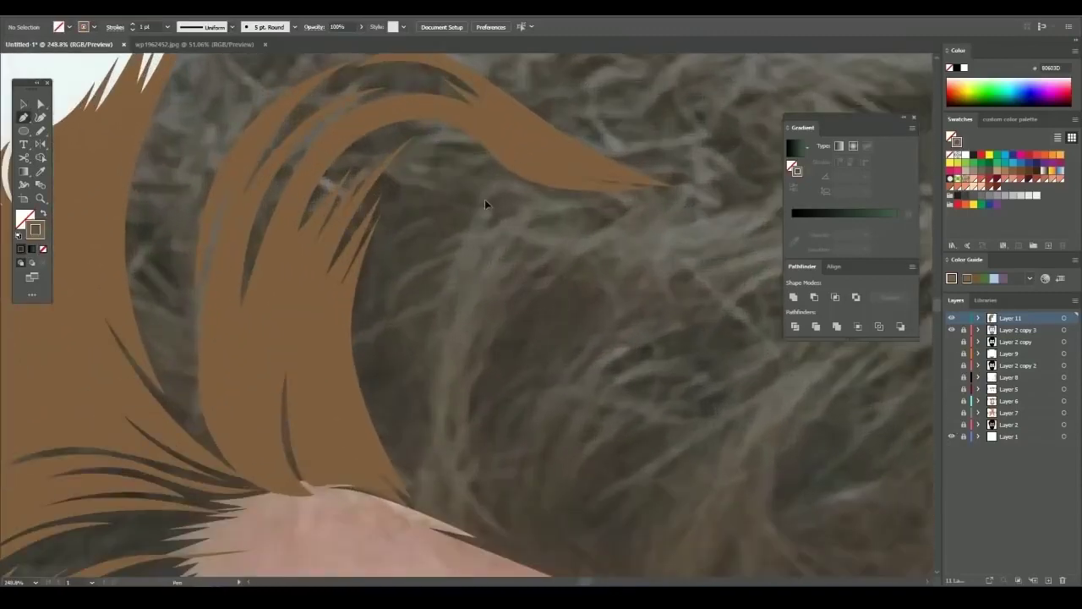
pyautogui.moveTo(415, 387); pyautogui.dragTo(411, 207)
pyautogui.keyDown('alt'); pyautogui.scroll(-1, 374, 355); pyautogui.keyUp('alt')
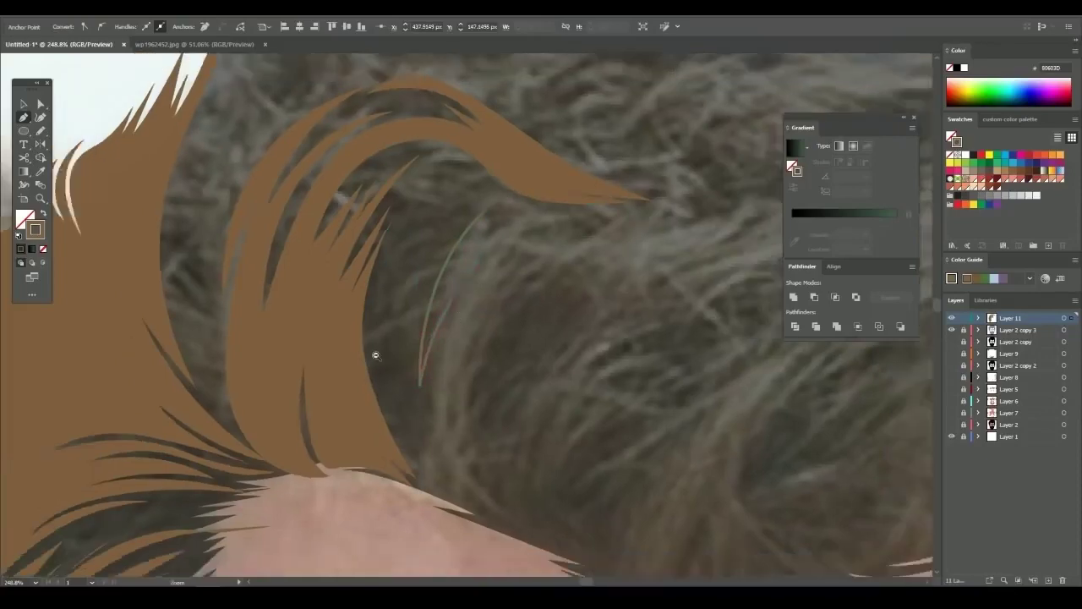
pyautogui.moveTo(535, 436); pyautogui.dragTo(500, 401)
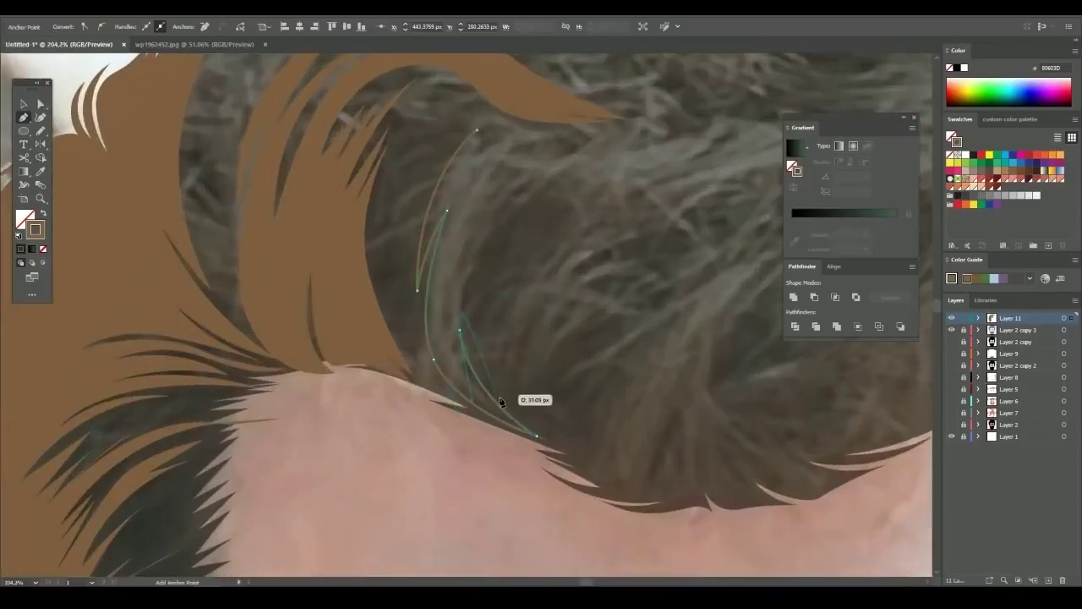
pyautogui.keyDown('alt'); pyautogui.scroll(-3, 502, 231); pyautogui.keyUp('alt')
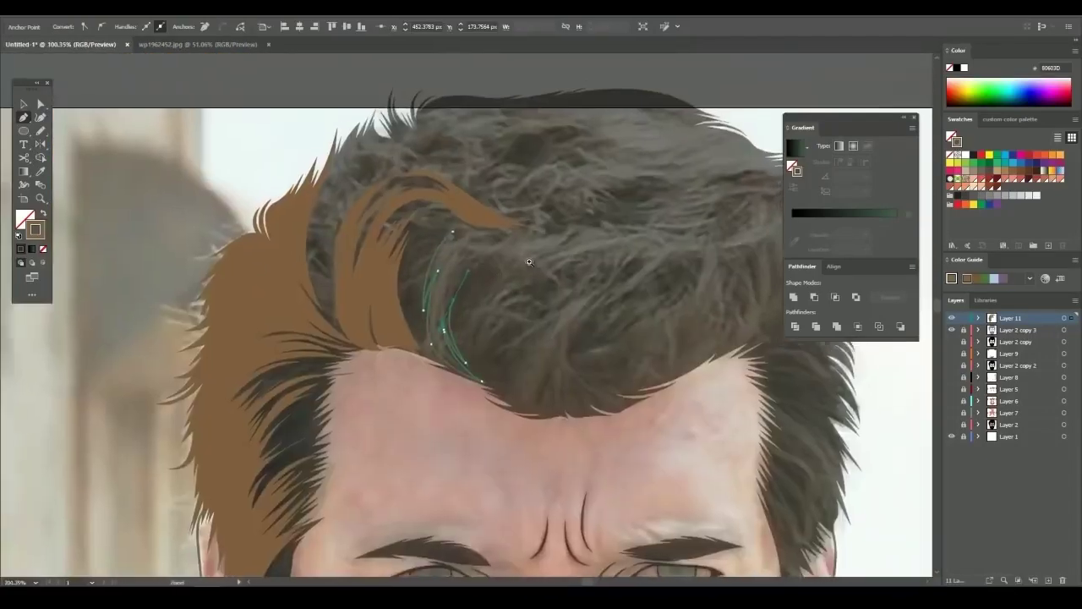
pyautogui.keyDown('alt'); pyautogui.scroll(3, 483, 292); pyautogui.keyUp('alt')
pyautogui.moveTo(464, 310)
pyautogui.mouseDown()
pyautogui.moveTo(491, 312)
pyautogui.moveTo(456, 269)
pyautogui.moveTo(444, 305)
pyautogui.mouseUp()
pyautogui.keyDown('alt'); pyautogui.scroll(-2, 491, 312); pyautogui.keyUp('alt')
pyautogui.keyDown('alt'); pyautogui.scroll(1, 423, 370); pyautogui.keyUp('alt')
# Draw another strand following the curl, then show all layers and zoom out to the whole head
pyautogui.click(448, 403)
pyautogui.scroll(-1, 440, 367)
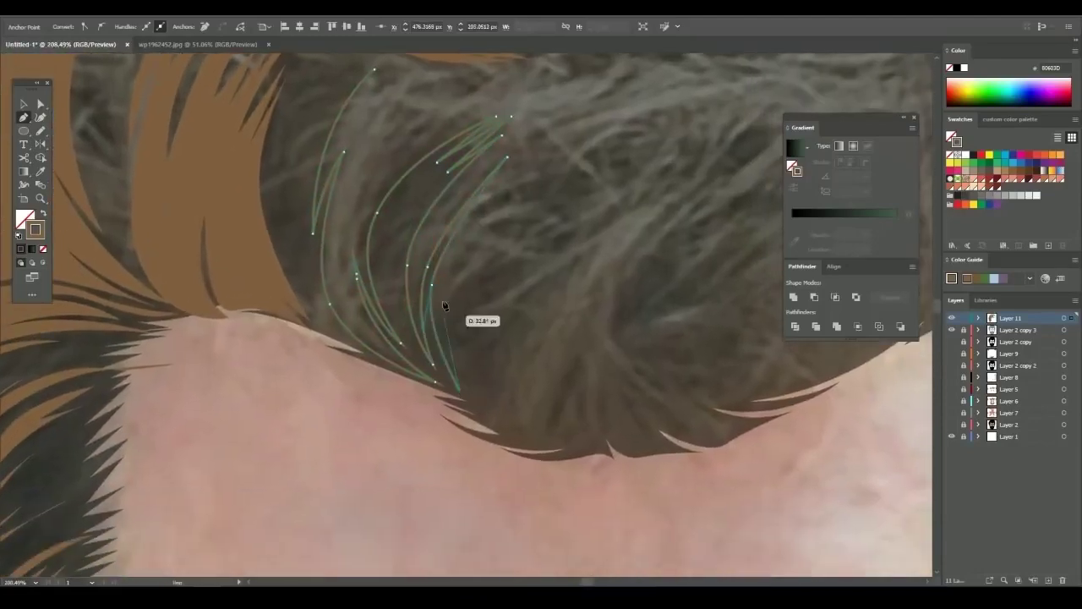
pyautogui.moveTo(469, 380)
pyautogui.mouseDown()
pyautogui.moveTo(508, 280)
pyautogui.moveTo(558, 236)
pyautogui.moveTo(602, 217)
pyautogui.mouseUp()
pyautogui.keyDown('alt'); pyautogui.scroll(-3, 507, 280); pyautogui.keyUp('alt')
pyautogui.keyDown('alt'); pyautogui.scroll(3, 508, 279); pyautogui.keyUp('alt')
pyautogui.hscroll(2, 558, 235)
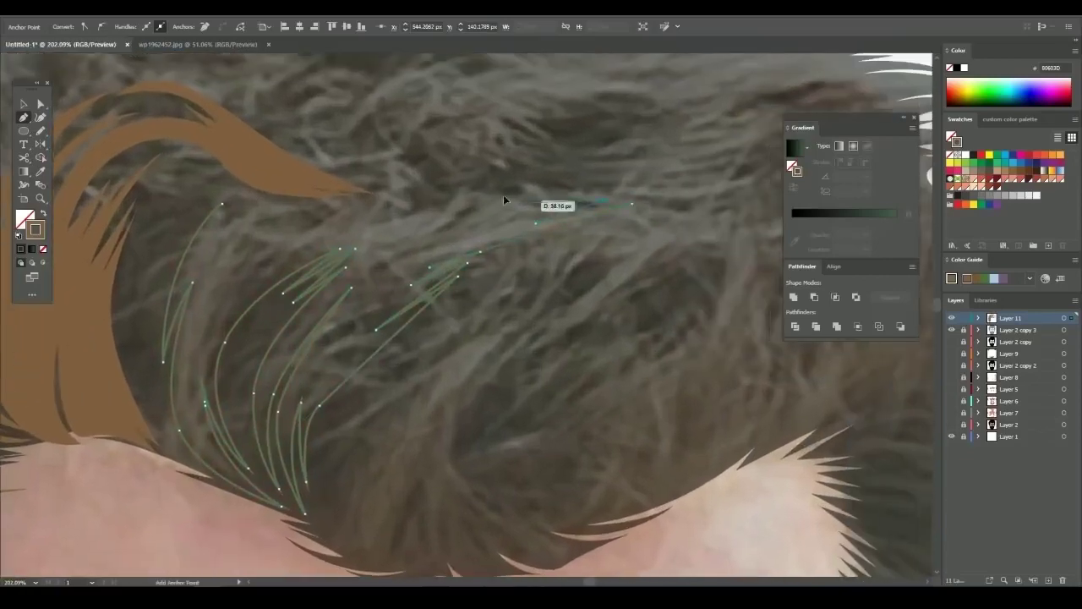
pyautogui.scroll(1, 413, 181)
pyautogui.hscroll(-3, 413, 181)
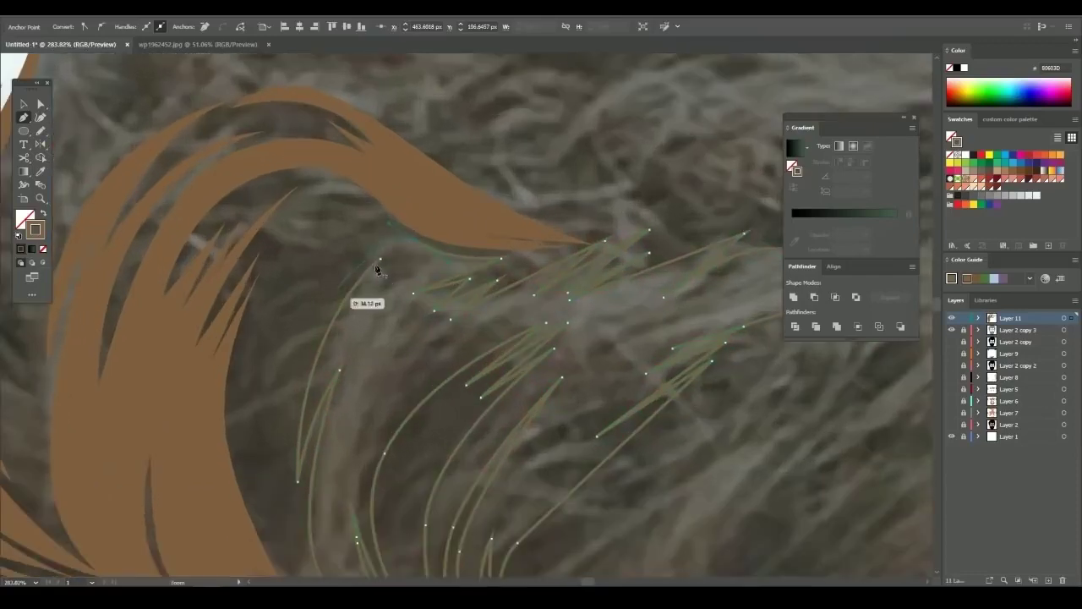
pyautogui.keyDown('alt'); pyautogui.scroll(-5, 411, 260); pyautogui.keyUp('alt')
pyautogui.hotkey('ctrl', 'shift', 'a')
pyautogui.moveTo(952, 341)
pyautogui.mouseDown()
pyautogui.moveTo(951, 424)
pyautogui.moveTo(952, 341)
pyautogui.mouseUp()
pyautogui.hotkey('ctrl', '0')
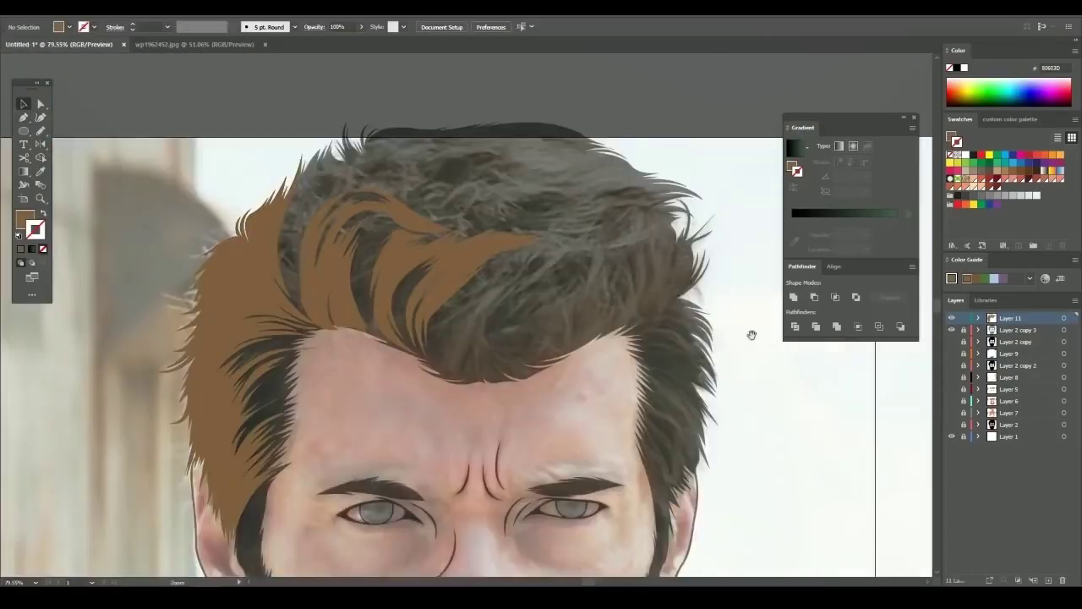
# Return to the Pen tool and start a brown strand path along the right hairline
pyautogui.keyDown('alt'); pyautogui.scroll(2, 392, 277); pyautogui.keyUp('alt')
pyautogui.press('p')
pyautogui.scroll(1, 472, 292)
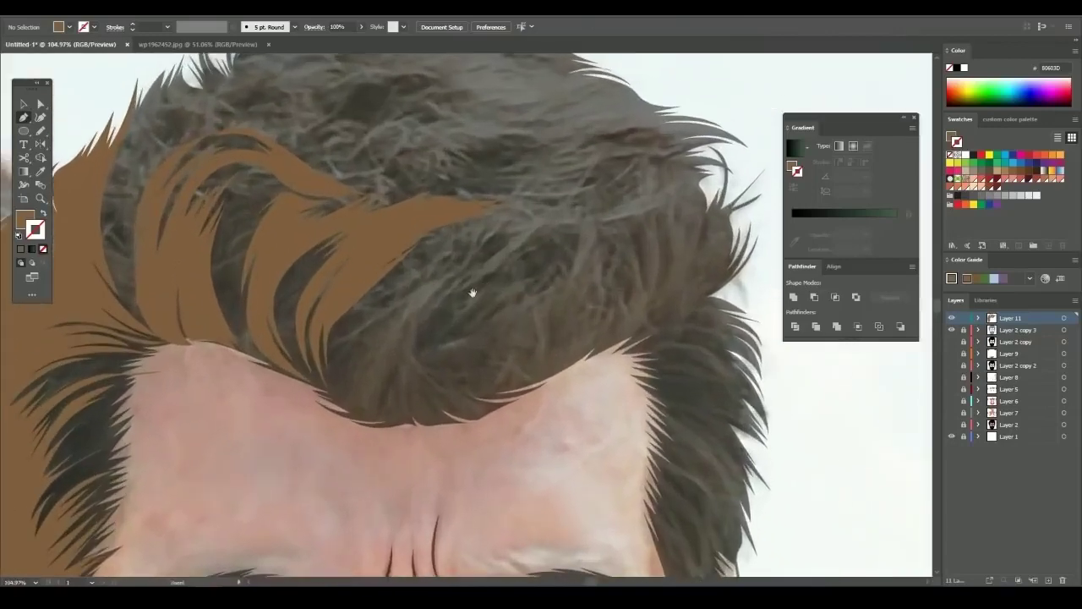
pyautogui.keyDown('alt'); pyautogui.scroll(1, 442, 271); pyautogui.keyUp('alt')
pyautogui.keyDown('alt'); pyautogui.scroll(1, 423, 292); pyautogui.keyUp('alt')
pyautogui.keyDown('alt'); pyautogui.scroll(1, 397, 313); pyautogui.keyUp('alt')
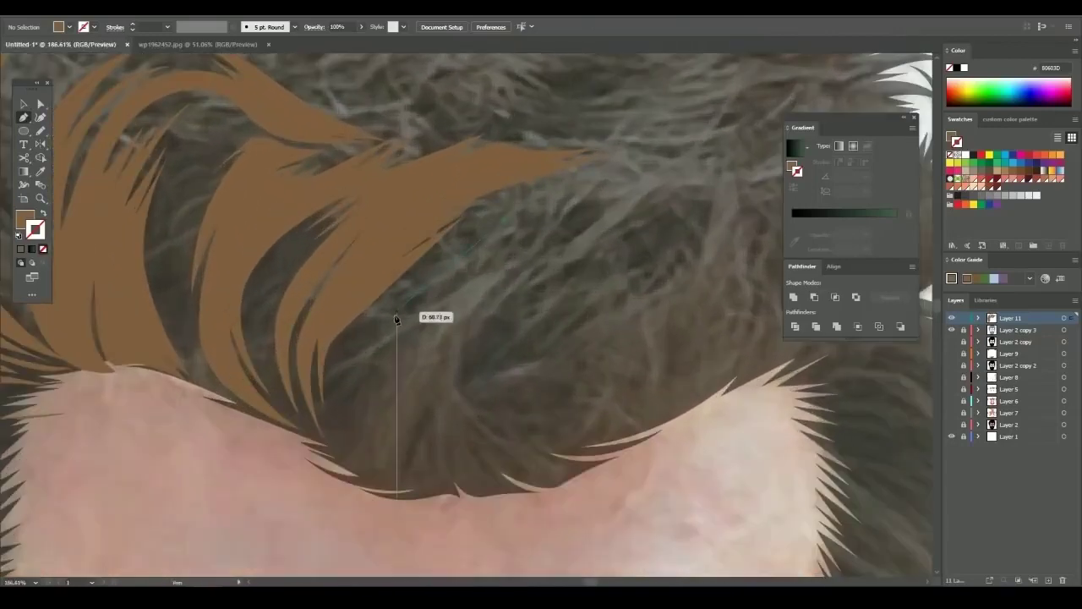
pyautogui.moveTo(396, 315); pyautogui.dragTo(357, 366)
pyautogui.scroll(-3, 357, 366)
pyautogui.keyDown('alt'); pyautogui.scroll(2, 389, 355); pyautogui.keyUp('alt')
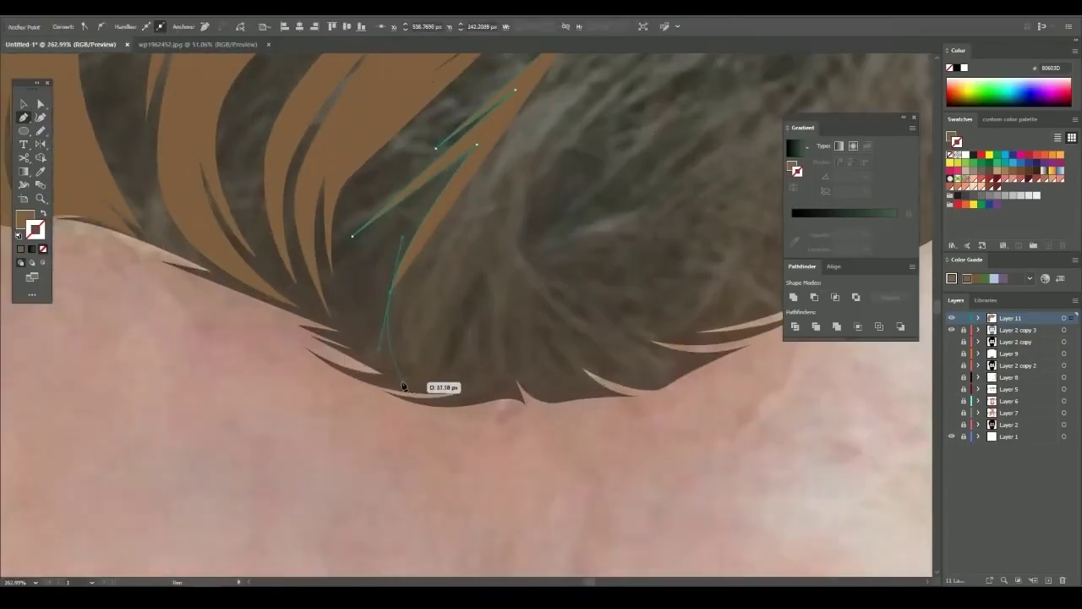
pyautogui.keyDown('alt'); pyautogui.scroll(2, 418, 387); pyautogui.keyUp('alt')
pyautogui.hotkey('shift', 'x')
pyautogui.scroll(-1, 465, 353)
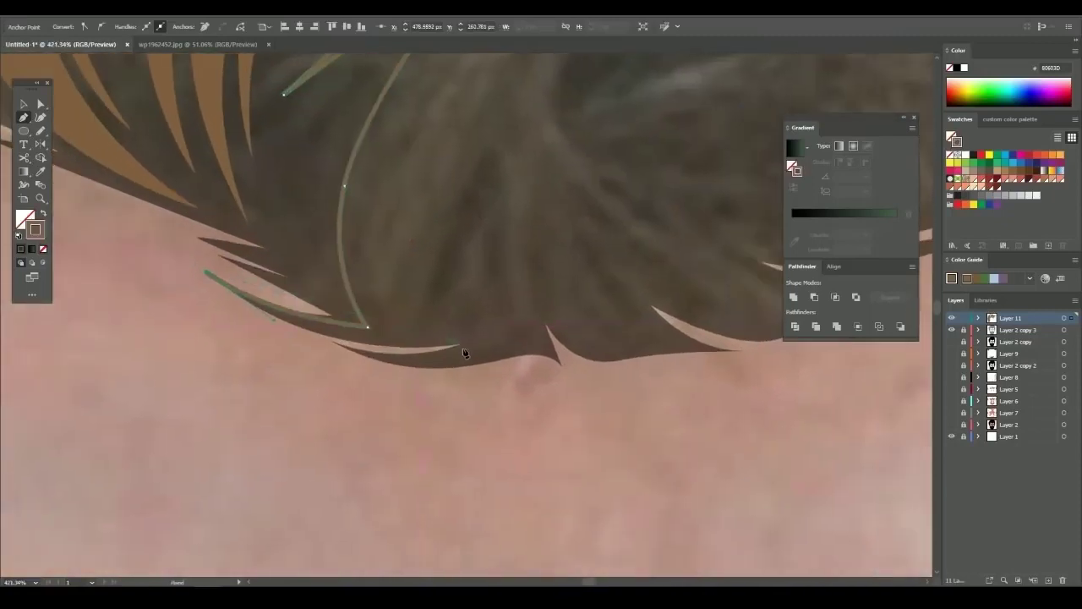
pyautogui.moveTo(594, 325); pyautogui.dragTo(622, 322)
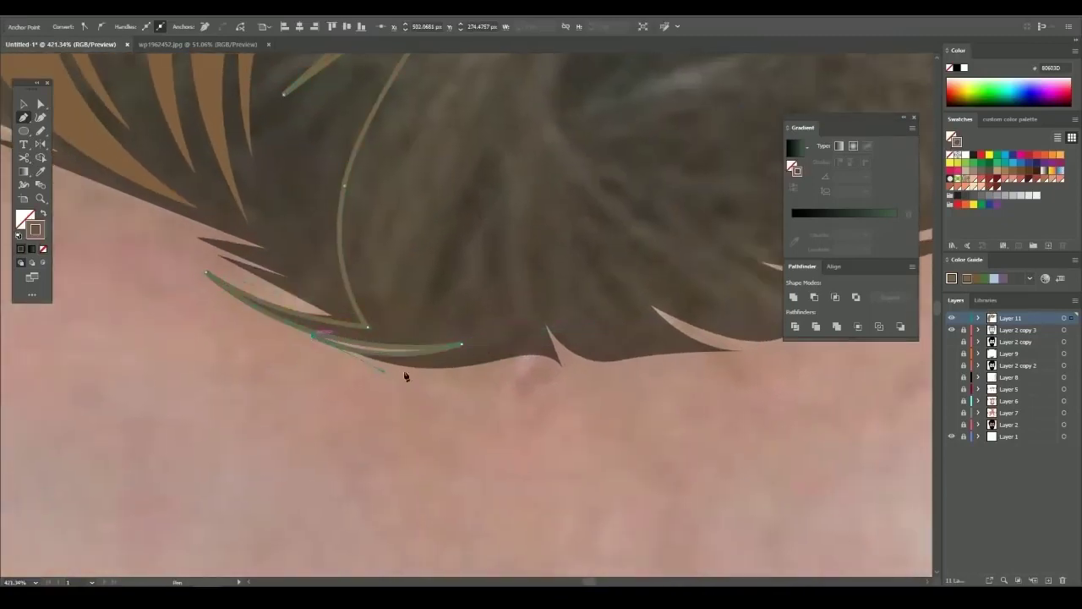
pyautogui.keyDown('alt'); pyautogui.scroll(1, 525, 359); pyautogui.keyUp('alt')
pyautogui.moveTo(536, 358); pyautogui.dragTo(513, 301)
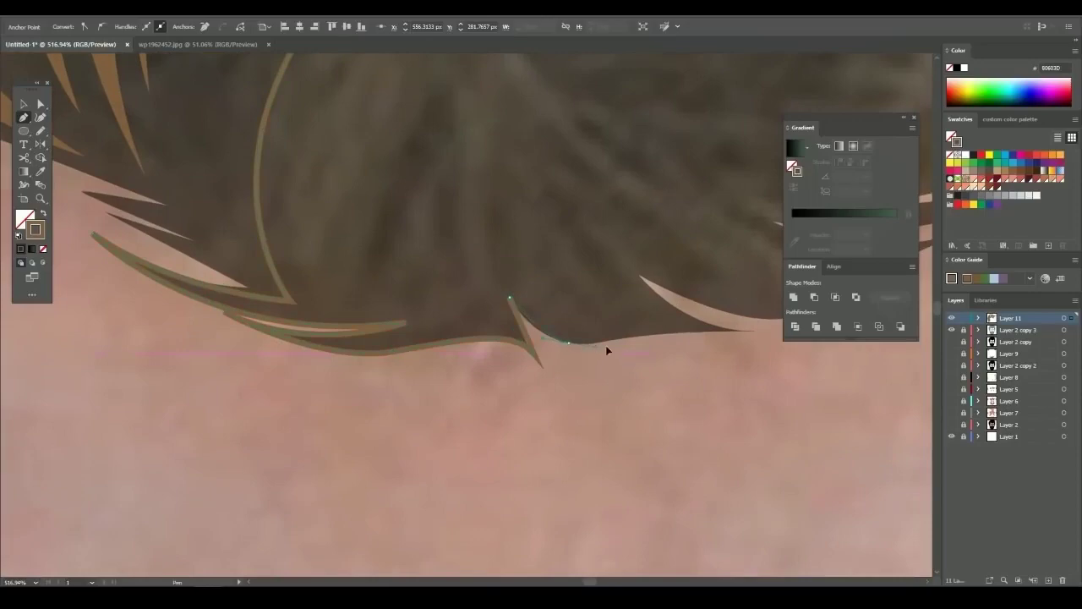
# Extend the brown strand with curved points out to its tip and back along the hair
pyautogui.hscroll(3, 606, 350)
pyautogui.keyDown('alt'); pyautogui.scroll(-1, 662, 287); pyautogui.keyUp('alt')
pyautogui.moveTo(522, 357); pyautogui.dragTo(587, 318)
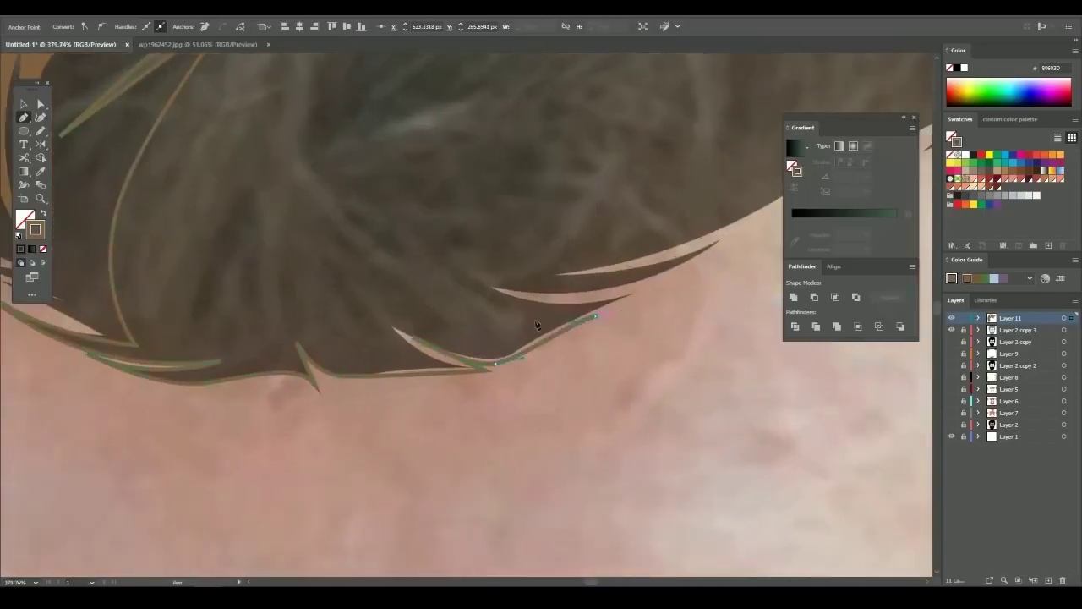
pyautogui.keyDown('alt'); pyautogui.scroll(-1, 420, 242); pyautogui.keyUp('alt')
pyautogui.moveTo(465, 342); pyautogui.dragTo(470, 345)
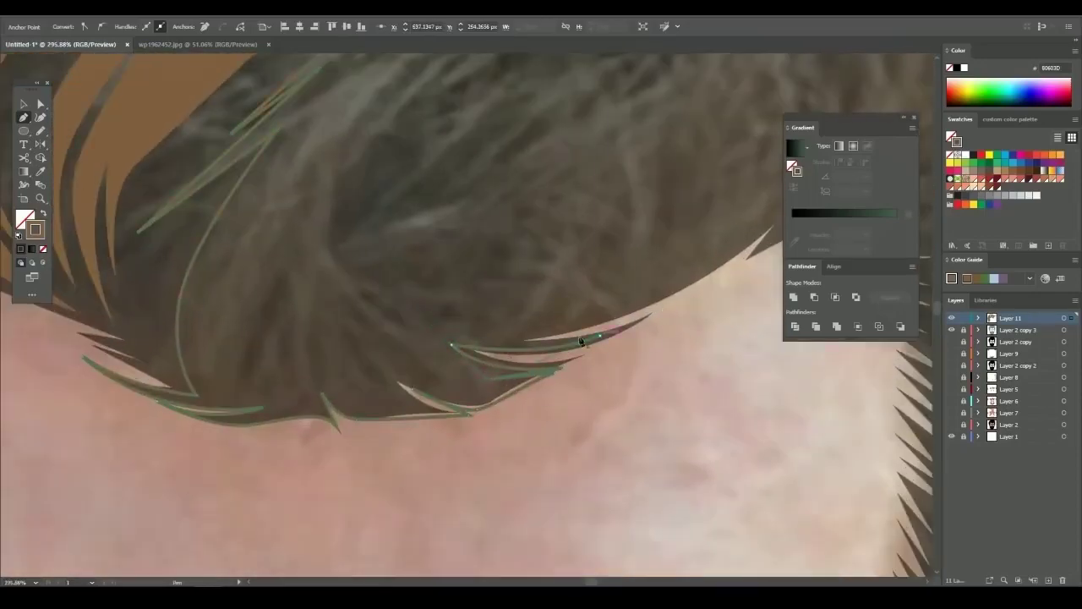
pyautogui.moveTo(312, 195); pyautogui.dragTo(271, 151)
pyautogui.keyDown('alt'); pyautogui.scroll(-1, 395, 326); pyautogui.keyUp('alt')
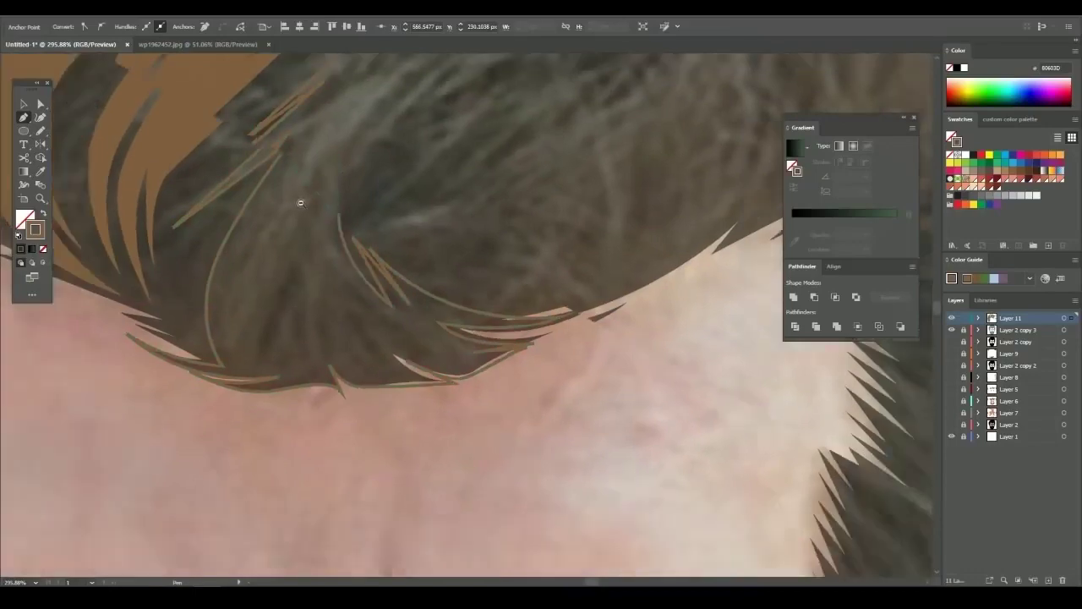
pyautogui.moveTo(449, 279)
pyautogui.mouseDown()
pyautogui.moveTo(513, 226)
pyautogui.moveTo(435, 324)
pyautogui.mouseUp()
pyautogui.keyDown('alt'); pyautogui.scroll(-1, 513, 225); pyautogui.keyUp('alt')
pyautogui.scroll(2, 473, 271)
pyautogui.hscroll(2, 456, 296)
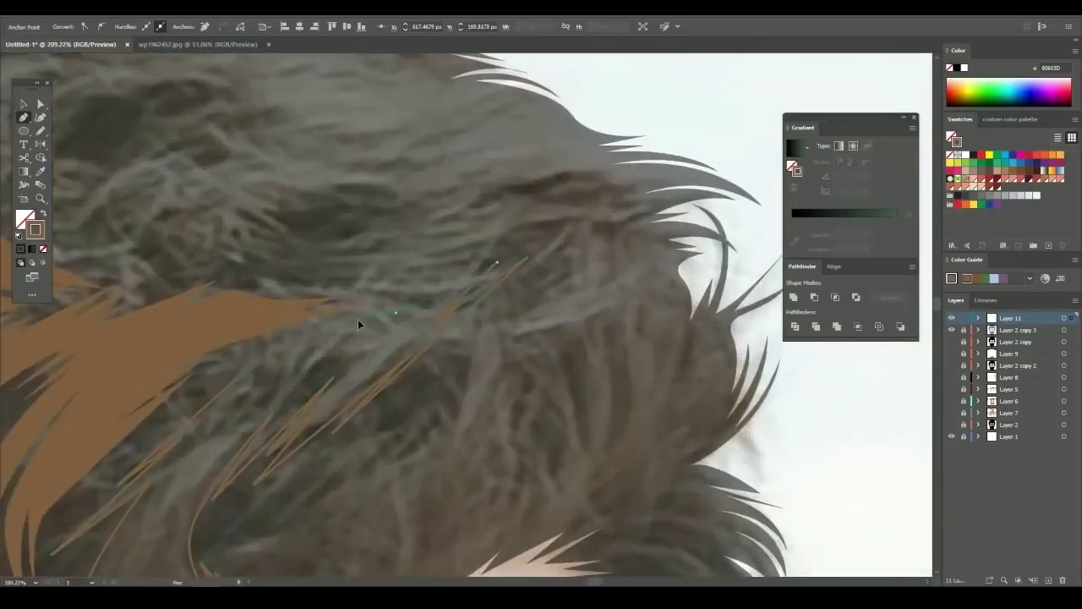
pyautogui.keyDown('alt'); pyautogui.scroll(1, 376, 318); pyautogui.keyUp('alt')
pyautogui.scroll(-2, 376, 319)
pyautogui.moveTo(321, 342); pyautogui.dragTo(317, 355)
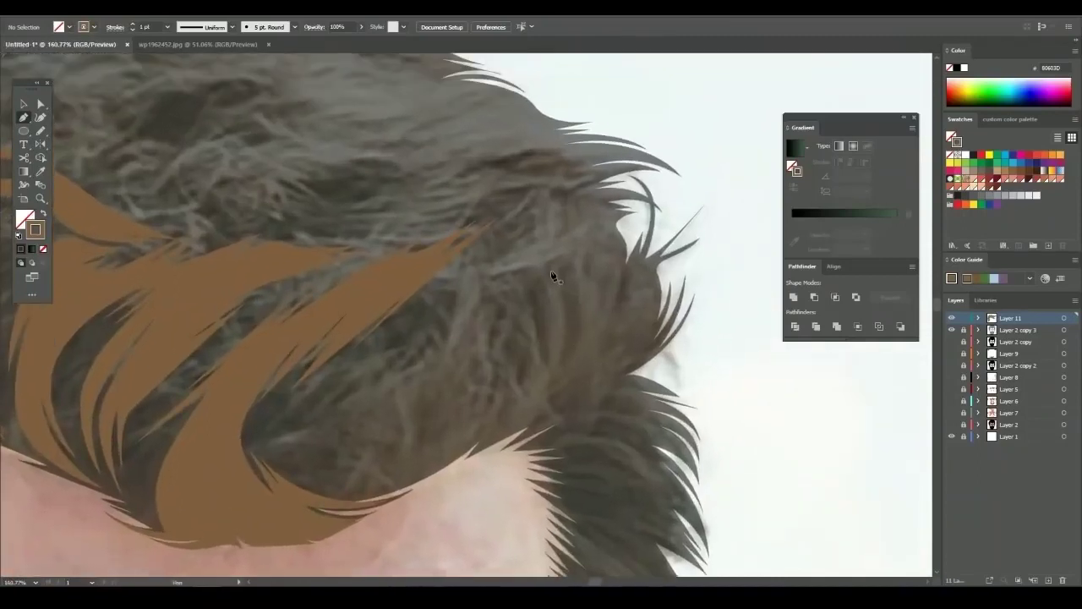
pyautogui.keyDown('alt'); pyautogui.scroll(1, 553, 277); pyautogui.keyUp('alt')
# Add the final curved points, close the brown strand shape, and deselect it
pyautogui.click(512, 224)
pyautogui.moveTo(518, 391); pyautogui.dragTo(507, 386)
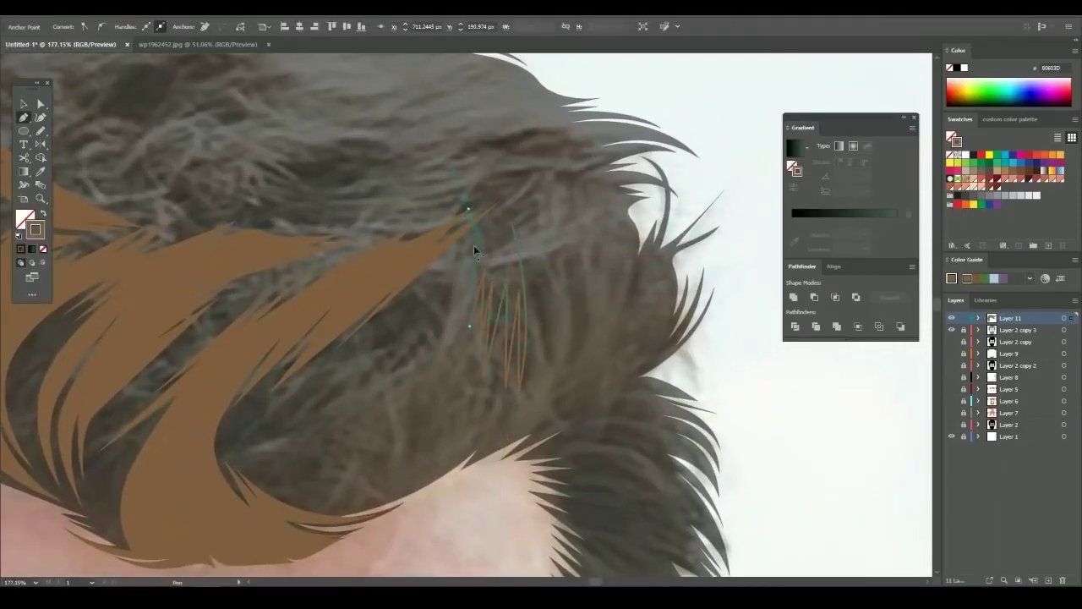
pyautogui.moveTo(475, 251); pyautogui.dragTo(469, 250)
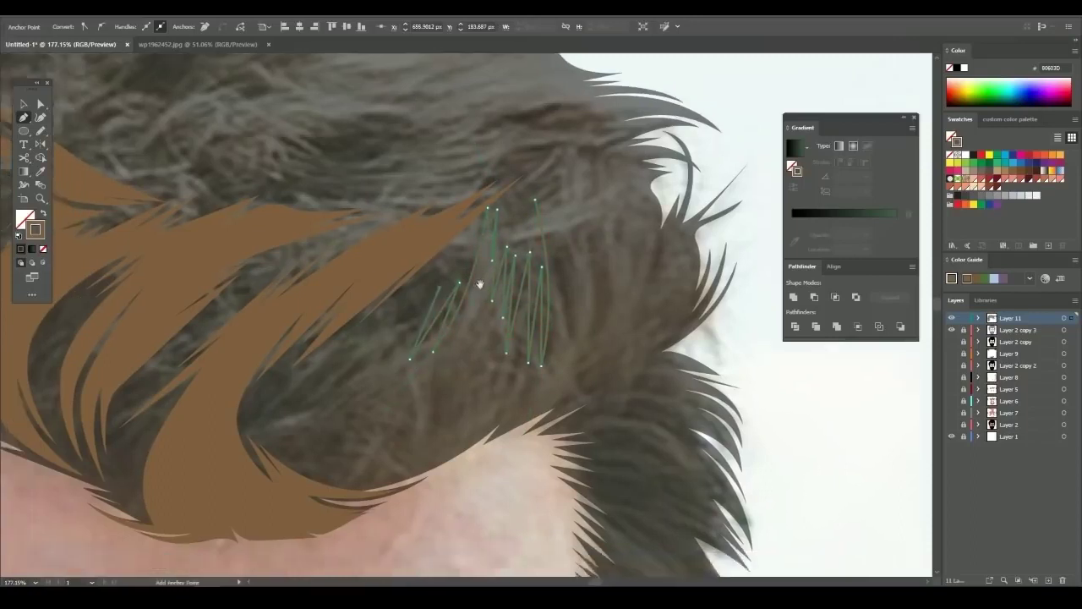
pyautogui.moveTo(164, 478); pyautogui.dragTo(270, 381)
pyautogui.moveTo(343, 362); pyautogui.dragTo(386, 367)
pyautogui.moveTo(449, 324); pyautogui.dragTo(476, 379)
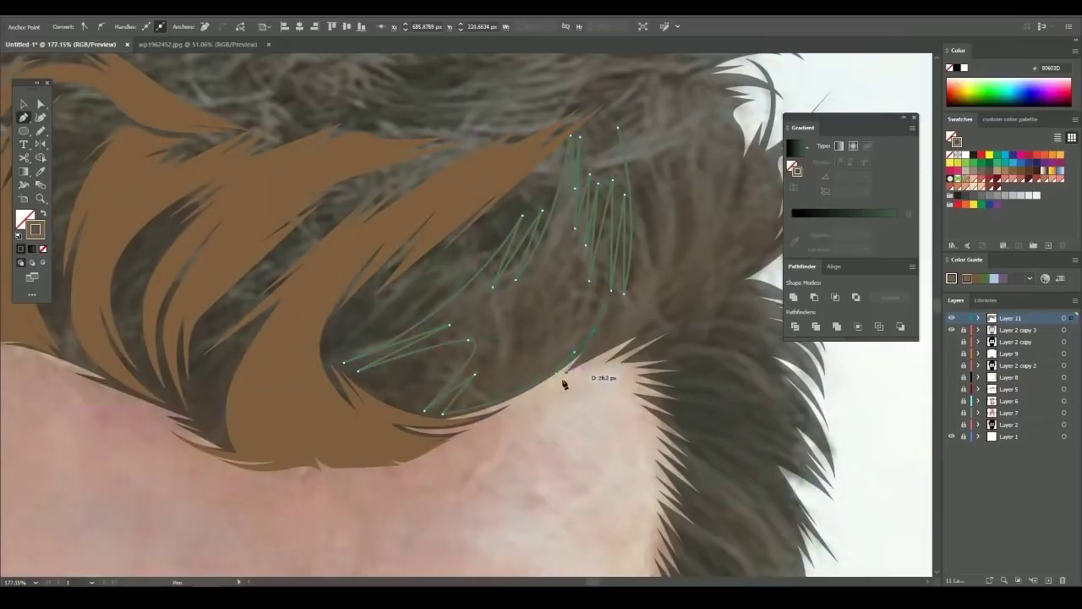
pyautogui.scroll(-1, 563, 277)
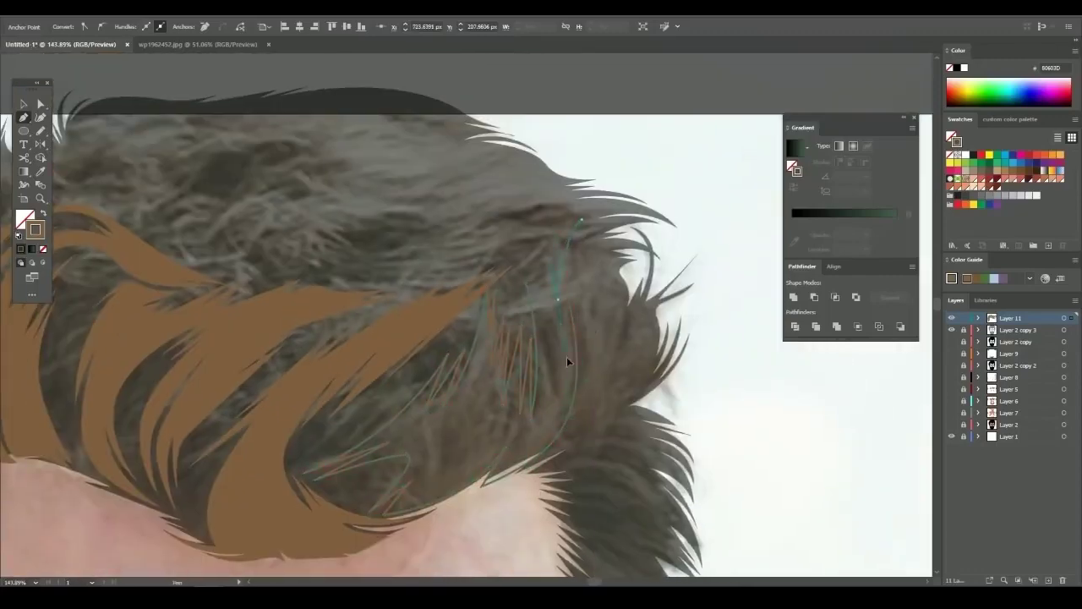
pyautogui.moveTo(561, 246); pyautogui.dragTo(550, 285)
pyautogui.scroll(2, 551, 285)
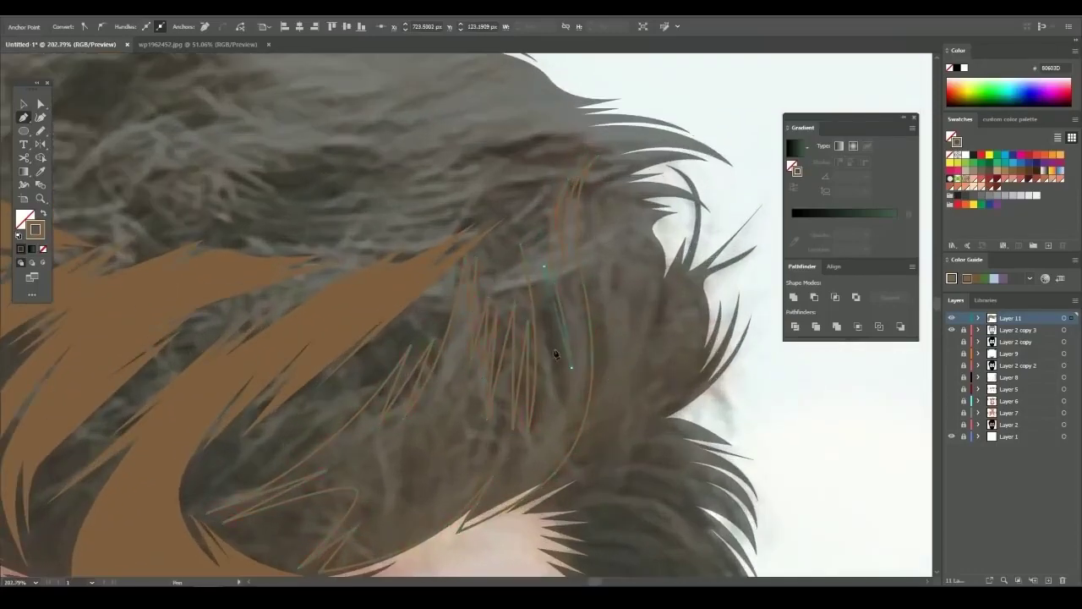
pyautogui.moveTo(512, 240); pyautogui.dragTo(515, 241)
pyautogui.hotkey('ctrl', 'shift', 'a')
pyautogui.scroll(-1, 623, 314)
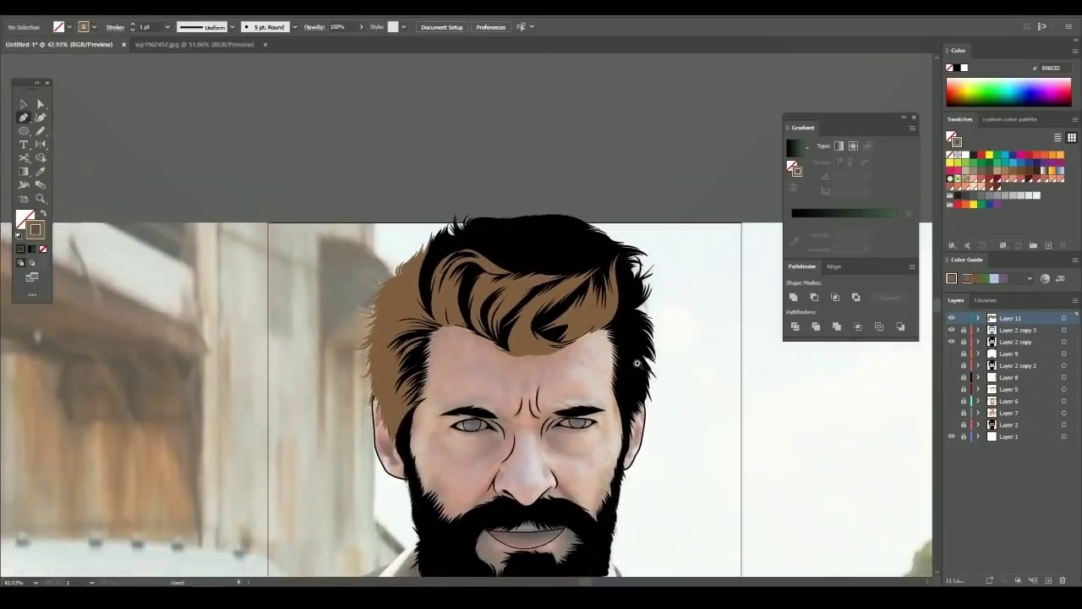
# Trace a closed brown strand down the right temple and begin the next toward the sideburn
pyautogui.scroll(5, 636, 363)
pyautogui.scroll(1, 638, 149)
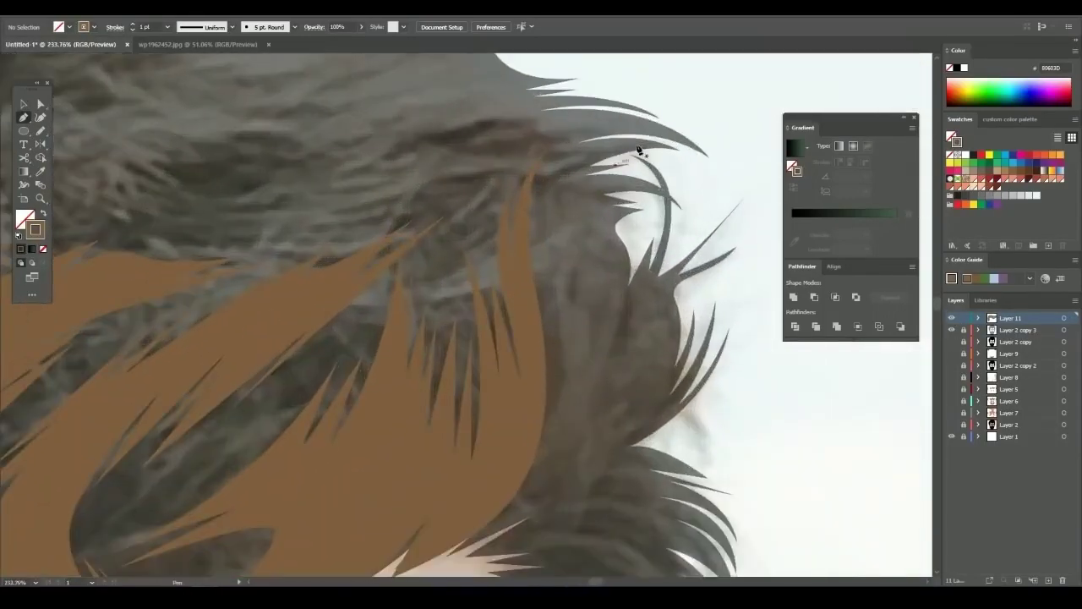
pyautogui.click(568, 155)
pyautogui.scroll(-3, 544, 285)
pyautogui.scroll(-2, 544, 237)
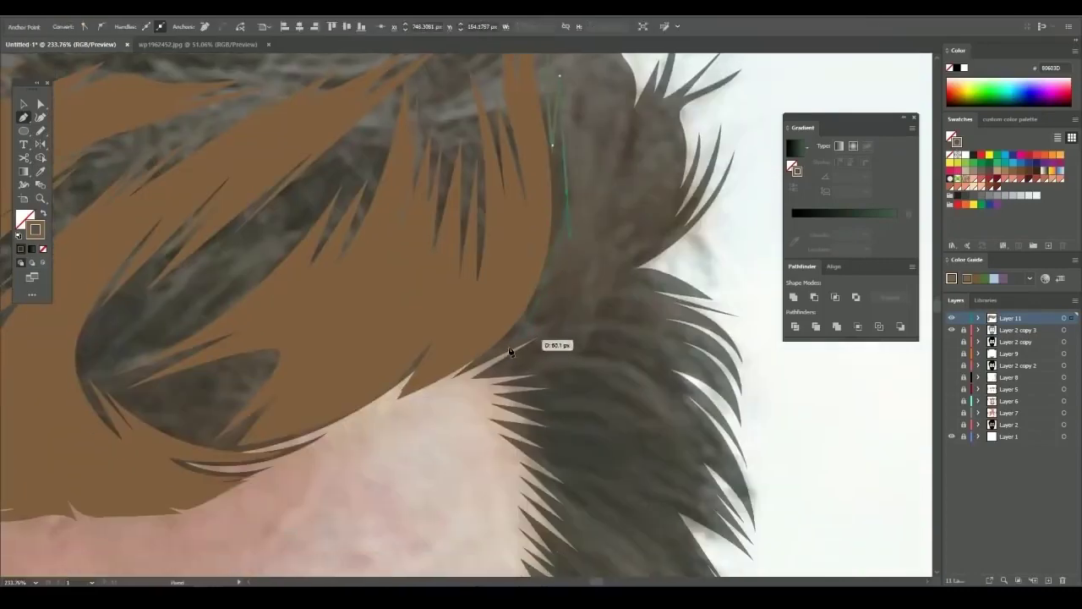
pyautogui.scroll(3, 587, 306)
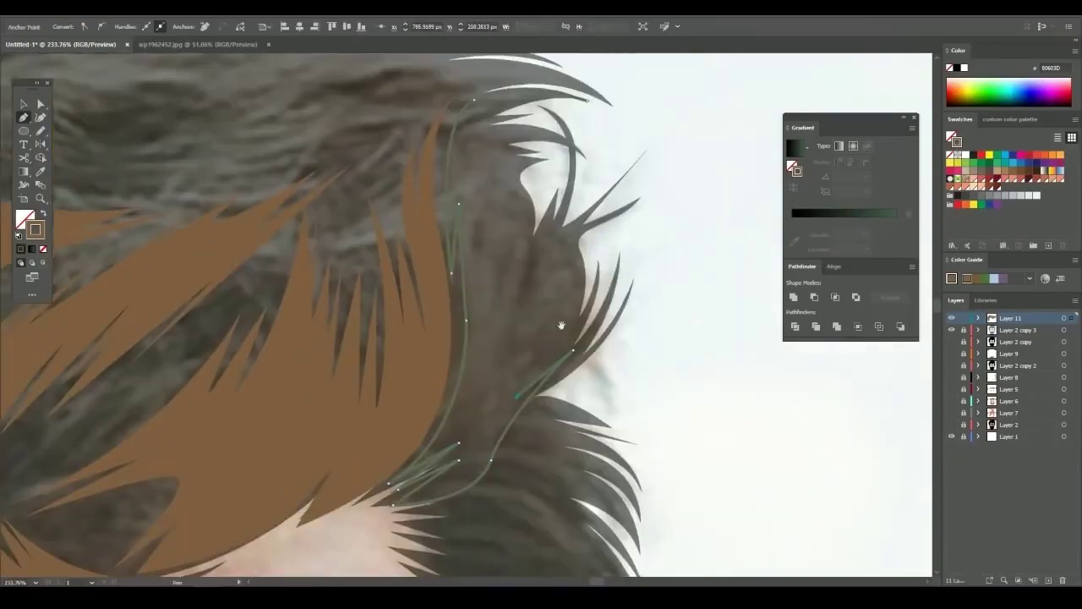
pyautogui.scroll(1, 596, 271)
pyautogui.moveTo(574, 208); pyautogui.dragTo(573, 174)
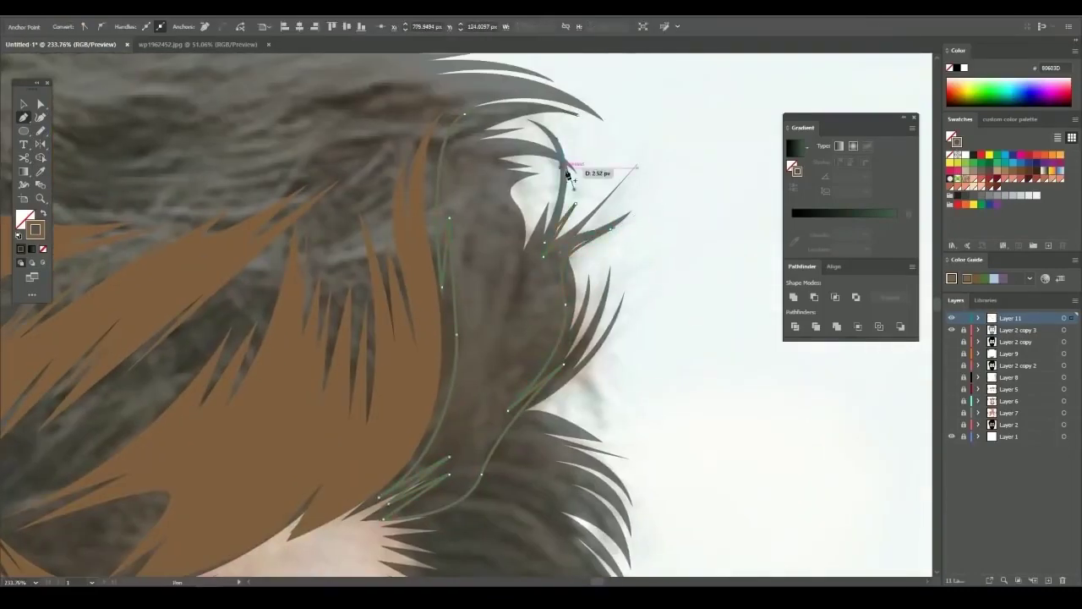
pyautogui.moveTo(504, 352); pyautogui.dragTo(524, 272)
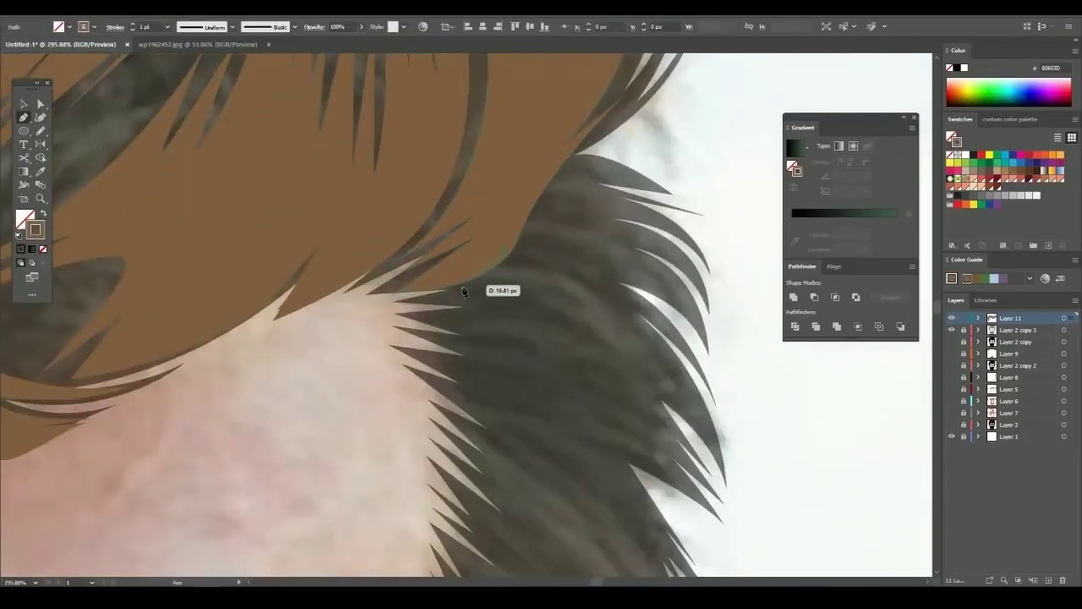
pyautogui.moveTo(463, 291); pyautogui.dragTo(510, 258)
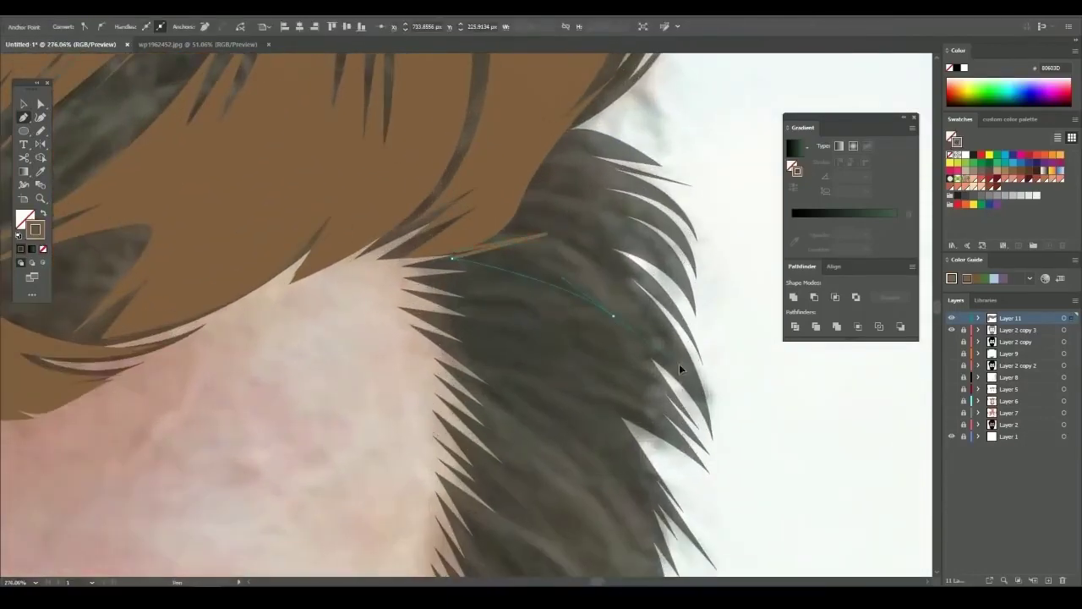
pyautogui.moveTo(579, 338); pyautogui.dragTo(562, 364)
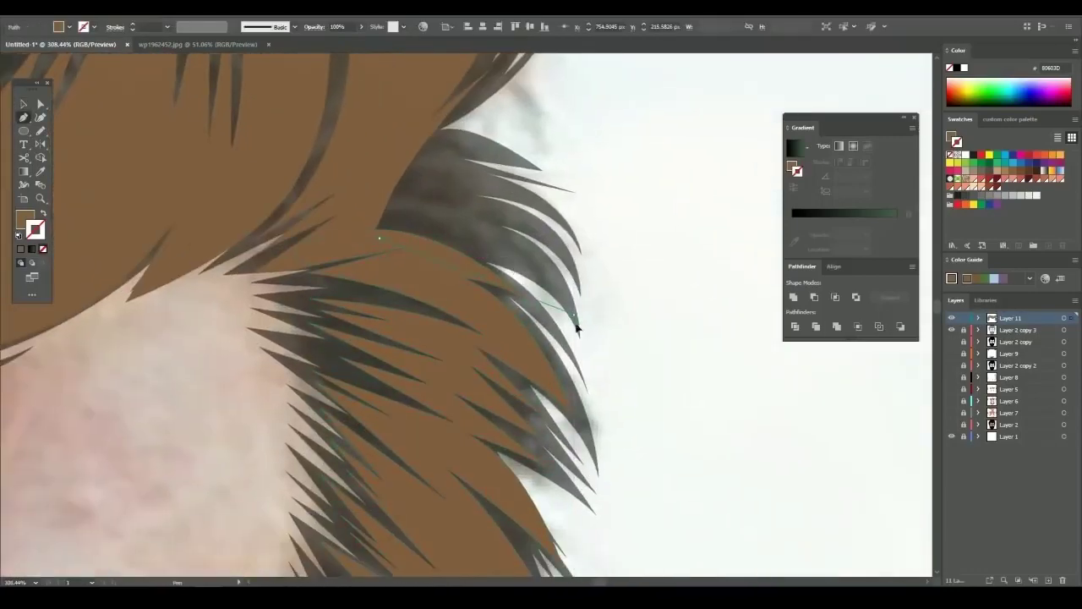
# Draw and refine thin brown strand curves along the crown of the head
pyautogui.moveTo(576, 328); pyautogui.dragTo(614, 387)
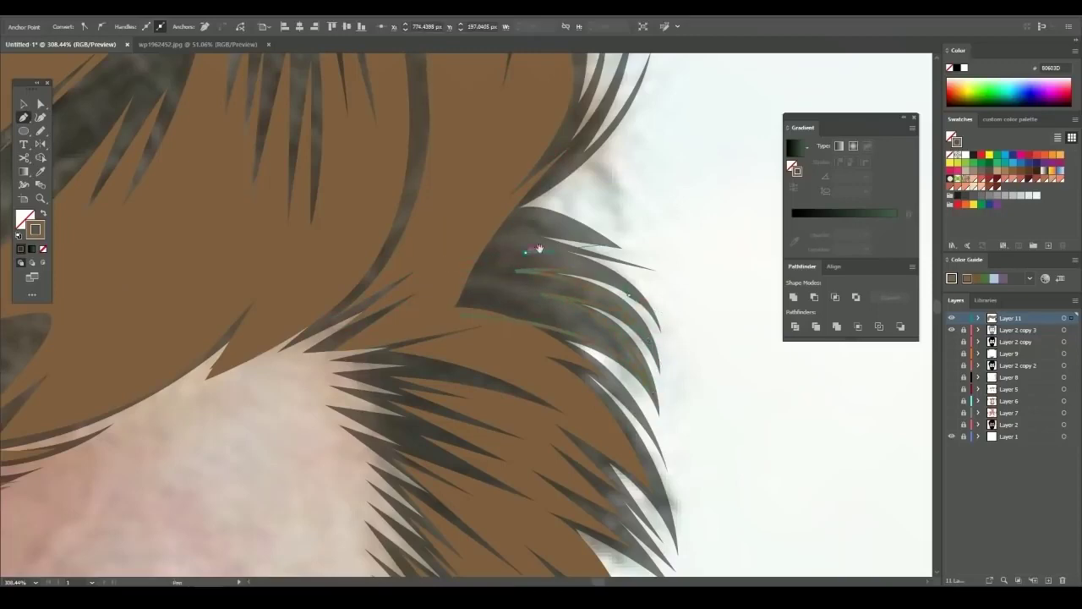
pyautogui.scroll(3, 539, 248)
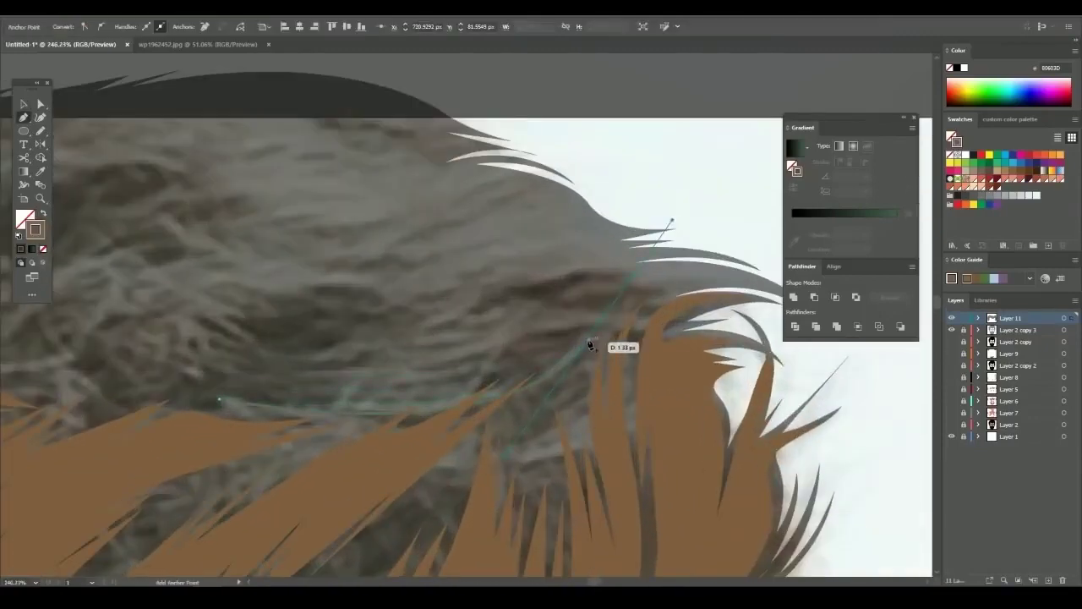
pyautogui.scroll(2, 519, 374)
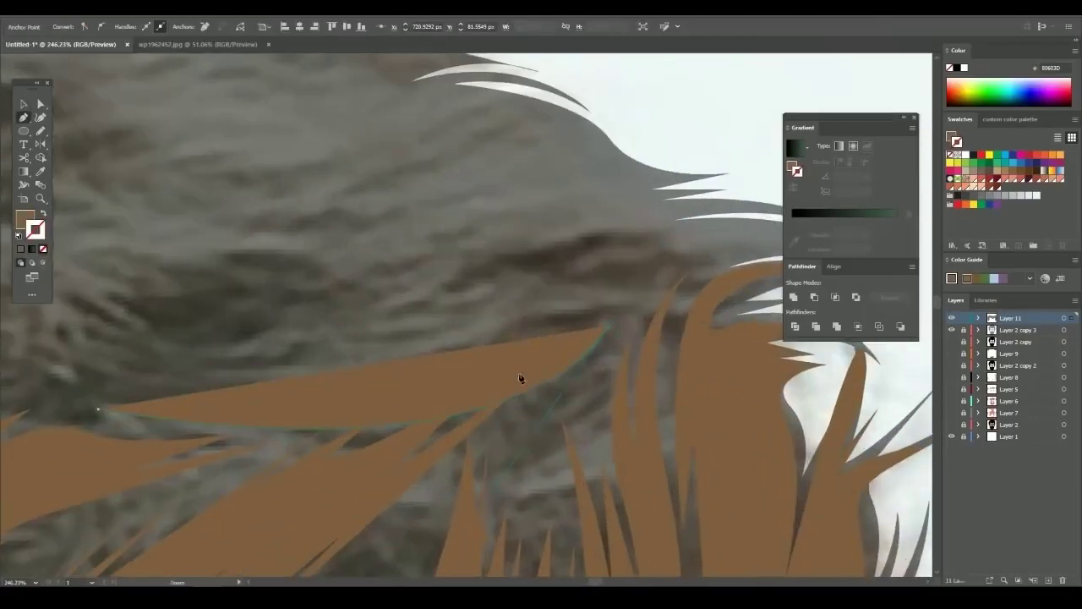
pyautogui.moveTo(304, 411); pyautogui.dragTo(426, 402)
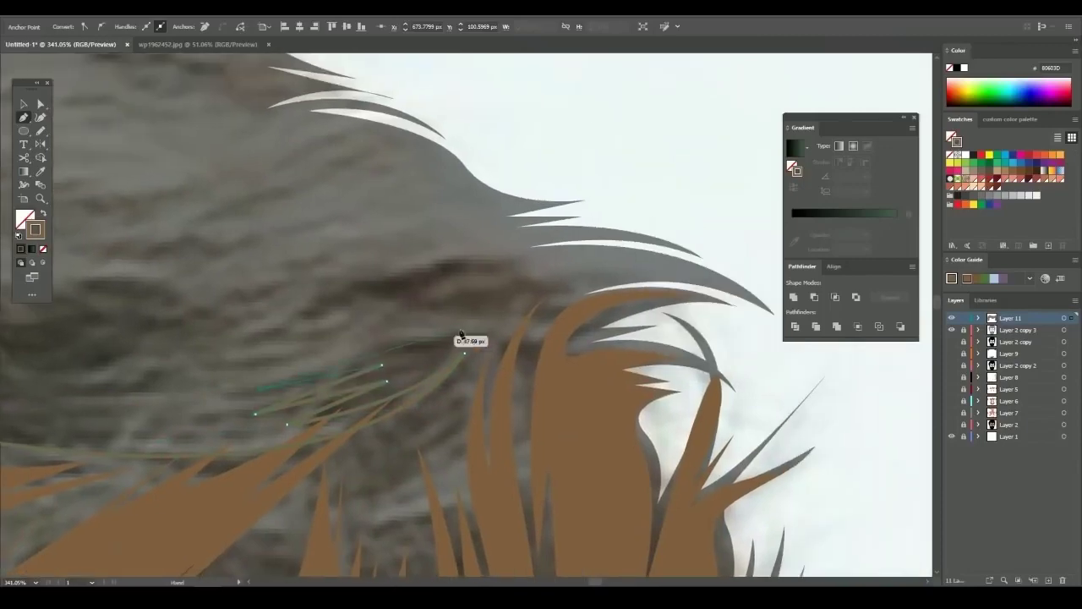
pyautogui.click(607, 285)
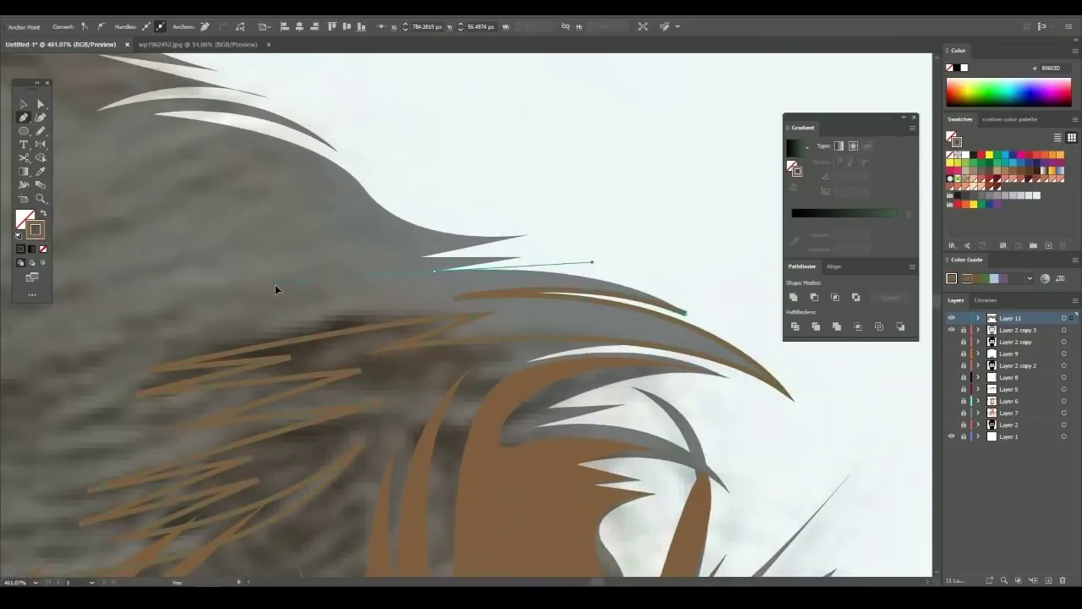
pyautogui.moveTo(428, 273); pyautogui.dragTo(431, 275)
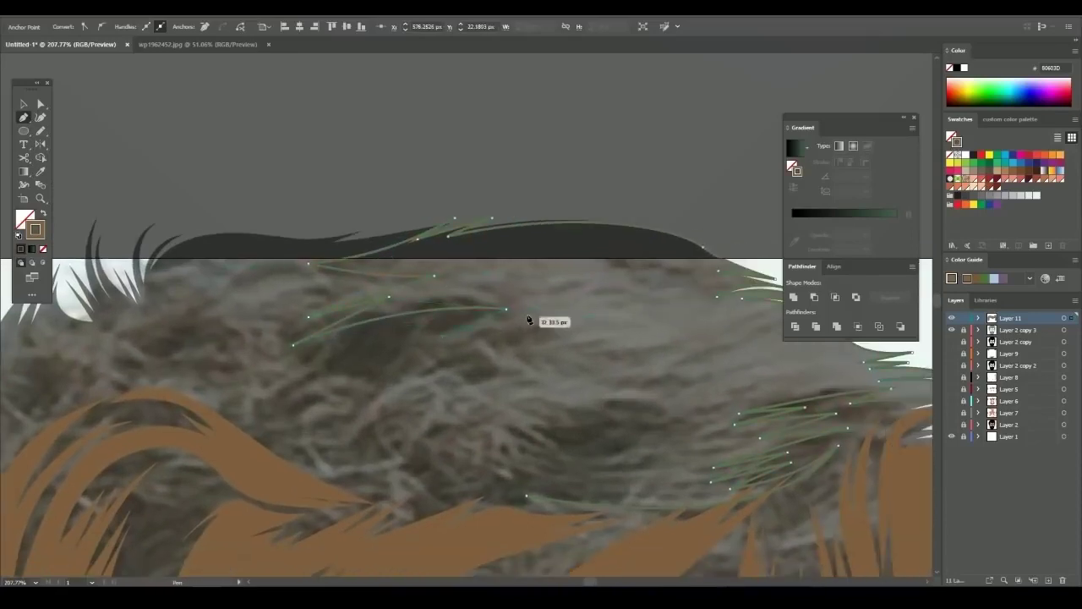
pyautogui.moveTo(473, 392); pyautogui.dragTo(464, 344)
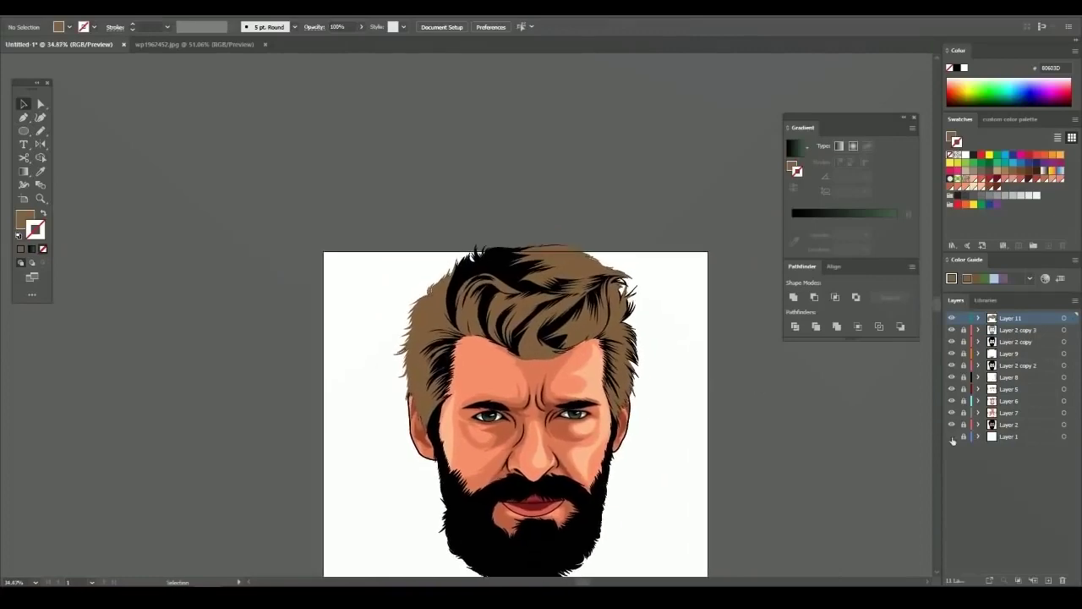
# Hide the tracing layers to preview the portrait so far
pyautogui.moveTo(951, 425); pyautogui.dragTo(951, 329)
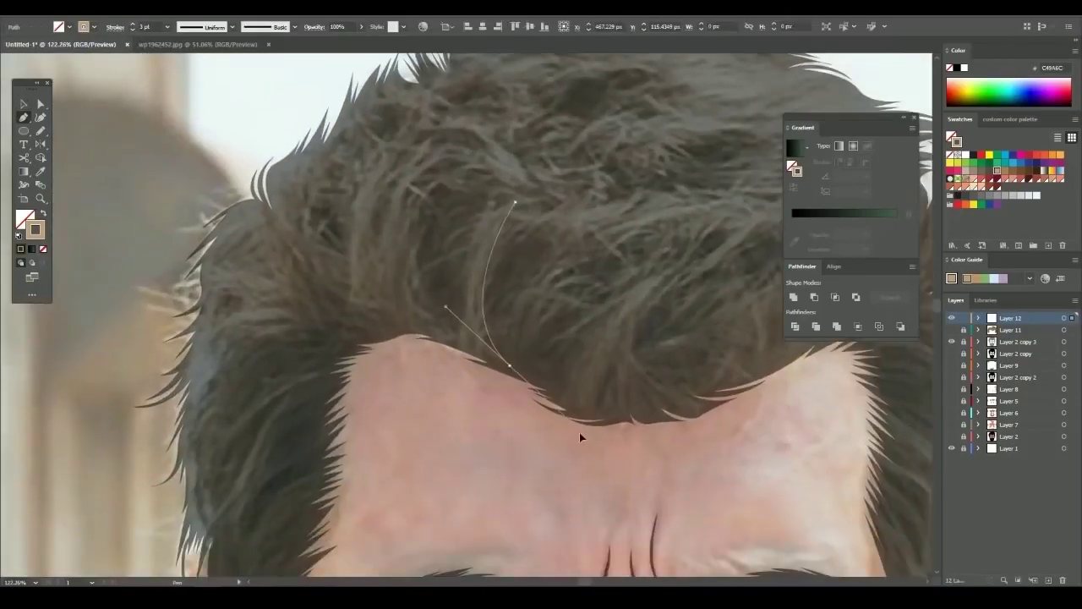
# Draw curved tan highlight strands through the hair, toggling layers to compare with the photo
pyautogui.click(585, 191)
pyautogui.moveTo(497, 277)
pyautogui.mouseDown()
pyautogui.moveTo(489, 330)
pyautogui.moveTo(524, 362)
pyautogui.mouseUp()
pyautogui.keyDown('ctrl'); pyautogui.click(626, 210); pyautogui.keyUp('ctrl')
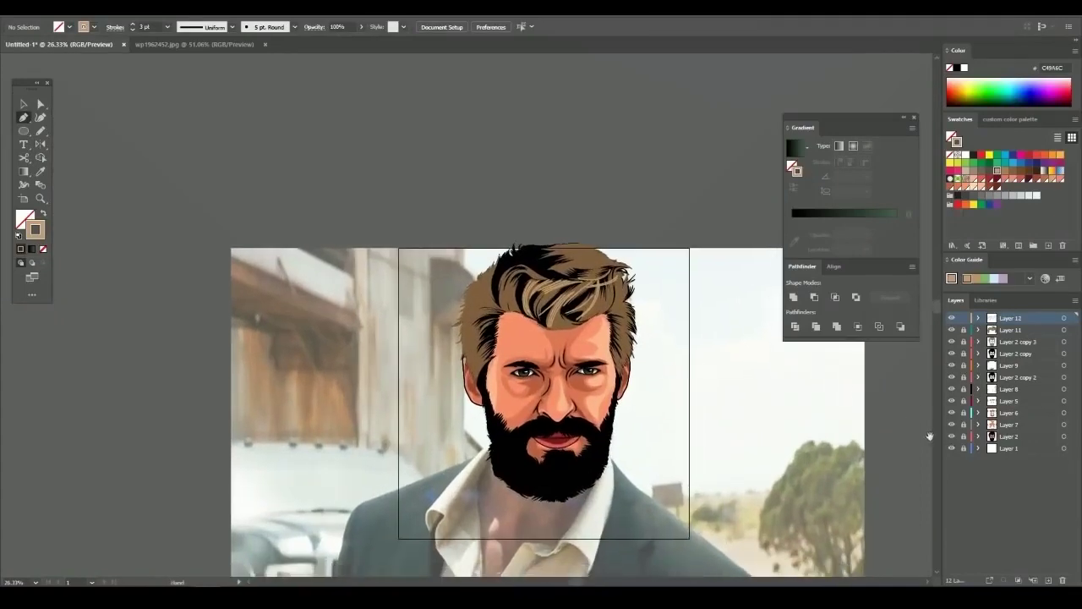
pyautogui.click(950, 448)
pyautogui.moveTo(951, 329); pyautogui.dragTo(951, 436)
pyautogui.scroll(1, 547, 290)
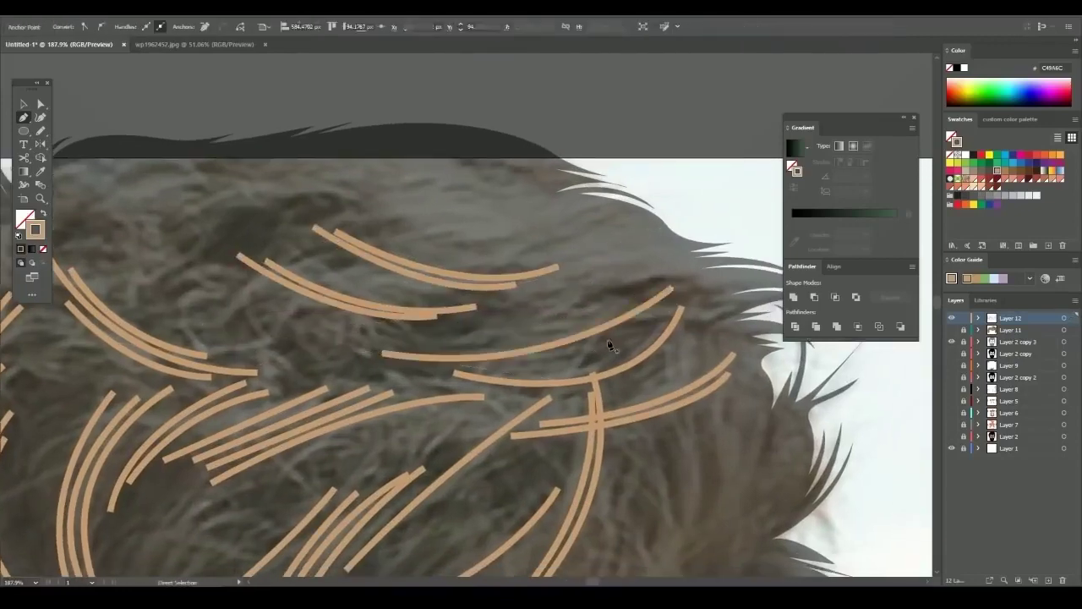
pyautogui.moveTo(609, 344); pyautogui.dragTo(409, 362)
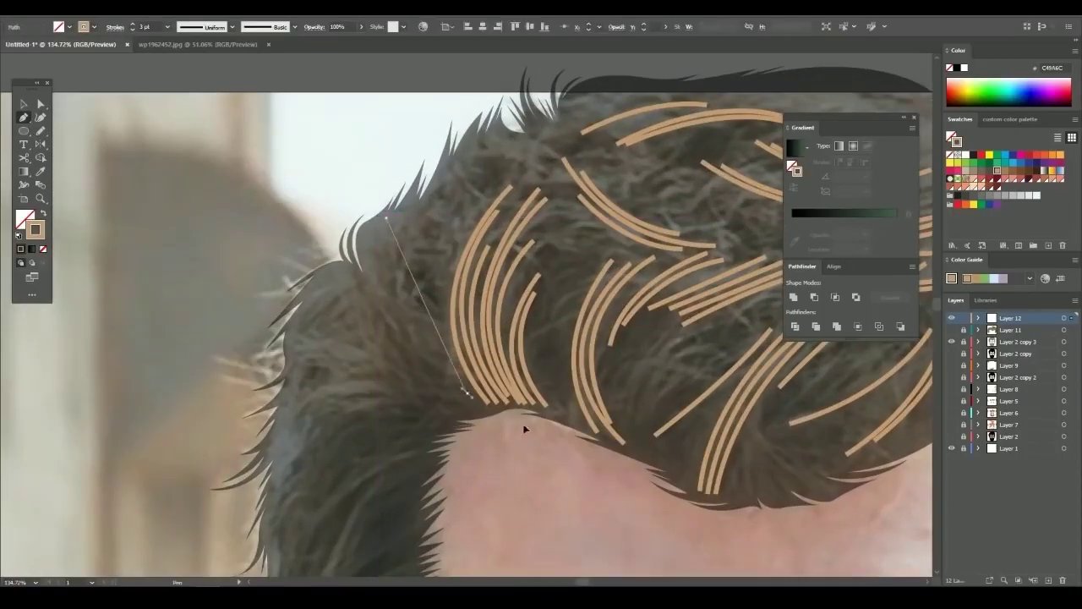
pyautogui.moveTo(524, 430); pyautogui.dragTo(524, 429)
pyautogui.keyDown('ctrl'); pyautogui.click(384, 251); pyautogui.keyUp('ctrl')
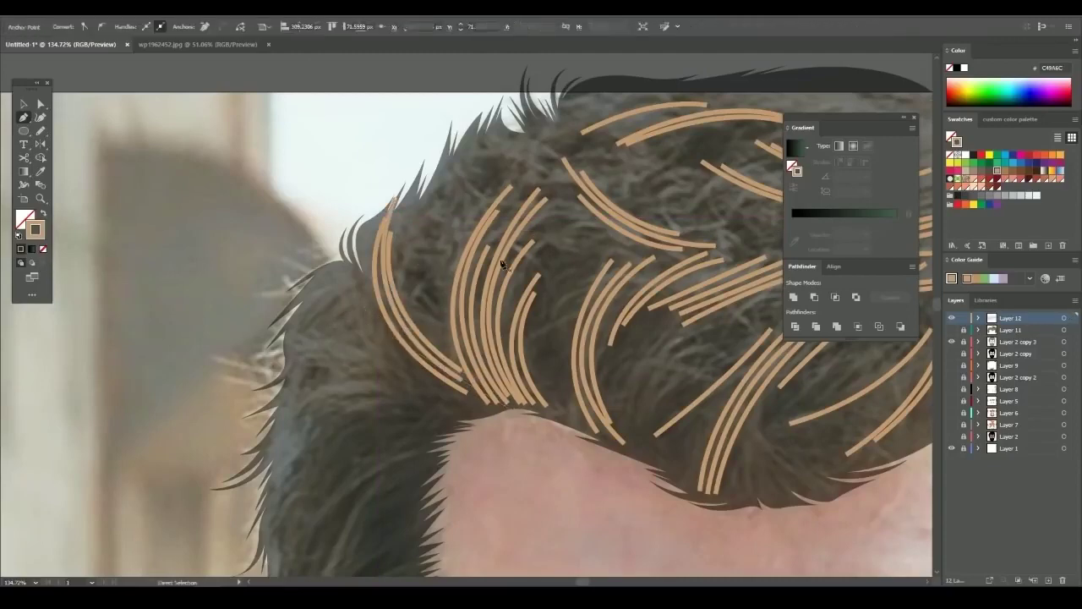
# Finish the left-temple strand and draw a tan strand along the left hairline
pyautogui.scroll(2, 476, 232)
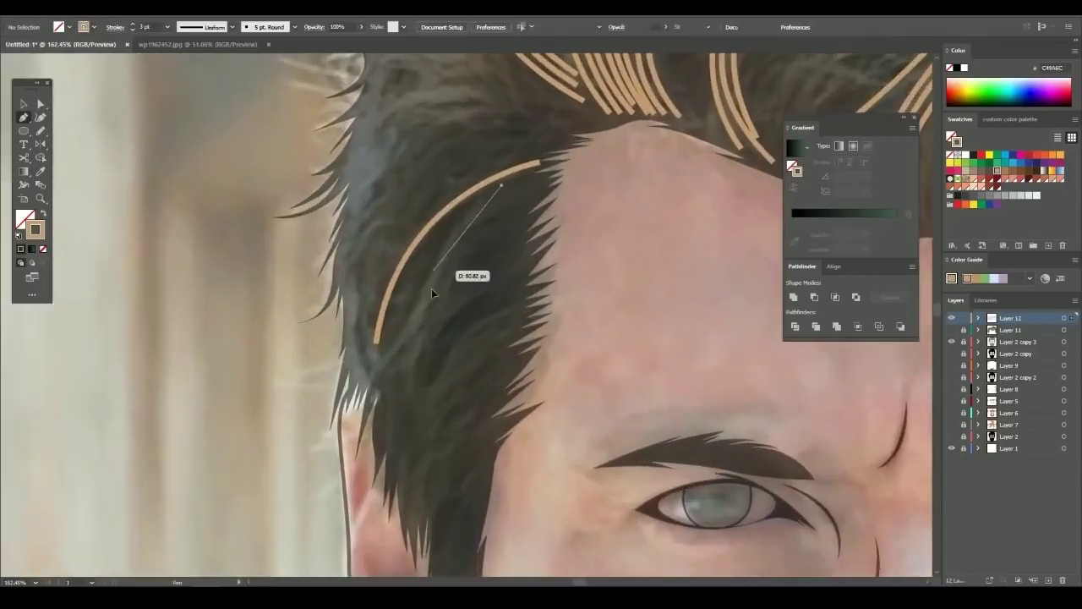
pyautogui.click(371, 404)
pyautogui.scroll(-2, 426, 379)
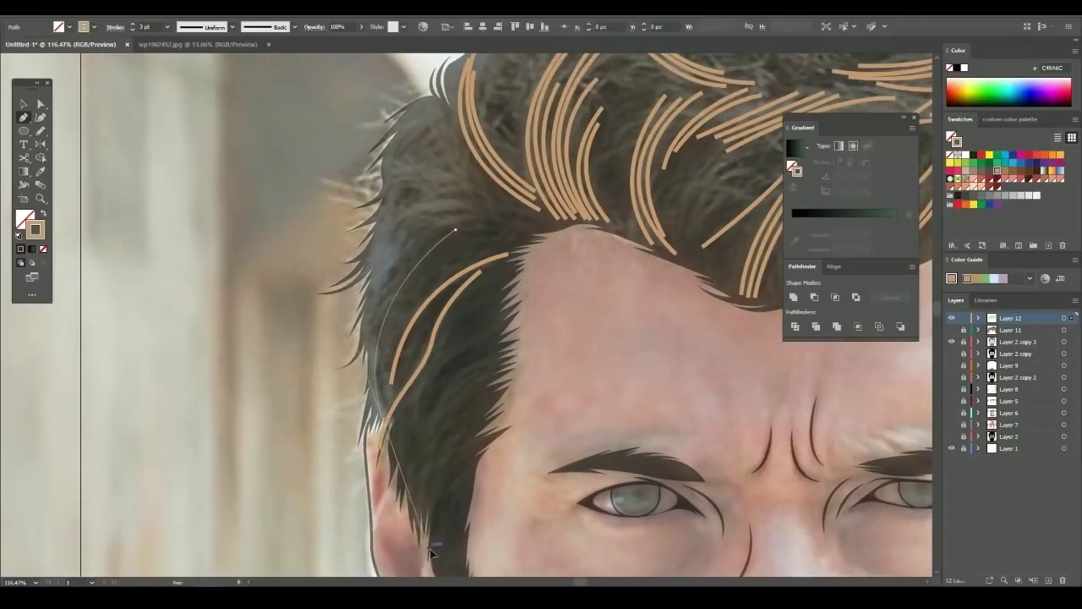
pyautogui.keyDown('ctrl'); pyautogui.click(391, 296); pyautogui.keyUp('ctrl')
pyautogui.moveTo(390, 296); pyautogui.dragTo(346, 368)
pyautogui.click(363, 302)
pyautogui.scroll(2, 577, 280)
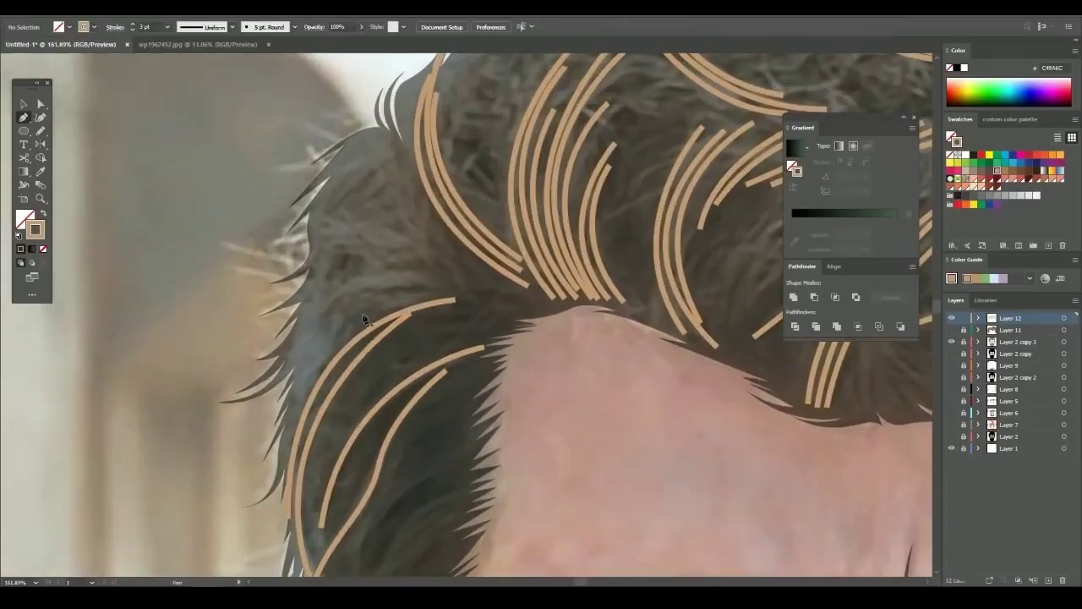
pyautogui.moveTo(458, 298); pyautogui.dragTo(487, 304)
pyautogui.click(500, 309)
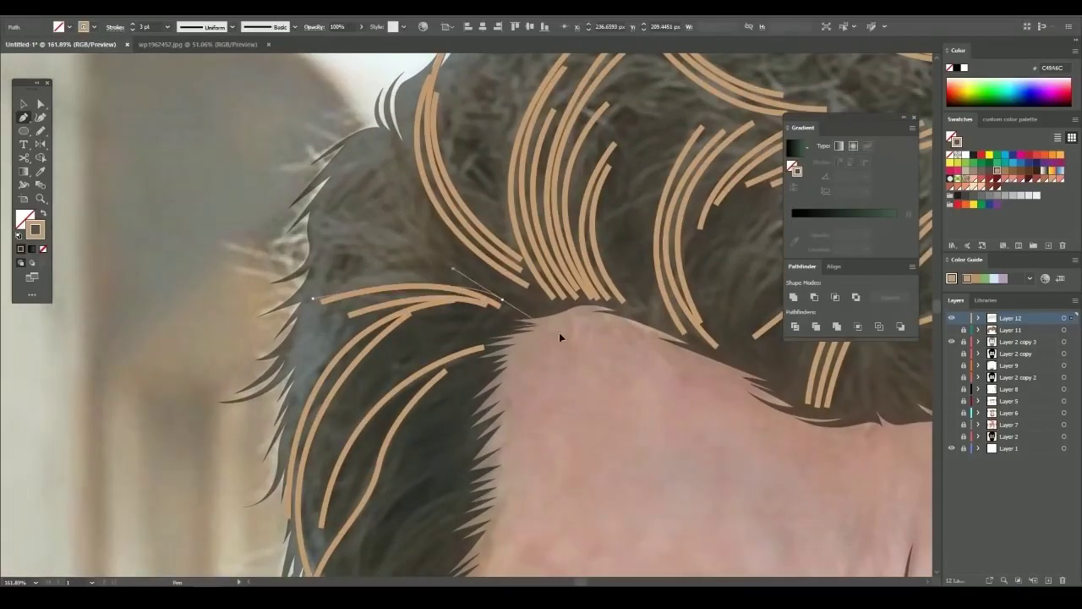
pyautogui.keyDown('ctrl'); pyautogui.click(559, 337); pyautogui.keyUp('ctrl')
pyautogui.scroll(-2, 558, 336)
# Draw a curved tan strand over the left temple hair
pyautogui.moveTo(508, 473); pyautogui.dragTo(412, 254)
pyautogui.scroll(2, 411, 397)
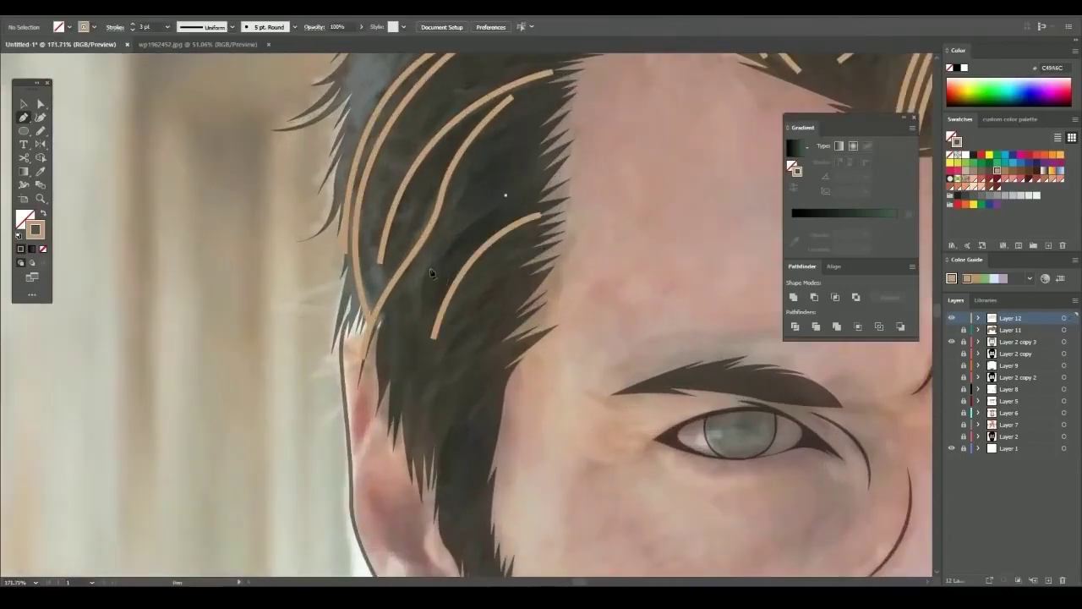
pyautogui.moveTo(507, 282); pyautogui.dragTo(398, 478)
pyautogui.scroll(-1, 399, 479)
pyautogui.moveTo(466, 341)
pyautogui.mouseDown()
pyautogui.moveTo(411, 457)
pyautogui.moveTo(407, 416)
pyautogui.mouseUp()
pyautogui.scroll(-3, 459, 429)
pyautogui.moveTo(355, 321); pyautogui.dragTo(617, 307)
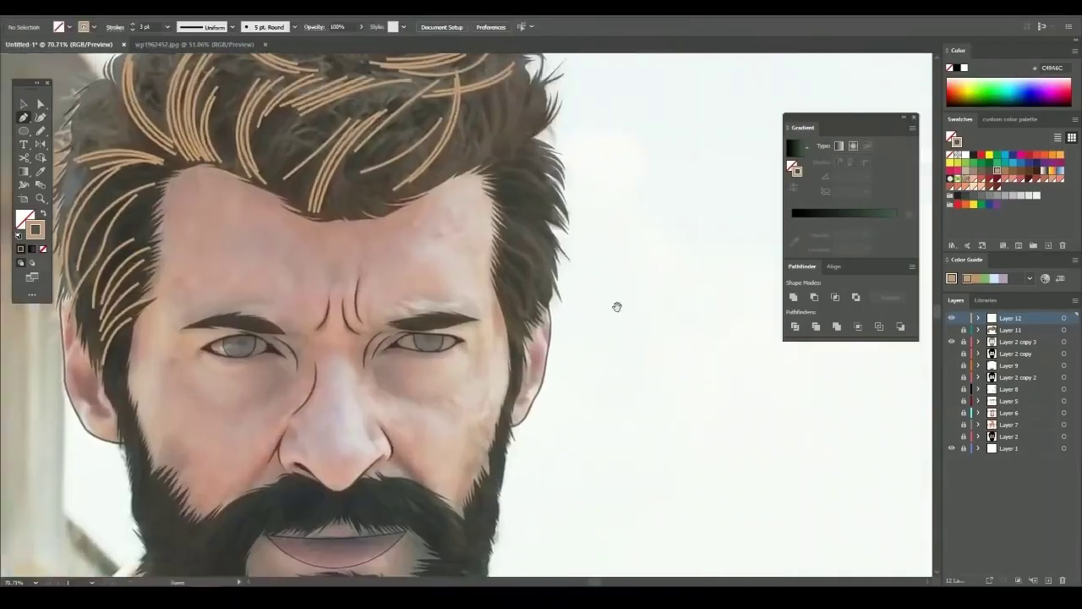
pyautogui.scroll(3, 513, 279)
# Draw several curved tan strands over the right temple hair
pyautogui.moveTo(449, 196); pyautogui.dragTo(551, 302)
pyautogui.click(466, 237)
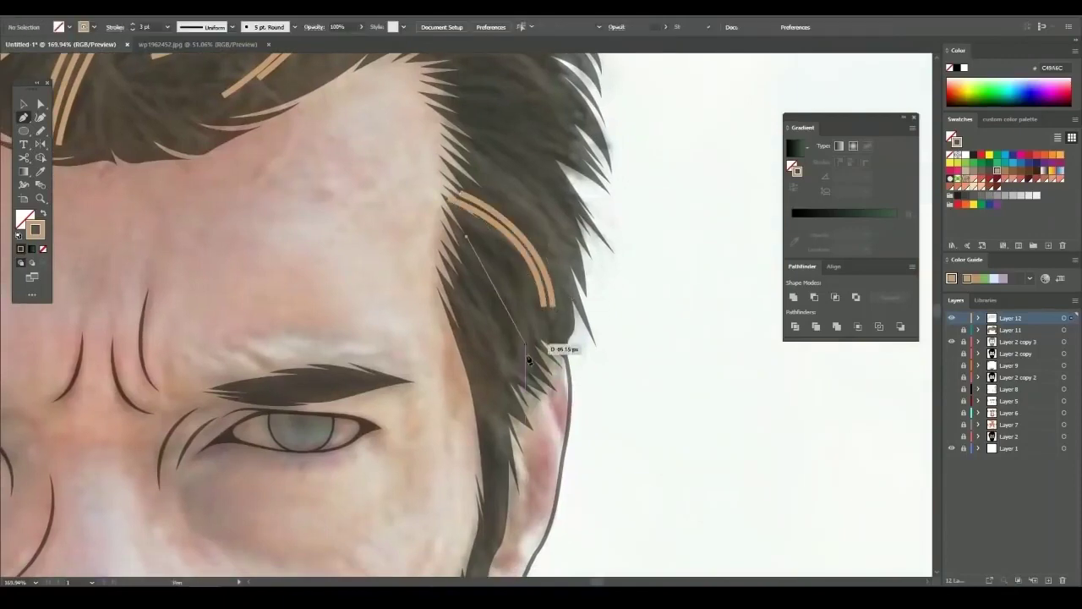
pyautogui.moveTo(502, 369); pyautogui.dragTo(512, 383)
pyautogui.click(499, 188)
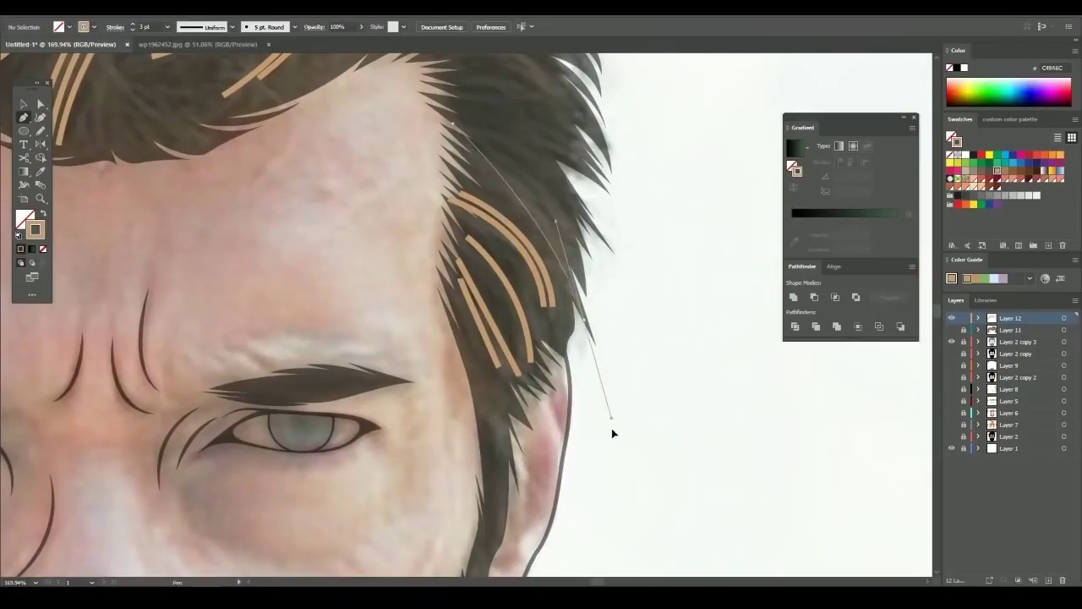
pyautogui.moveTo(586, 320); pyautogui.dragTo(592, 372)
pyautogui.click(576, 182)
pyautogui.scroll(-2, 574, 331)
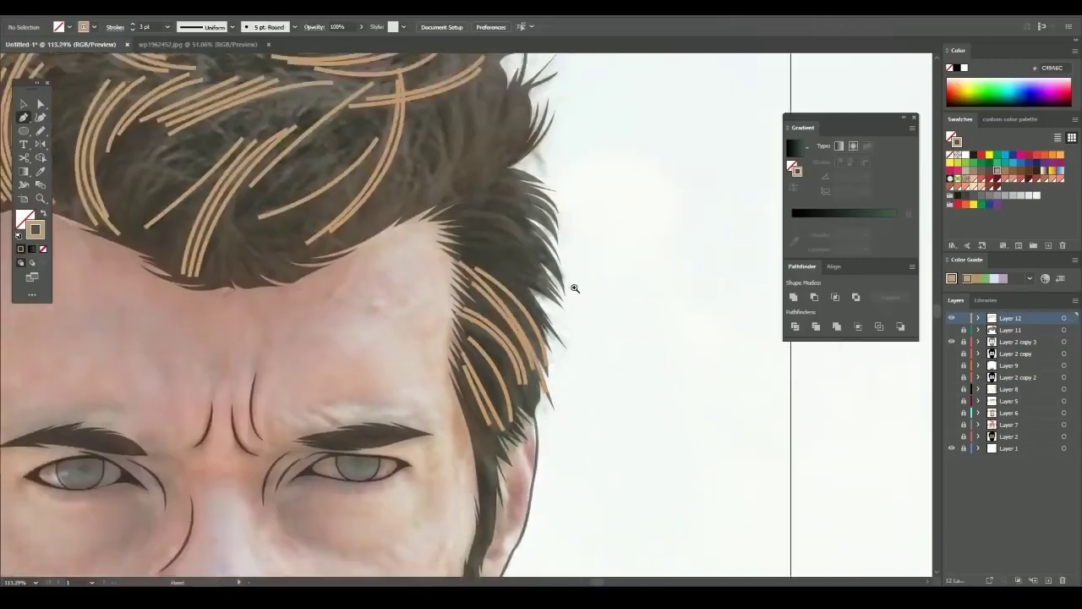
pyautogui.scroll(2, 572, 290)
pyautogui.scroll(-1, 434, 212)
pyautogui.moveTo(554, 362); pyautogui.dragTo(564, 295)
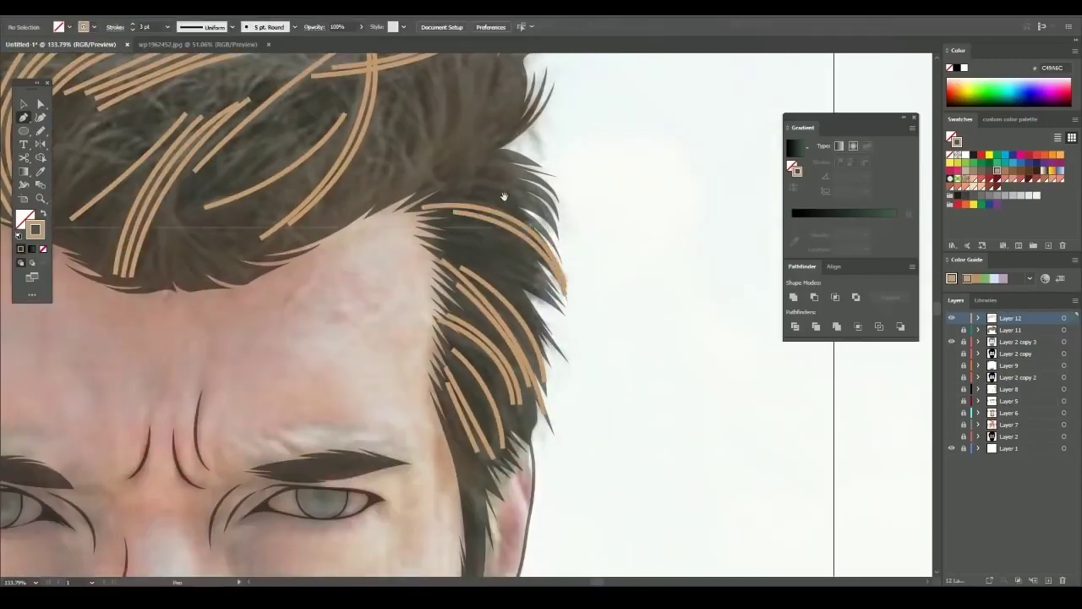
pyautogui.scroll(2, 507, 189)
pyautogui.moveTo(612, 365); pyautogui.dragTo(603, 237)
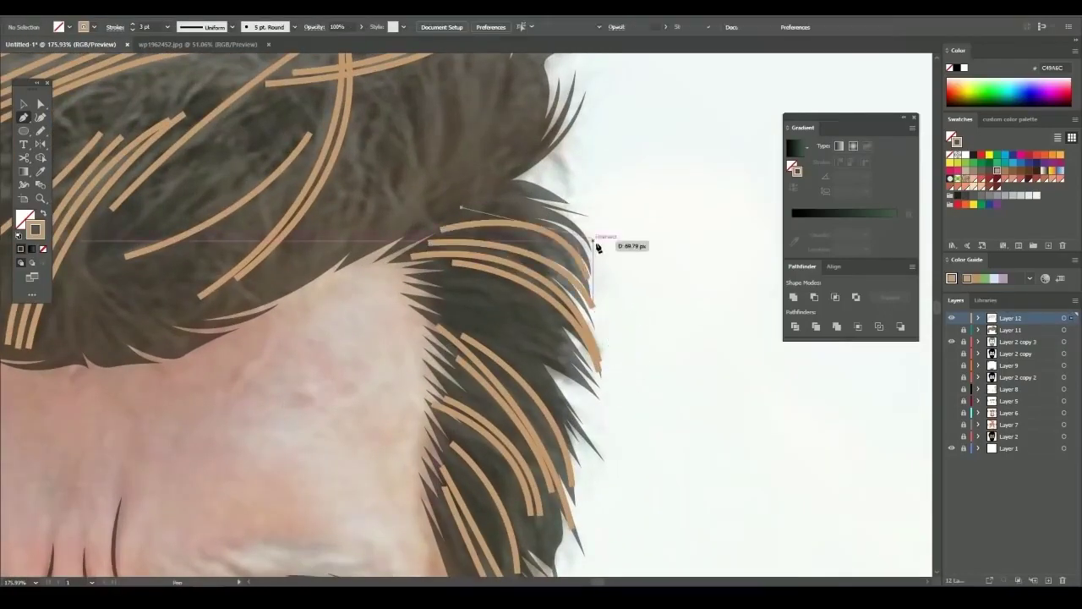
pyautogui.scroll(-2, 617, 282)
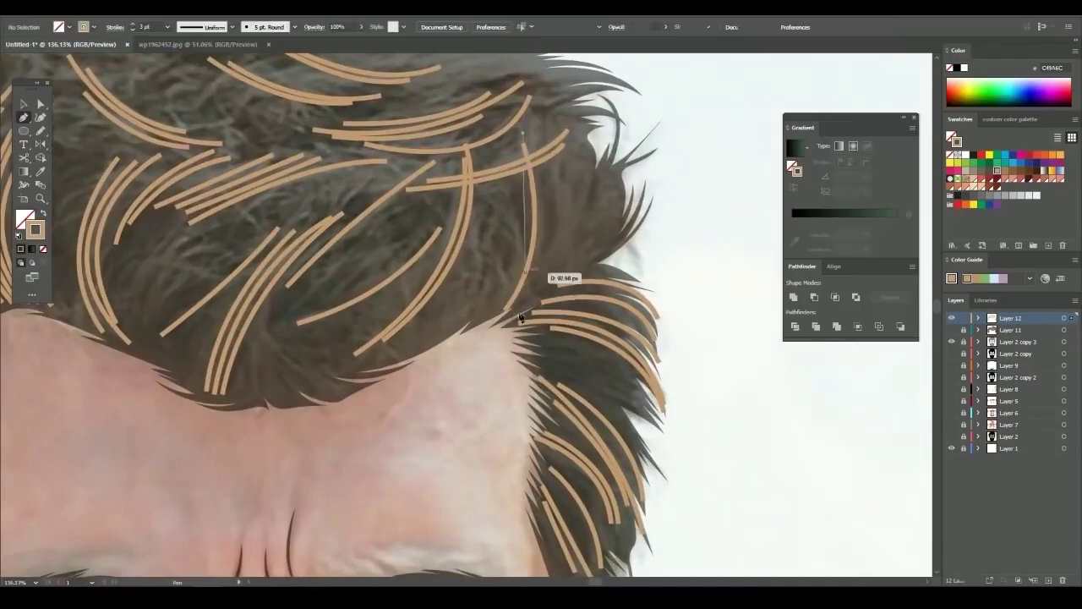
pyautogui.press('Escape')
# Add tan strands at the hairline's right corner and along the hair's top edge
pyautogui.moveTo(555, 133); pyautogui.dragTo(544, 169)
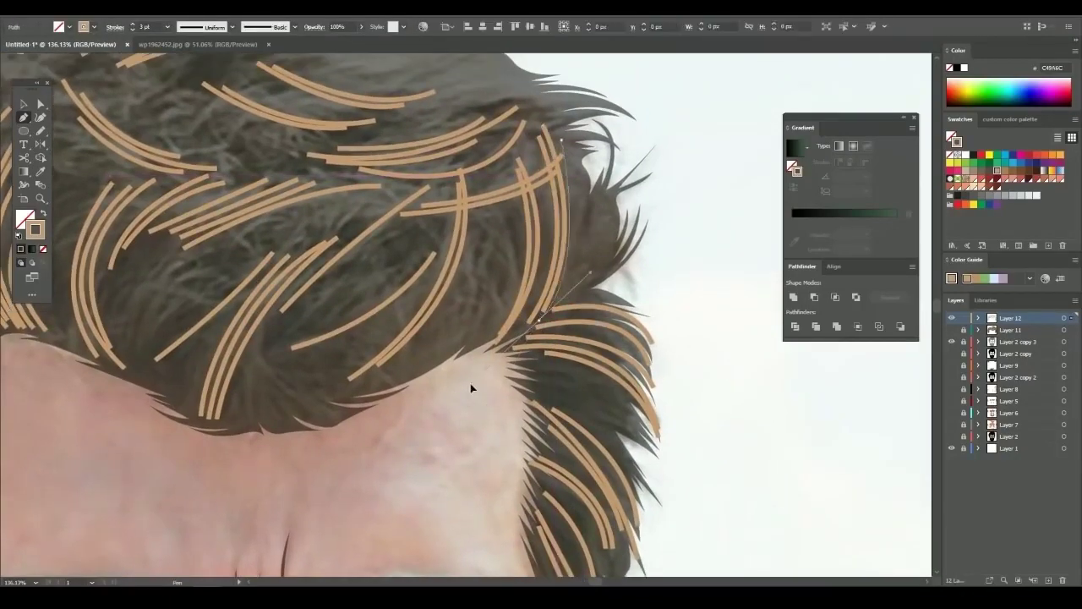
pyautogui.click(504, 224)
pyautogui.moveTo(324, 412)
pyautogui.mouseDown()
pyautogui.moveTo(471, 386)
pyautogui.moveTo(430, 369)
pyautogui.mouseUp()
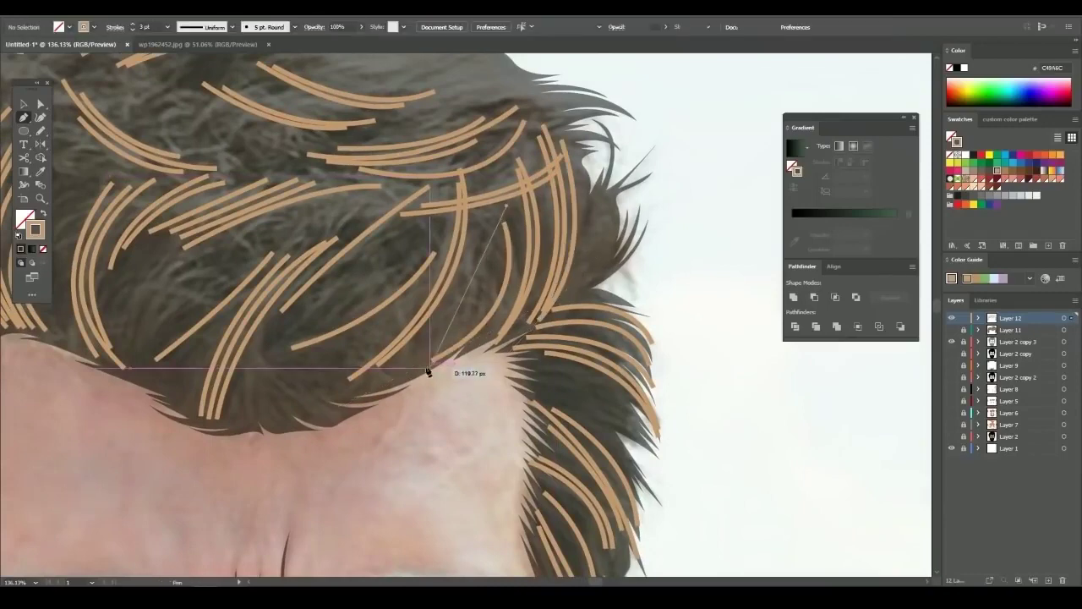
pyautogui.press('Escape')
pyautogui.scroll(-3, 462, 292)
pyautogui.scroll(5, 462, 292)
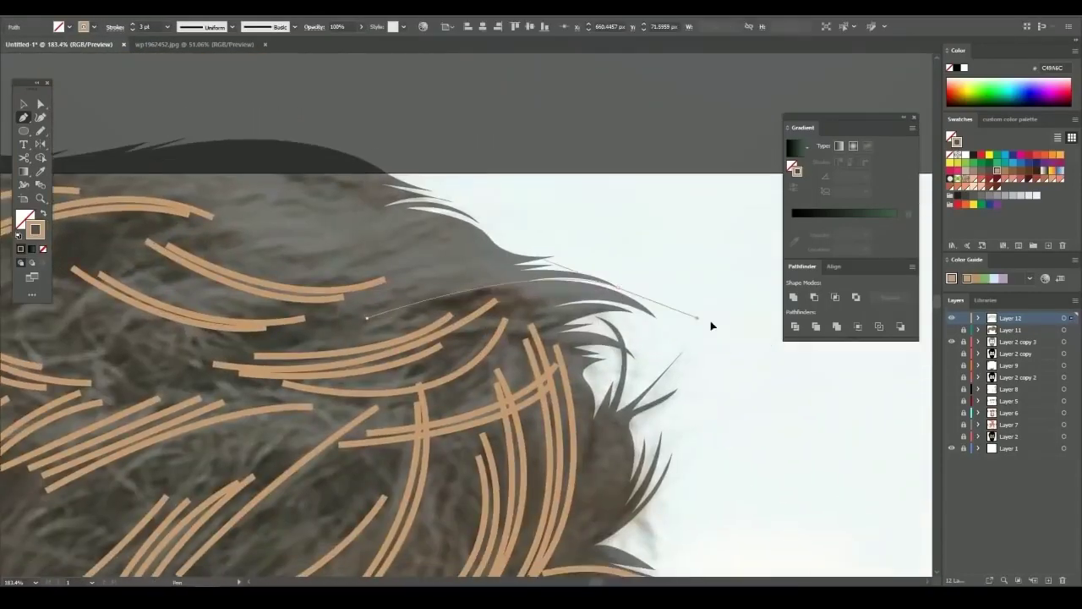
pyautogui.moveTo(474, 285)
pyautogui.mouseDown()
pyautogui.moveTo(533, 285)
pyautogui.moveTo(423, 285)
pyautogui.mouseUp()
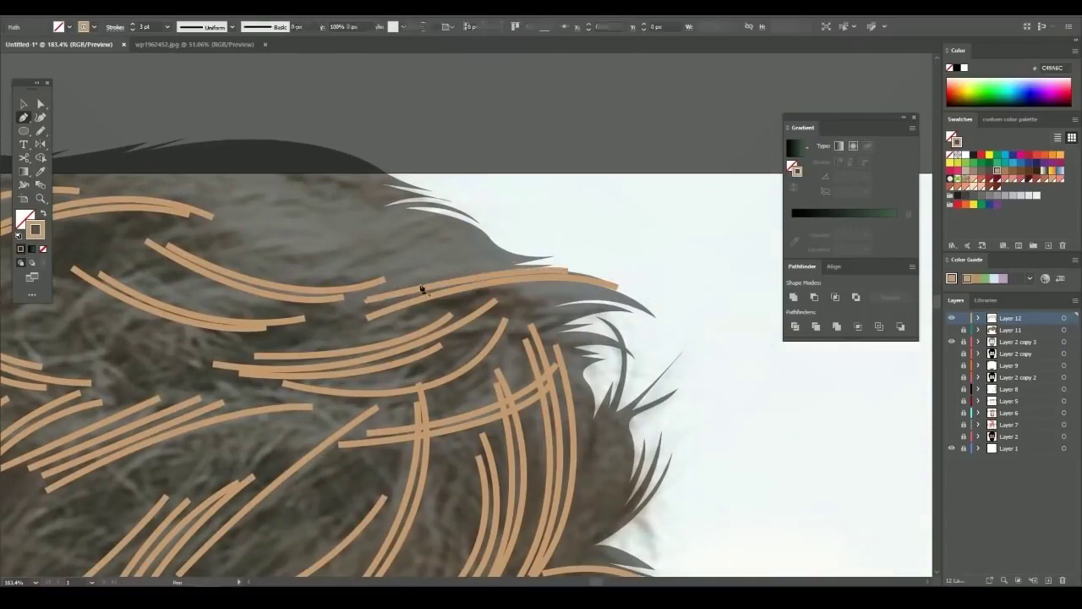
pyautogui.press('Escape')
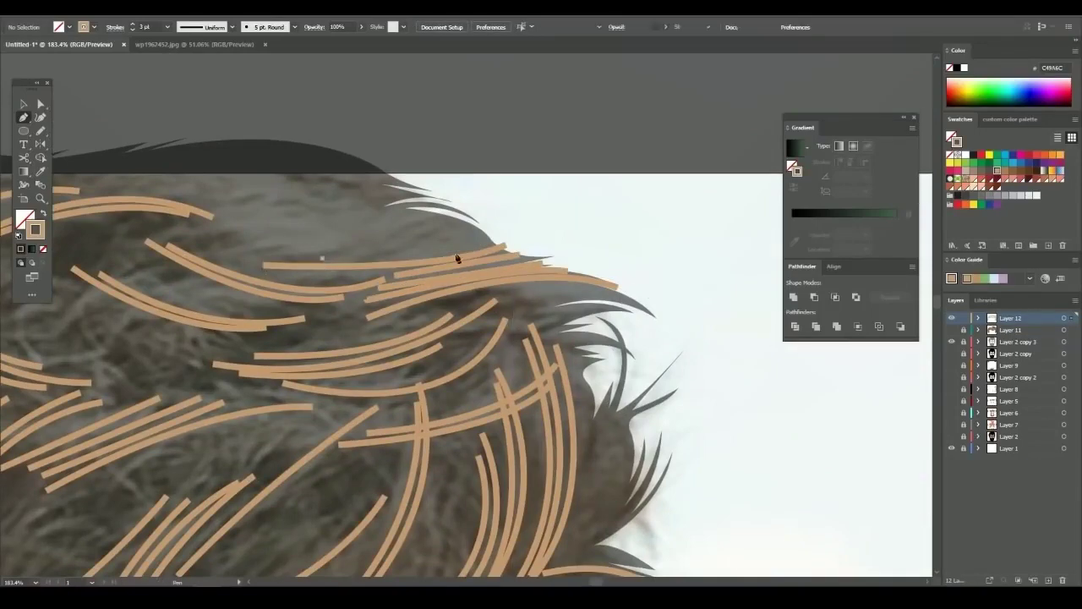
pyautogui.moveTo(395, 275)
pyautogui.mouseDown()
pyautogui.moveTo(533, 274)
pyautogui.moveTo(592, 295)
pyautogui.mouseUp()
pyautogui.press('Escape')
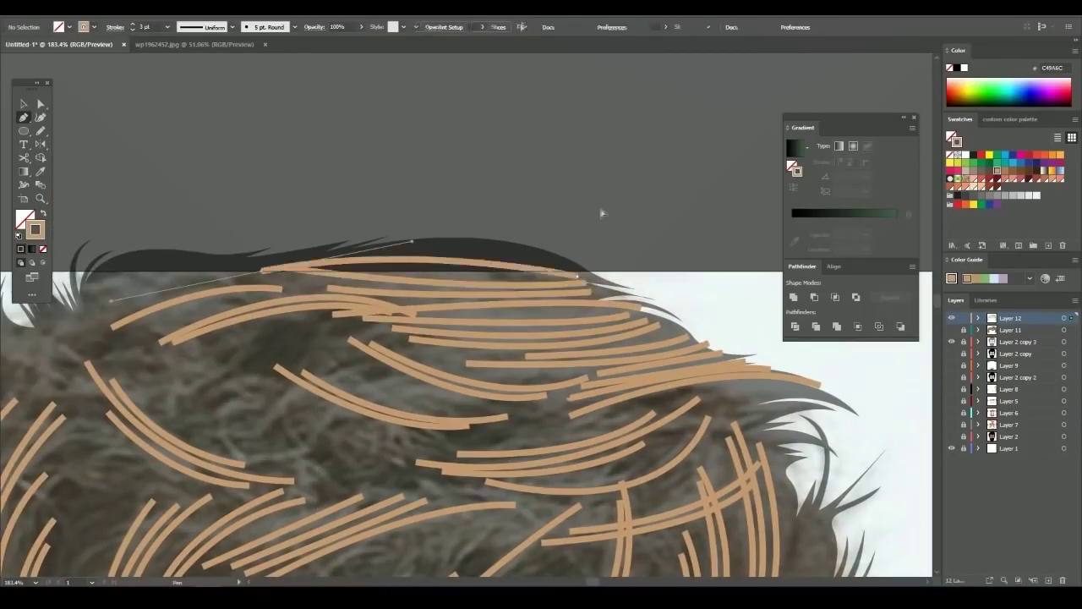
pyautogui.scroll(-5, 601, 212)
pyautogui.scroll(-3, 659, 365)
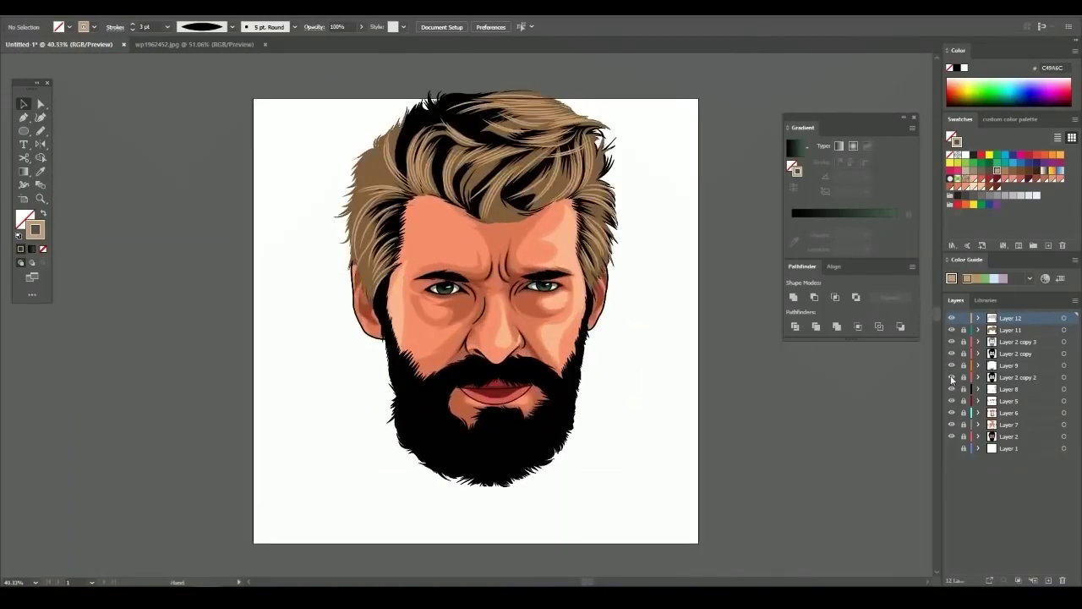
# Show the reference photo and hide most of the face layers so strands can be traced
pyautogui.click(951, 448)
pyautogui.moveTo(951, 436); pyautogui.dragTo(947, 348)
pyautogui.moveTo(605, 356); pyautogui.dragTo(602, 333)
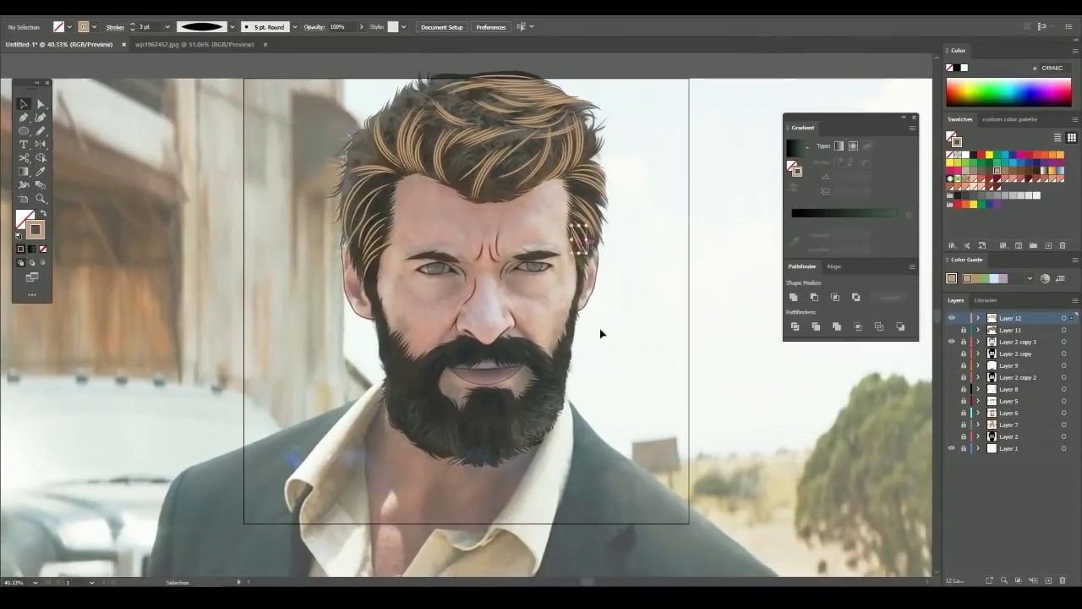
pyautogui.scroll(6, 473, 397)
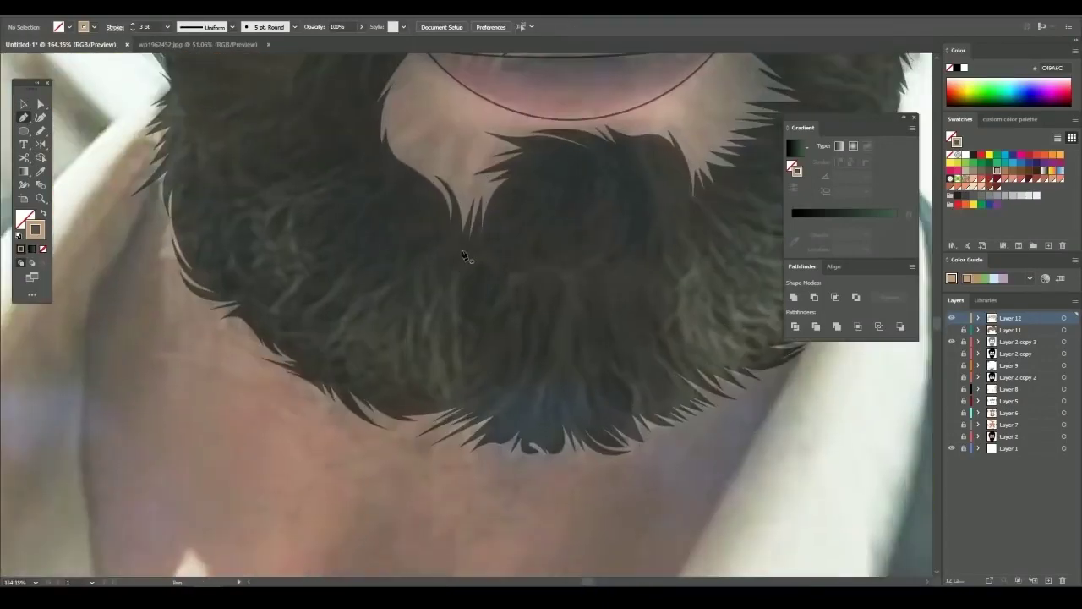
# Draw several tan strands down the centre of the beard
pyautogui.click(461, 249)
pyautogui.click(448, 349)
pyautogui.click(467, 414)
pyautogui.press('Escape')
pyautogui.click(454, 269)
pyautogui.click(462, 417)
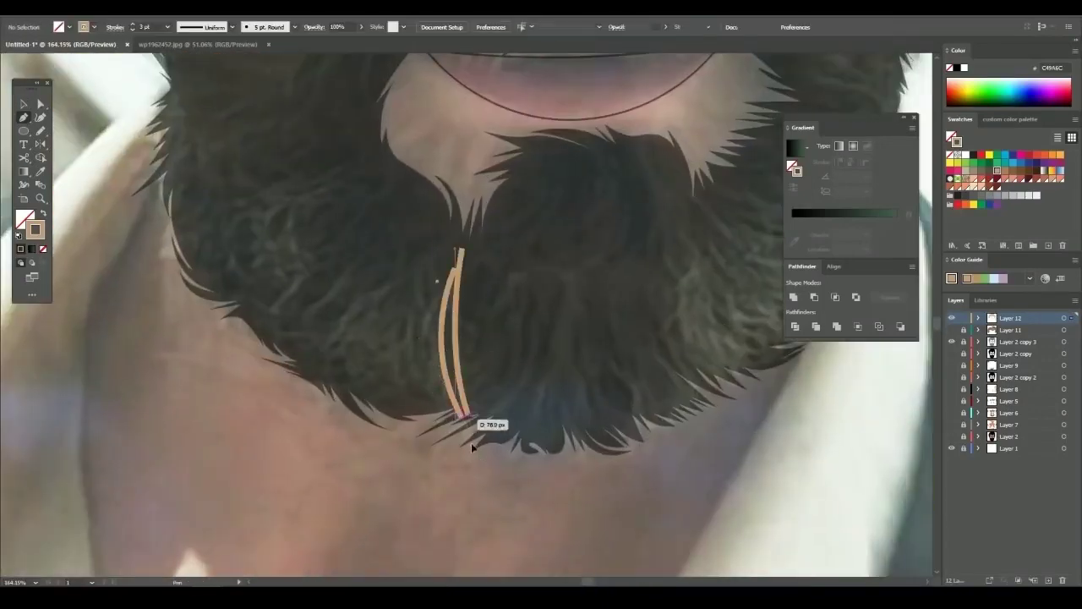
pyautogui.click(436, 281)
pyautogui.click(456, 420)
# Add curved tan strands to the right, left and centre of the beard
pyautogui.click(535, 294)
pyautogui.click(476, 439)
pyautogui.moveTo(580, 270); pyautogui.dragTo(550, 224)
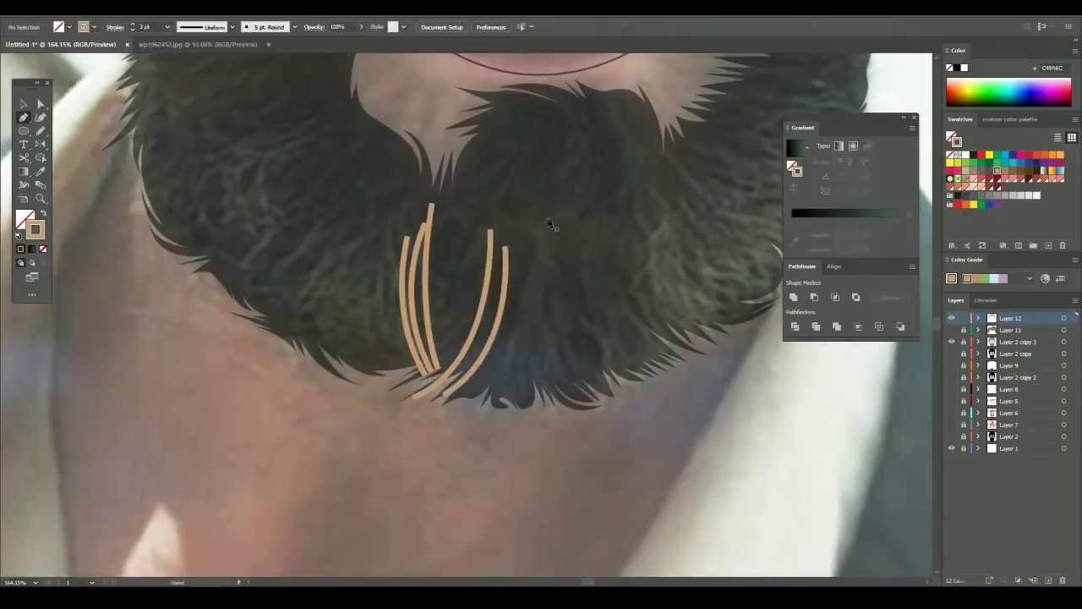
pyautogui.press('Escape')
pyautogui.moveTo(499, 433); pyautogui.dragTo(557, 451)
pyautogui.click(445, 237)
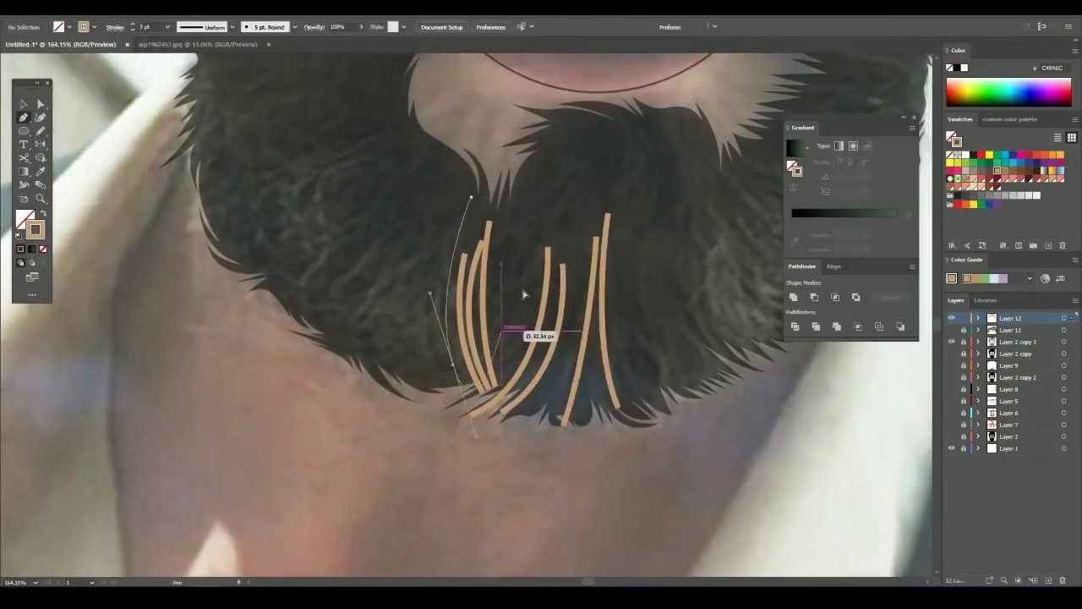
pyautogui.moveTo(445, 387); pyautogui.dragTo(482, 452)
pyautogui.moveTo(413, 362); pyautogui.dragTo(435, 406)
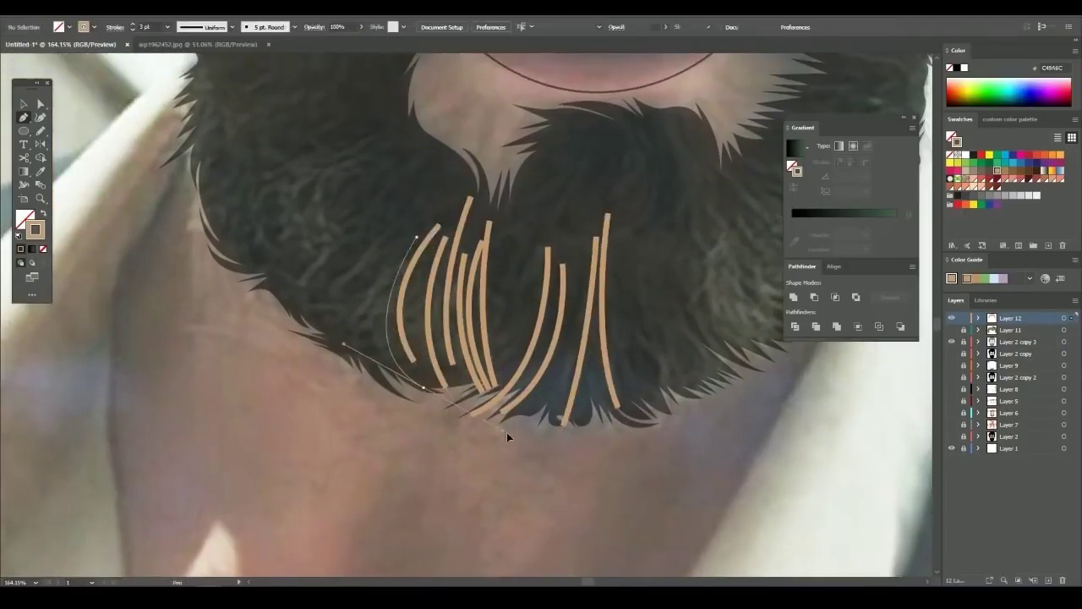
pyautogui.press('Escape')
# Draw curved strands on the beard's left side and along its left edge
pyautogui.moveTo(363, 345)
pyautogui.mouseDown()
pyautogui.moveTo(391, 260)
pyautogui.moveTo(527, 332)
pyautogui.moveTo(334, 339)
pyautogui.mouseUp()
pyautogui.click(519, 313)
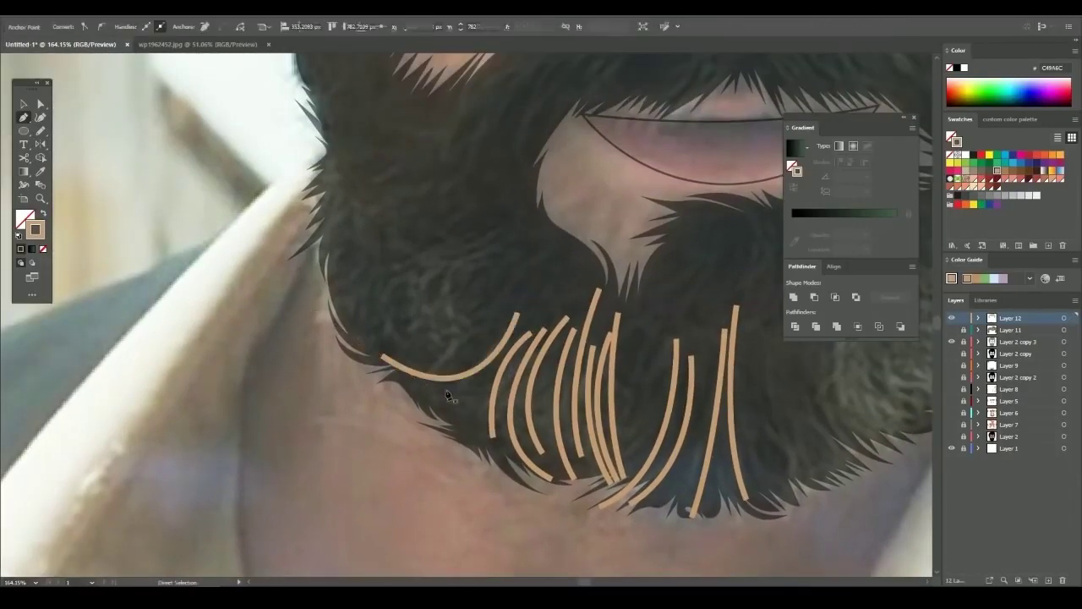
pyautogui.click(516, 328)
pyautogui.moveTo(438, 398); pyautogui.dragTo(423, 406)
pyautogui.moveTo(491, 257); pyautogui.dragTo(491, 277)
pyautogui.moveTo(409, 420); pyautogui.dragTo(366, 442)
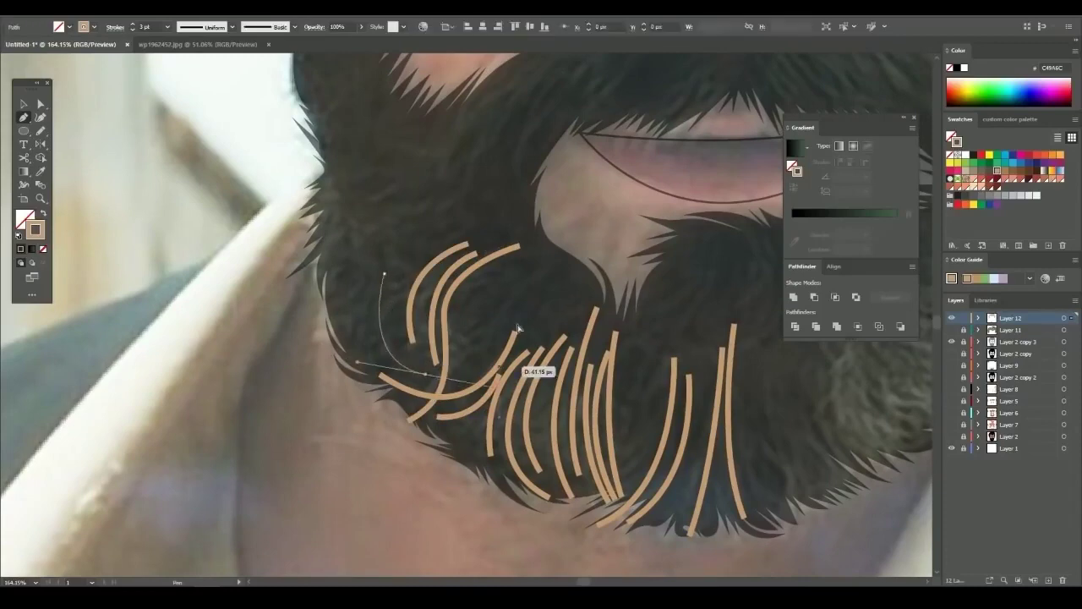
pyautogui.scroll(-5, 518, 328)
pyautogui.scroll(6, 423, 326)
# Add curved tan strands along the lower beard
pyautogui.click(420, 313)
pyautogui.moveTo(474, 478); pyautogui.dragTo(526, 511)
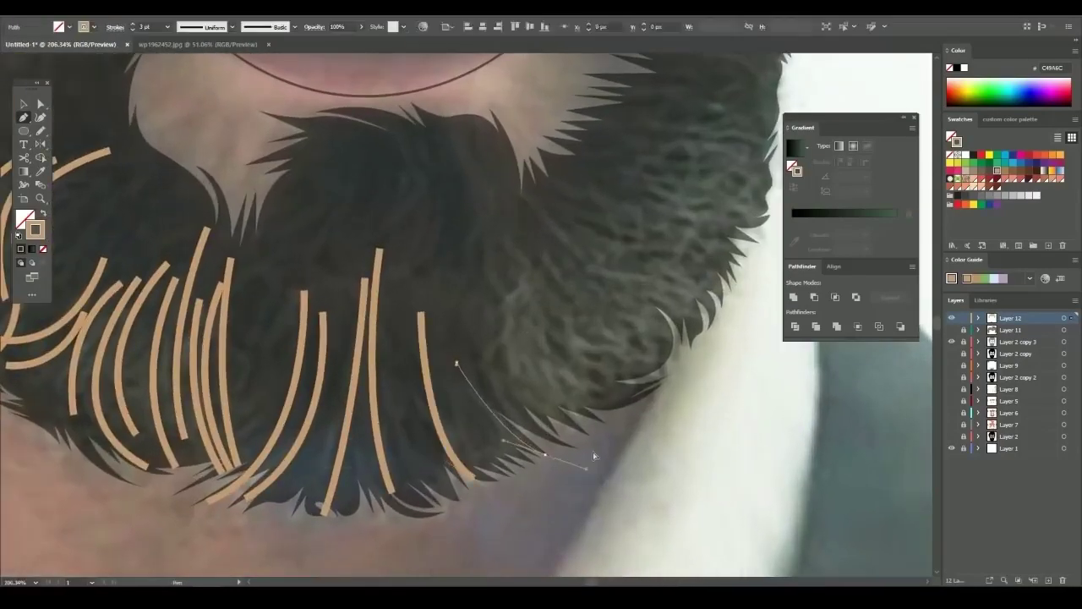
pyautogui.moveTo(558, 434)
pyautogui.mouseDown()
pyautogui.moveTo(609, 471)
pyautogui.moveTo(617, 466)
pyautogui.mouseUp()
pyautogui.click(482, 319)
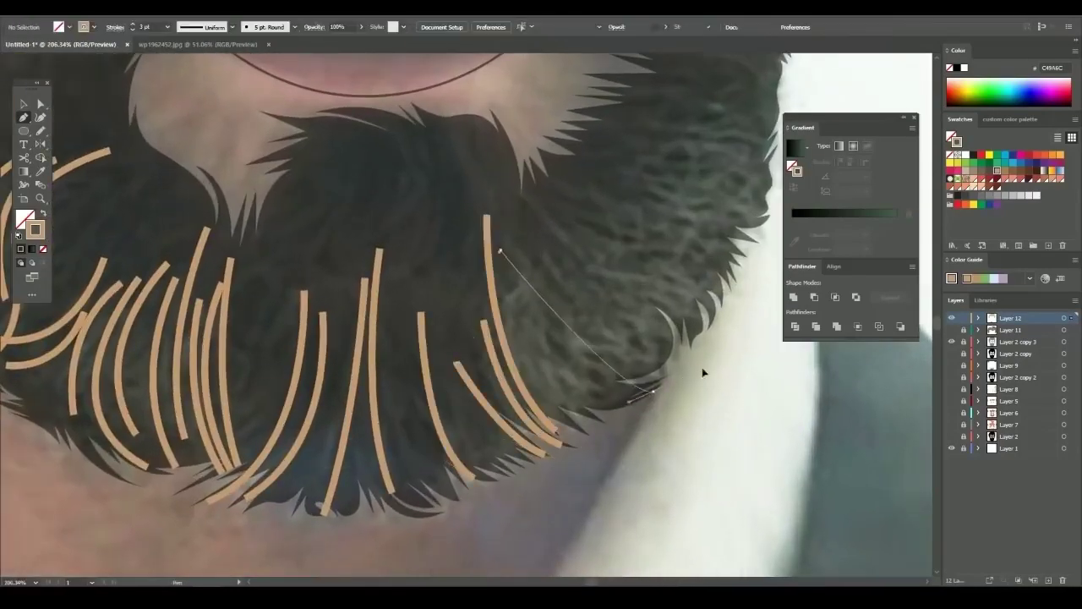
pyautogui.moveTo(702, 373); pyautogui.dragTo(702, 373)
pyautogui.scroll(-1, 583, 428)
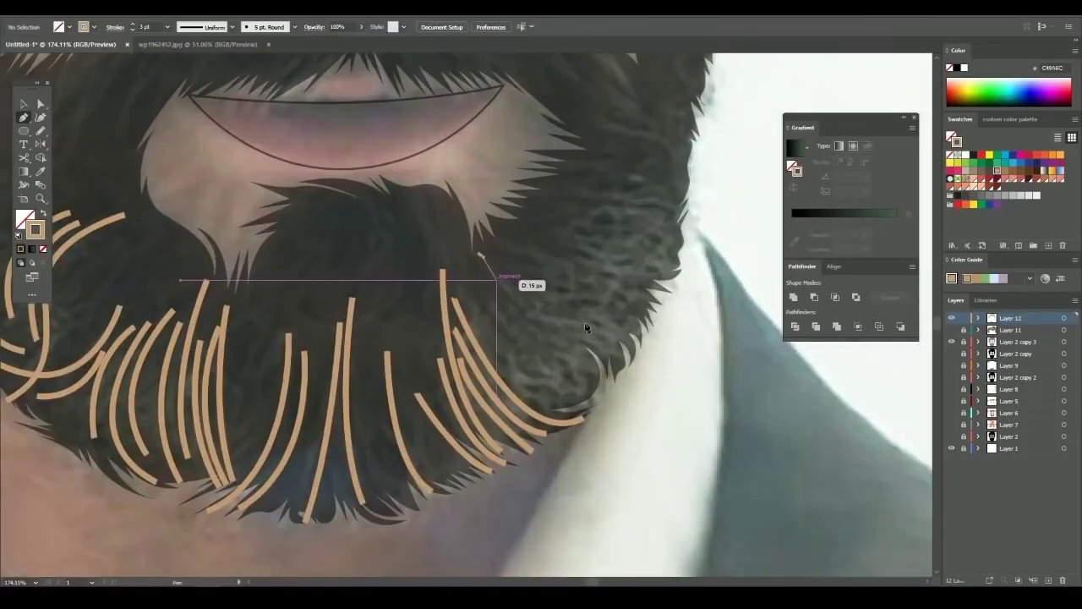
# Draw curved strands across the right side of the beard near the cheek
pyautogui.click(533, 281)
pyautogui.moveTo(625, 359)
pyautogui.mouseDown()
pyautogui.moveTo(611, 413)
pyautogui.moveTo(612, 399)
pyautogui.mouseUp()
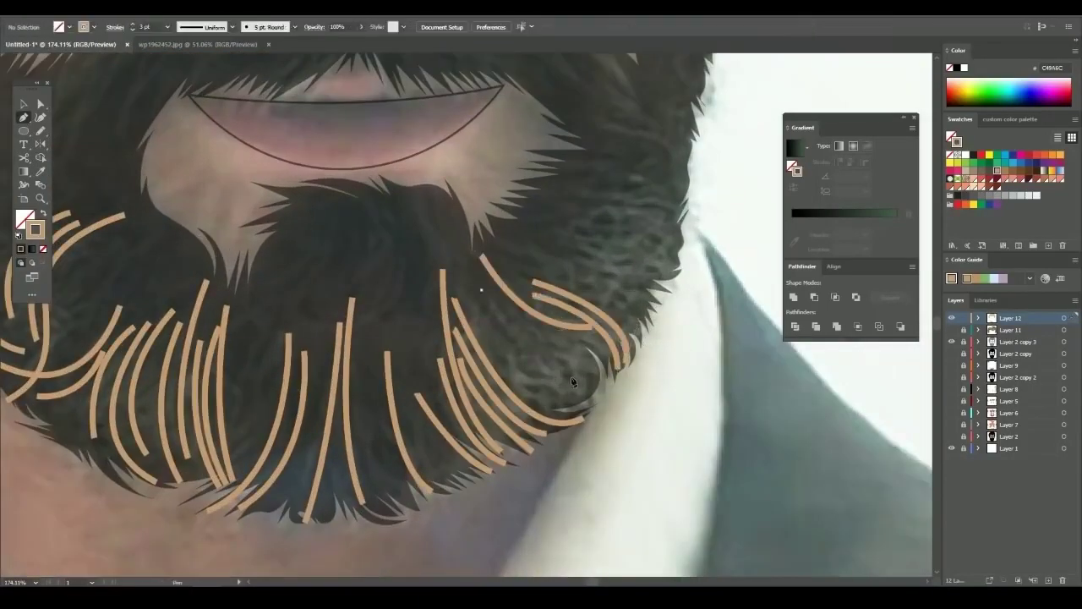
pyautogui.moveTo(544, 260)
pyautogui.mouseDown()
pyautogui.moveTo(497, 302)
pyautogui.moveTo(549, 299)
pyautogui.mouseUp()
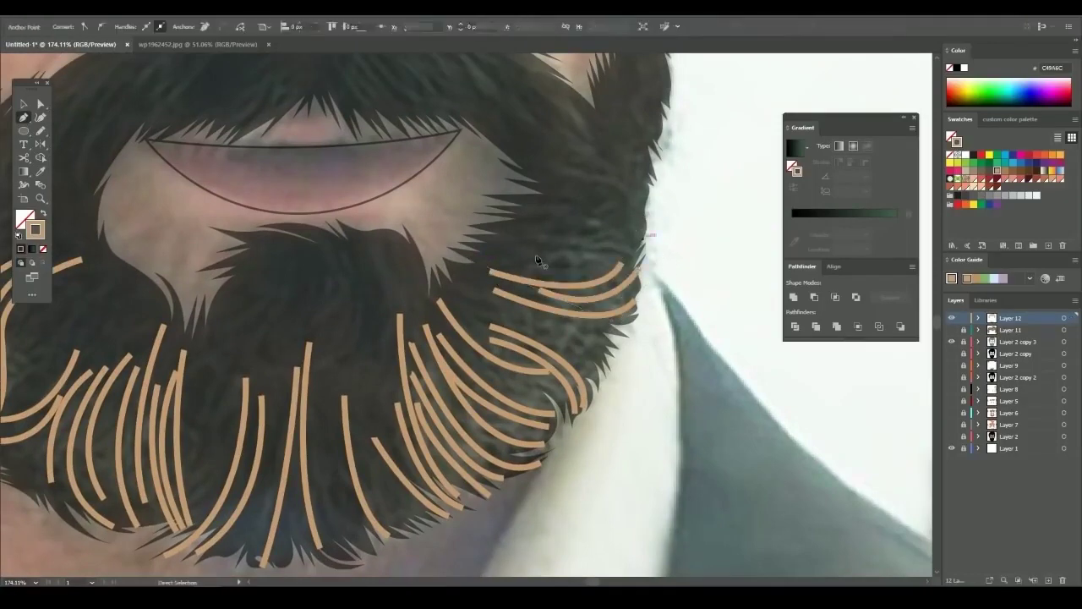
pyautogui.click(511, 255)
pyautogui.moveTo(632, 264); pyautogui.dragTo(602, 249)
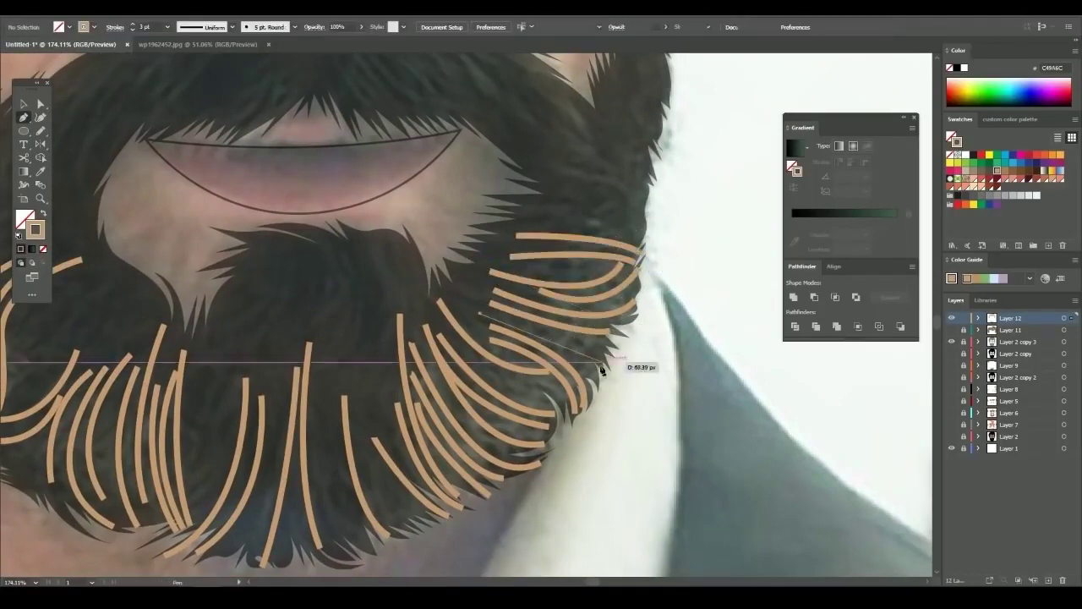
pyautogui.scroll(-3, 602, 369)
pyautogui.scroll(4, 601, 369)
pyautogui.moveTo(619, 330); pyautogui.dragTo(657, 349)
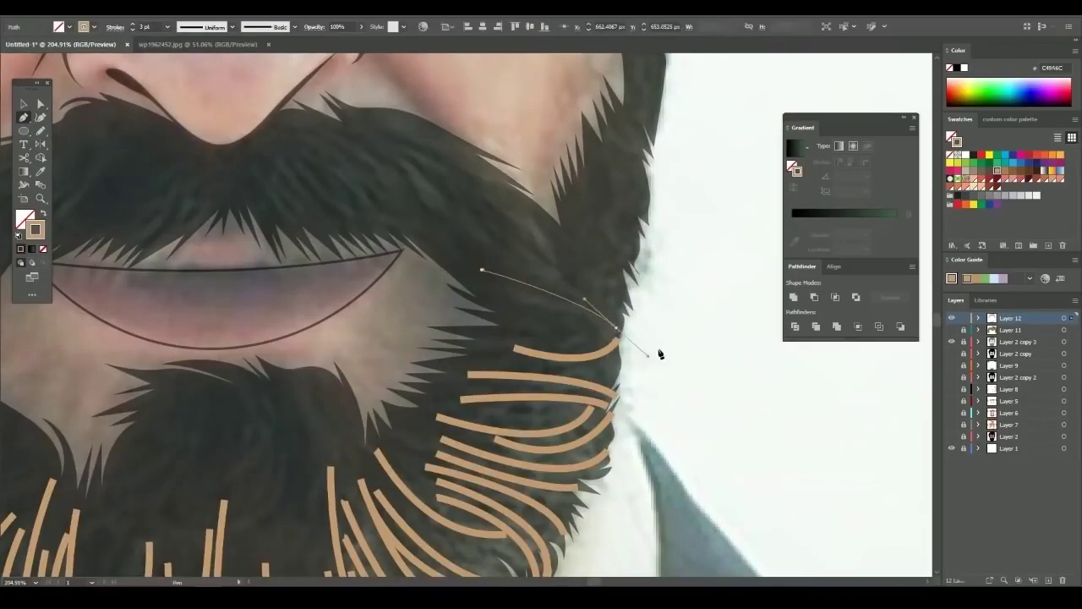
# Add a straight tan strand on the moustache
pyautogui.scroll(-5, 660, 353)
pyautogui.scroll(5, 442, 309)
pyautogui.scroll(1, 532, 367)
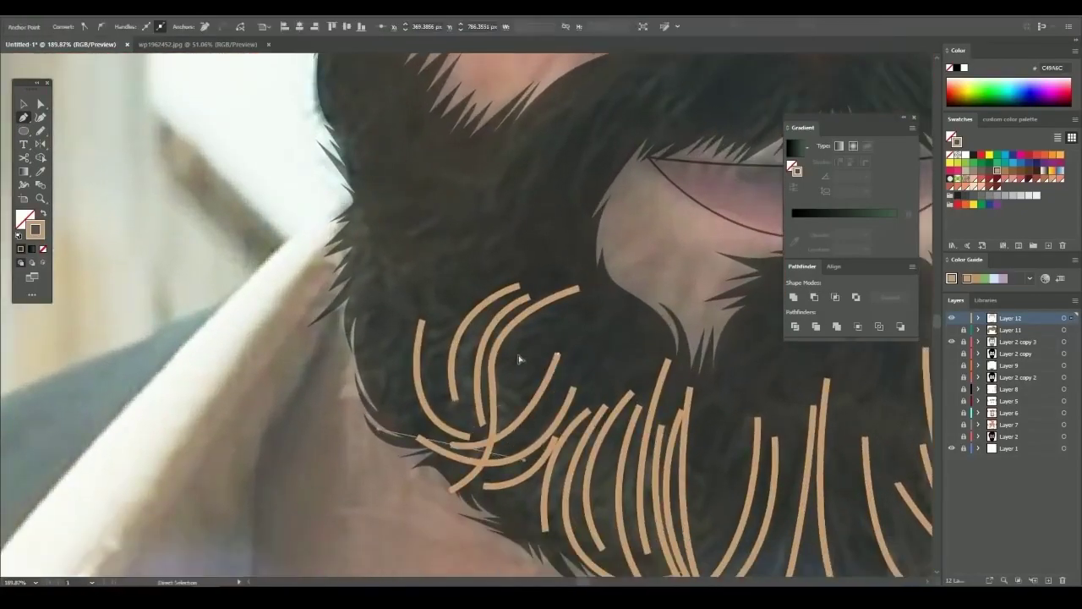
pyautogui.scroll(-5, 519, 359)
pyautogui.scroll(3, 519, 338)
pyautogui.scroll(3, 530, 322)
pyautogui.click(579, 270)
pyautogui.click(483, 371)
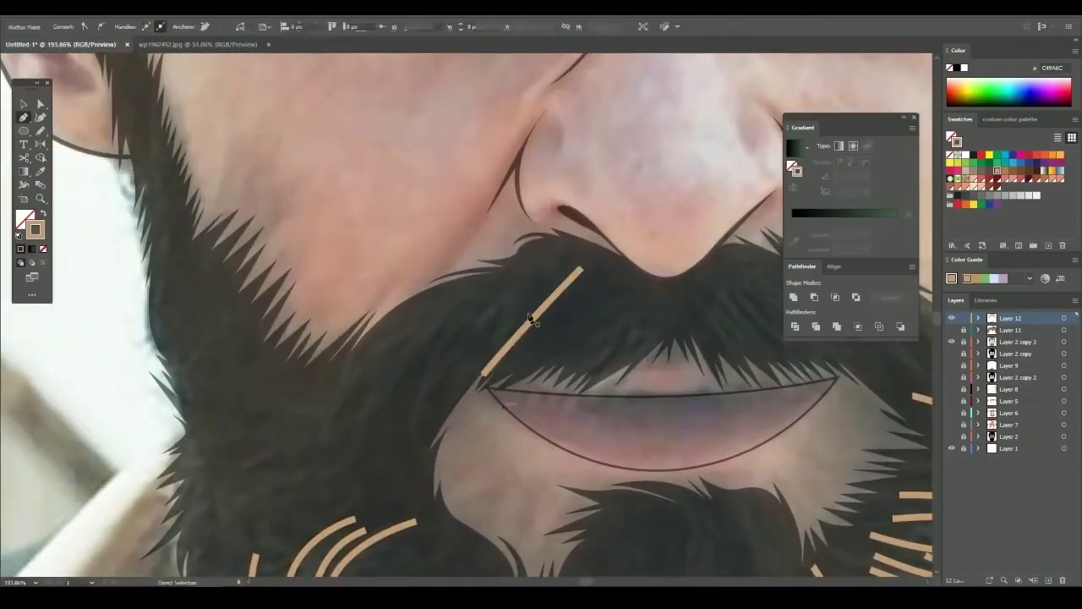
pyautogui.scroll(-1, 529, 318)
# Draw an S-shaped strand and a curved strand on the left beard
pyautogui.click(492, 255)
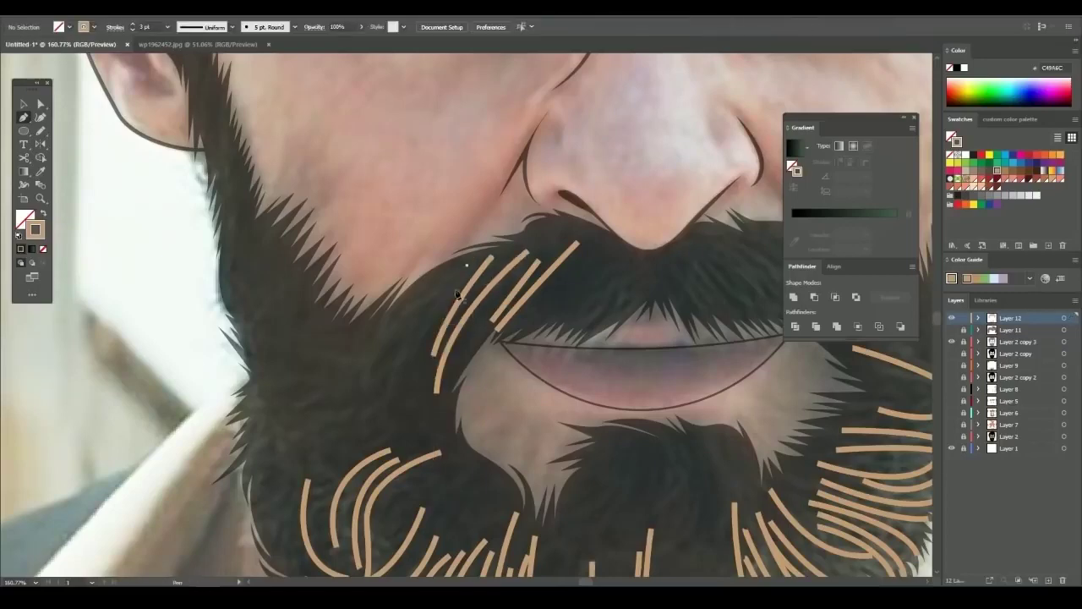
pyautogui.scroll(-1, 430, 290)
pyautogui.scroll(1, 440, 288)
pyautogui.moveTo(385, 348); pyautogui.dragTo(444, 348)
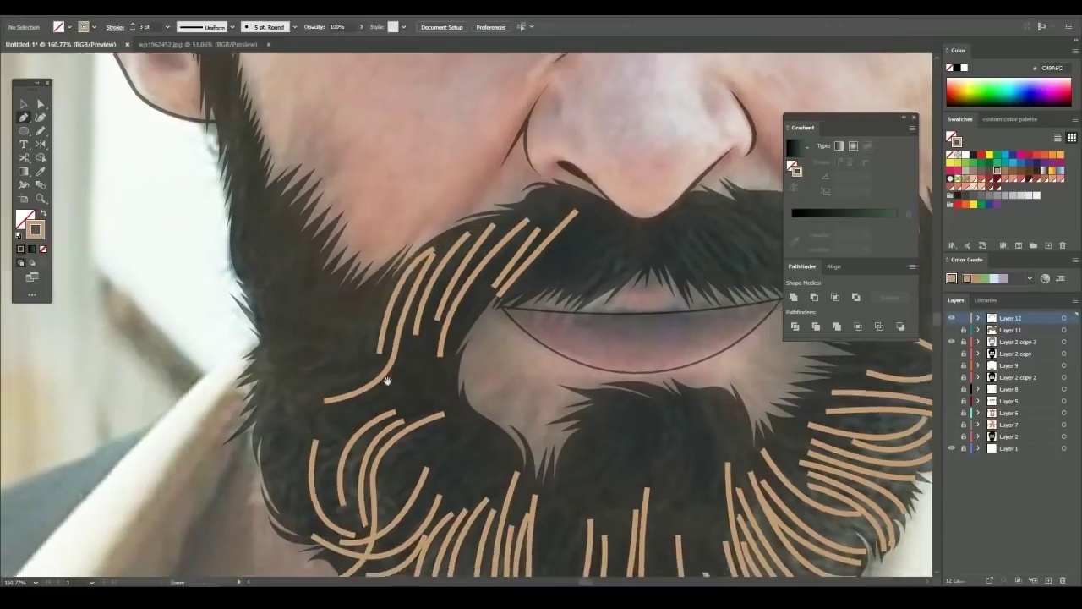
pyautogui.scroll(-3, 410, 372)
pyautogui.moveTo(411, 394); pyautogui.dragTo(476, 473)
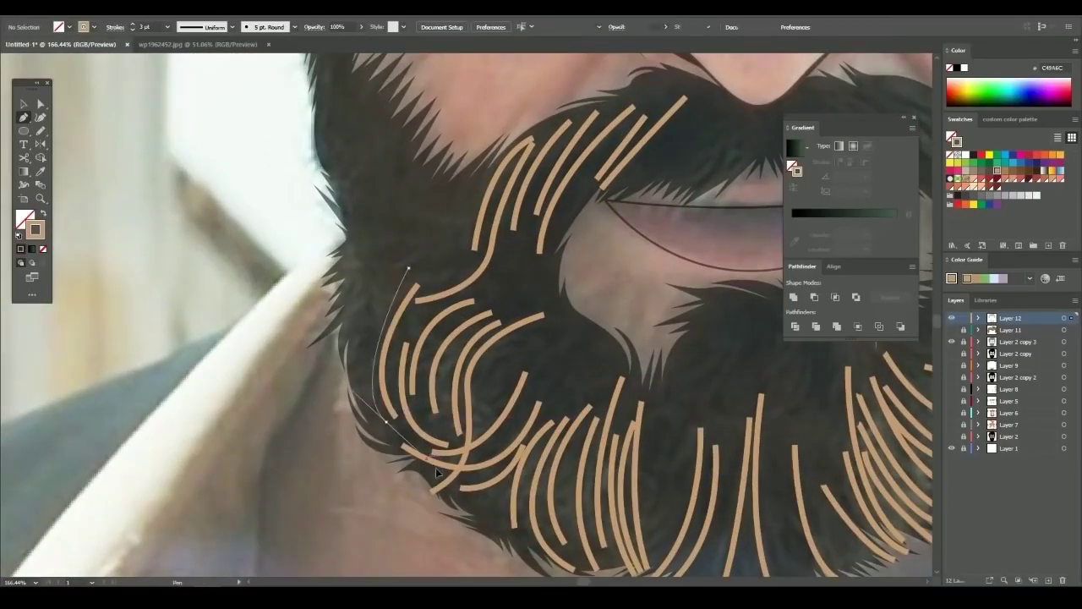
pyautogui.scroll(-2, 440, 336)
pyautogui.scroll(1, 440, 336)
pyautogui.scroll(-2, 442, 307)
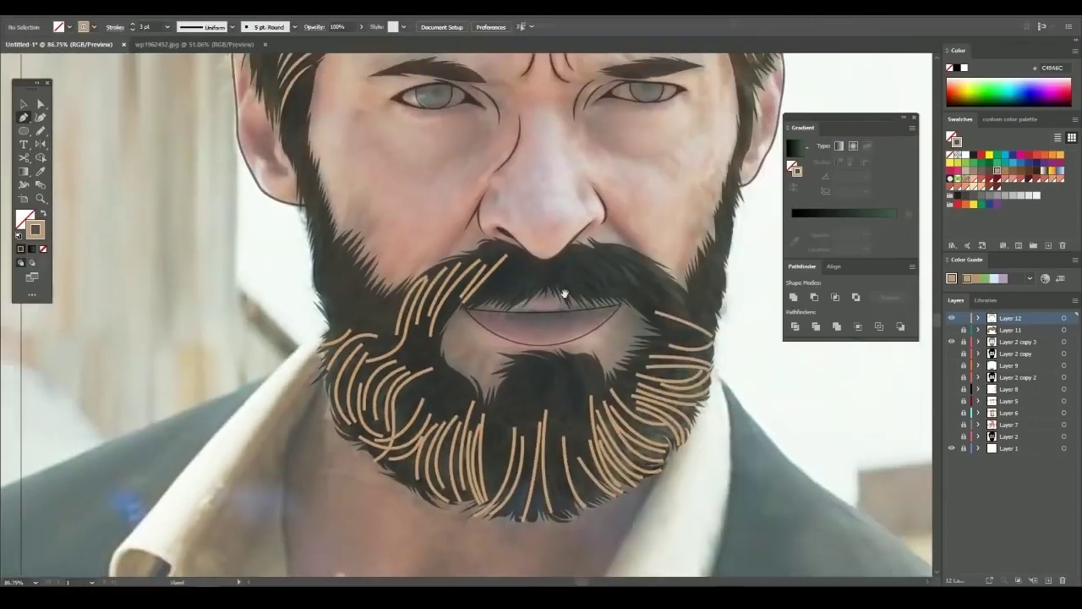
pyautogui.scroll(3, 522, 312)
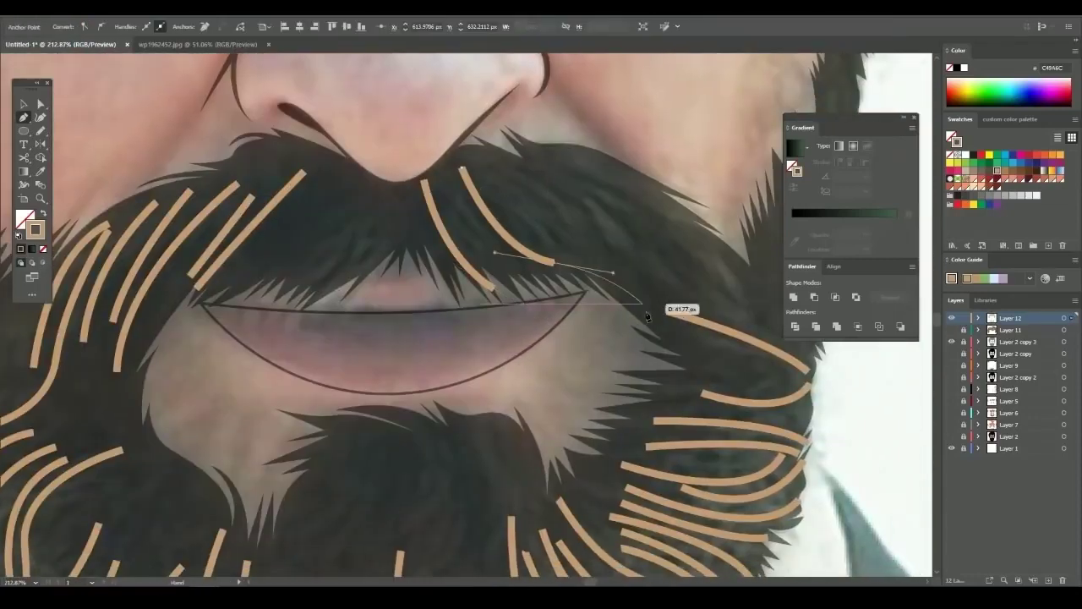
# Add two curved strands over the right moustache
pyautogui.moveTo(495, 196); pyautogui.dragTo(651, 311)
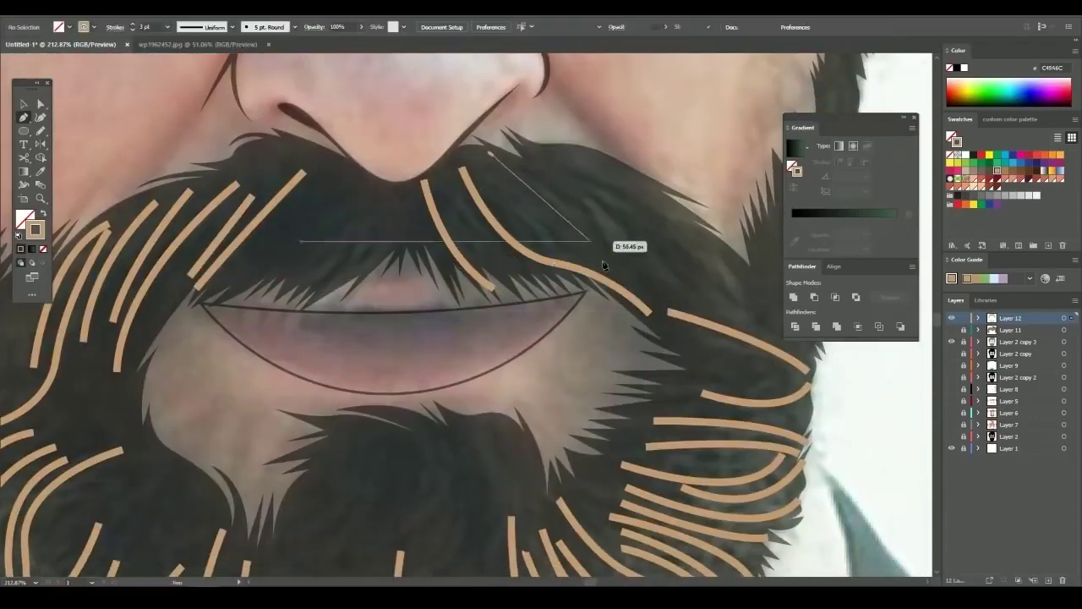
pyautogui.moveTo(617, 273); pyautogui.dragTo(484, 163)
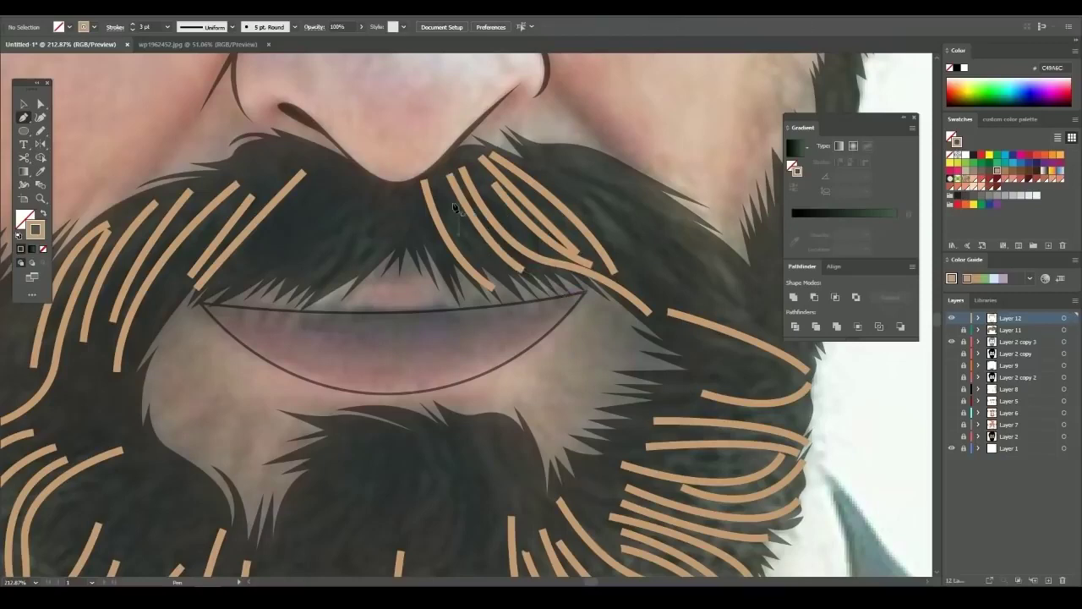
pyautogui.scroll(-1, 454, 206)
pyautogui.scroll(-1, 461, 245)
pyautogui.scroll(-1, 462, 268)
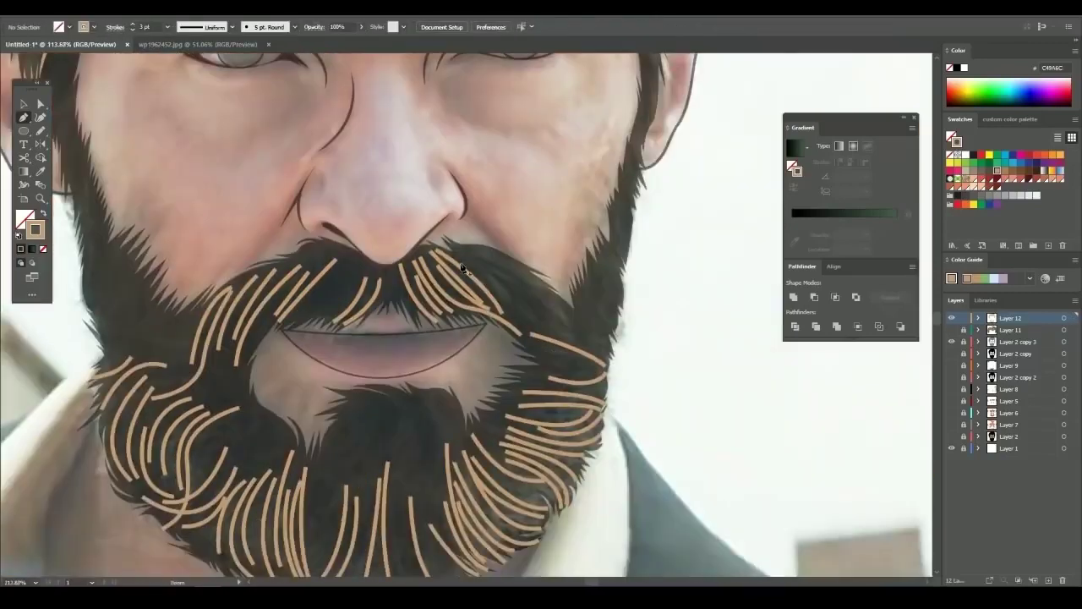
pyautogui.scroll(2, 462, 268)
# Add final strands on the right beard and select the whole group of beard strands
pyautogui.moveTo(441, 259); pyautogui.dragTo(593, 363)
pyautogui.moveTo(534, 297); pyautogui.dragTo(681, 408)
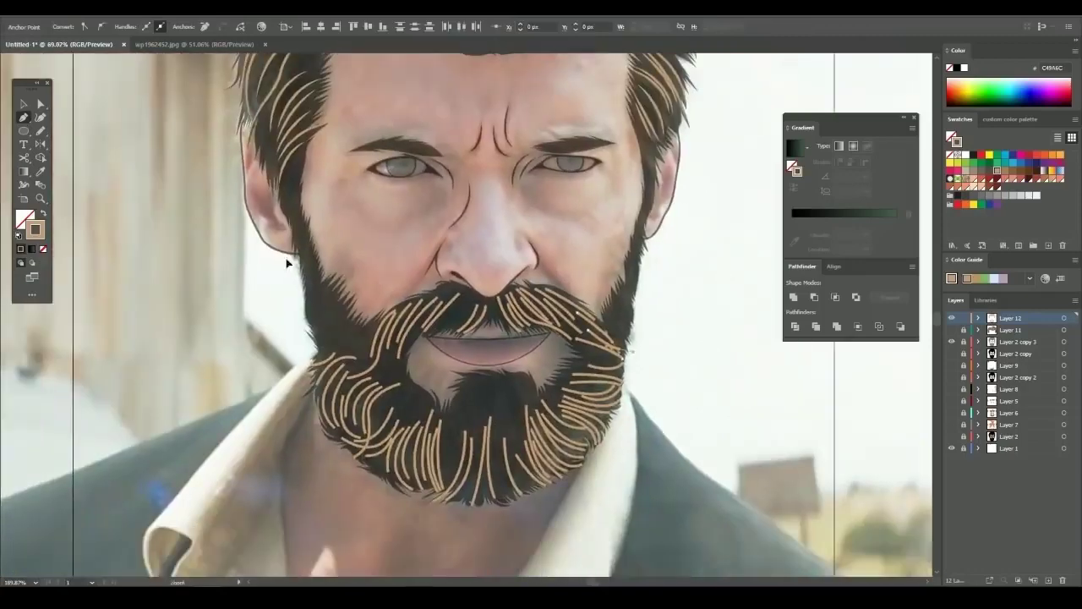
pyautogui.press('v')
pyautogui.click(517, 383)
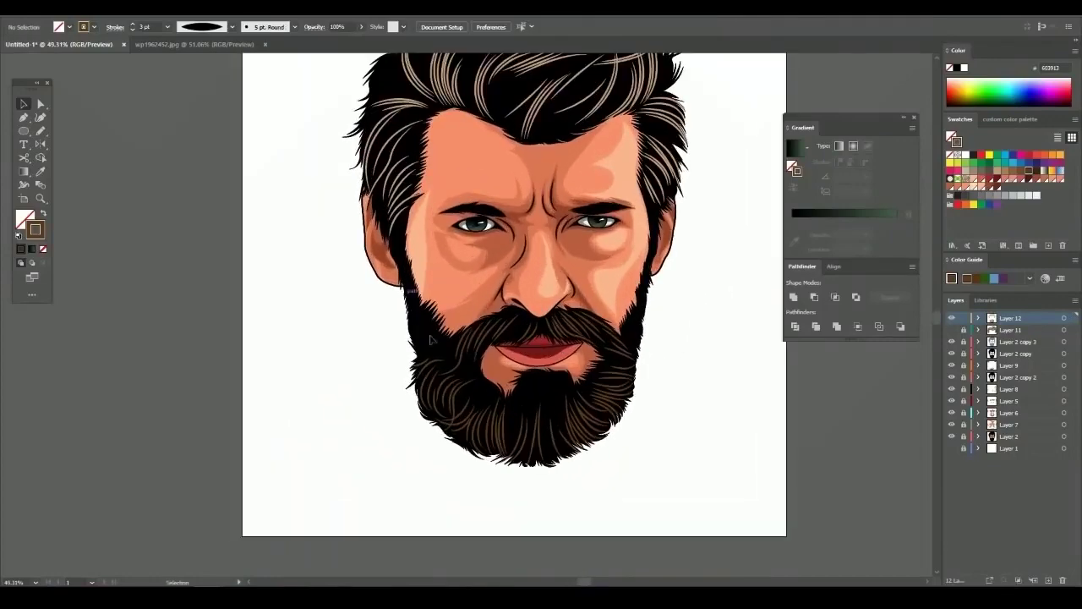
# Apply a darker muted brown swatch to the selected beard strands' stroke
pyautogui.click(630, 372)
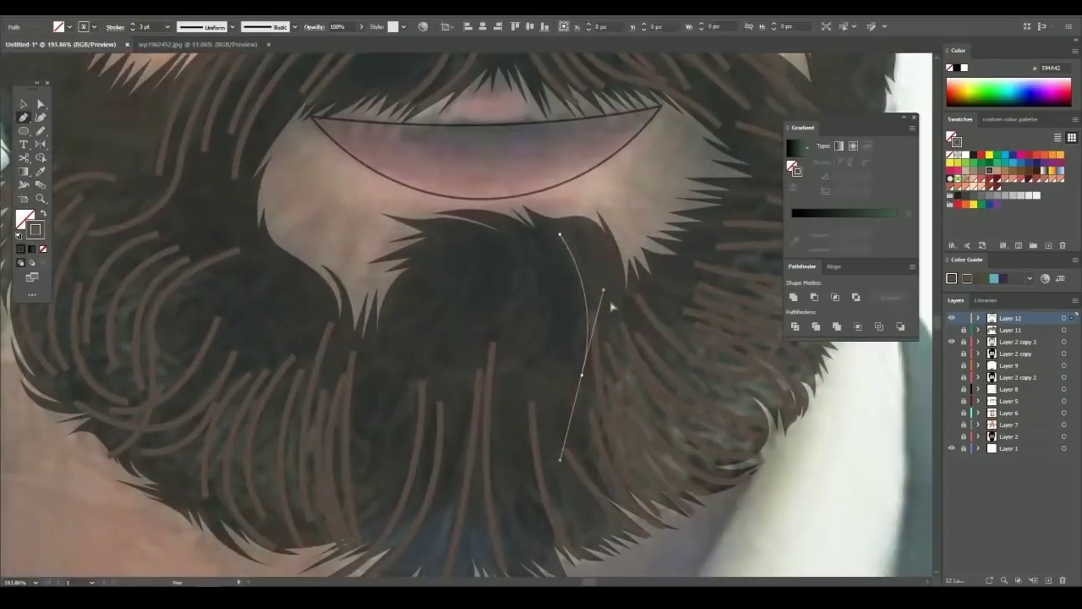
# Draw curved brown strands below the mouth and through the chin beard
pyautogui.moveTo(486, 216); pyautogui.dragTo(554, 312)
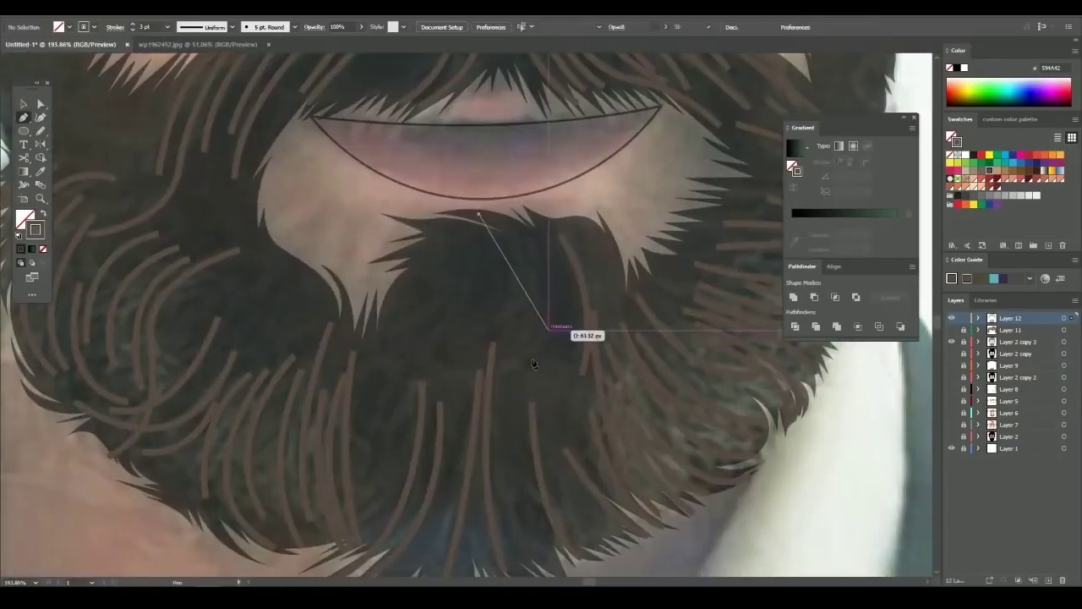
pyautogui.moveTo(505, 380); pyautogui.dragTo(470, 301)
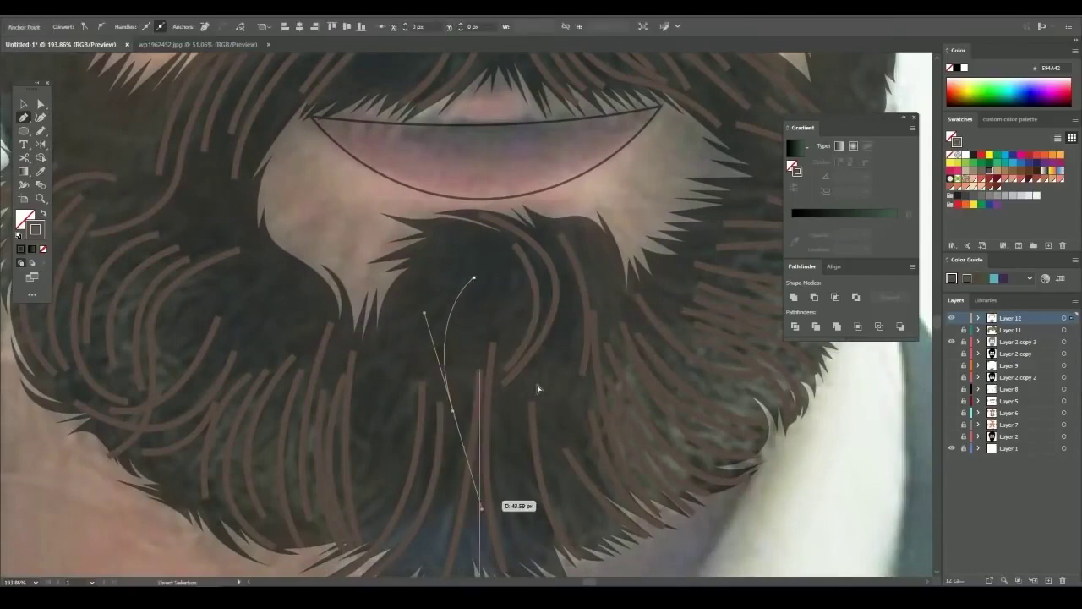
pyautogui.click(414, 358)
pyautogui.moveTo(370, 491); pyautogui.dragTo(328, 530)
pyautogui.scroll(-3, 370, 453)
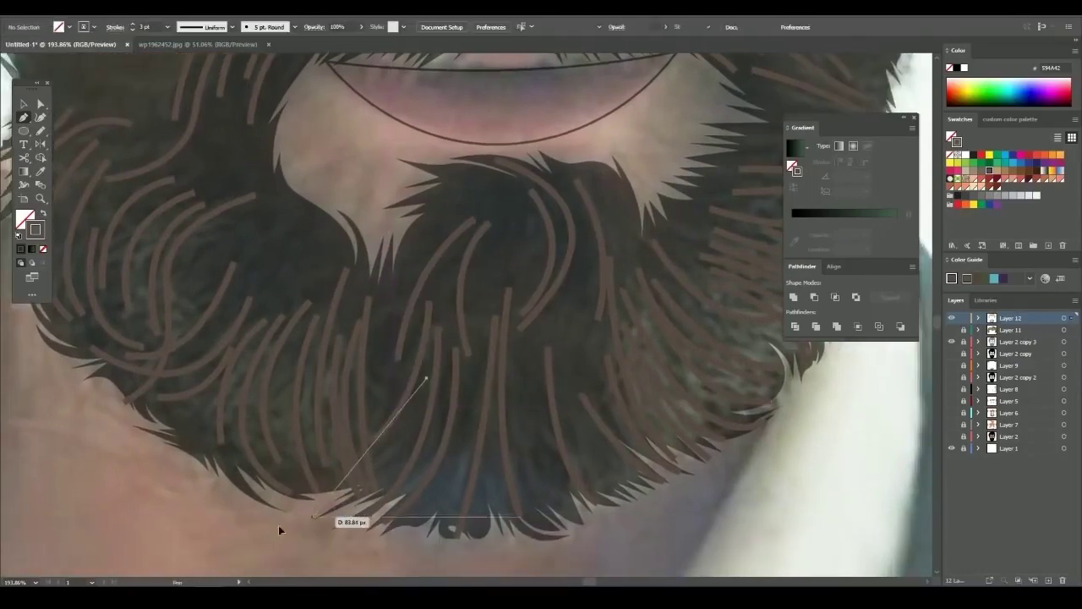
# Add curved strands at the beard bottom and along its right edge
pyautogui.click(477, 318)
pyautogui.moveTo(417, 463); pyautogui.dragTo(373, 507)
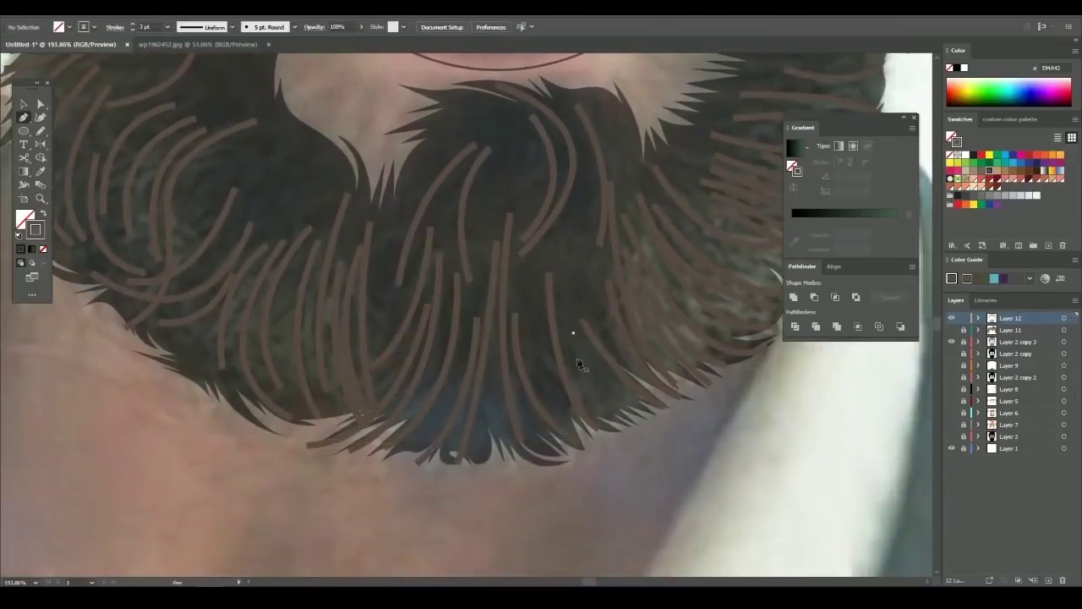
pyautogui.scroll(-3, 482, 358)
pyautogui.scroll(3, 482, 338)
pyautogui.scroll(3, 486, 264)
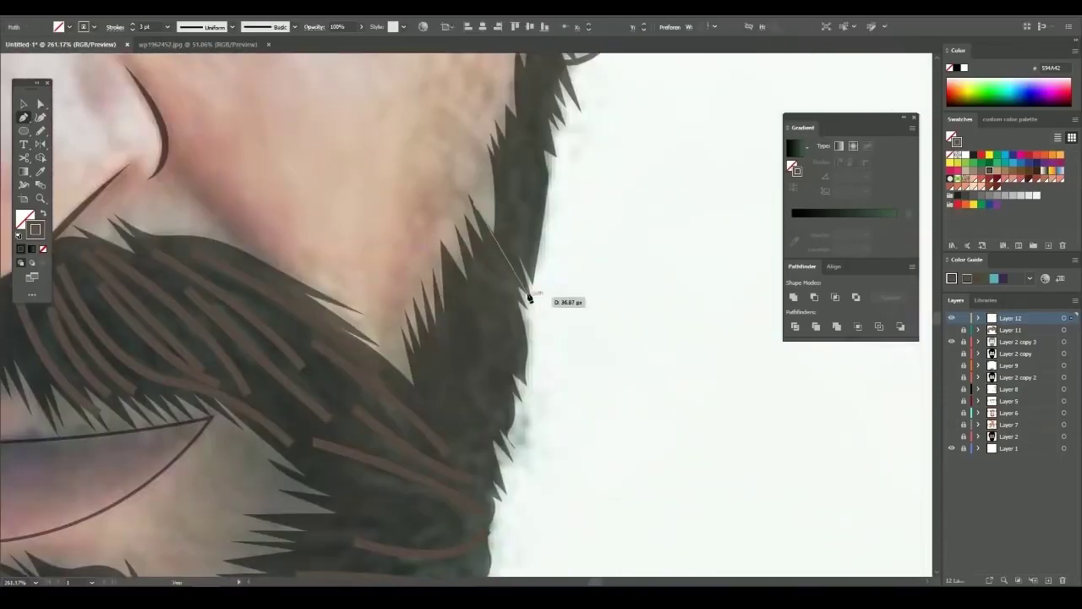
pyautogui.moveTo(529, 295); pyautogui.dragTo(519, 278)
pyautogui.keyDown('ctrl'); pyautogui.click(490, 315); pyautogui.keyUp('ctrl')
pyautogui.scroll(-2, 483, 330)
# Trace a strand along the jaw edge and close it into a dark sideburn shape
pyautogui.click(458, 243)
pyautogui.moveTo(458, 314); pyautogui.dragTo(478, 346)
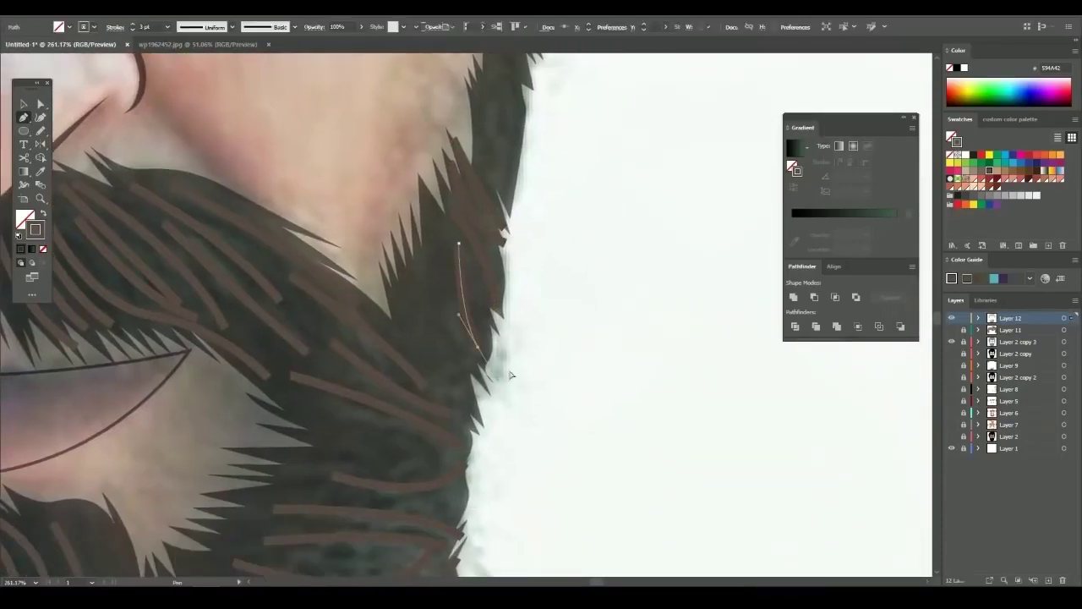
pyautogui.scroll(-1, 523, 427)
pyautogui.scroll(-2, 507, 380)
pyautogui.scroll(3, 442, 290)
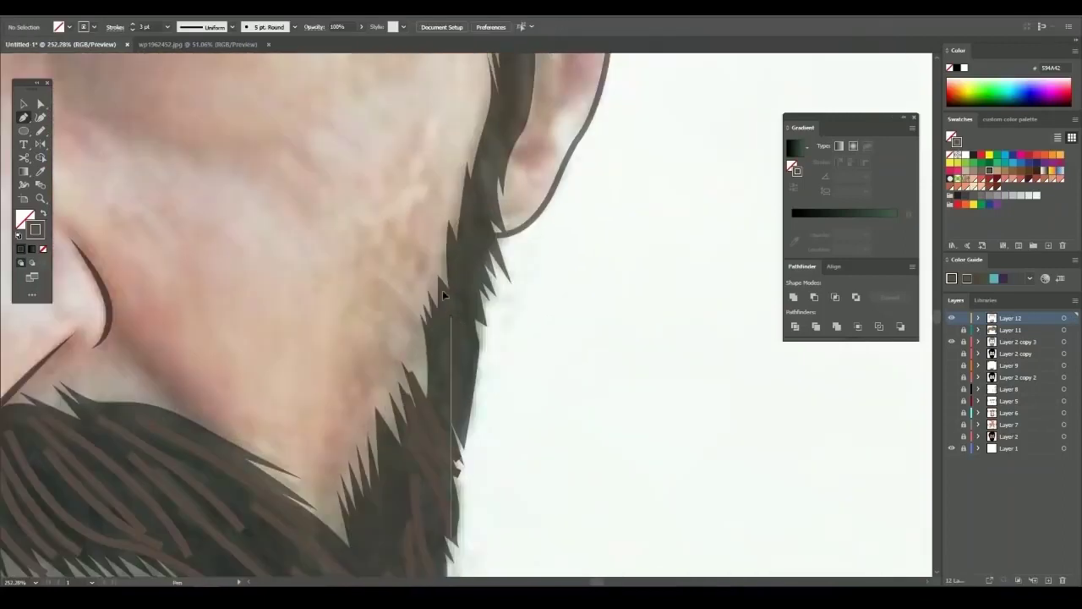
pyautogui.scroll(5, 462, 429)
pyautogui.click(445, 325)
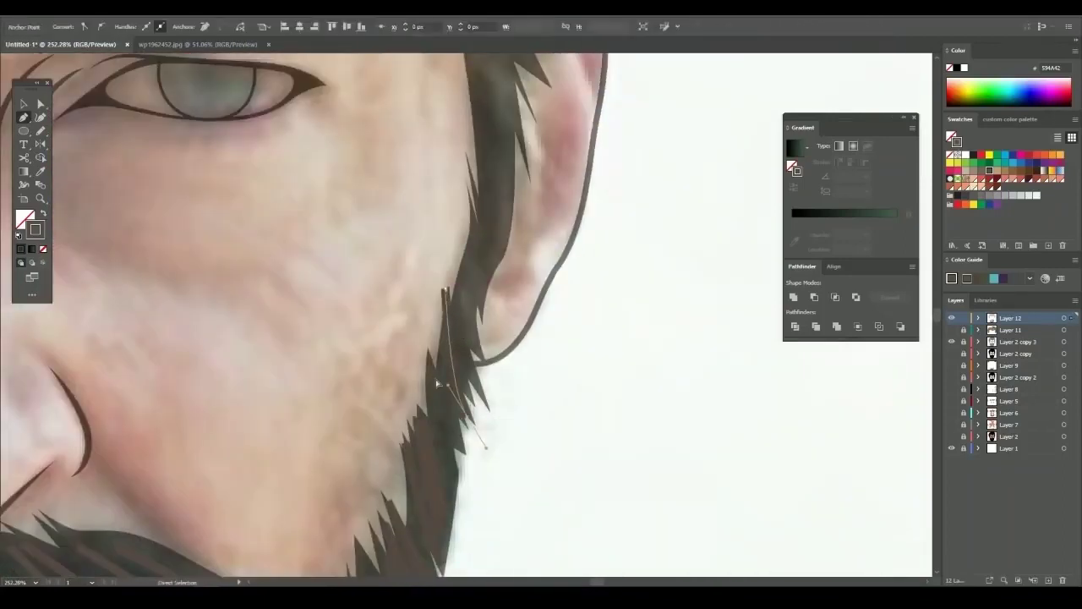
pyautogui.click(462, 282)
# Extend the sideburn with a point along the jaw near the ear
pyautogui.scroll(2, 483, 217)
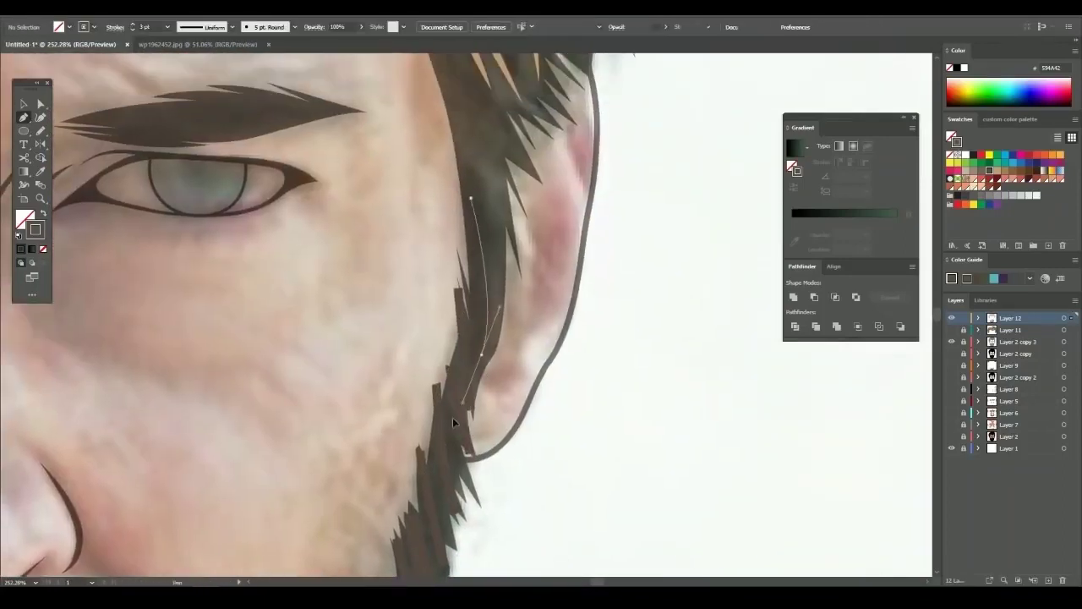
pyautogui.scroll(-1, 471, 449)
pyautogui.scroll(3, 471, 450)
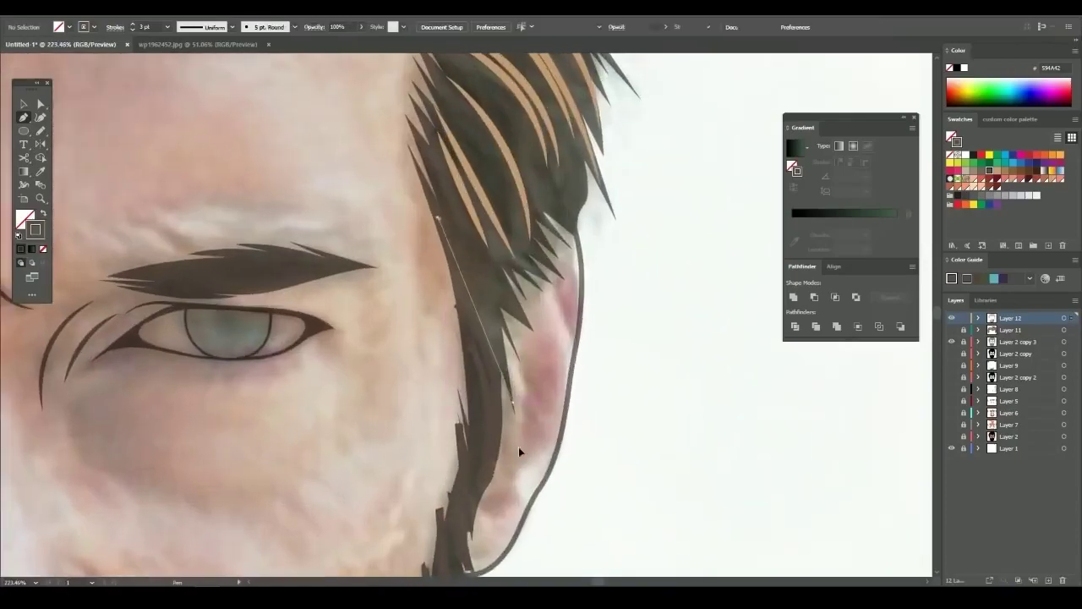
pyautogui.scroll(-3, 520, 322)
pyautogui.scroll(2, 534, 366)
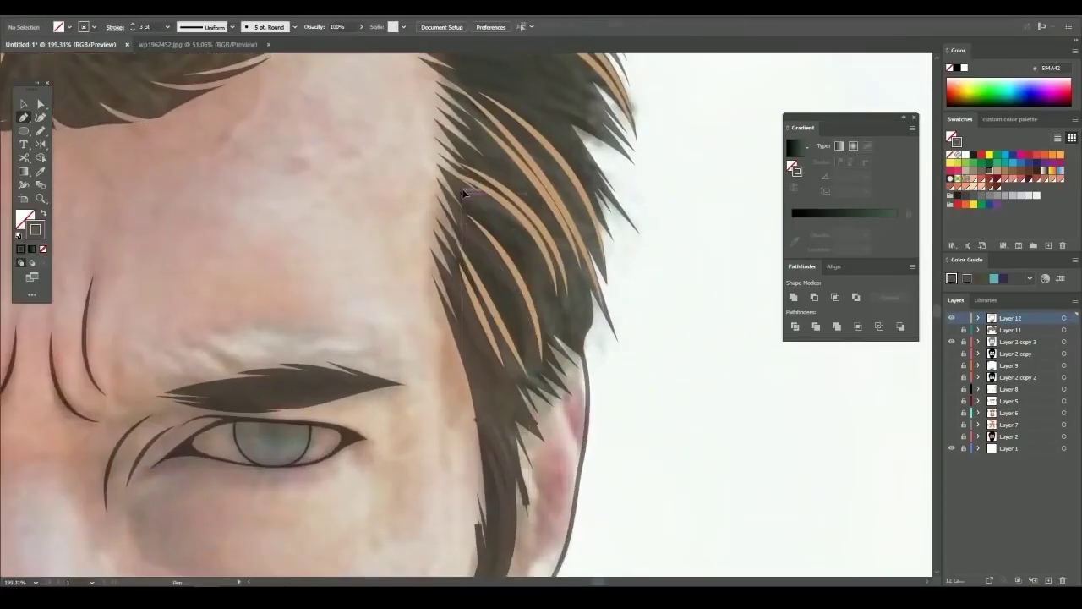
pyautogui.scroll(-3, 473, 219)
pyautogui.scroll(-2, 486, 254)
pyautogui.scroll(4, 499, 281)
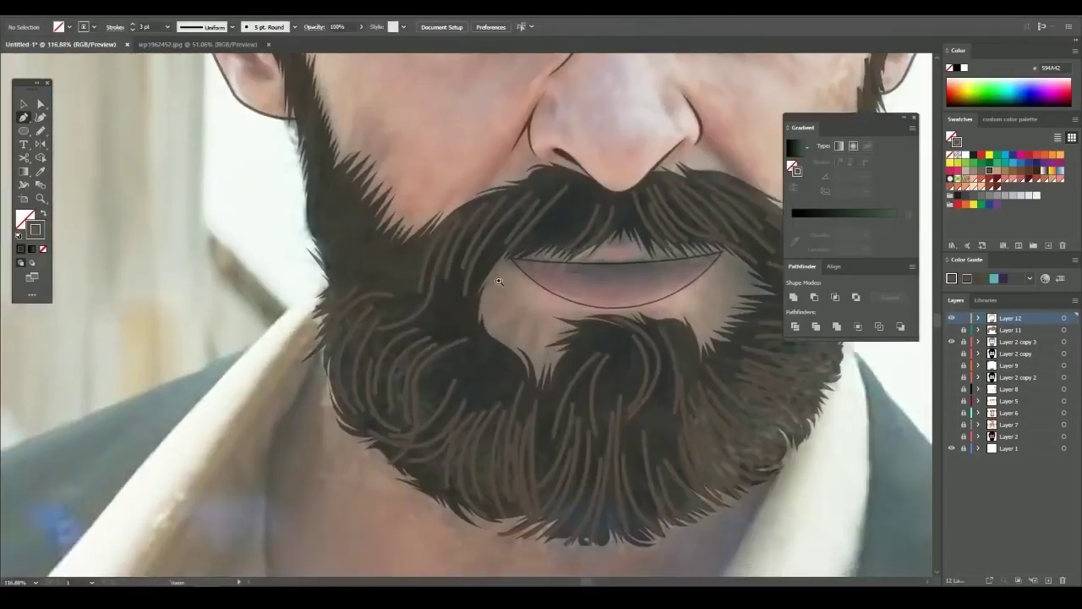
pyautogui.scroll(2, 499, 281)
pyautogui.scroll(2, 414, 262)
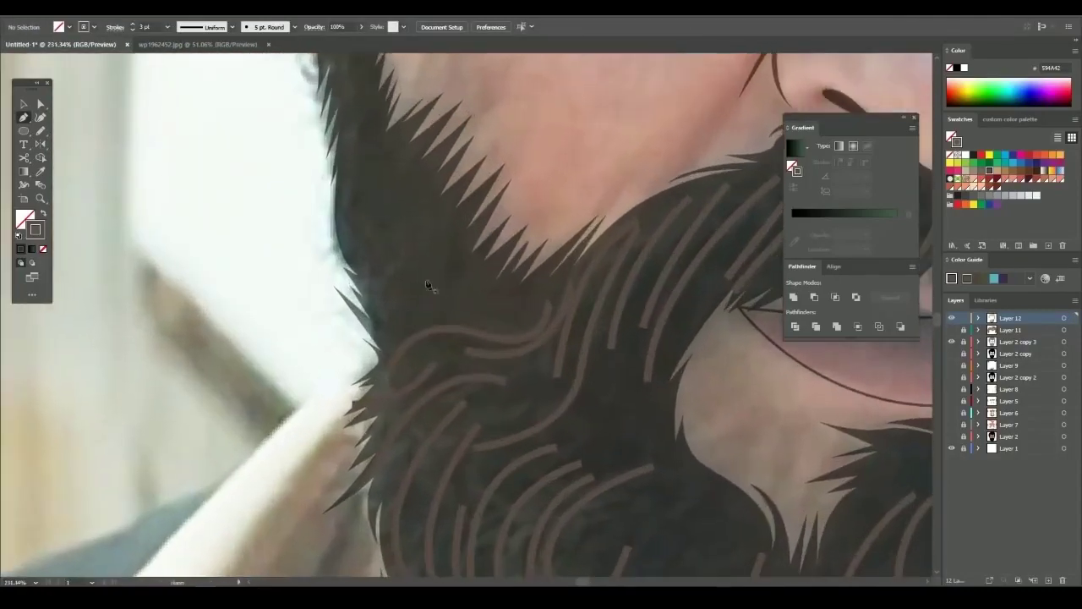
pyautogui.scroll(3, 377, 372)
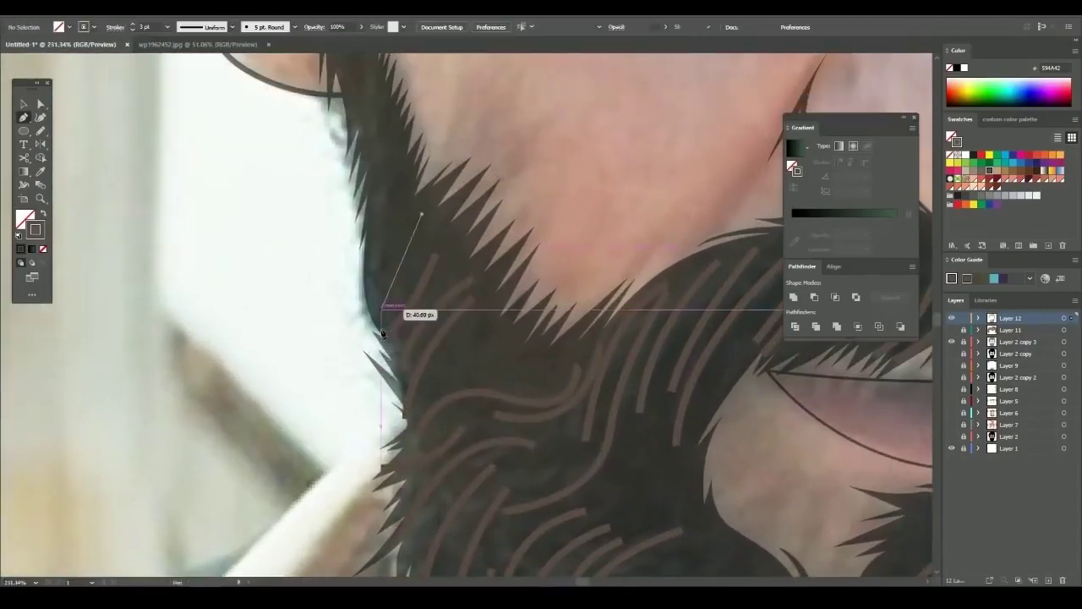
pyautogui.scroll(3, 405, 429)
pyautogui.click(405, 422)
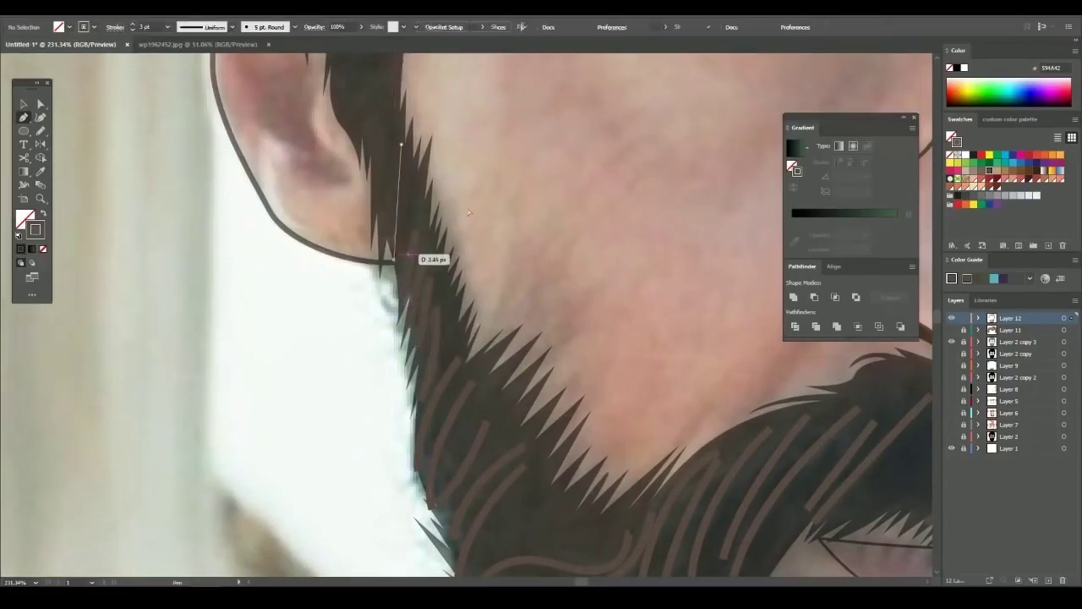
pyautogui.scroll(3, 482, 175)
# Close the sideburn shape and draw a dark hair strand curving from the temple toward the ear
pyautogui.scroll(-1, 423, 296)
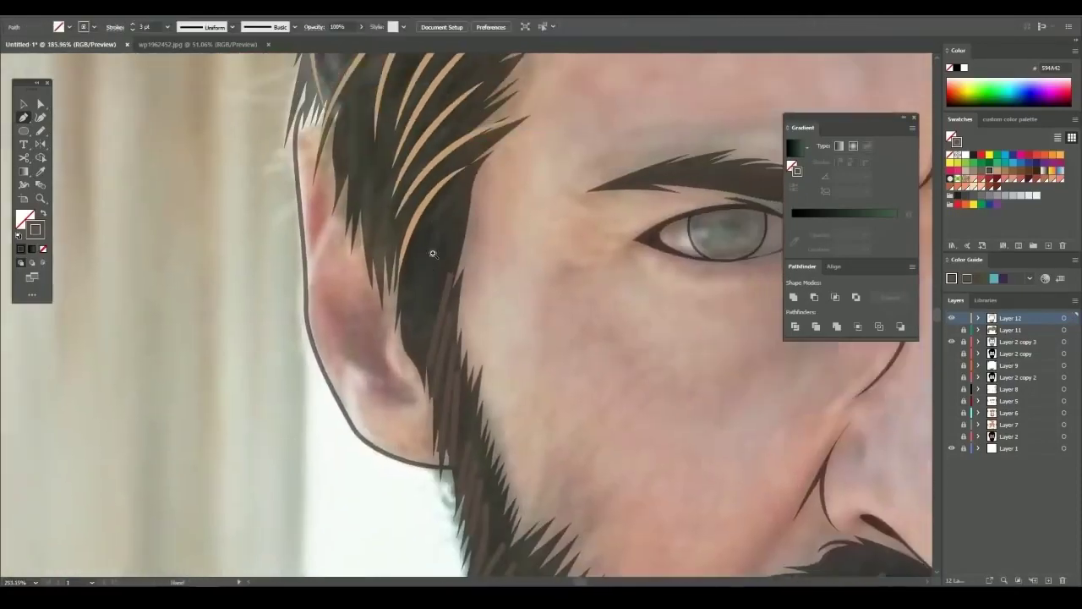
pyautogui.scroll(1, 397, 368)
pyautogui.click(487, 160)
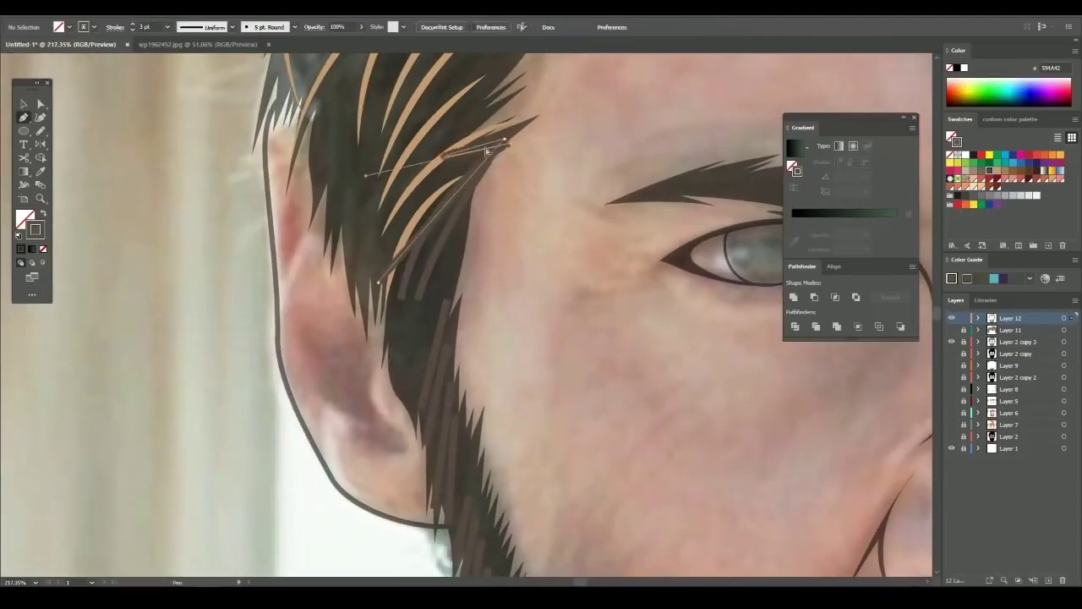
pyautogui.scroll(3, 551, 164)
pyautogui.click(505, 242)
pyautogui.scroll(-1, 504, 242)
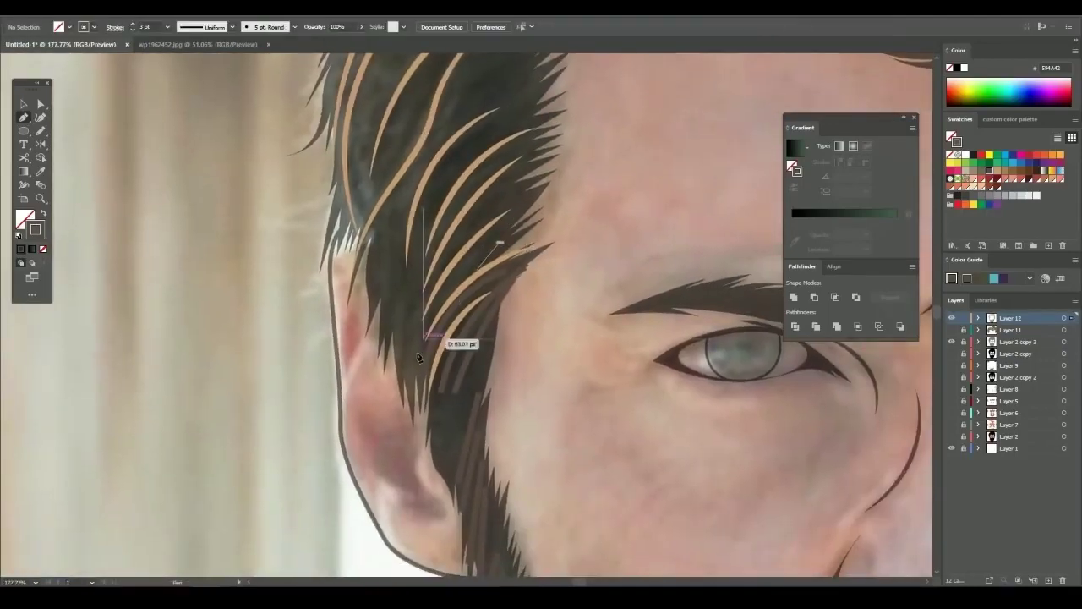
pyautogui.moveTo(412, 378); pyautogui.dragTo(404, 478)
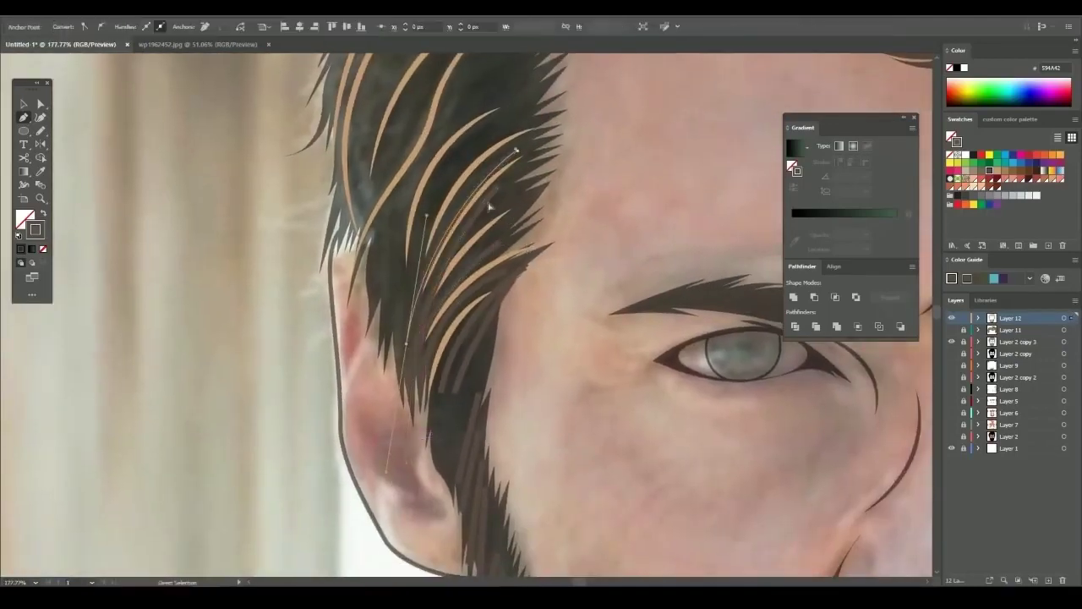
pyautogui.scroll(-1, 385, 467)
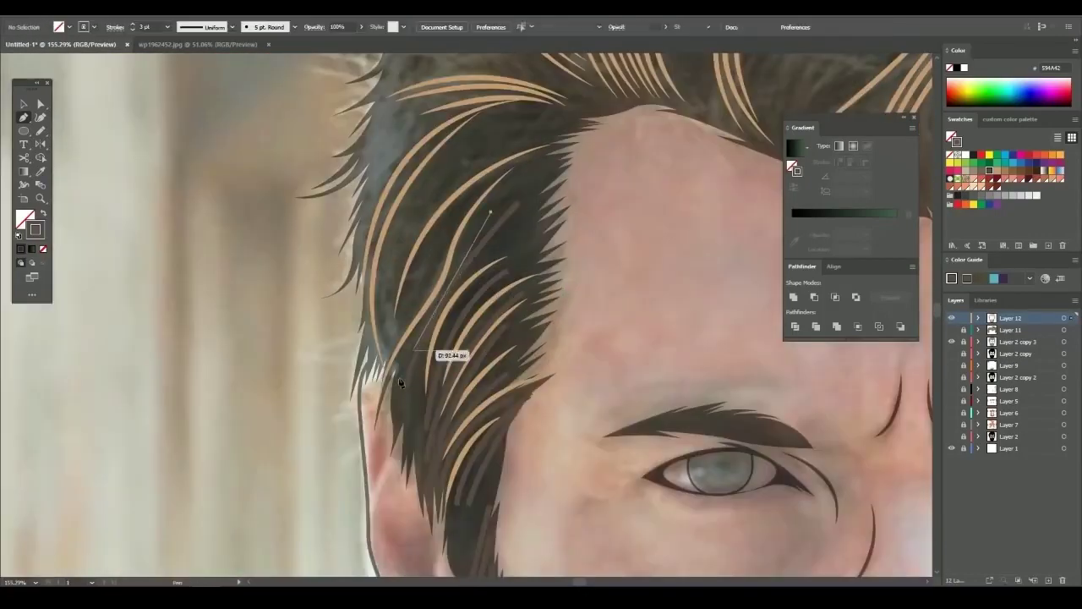
pyautogui.click(530, 140)
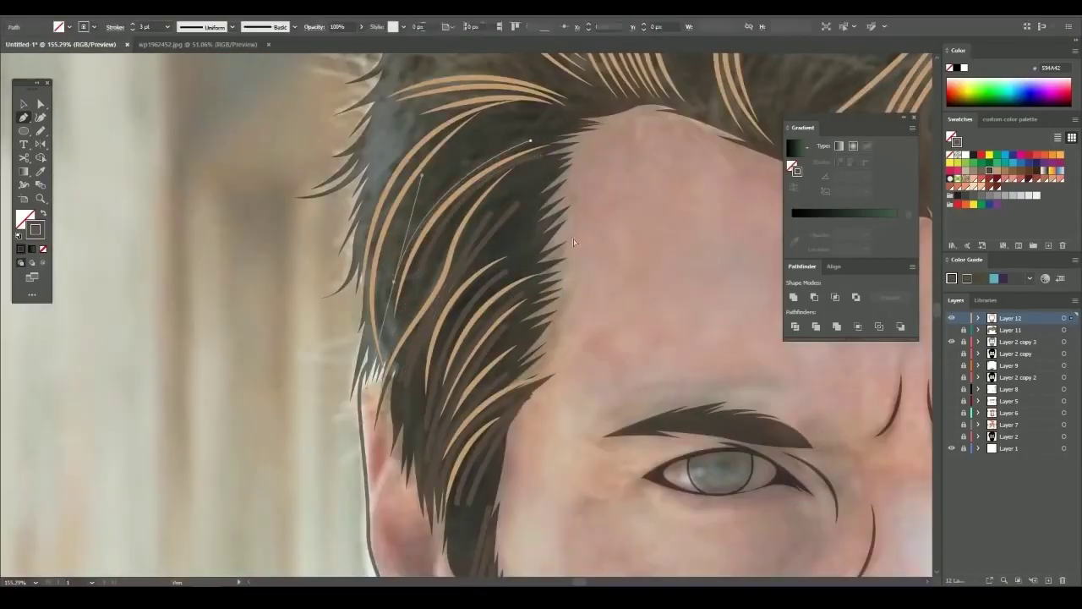
# Reshape a hair strand's curve along the hairline
pyautogui.scroll(-3, 400, 420)
pyautogui.scroll(4, 338, 267)
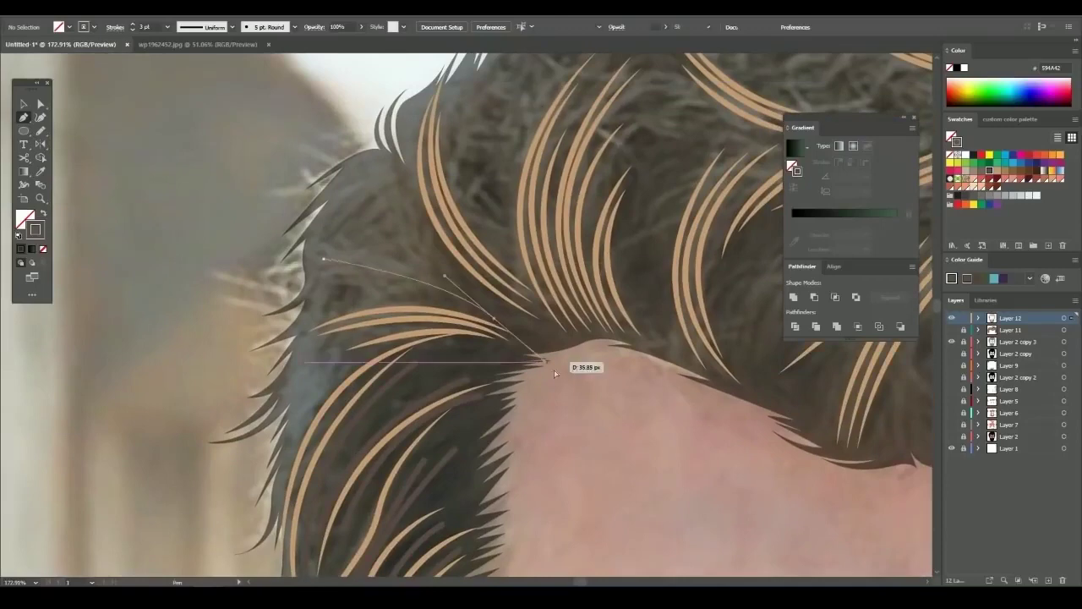
pyautogui.moveTo(555, 372); pyautogui.dragTo(557, 375)
pyautogui.hscroll(-2, 386, 282)
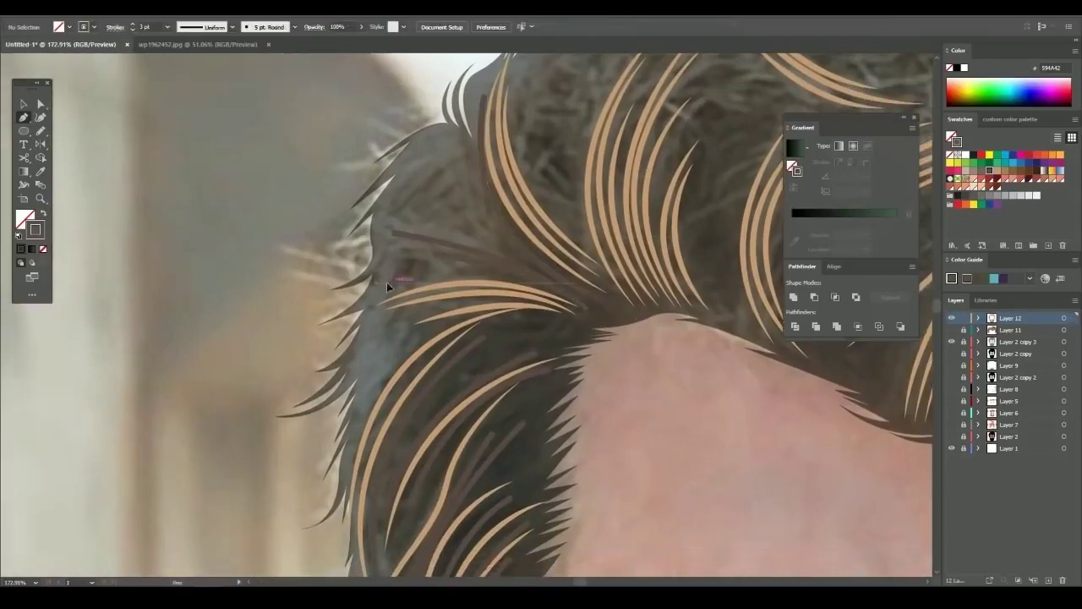
pyautogui.scroll(-3, 635, 343)
pyautogui.scroll(4, 478, 318)
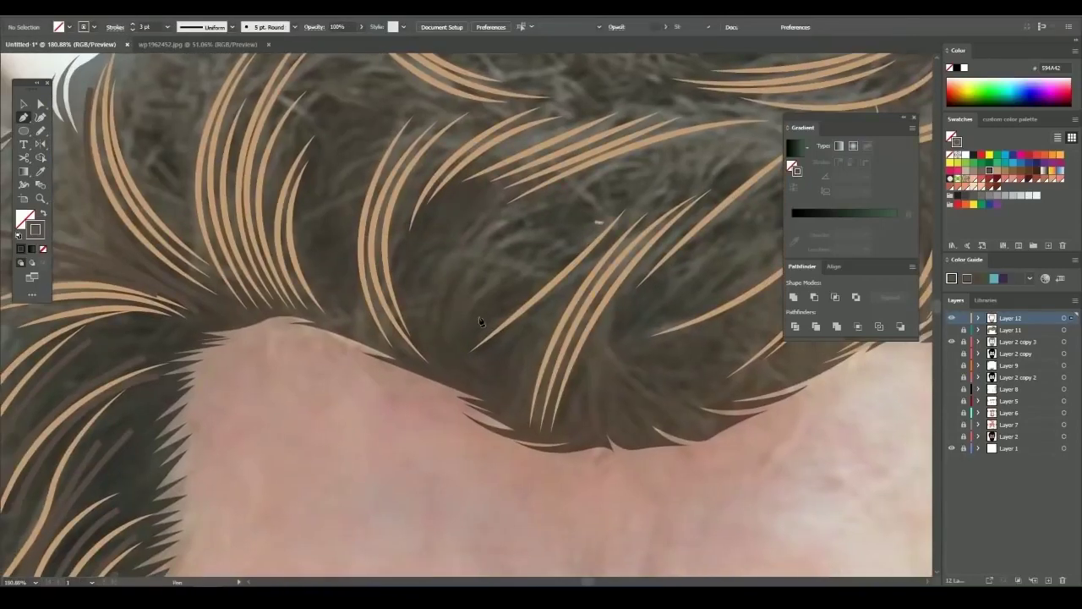
# Draw a new curved hair strand in the fringe
pyautogui.click(543, 225)
pyautogui.moveTo(460, 351); pyautogui.dragTo(463, 414)
pyautogui.hscroll(3, 463, 450)
pyautogui.click(701, 186)
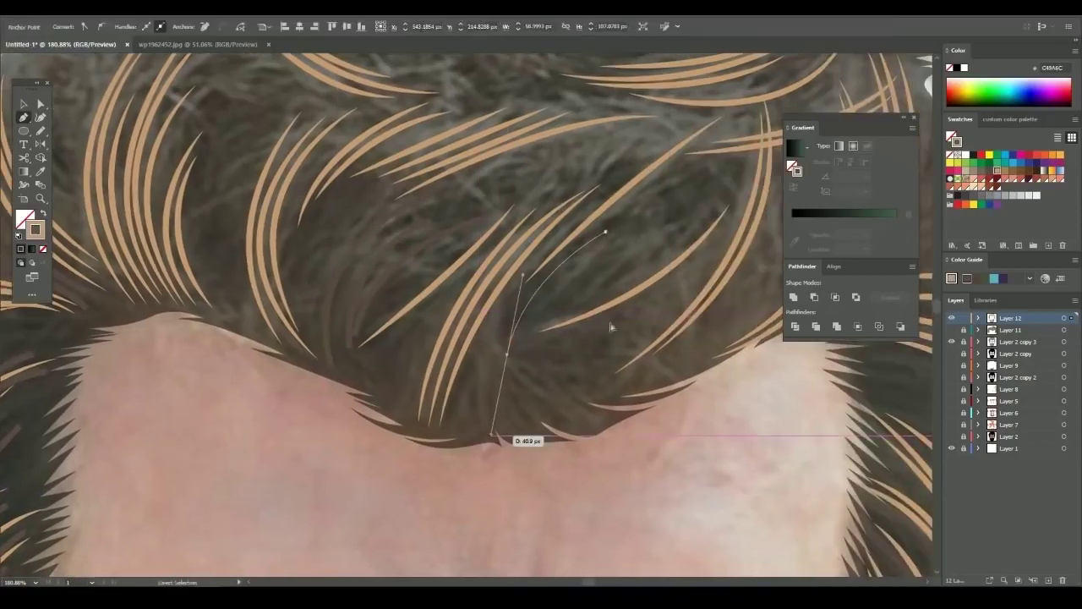
pyautogui.moveTo(560, 310); pyautogui.dragTo(467, 351)
pyautogui.moveTo(491, 401); pyautogui.dragTo(494, 397)
pyautogui.hscroll(1, 548, 337)
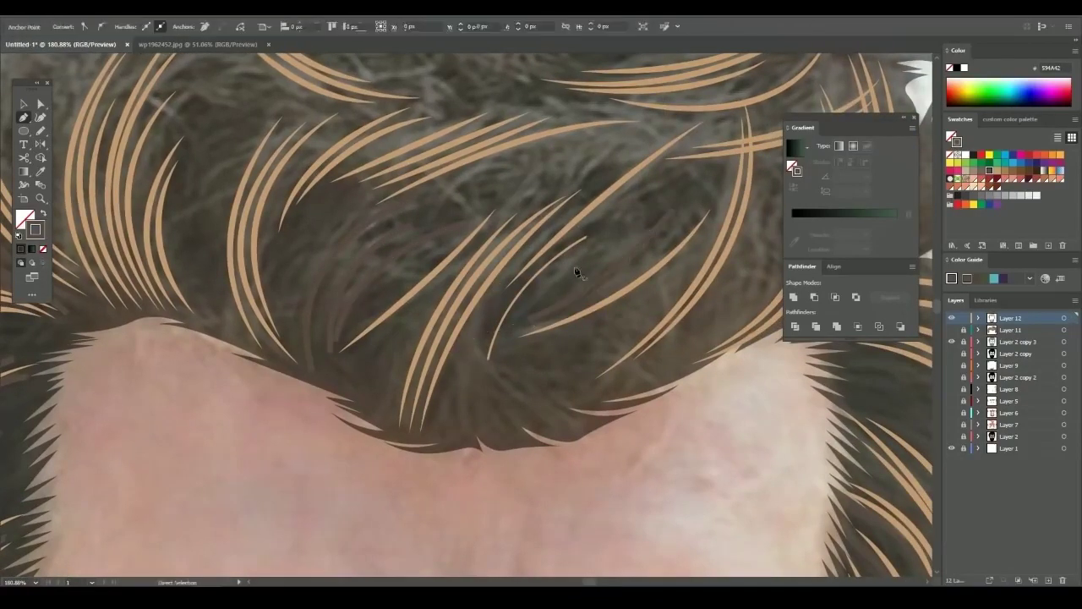
# Add more curved strands above the hairline and across the fringe, then select a hair shape
pyautogui.click(600, 238)
pyautogui.moveTo(505, 397); pyautogui.dragTo(514, 448)
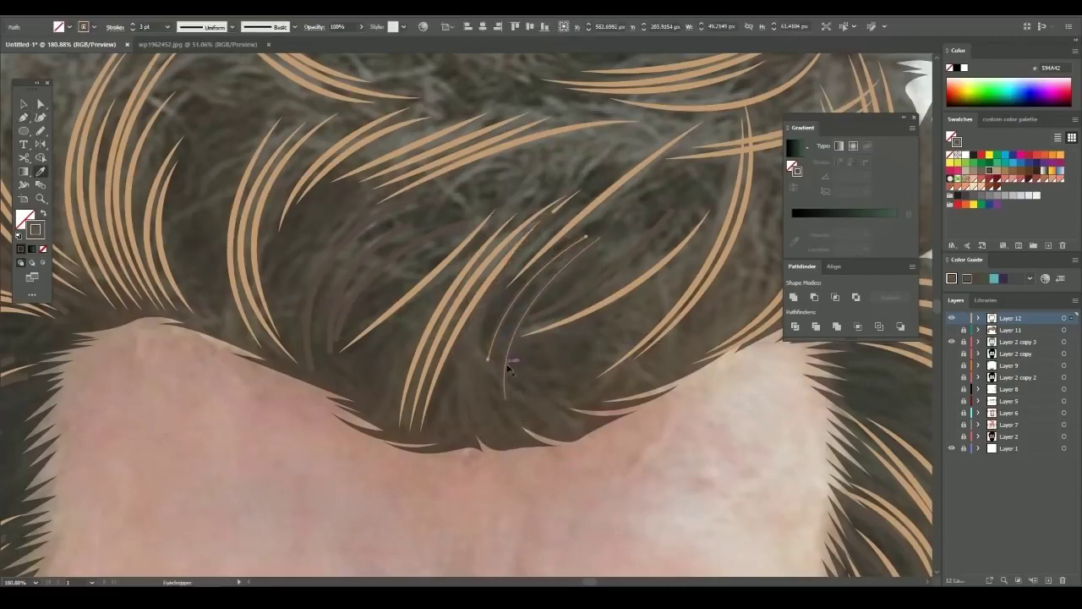
pyautogui.scroll(-5, 566, 355)
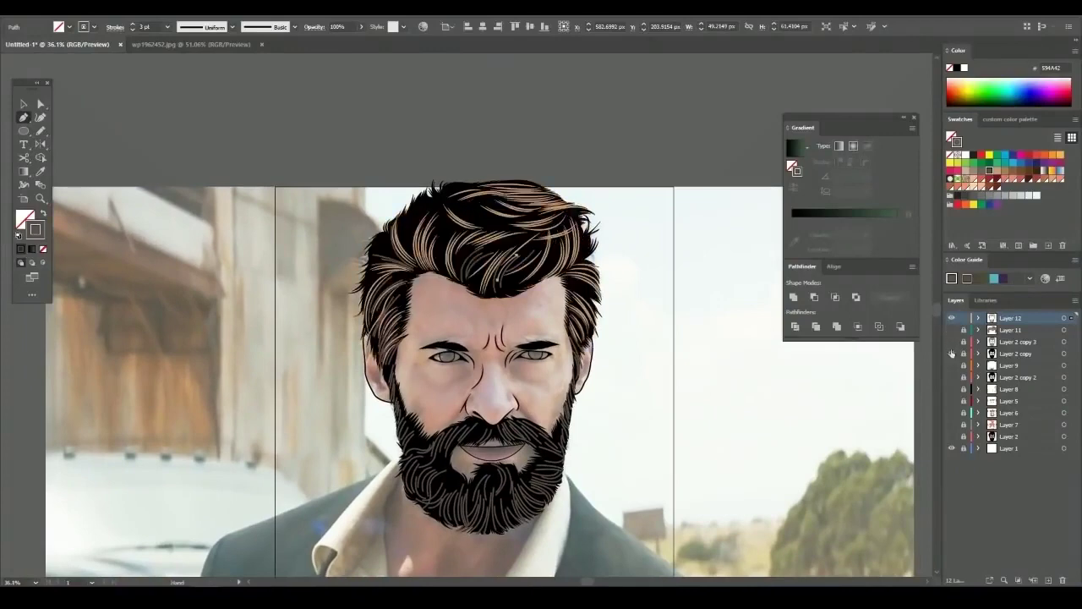
pyautogui.press('p')
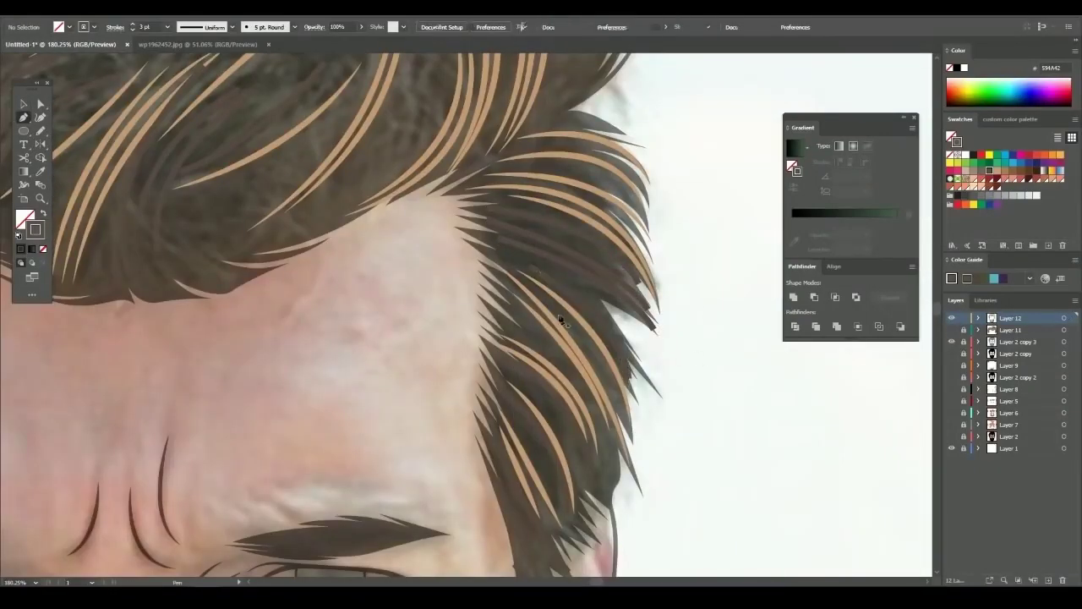
pyautogui.scroll(-2, 656, 420)
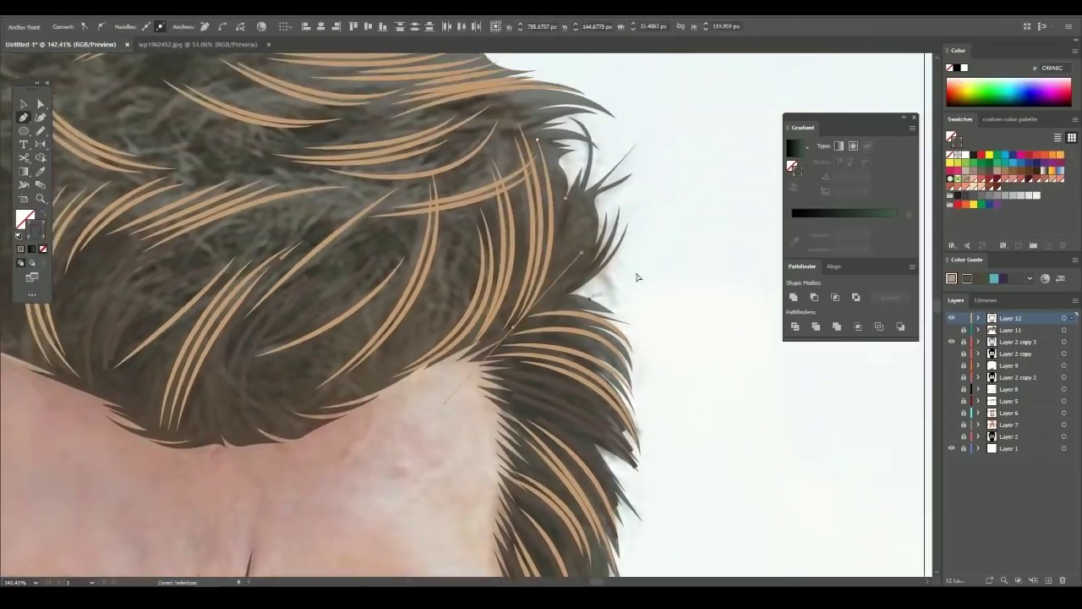
pyautogui.hscroll(-3, 493, 353)
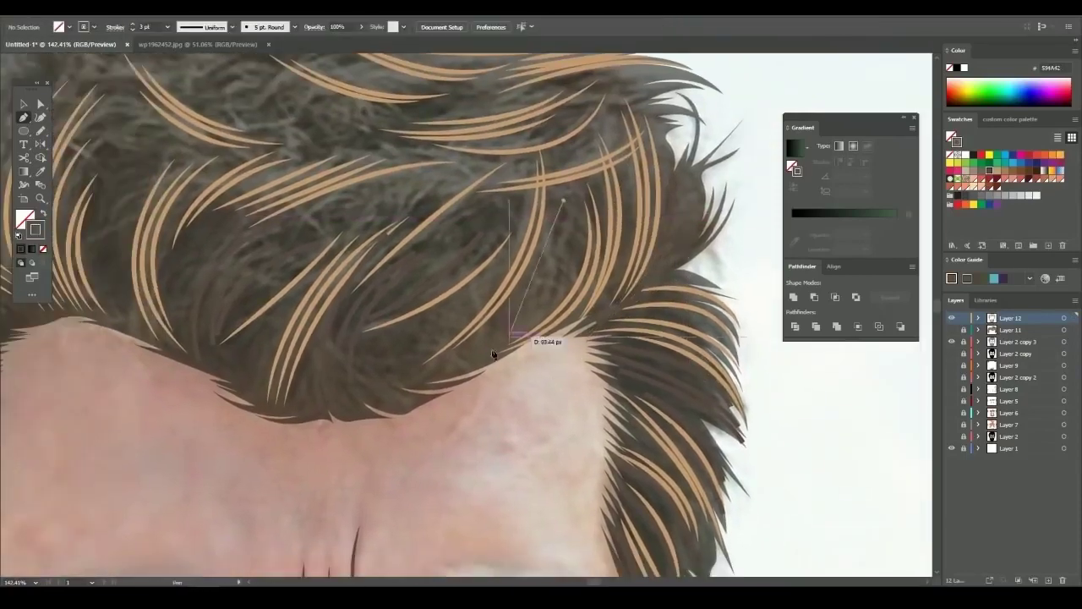
pyautogui.moveTo(477, 382); pyautogui.dragTo(579, 429)
pyautogui.click(393, 280)
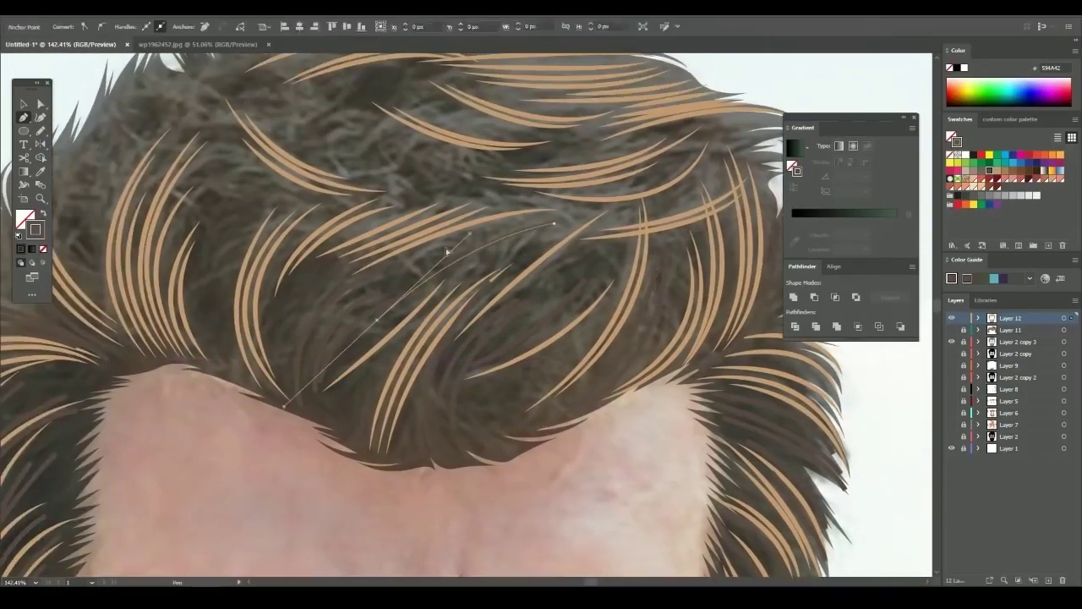
pyautogui.click(562, 215)
pyautogui.scroll(-1, 614, 220)
pyautogui.hscroll(-3, 389, 387)
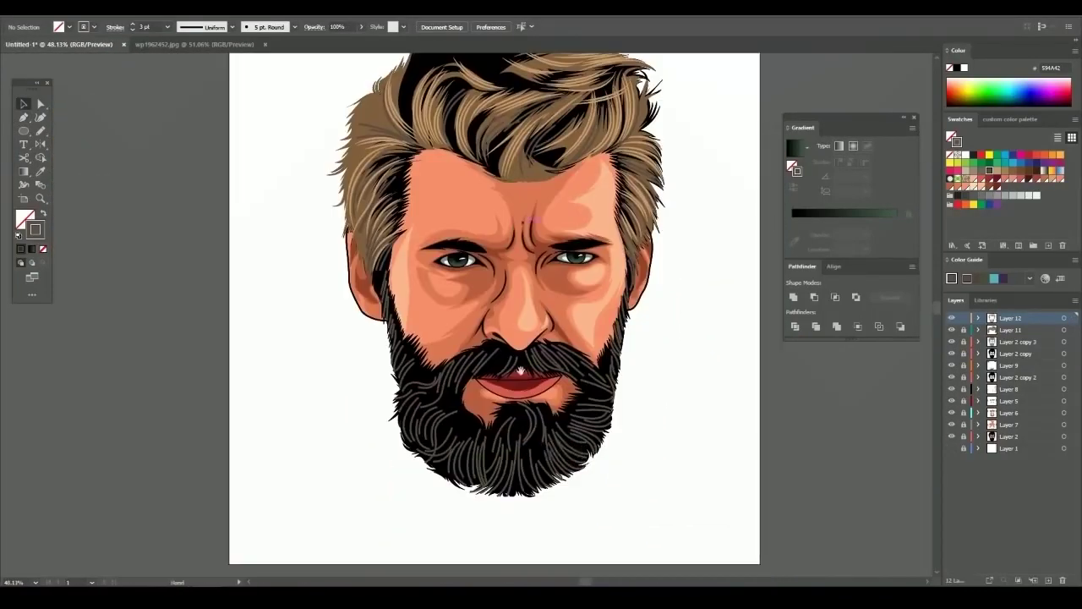
pyautogui.click(525, 427)
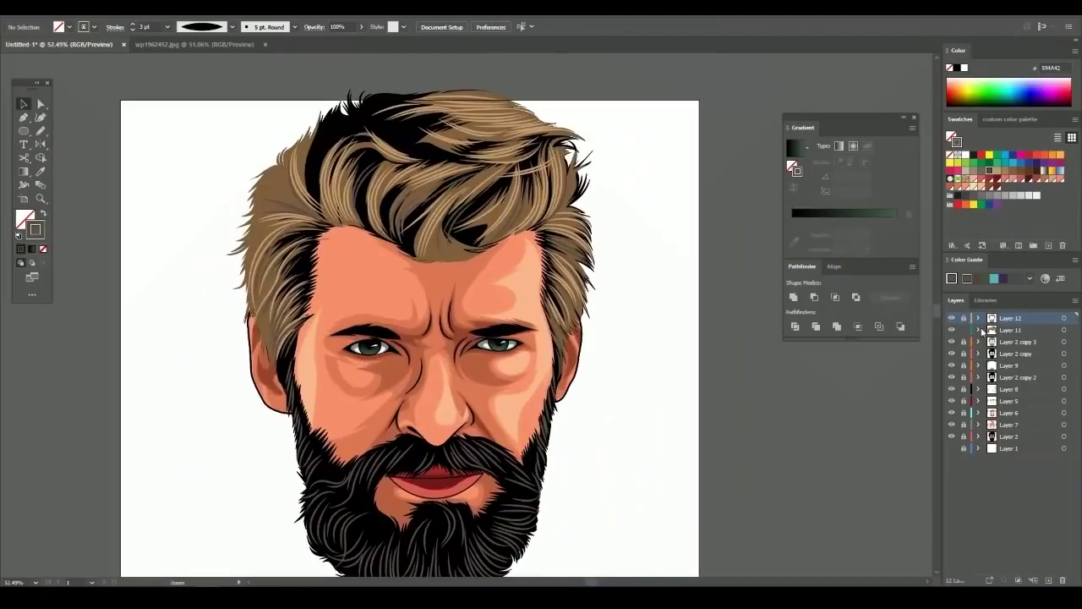
# Recolour the selected hair strands to a deeper brown (57% saturation, 34% brightness), then deselect
pyautogui.click(1045, 278)
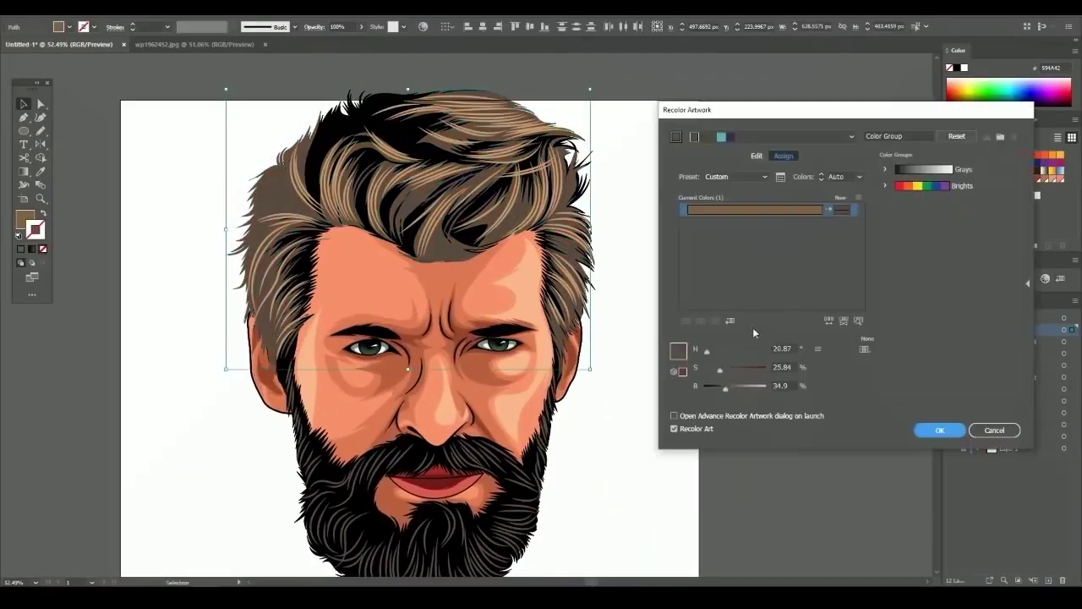
pyautogui.click(994, 430)
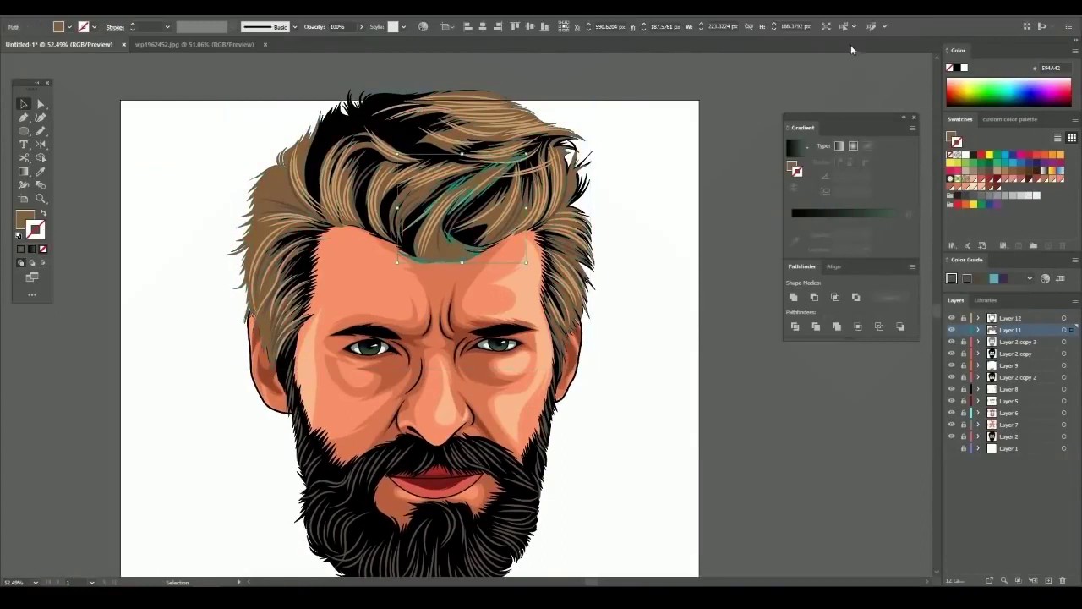
pyautogui.click(843, 26)
pyautogui.click(951, 278)
pyautogui.click(1043, 280)
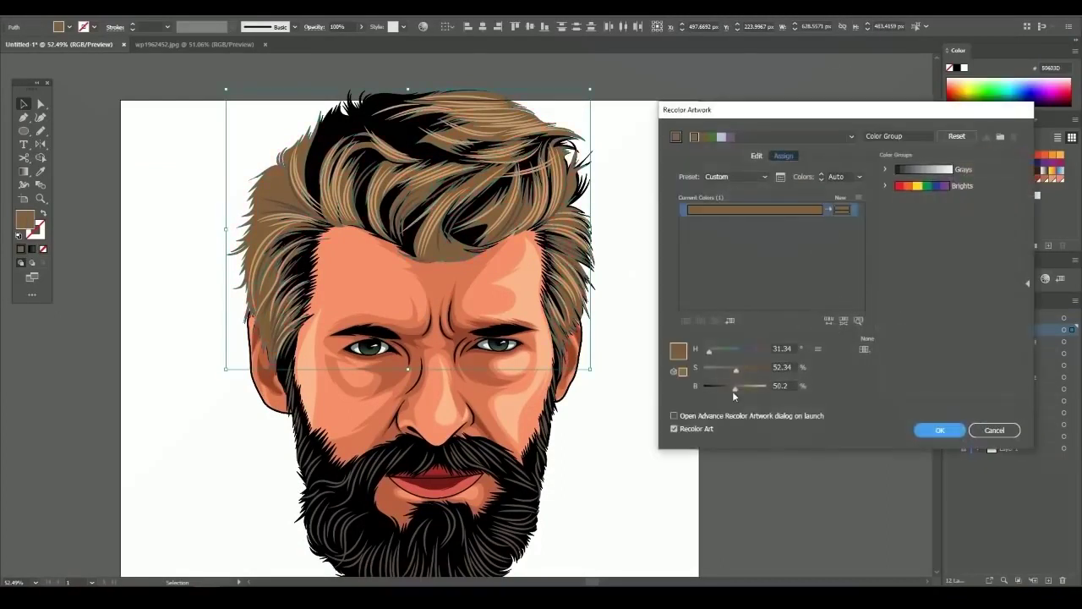
pyautogui.moveTo(732, 389)
pyautogui.mouseDown()
pyautogui.moveTo(740, 372)
pyautogui.moveTo(725, 388)
pyautogui.mouseUp()
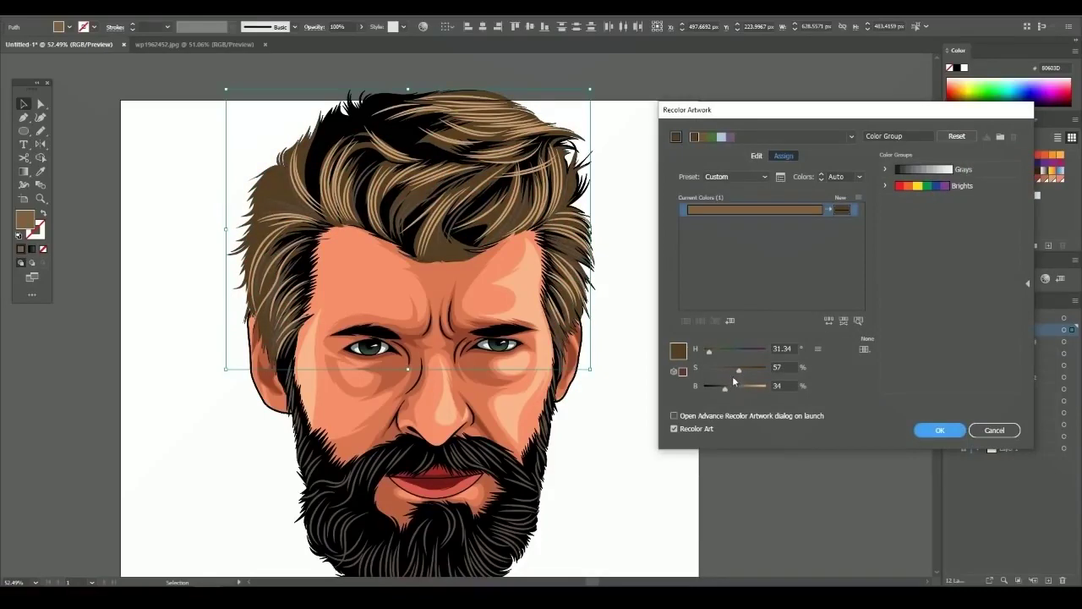
pyautogui.click(934, 428)
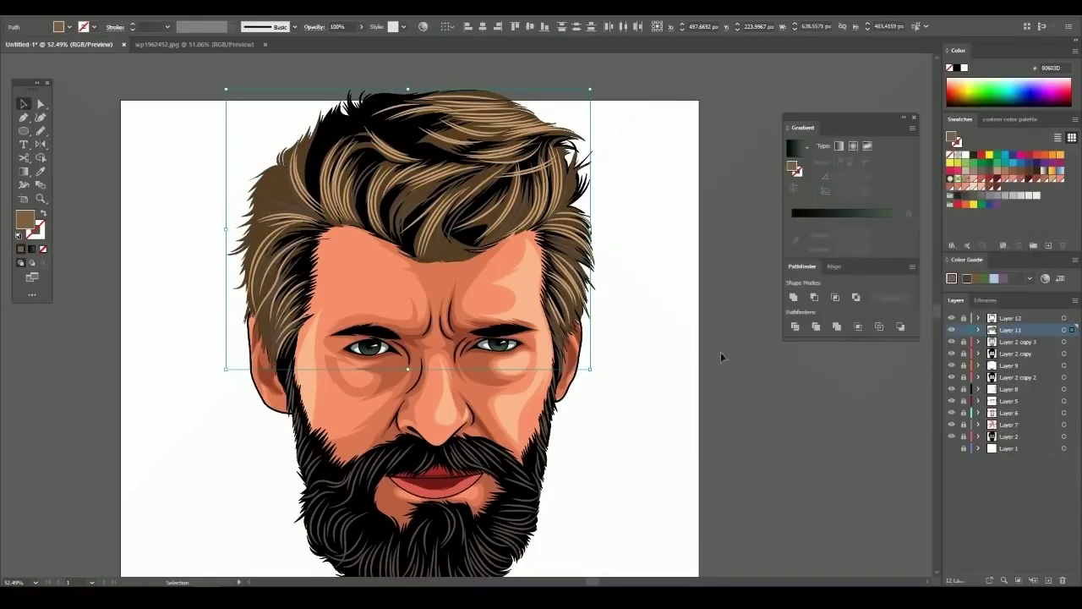
pyautogui.click(720, 356)
pyautogui.scroll(-3, 720, 356)
pyautogui.scroll(3, 651, 379)
# Draw a thin black, unfilled horizontal line beside the face
pyautogui.scroll(-2, 676, 394)
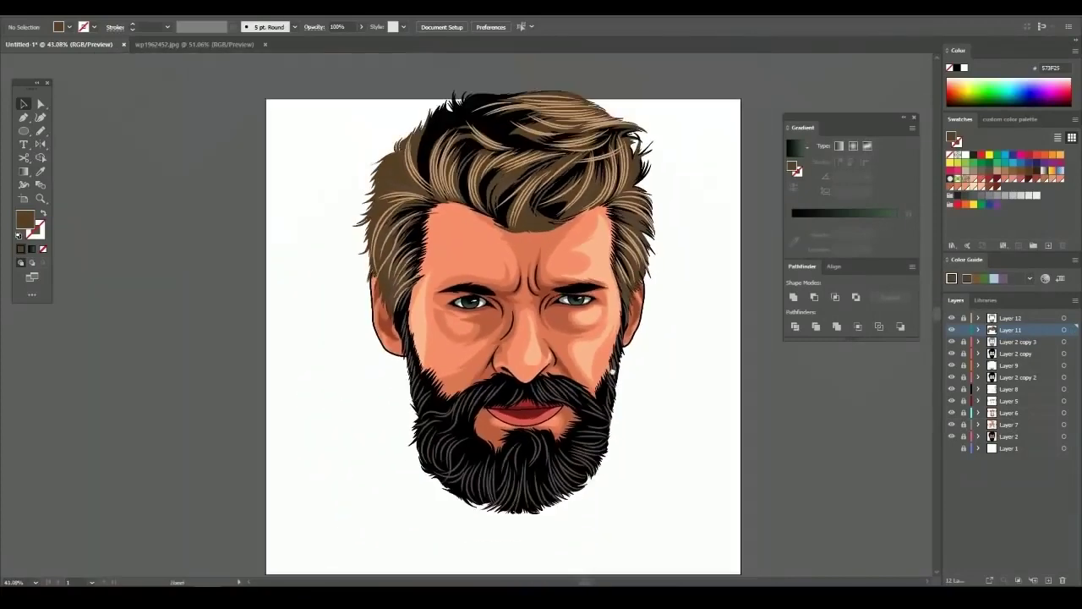
pyautogui.moveTo(631, 361); pyautogui.dragTo(589, 375)
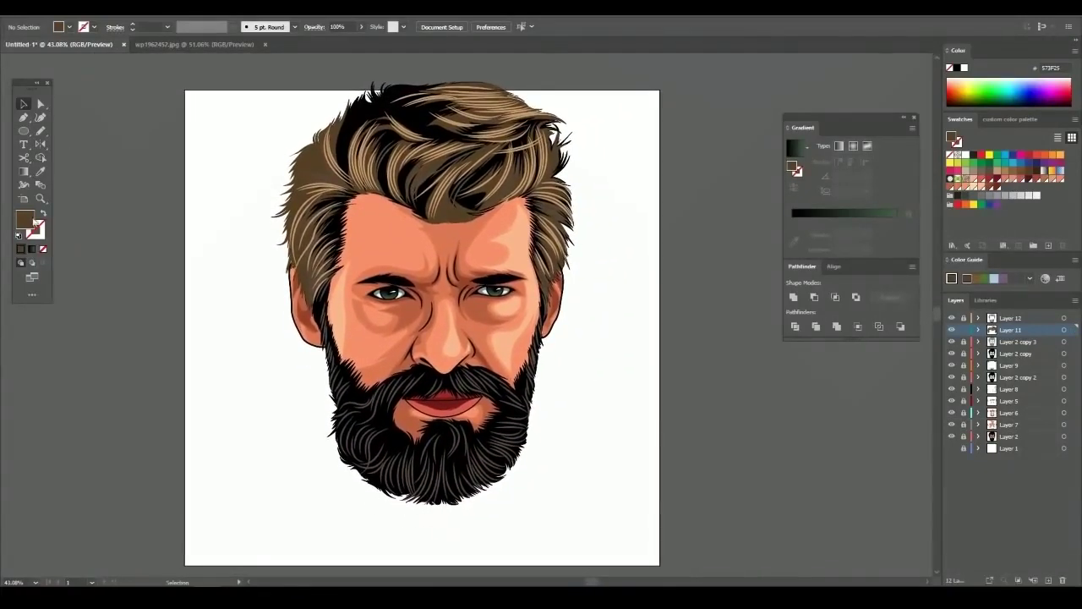
pyautogui.doubleClick(24, 218)
pyautogui.click(406, 229)
pyautogui.press('d')
pyautogui.press('/')
pyautogui.press('p')
pyautogui.click(195, 244)
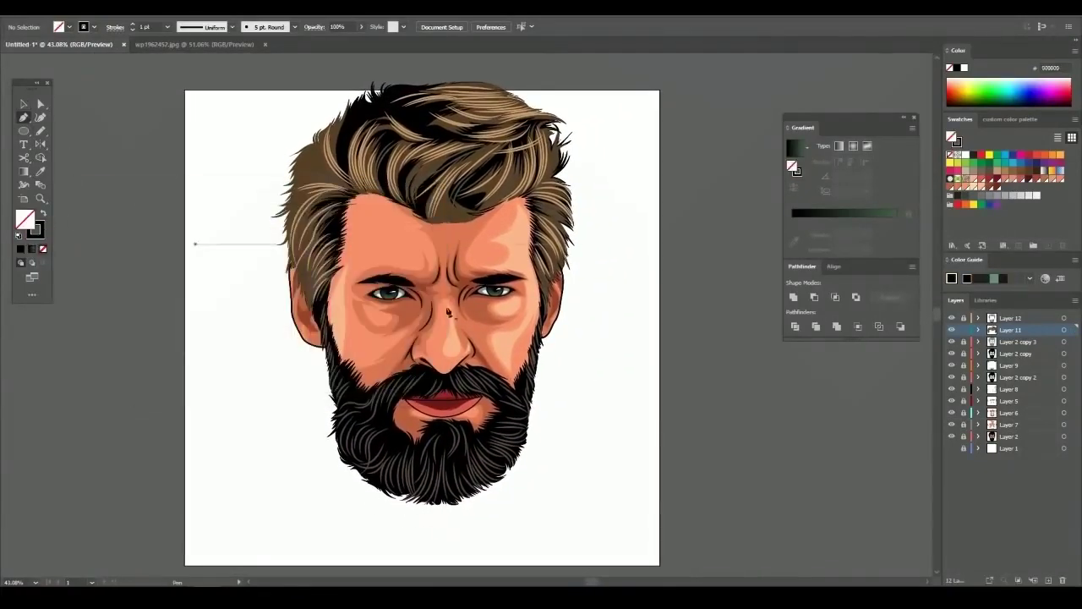
pyautogui.scroll(3, 514, 299)
pyautogui.click(456, 397)
pyautogui.click(641, 398)
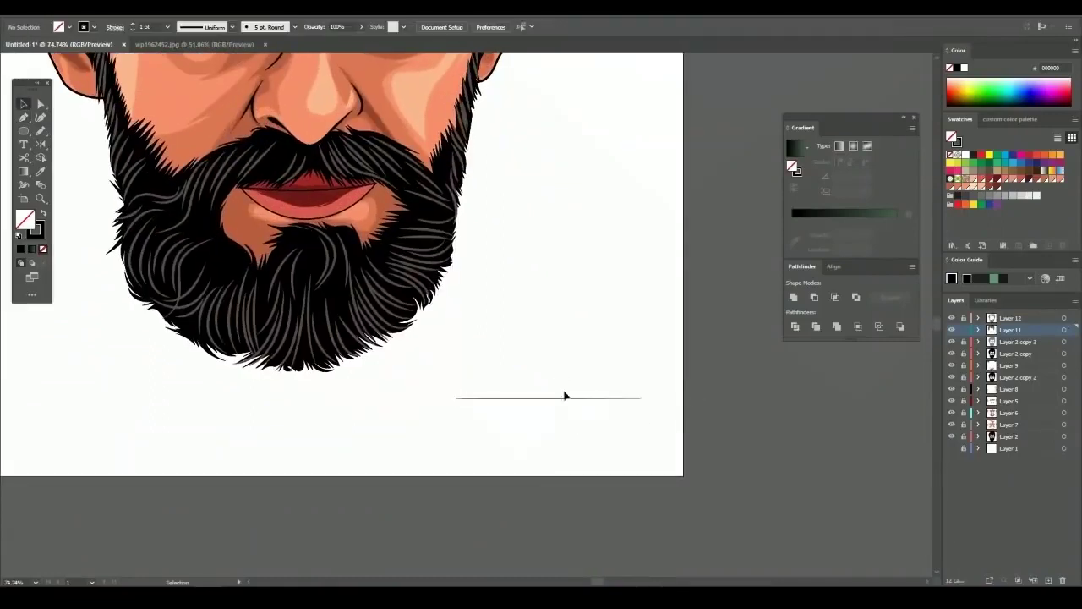
pyautogui.click(565, 396)
# Taper the line at both ends with a width profile and save it as new Art Brush 1
pyautogui.scroll(3, 565, 396)
pyautogui.click(203, 27)
pyautogui.click(201, 63)
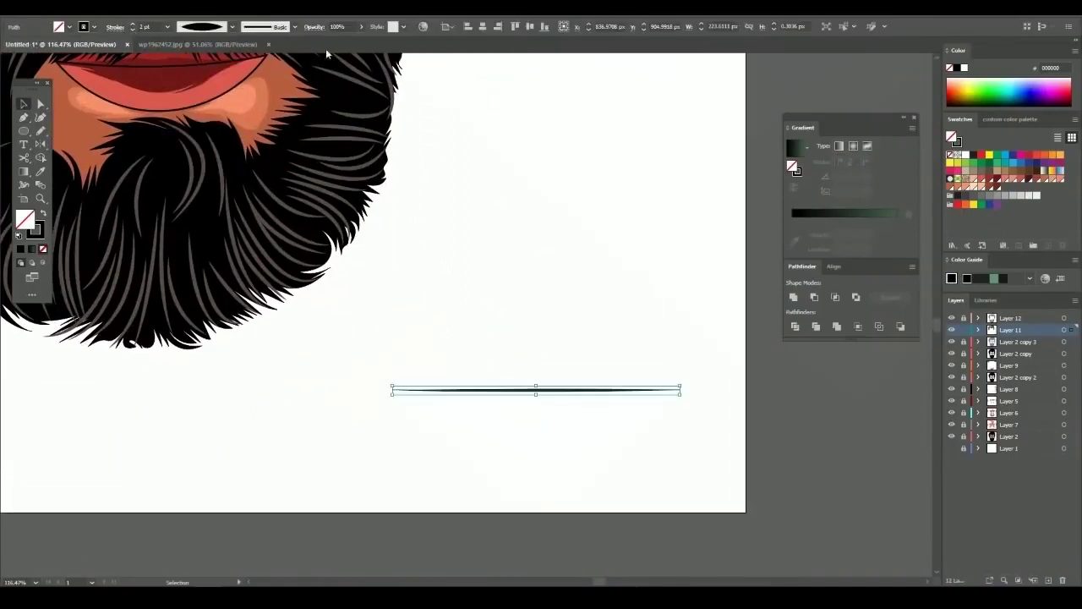
pyautogui.click(294, 26)
pyautogui.click(272, 111)
pyautogui.click(512, 380)
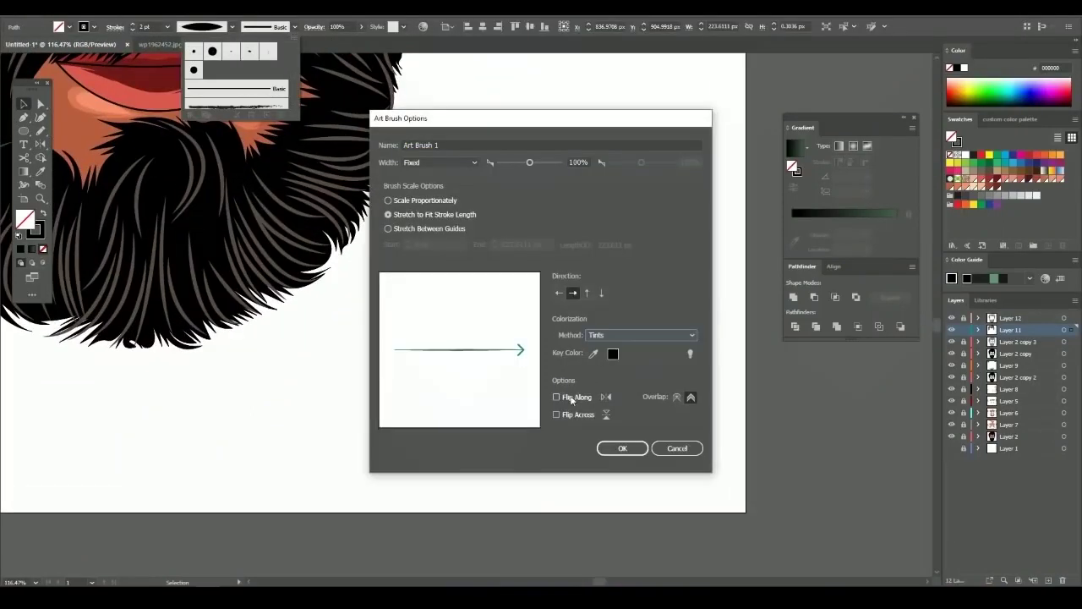
pyautogui.click(624, 447)
pyautogui.click(585, 409)
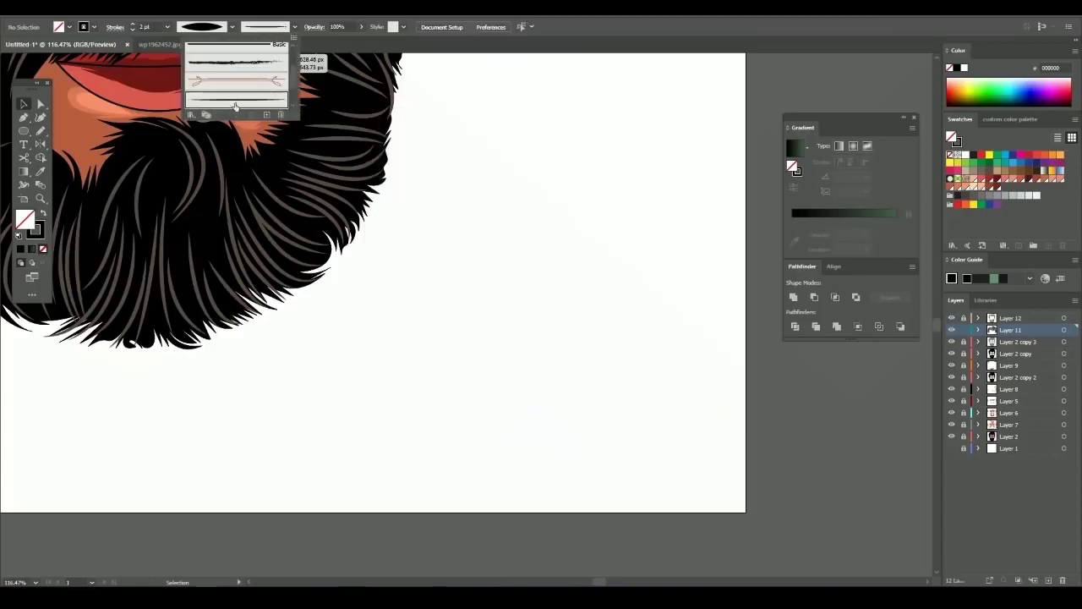
pyautogui.keyDown('alt'); pyautogui.scroll(-2, 377, 310); pyautogui.keyUp('alt')
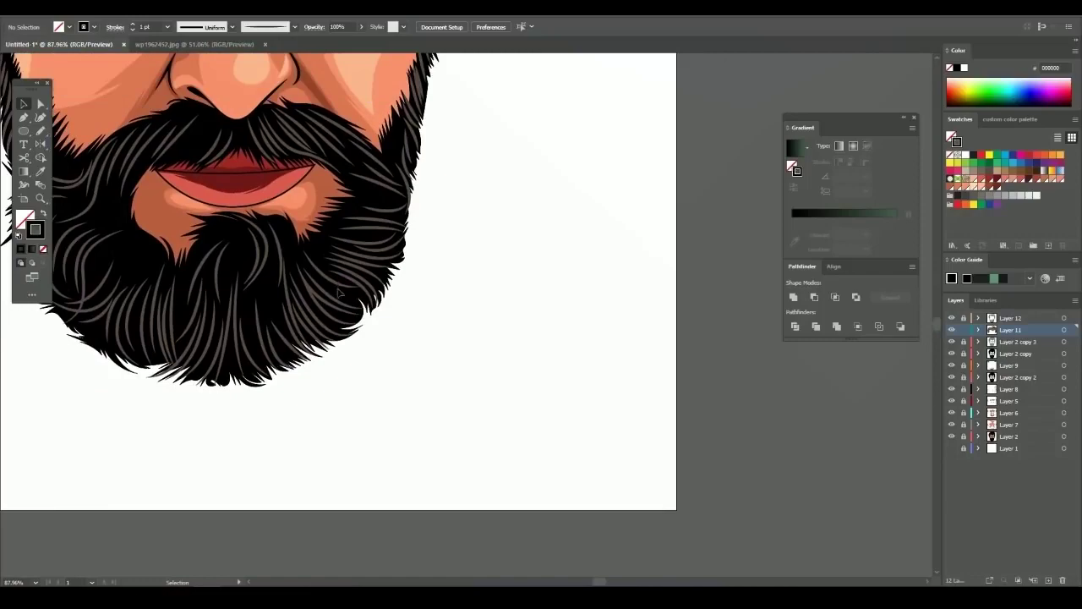
# Hide the vector beard layers to reveal the photo and make Layer 12 active
pyautogui.keyDown('alt'); pyautogui.scroll(-1, 338, 292); pyautogui.keyUp('alt')
pyautogui.scroll(5, 338, 292)
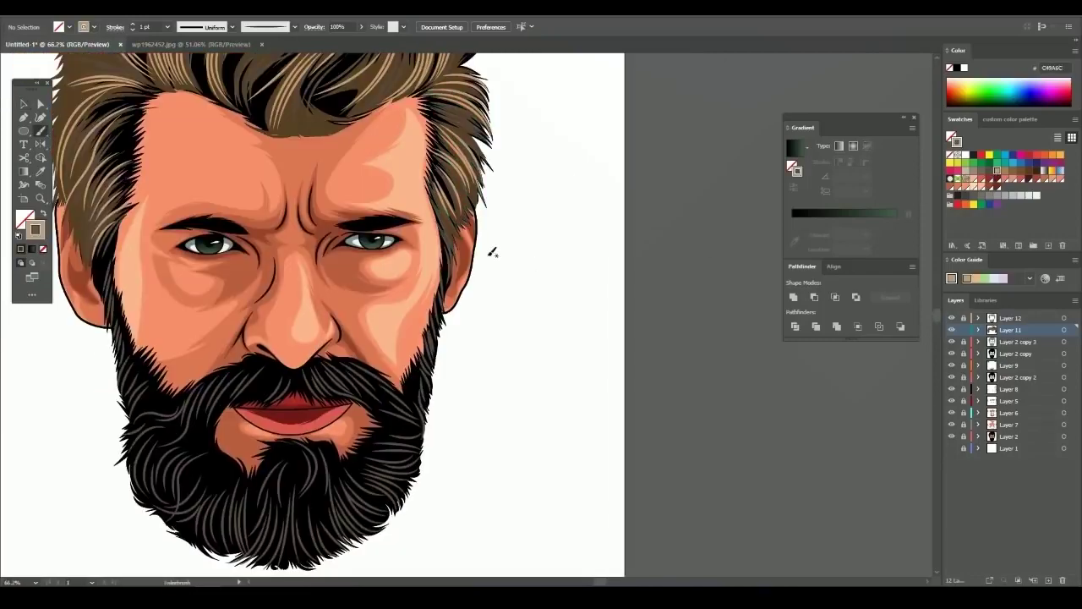
pyautogui.keyDown('alt'); pyautogui.scroll(3, 491, 252); pyautogui.keyUp('alt')
pyautogui.keyDown('alt'); pyautogui.scroll(-1, 491, 252); pyautogui.keyUp('alt')
pyautogui.scroll(-4, 491, 252)
pyautogui.keyDown('alt'); pyautogui.scroll(2, 507, 296); pyautogui.keyUp('alt')
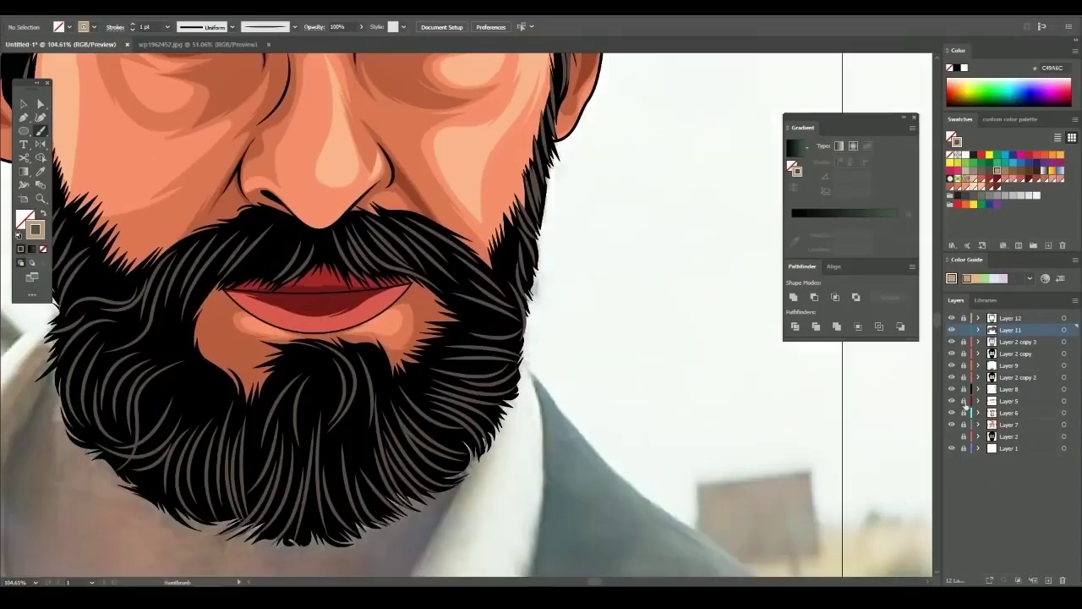
pyautogui.moveTo(951, 354); pyautogui.dragTo(951, 424)
pyautogui.scroll(-2, 423, 356)
pyautogui.keyDown('alt'); pyautogui.scroll(2, 453, 348); pyautogui.keyUp('alt')
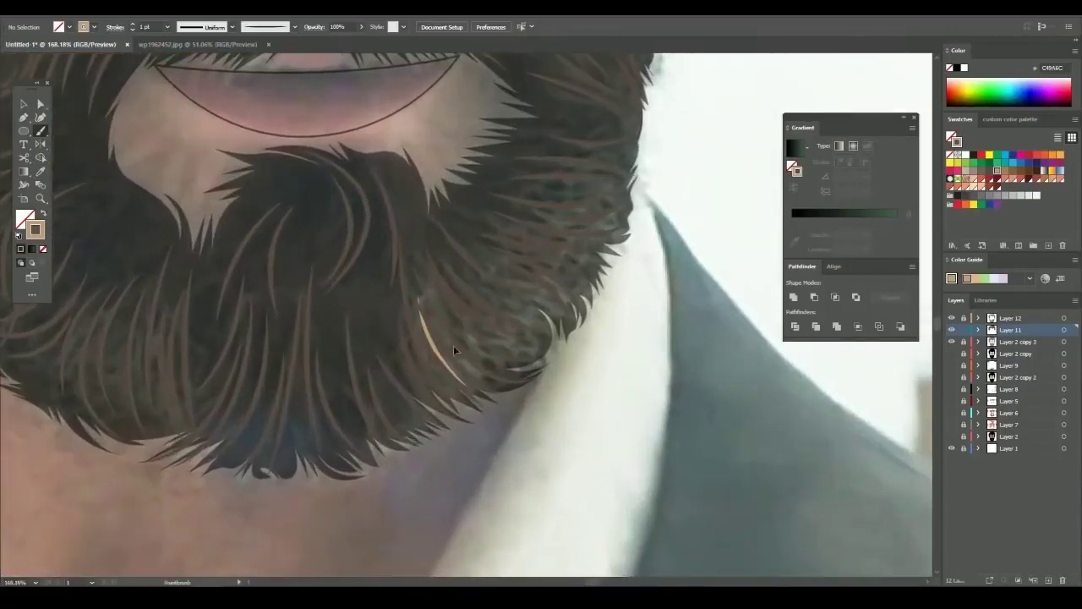
pyautogui.click(1009, 318)
pyautogui.scroll(-1, 409, 299)
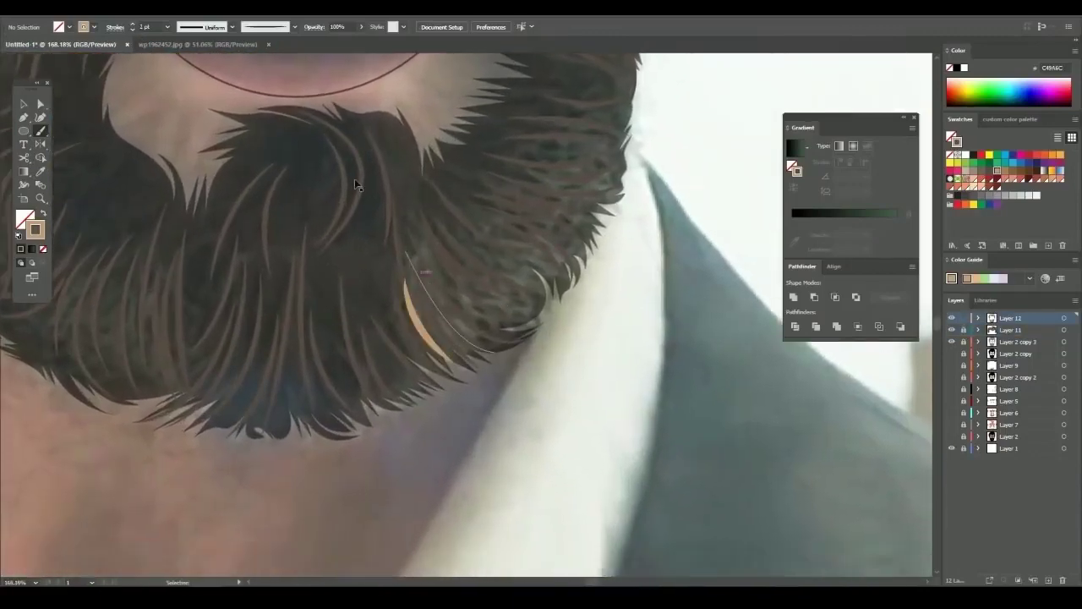
pyautogui.scroll(-1, 412, 289)
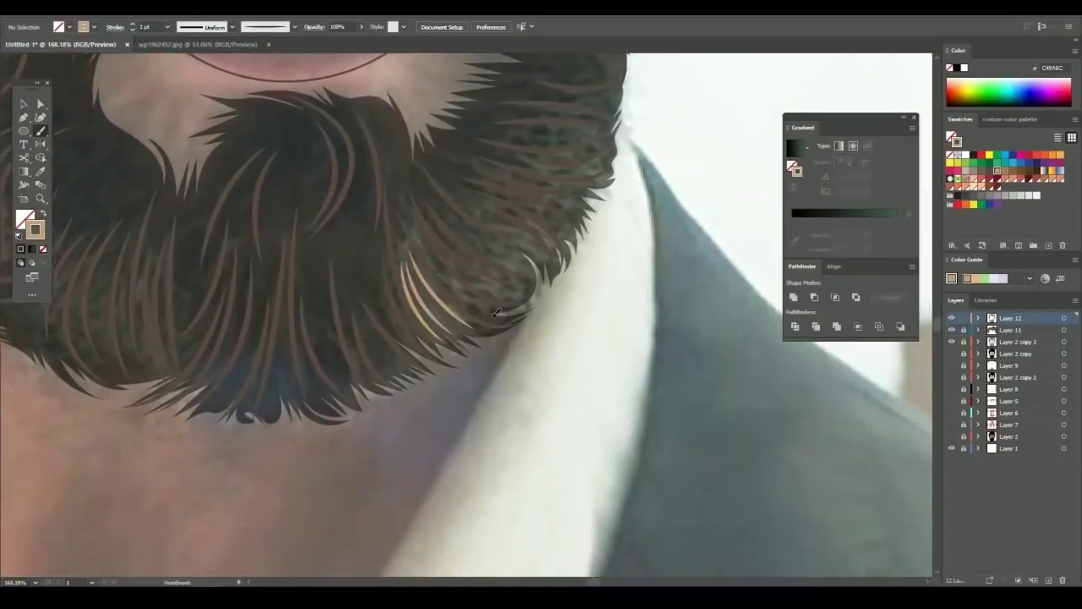
# Toggle the beard and reference photo layers' visibility to compare the vector face with the photo
pyautogui.moveTo(951, 425); pyautogui.dragTo(951, 448)
pyautogui.keyDown('alt'); pyautogui.scroll(1, 478, 273); pyautogui.keyUp('alt')
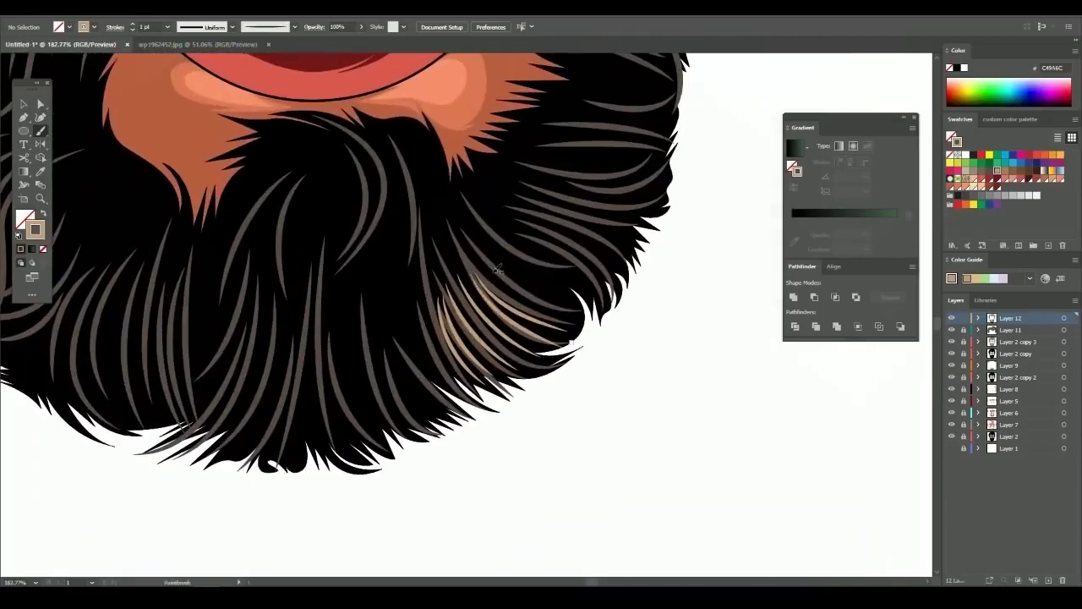
pyautogui.keyDown('alt'); pyautogui.scroll(-3, 404, 346); pyautogui.keyUp('alt')
pyautogui.keyDown('alt'); pyautogui.scroll(1, 560, 338); pyautogui.keyUp('alt')
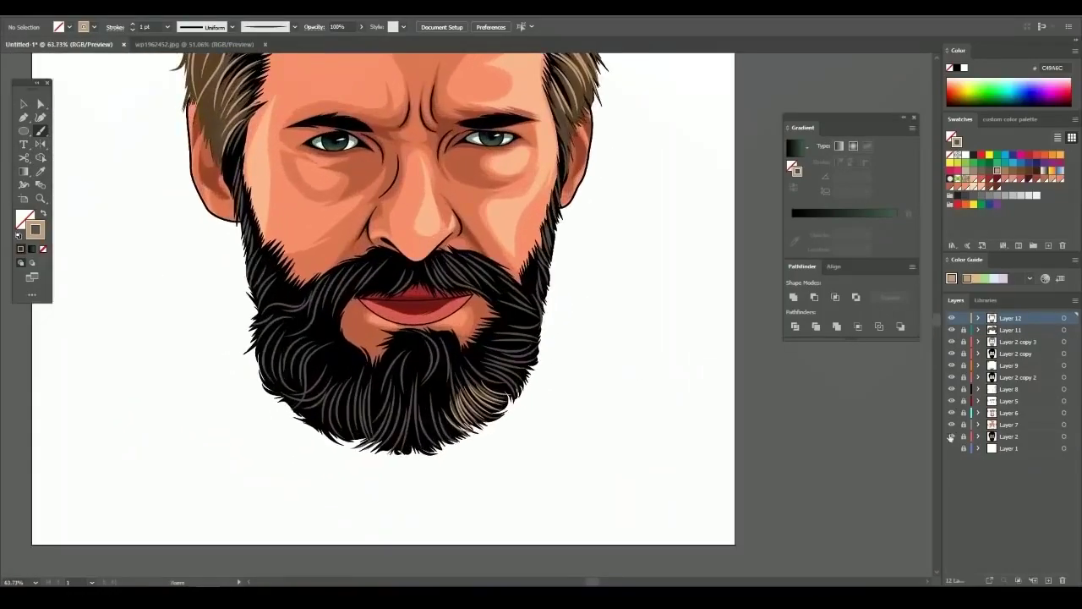
pyautogui.moveTo(951, 329); pyautogui.dragTo(951, 436)
pyautogui.click(951, 448)
pyautogui.keyDown('alt'); pyautogui.scroll(2, 525, 353); pyautogui.keyUp('alt')
pyautogui.keyDown('alt'); pyautogui.scroll(1, 526, 353); pyautogui.keyUp('alt')
pyautogui.keyDown('alt'); pyautogui.scroll(1, 494, 411); pyautogui.keyUp('alt')
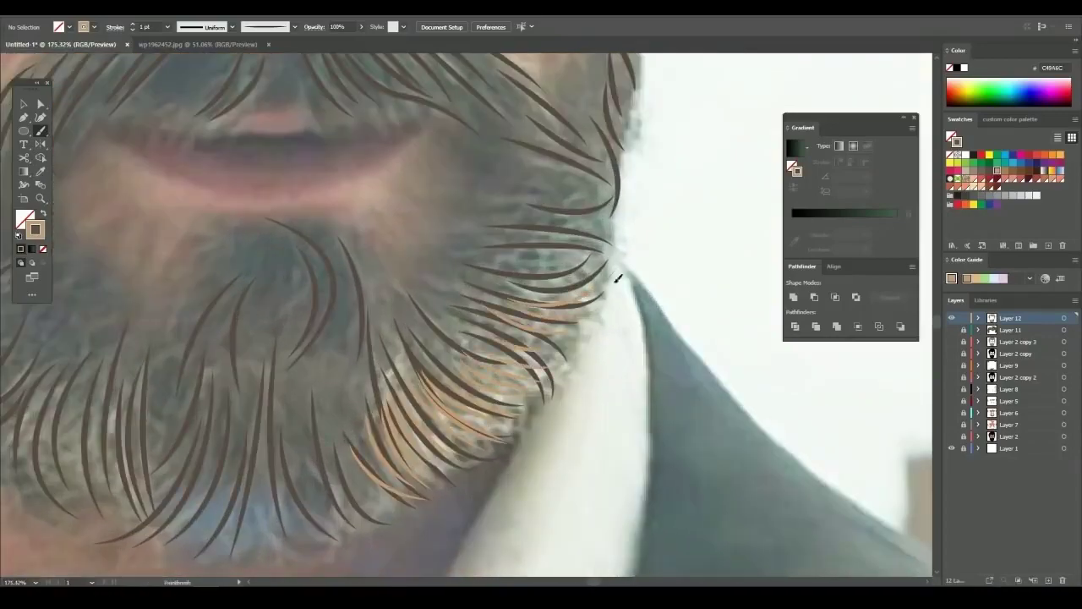
pyautogui.keyDown('alt'); pyautogui.scroll(-1, 534, 315); pyautogui.keyUp('alt')
pyautogui.click(951, 448)
pyautogui.keyDown('alt'); pyautogui.scroll(-2, 592, 386); pyautogui.keyUp('alt')
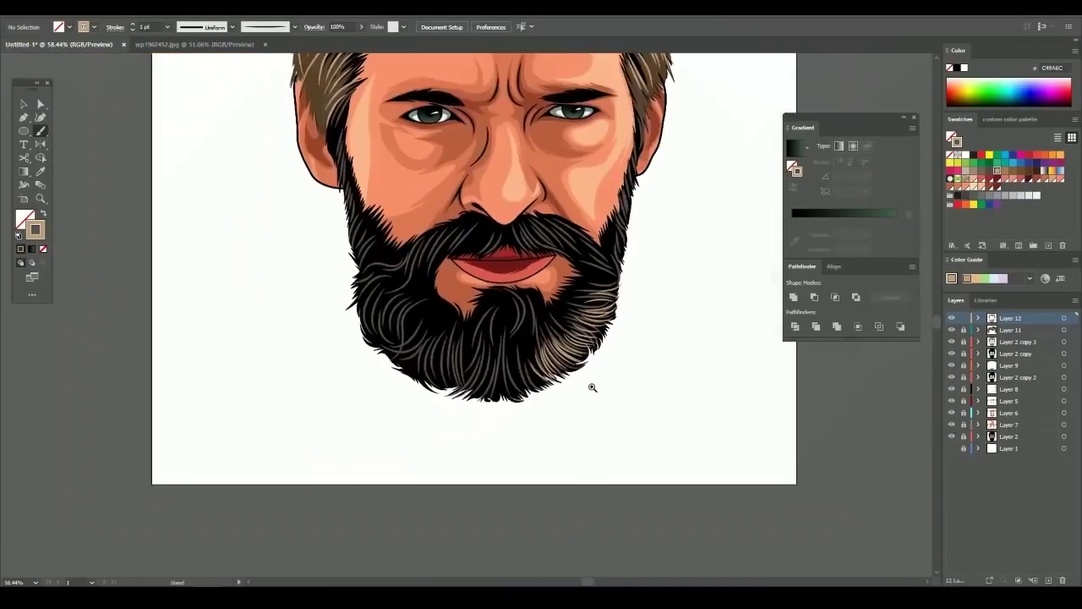
pyautogui.keyDown('alt'); pyautogui.scroll(-1, 732, 388); pyautogui.keyUp('alt')
pyautogui.click(951, 448)
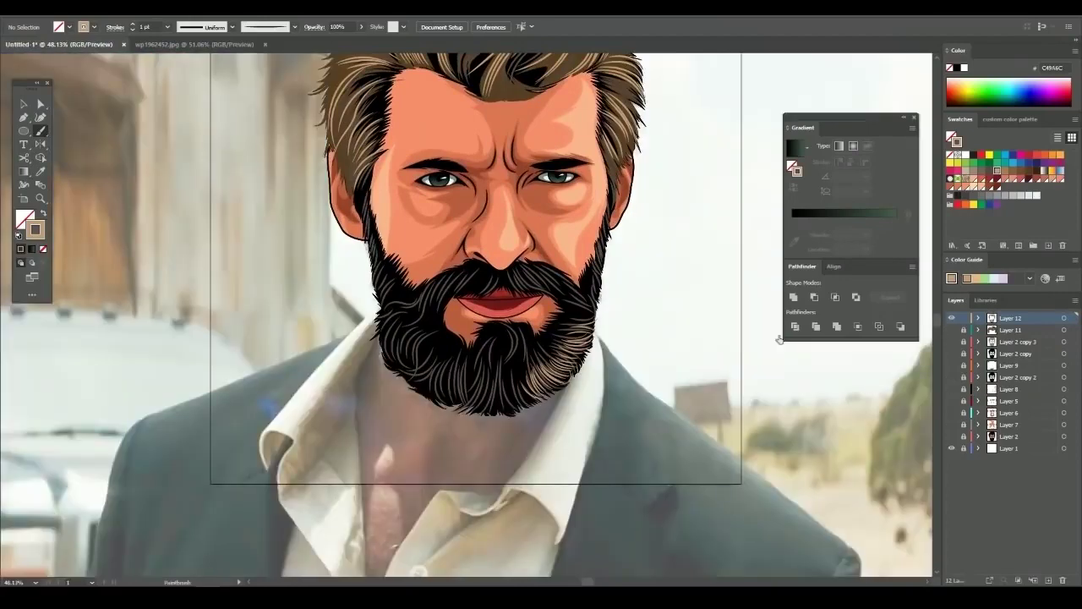
pyautogui.keyDown('alt'); pyautogui.scroll(2, 474, 355); pyautogui.keyUp('alt')
pyautogui.keyDown('alt'); pyautogui.scroll(2, 451, 262); pyautogui.keyUp('alt')
# Undo two misplaced strokes and paint light-tan strands along the lower beard
pyautogui.hotkey('ctrl', 'z')
pyautogui.hotkey('ctrl', 'z')
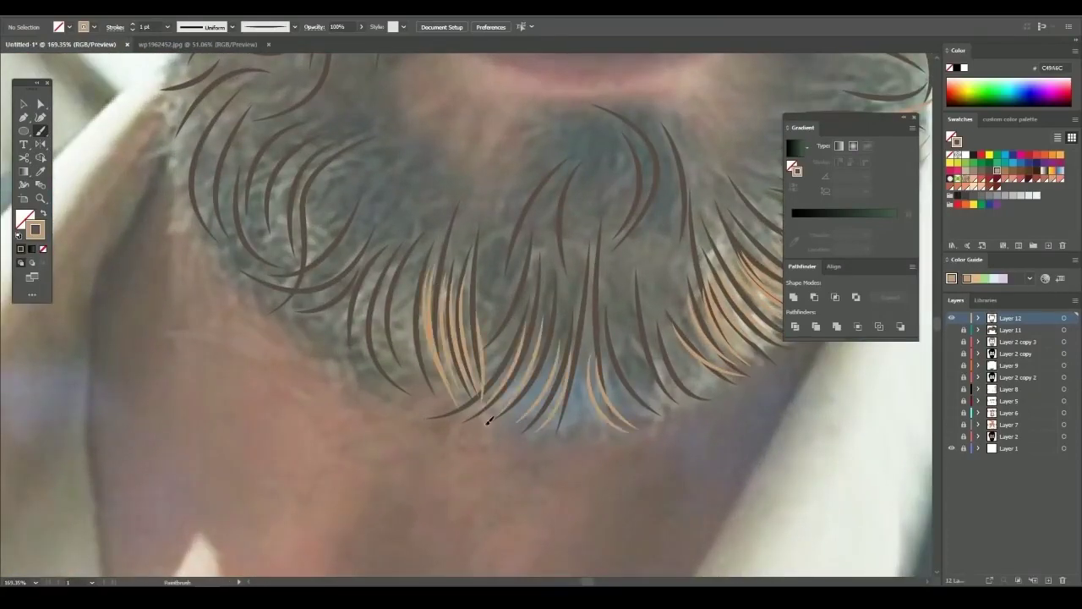
pyautogui.moveTo(663, 338); pyautogui.dragTo(680, 404)
pyautogui.hscroll(-1, 550, 338)
pyautogui.moveTo(453, 258)
pyautogui.mouseDown()
pyautogui.moveTo(465, 372)
pyautogui.moveTo(481, 387)
pyautogui.moveTo(439, 381)
pyautogui.mouseUp()
pyautogui.moveTo(431, 247); pyautogui.dragTo(423, 365)
# Paint more tan strands in the upper beard cluster
pyautogui.moveTo(417, 298); pyautogui.dragTo(459, 314)
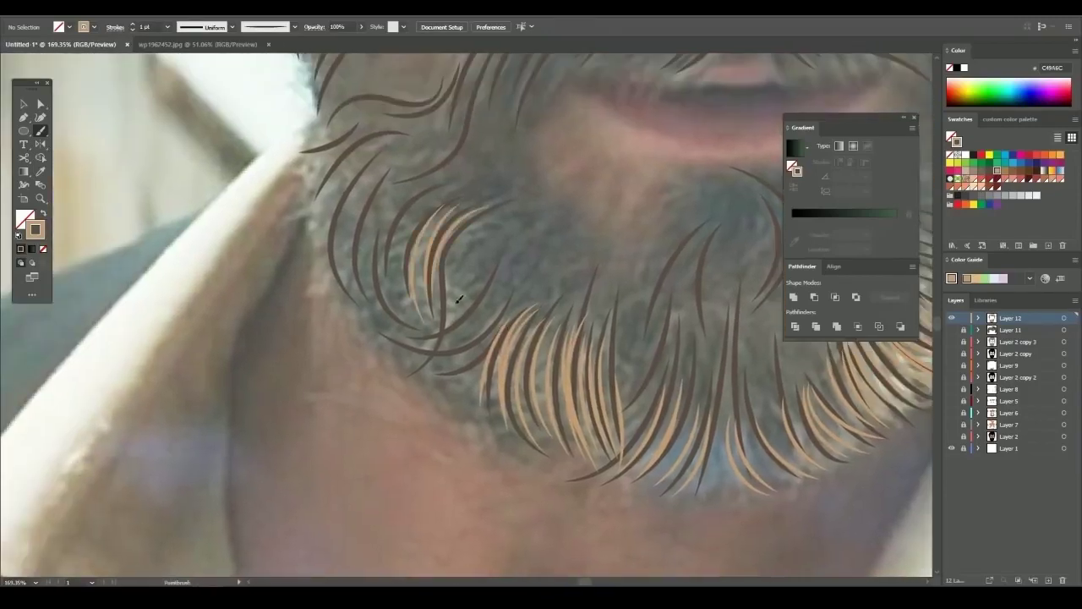
pyautogui.moveTo(461, 228); pyautogui.dragTo(435, 372)
pyautogui.moveTo(499, 283); pyautogui.dragTo(439, 376)
pyautogui.scroll(-1, 456, 338)
pyautogui.moveTo(427, 237)
pyautogui.mouseDown()
pyautogui.moveTo(393, 355)
pyautogui.moveTo(376, 347)
pyautogui.mouseUp()
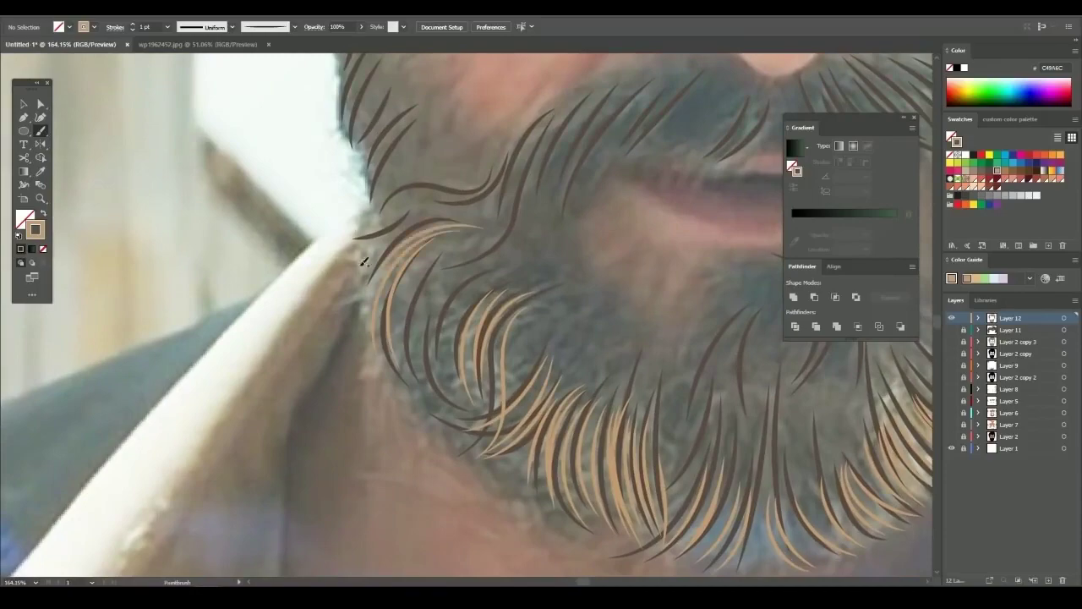
pyautogui.scroll(-5, 364, 262)
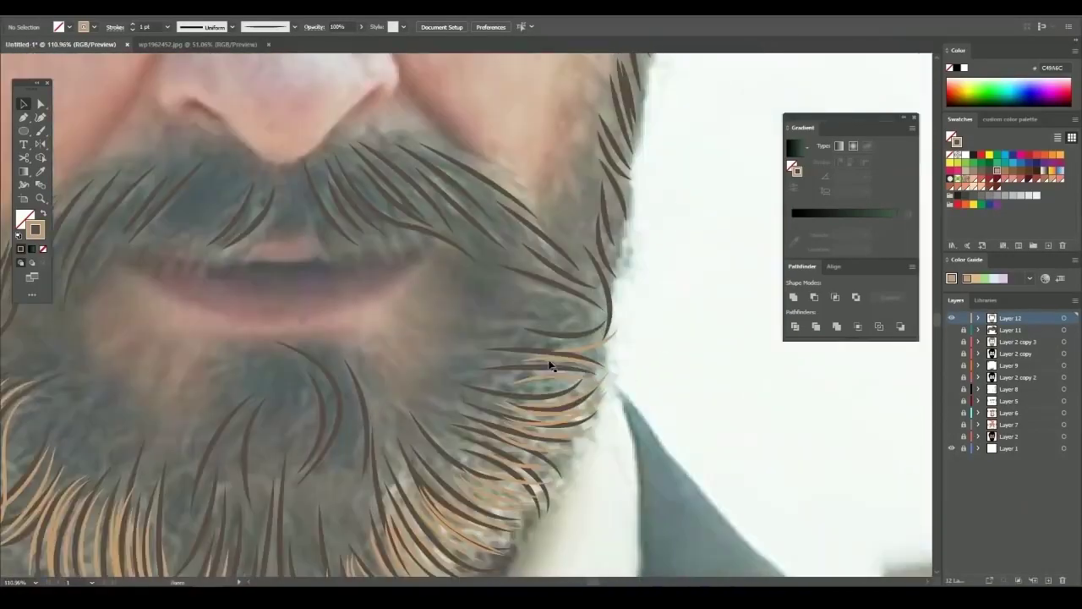
pyautogui.hscroll(-2, 519, 219)
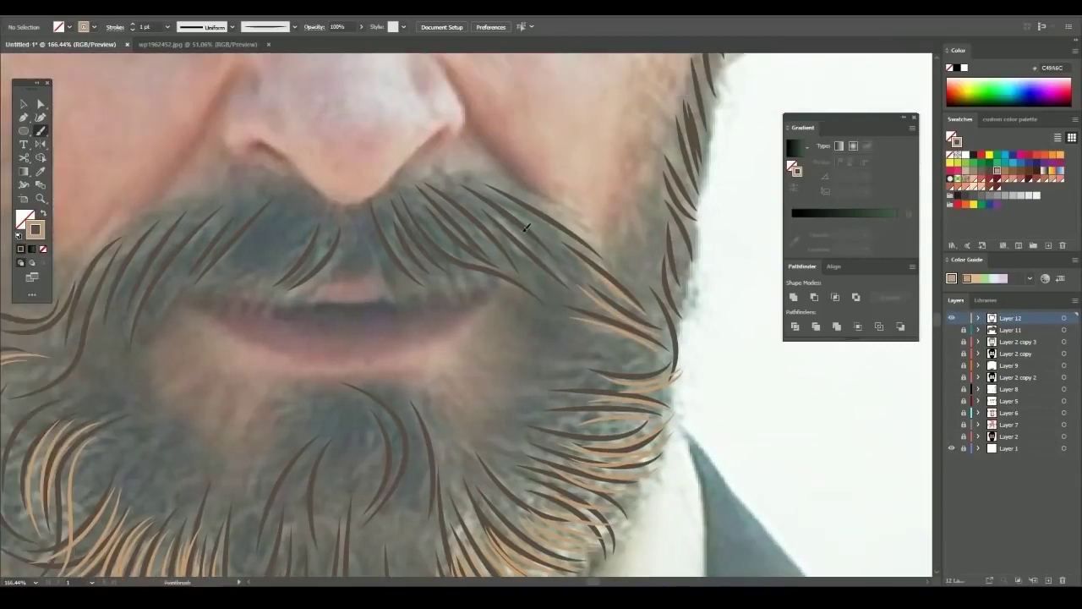
pyautogui.scroll(2, 503, 239)
pyautogui.hscroll(-2, 541, 211)
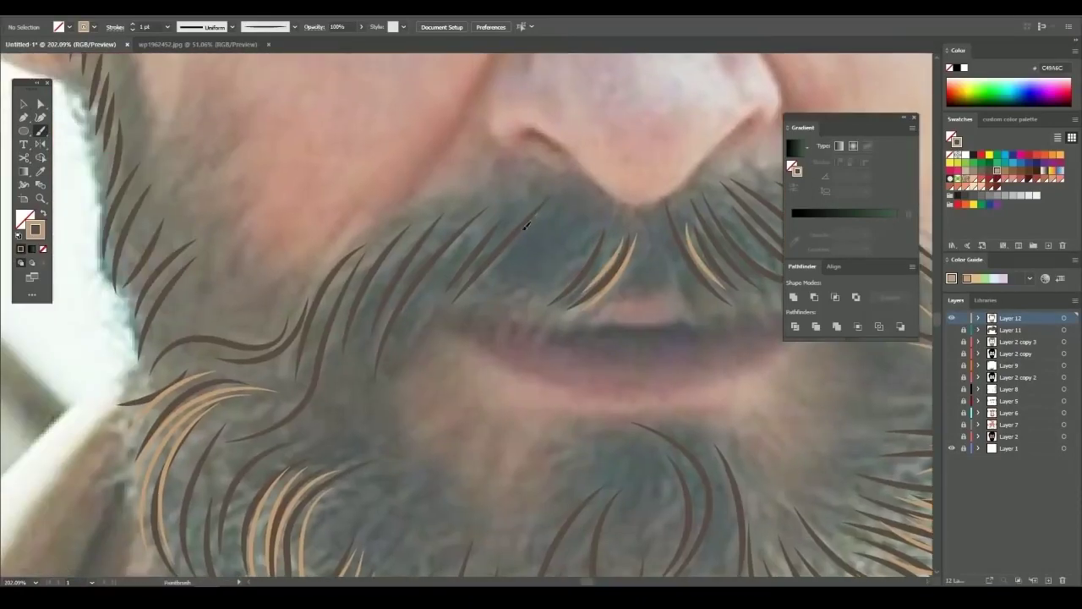